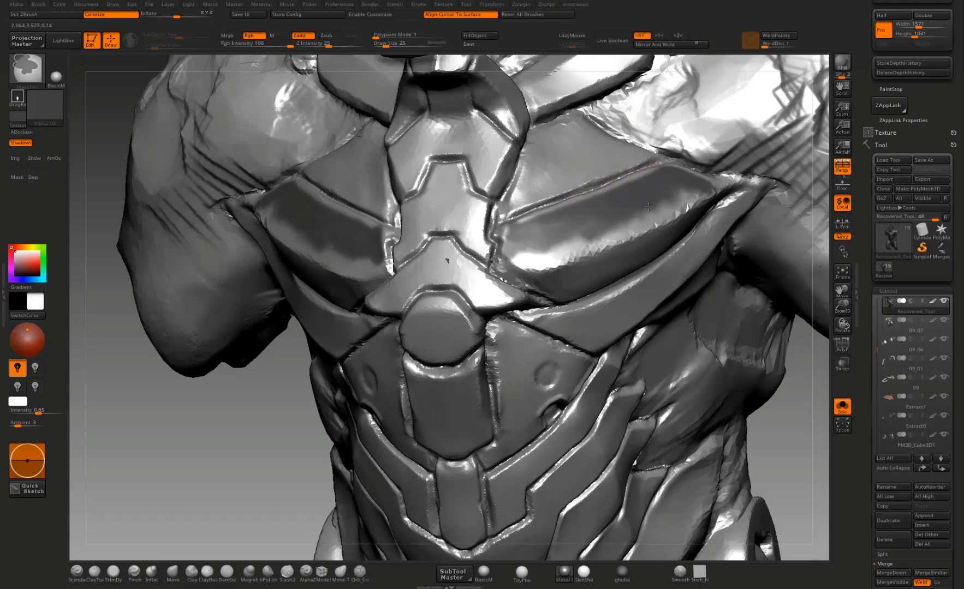
Step: Mask the large pectoral armor plates on both sides of the chest, covering each plate up to its raised edges
left_click_drag(804, 386, 786, 381)
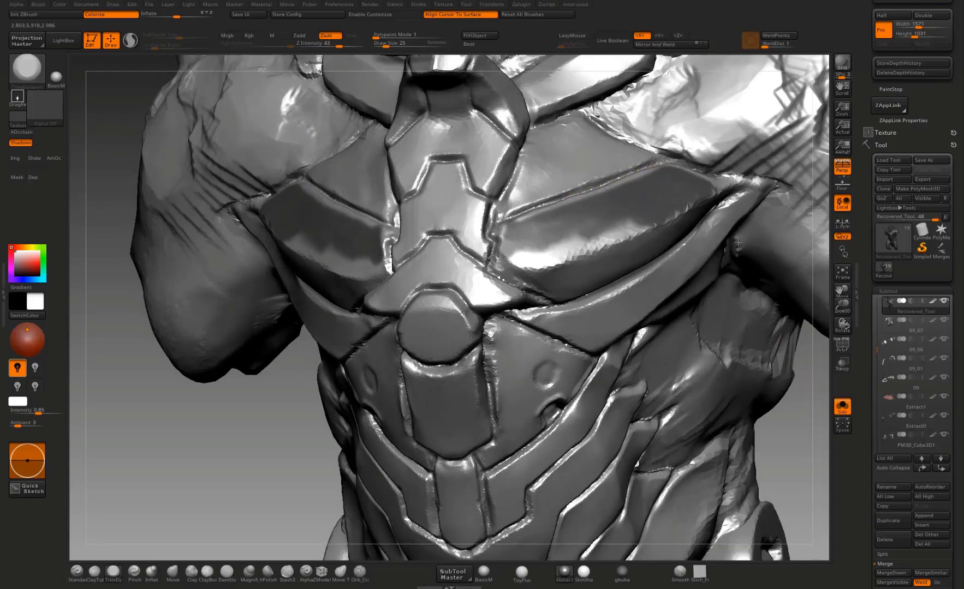
left_click_drag(738, 242, 709, 276)
mouse_move(708, 196)
left_mouse_down("ctrl")
mouse_move(666, 232)
mouse_move(571, 260)
mouse_move(554, 262)
mouse_move(521, 226)
mouse_move(532, 243)
mouse_move(598, 206)
mouse_move(584, 231)
mouse_move(622, 240)
mouse_move(682, 207)
left_mouse_up("ctrl")
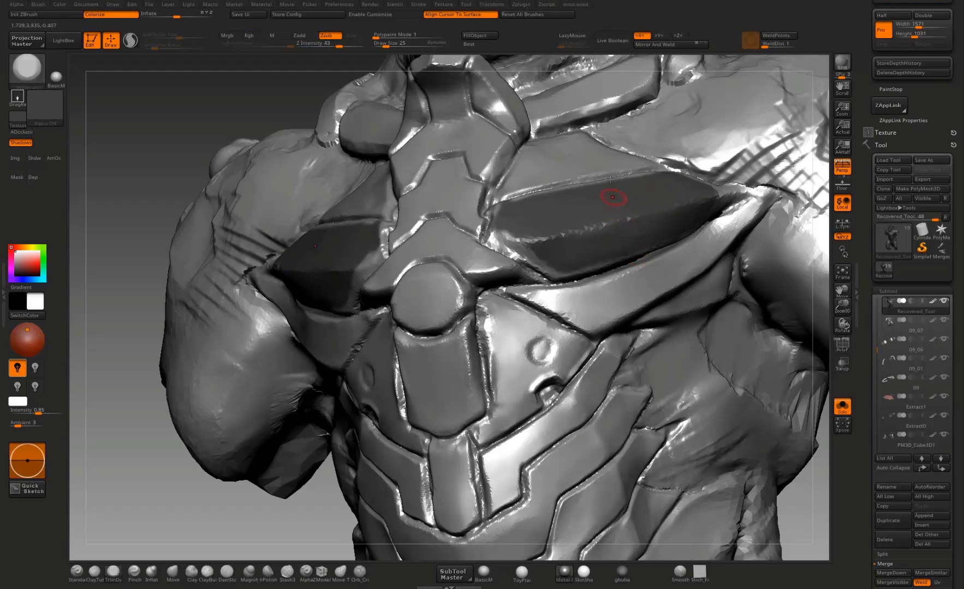
left_click_drag(145, 259, 221, 277)
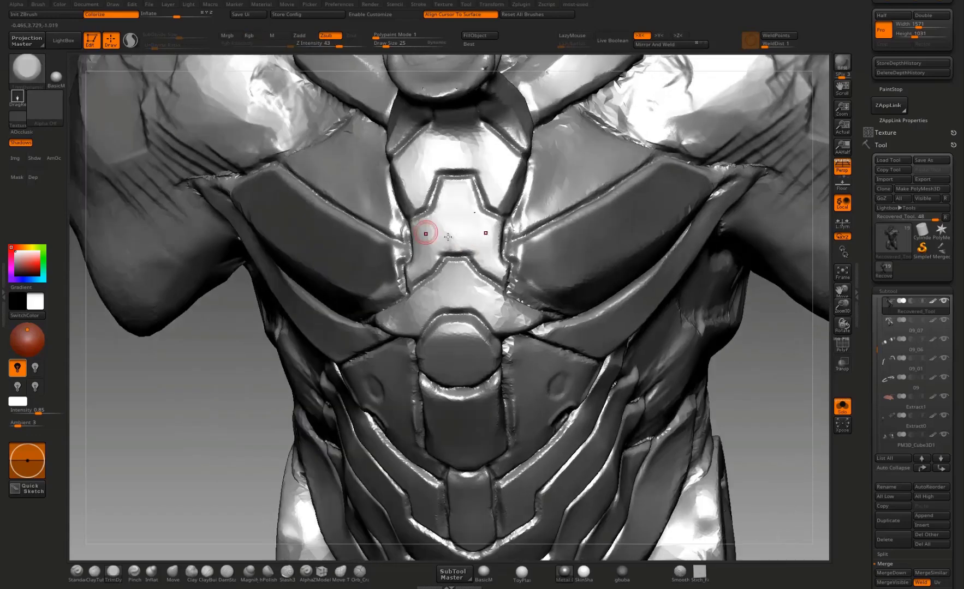
Step: Mask the stepped plate at the center of the sternum between the two pectoral plates
mouse_move(425, 233)
left_mouse_down("ctrl")
mouse_move(426, 248)
mouse_move(449, 198)
mouse_move(416, 272)
mouse_move(458, 238)
left_mouse_up("ctrl")
left_click_drag(775, 349, 445, 308)
left_click_drag(386, 276, 366, 319, "ctrl")
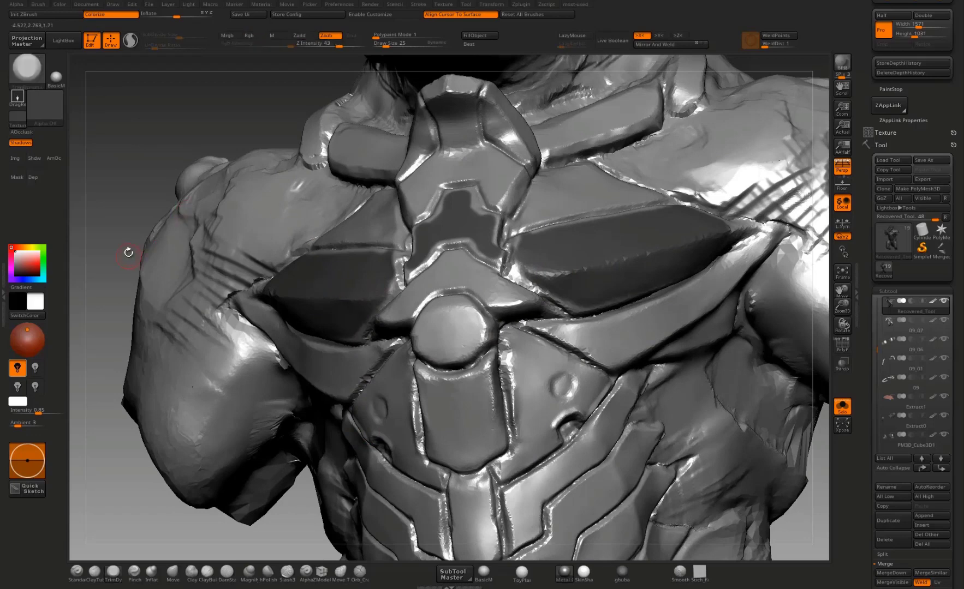
left_click_drag(138, 299, 349, 327, "alt")
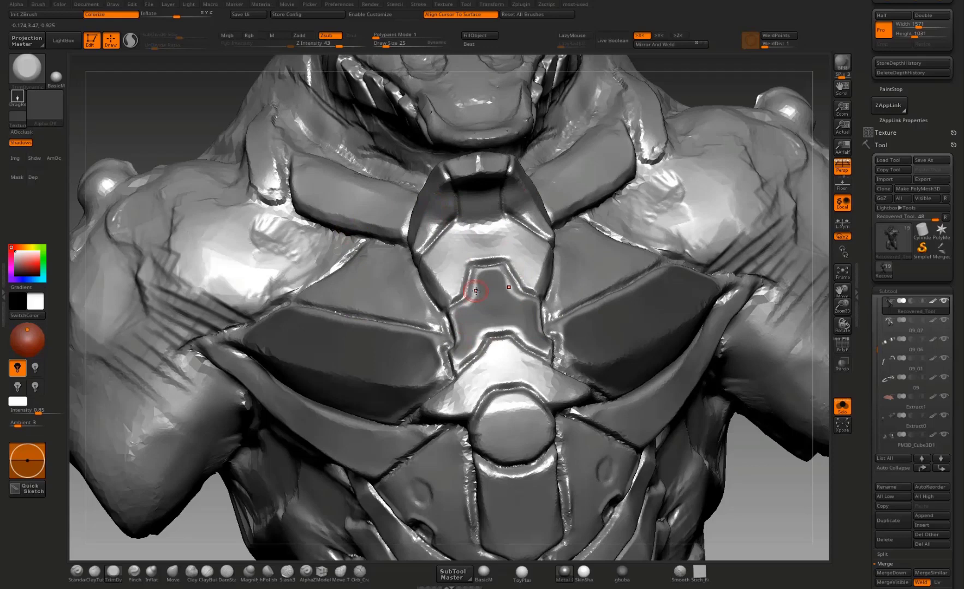
key("ctrl")
mouse_move(342, 295)
left_mouse_down("ctrl")
mouse_move(385, 302)
mouse_move(360, 292)
left_mouse_up("ctrl")
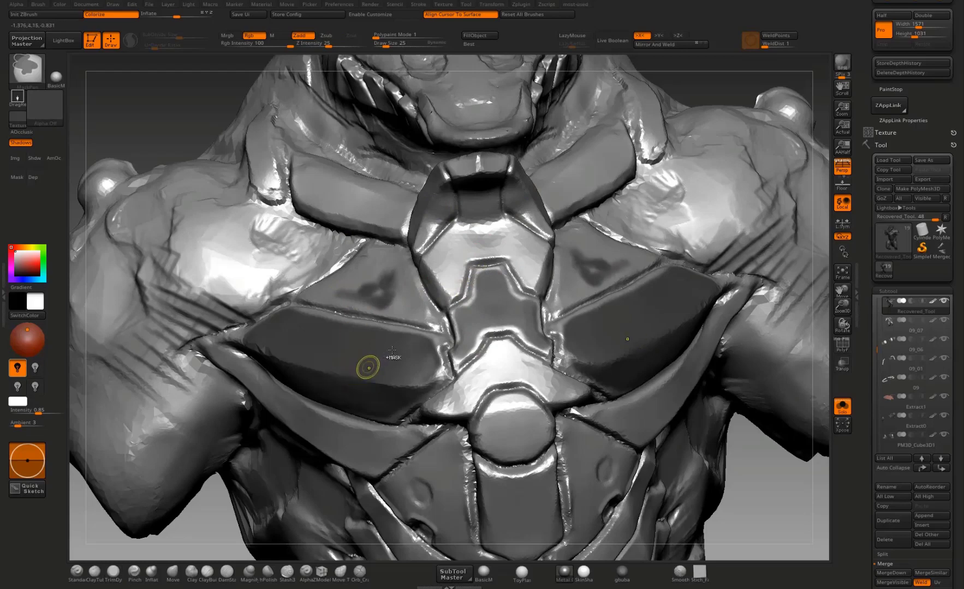
key("ctrl+z")
Step: Mask the triangular plates on both sides of the central column below the round chest piece
mouse_move(759, 504)
left_mouse_down("alt")
mouse_move(737, 416)
mouse_move(714, 382)
mouse_move(616, 360)
left_mouse_up("alt")
key("ctrl")
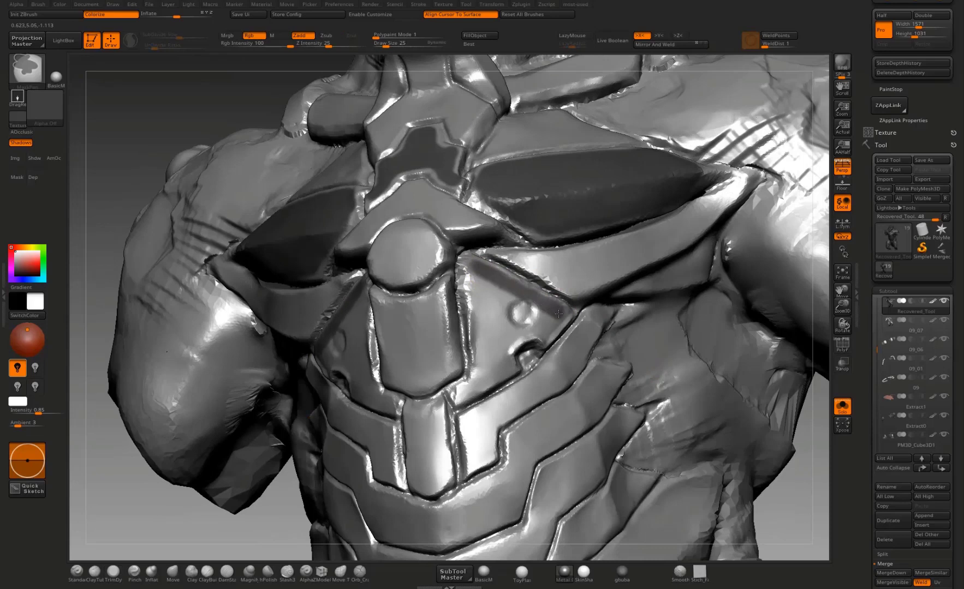
mouse_move(558, 314)
left_mouse_down("ctrl")
mouse_move(550, 326)
mouse_move(509, 338)
mouse_move(506, 366)
mouse_move(458, 399)
mouse_move(481, 332)
mouse_move(468, 267)
mouse_move(501, 318)
mouse_move(490, 361)
mouse_move(523, 312)
mouse_move(529, 320)
left_mouse_up("ctrl")
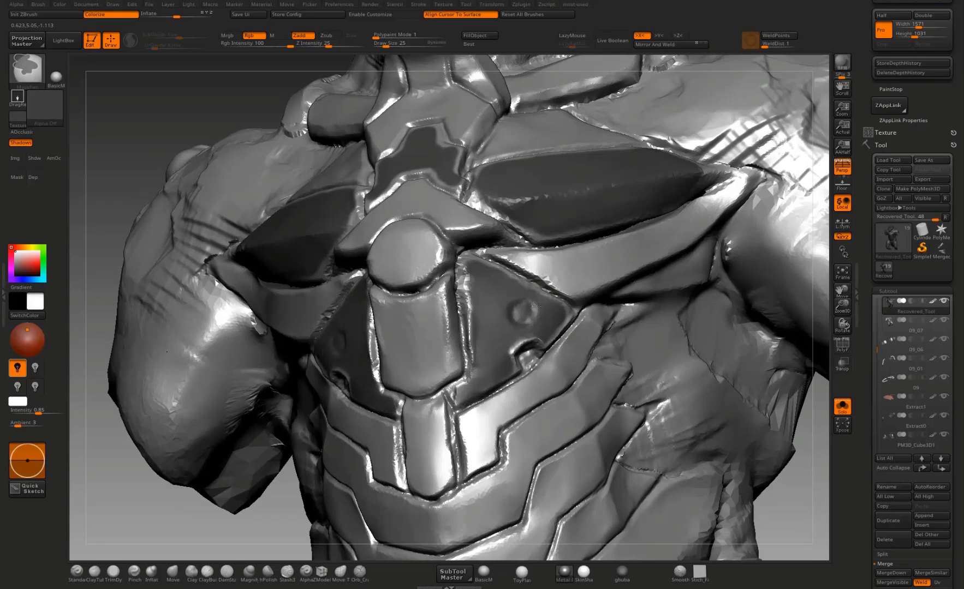
Step: Mask the narrow strip beneath each pectoral plate's lower rim and make TrimDynamic the active sculpting brush
mouse_move(813, 453)
left_mouse_down()
mouse_move(796, 397)
mouse_move(706, 370)
left_mouse_up()
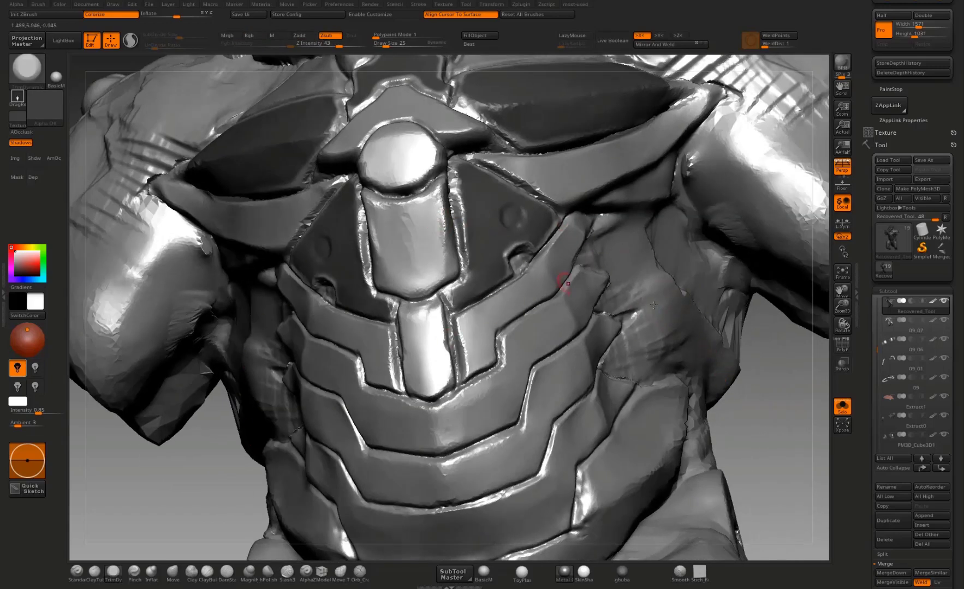
left_click_drag(779, 392, 573, 275)
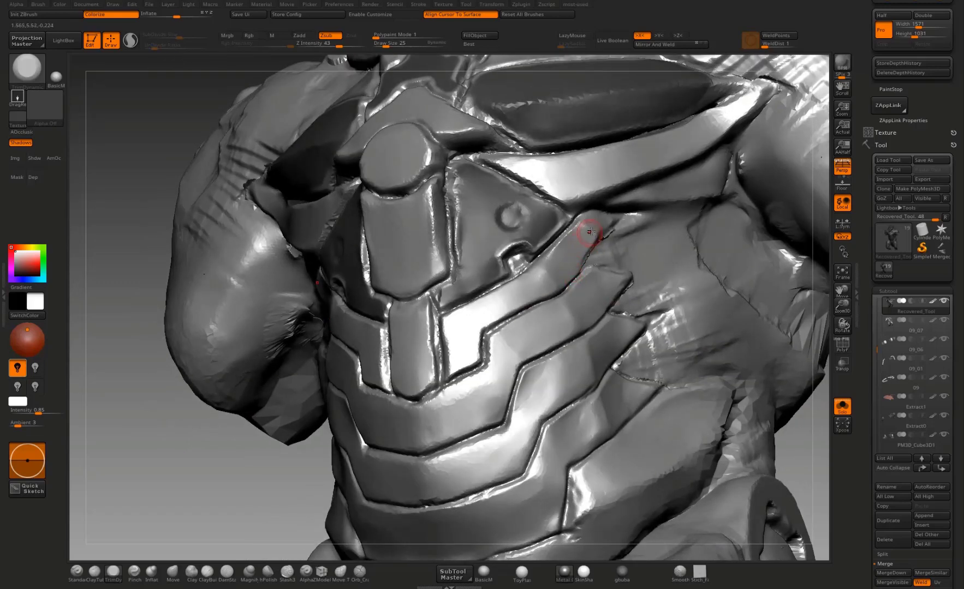
left_click_drag(813, 404, 696, 161)
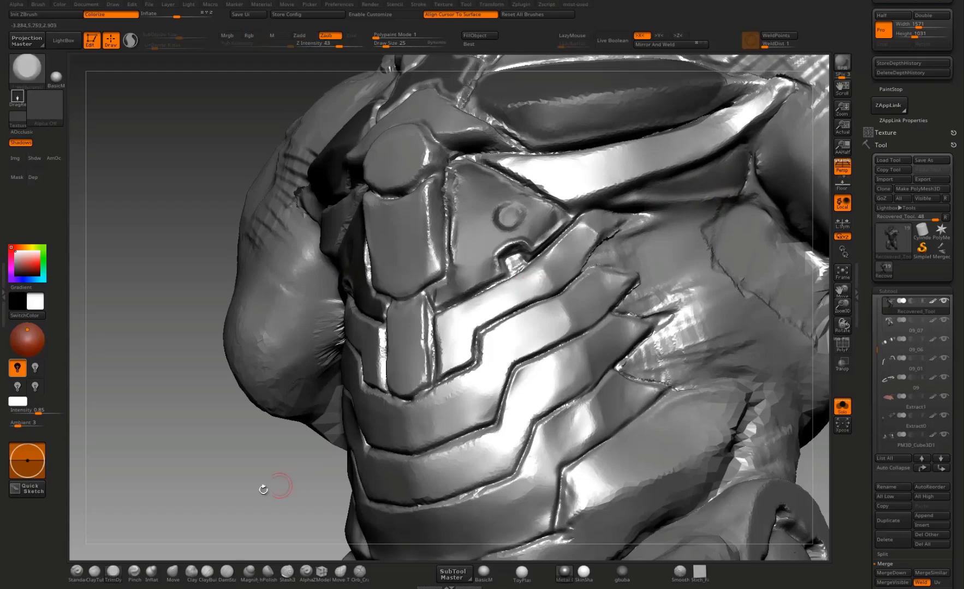
left_click_drag(243, 492, 273, 409)
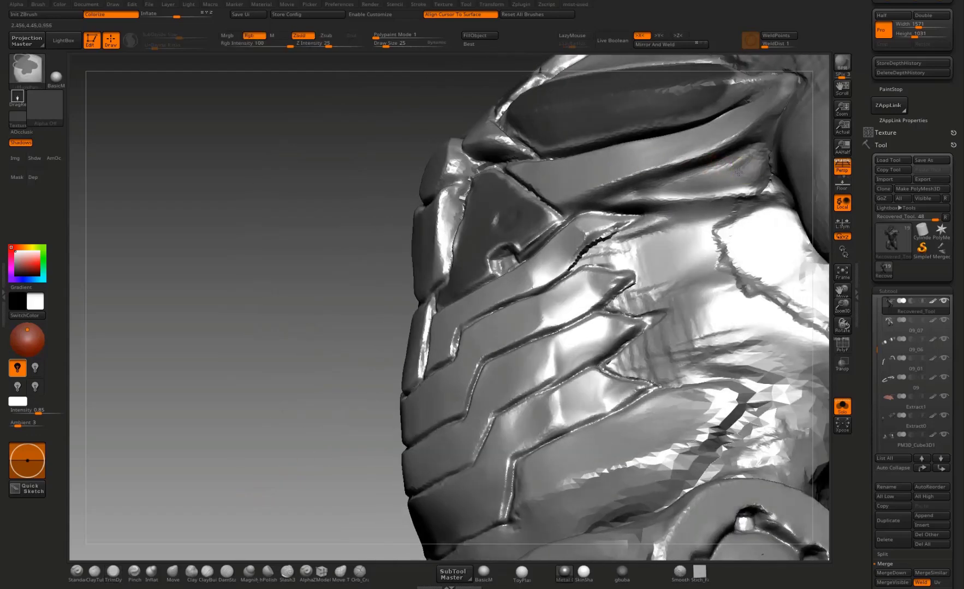
key("b")
key("t")
key("d")
Step: Mask the second stepped abdominal band along its full length, from the pointed side ends across the middle
mouse_move(318, 440)
left_mouse_down()
mouse_move(282, 432)
mouse_move(279, 319)
left_mouse_up()
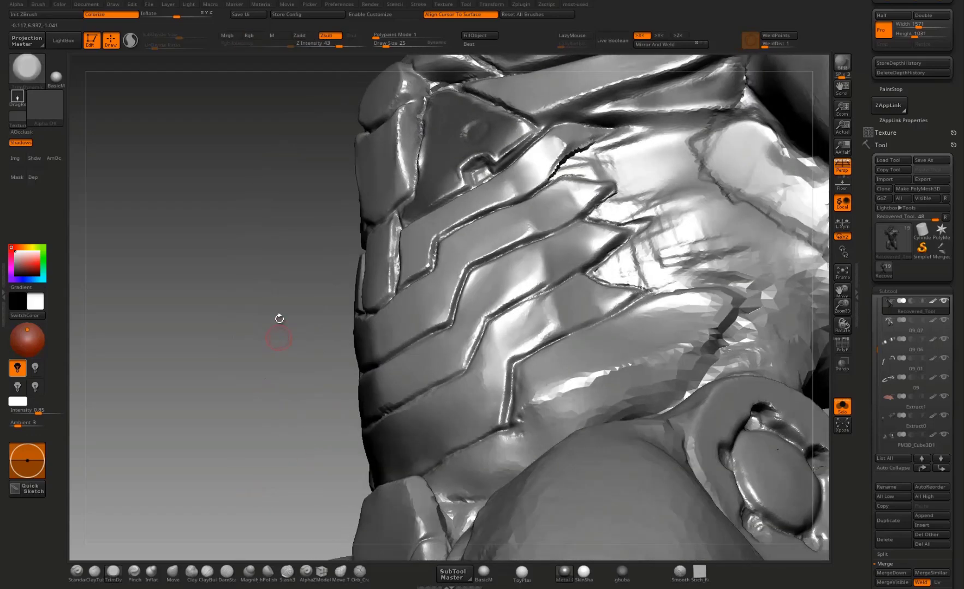
mouse_move(247, 387)
left_mouse_down()
mouse_move(266, 341)
mouse_move(281, 333)
left_mouse_up()
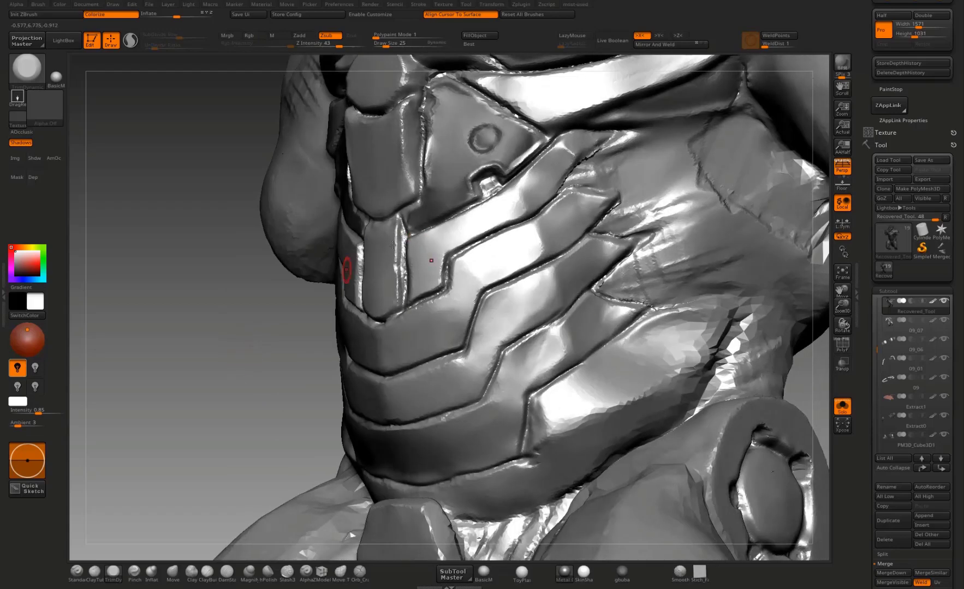
mouse_move(580, 203)
left_mouse_down("ctrl")
mouse_move(590, 208)
mouse_move(568, 234)
mouse_move(461, 289)
mouse_move(465, 270)
mouse_move(569, 209)
left_mouse_up("ctrl")
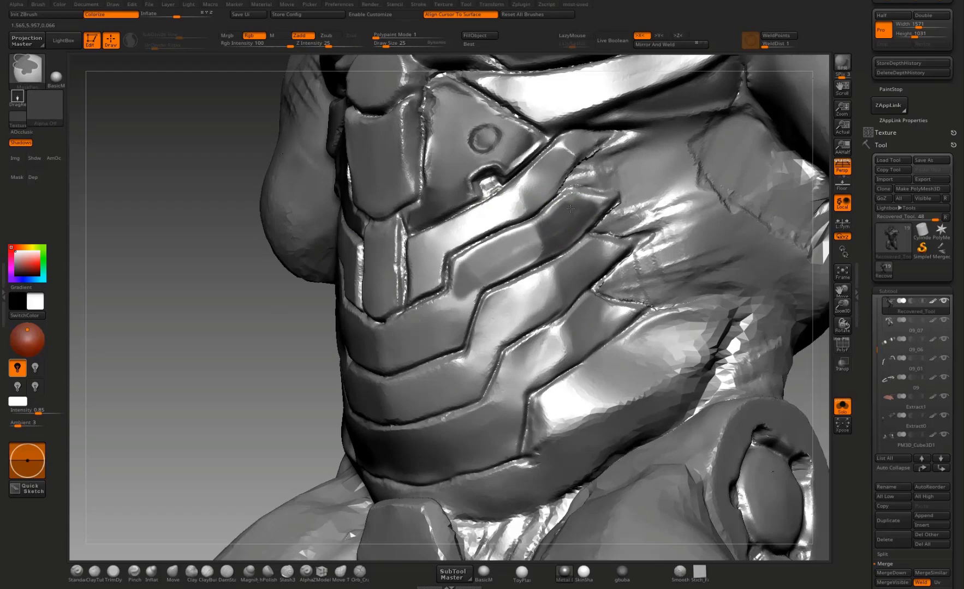
mouse_move(244, 419)
left_mouse_down()
mouse_move(491, 276)
mouse_move(480, 317)
mouse_move(408, 343)
mouse_move(470, 295)
mouse_move(417, 324)
left_mouse_up()
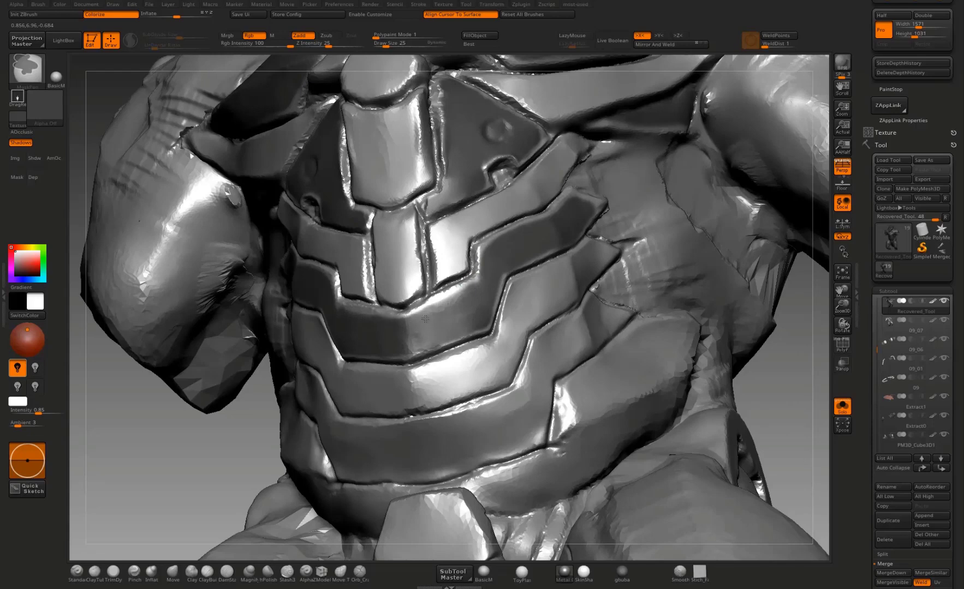
Step: Mask the fourth stepped abdominal band, just above the groin plate, from its side tips across the center
mouse_move(97, 493)
left_mouse_down()
mouse_move(164, 404)
mouse_move(327, 294)
left_mouse_up()
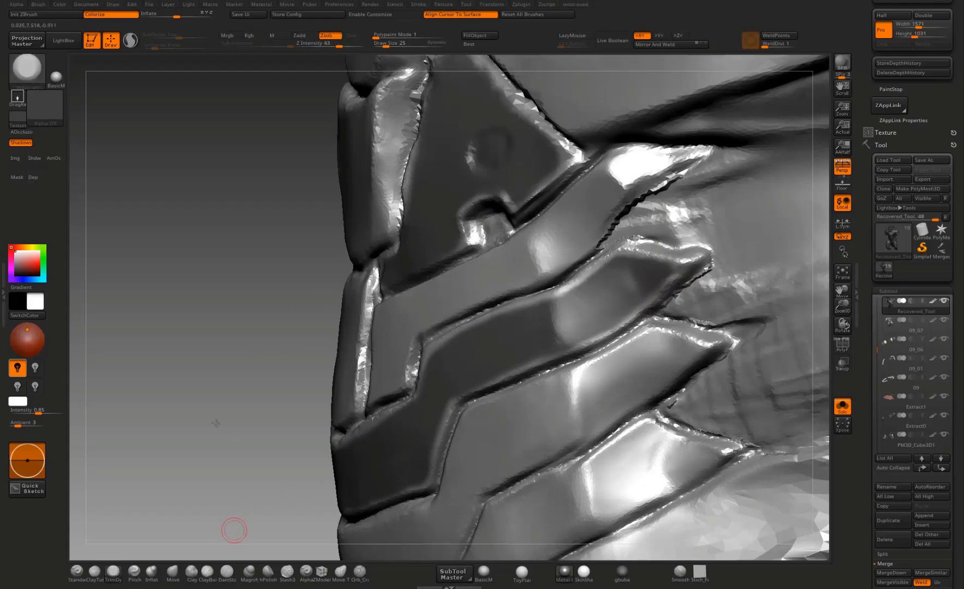
mouse_move(232, 527)
left_mouse_down()
mouse_move(239, 381)
mouse_move(392, 333)
mouse_move(218, 486)
mouse_move(180, 399)
left_mouse_up()
mouse_move(586, 210)
left_mouse_down("ctrl")
mouse_move(436, 295)
mouse_move(401, 396)
mouse_move(420, 409)
mouse_move(437, 347)
mouse_move(464, 300)
mouse_move(475, 324)
mouse_move(532, 281)
mouse_move(638, 227)
mouse_move(586, 210)
mouse_move(629, 224)
mouse_move(643, 249)
mouse_move(546, 259)
mouse_move(469, 292)
mouse_move(559, 235)
left_mouse_up("ctrl")
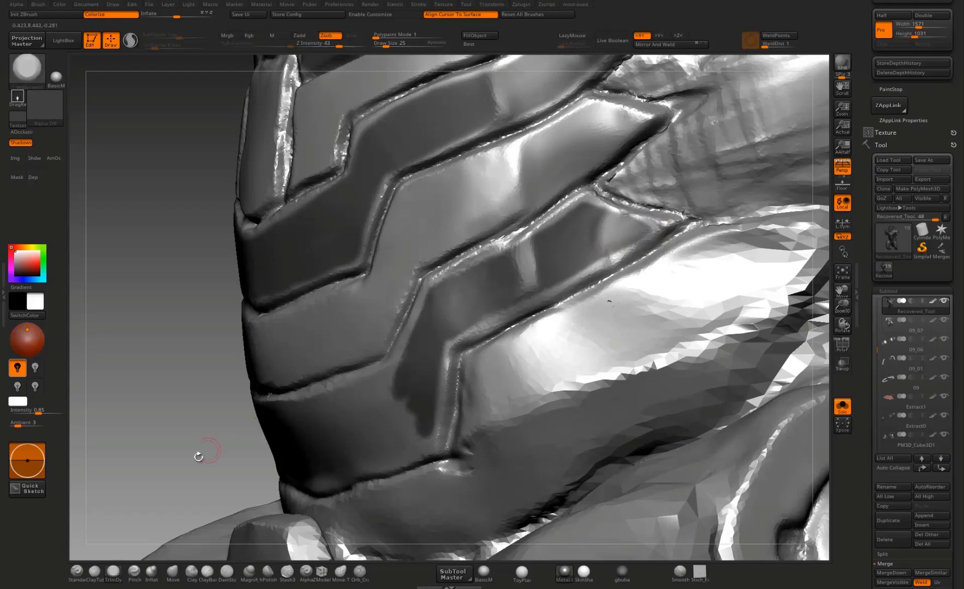
mouse_move(200, 457)
left_mouse_down("alt")
mouse_move(244, 346)
mouse_move(339, 295)
mouse_move(493, 253)
mouse_move(470, 284)
mouse_move(499, 297)
mouse_move(475, 330)
mouse_move(355, 368)
mouse_move(452, 334)
left_mouse_up("alt")
mouse_move(522, 300)
left_mouse_down("ctrl")
mouse_move(382, 344)
mouse_move(327, 349)
mouse_move(470, 305)
mouse_move(422, 292)
left_mouse_up("ctrl")
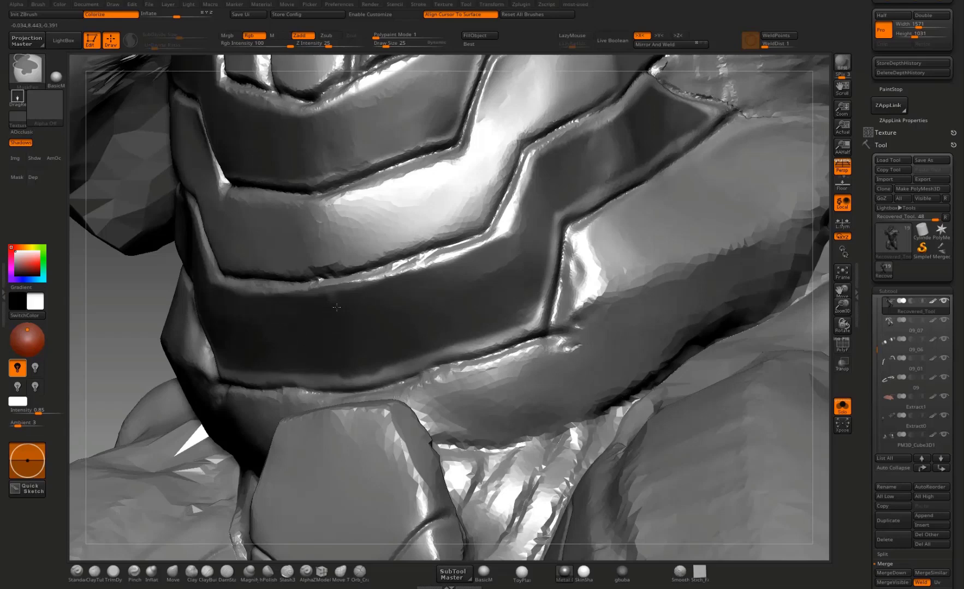
left_click_drag(342, 303, 279, 330, "ctrl")
left_click_drag(112, 369, 311, 289)
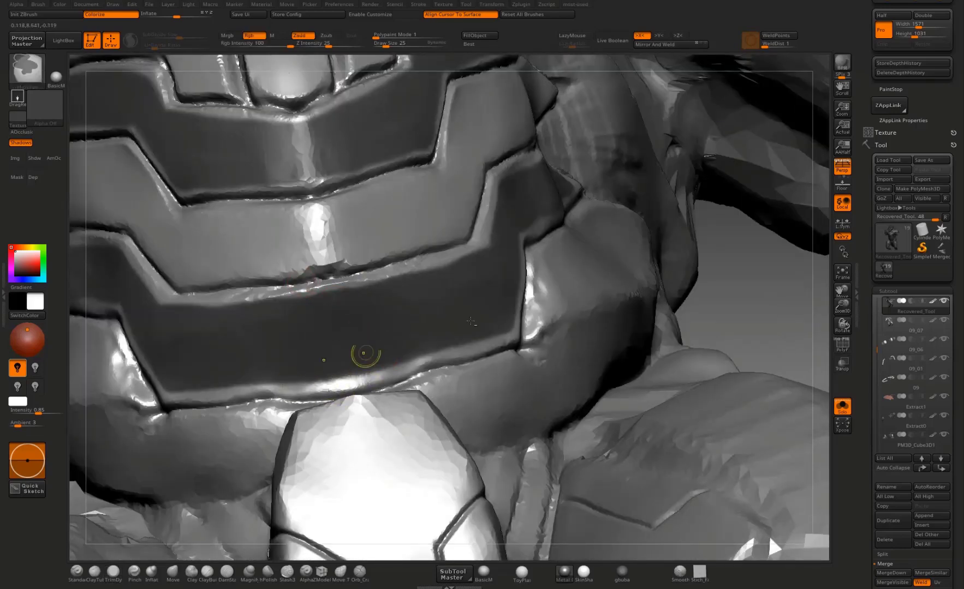
mouse_move(737, 303)
left_mouse_down("alt")
mouse_move(726, 229)
mouse_move(409, 298)
mouse_move(269, 342)
mouse_move(249, 331)
mouse_move(272, 322)
left_mouse_up("alt")
left_click_drag(272, 273, 272, 367, "alt")
left_click_drag(231, 238, 206, 342, "alt")
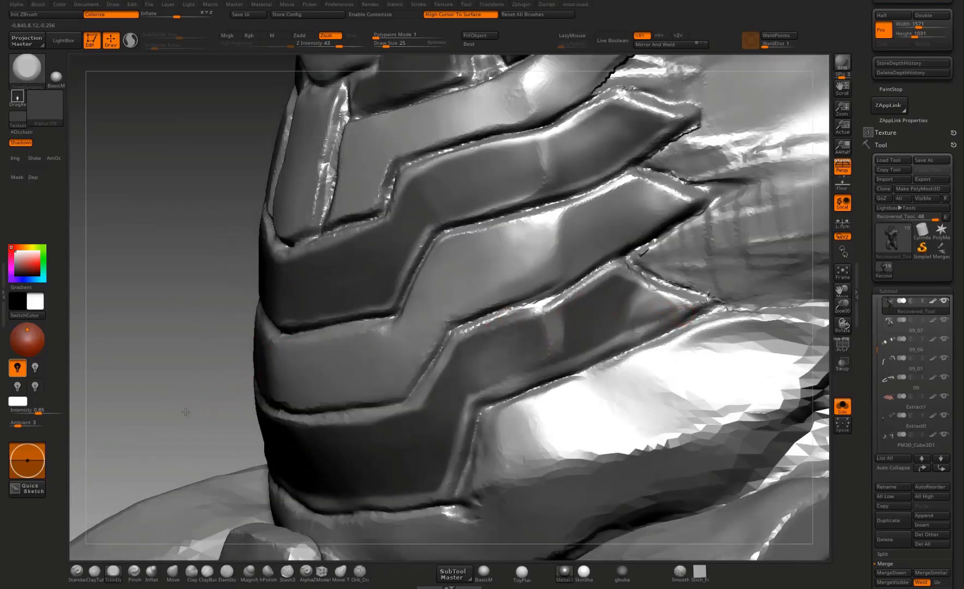
Step: Extend the pectoral plate mask into the plate's outer pointed corner near the armpit
left_click_drag(188, 455, 208, 409, "alt")
left_click_drag(595, 482, 614, 366, "alt")
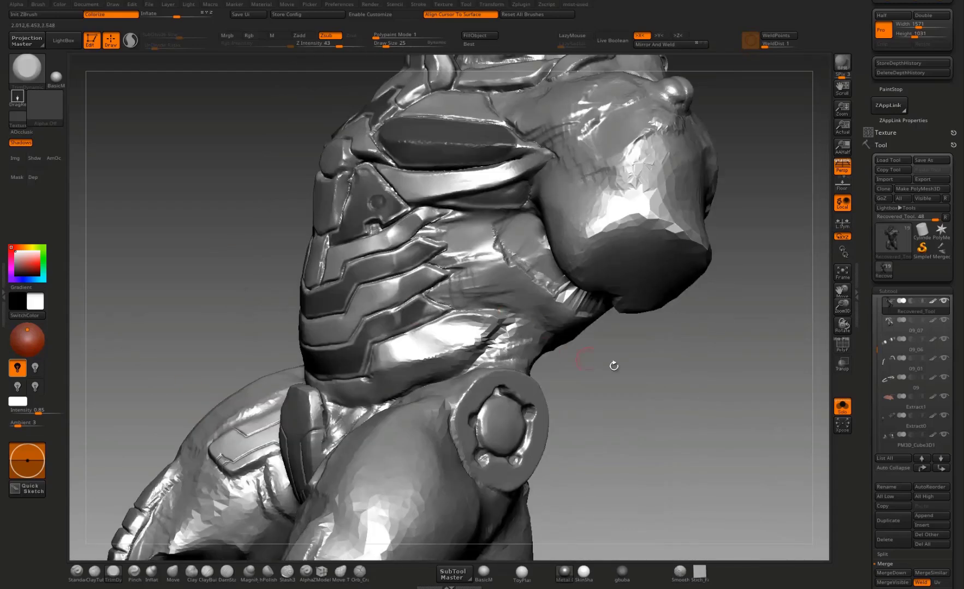
left_click_drag(694, 377, 674, 330)
mouse_move(637, 292)
left_mouse_down()
mouse_move(601, 288)
mouse_move(606, 276)
mouse_move(590, 264)
mouse_move(750, 375)
mouse_move(687, 253)
mouse_move(734, 332)
left_mouse_up()
left_click_drag(462, 232, 511, 278, "alt")
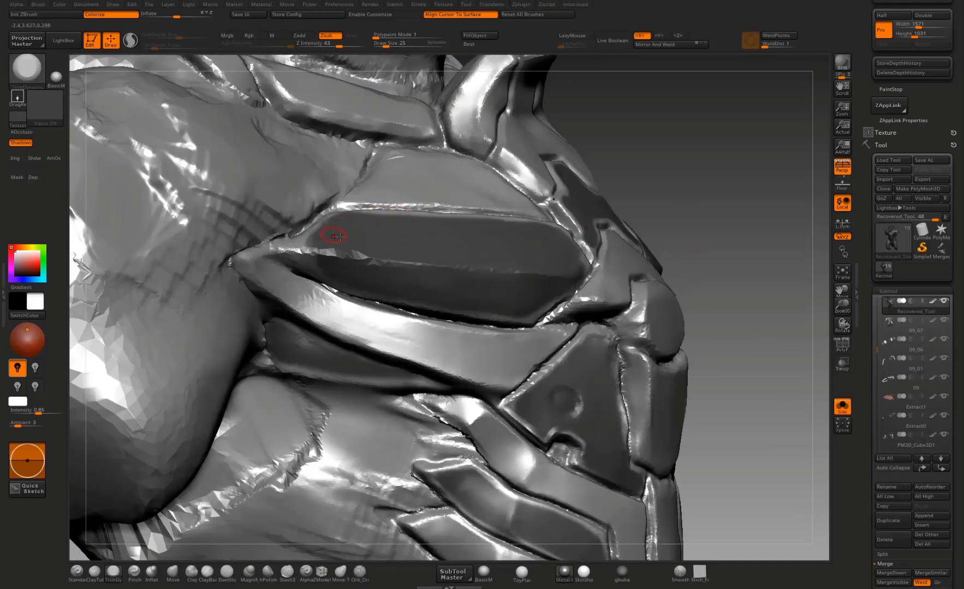
left_click_drag(297, 255, 323, 264, "ctrl")
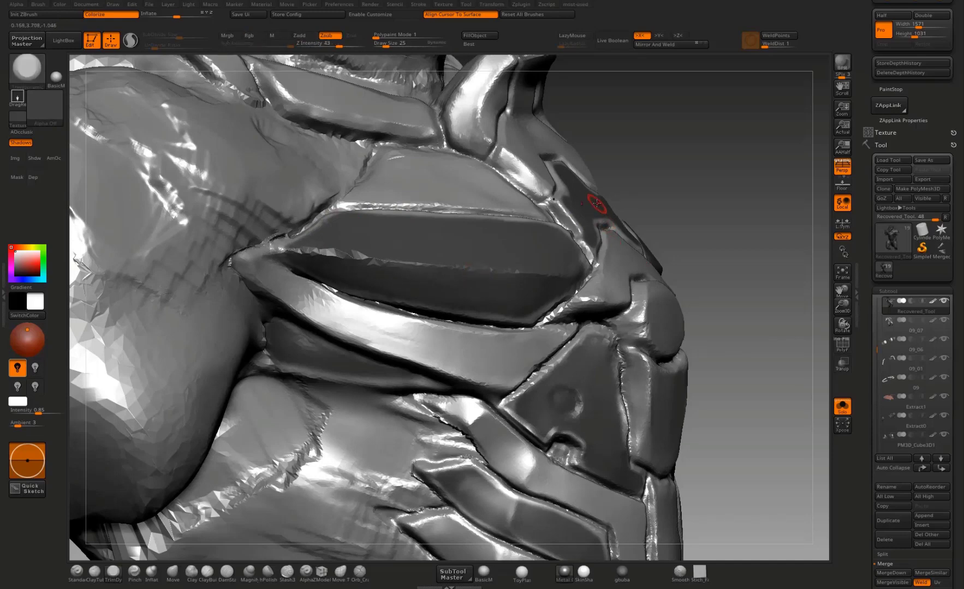
Step: Compare the masked shapes on the torso in the Flat and Preview renderers, ending in Flat
key("f")
left_click_drag(722, 200, 530, 219)
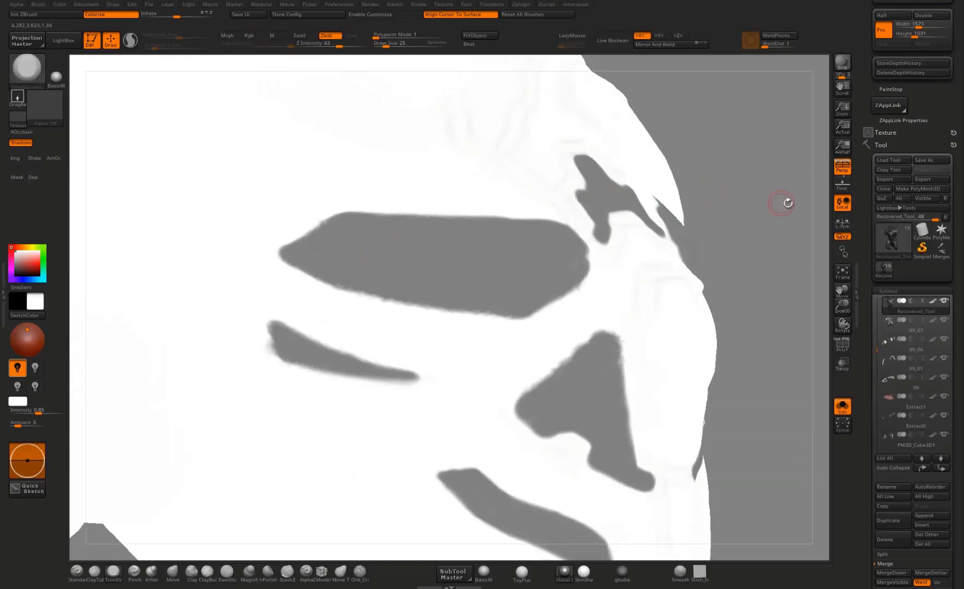
left_click_drag(785, 201, 595, 245)
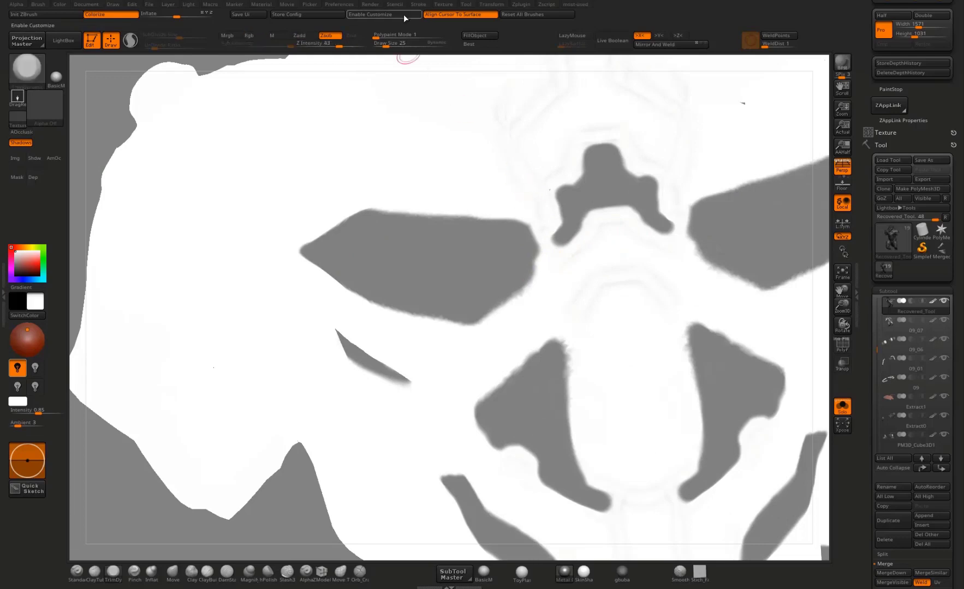
left_click(370, 5)
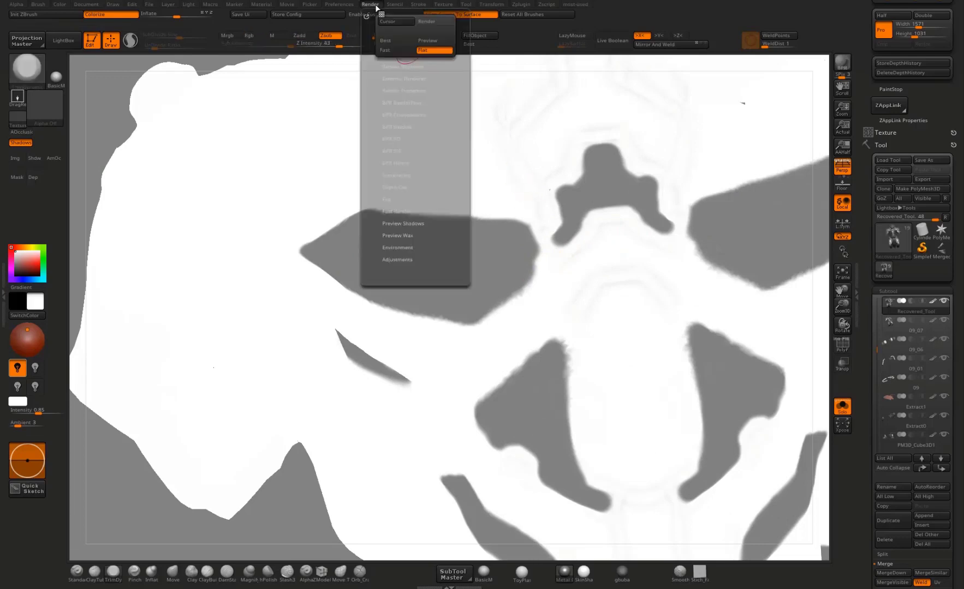
left_click(435, 42)
left_click(434, 50)
left_click(436, 42)
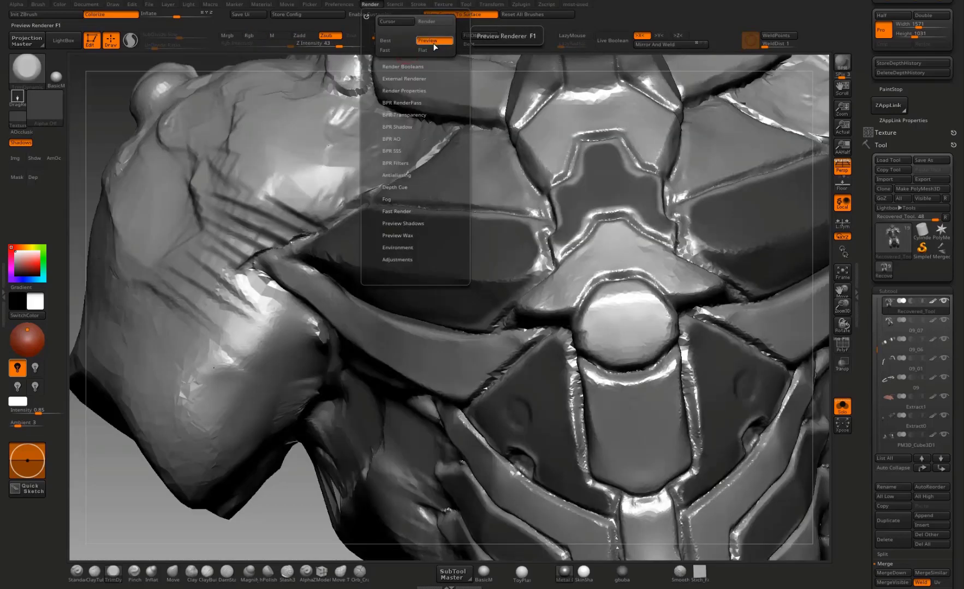
left_click(435, 49)
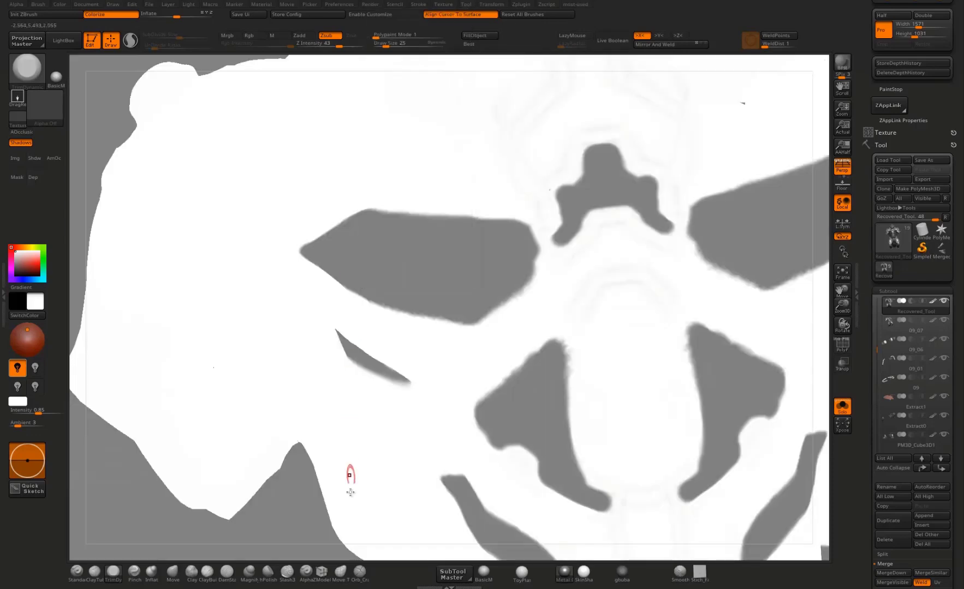
Step: Check the masked abdominal bands from several angles in Flat render and touch up their mask edges
left_click_drag(313, 517, 339, 479)
left_click_drag(626, 127, 578, 39, "alt")
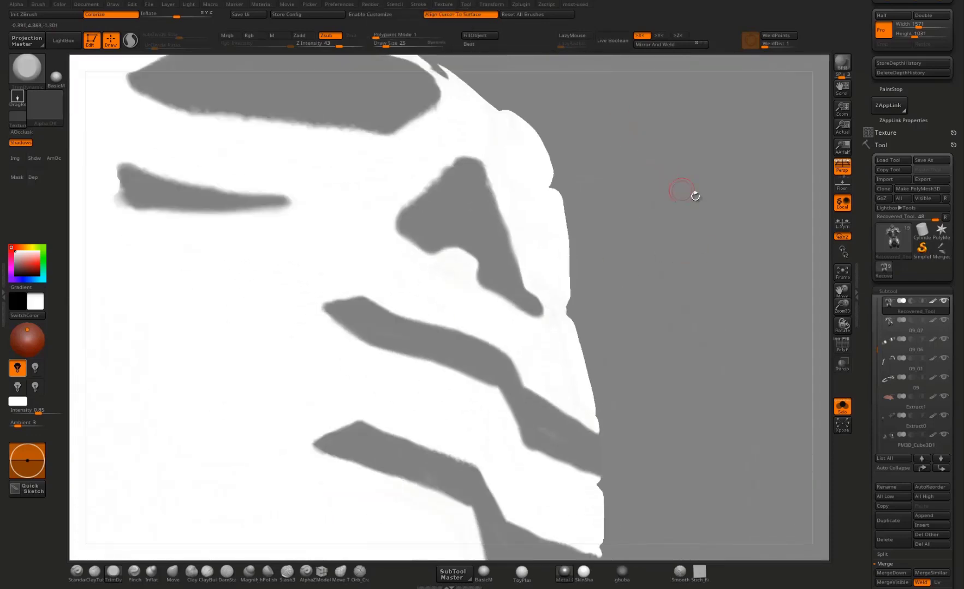
left_click_drag(693, 220, 570, 240, "alt")
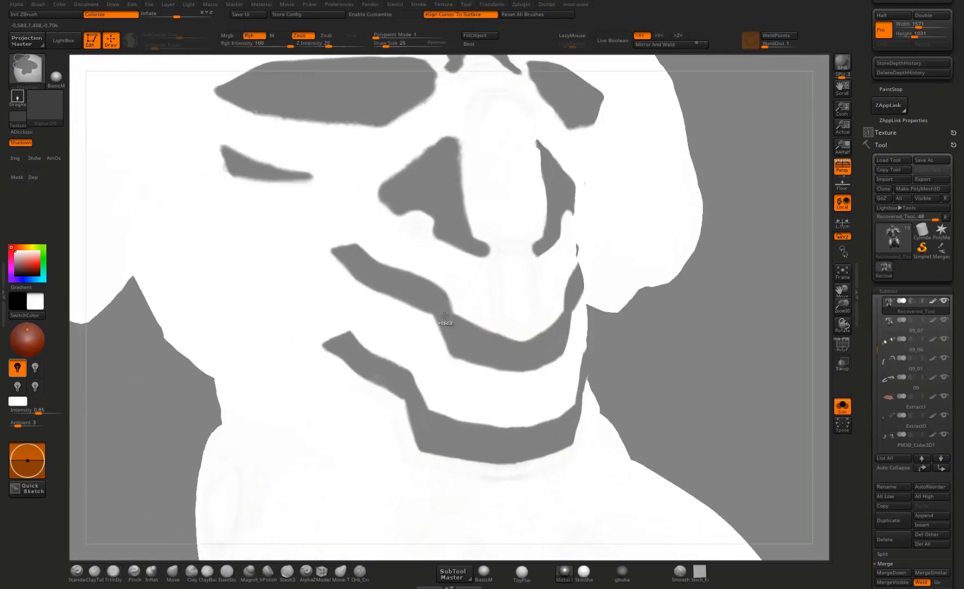
left_click_drag(720, 319, 750, 337, "alt")
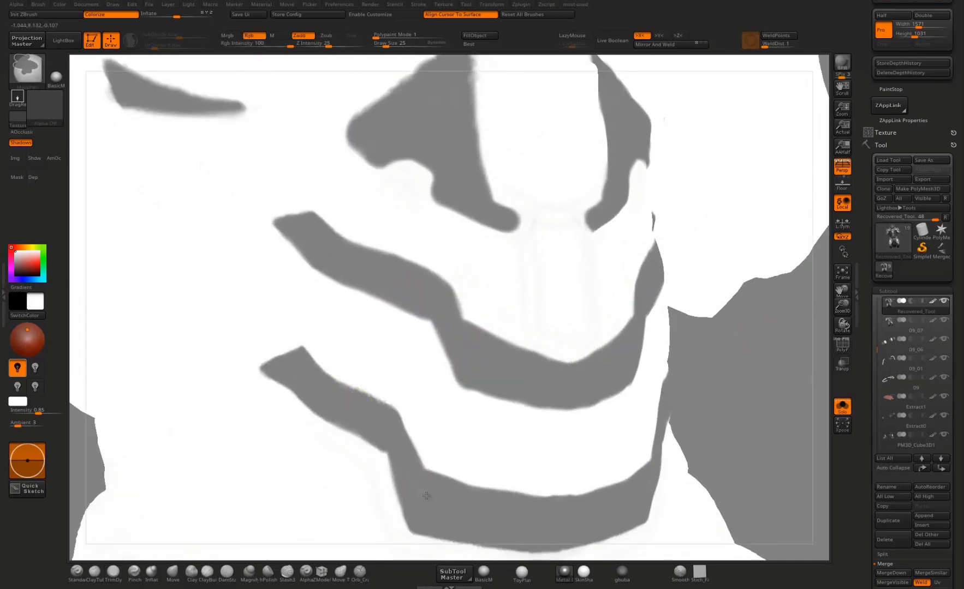
mouse_move(731, 405)
left_mouse_down("alt")
mouse_move(660, 346)
mouse_move(707, 299)
left_mouse_up("alt")
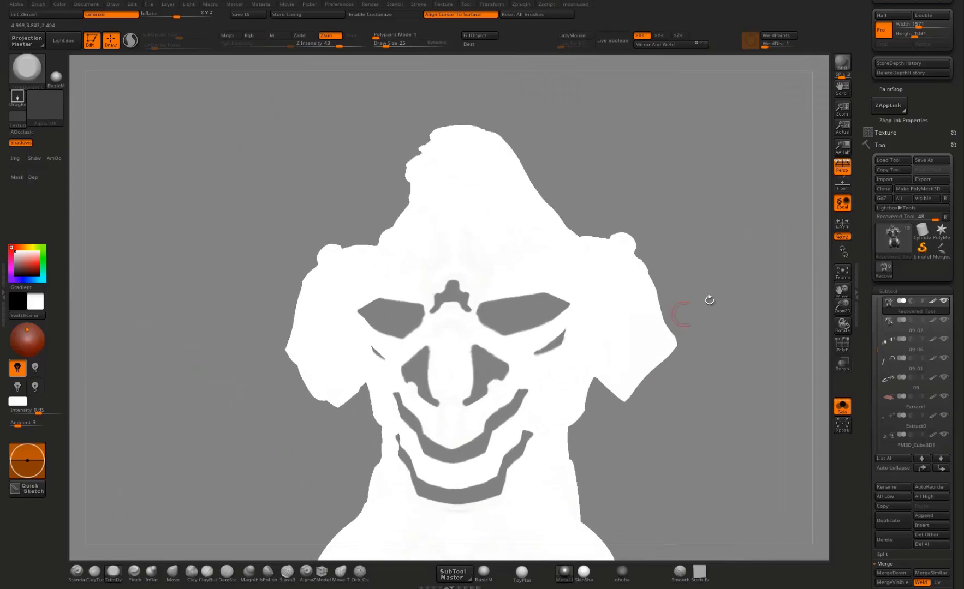
left_click_drag(756, 352, 764, 418)
Step: Return to the shaded Preview render and mask the upper sternum plate just below the collar piece
left_click_drag(764, 322, 716, 295)
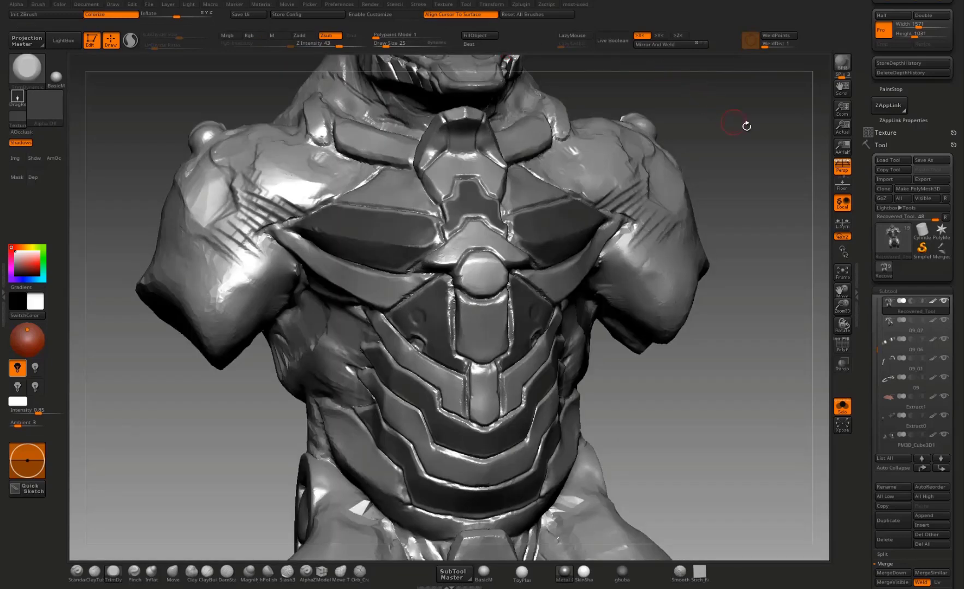
mouse_move(746, 127)
left_mouse_down("alt")
mouse_move(723, 246)
mouse_move(737, 158)
mouse_move(781, 92)
mouse_move(765, 229)
left_mouse_up("alt")
mouse_move(417, 306)
left_mouse_down("ctrl")
mouse_move(404, 321)
mouse_move(415, 329)
mouse_move(433, 309)
left_mouse_up("ctrl")
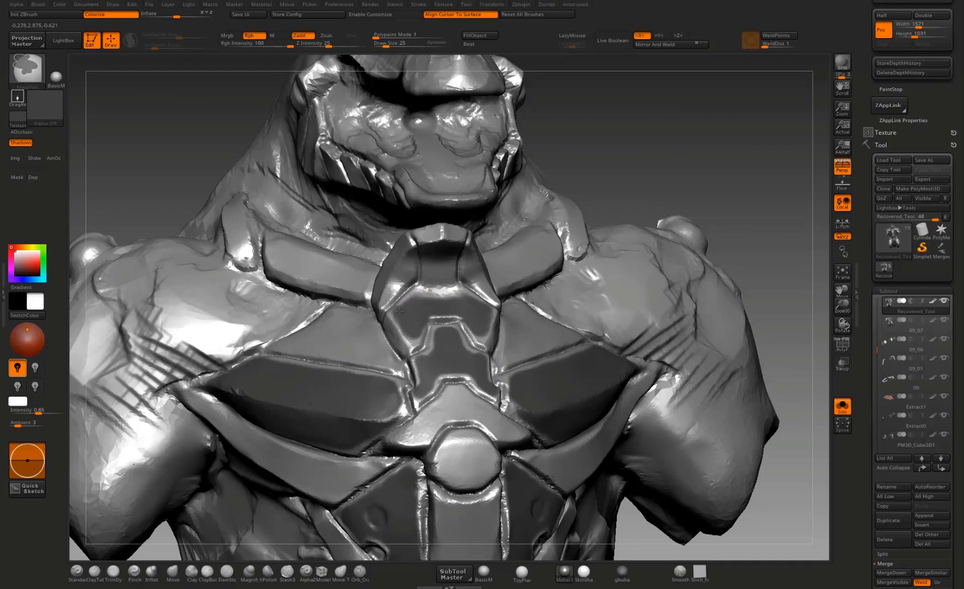
Step: Mask the collar piece at the top of the sternum and the two collarbone plates beside it
mouse_move(399, 311)
left_mouse_down("ctrl")
mouse_move(431, 263)
mouse_move(404, 275)
mouse_move(398, 315)
left_mouse_up("ctrl")
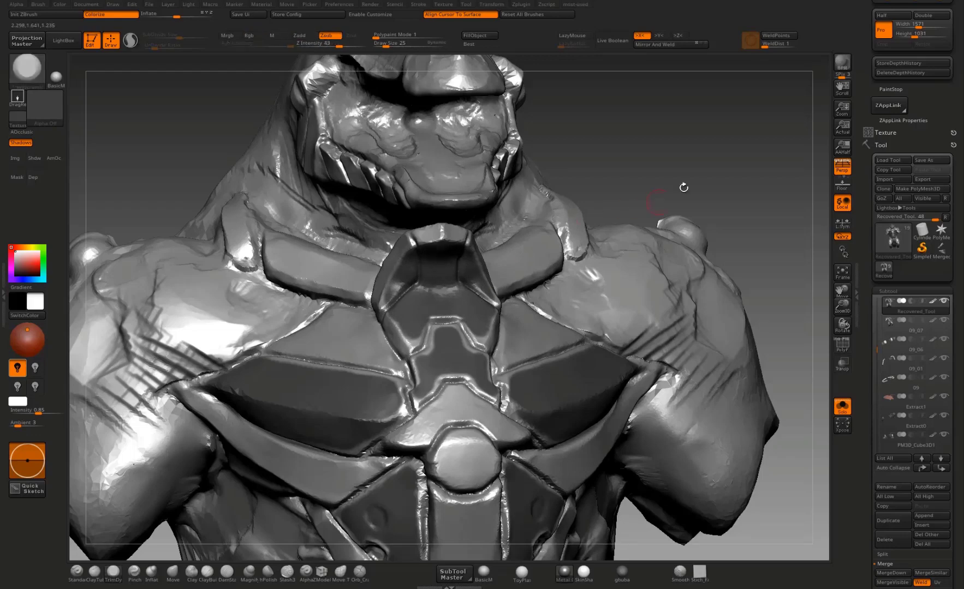
mouse_move(694, 186)
left_mouse_down()
mouse_move(603, 223)
mouse_move(627, 232)
left_mouse_up()
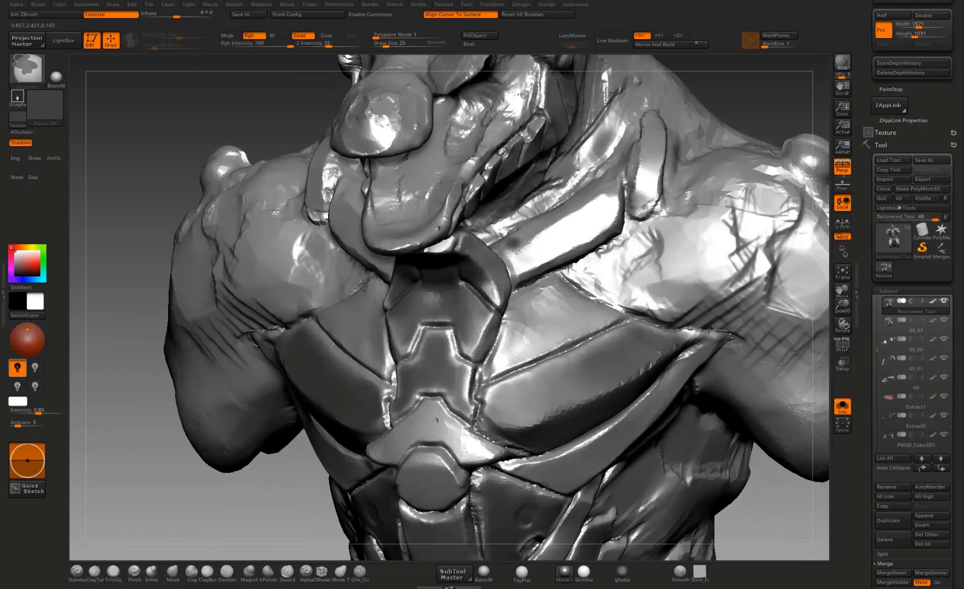
mouse_move(513, 243)
left_mouse_down("ctrl")
mouse_move(535, 256)
mouse_move(523, 247)
left_mouse_up("ctrl")
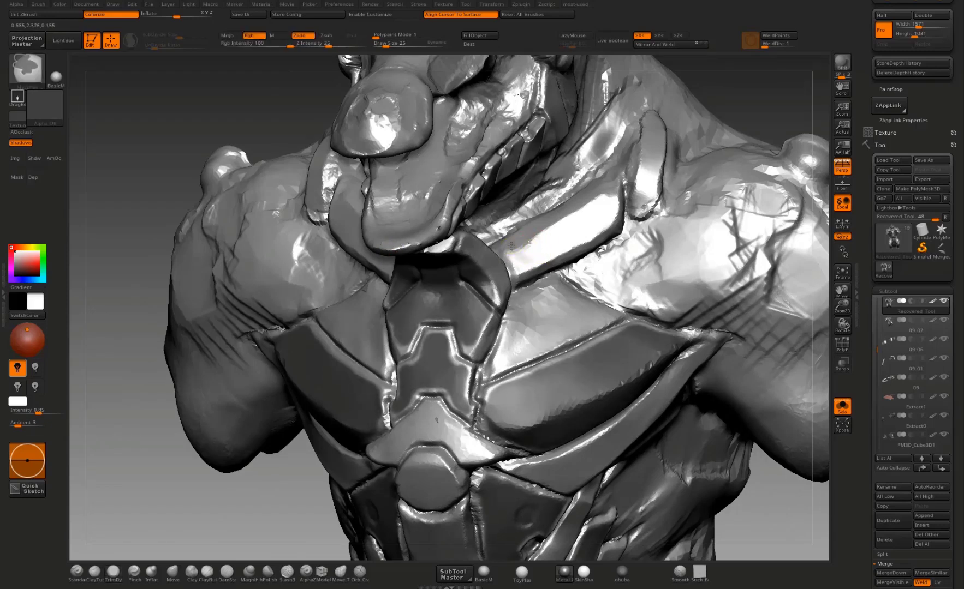
mouse_move(520, 261)
left_mouse_down("ctrl")
mouse_move(597, 220)
mouse_move(607, 197)
mouse_move(591, 196)
mouse_move(538, 232)
mouse_move(580, 213)
left_mouse_up("ctrl")
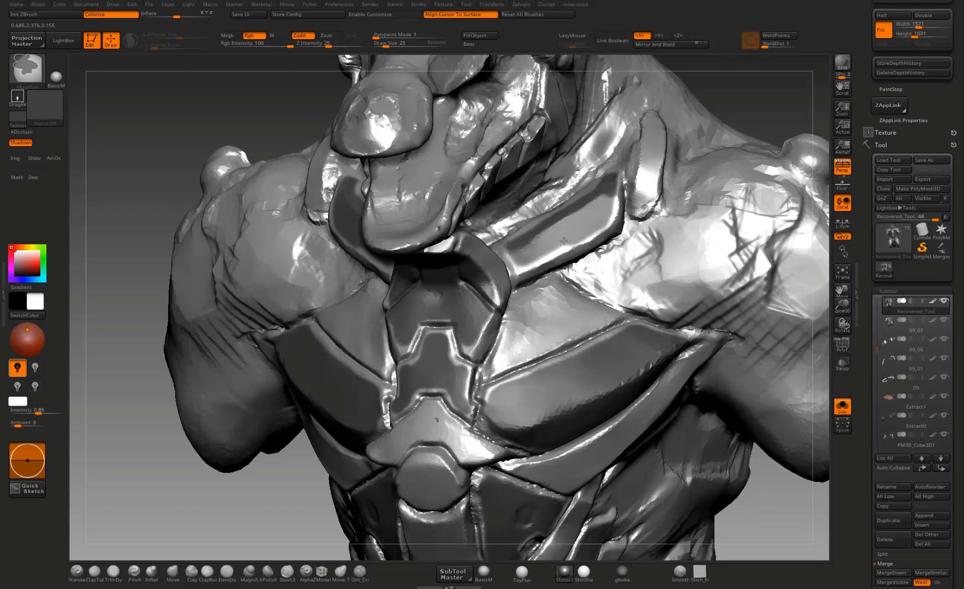
Step: Touch up the mask along the collarbone plate's edges and undo the stray mark on the shoulder
left_click_drag(776, 75, 761, 218, "alt")
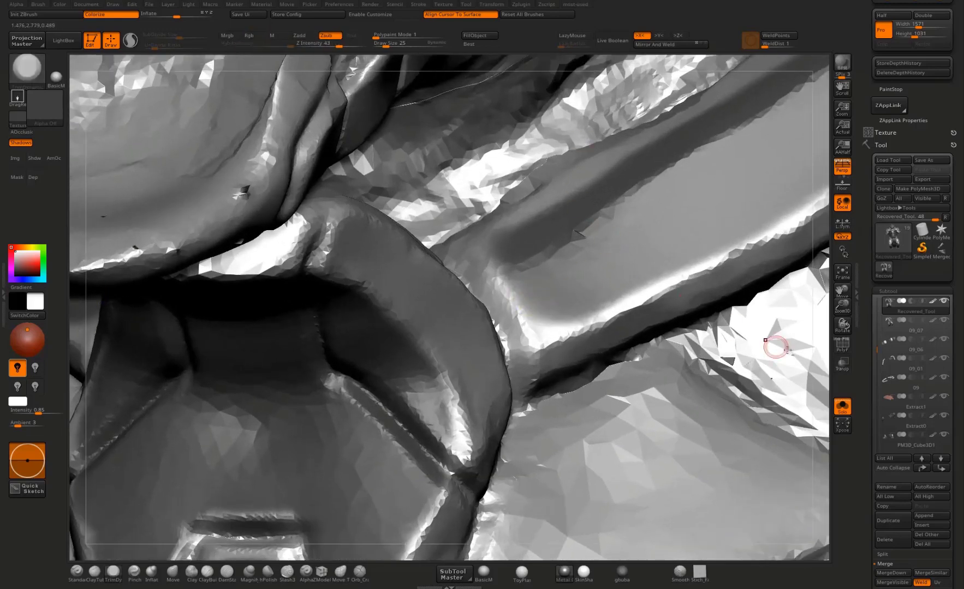
left_click_drag(821, 366, 323, 430, "alt")
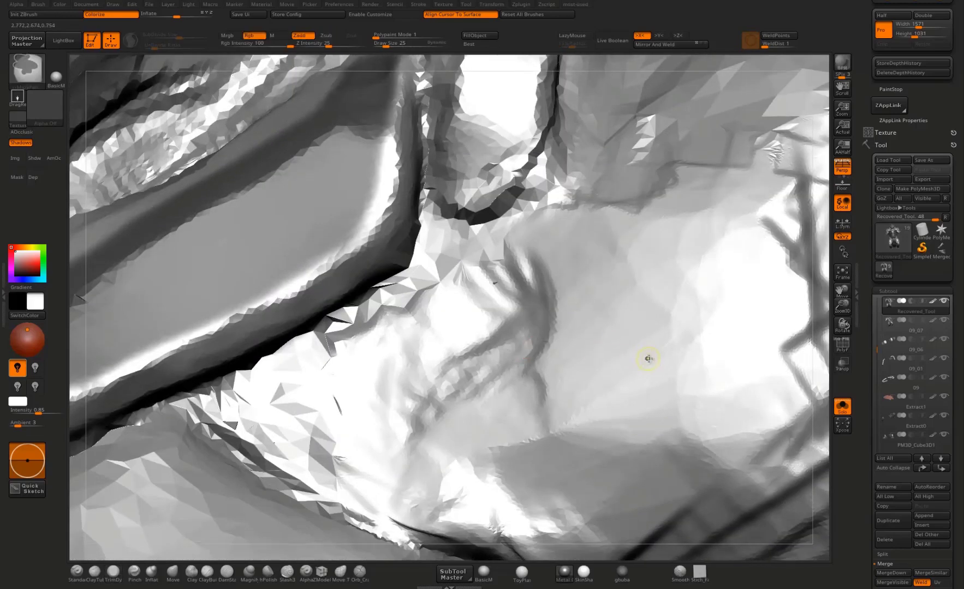
left_click(645, 360, "ctrl")
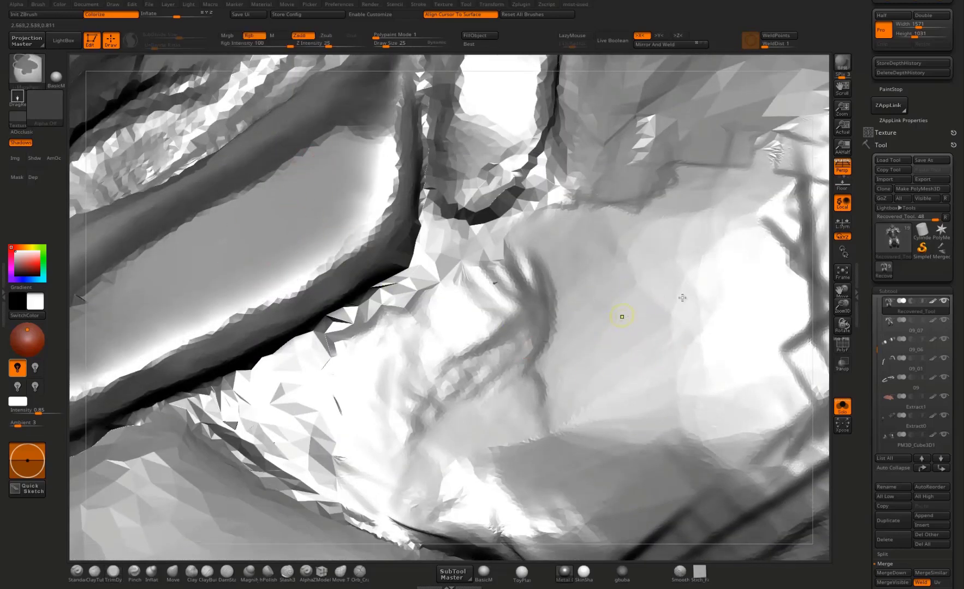
key("ctrl+z")
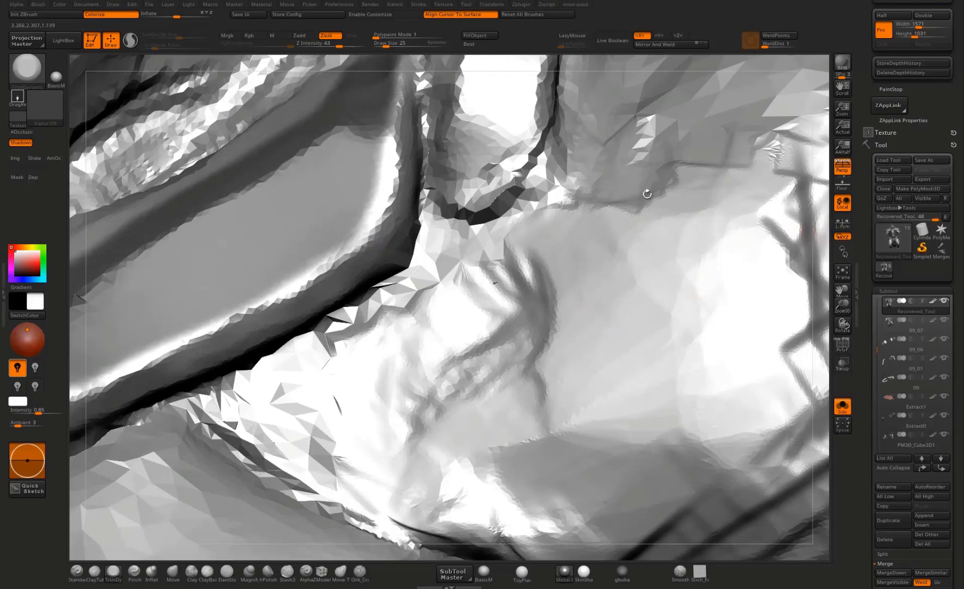
mouse_move(646, 195)
right_mouse_down("ctrl")
mouse_move(660, 142)
mouse_move(685, 129)
mouse_move(716, 134)
mouse_move(696, 188)
right_mouse_up("ctrl")
mouse_move(493, 190)
left_mouse_down("ctrl")
mouse_move(445, 226)
mouse_move(484, 201)
left_mouse_up("ctrl")
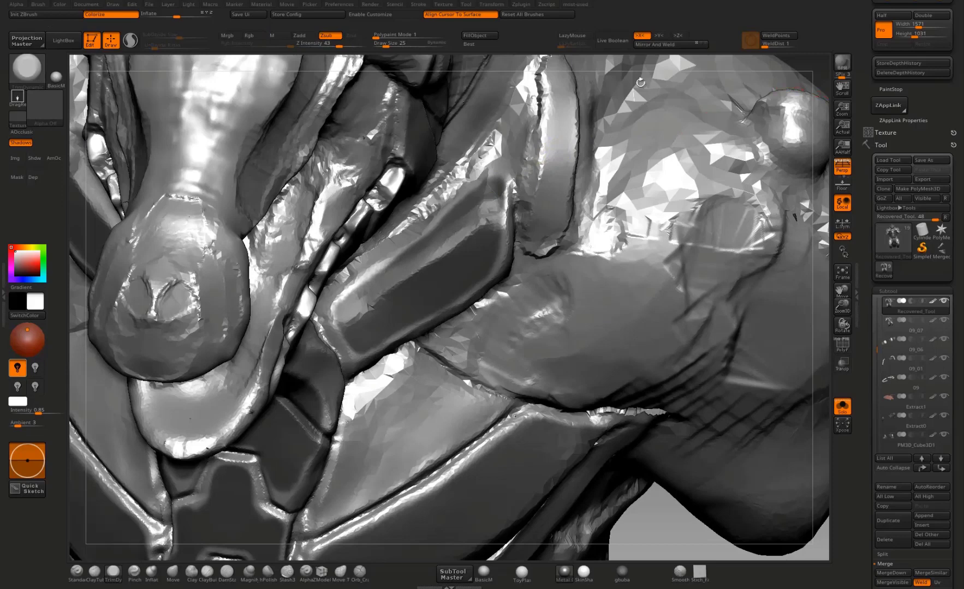
Step: Extract the masked torso plates as a separate subtool with a thickness of 0.0003 and accept the extraction
right_click_drag(655, 88, 703, 363, "ctrl")
scroll(876, 362, "down", 5)
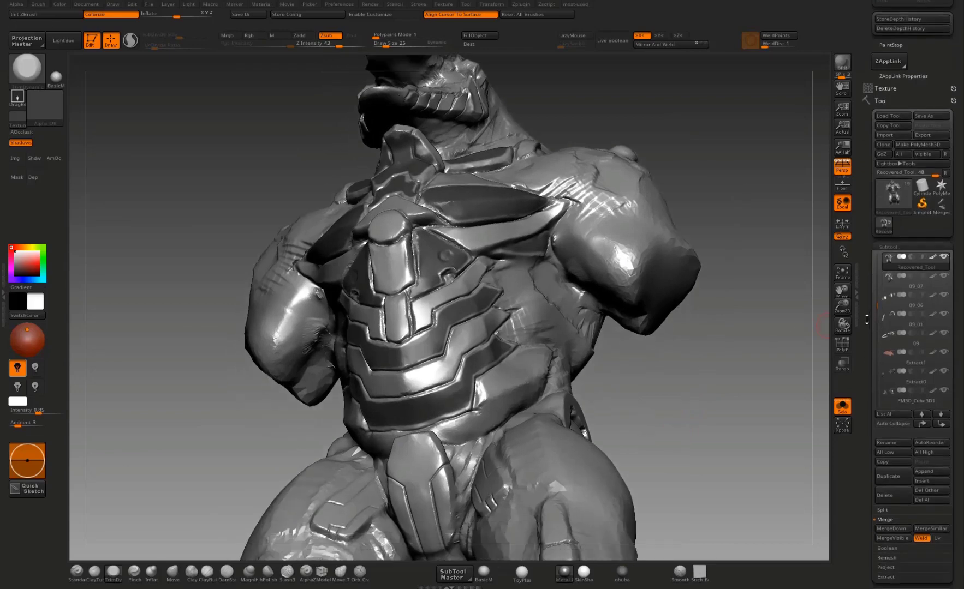
left_click(886, 342)
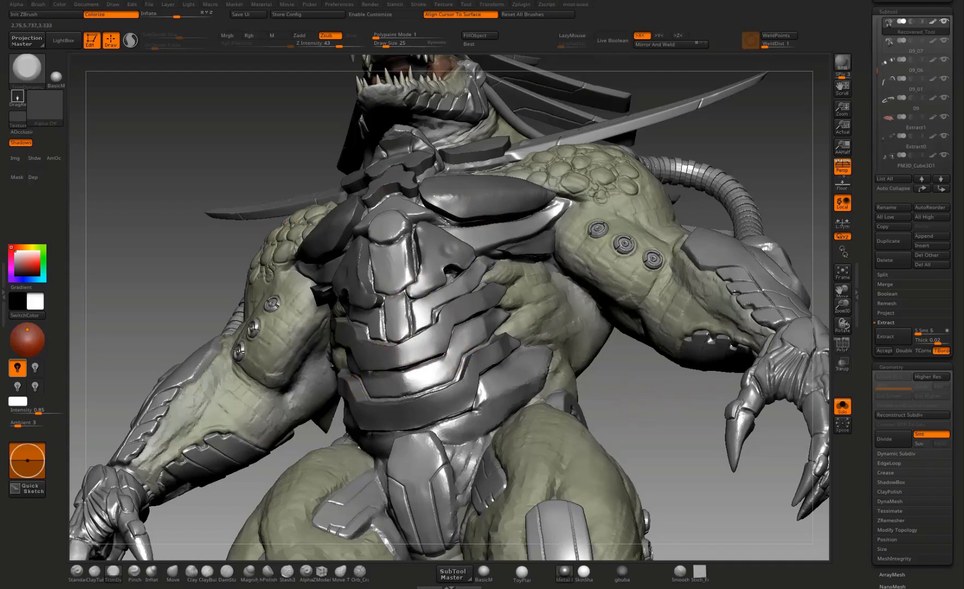
left_click(805, 352)
left_click_drag(938, 342, 937, 342)
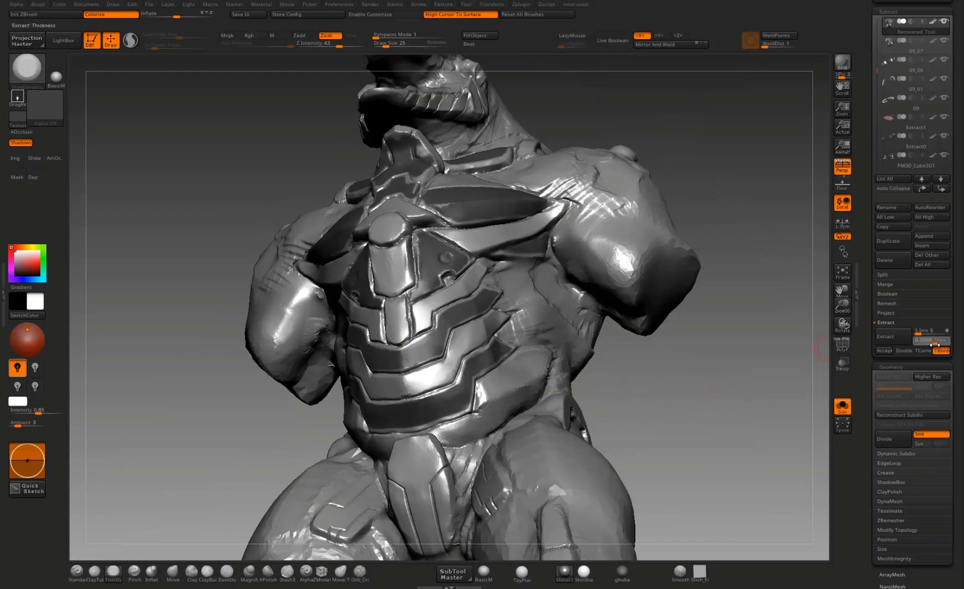
left_click(900, 340)
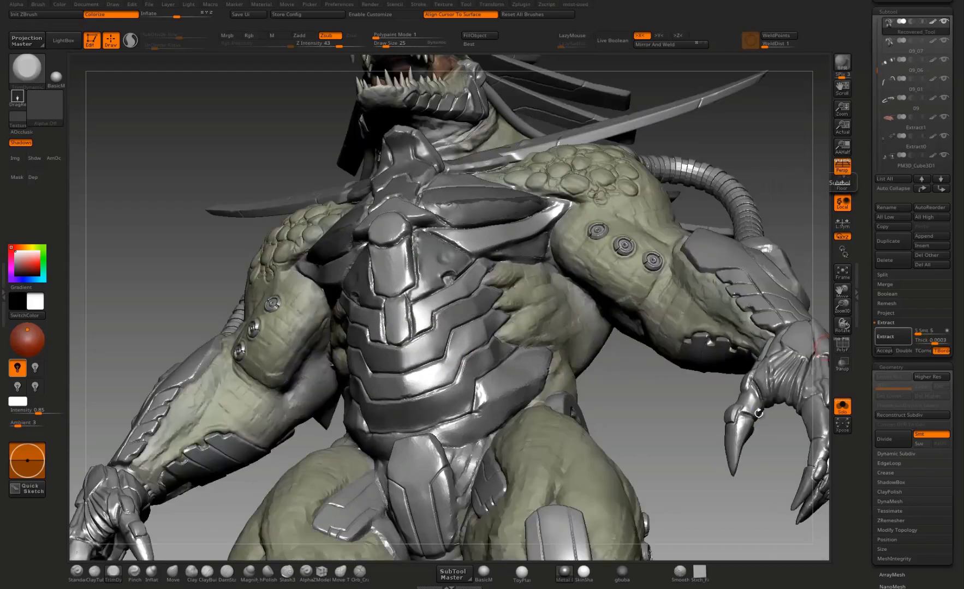
left_click(886, 349)
Step: Check the extracted plates on their own and remesh them into coarser quad topology with ZRemesher
mouse_move(651, 420)
left_mouse_down()
mouse_move(624, 415)
mouse_move(632, 403)
mouse_move(611, 404)
mouse_move(645, 399)
mouse_move(673, 336)
mouse_move(770, 364)
mouse_move(680, 400)
mouse_move(651, 391)
mouse_move(662, 309)
mouse_move(685, 293)
left_mouse_up()
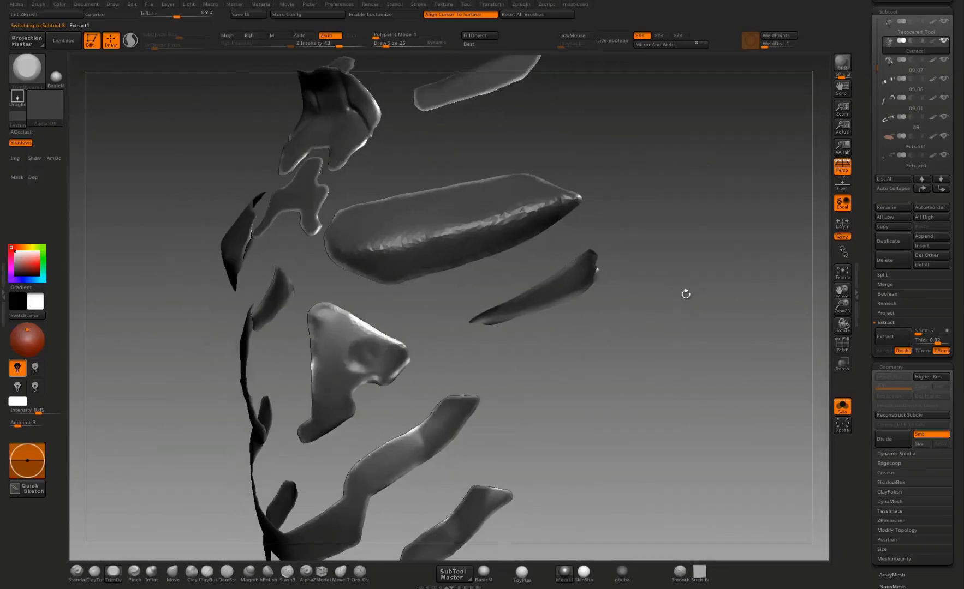
key("ctrl+shift")
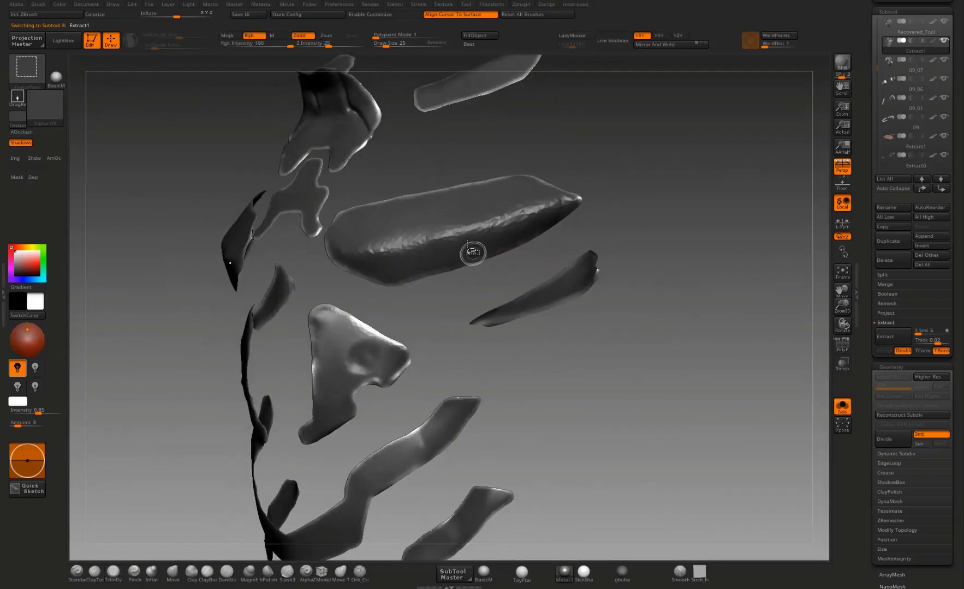
left_click(470, 221, "ctrl+shift")
mouse_move(695, 225)
left_mouse_down()
mouse_move(620, 225)
mouse_move(377, 268)
left_mouse_up()
mouse_move(649, 165)
left_mouse_down("alt")
mouse_move(659, 207)
mouse_move(647, 245)
left_mouse_up("alt")
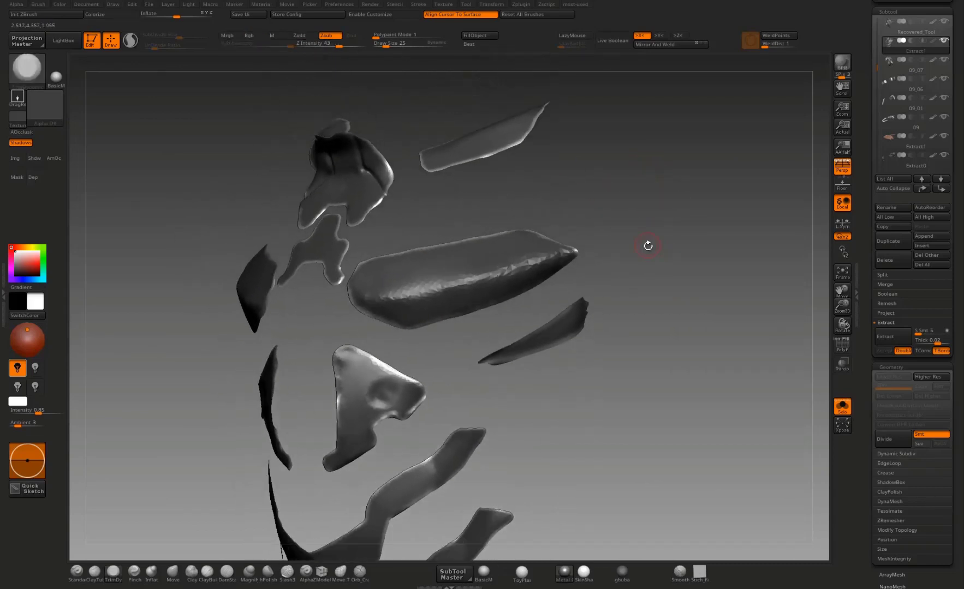
key("ctrl+shift+q")
left_click(641, 355)
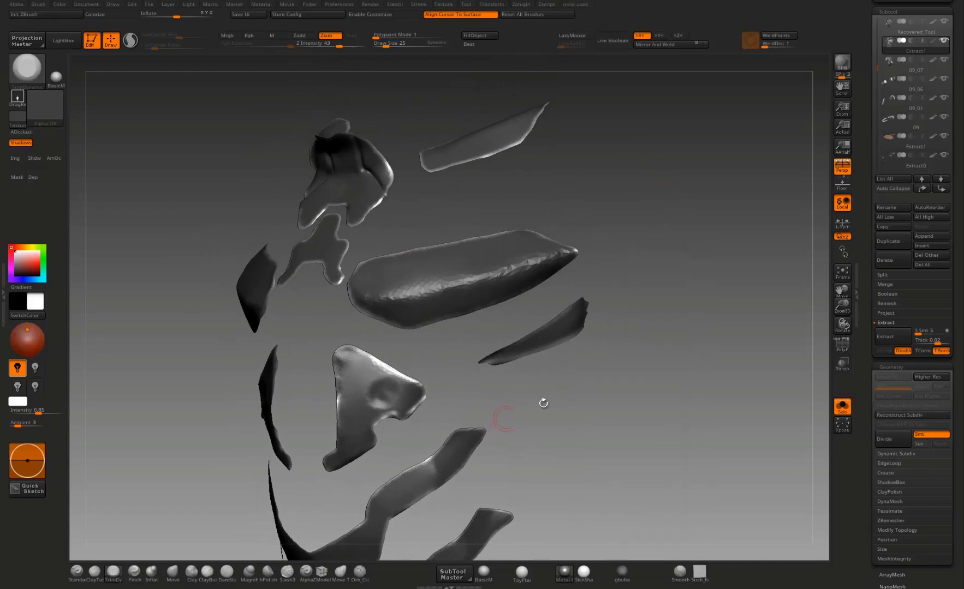
left_click_drag(594, 383, 670, 370, "alt")
key("ctrl+shift+q")
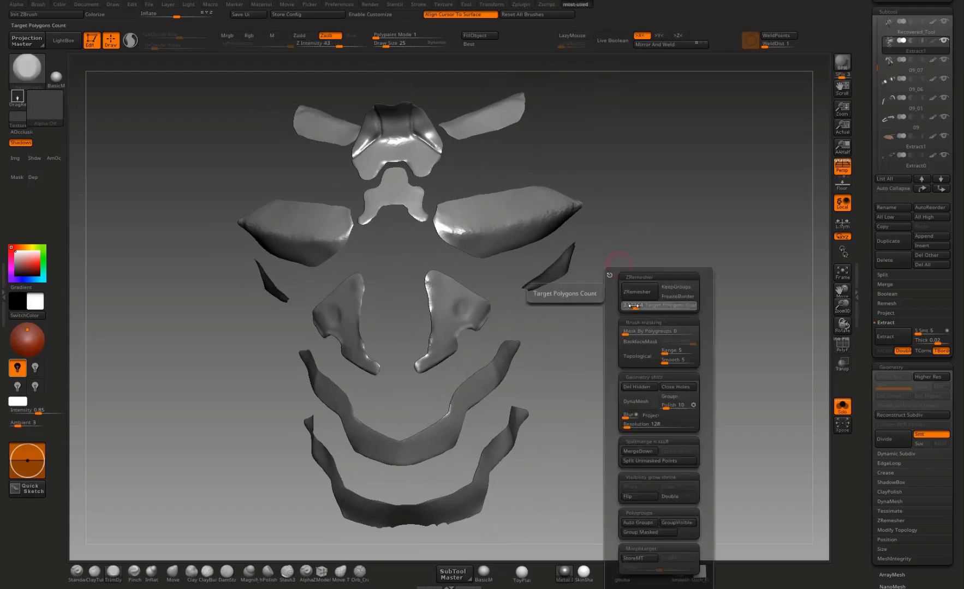
left_click(630, 297)
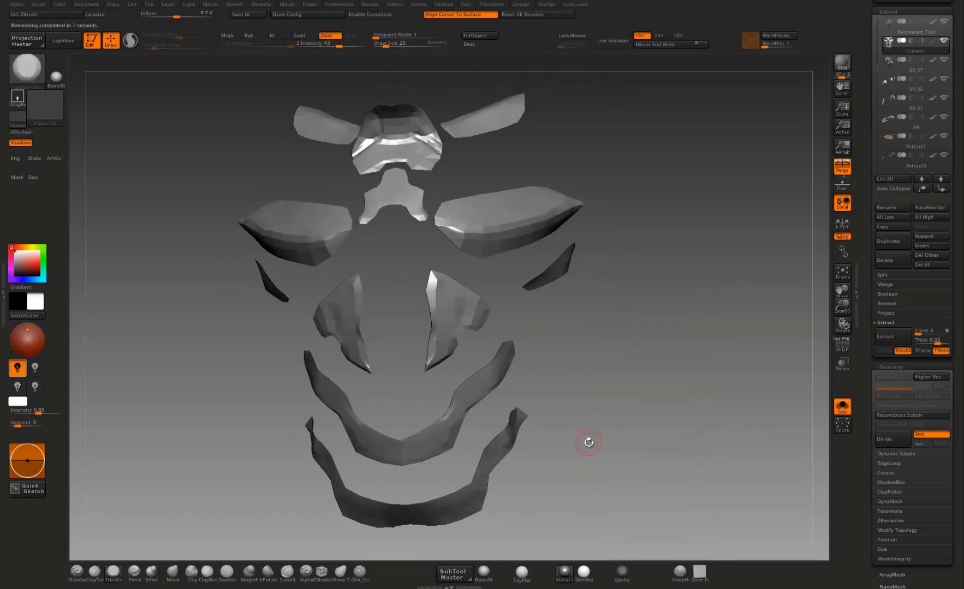
Step: Display the polygroup wireframe and reshape the bend of the upper abdominal band with the Move brush
left_click_drag(651, 399, 693, 314)
key("shift+f")
mouse_move(693, 314)
left_mouse_down("alt")
mouse_move(709, 286)
mouse_move(692, 341)
left_mouse_up("alt")
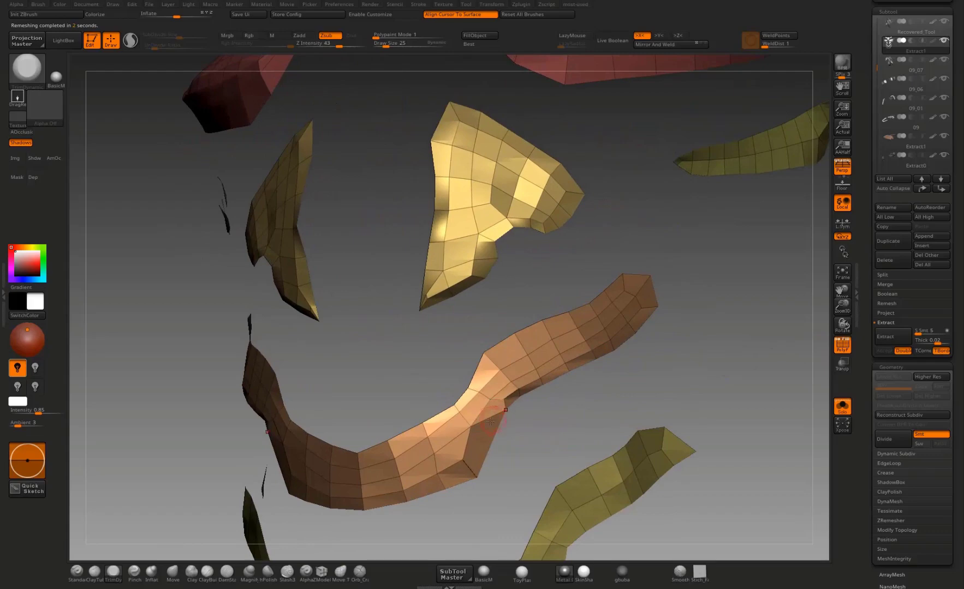
key("b")
key("m")
key("v")
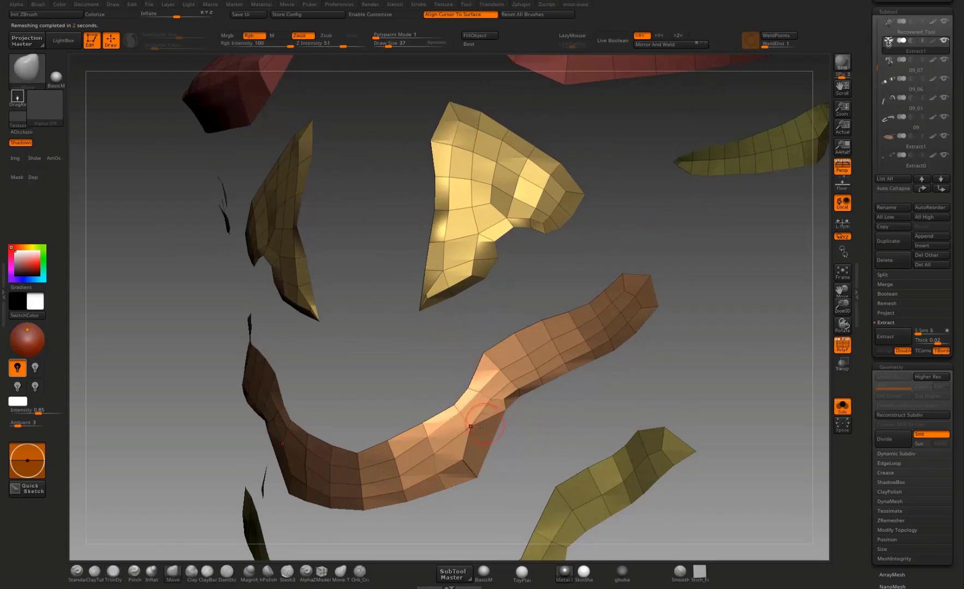
mouse_move(481, 426)
left_mouse_down()
mouse_move(600, 434)
mouse_move(442, 419)
mouse_move(490, 419)
left_mouse_up()
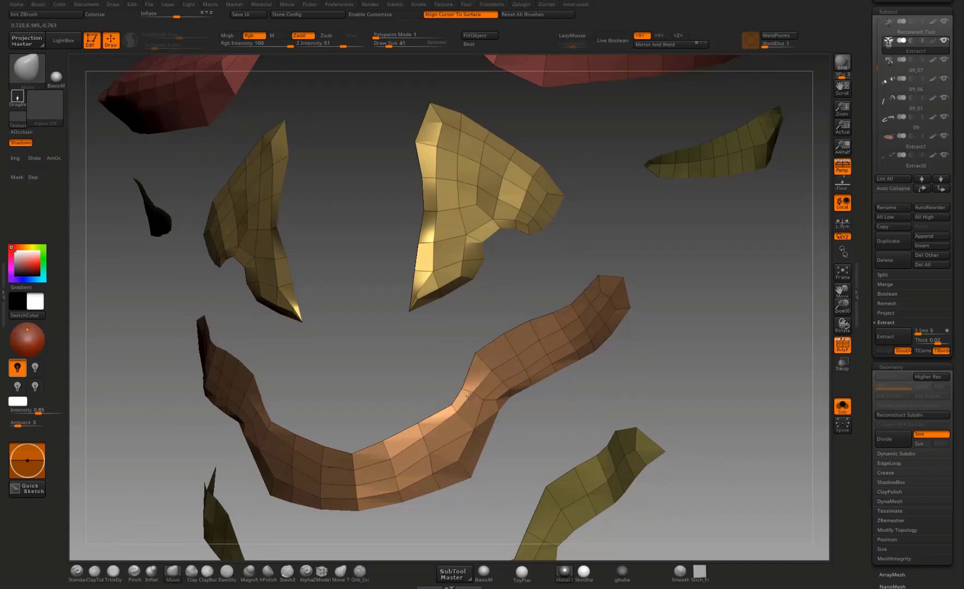
left_click_drag(418, 424, 399, 439)
mouse_move(415, 390)
left_mouse_down("alt")
mouse_move(399, 379)
mouse_move(435, 441)
left_mouse_up("alt")
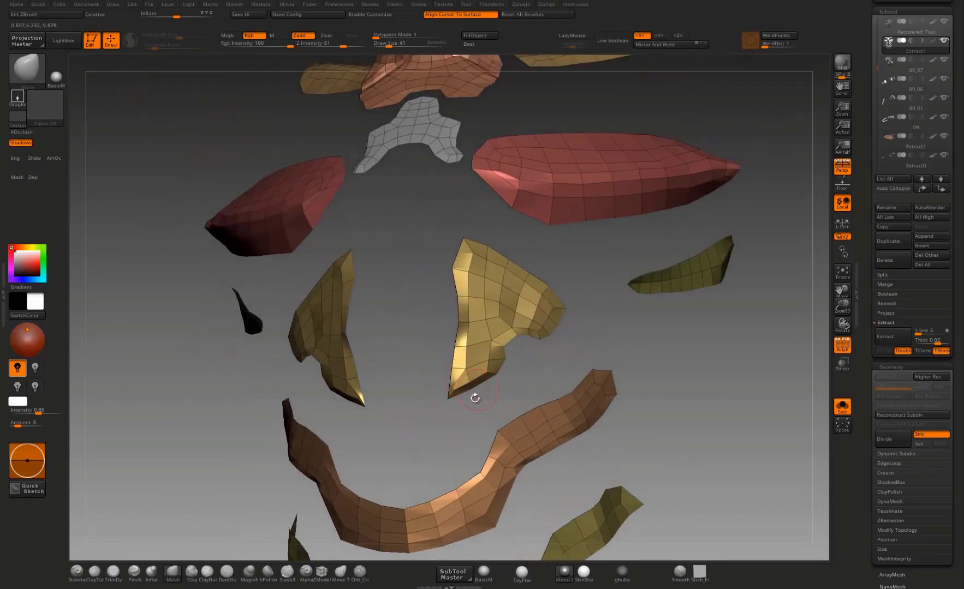
Step: Pull the upper inner corner of the triangular plates below the pectorals toward the torso's centre line with the Move brush
mouse_move(475, 399)
left_mouse_down()
mouse_move(503, 394)
mouse_move(435, 445)
mouse_move(438, 346)
mouse_move(460, 319)
mouse_move(450, 259)
mouse_move(434, 240)
left_mouse_up()
left_click_drag(430, 192, 426, 193)
left_click_drag(399, 234, 384, 224)
left_click_drag(385, 223, 414, 325, "alt")
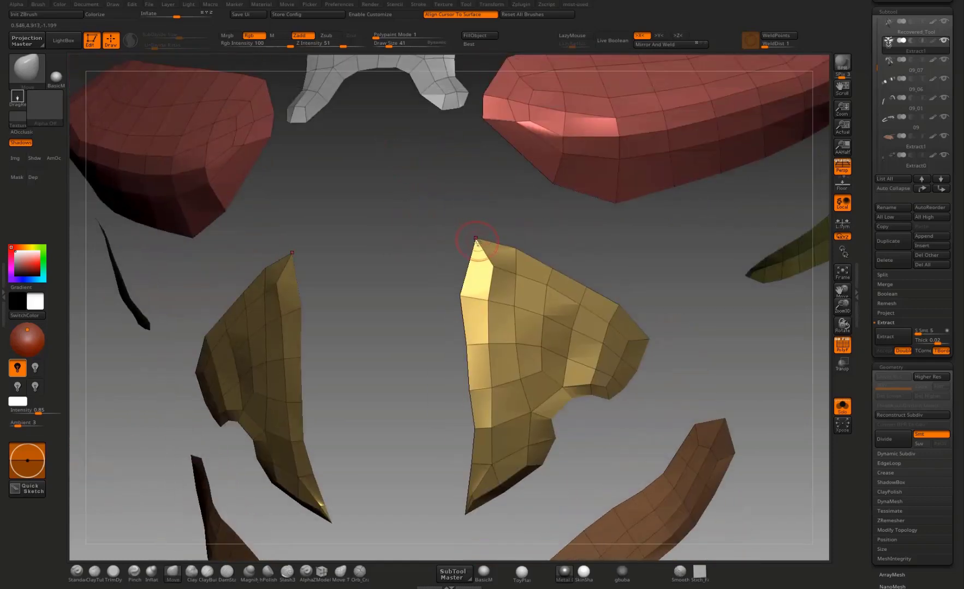
left_click_drag(475, 238, 446, 240)
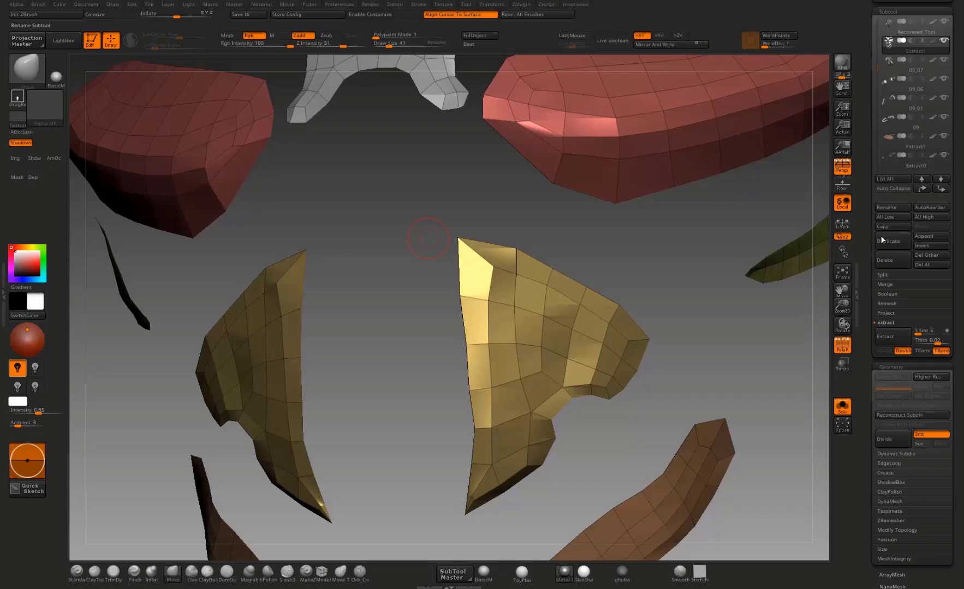
Step: Adjust the lower abdominal band's bottom edge and outer end with the Move brush
left_click_drag(705, 256, 669, 320, "alt")
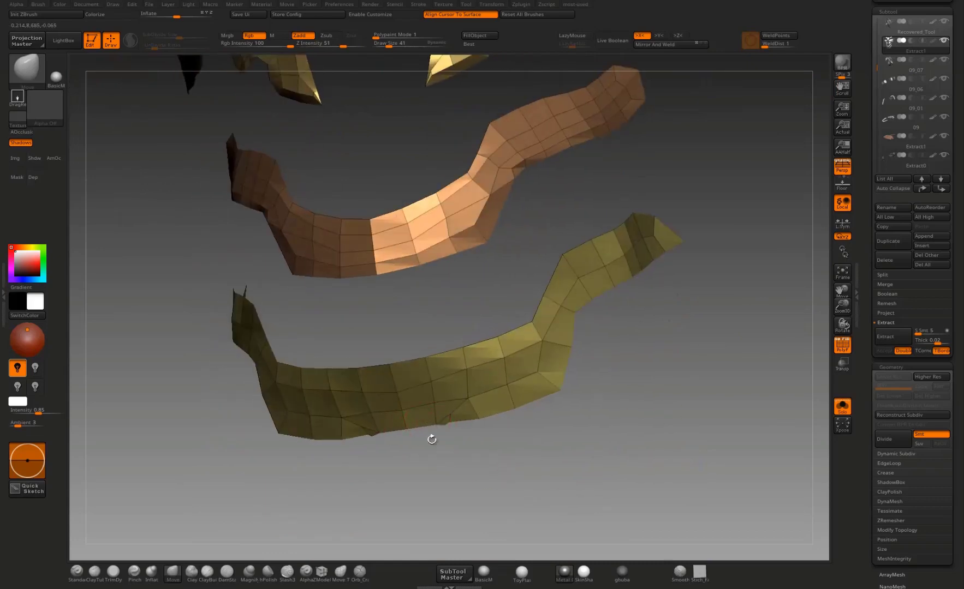
mouse_move(432, 439)
left_mouse_down("alt")
mouse_move(458, 382)
mouse_move(453, 365)
mouse_move(507, 377)
mouse_move(536, 445)
mouse_move(534, 429)
mouse_move(578, 404)
left_mouse_up("alt")
left_click_drag(709, 356, 658, 329)
left_click_drag(639, 382, 642, 382)
left_click_drag(657, 328, 677, 309)
left_click_drag(594, 309, 596, 309)
mouse_move(556, 349)
left_mouse_down()
mouse_move(552, 375)
mouse_move(613, 320)
mouse_move(654, 326)
mouse_move(706, 306)
left_mouse_up()
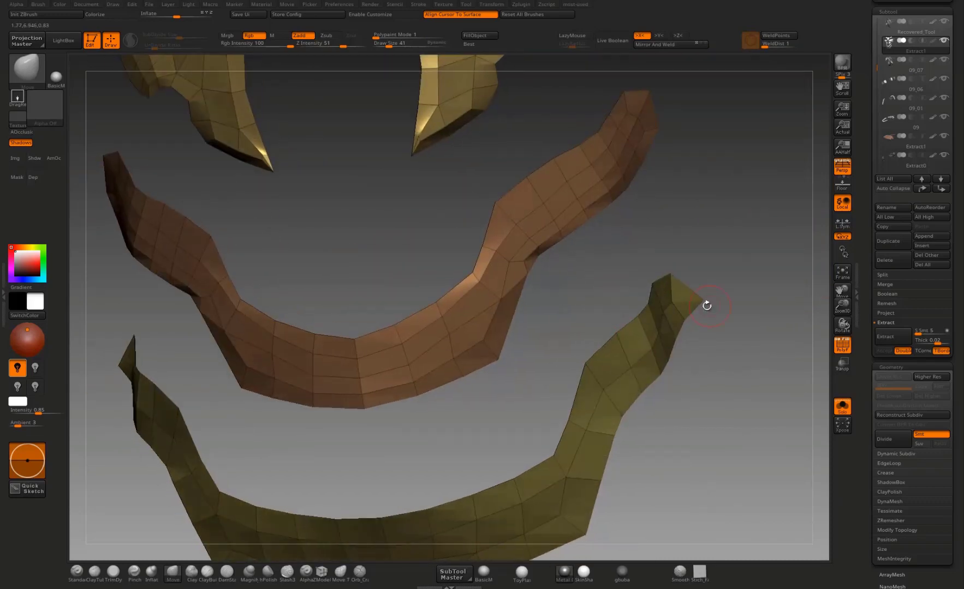
mouse_move(730, 245)
left_mouse_down()
mouse_move(609, 215)
mouse_move(604, 239)
left_mouse_up()
left_click_drag(601, 319, 677, 282, "alt")
Step: Remesh the reshaped plates again with ZRemesher to even out the quads on the bands and triangular plates
key("1")
left_click(660, 292)
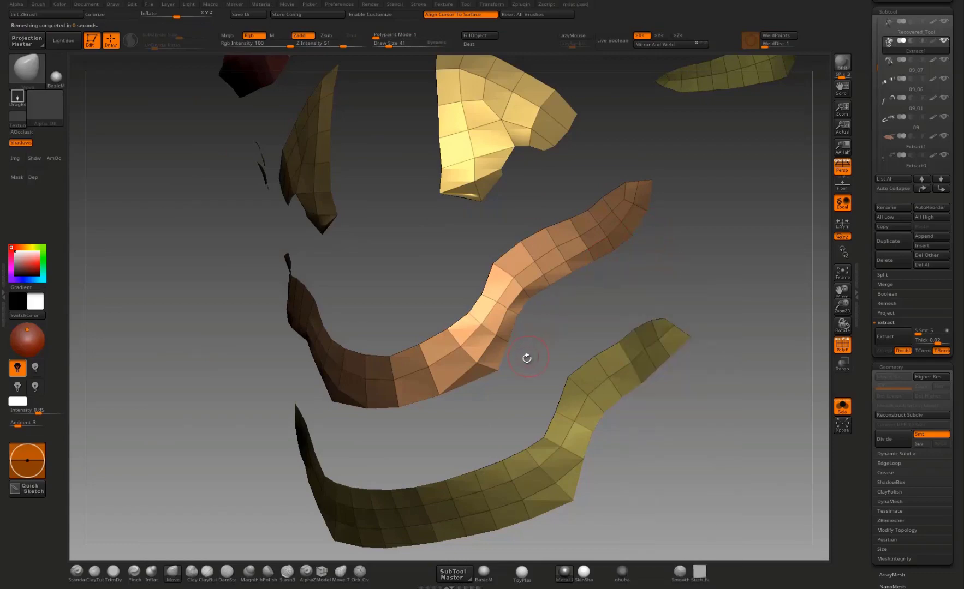
left_click_drag(508, 369, 335, 378)
mouse_move(328, 332)
left_mouse_down()
mouse_move(331, 350)
mouse_move(380, 353)
mouse_move(361, 413)
mouse_move(318, 437)
mouse_move(332, 393)
mouse_move(413, 318)
mouse_move(398, 300)
mouse_move(430, 270)
mouse_move(446, 296)
left_mouse_up()
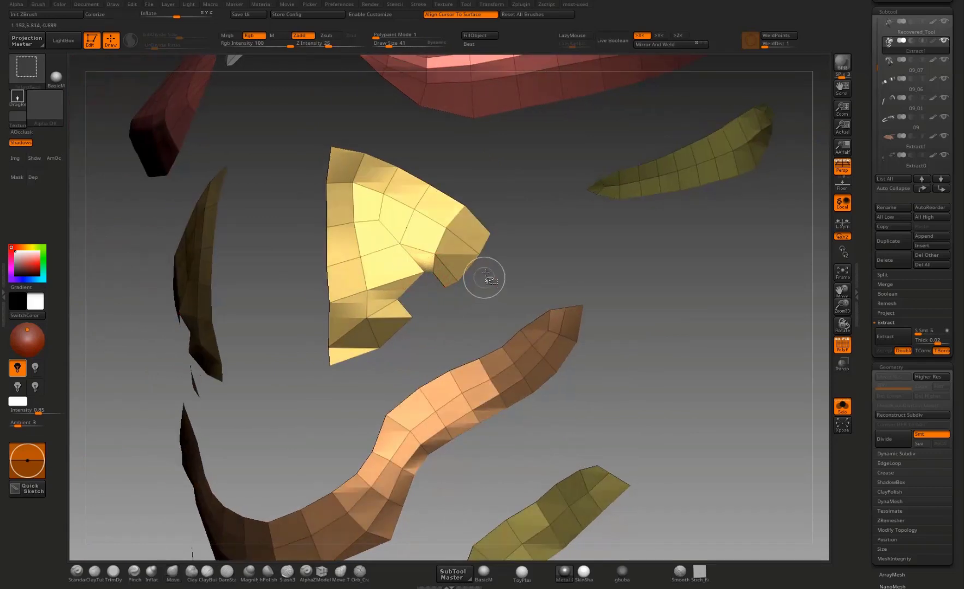
key("space")
left_click(457, 294)
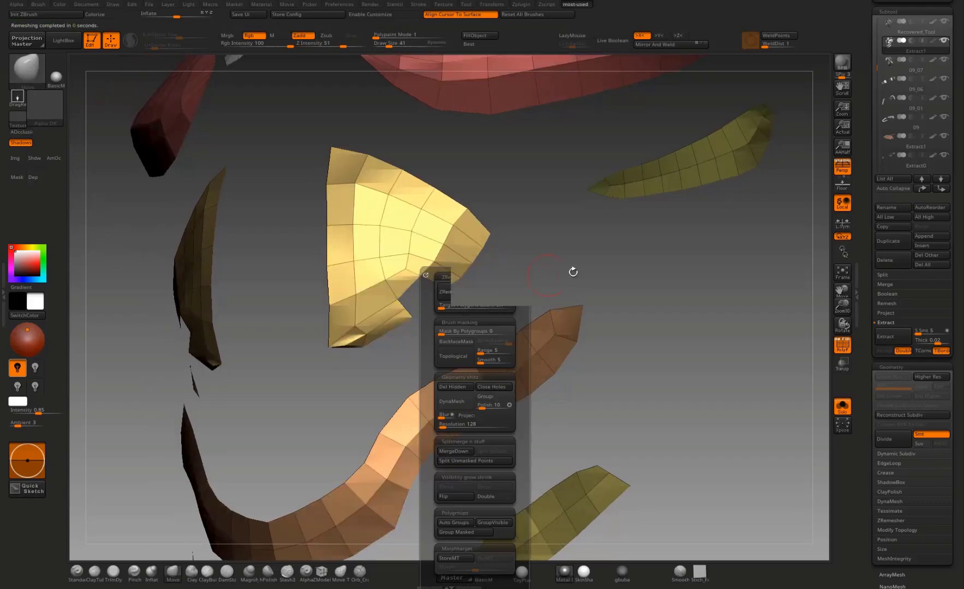
Step: Run one more ZRemesher pass on the plates and check the edge flow of the abdominal bands
left_click_drag(490, 301, 482, 333)
key("space")
left_click(466, 292)
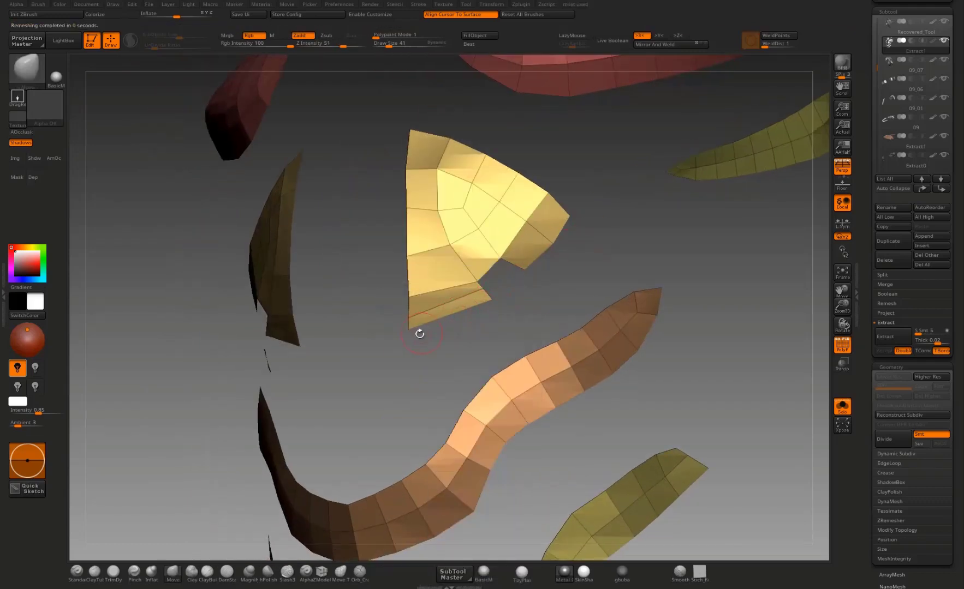
left_click_drag(419, 333, 475, 349)
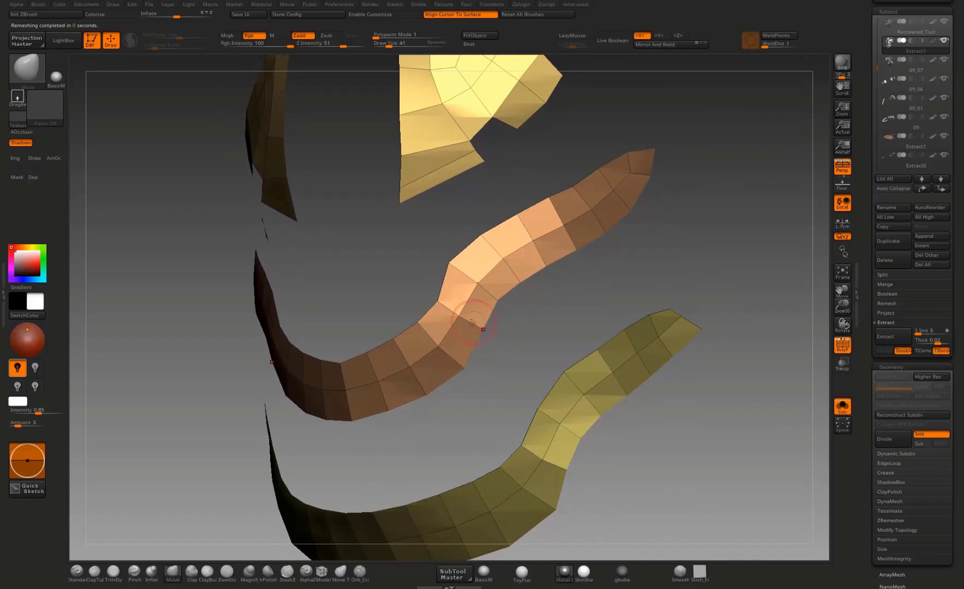
left_click_drag(507, 338, 559, 329)
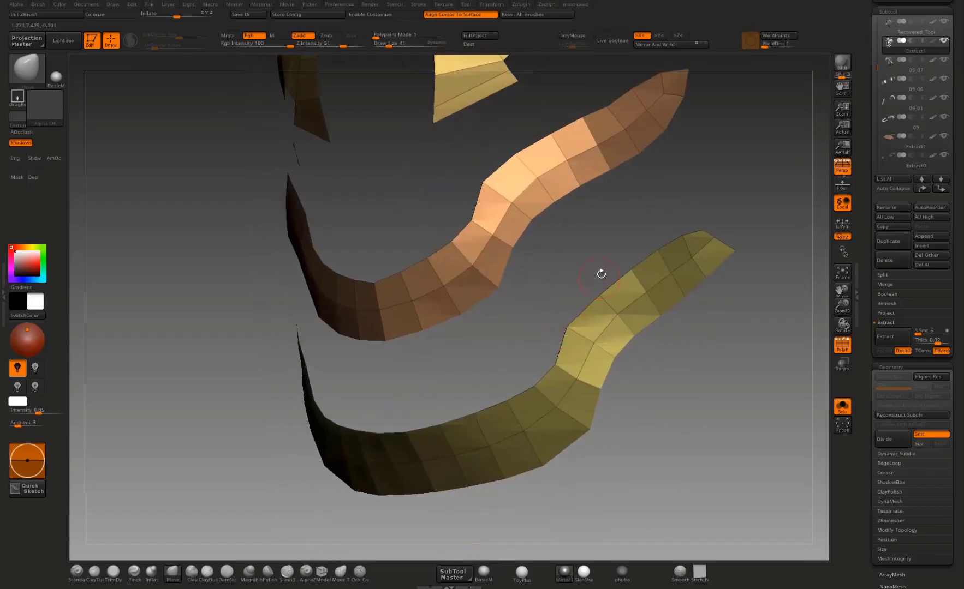
left_click_drag(600, 273, 641, 330)
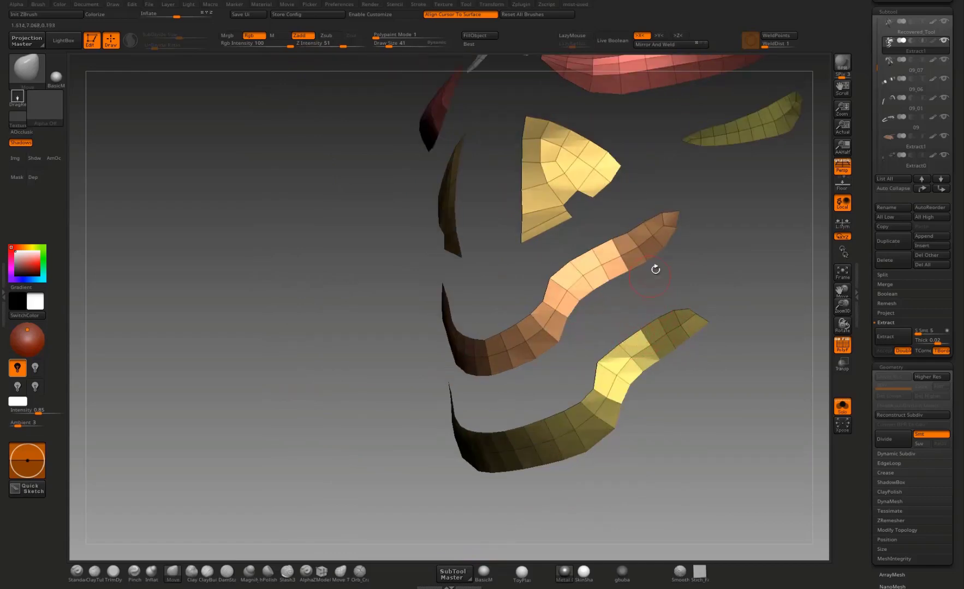
left_click_drag(590, 316, 604, 390, "alt")
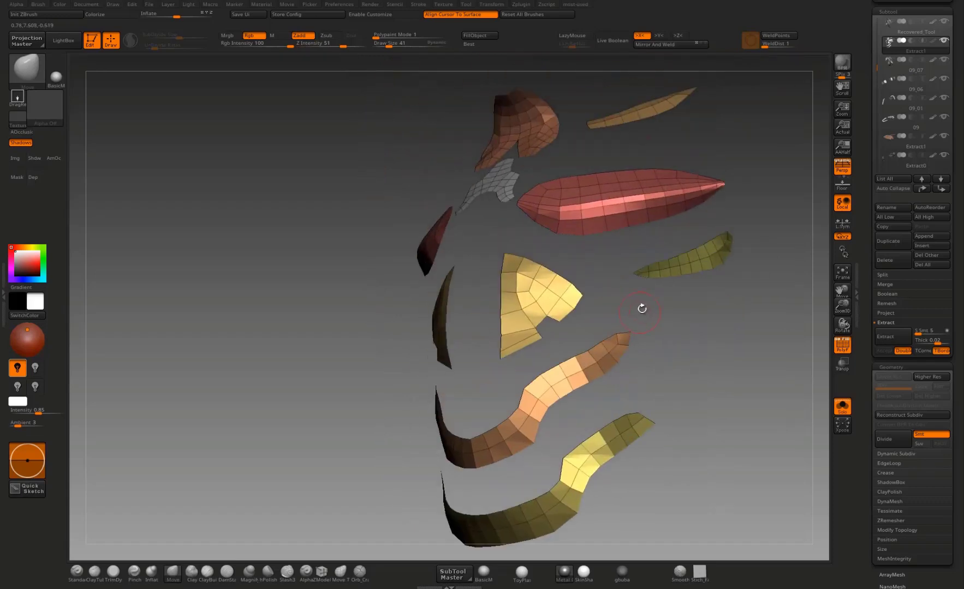
Step: Reshape the collar plate's centre notch and pull the top of the plate beneath it into a point with the Move brush
left_click_drag(641, 308, 527, 228)
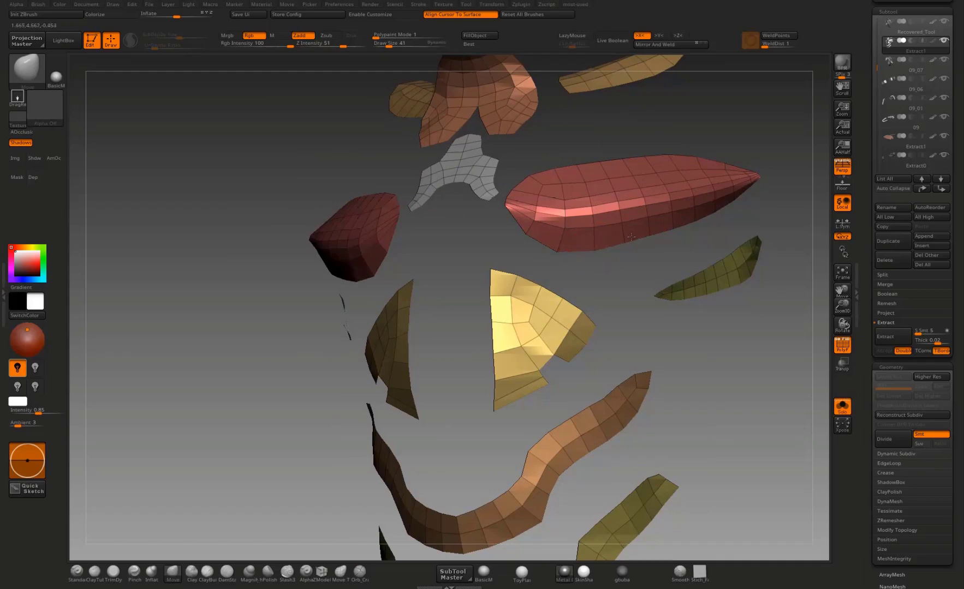
left_click_drag(687, 244, 468, 251)
left_click_drag(592, 218, 584, 301, "alt")
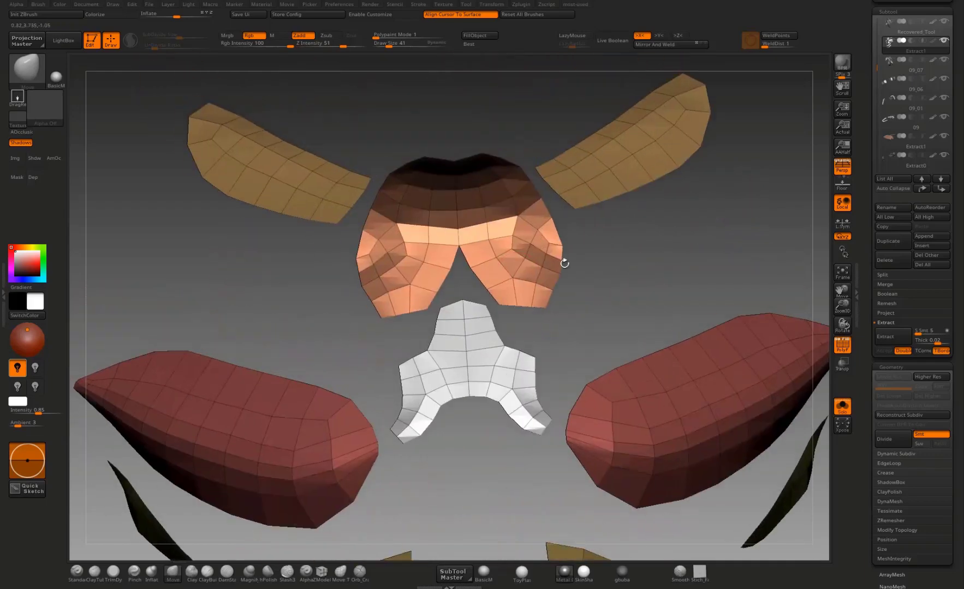
left_click_drag(460, 250, 458, 276)
mouse_move(462, 301)
left_mouse_down()
mouse_move(457, 276)
mouse_move(436, 294)
mouse_move(439, 270)
mouse_move(449, 277)
left_mouse_up()
left_click_drag(518, 327, 520, 373, "alt")
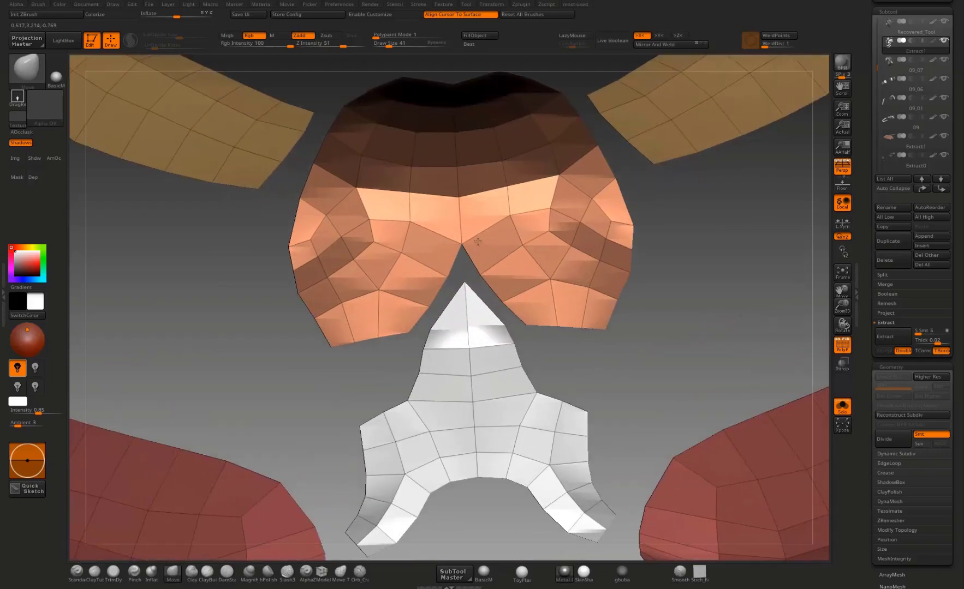
left_click_drag(462, 230, 464, 239)
Step: Try another ZRemesher pass on the reshaped plates and undo it
key("space")
left_click(497, 227)
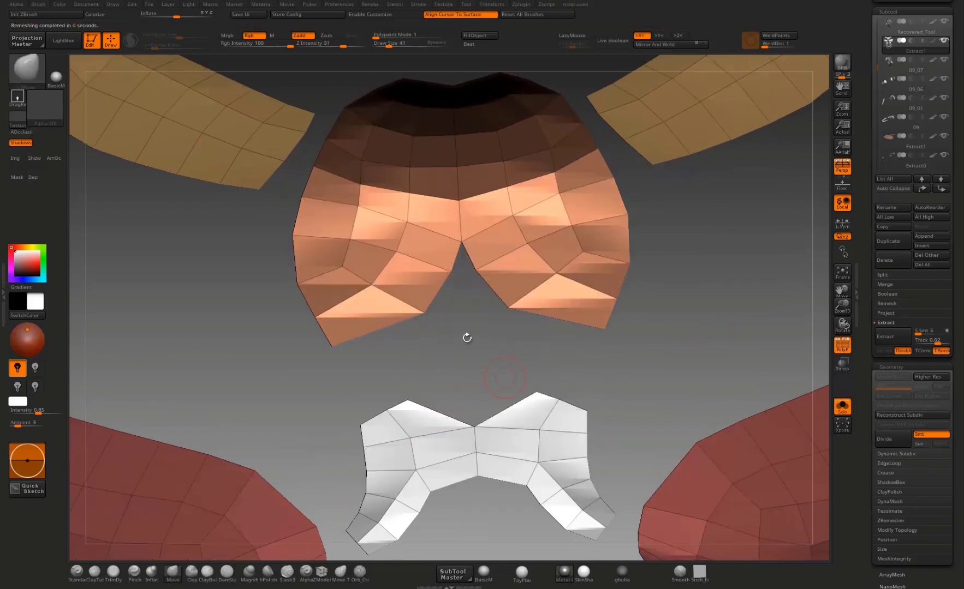
key("ctrl+z")
Step: Examine the edge flow and outlines of the abdominal bands and the triangular plates from several angles
left_click_drag(686, 288, 688, 160, "alt")
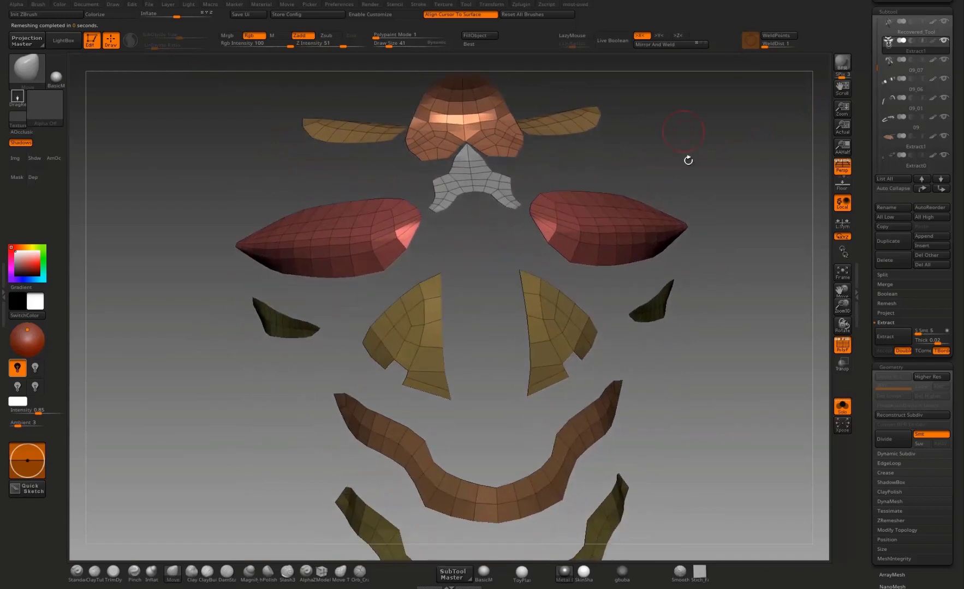
left_click_drag(633, 390, 677, 214)
left_click_drag(737, 219, 676, 229)
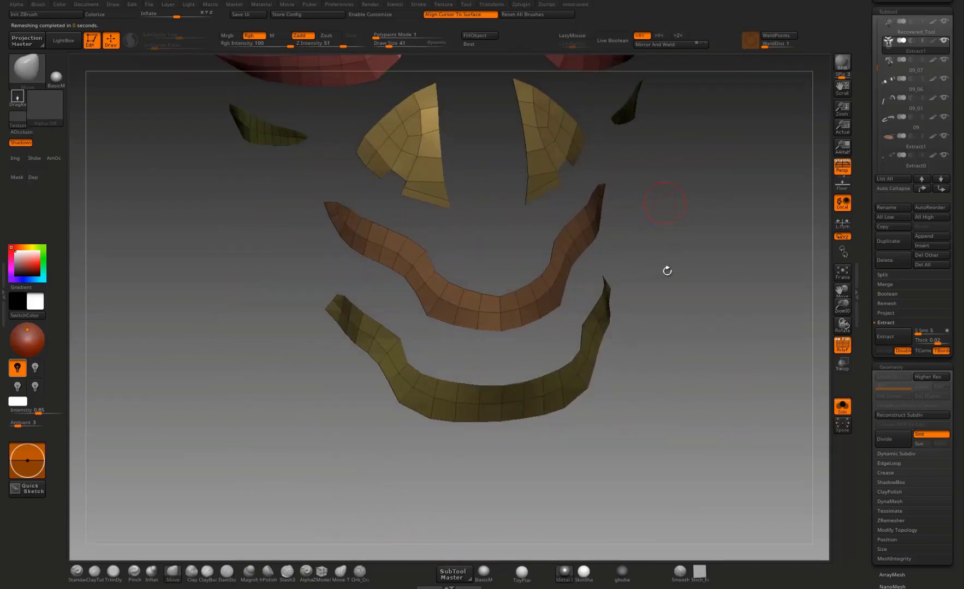
left_click_drag(616, 416, 606, 419)
left_click_drag(429, 447, 510, 432, "alt")
left_click_drag(604, 223, 584, 327, "alt")
left_click_drag(584, 327, 570, 404, "alt")
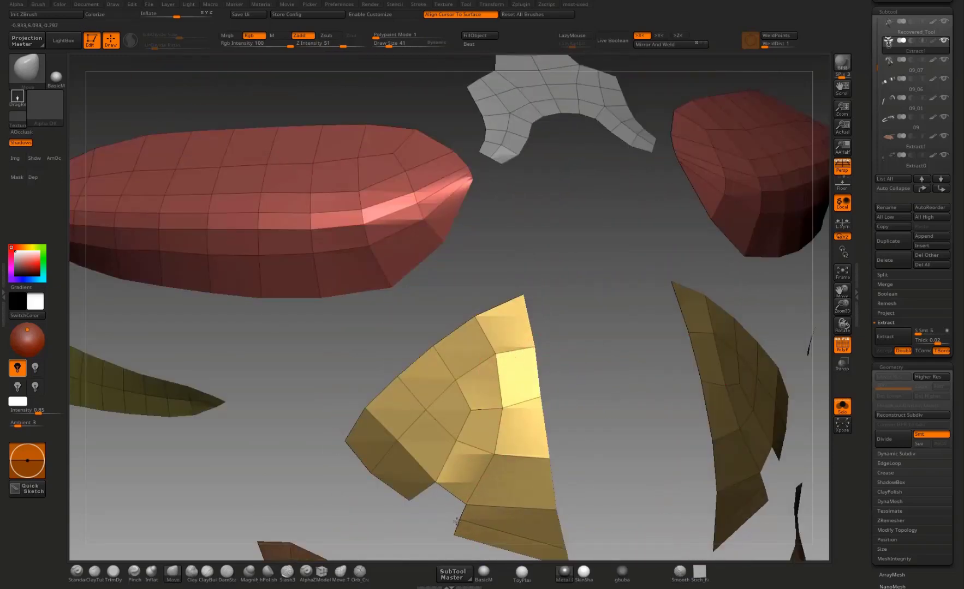
mouse_move(409, 501)
left_mouse_down()
mouse_move(413, 522)
mouse_move(409, 447)
mouse_move(351, 360)
left_mouse_up()
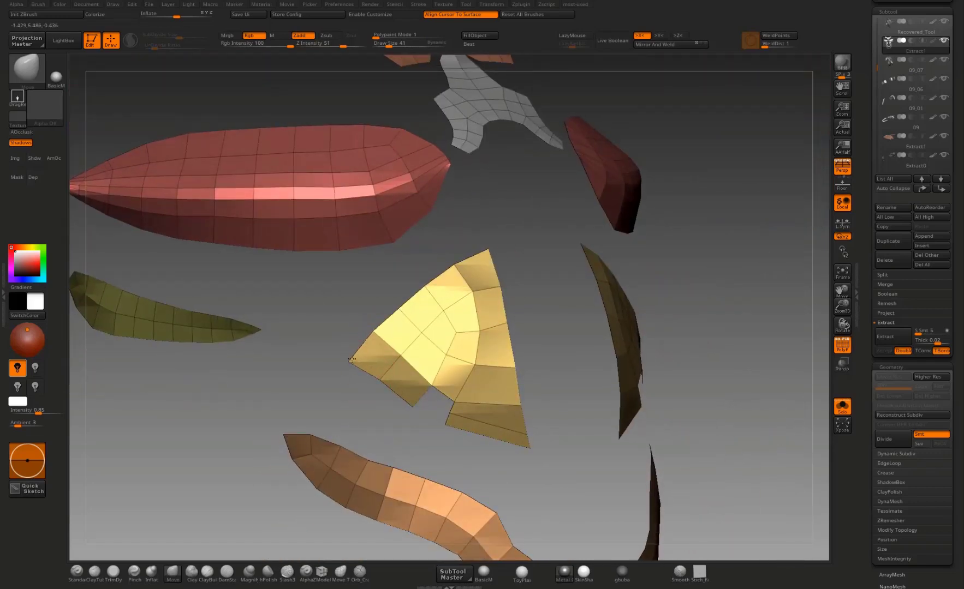
left_click_drag(338, 398, 332, 379)
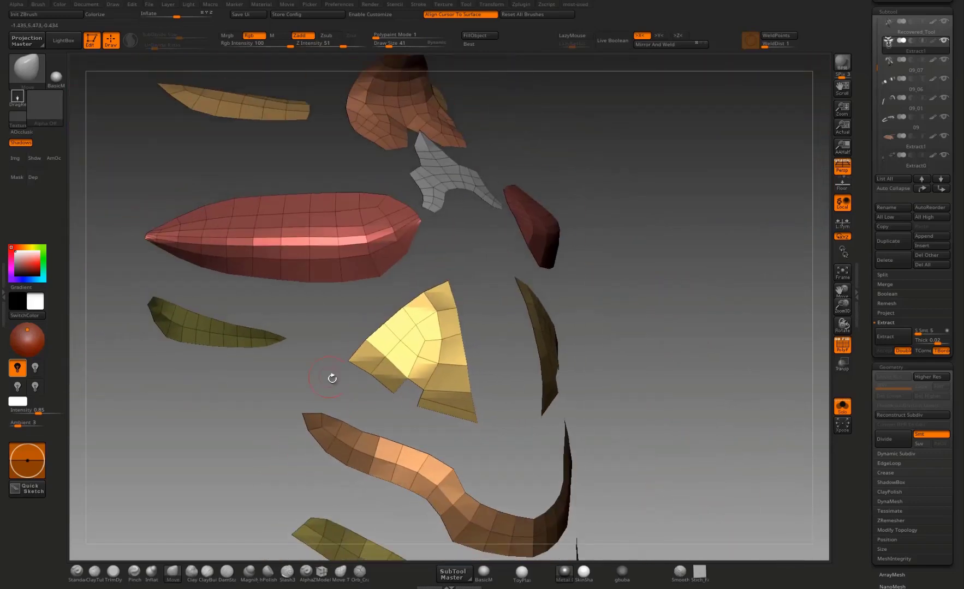
Step: Show the whole creature again, select the Recovered_Tool armor and hide its polyframe
left_click(843, 408)
left_click_drag(700, 200, 690, 158)
left_click(332, 306, "alt")
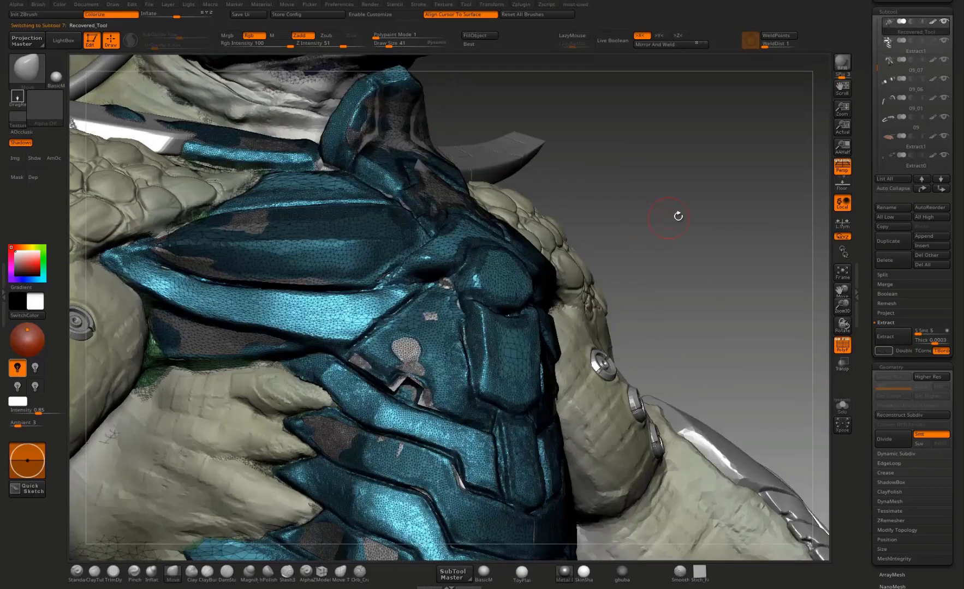
left_click_drag(696, 257, 684, 347)
key("shift+f")
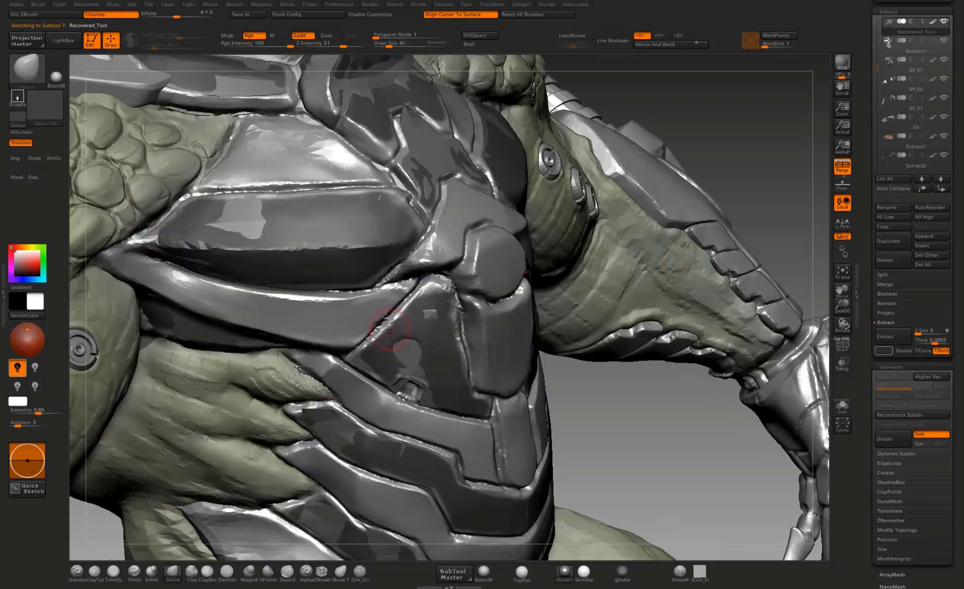
Step: Select the Extract1 plates and inflate them slightly so they sit above the original armor surface
left_click_drag(605, 405, 616, 441)
left_click_drag(688, 423, 640, 358)
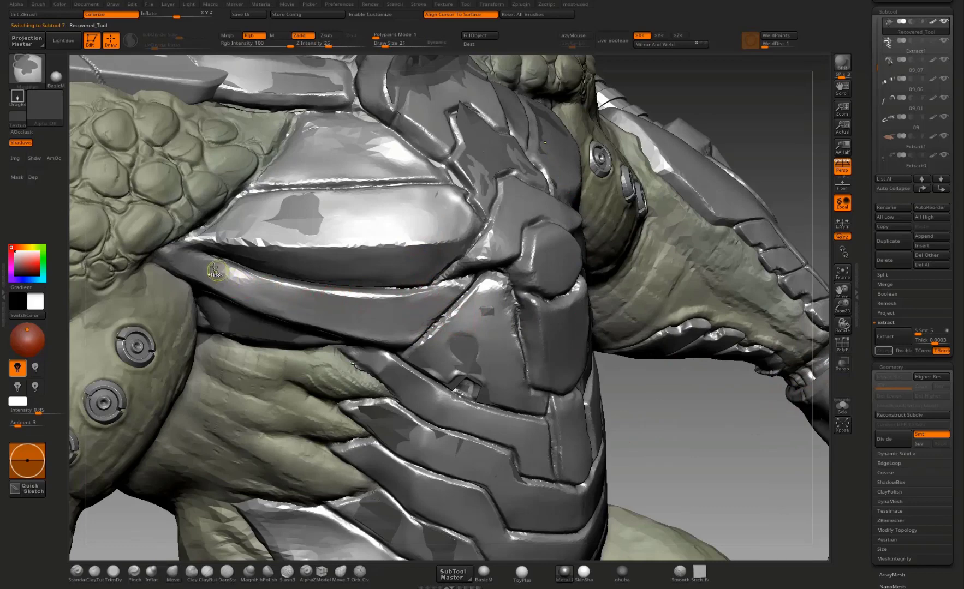
left_click(305, 210, "alt")
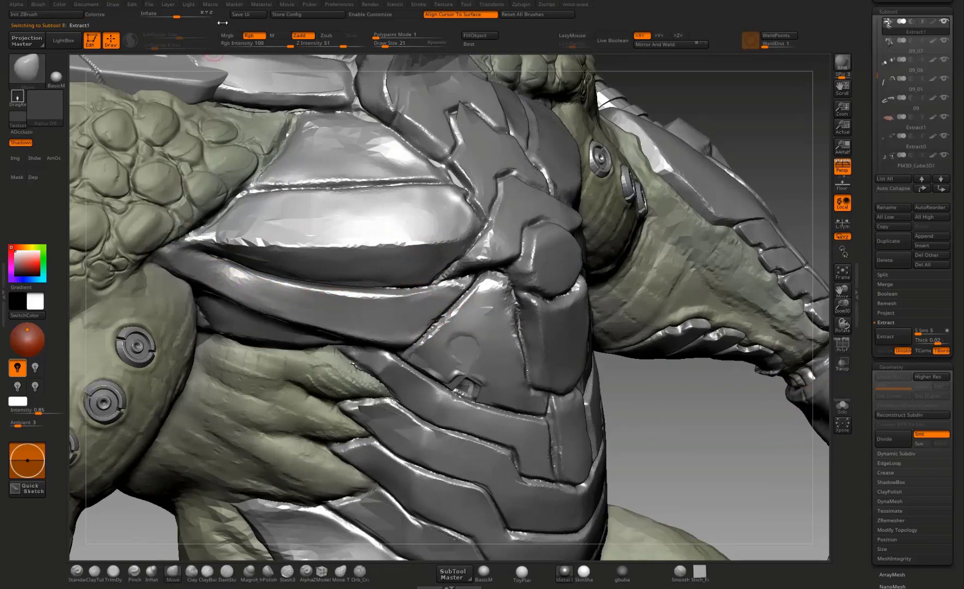
mouse_move(181, 16)
left_mouse_down()
mouse_move(189, 16)
mouse_move(181, 25)
left_mouse_up()
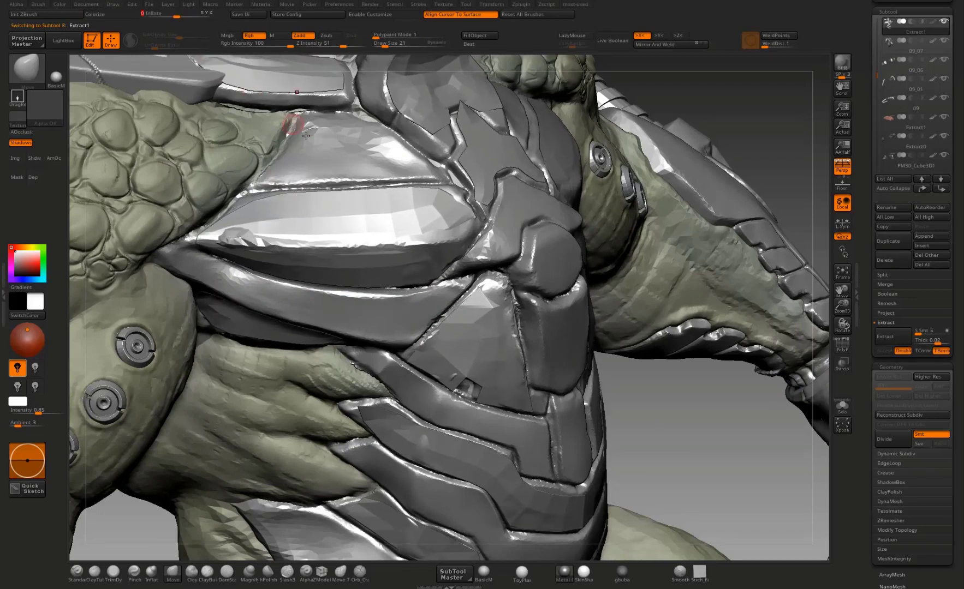
Step: On the Recovered_Tool armor, mask the long curved band under the pectoral plate and the trapezoid plate above it
left_click(352, 314, "alt")
mouse_move(263, 287)
left_mouse_down("ctrl")
mouse_move(353, 309)
mouse_move(443, 294)
mouse_move(401, 332)
mouse_move(352, 329)
mouse_move(174, 261)
left_mouse_up("ctrl")
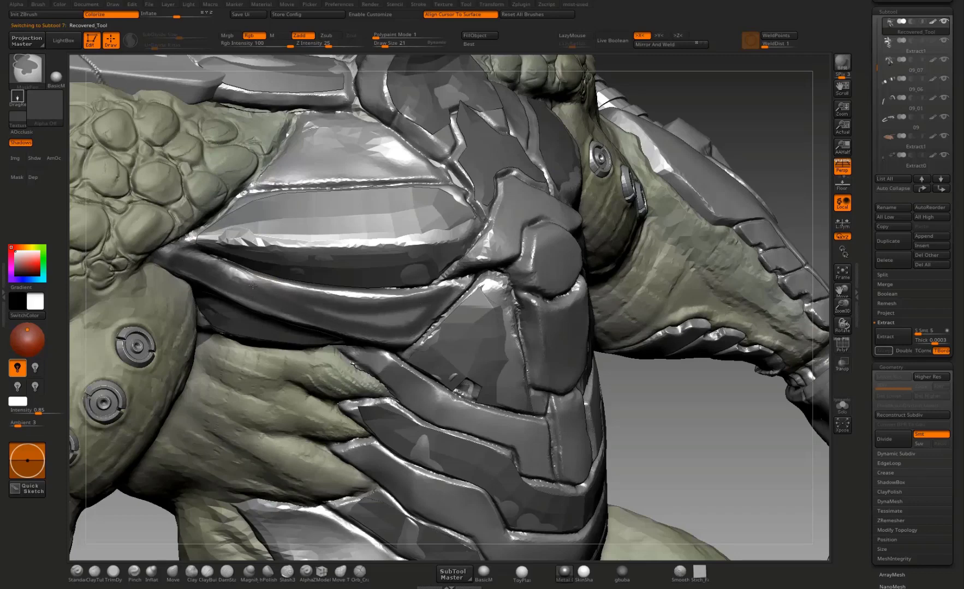
mouse_move(253, 285)
left_mouse_down("ctrl")
mouse_move(309, 305)
mouse_move(402, 310)
mouse_move(329, 323)
left_mouse_up("ctrl")
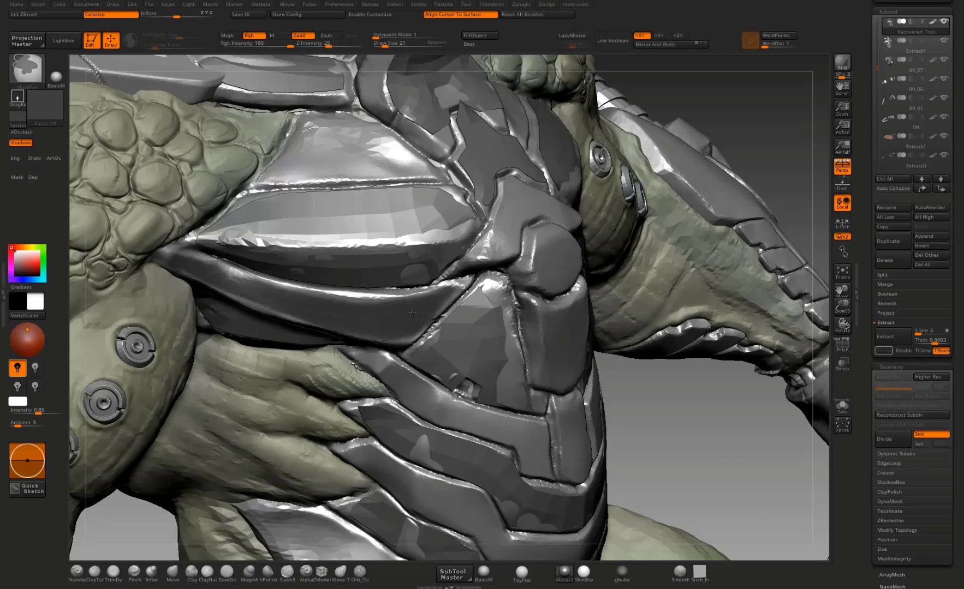
mouse_move(194, 262)
left_mouse_down("ctrl")
mouse_move(189, 253)
mouse_move(198, 254)
left_mouse_up("ctrl")
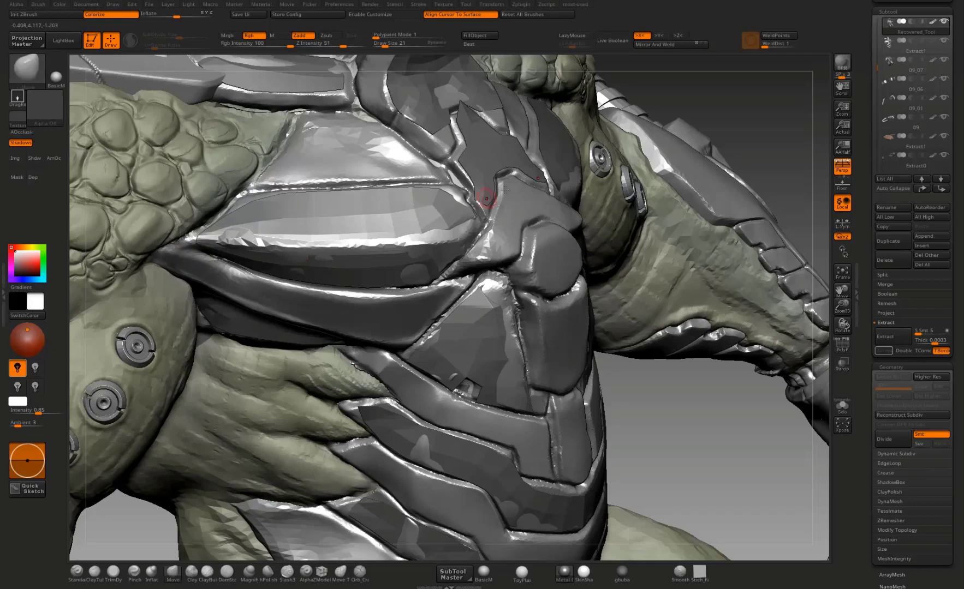
mouse_move(690, 468)
left_mouse_down()
mouse_move(741, 131)
mouse_move(742, 267)
left_mouse_up()
mouse_move(320, 184)
left_mouse_down("ctrl")
mouse_move(292, 237)
mouse_move(433, 235)
mouse_move(354, 184)
mouse_move(320, 203)
mouse_move(331, 234)
mouse_move(349, 220)
mouse_move(387, 230)
mouse_move(302, 248)
mouse_move(426, 238)
mouse_move(391, 216)
left_mouse_up("ctrl")
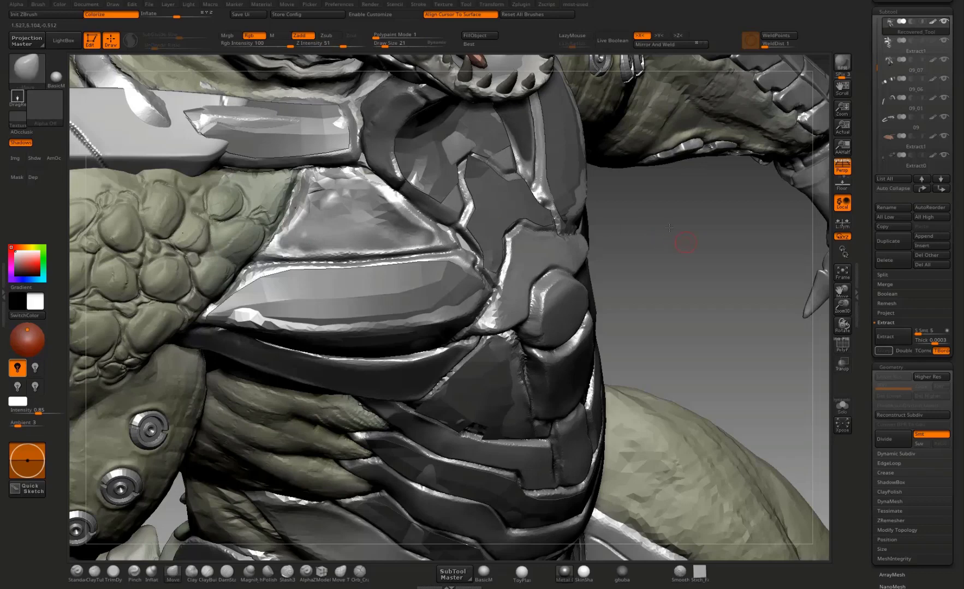
Step: Mask the lower sternum plate, the round disc in its centre and the rectangular plate below the disc
mouse_move(688, 245)
left_mouse_down()
mouse_move(520, 252)
mouse_move(499, 236)
mouse_move(524, 234)
mouse_move(474, 306)
mouse_move(534, 248)
mouse_move(507, 247)
left_mouse_up()
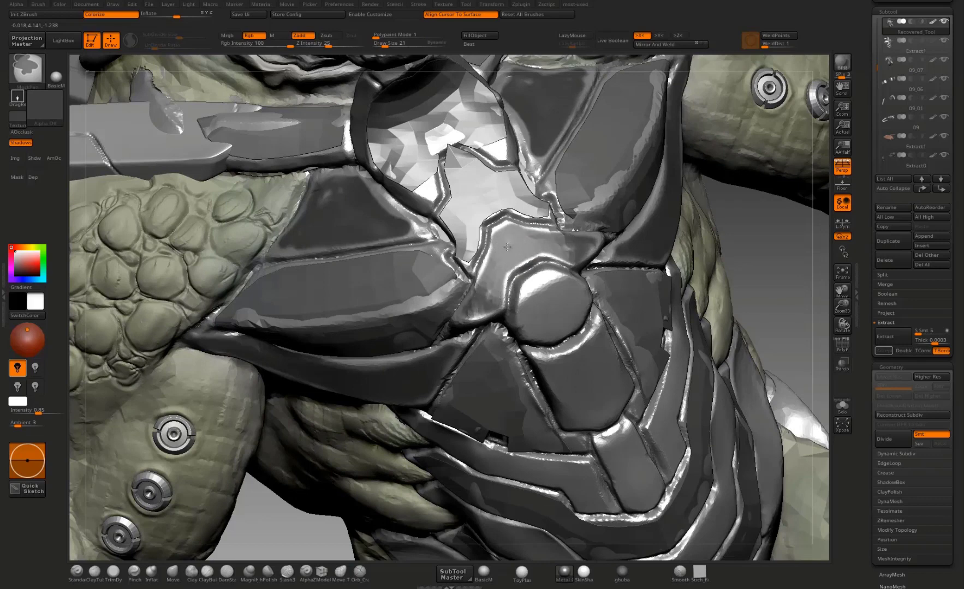
mouse_move(521, 299)
left_mouse_down("ctrl")
mouse_move(551, 304)
mouse_move(567, 281)
mouse_move(538, 331)
mouse_move(573, 312)
mouse_move(546, 285)
mouse_move(539, 298)
mouse_move(566, 376)
mouse_move(600, 352)
mouse_move(614, 387)
mouse_move(604, 415)
left_mouse_up("ctrl")
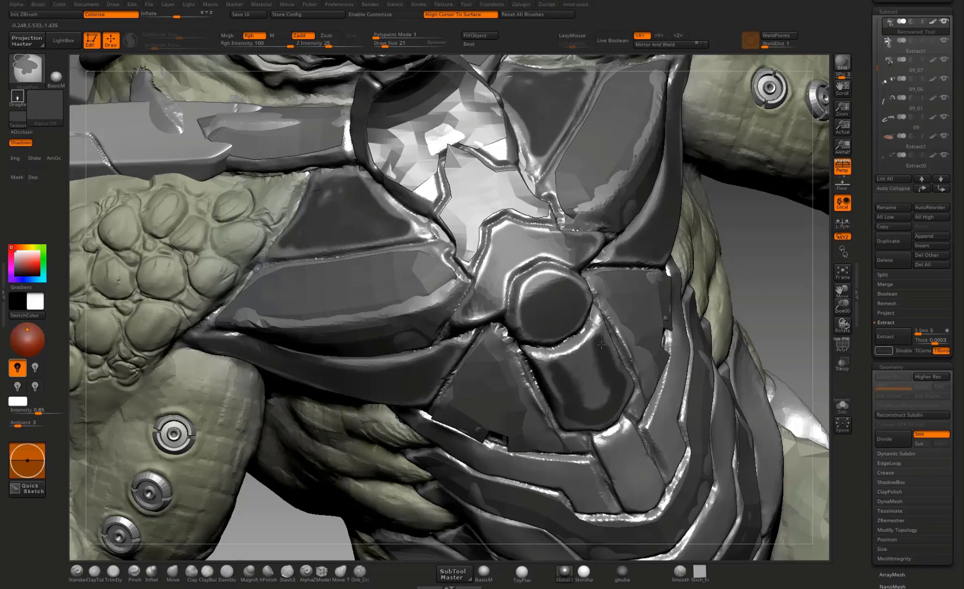
mouse_move(599, 339)
left_mouse_down("ctrl")
mouse_move(583, 365)
mouse_move(598, 404)
left_mouse_up("ctrl")
Step: Mask the narrow lower centre plate, the stepped band beside it and the next unextracted abdominal band below
mouse_move(692, 382)
left_mouse_down()
mouse_move(698, 203)
mouse_move(688, 388)
left_mouse_up()
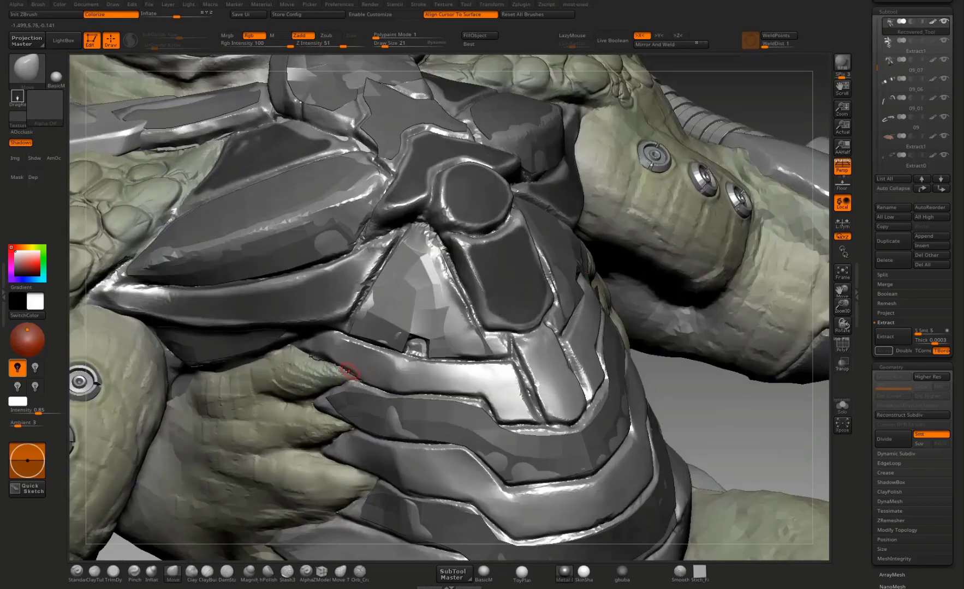
mouse_move(332, 341)
left_mouse_down()
mouse_move(425, 372)
mouse_move(502, 376)
left_mouse_up()
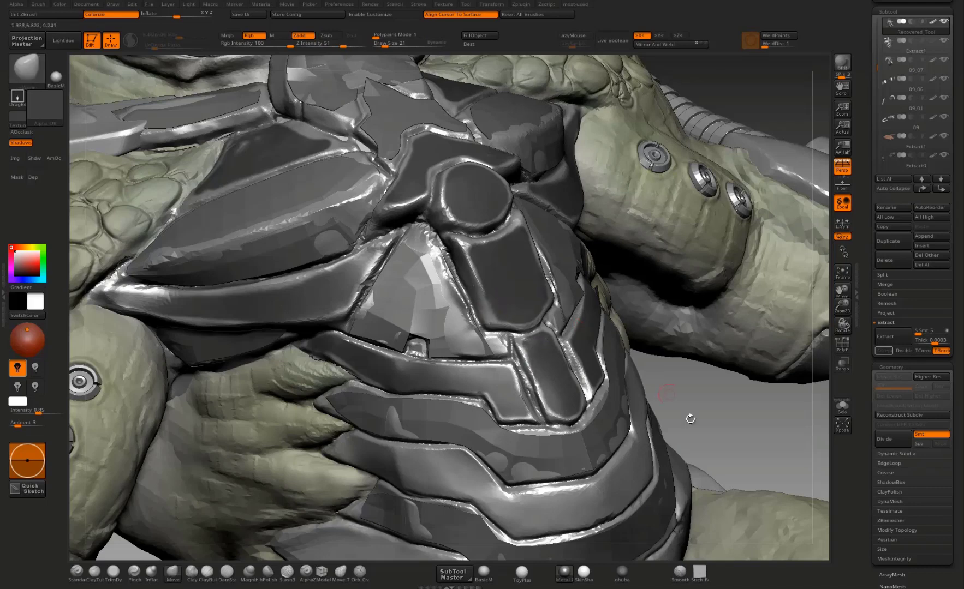
left_click_drag(687, 300, 667, 160, "alt")
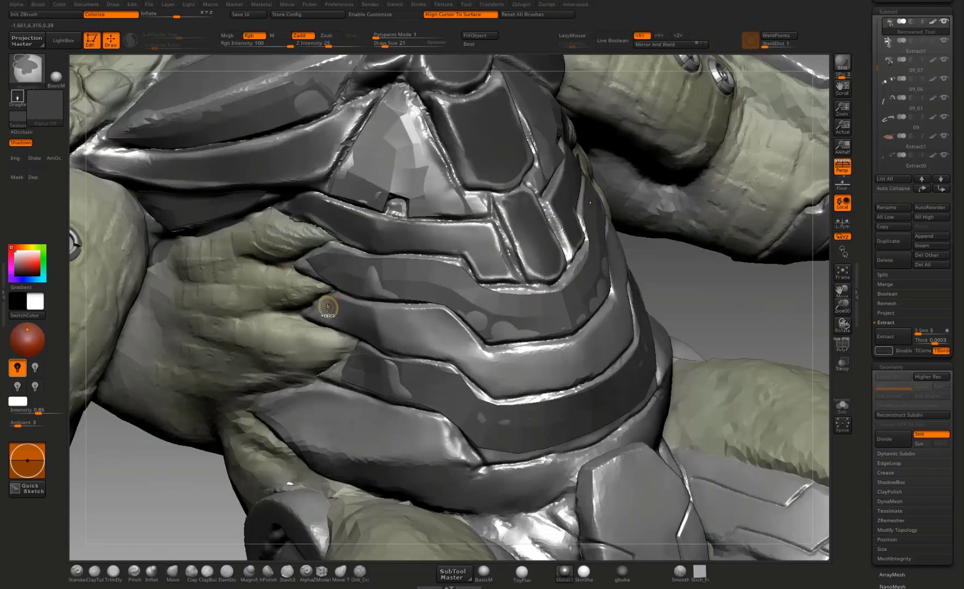
mouse_move(325, 309)
left_mouse_down("ctrl")
mouse_move(433, 321)
mouse_move(487, 374)
mouse_move(605, 341)
mouse_move(545, 375)
mouse_move(499, 383)
left_mouse_up("ctrl")
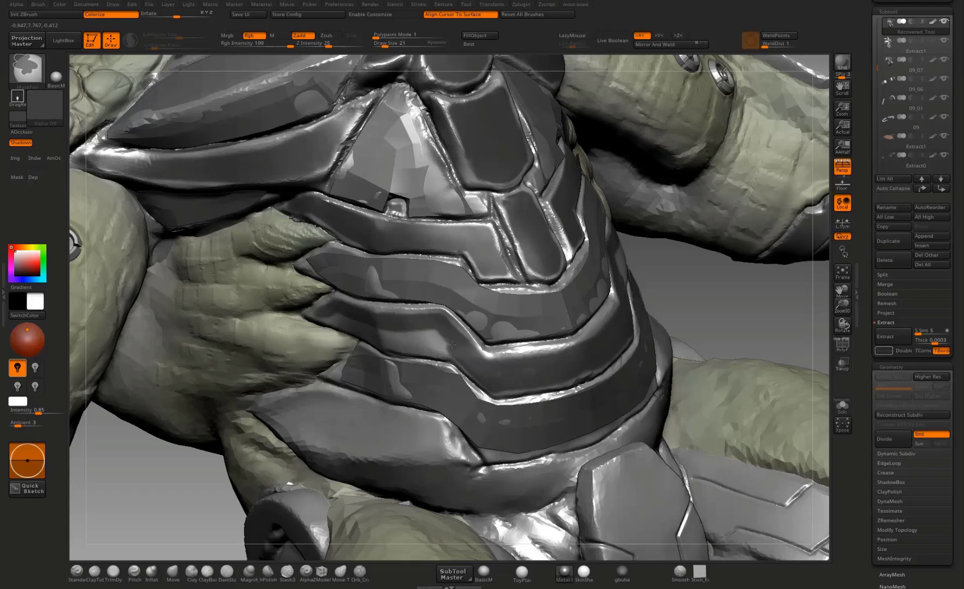
left_click_drag(452, 345, 388, 339, "ctrl")
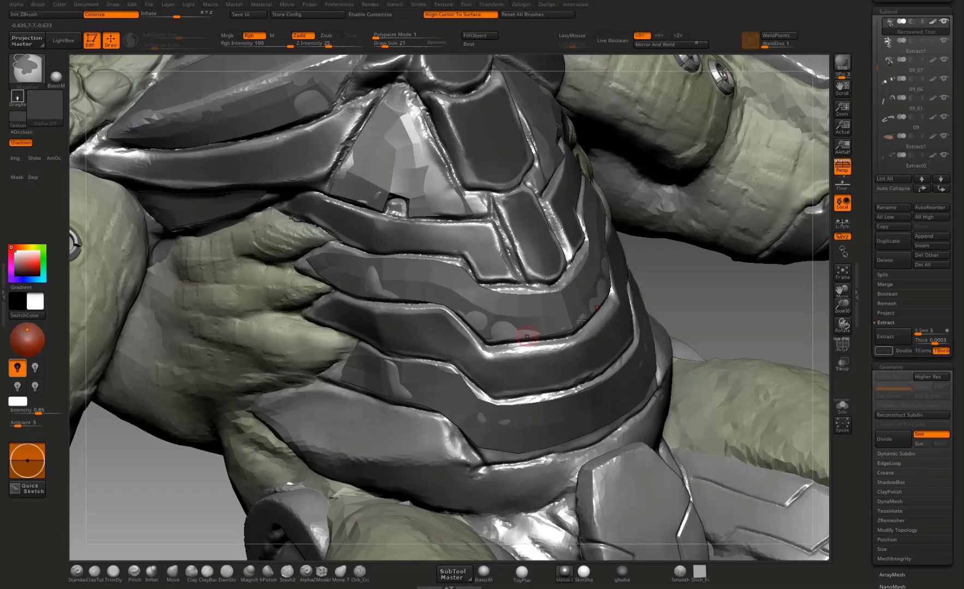
Step: Mask the broad lowest waist plate, from its front section out to the wide hip ends
left_click_drag(701, 286, 619, 228)
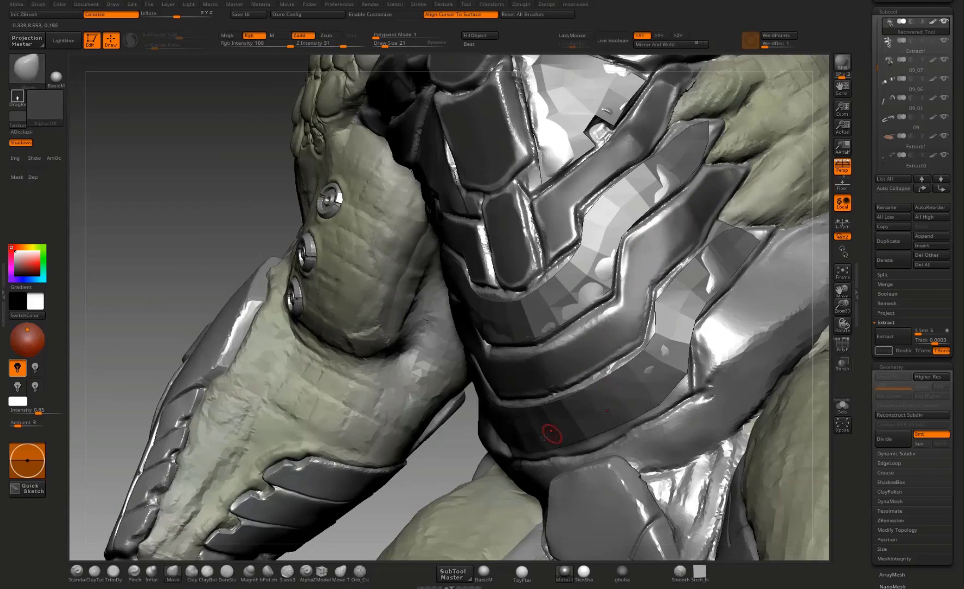
left_click_drag(432, 468, 393, 465, "alt")
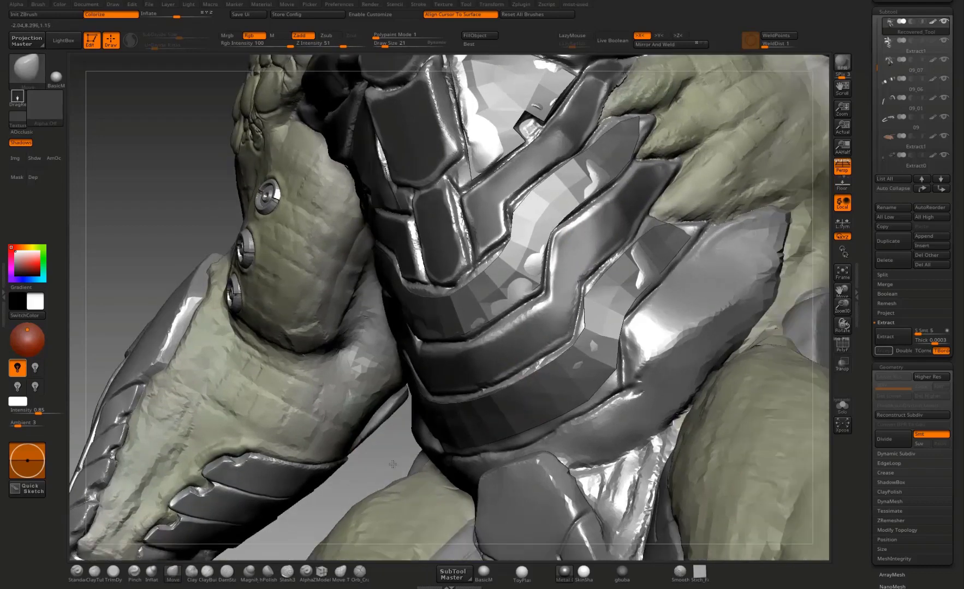
key("ctrl")
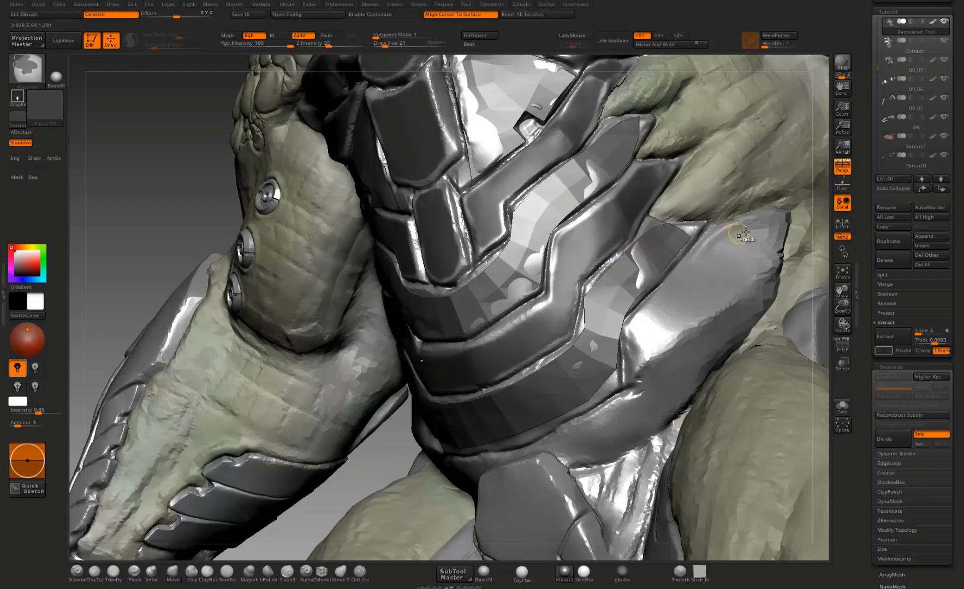
mouse_move(651, 324)
left_mouse_down("ctrl")
mouse_move(694, 269)
mouse_move(644, 324)
mouse_move(683, 281)
left_mouse_up("ctrl")
mouse_move(640, 326)
left_mouse_down("ctrl")
mouse_move(645, 361)
mouse_move(721, 265)
mouse_move(663, 352)
mouse_move(731, 297)
mouse_move(672, 376)
mouse_move(728, 337)
mouse_move(769, 232)
mouse_move(753, 259)
mouse_move(749, 236)
mouse_move(721, 309)
left_mouse_up("ctrl")
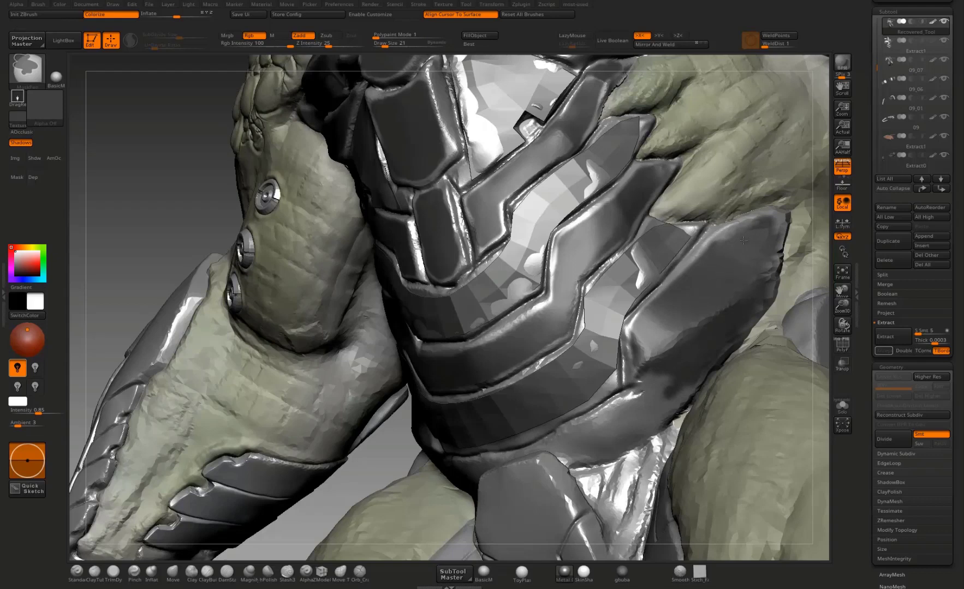
mouse_move(653, 397)
left_mouse_down("ctrl")
mouse_move(650, 390)
mouse_move(644, 405)
mouse_move(570, 447)
mouse_move(654, 399)
left_mouse_up("ctrl")
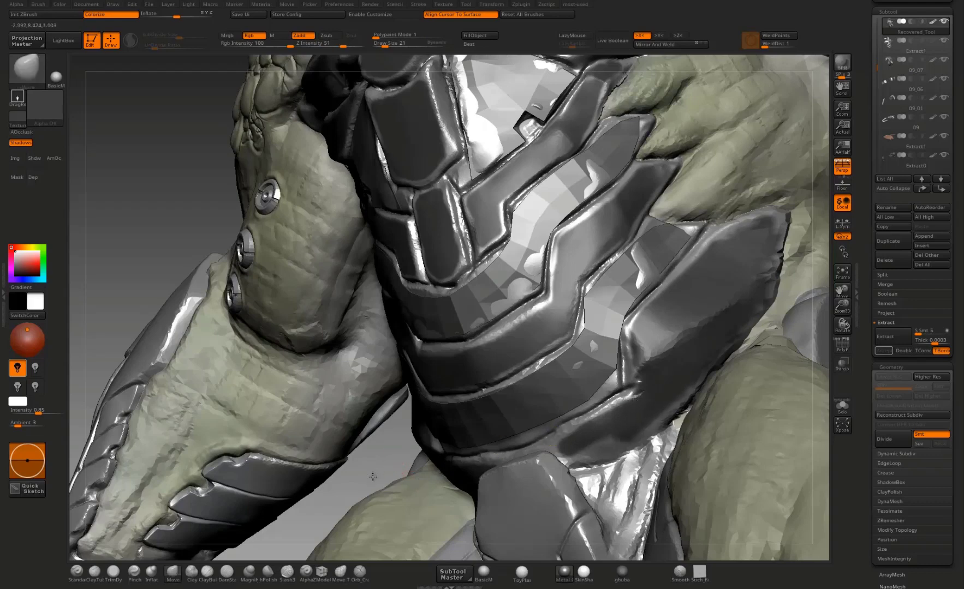
left_click_drag(373, 477, 376, 441)
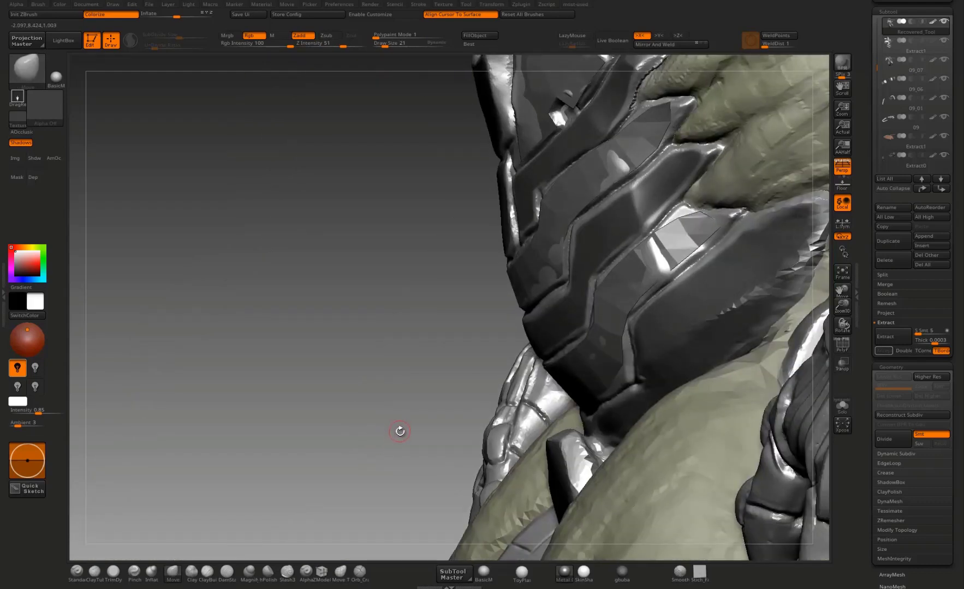
left_click_drag(393, 449, 549, 405)
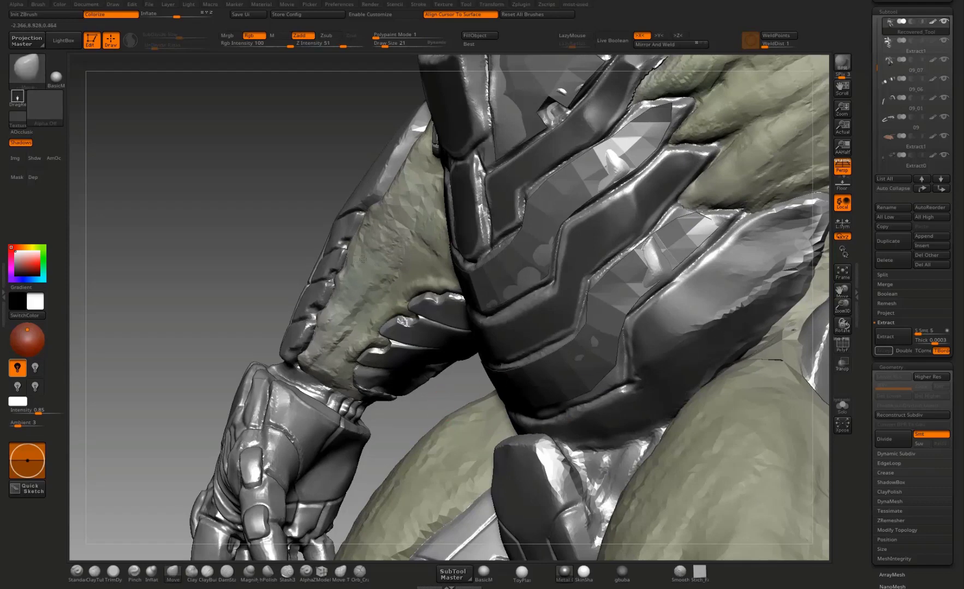
Step: Extract the masked armor plates into a new subtool
right_click_drag(356, 265, 412, 267, "ctrl")
left_click_drag(419, 300, 868, 241)
left_click(896, 339)
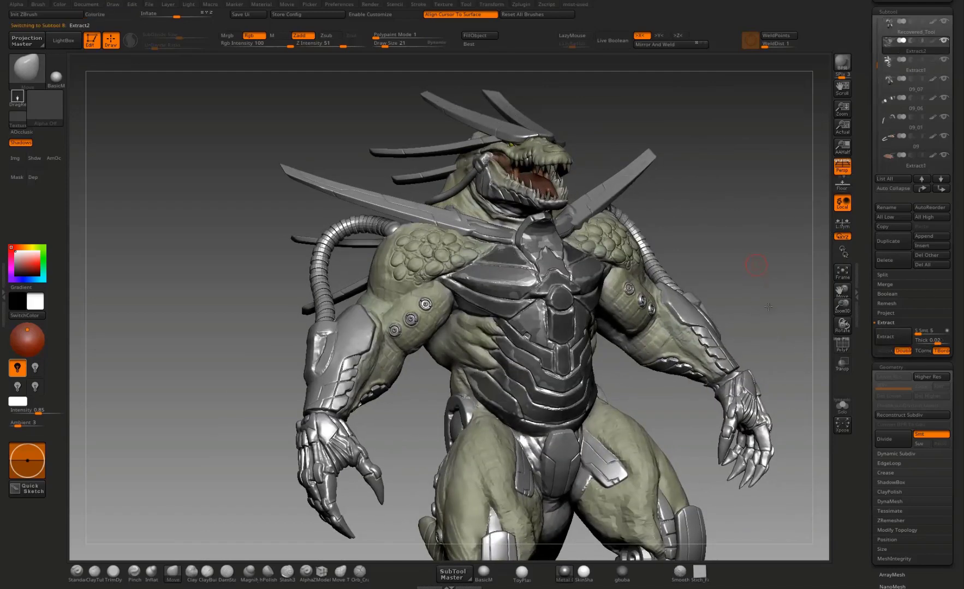
Step: Solo the newly extracted plates, isolate their front surfaces and delete the hidden geometry
left_click(842, 407)
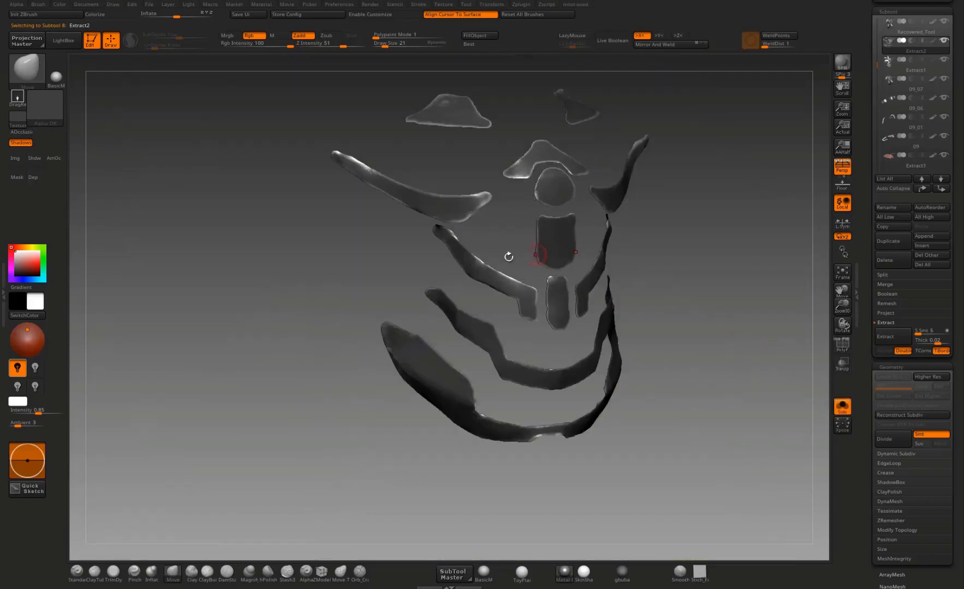
left_click(503, 282, "ctrl+shift")
left_click_drag(714, 281, 699, 284)
key("ctrl+space")
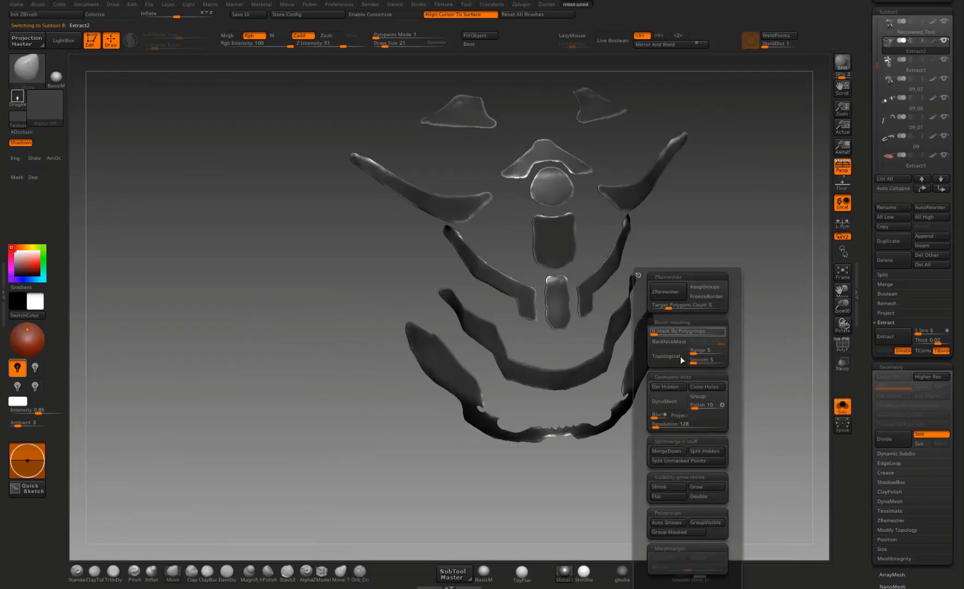
left_click(676, 385)
Step: ZRemesh the extracted plates with a target polygon count of 0.1 and display their polygroup wireframe
mouse_move(780, 300)
left_mouse_down()
mouse_move(716, 274)
mouse_move(746, 269)
mouse_move(721, 260)
left_mouse_up()
key("ctrl+space")
left_click(688, 271)
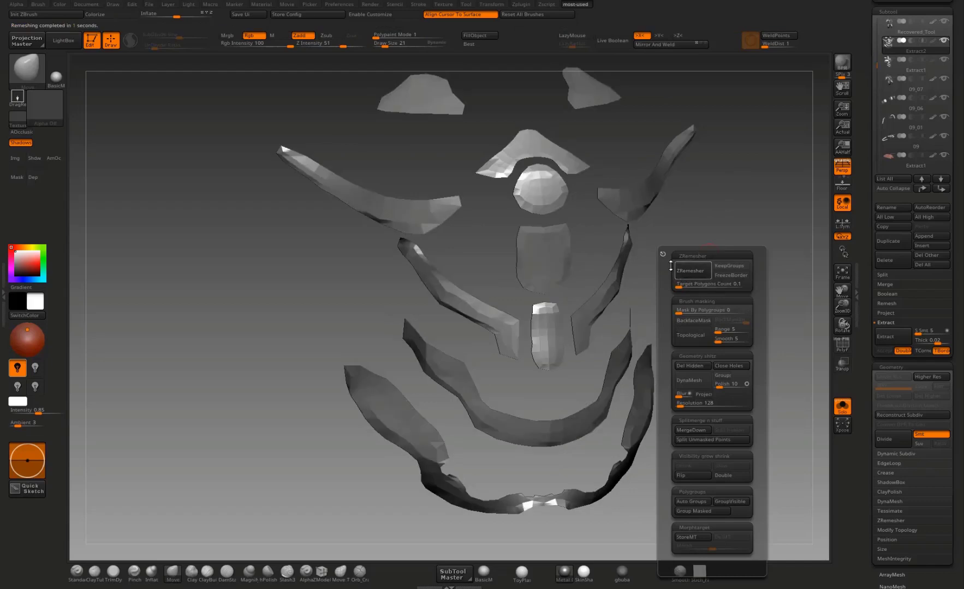
left_click(842, 344)
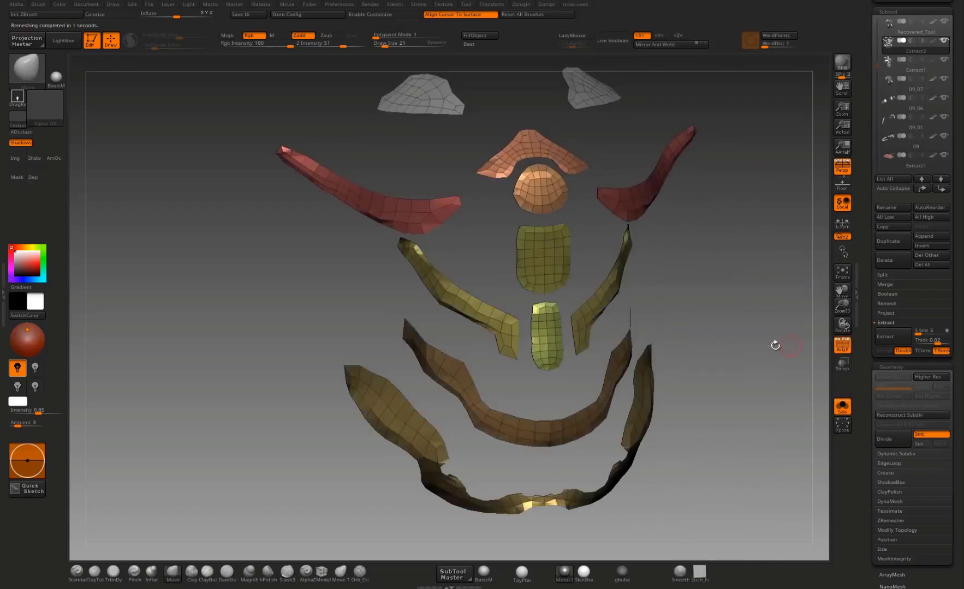
Step: Reshape the front centre of the lowest waist plate with the Move brush, widening its narrow section and evening its upper and lower edges
left_click_drag(774, 344, 611, 317)
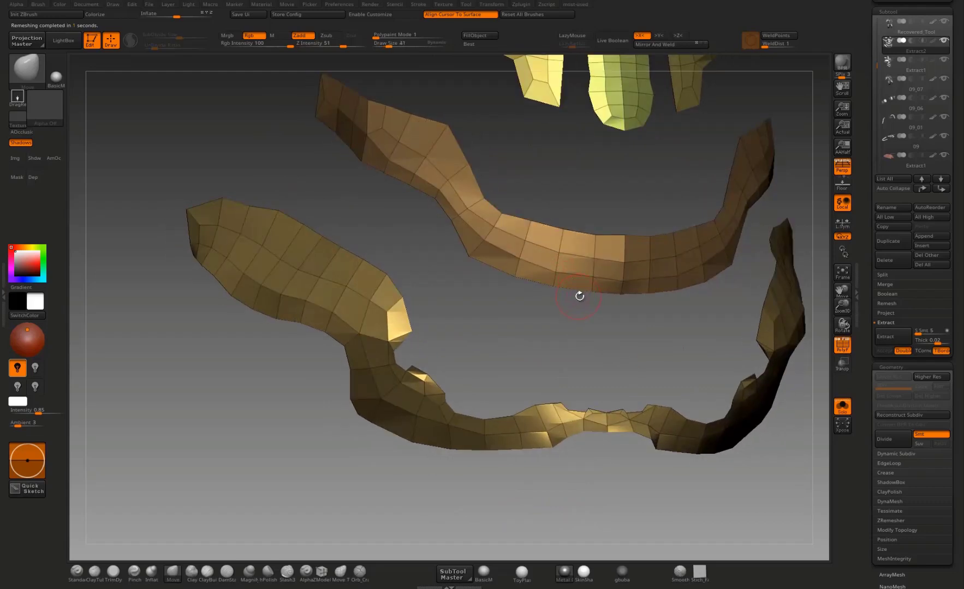
mouse_move(587, 382)
left_mouse_down()
mouse_move(580, 436)
mouse_move(617, 459)
mouse_move(583, 449)
left_mouse_up()
left_click_drag(588, 426, 590, 396, "alt")
mouse_move(602, 454)
left_mouse_down()
mouse_move(620, 465)
mouse_move(604, 464)
left_mouse_up()
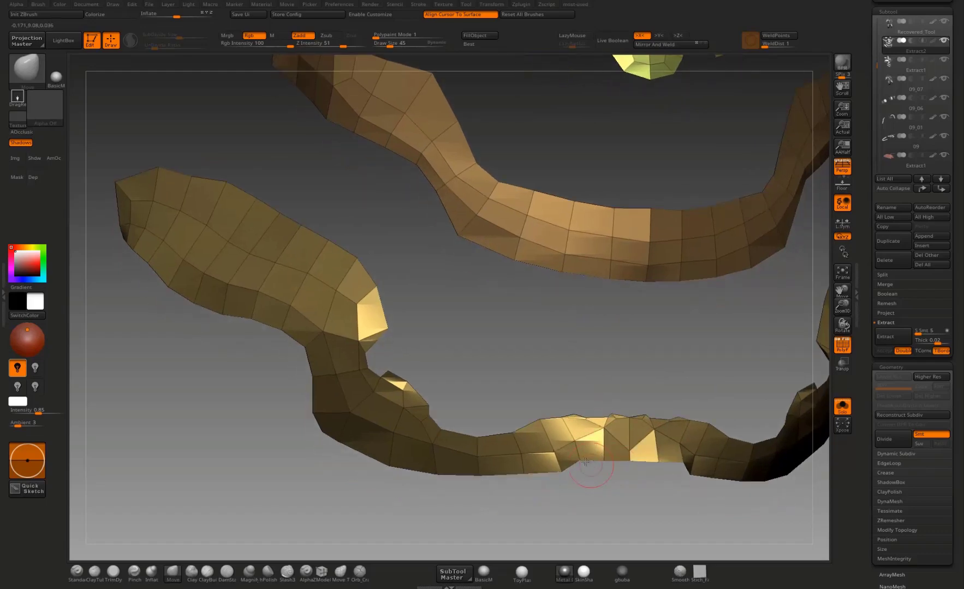
mouse_move(600, 402)
left_mouse_down()
mouse_move(585, 484)
mouse_move(592, 452)
mouse_move(562, 457)
mouse_move(521, 434)
left_mouse_up()
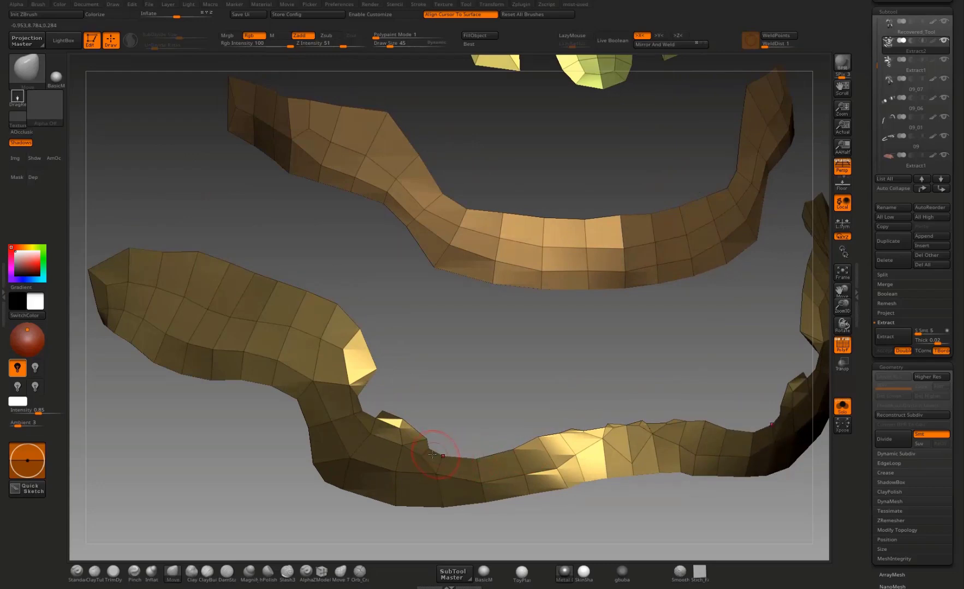
Step: Fill out the notched upper edge of the lowest waist plate where its front band meets the wide hip section
left_click_drag(436, 402, 422, 382)
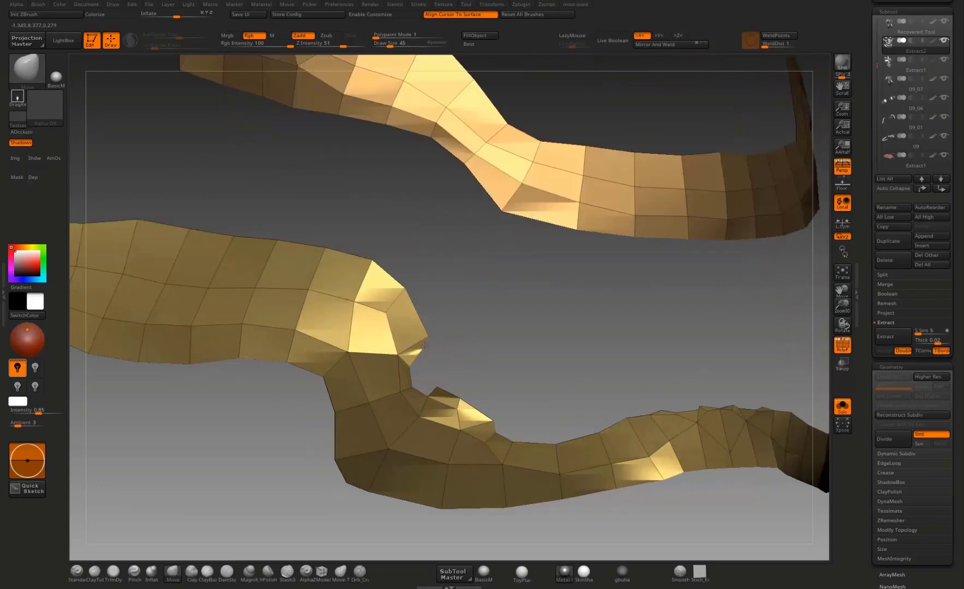
left_click_drag(423, 345, 431, 372)
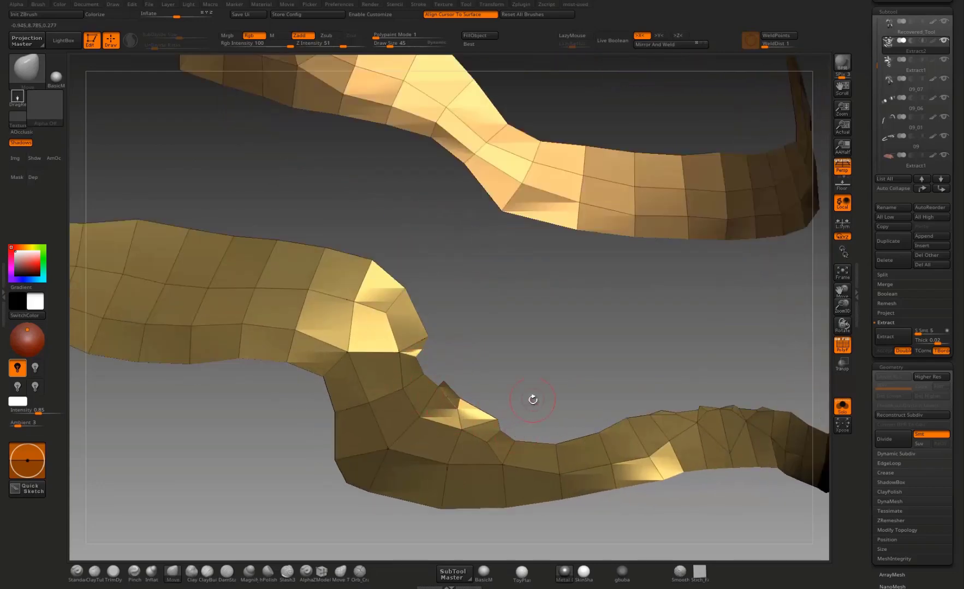
left_click_drag(532, 399, 516, 432, "alt")
left_click_drag(521, 455, 526, 452)
left_click_drag(567, 402, 587, 417)
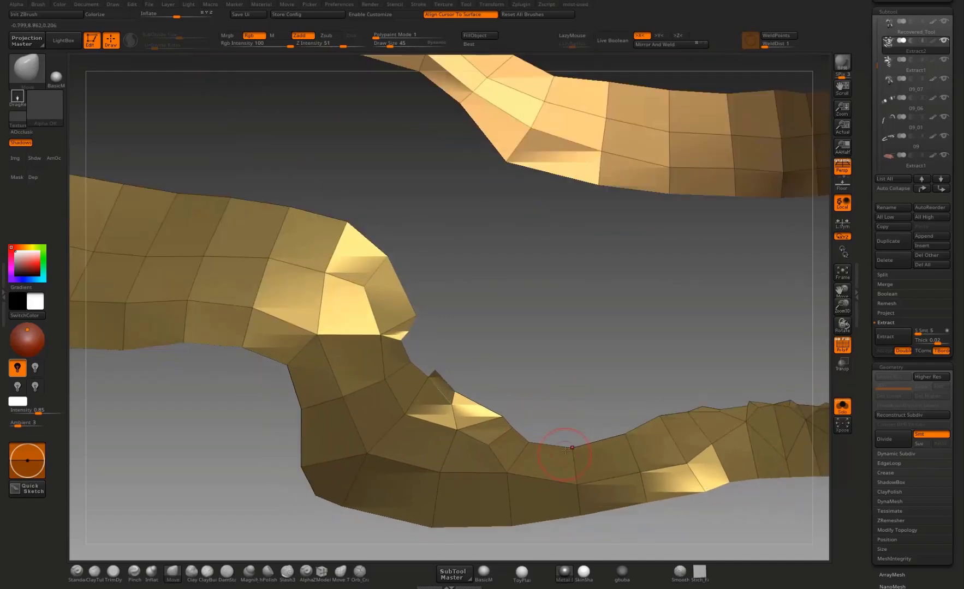
mouse_move(593, 360)
left_mouse_down("alt")
mouse_move(526, 292)
mouse_move(545, 388)
left_mouse_up("alt")
Step: Smooth the abdominal band above the waist plate and reshape the inner lower corner of the stepped band
left_click_drag(482, 355, 477, 334, "shift")
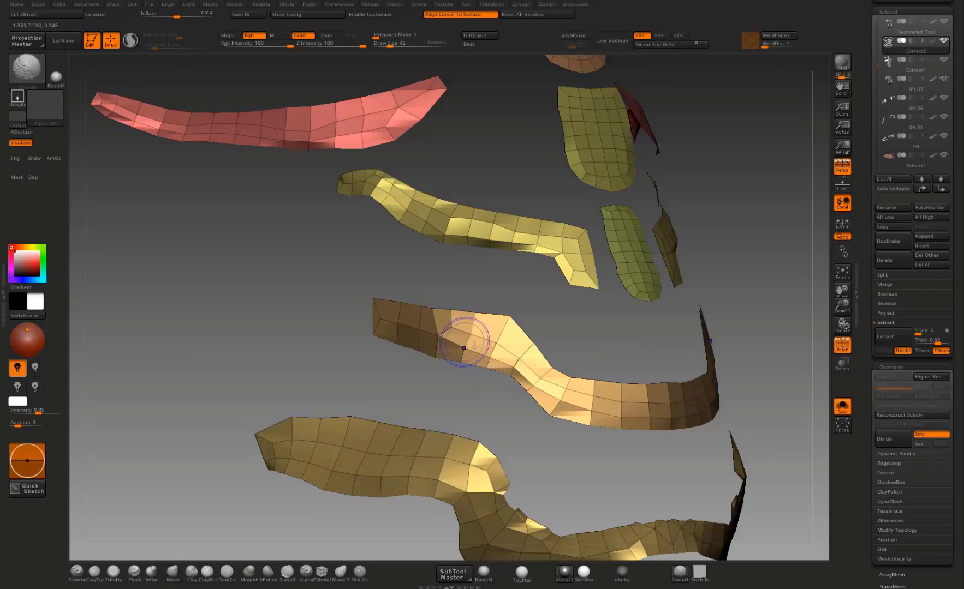
left_click_drag(536, 385, 548, 394, "shift")
left_click_drag(483, 394, 464, 392)
mouse_move(448, 312)
left_mouse_down()
mouse_move(452, 351)
mouse_move(499, 343)
left_mouse_up()
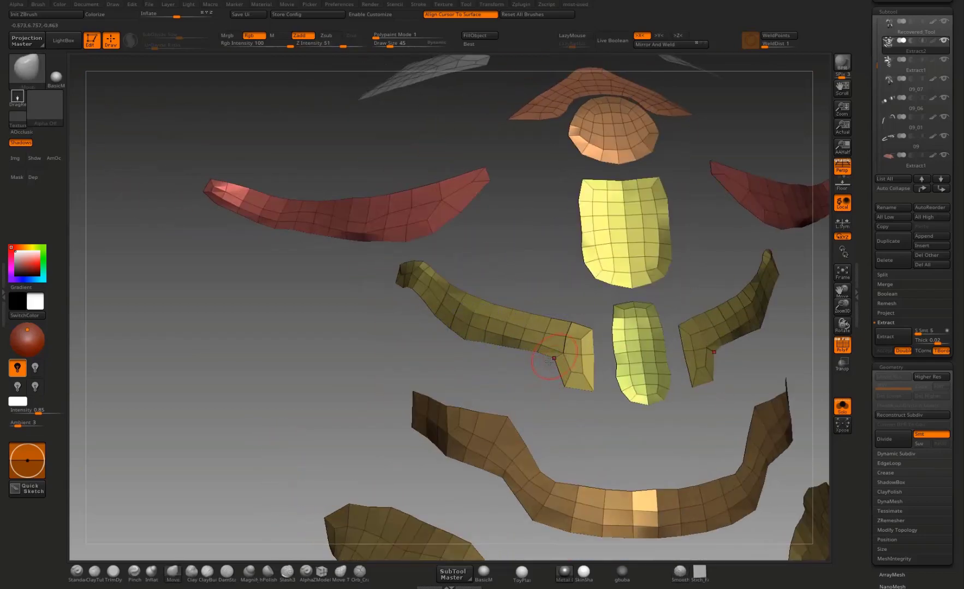
left_click_drag(556, 357, 551, 365)
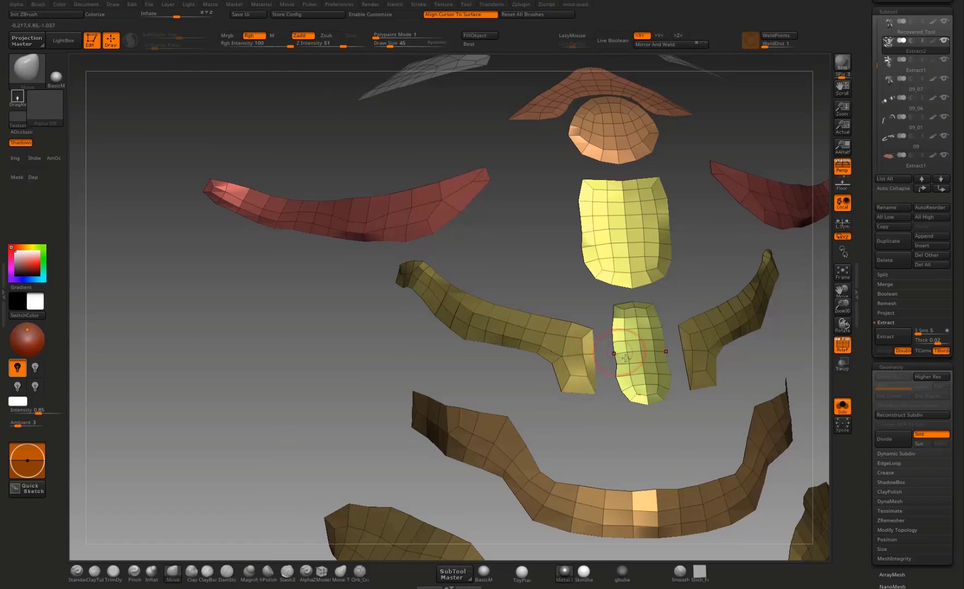
Step: Pull out the corners of the narrow lower centre plate and straighten its sides into a squared outline
left_click_drag(627, 356, 625, 364)
left_click_drag(633, 432, 600, 461, "alt")
mouse_move(605, 421)
left_mouse_down()
mouse_move(588, 425)
mouse_move(623, 424)
left_mouse_up()
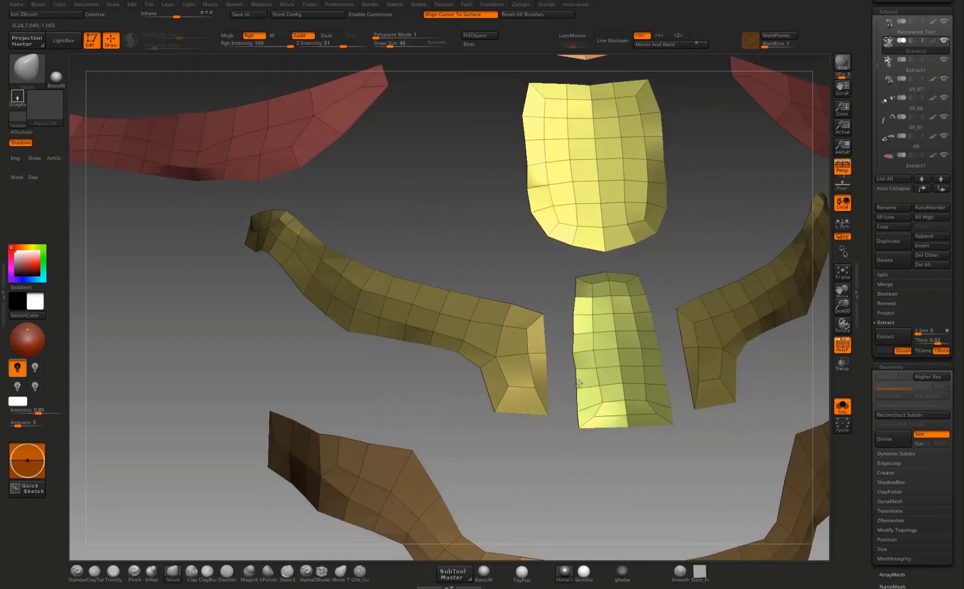
left_click_drag(578, 383, 574, 381)
left_click_drag(582, 315, 577, 313)
left_click_drag(581, 290, 579, 287)
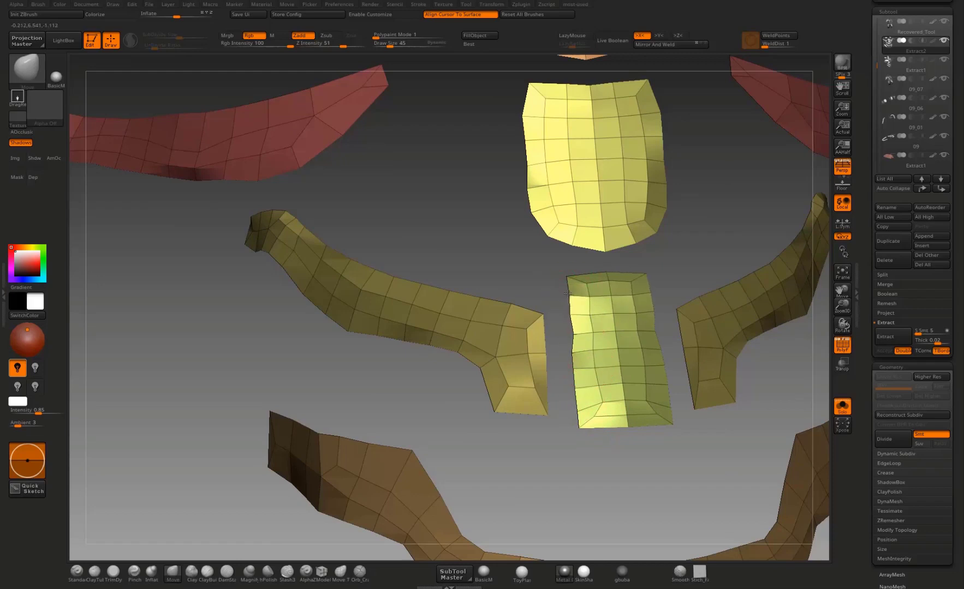
mouse_move(519, 282)
left_mouse_down("alt")
mouse_move(544, 344)
mouse_move(569, 348)
mouse_move(551, 369)
mouse_move(580, 398)
mouse_move(560, 316)
left_mouse_up("alt")
left_click_drag(589, 432, 592, 433)
Step: Pull up the upper corners of the rectangular centre plate so its top edge curves around the disc
left_click_drag(591, 256, 623, 399, "alt")
left_click_drag(537, 340, 533, 376, "alt")
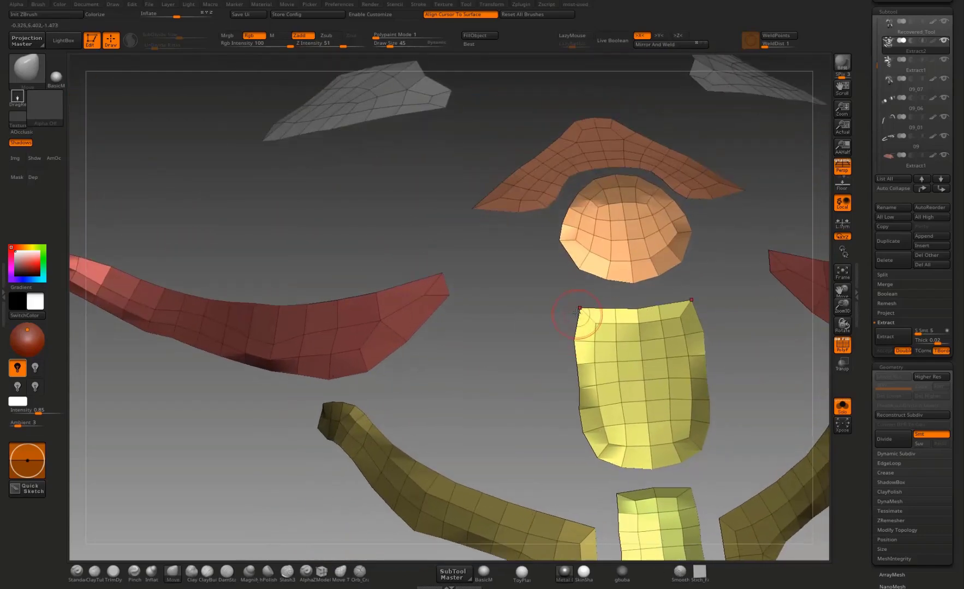
left_click_drag(576, 306, 568, 276)
left_click_drag(618, 321, 608, 317)
mouse_move(537, 393)
left_mouse_down()
mouse_move(587, 386)
mouse_move(519, 401)
mouse_move(568, 377)
mouse_move(583, 382)
mouse_move(518, 443)
mouse_move(587, 451)
left_mouse_up()
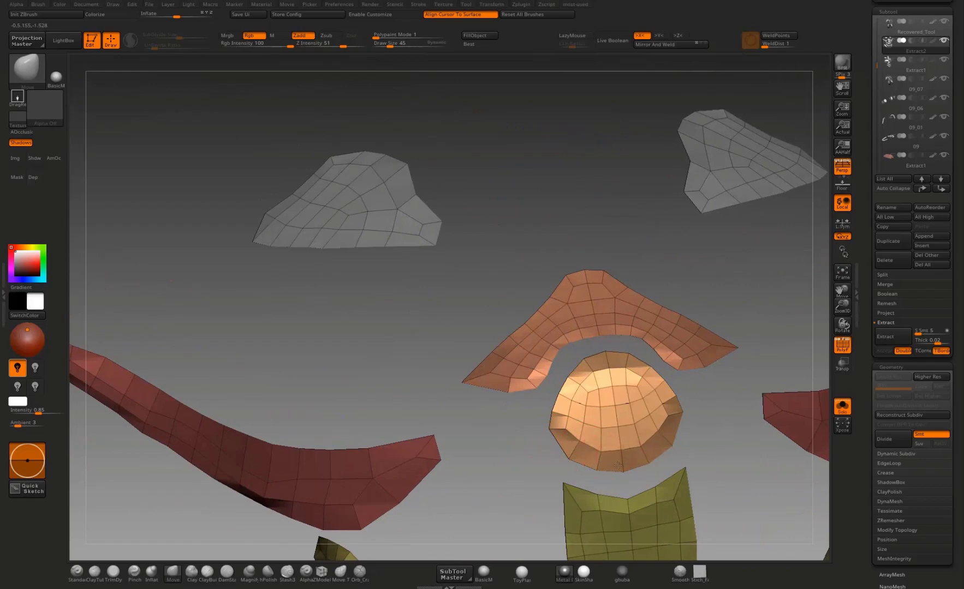
Step: Even out the rim of the centre disc into a rounder outline and smooth its surface
mouse_move(653, 404)
left_mouse_down()
mouse_move(660, 400)
mouse_move(644, 379)
mouse_move(670, 402)
mouse_move(700, 402)
left_mouse_up()
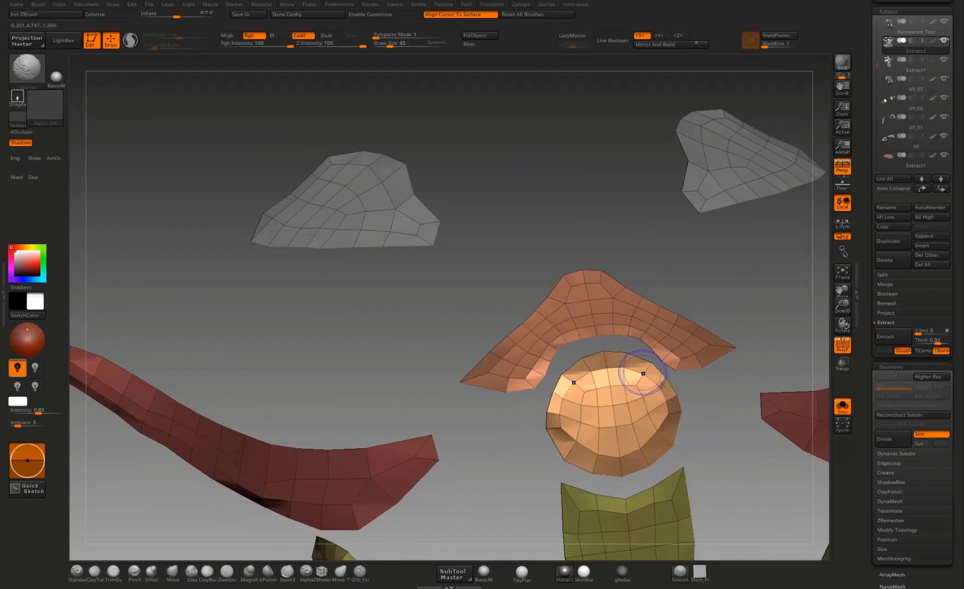
mouse_move(643, 374)
left_mouse_down("shift")
mouse_move(651, 416)
mouse_move(639, 442)
left_mouse_up("shift")
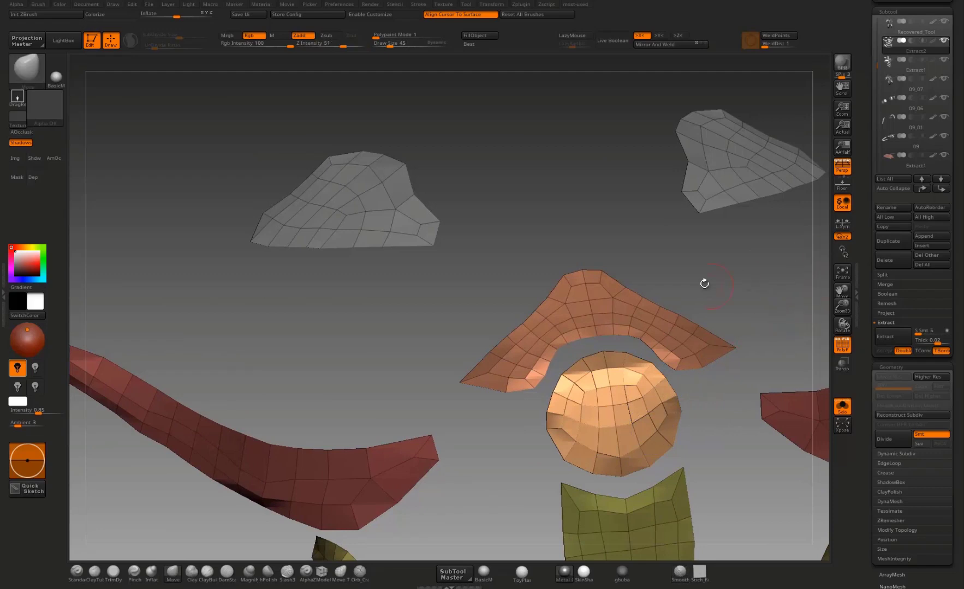
left_click_drag(704, 283, 710, 302)
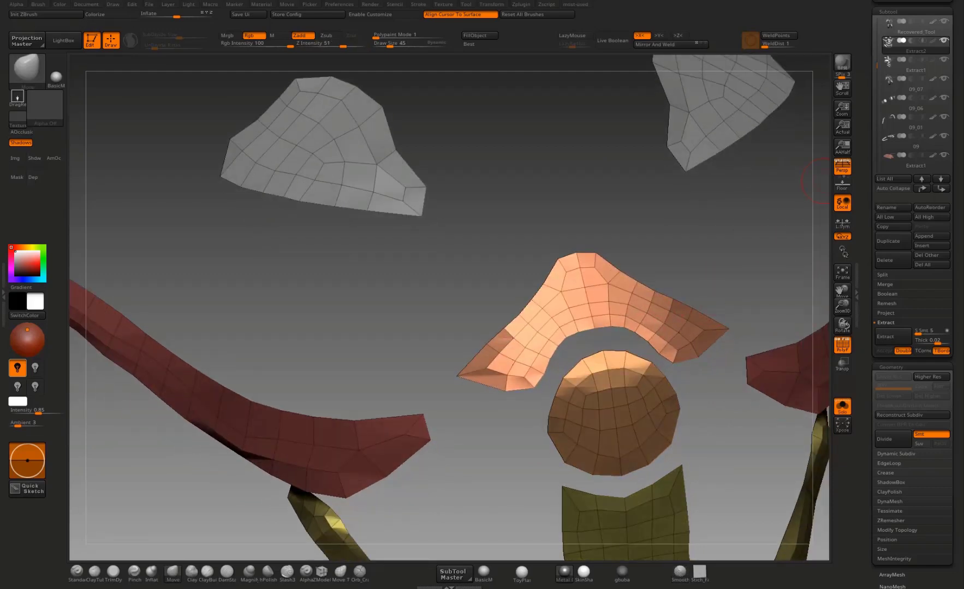
Step: Reshape the arched sternum plate so its inner edge follows the disc and its lower ends form sharp corners
left_click_drag(649, 270, 663, 333)
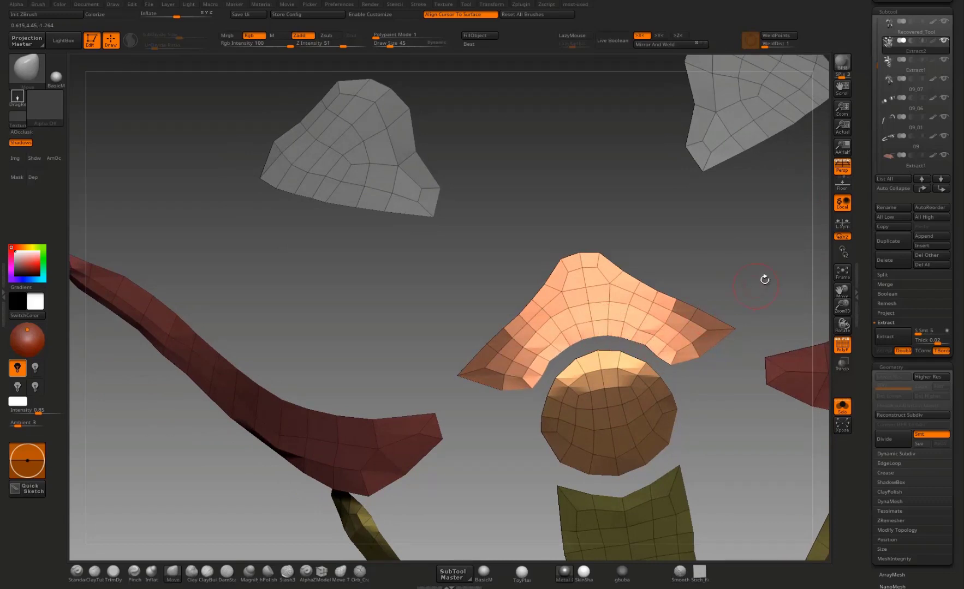
left_click_drag(764, 280, 697, 413, "alt")
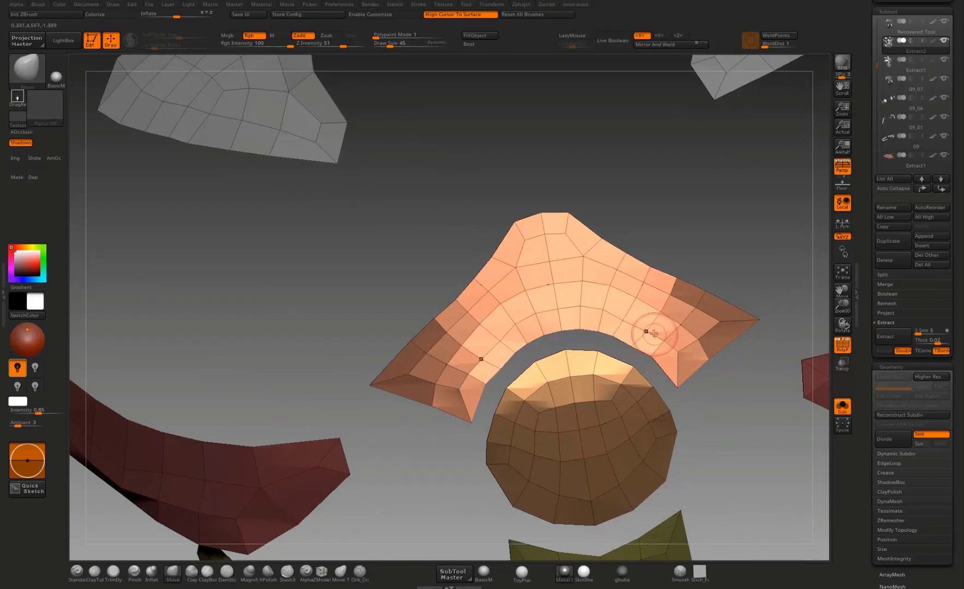
left_click_drag(614, 335, 611, 329)
left_click_drag(737, 338, 737, 283, "alt")
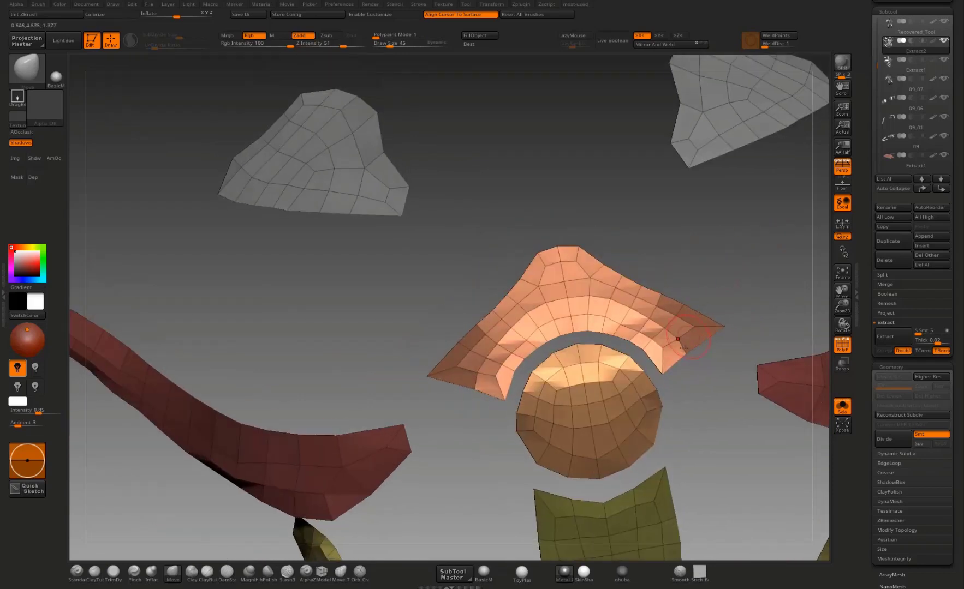
mouse_move(701, 325)
left_mouse_down()
mouse_move(719, 294)
mouse_move(692, 329)
mouse_move(707, 330)
mouse_move(696, 343)
mouse_move(725, 357)
mouse_move(617, 321)
mouse_move(603, 334)
mouse_move(610, 294)
mouse_move(649, 322)
mouse_move(646, 205)
mouse_move(607, 265)
mouse_move(593, 329)
mouse_move(683, 250)
left_mouse_up()
mouse_move(592, 320)
left_mouse_down("shift")
mouse_move(668, 272)
mouse_move(751, 180)
left_mouse_up("shift")
left_click_drag(586, 322, 596, 307, "shift")
Step: Refine the long curved side chest plates, adjusting their inner corners, edges and tapered outer ends
mouse_move(650, 344)
left_mouse_down()
mouse_move(680, 321)
mouse_move(565, 353)
left_mouse_up()
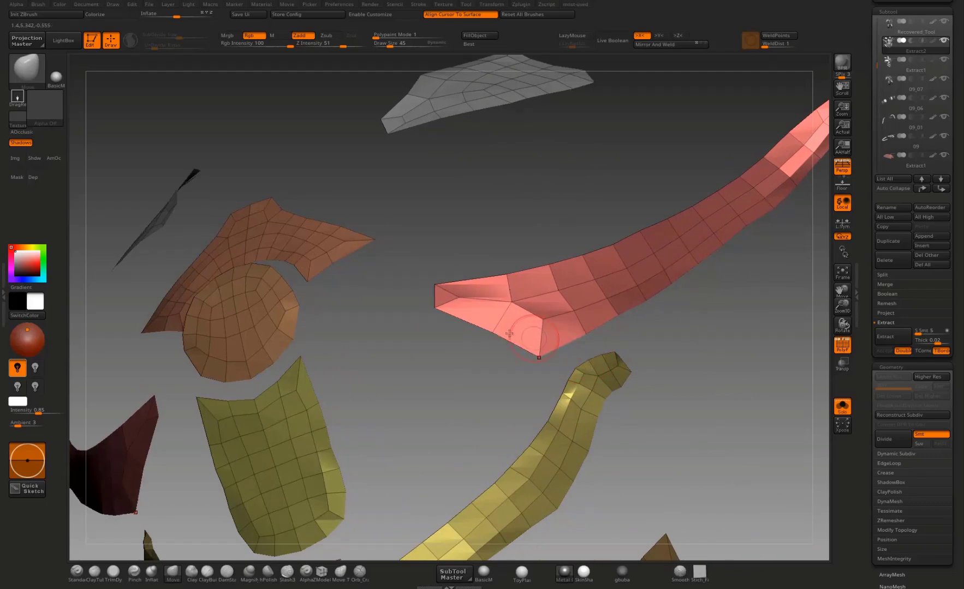
left_click_drag(483, 328, 541, 338, "alt")
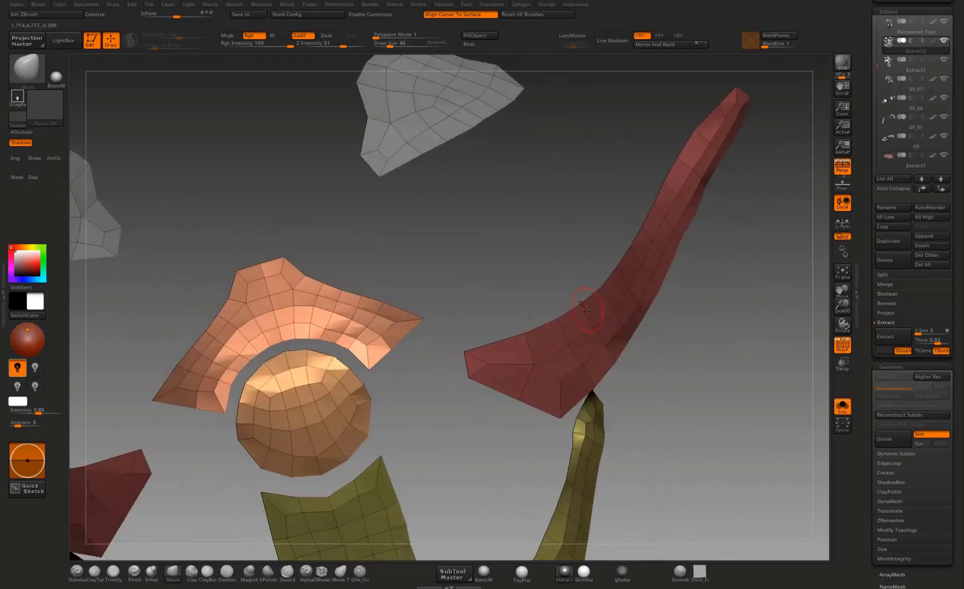
left_click_drag(717, 302, 591, 234)
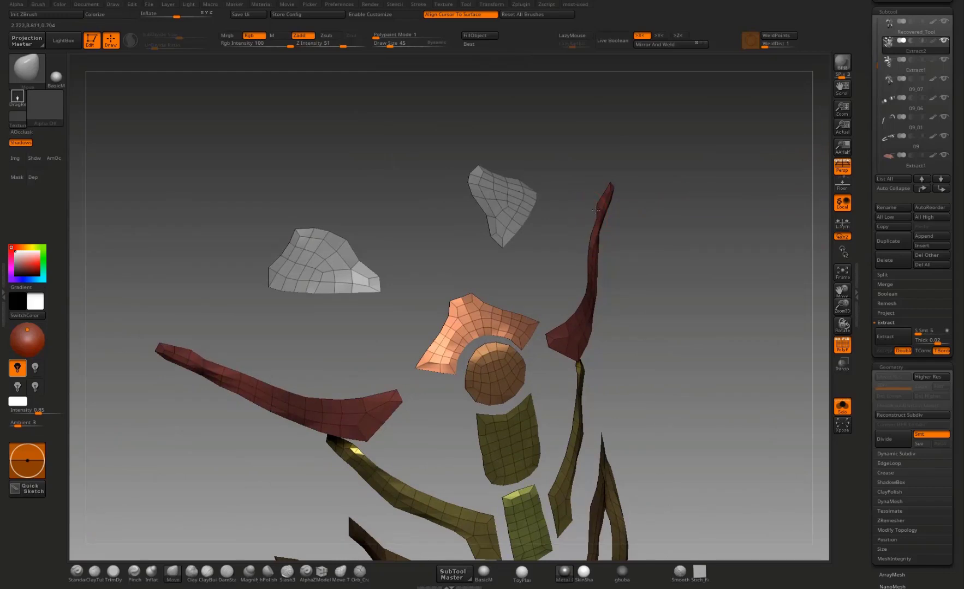
left_click_drag(635, 198, 606, 201)
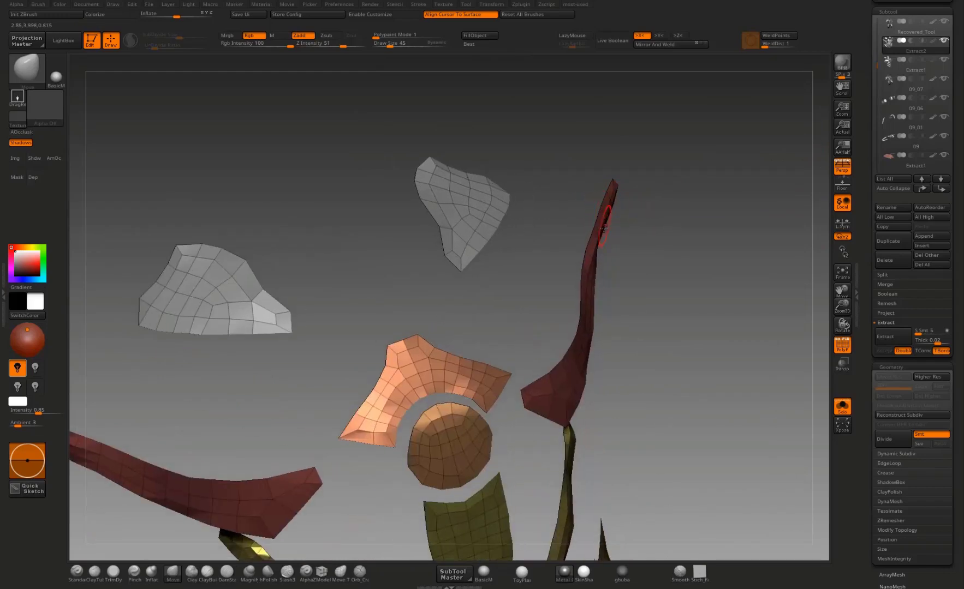
mouse_move(579, 277)
left_mouse_down()
mouse_move(636, 305)
mouse_move(625, 308)
mouse_move(638, 336)
mouse_move(599, 348)
left_mouse_up()
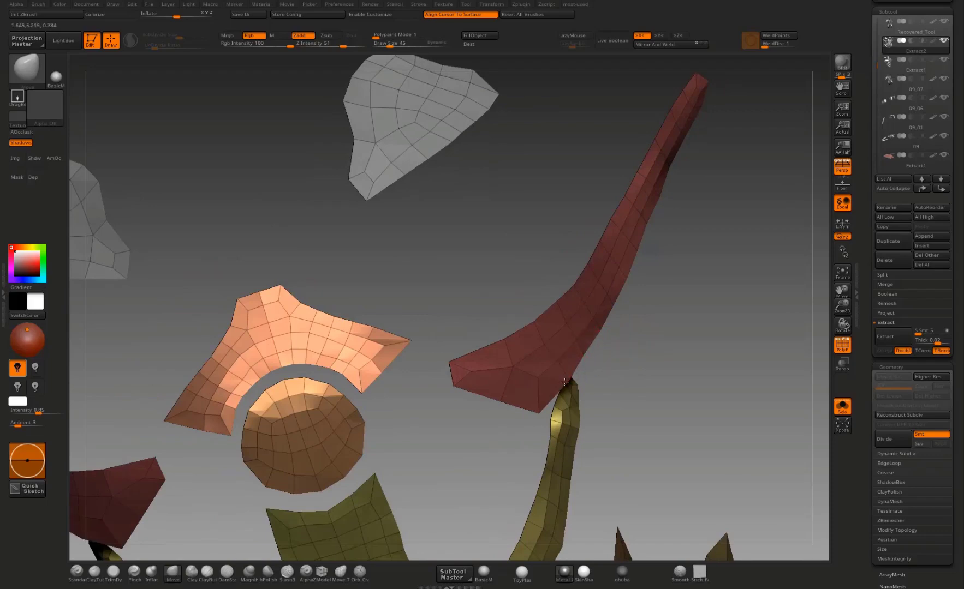
mouse_move(539, 414)
left_mouse_down()
mouse_move(609, 314)
mouse_move(550, 389)
mouse_move(533, 467)
mouse_move(563, 426)
left_mouse_up()
mouse_move(640, 319)
left_mouse_down("alt")
mouse_move(653, 259)
mouse_move(627, 267)
left_mouse_up("alt")
Step: Adjust the outer edge of the stepped abdominal band into a smoother curve
mouse_move(520, 393)
left_mouse_down("shift")
mouse_move(470, 453)
mouse_move(510, 431)
mouse_move(501, 419)
left_mouse_up("shift")
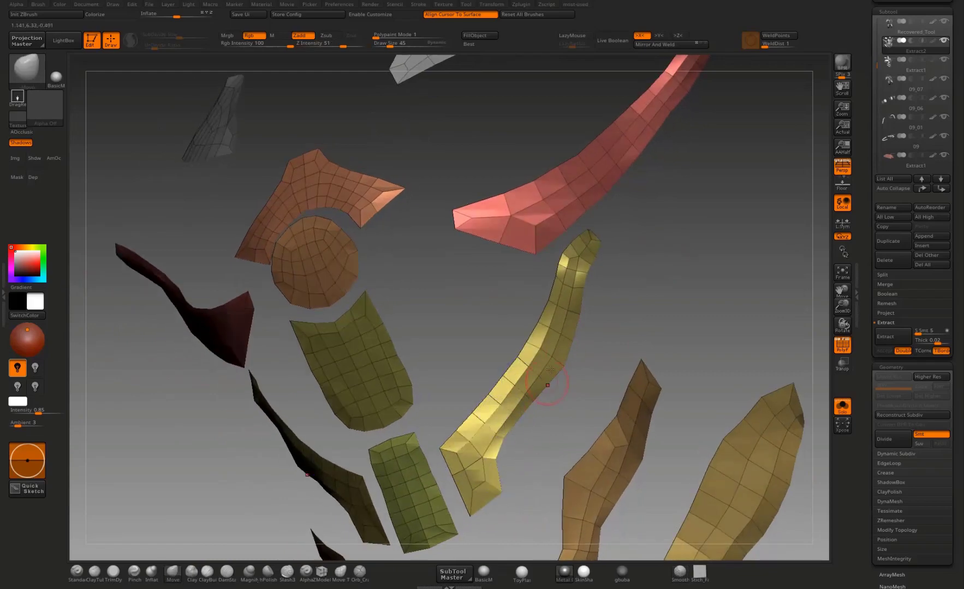
left_click_drag(565, 339, 492, 397, "shift")
mouse_move(585, 354)
left_mouse_down()
mouse_move(639, 318)
mouse_move(636, 355)
left_mouse_up()
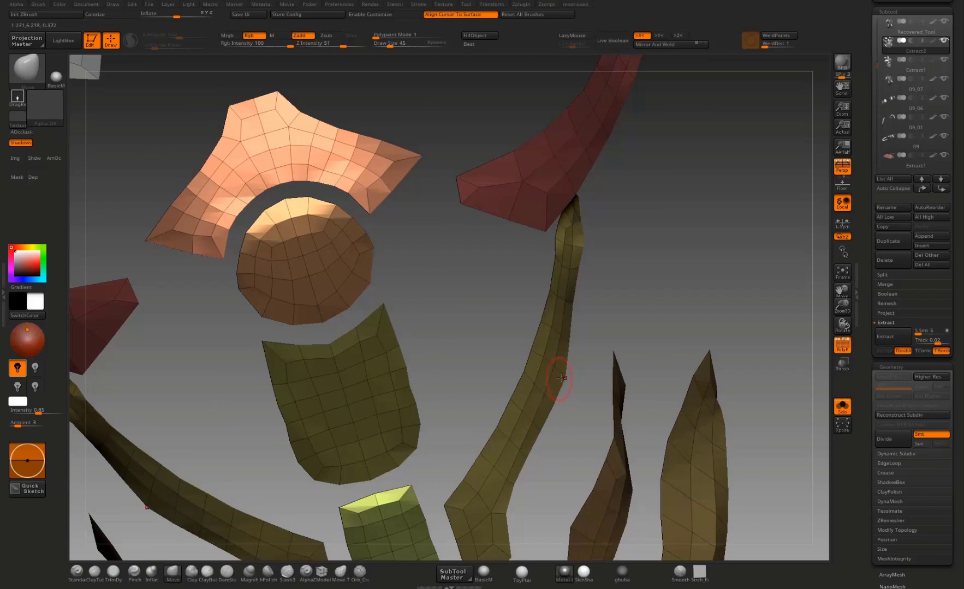
left_click_drag(630, 293, 719, 231)
Step: Close up and smooth the remaining notch in the inner edge of the lowest waist plate near the hip
left_click_drag(715, 369, 791, 262, "alt")
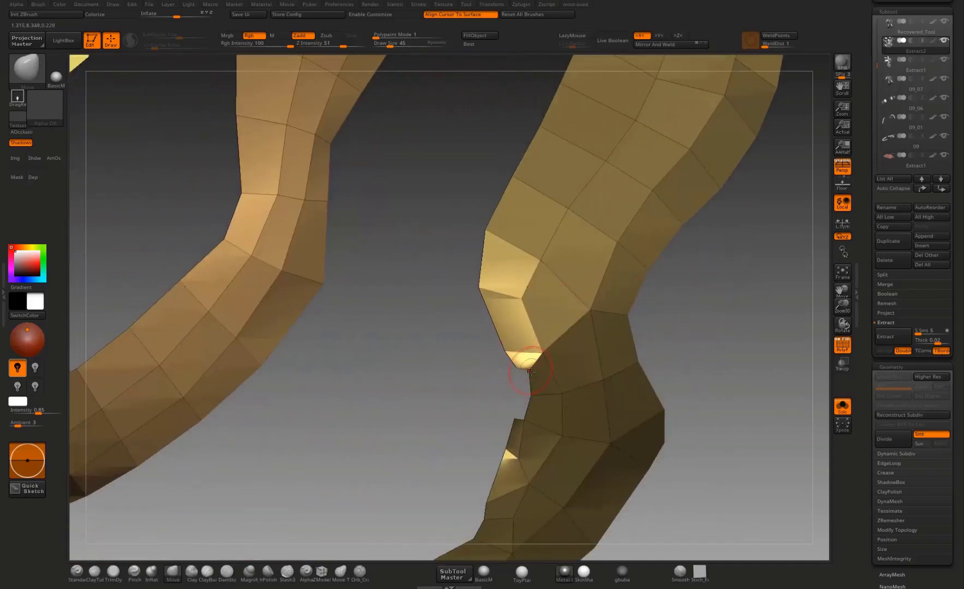
left_click_drag(508, 385, 473, 327)
left_click_drag(521, 358, 527, 391)
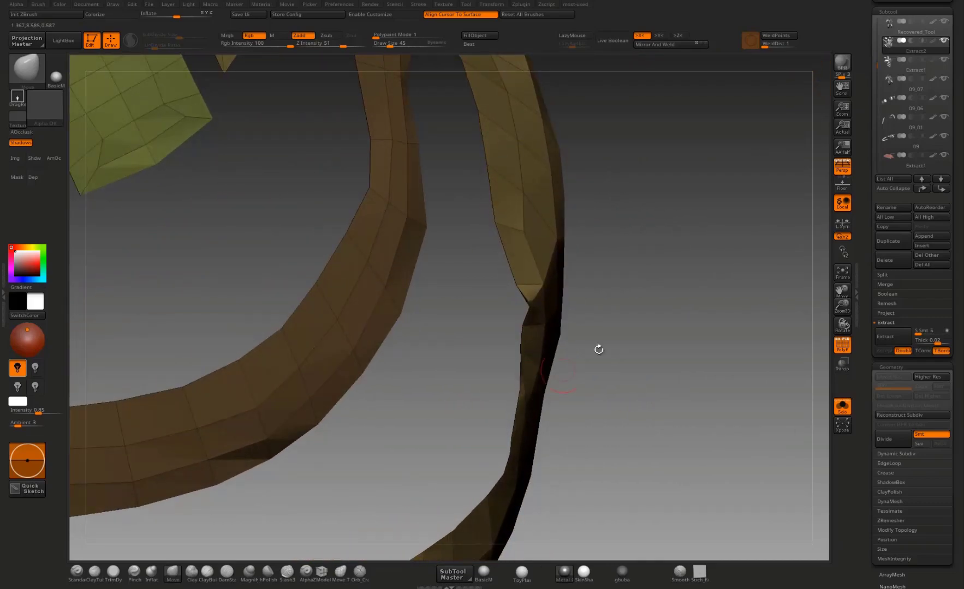
mouse_move(599, 349)
left_mouse_down()
mouse_move(524, 347)
mouse_move(505, 296)
left_mouse_up()
mouse_move(506, 260)
left_mouse_down()
mouse_move(446, 276)
mouse_move(532, 227)
mouse_move(624, 226)
mouse_move(551, 283)
left_mouse_up()
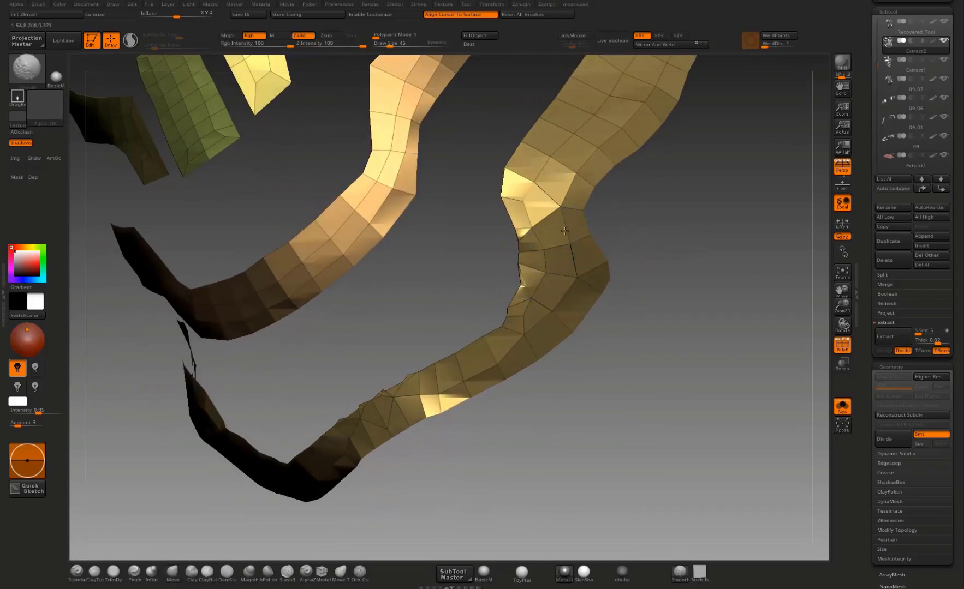
Step: ZRemesh the reshaped plates again to even out their topology
left_click_drag(564, 230, 694, 354)
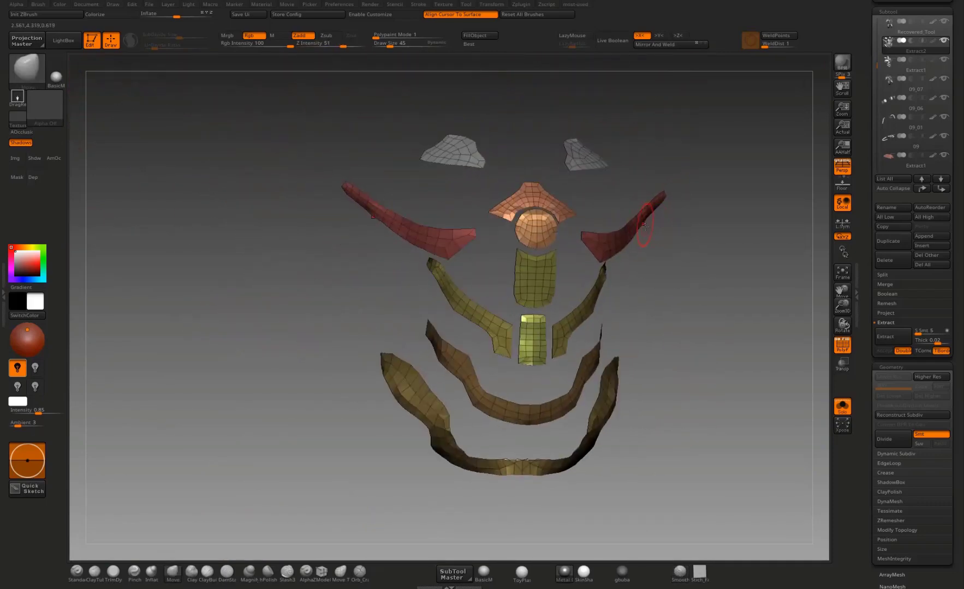
key("space")
left_click(643, 248)
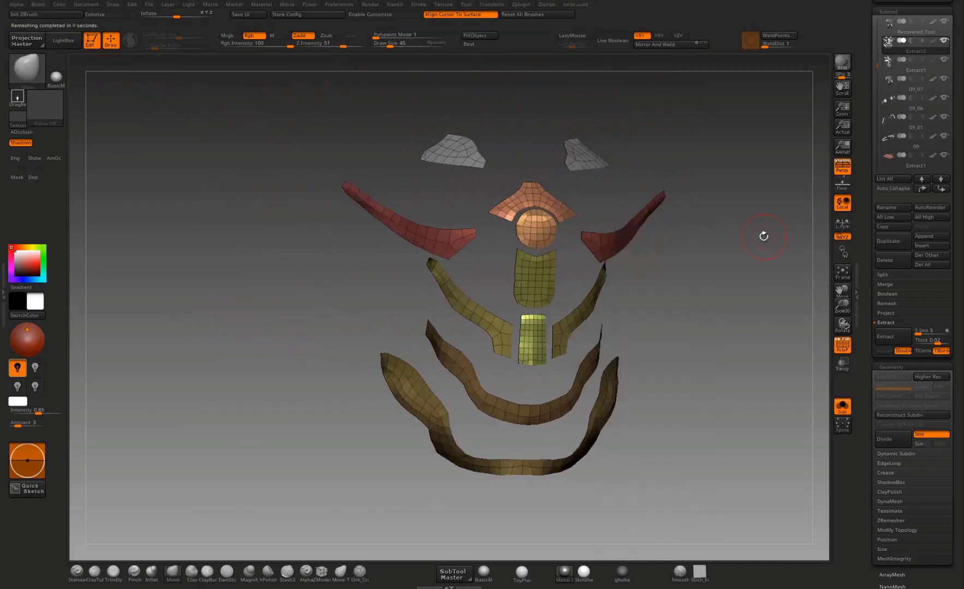
Step: Check the remeshed plates from several angles and turn off Solo so that all armor subtools are shown together
left_click_drag(713, 295, 628, 343)
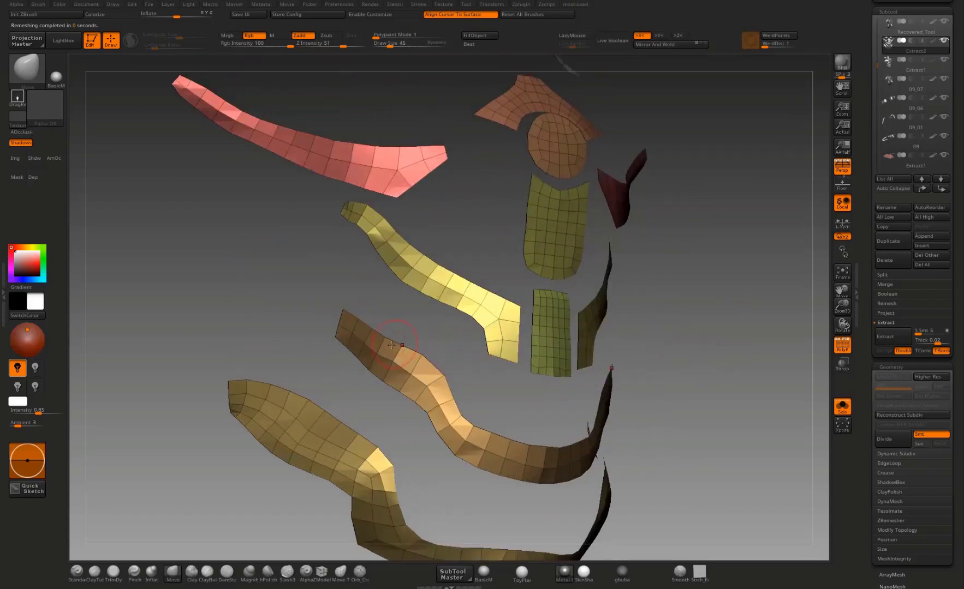
left_click_drag(363, 299, 334, 325)
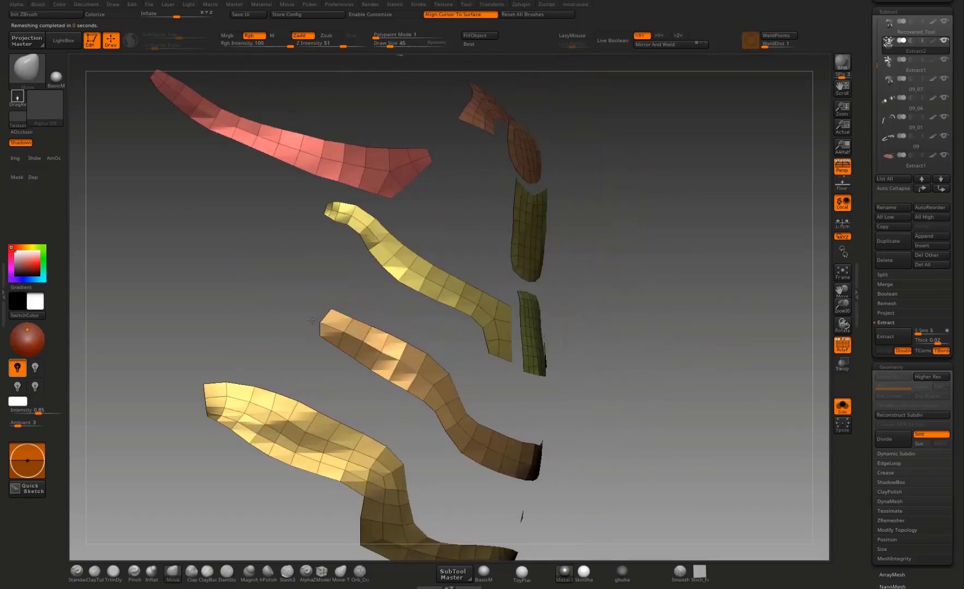
left_click_drag(337, 281, 760, 146)
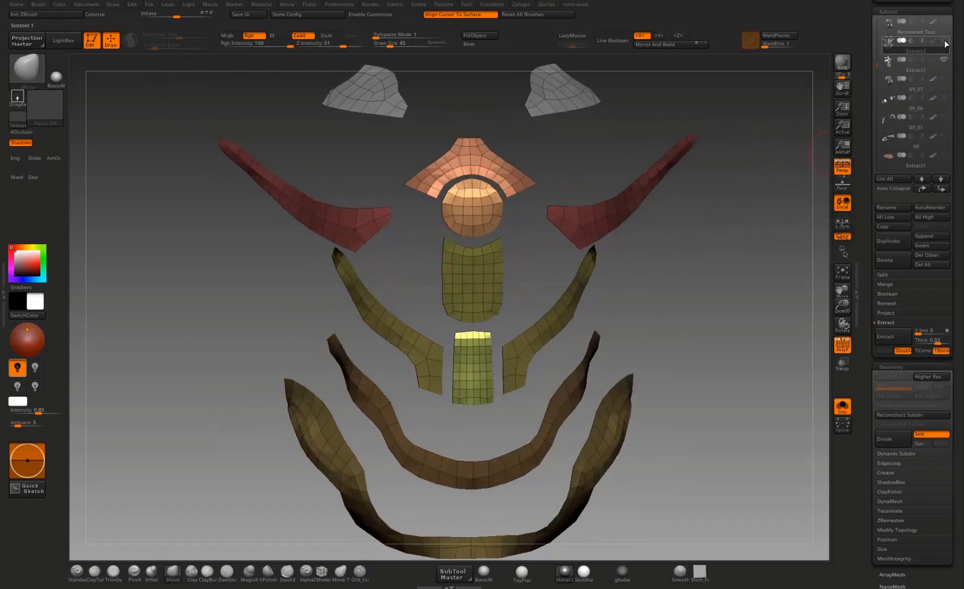
left_click(842, 406)
left_click_drag(785, 399, 564, 280)
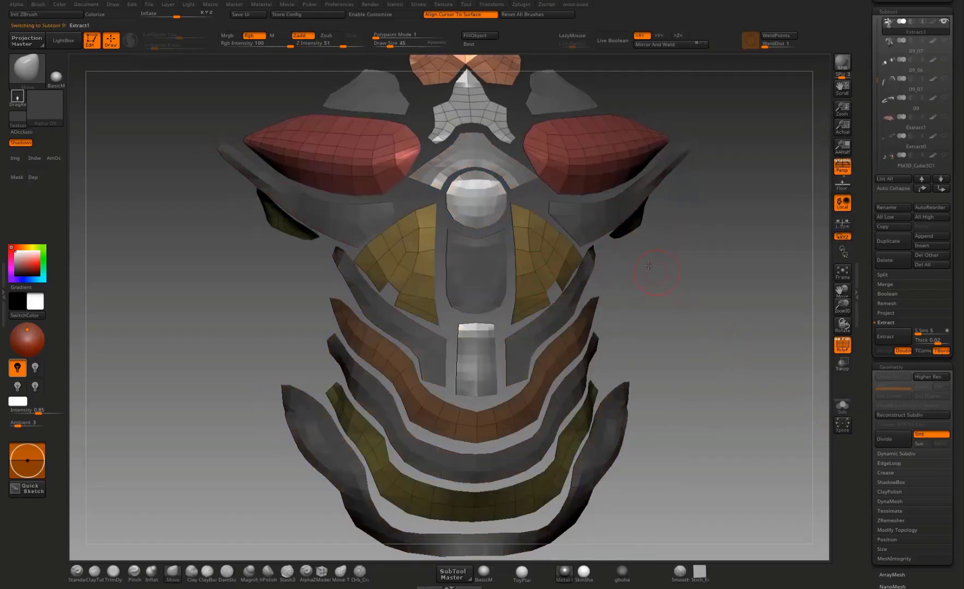
left_click_drag(645, 258, 661, 227)
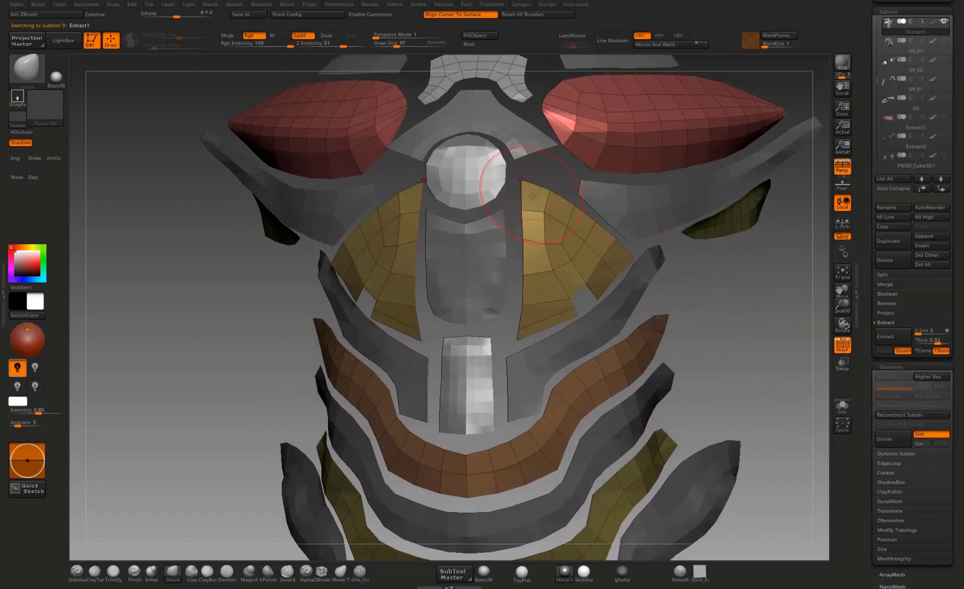
Step: Straighten the inner edges of the triangular abdominal plates beside the center column, on the Extract1 subtool
left_click_drag(531, 196, 527, 197)
left_click_drag(529, 241, 526, 240)
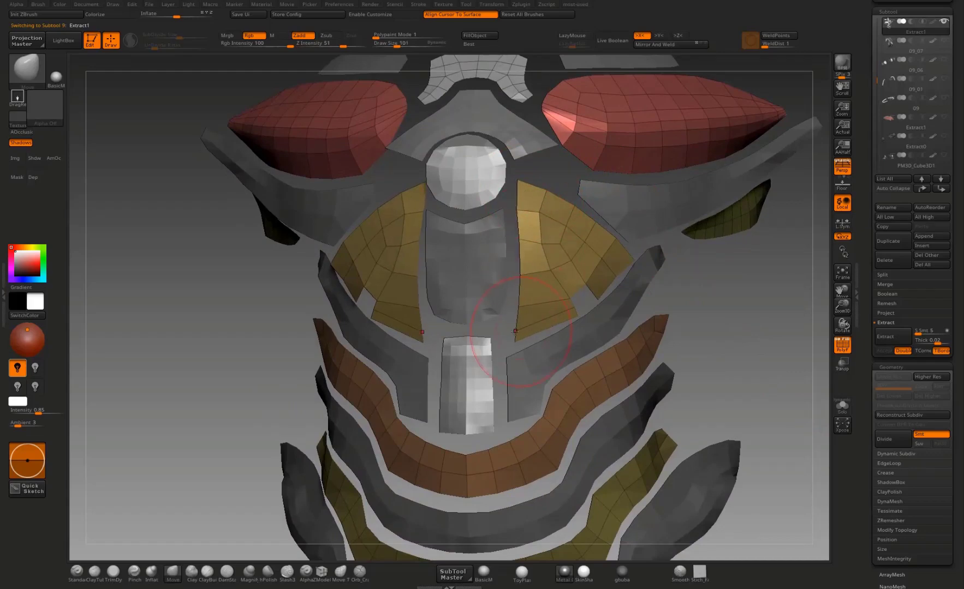
left_click_drag(743, 337, 655, 283, "alt")
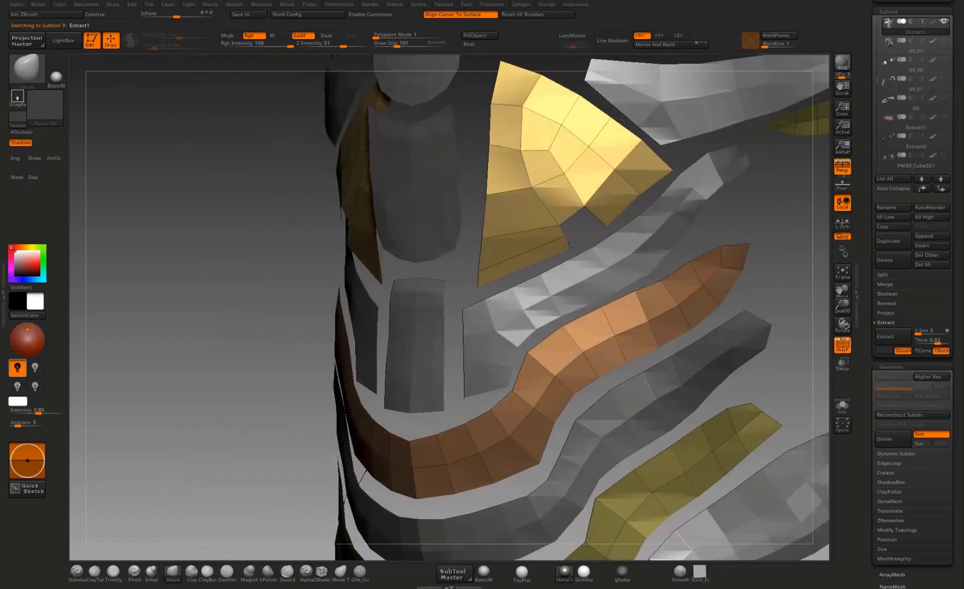
mouse_move(463, 281)
left_mouse_down("shift")
mouse_move(474, 286)
mouse_move(453, 298)
left_mouse_up("shift")
Step: Switch to the Extract2 subtool and even out the side edges of the lower center plate
left_click(442, 327, "alt")
left_click_drag(447, 324, 451, 324)
left_click_drag(449, 355, 451, 354)
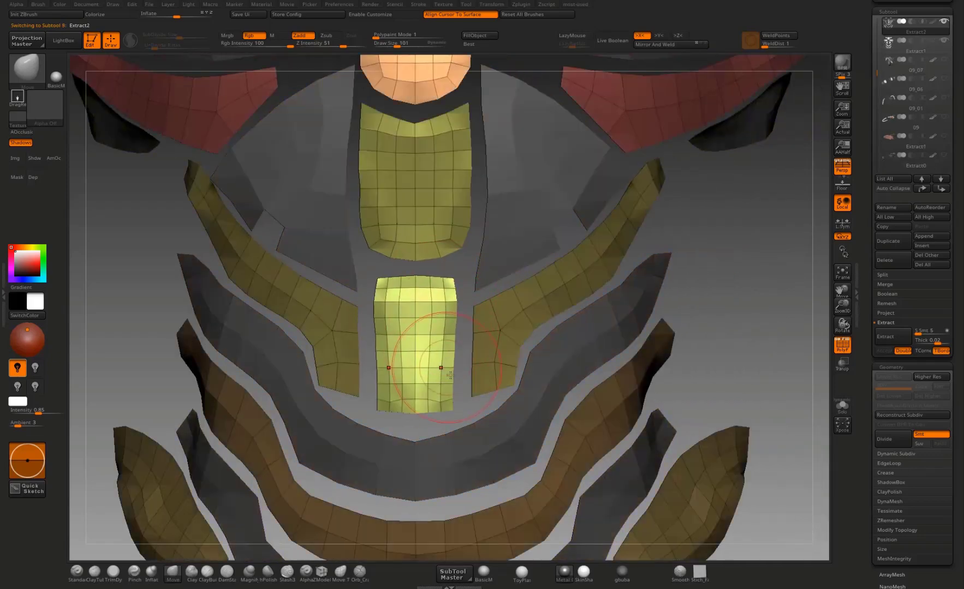
Step: Reshape and smooth the facing ends of the two center plates with the topological Move brush at draw size 86, giving them matching curves
left_click(341, 573)
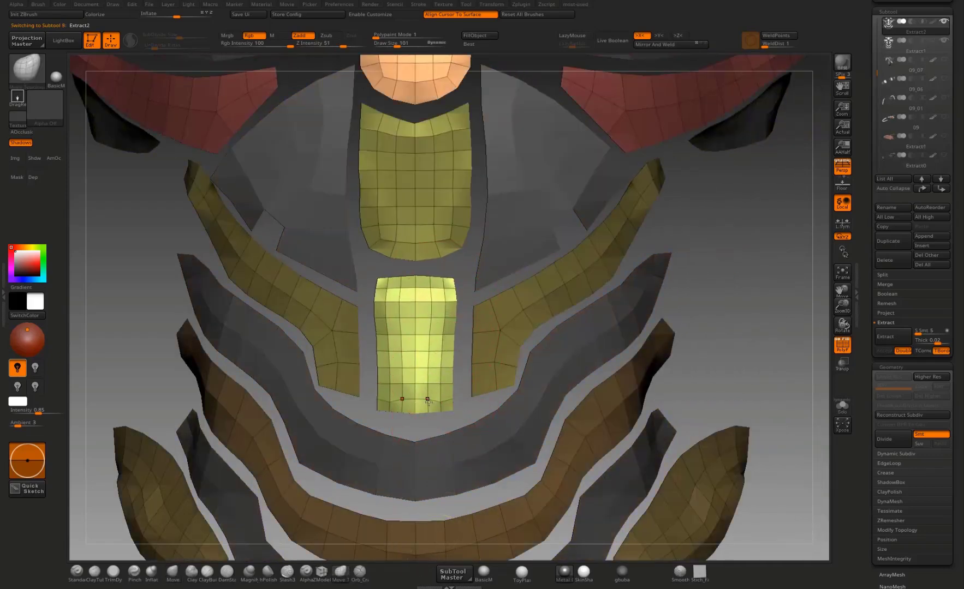
left_click(435, 44)
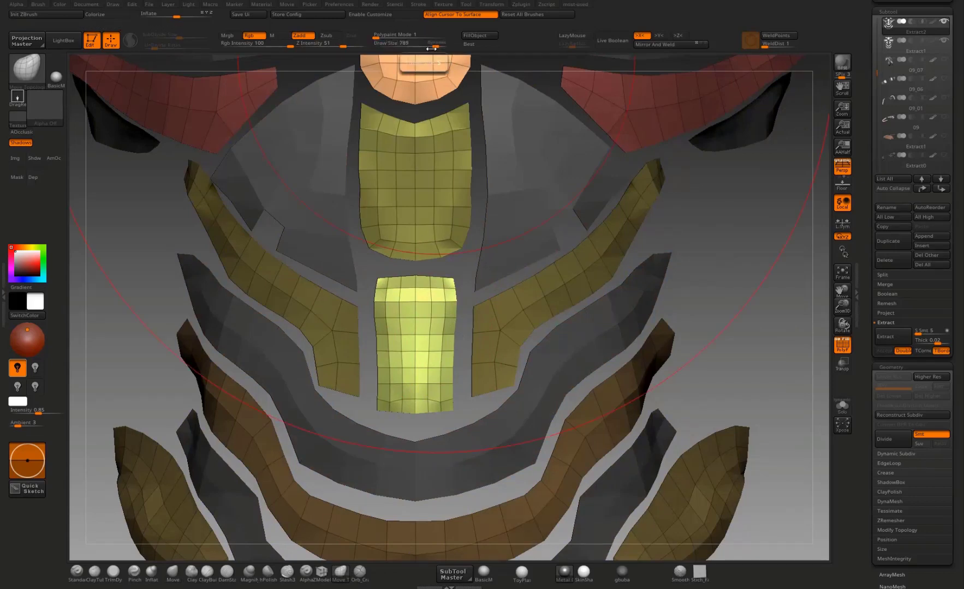
left_click(395, 44)
mouse_move(441, 397)
left_mouse_down()
mouse_move(457, 381)
mouse_move(450, 325)
mouse_move(459, 272)
mouse_move(445, 275)
left_mouse_up()
left_click_drag(726, 245, 742, 350, "alt")
left_click_drag(494, 302, 498, 300)
left_click_drag(496, 206, 499, 206)
mouse_move(477, 261)
left_mouse_down("shift")
mouse_move(464, 119)
mouse_move(469, 282)
left_mouse_up("shift")
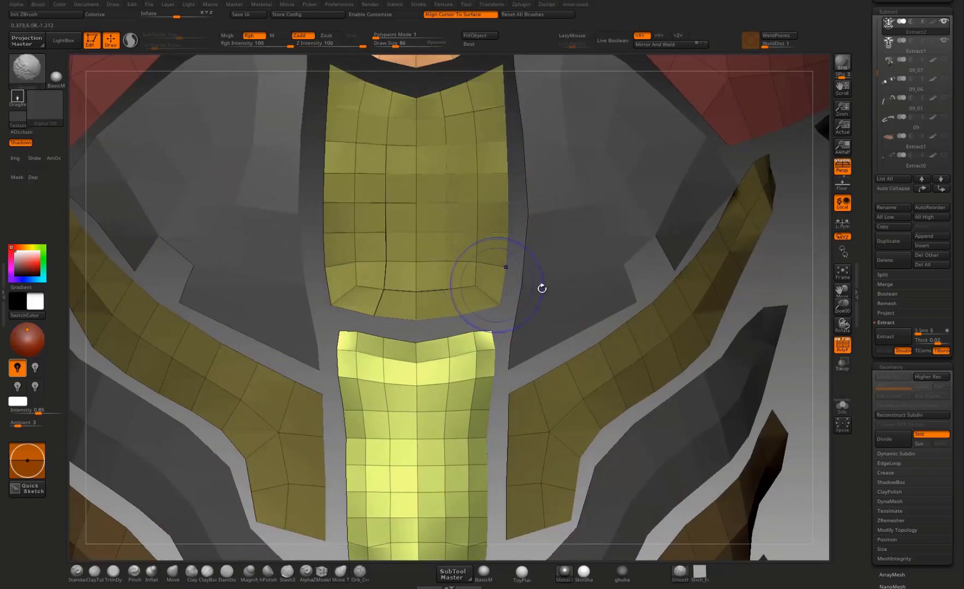
Step: Smooth the lower center plate's profile along its sides and shape its bottom edge into a shallow point
left_click_drag(792, 261, 640, 262)
left_click_drag(371, 336, 351, 336)
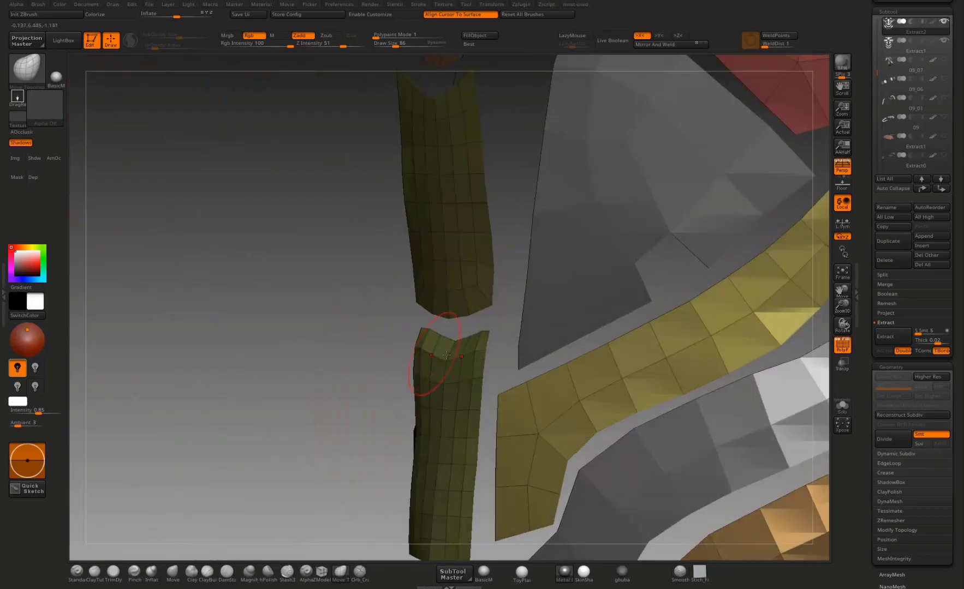
left_click_drag(429, 428, 410, 405, "shift")
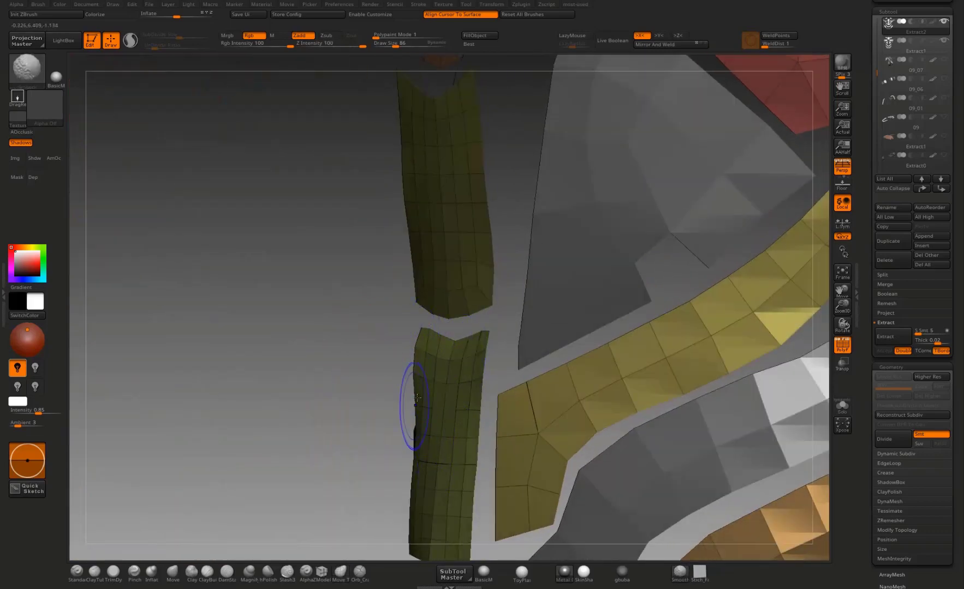
left_click_drag(388, 353, 381, 353)
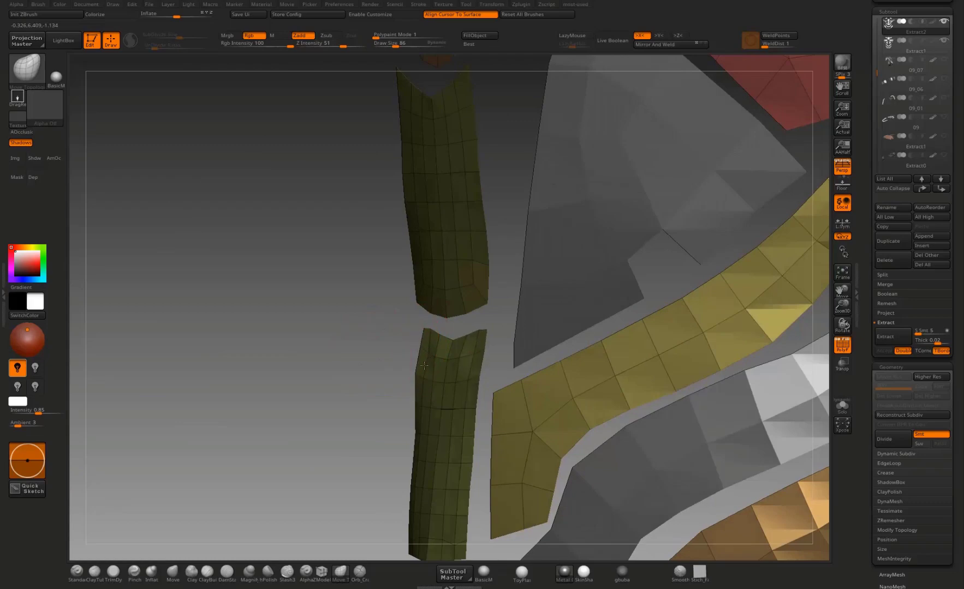
left_click_drag(318, 398, 417, 377)
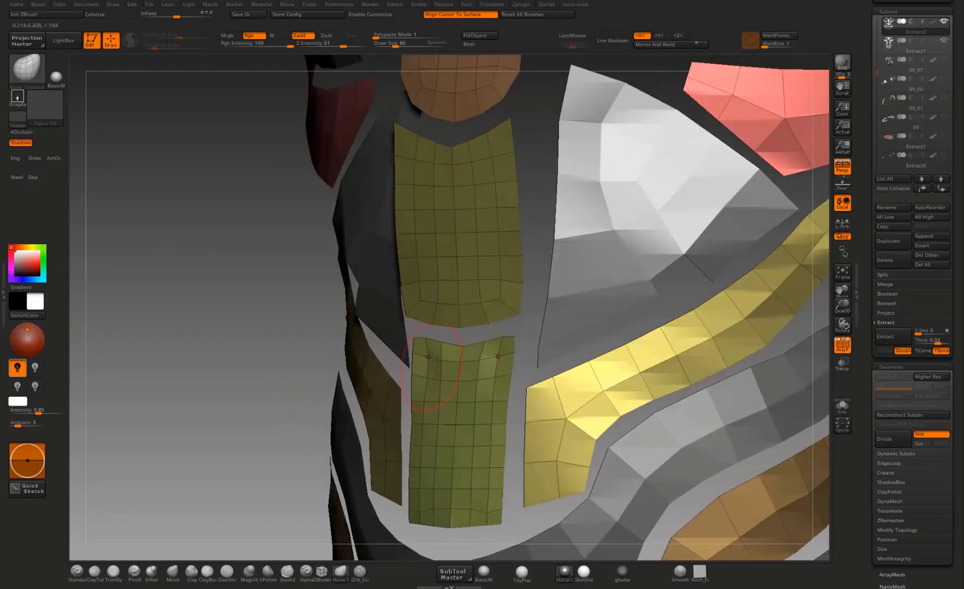
mouse_move(269, 408)
left_mouse_down()
mouse_move(280, 390)
mouse_move(289, 397)
left_mouse_up()
mouse_move(452, 406)
left_mouse_down()
mouse_move(453, 424)
mouse_move(449, 410)
left_mouse_up()
left_click_drag(766, 311, 786, 295)
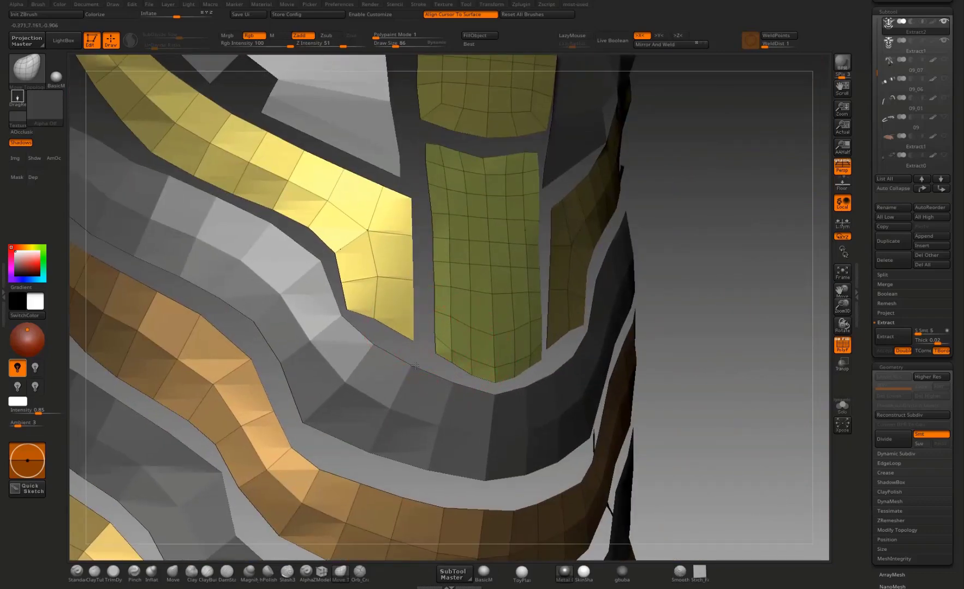
Step: Reshape the curved side plates flanking the lower center plate, adjusting their inner edges, lower corners, long edges and narrow outer ends
left_click_drag(413, 281, 415, 283)
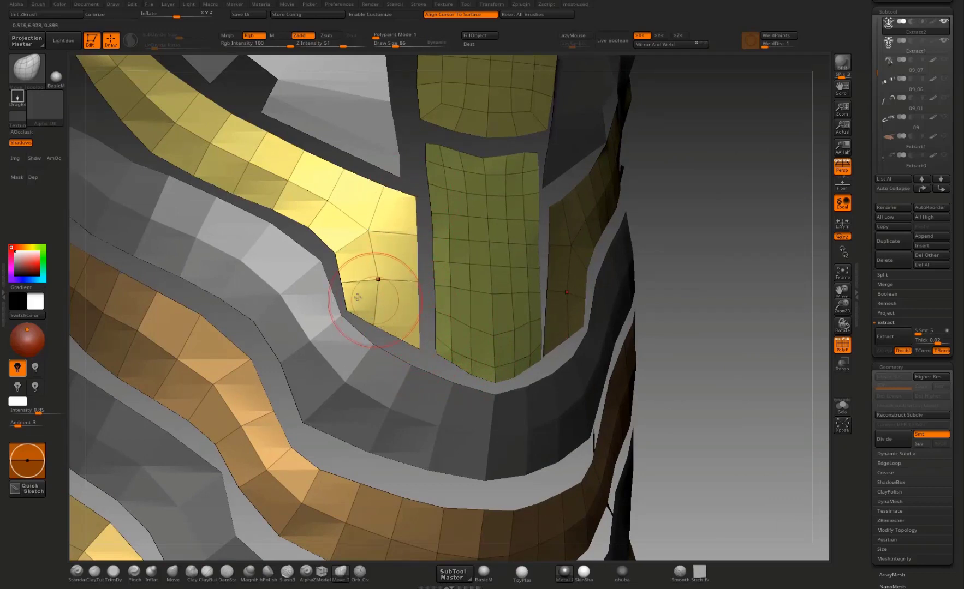
left_click_drag(626, 238, 371, 307)
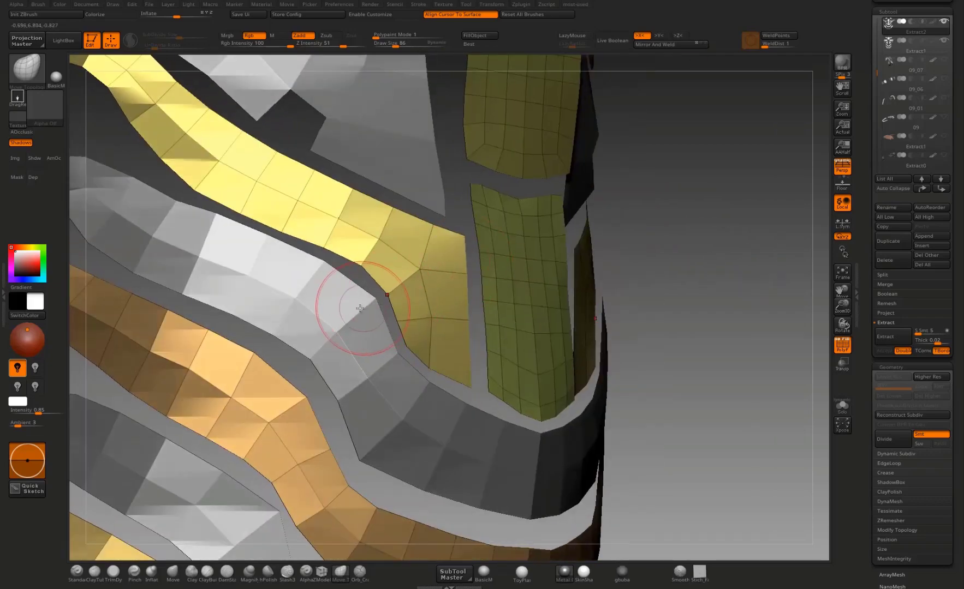
left_click_drag(693, 261, 680, 207, "alt")
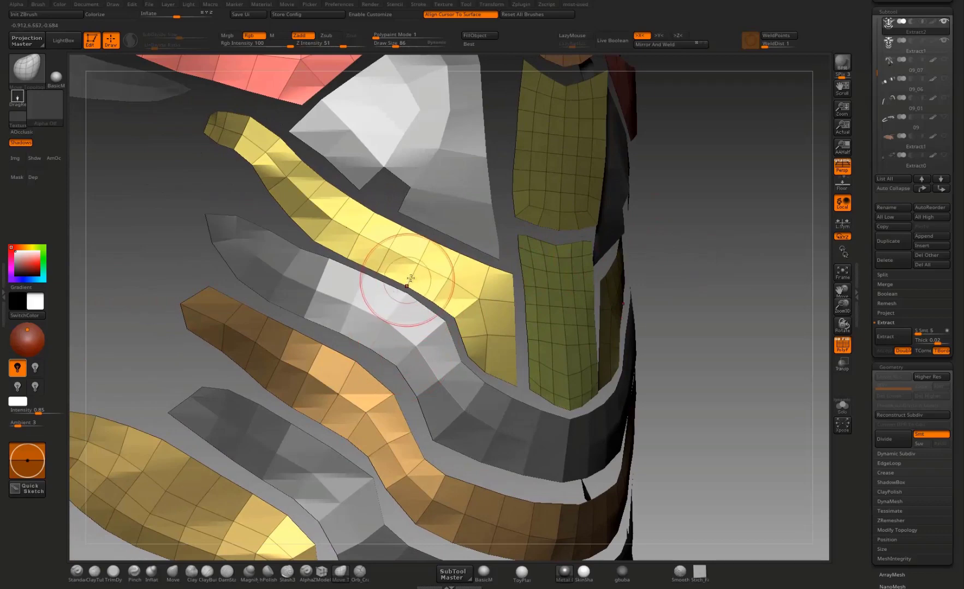
left_click_drag(409, 283, 456, 376, "alt")
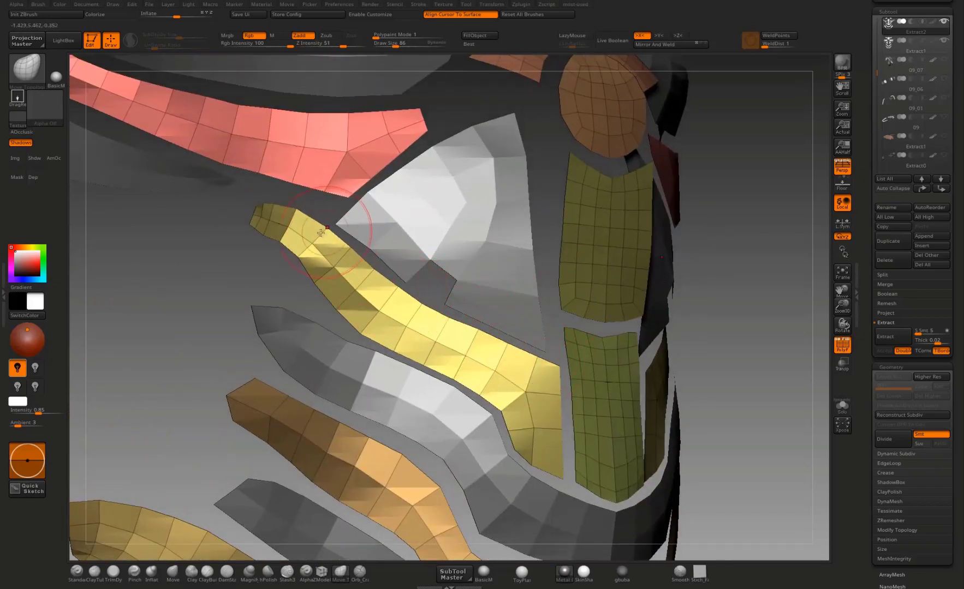
mouse_move(281, 252)
left_mouse_down()
mouse_move(273, 234)
mouse_move(256, 230)
mouse_move(264, 270)
mouse_move(330, 234)
left_mouse_up()
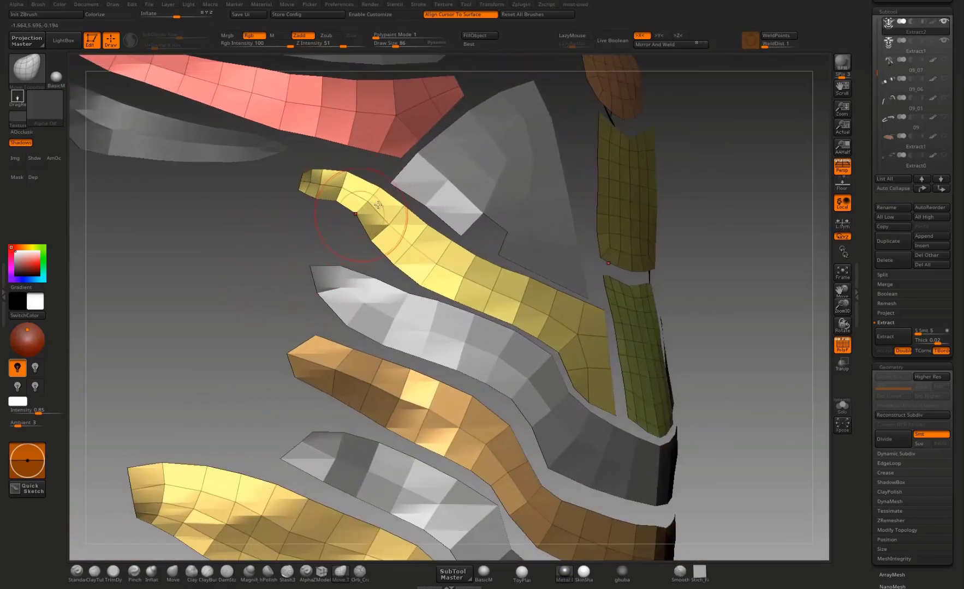
left_click_drag(297, 265, 317, 240)
Step: Switch to the Extract1 subtool and smooth the lower edge of the uppermost waist band
left_click(447, 286, "alt")
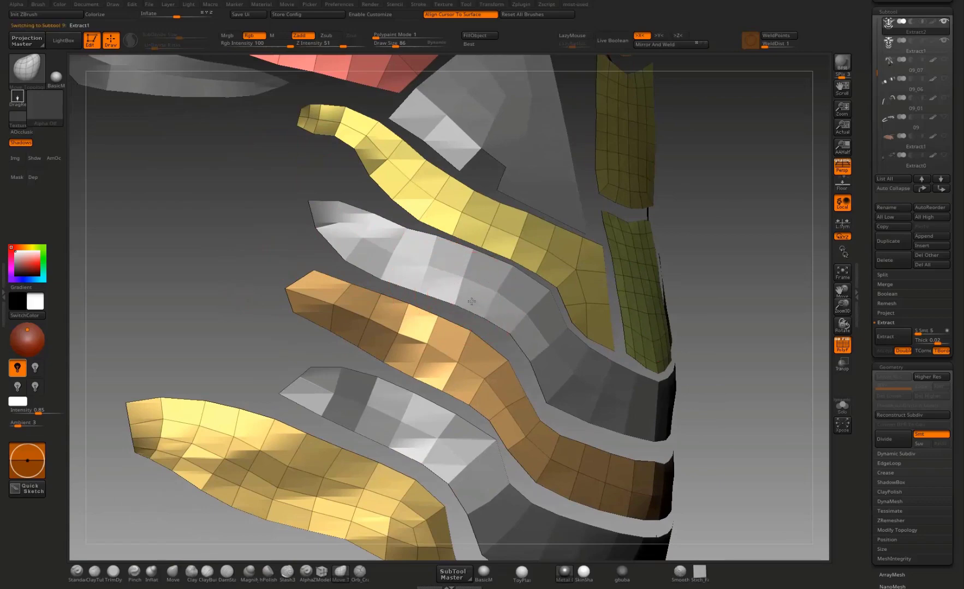
left_click_drag(277, 277, 292, 278)
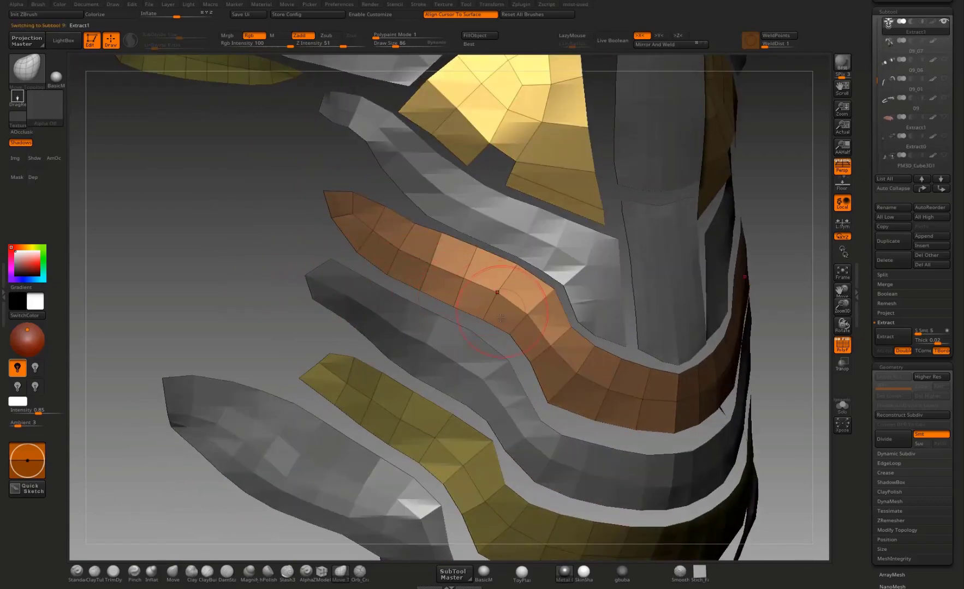
left_click_drag(513, 323, 510, 328)
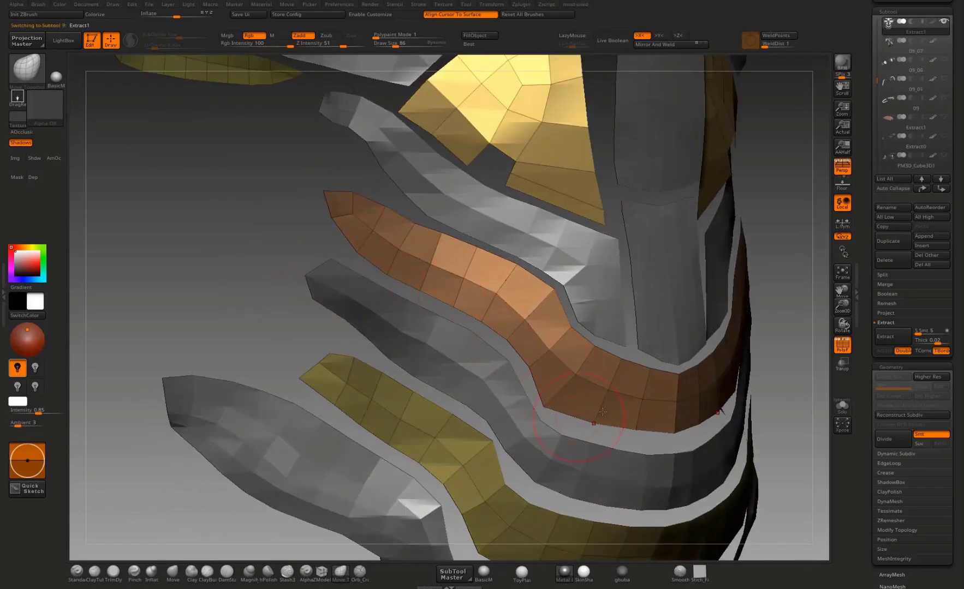
left_click_drag(602, 411, 629, 421)
left_click_drag(792, 349, 708, 287, "alt")
Step: Switch to the Extract2 subtool and refine the second waist band's upper and lower edges, stepped bend and outer ends
left_click(520, 388, "alt")
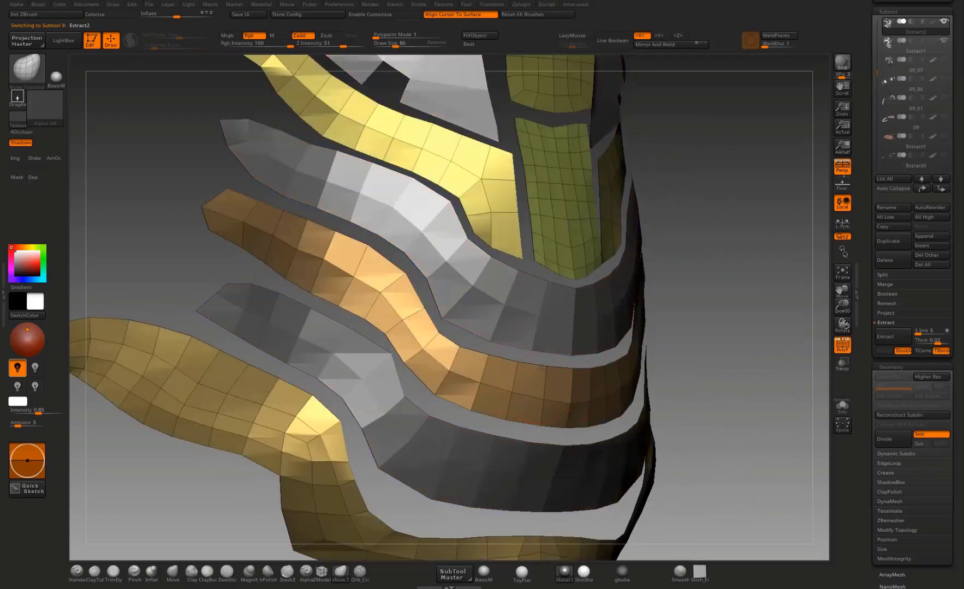
left_click_drag(541, 367, 541, 365)
left_click_drag(458, 348, 463, 344)
left_click_drag(446, 389, 436, 399)
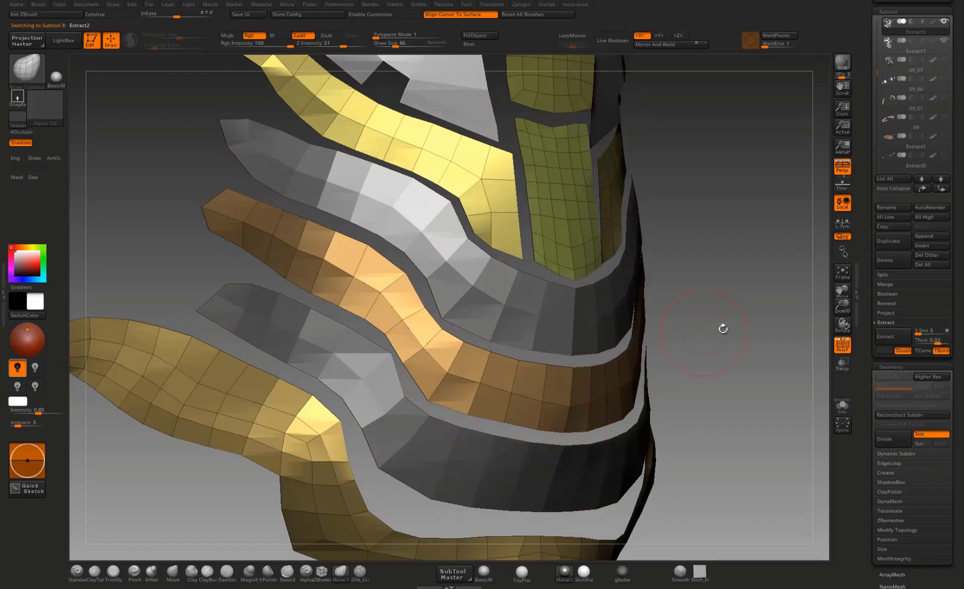
left_click_drag(722, 326, 538, 298)
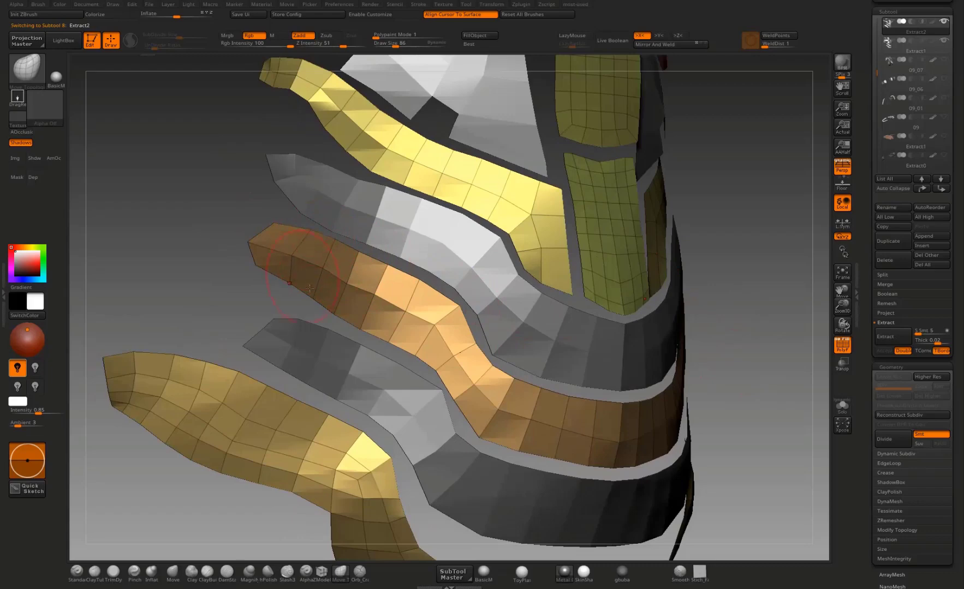
left_click_drag(246, 260, 227, 256)
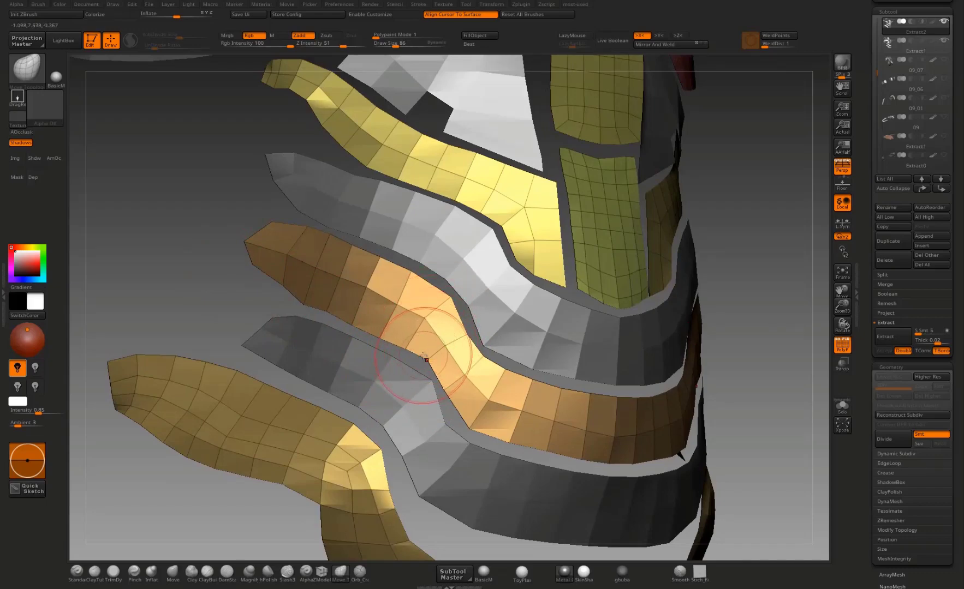
mouse_move(730, 323)
left_mouse_down()
mouse_move(770, 322)
mouse_move(758, 316)
left_mouse_up()
Step: Even out the gaps between the stacked waist bands and flanking plates by refining their facing edges on both extracted subtools
left_click(495, 334, "alt")
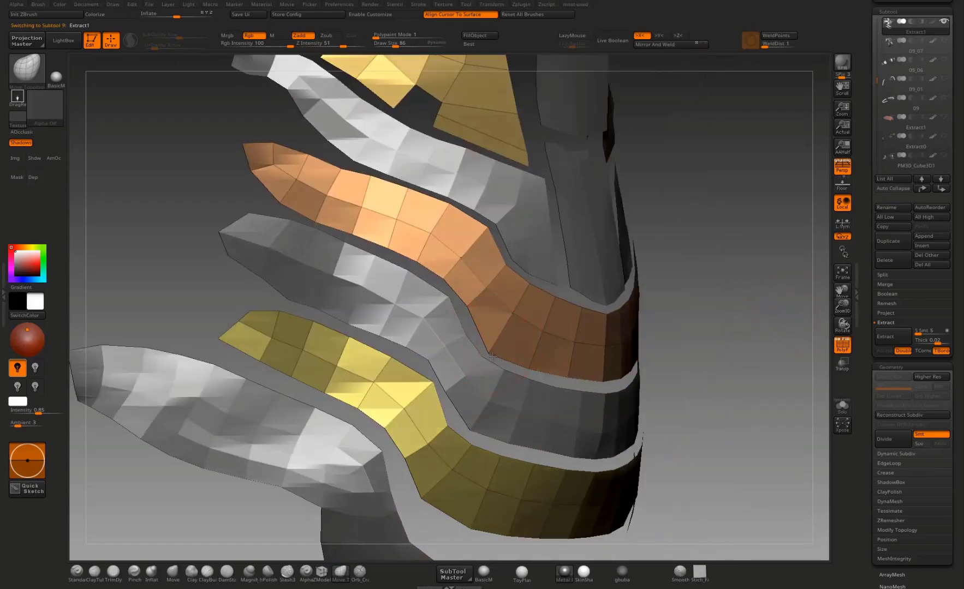
left_click(465, 335, "alt")
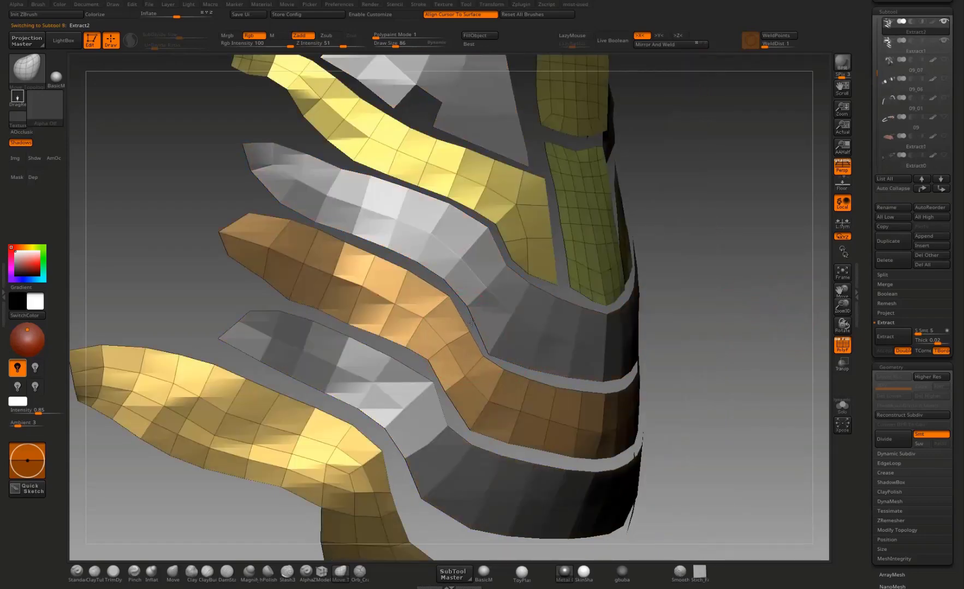
left_click_drag(713, 295, 475, 328)
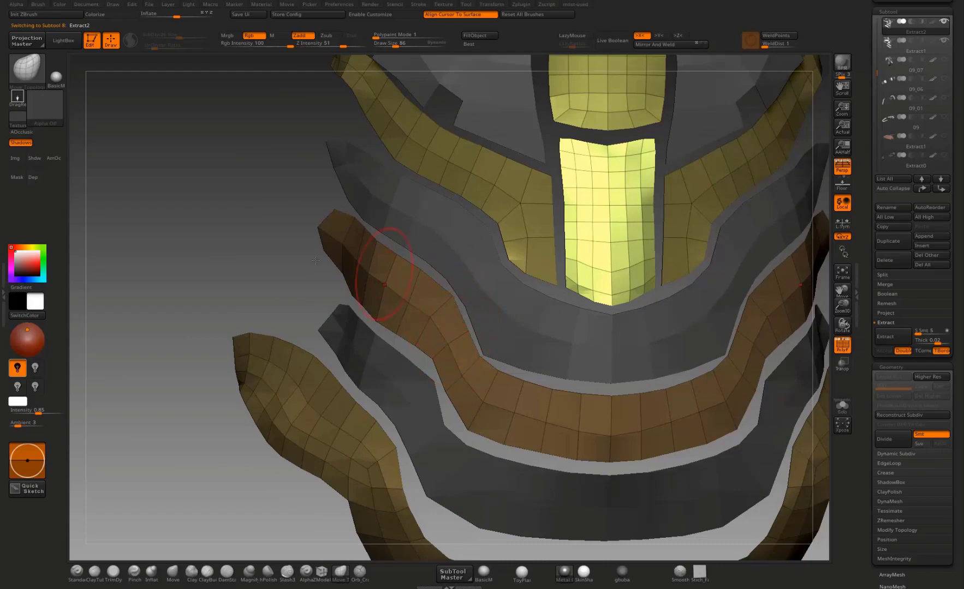
left_click_drag(316, 260, 398, 225)
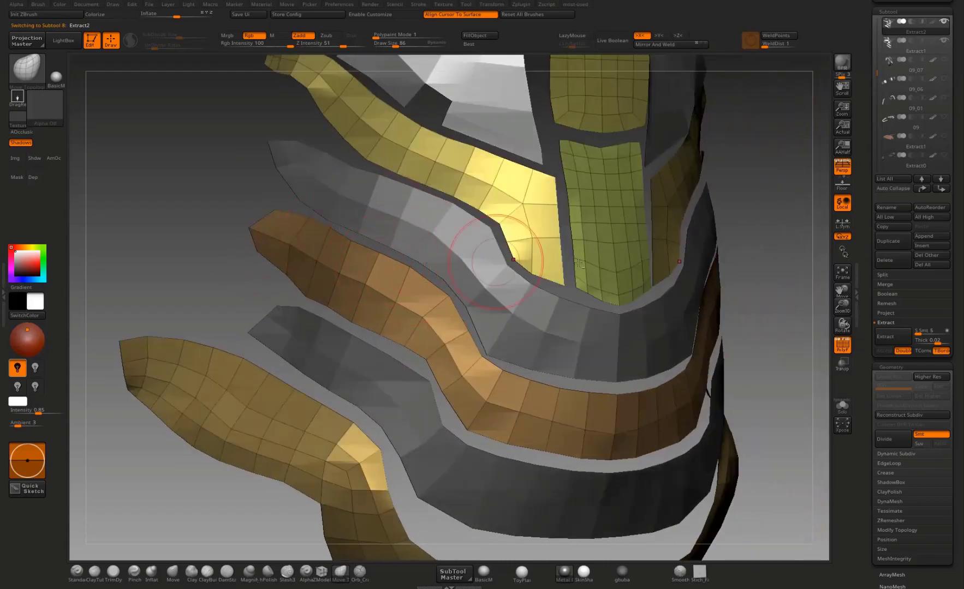
left_click_drag(579, 264, 548, 384)
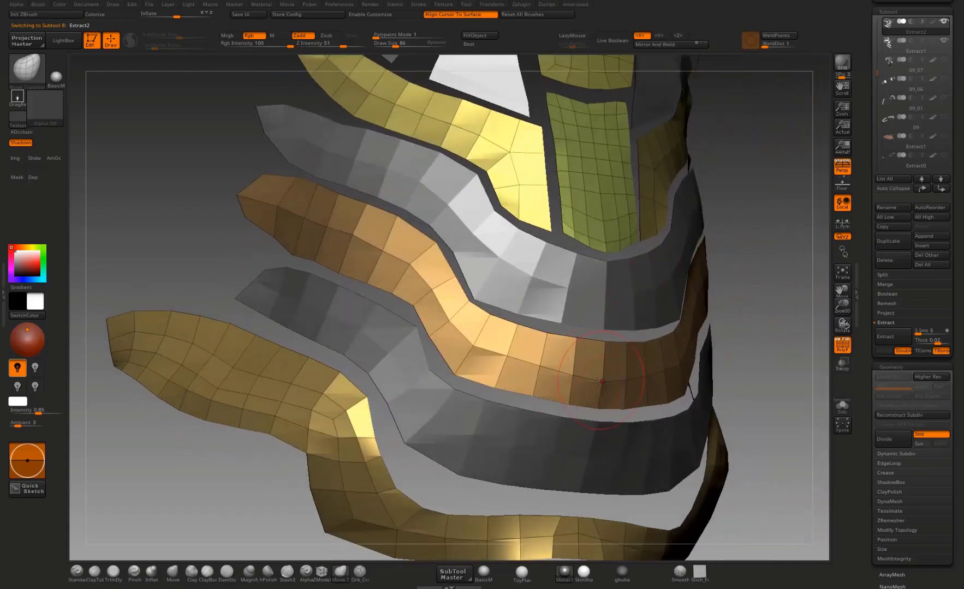
left_click_drag(770, 322, 768, 238, "alt")
left_click_drag(768, 239, 797, 245)
left_click(505, 333, "alt")
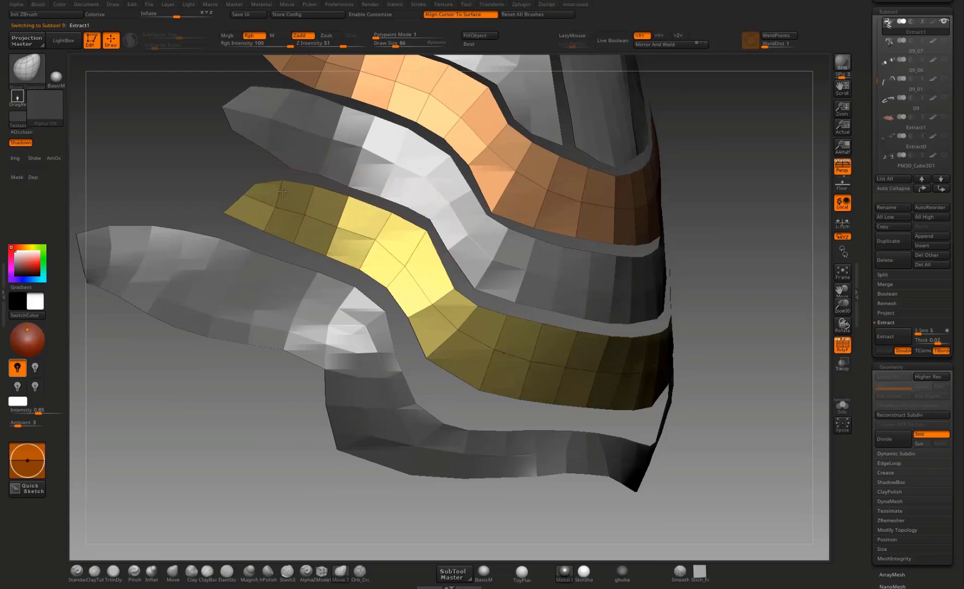
left_click_drag(750, 238, 710, 286)
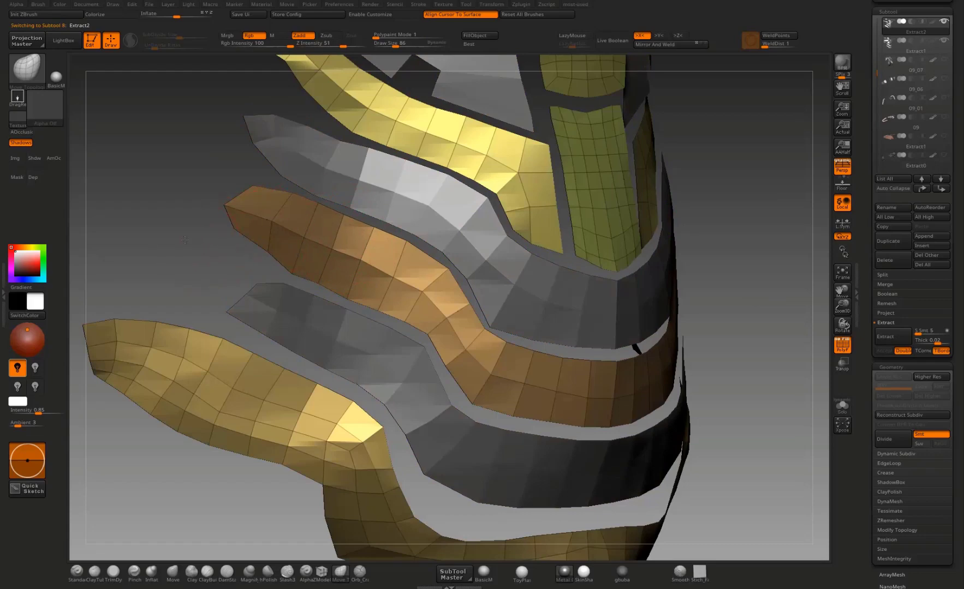
left_click_drag(184, 240, 323, 215)
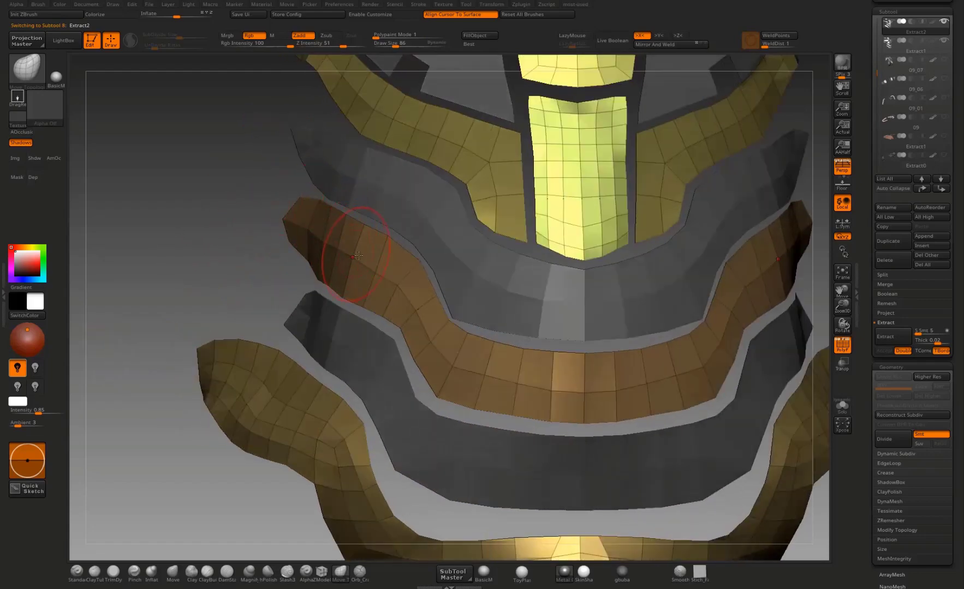
Step: Switch to the Extract1 subtool and adjust the edges and stepped bend of its lower waist band with the Move brush
left_click_drag(253, 292, 251, 279, "alt")
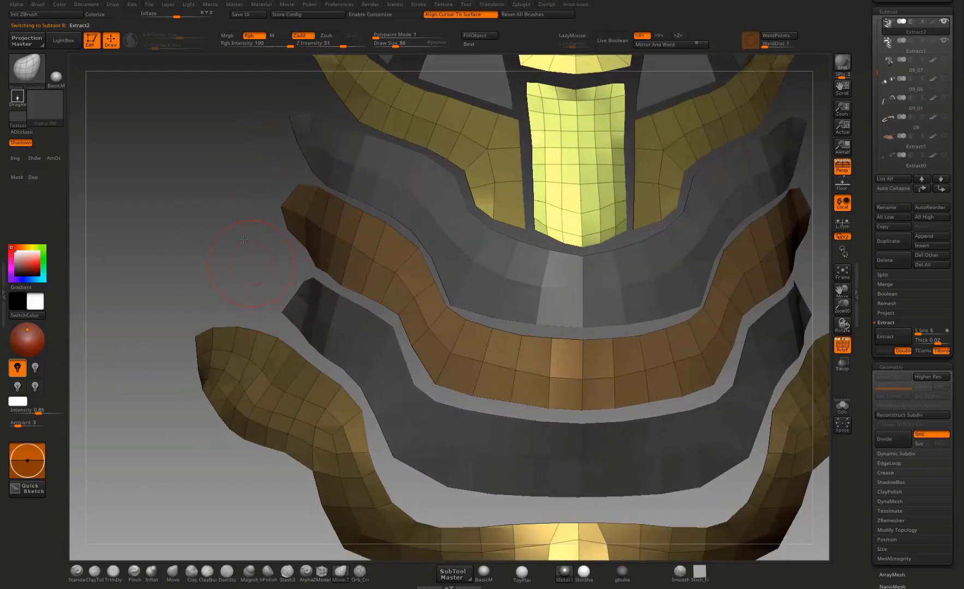
left_click_drag(243, 239, 501, 469)
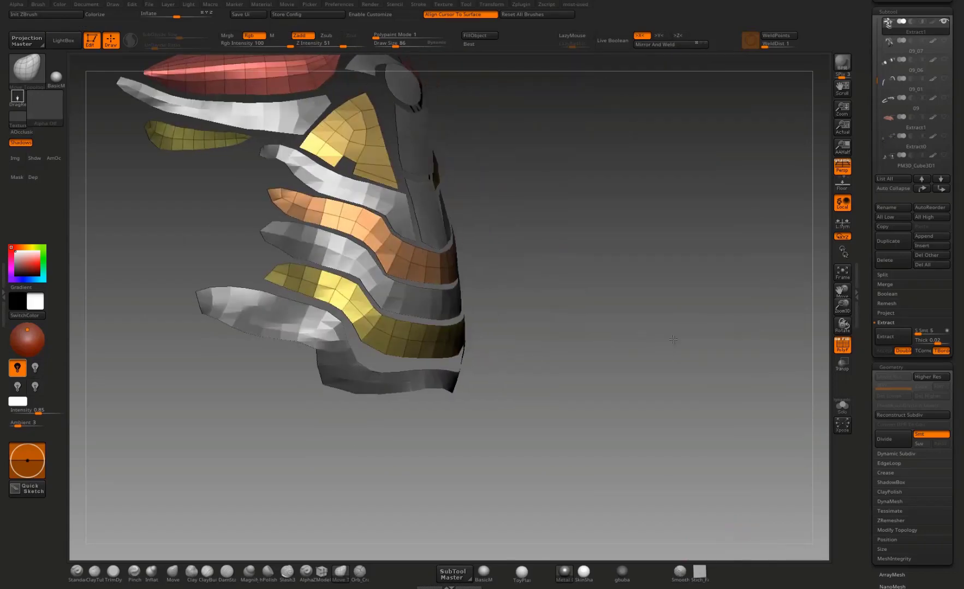
left_click_drag(600, 349, 654, 327)
key("b")
key("m")
key("v")
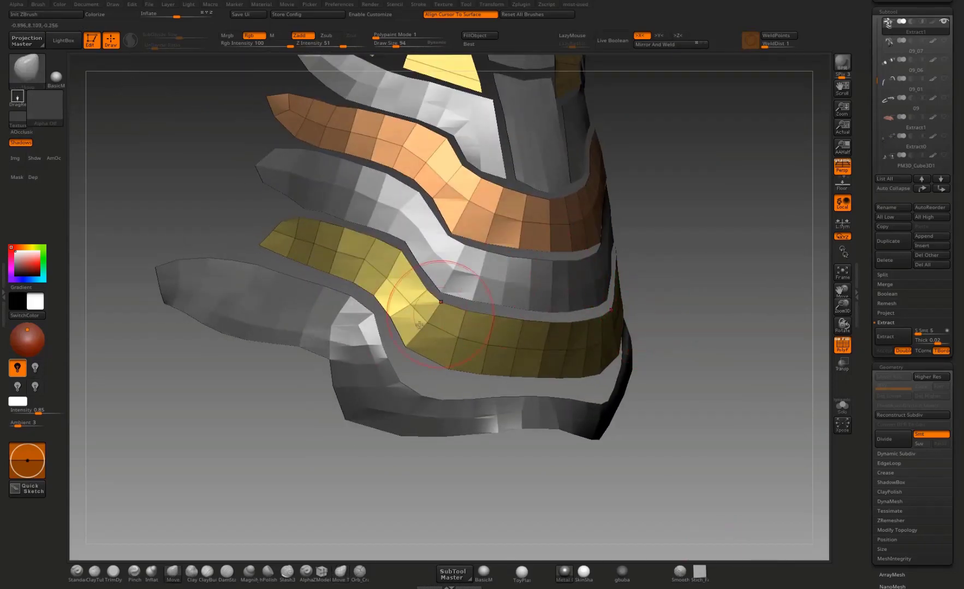
key("ctrl+z")
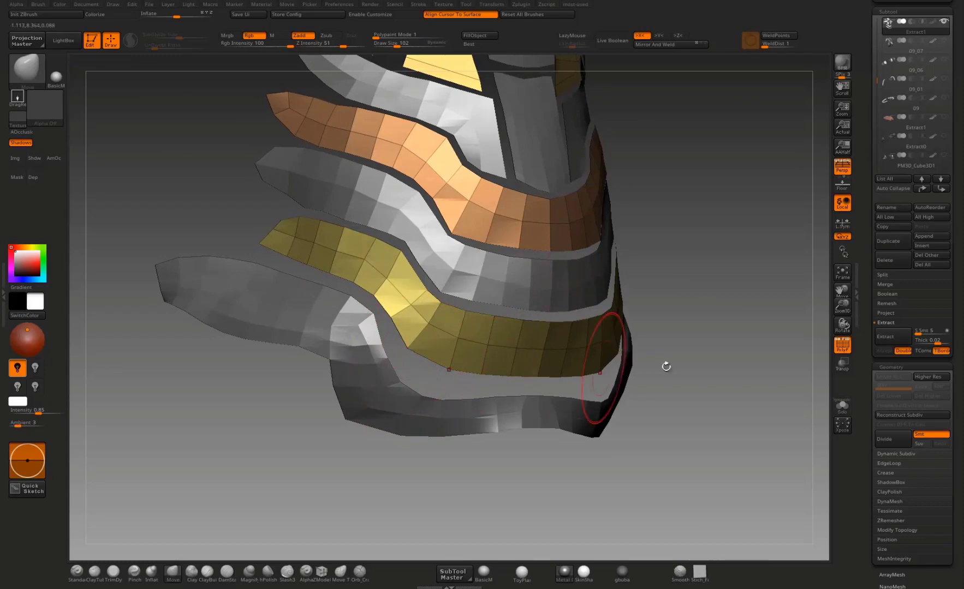
left_click_drag(664, 365, 693, 311, "alt")
left_click_drag(389, 256, 362, 263)
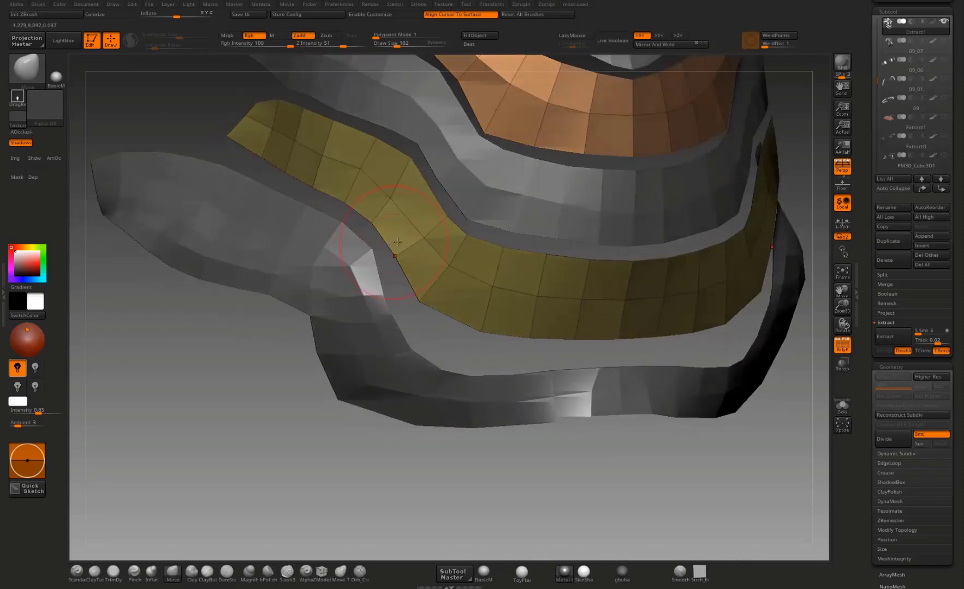
left_click_drag(376, 472, 368, 437)
Step: Switch to the Extract2 subtool and reshape the bottom band's upper edge and inner bend to follow the band above
left_click(399, 407, "alt")
mouse_move(374, 474)
left_mouse_down()
mouse_move(383, 475)
mouse_move(370, 497)
mouse_move(359, 486)
mouse_move(371, 475)
left_mouse_up()
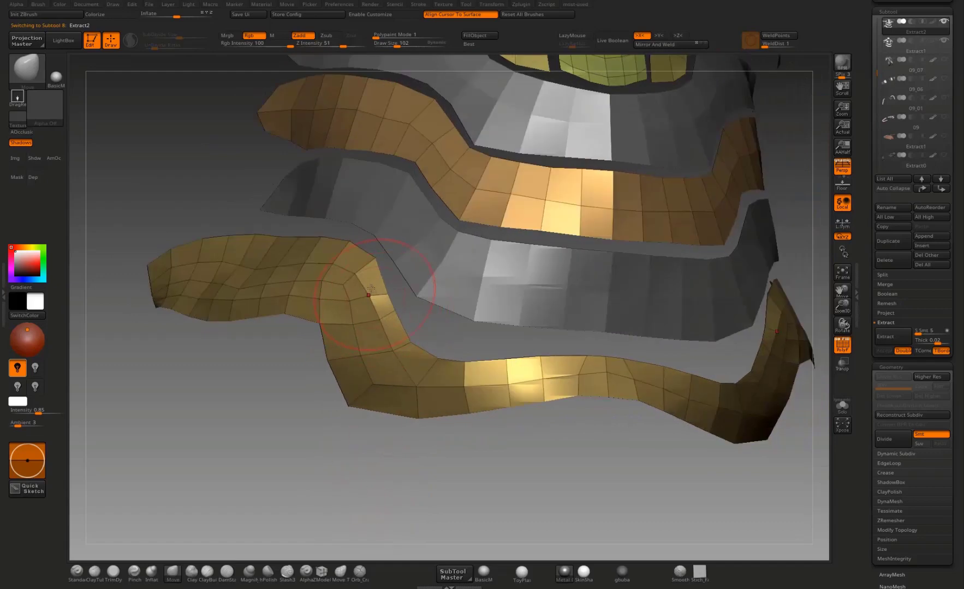
left_click_drag(395, 332, 405, 328)
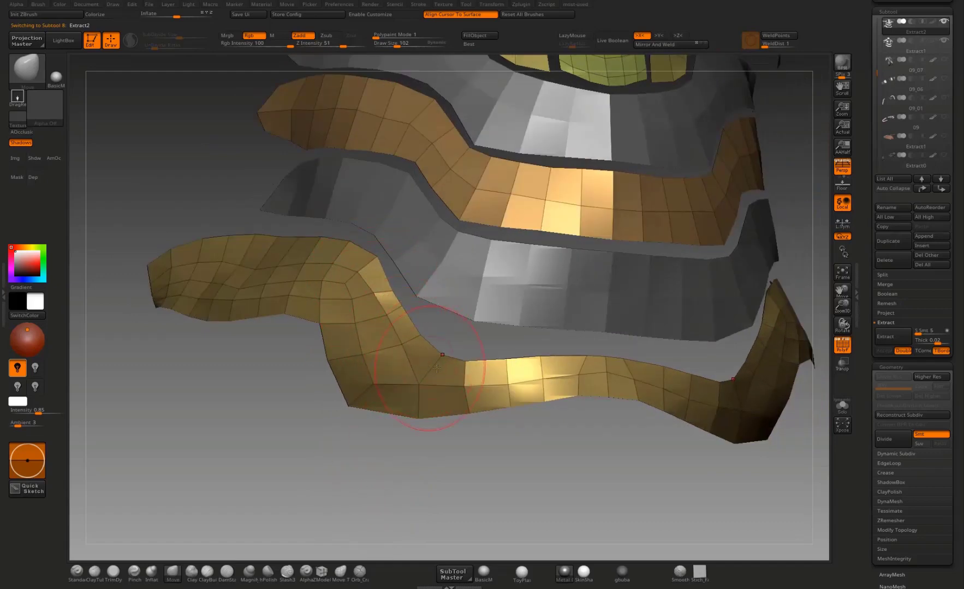
left_click_drag(436, 369, 440, 365)
left_click_drag(501, 449, 499, 482, "alt")
left_click_drag(436, 371, 399, 352)
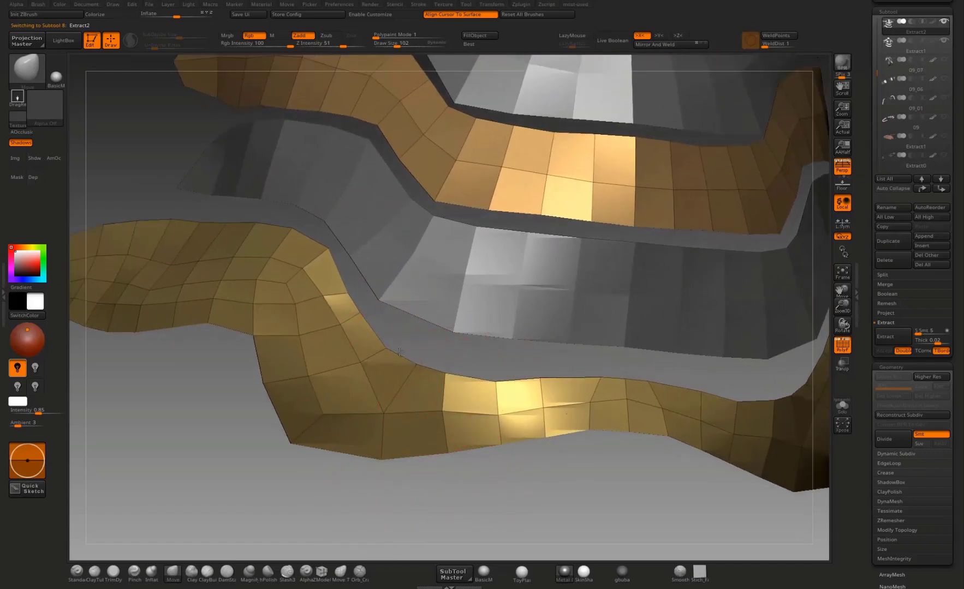
mouse_move(194, 398)
left_mouse_down()
mouse_move(222, 456)
mouse_move(374, 326)
mouse_move(378, 297)
mouse_move(359, 277)
mouse_move(376, 284)
left_mouse_up()
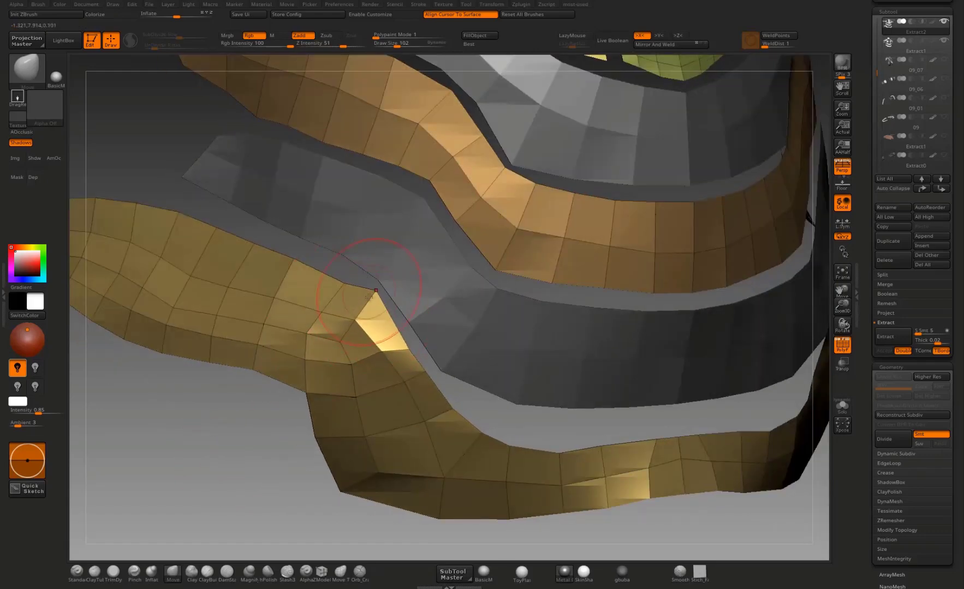
mouse_move(237, 469)
left_mouse_down()
mouse_move(226, 454)
mouse_move(385, 340)
left_mouse_up()
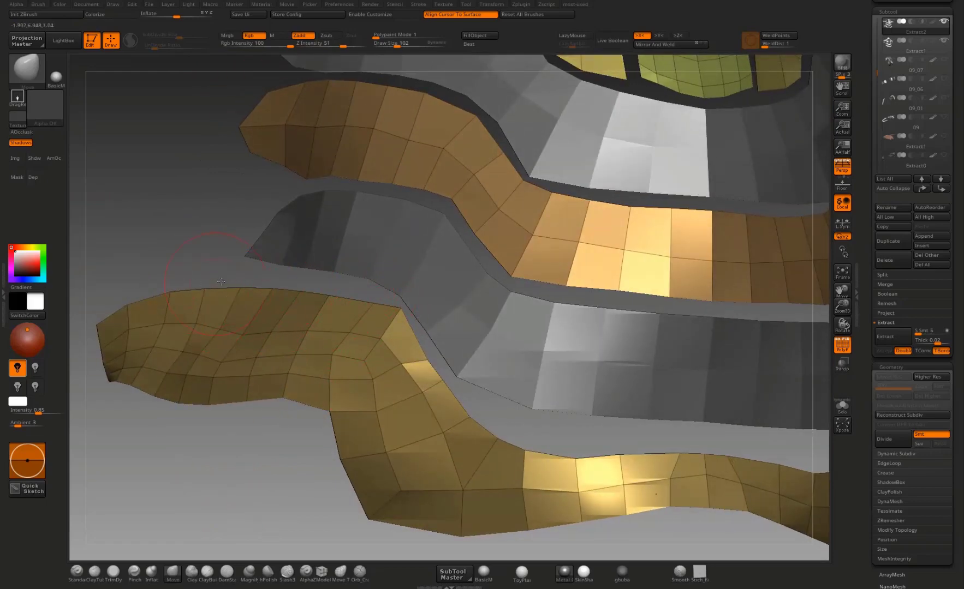
left_click_drag(220, 281, 253, 319)
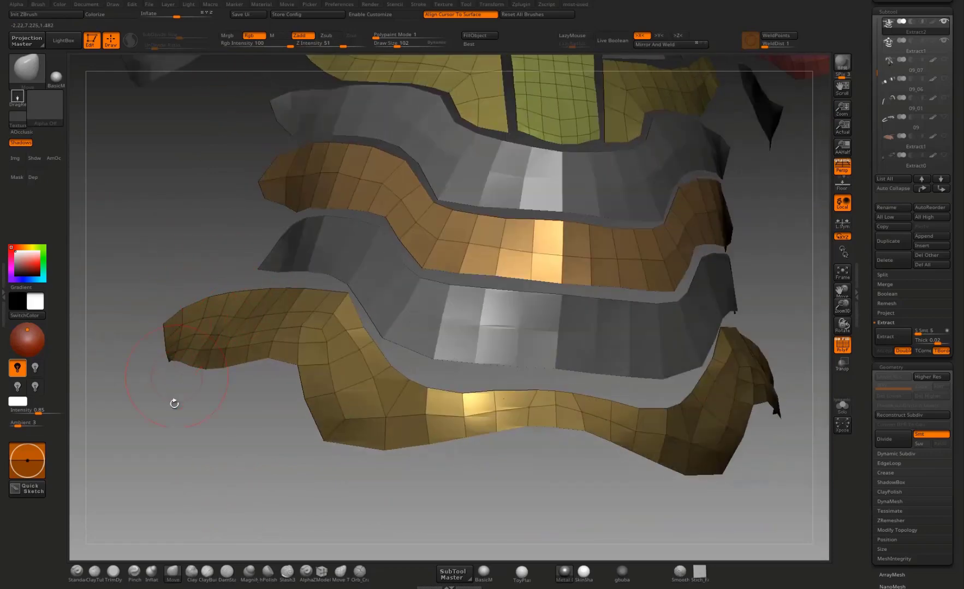
Step: Refine the bottom band's side wing by adjusting its bend, lower edge and pointed outer end
mouse_move(174, 404)
left_mouse_down()
mouse_move(245, 424)
mouse_move(256, 443)
mouse_move(288, 435)
left_mouse_up()
left_click_drag(358, 362, 361, 370)
left_click_drag(291, 419, 333, 437)
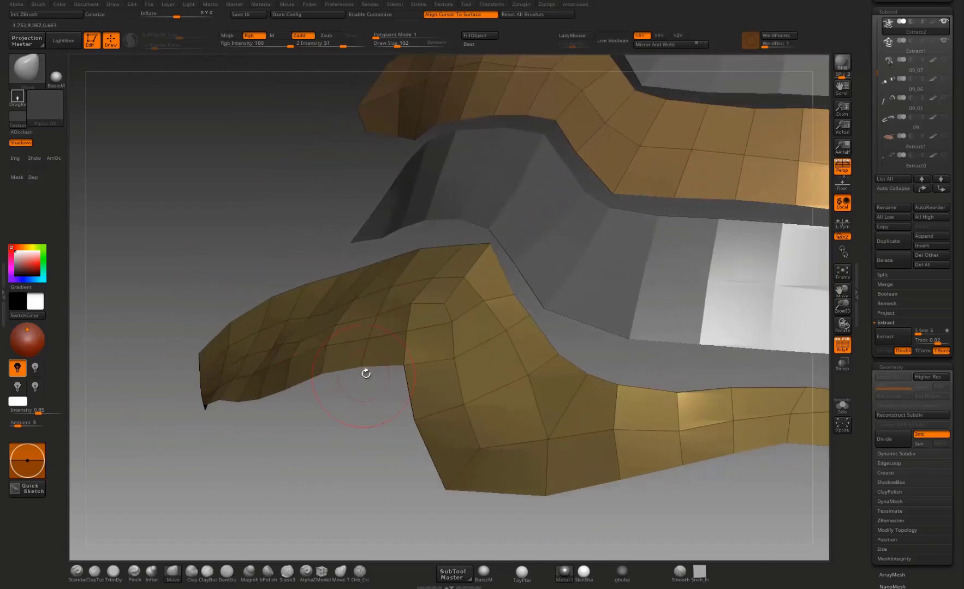
mouse_move(363, 367)
left_mouse_down()
mouse_move(405, 386)
mouse_move(357, 403)
left_mouse_up()
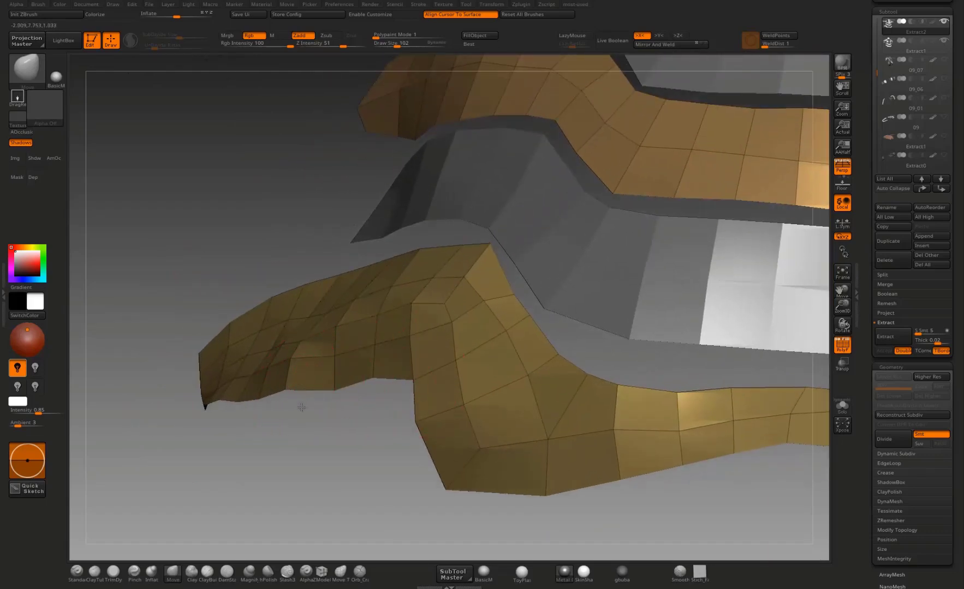
mouse_move(204, 410)
left_mouse_down()
mouse_move(213, 421)
mouse_move(198, 392)
mouse_move(197, 406)
left_mouse_up()
left_click_drag(240, 434, 196, 421)
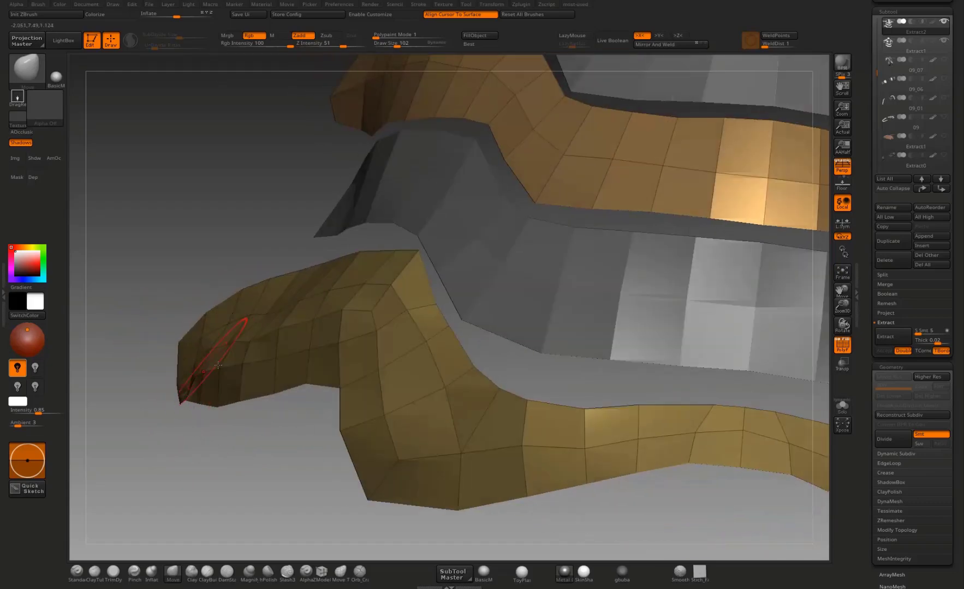
left_click_drag(265, 444, 243, 389, "alt")
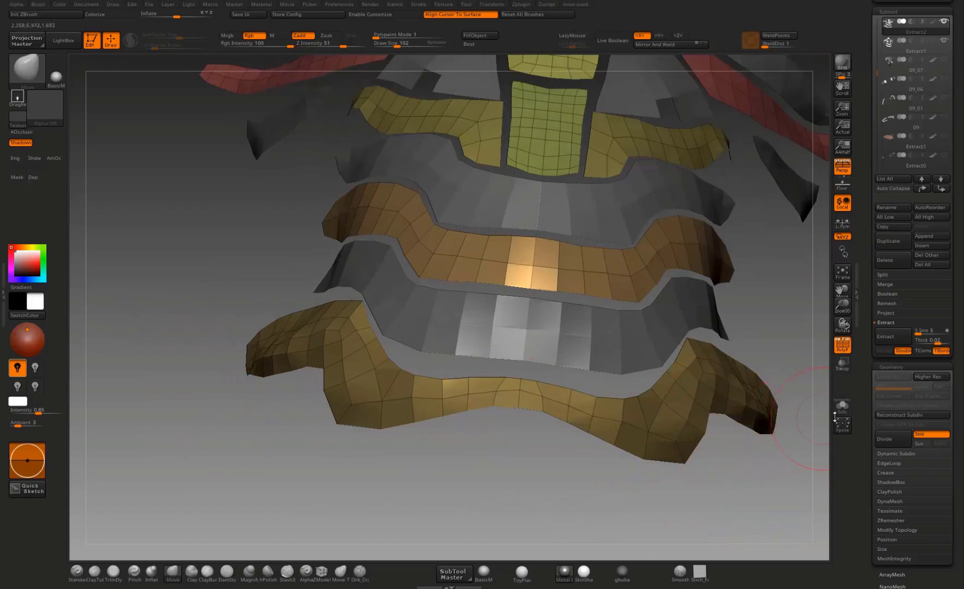
Step: Isolate the 09_07 body subtool without its wireframe and examine the sculpted armor from the front and side
left_click(841, 407)
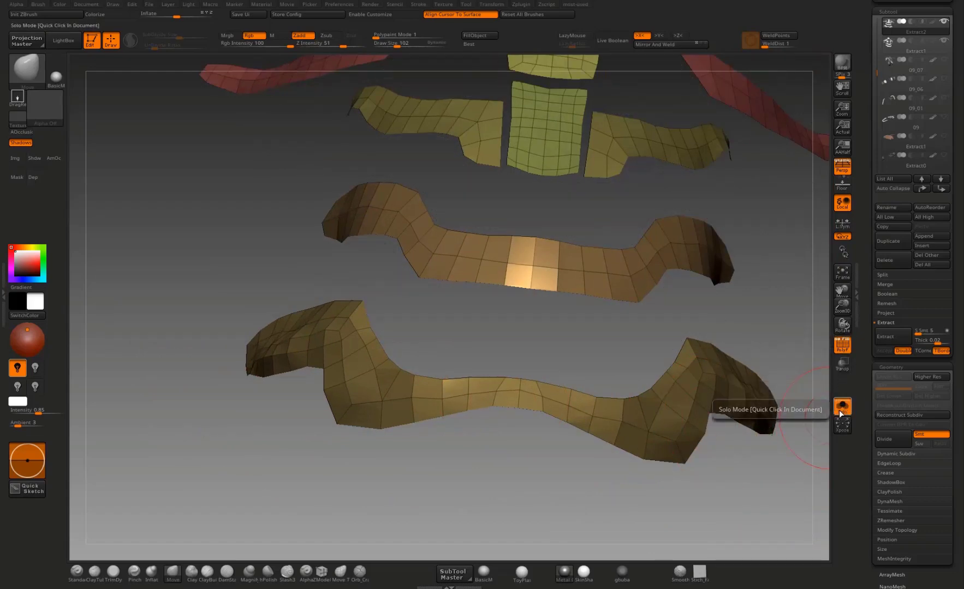
left_click(841, 407)
left_click_drag(860, 365, 868, 441)
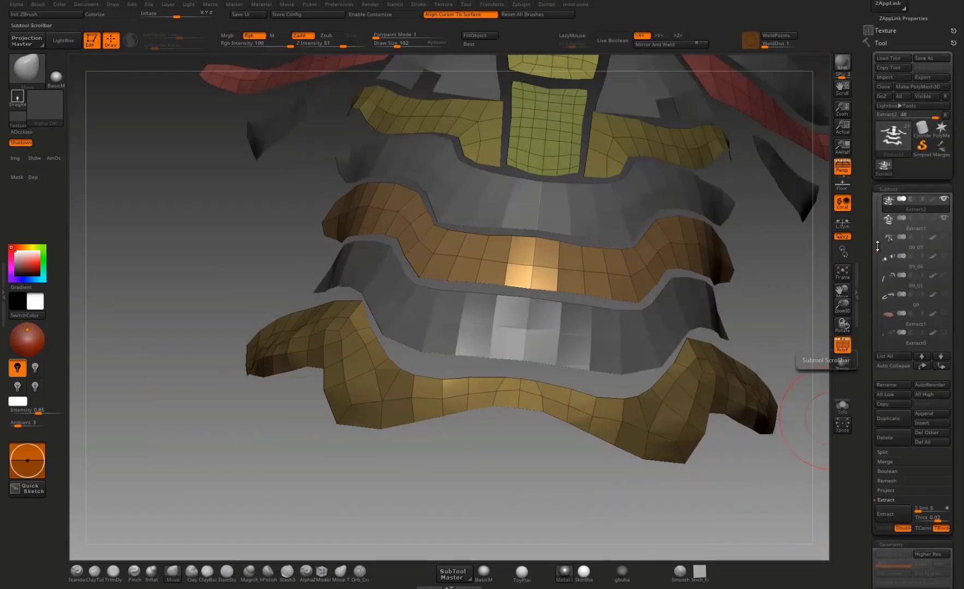
left_click_drag(878, 249, 879, 233)
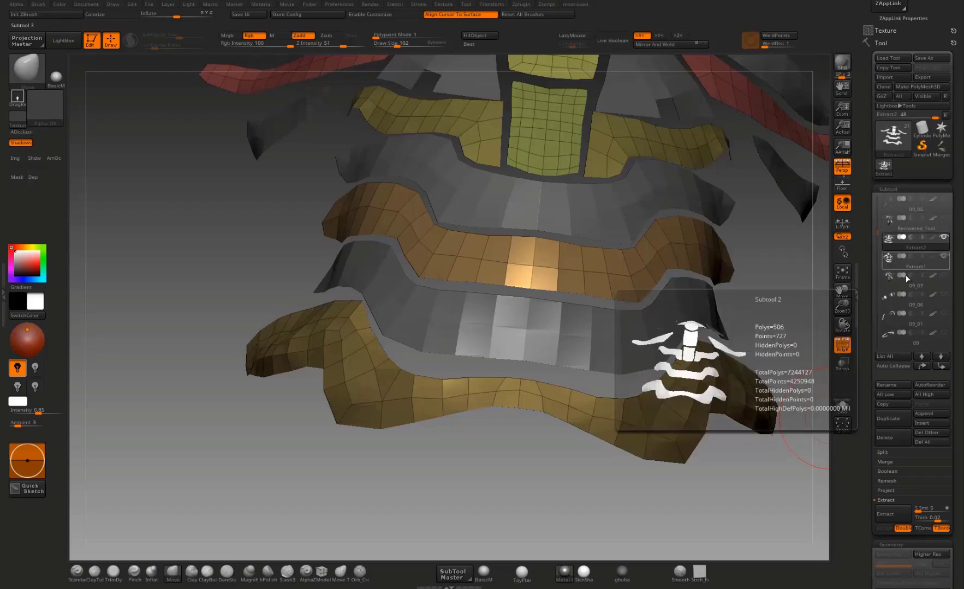
mouse_move(895, 281)
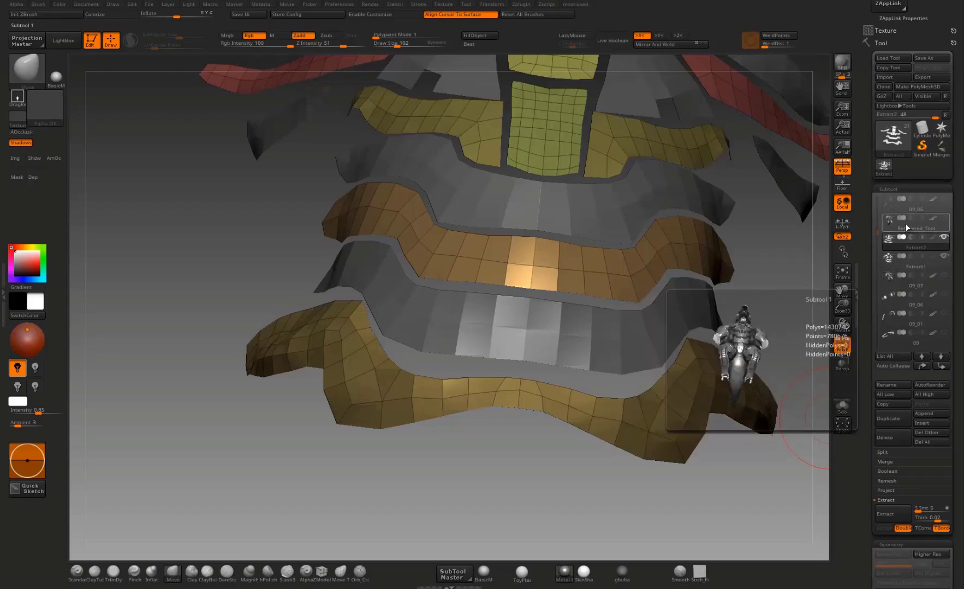
left_click(895, 281)
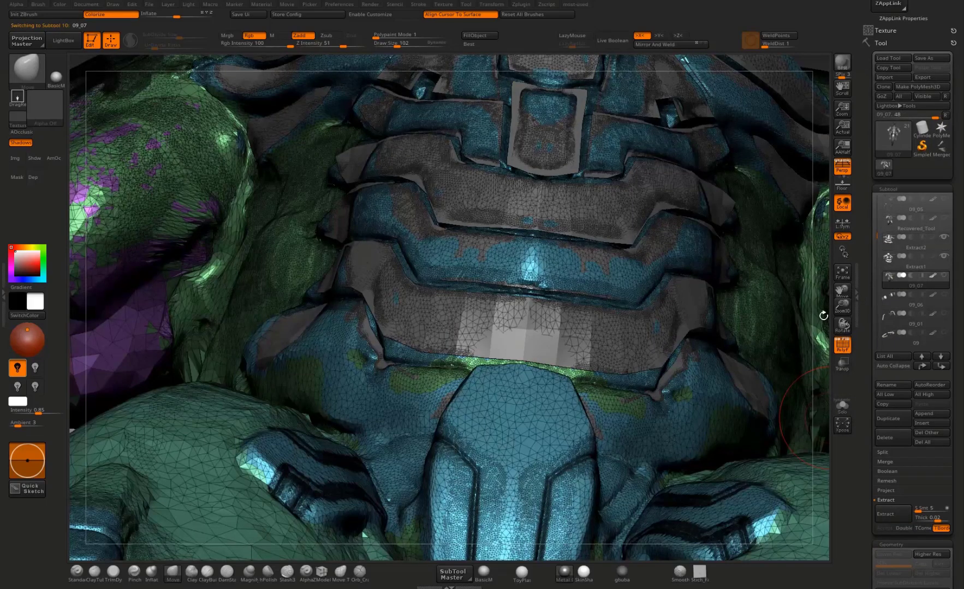
key("f")
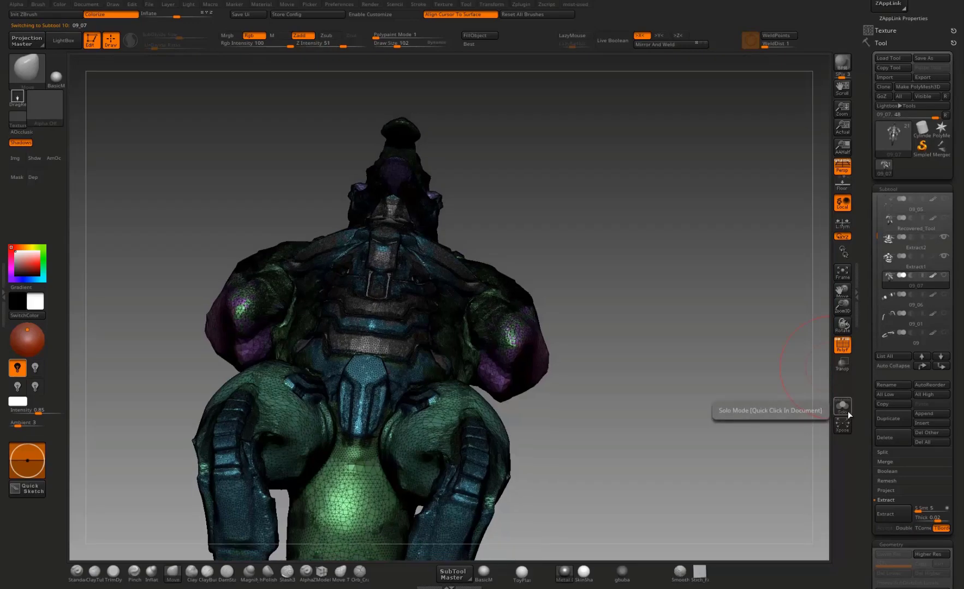
left_click(846, 409)
left_click_drag(704, 363, 815, 386)
left_click(846, 348)
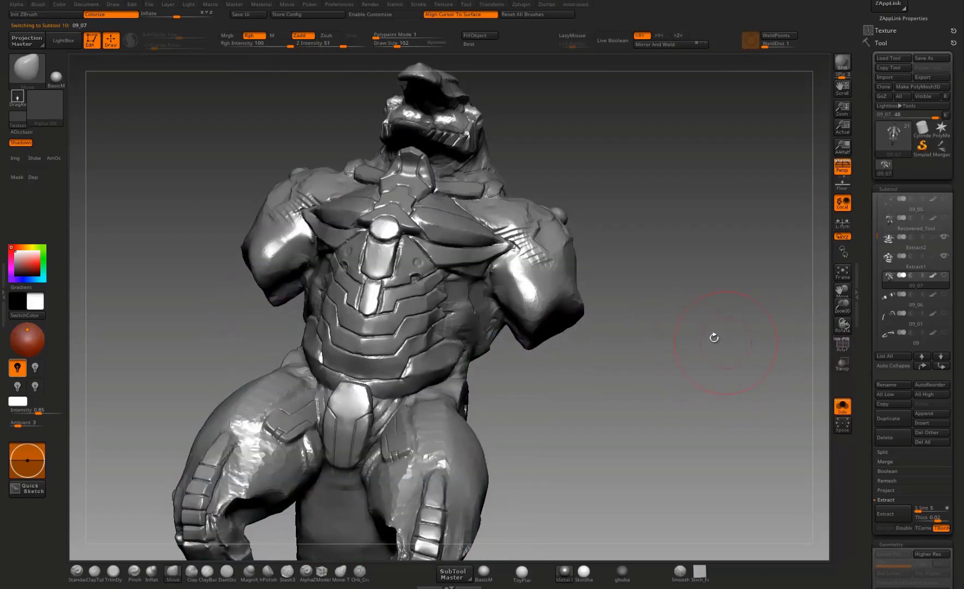
left_click_drag(714, 338, 626, 291)
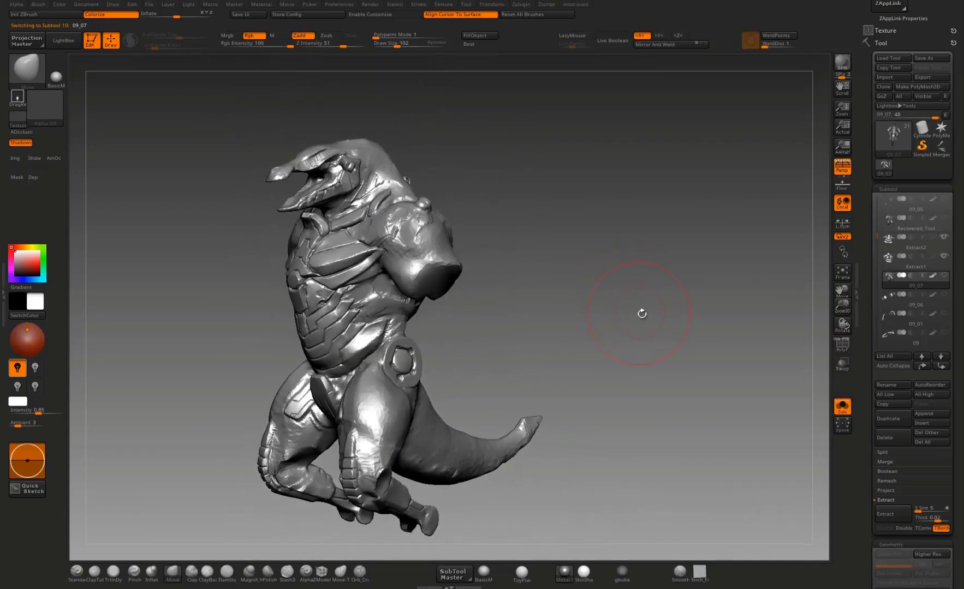
Step: Compare 09_07 with the Recovered_Tool subtool, then delete 09_07 and turn off Solo mode
left_click(893, 228)
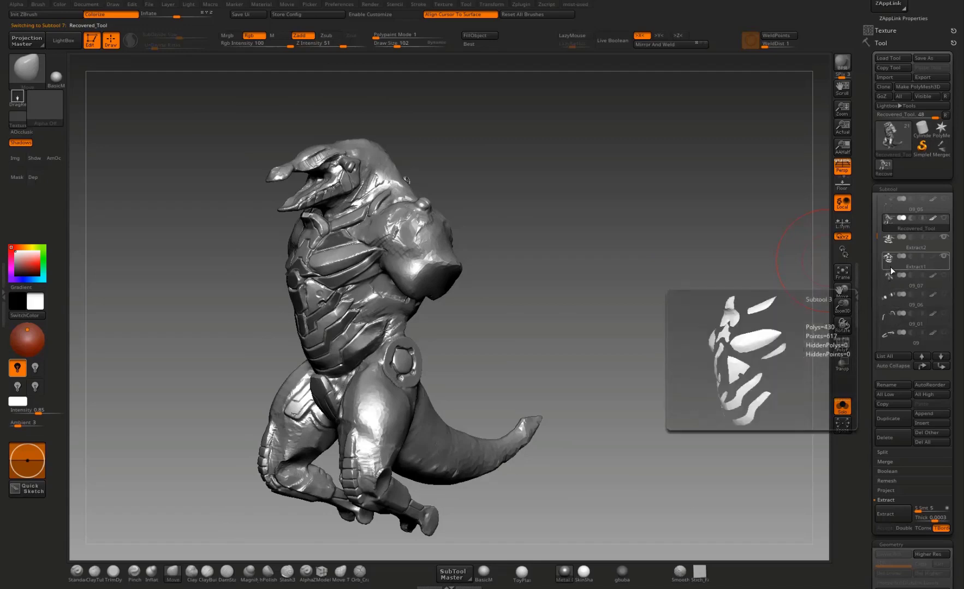
left_click(895, 284)
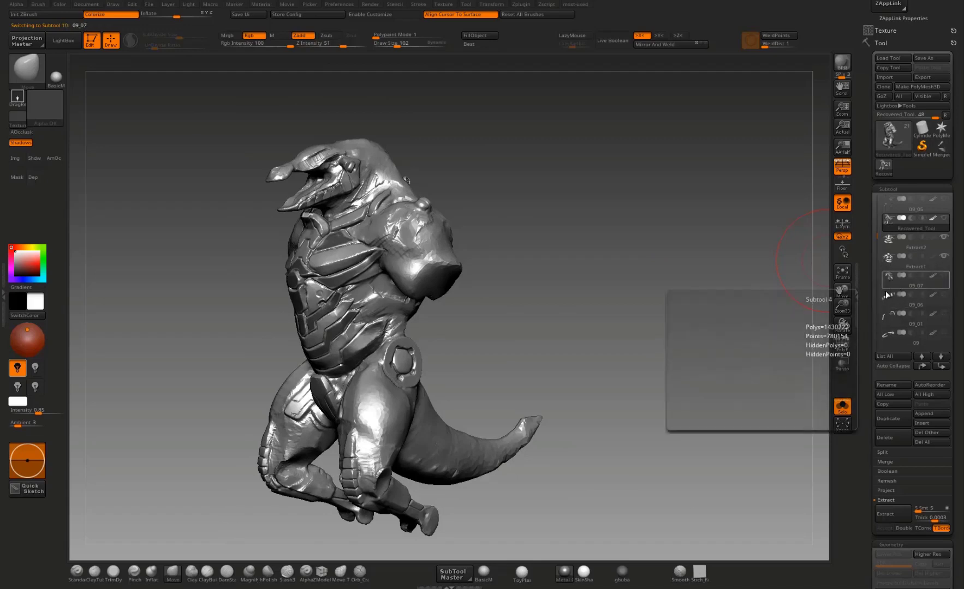
left_click(895, 438)
left_click(918, 458)
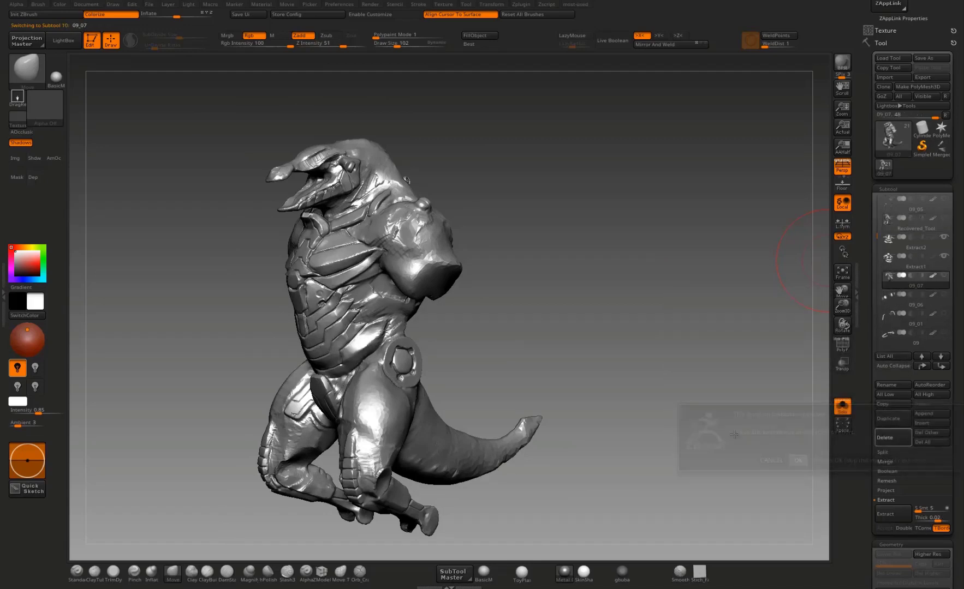
left_click(842, 406)
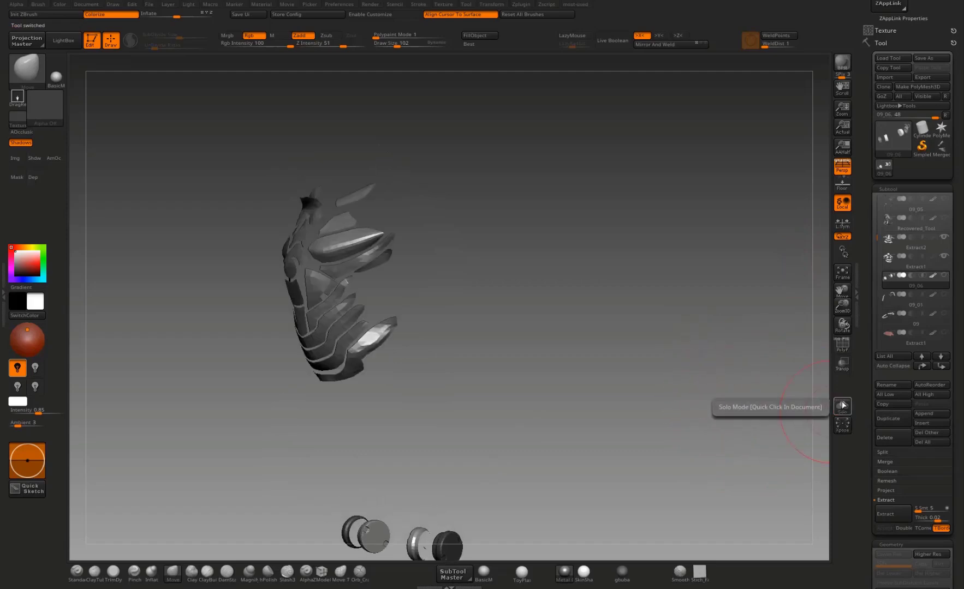
Step: Show the Recovered_Tool body beneath the extracted plates, then make Extract1 active with the polygon wireframe displayed
left_click(885, 227)
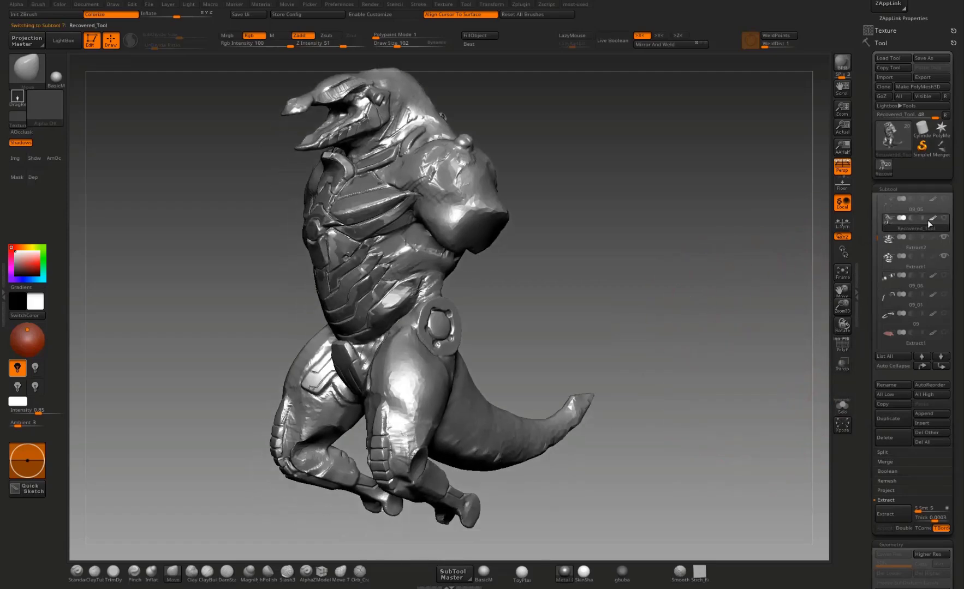
left_click_drag(734, 306, 780, 289)
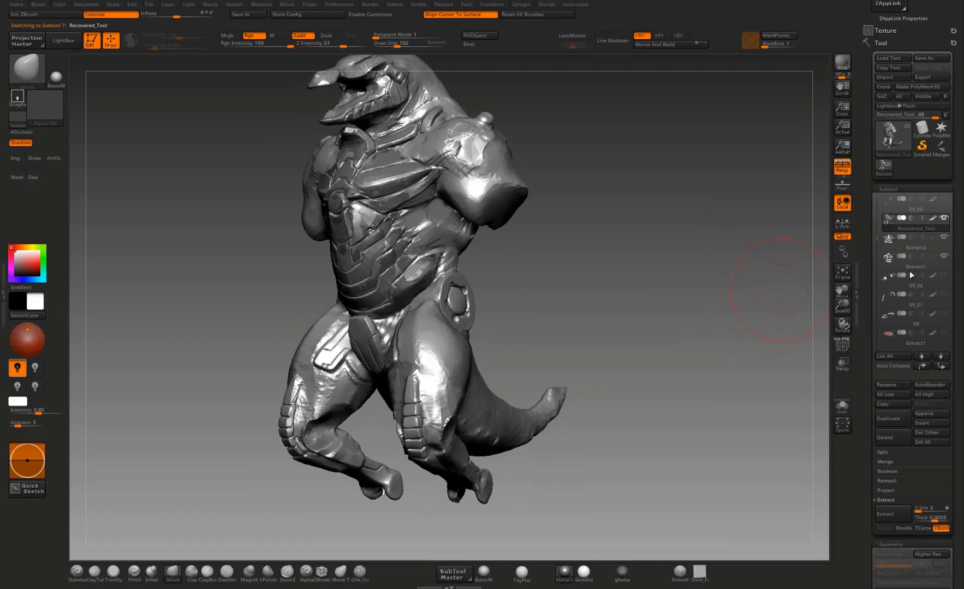
left_click(942, 263)
left_click_drag(672, 344, 682, 382)
left_click(845, 348)
left_click_drag(775, 296, 318, 273)
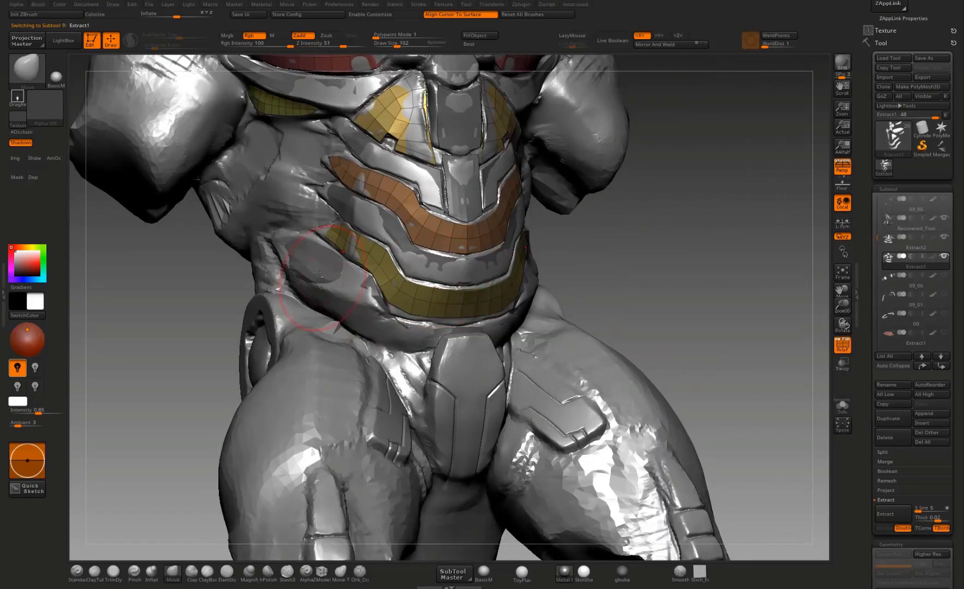
Step: Switch to the Extract2 subtool and inflate its plates slightly so they sit above the body surface
left_click(320, 264, "alt")
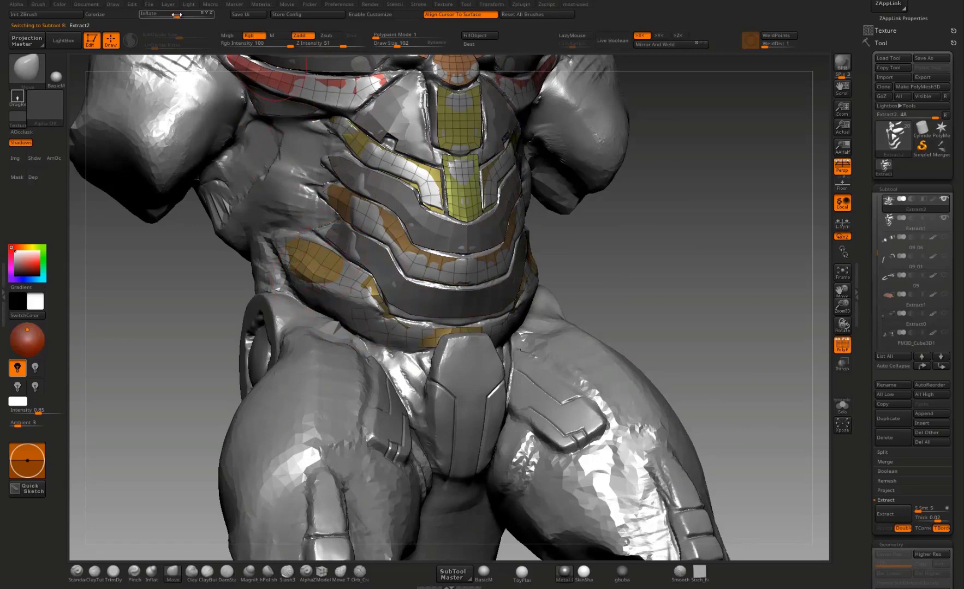
left_click_drag(177, 14, 181, 16)
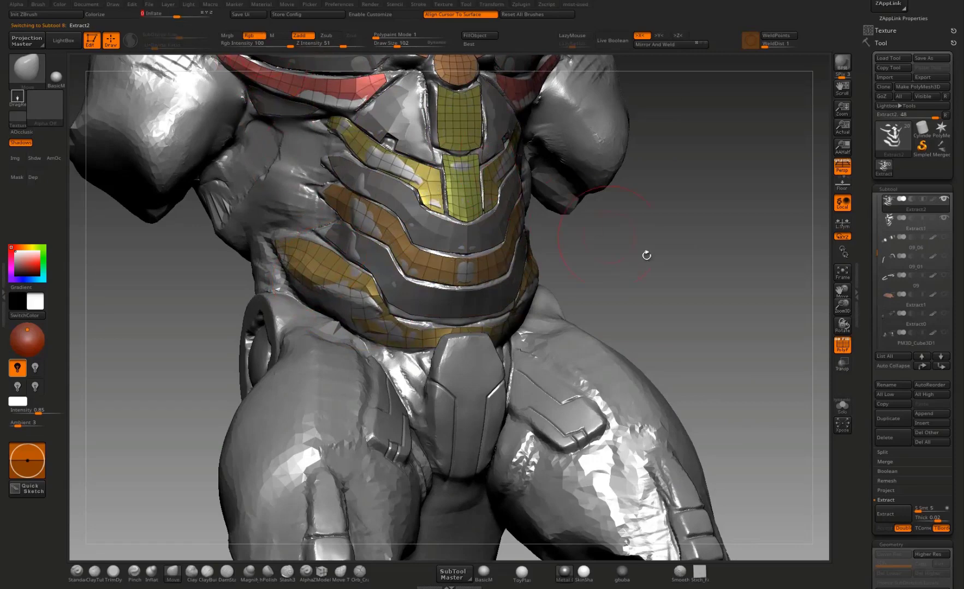
left_click_drag(646, 255, 657, 314, "alt")
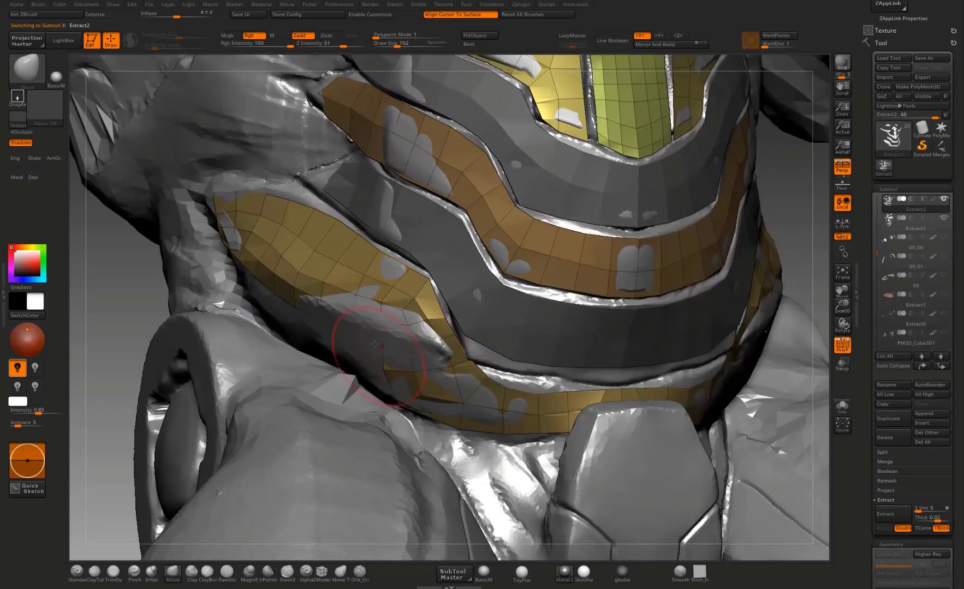
Step: Reshape the bottom band's side wing over the body sculpt, pulling its surface and lower edge to match the sculpted plate
mouse_move(108, 361)
left_mouse_down()
mouse_move(82, 356)
mouse_move(79, 337)
left_mouse_up()
mouse_move(371, 328)
left_mouse_down()
mouse_move(362, 340)
mouse_move(370, 350)
mouse_move(355, 361)
left_mouse_up()
left_click_drag(347, 318, 308, 317)
left_click_drag(168, 338, 315, 322)
left_click_drag(357, 323, 290, 329)
left_click_drag(240, 307, 206, 322)
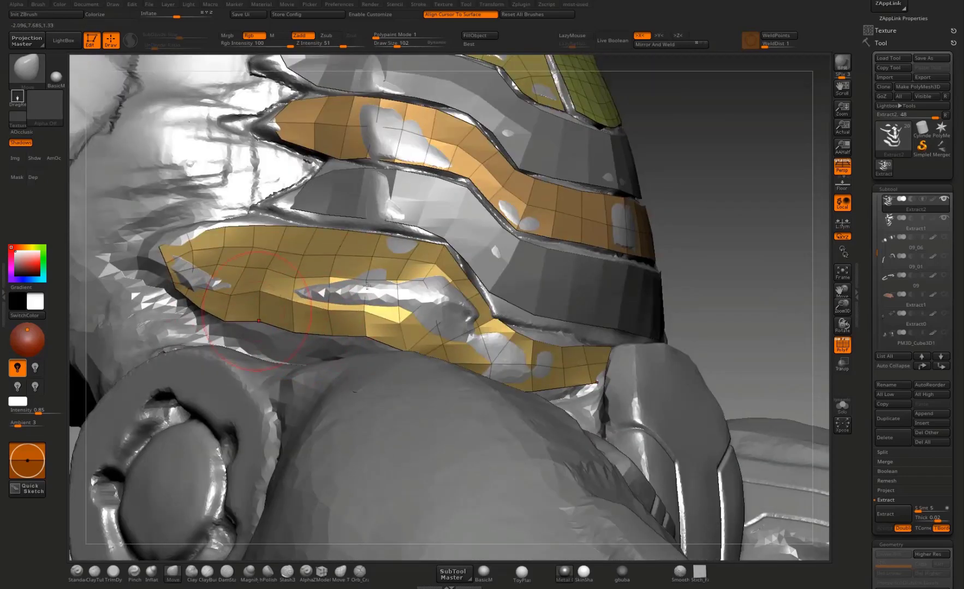
Step: Reduce the brush size to 66 and smooth the surface of the bottom band's side wing in the Extract2 subtool
mouse_move(674, 268)
left_mouse_down()
mouse_move(703, 260)
mouse_move(797, 290)
mouse_move(750, 292)
left_mouse_up()
key("bracketleft")
left_click_drag(252, 279, 210, 283)
key("bracketleft")
mouse_move(280, 285)
left_mouse_down("alt")
mouse_move(268, 287)
mouse_move(292, 315)
mouse_move(318, 282)
left_mouse_up("alt")
left_click_drag(695, 220, 628, 189)
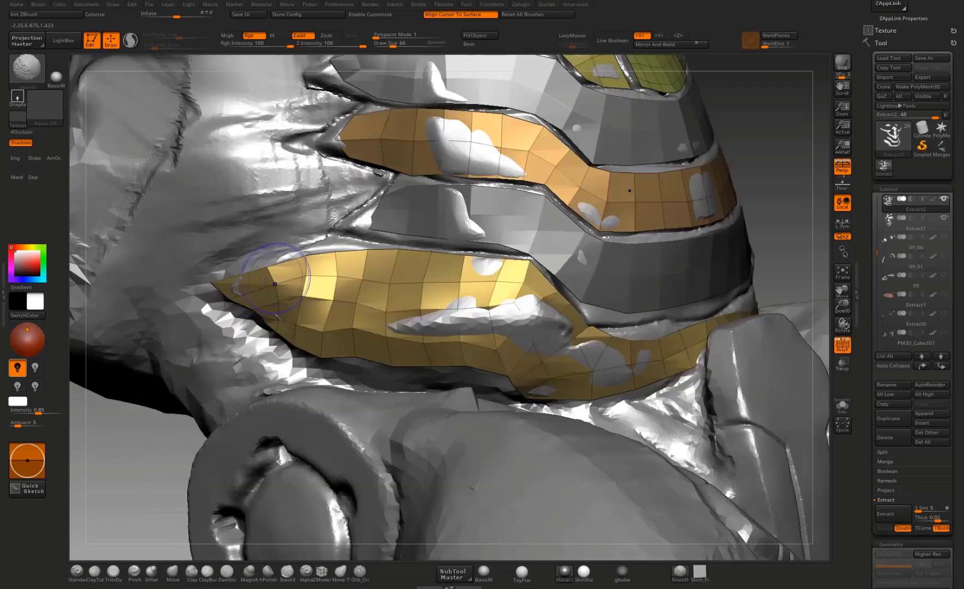
mouse_move(286, 269)
left_mouse_down("shift")
mouse_move(333, 277)
mouse_move(309, 308)
mouse_move(430, 330)
left_mouse_up("shift")
left_click_drag(346, 339, 382, 355)
left_click_drag(457, 350, 482, 362)
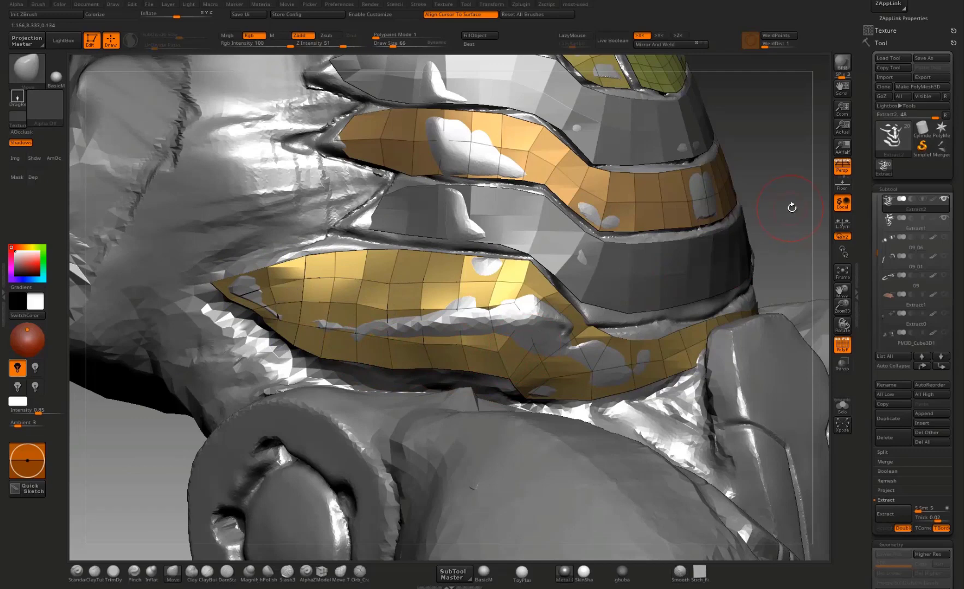
Step: Pull the pointed side end of Extract2's middle band outward to match the sculpted plate's tip
left_click_drag(791, 208, 810, 222)
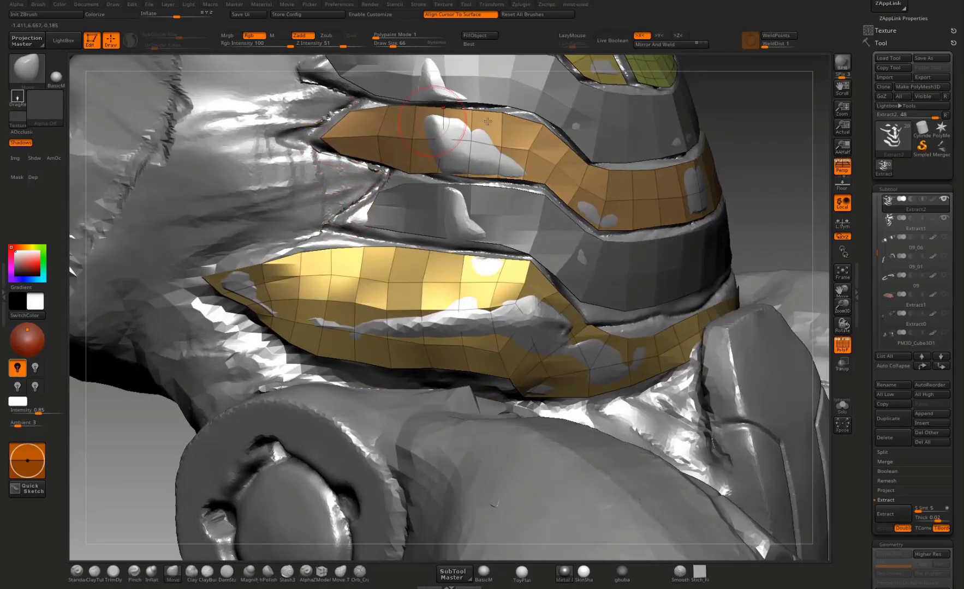
left_click_drag(749, 133, 733, 226)
left_click_drag(372, 226, 398, 212)
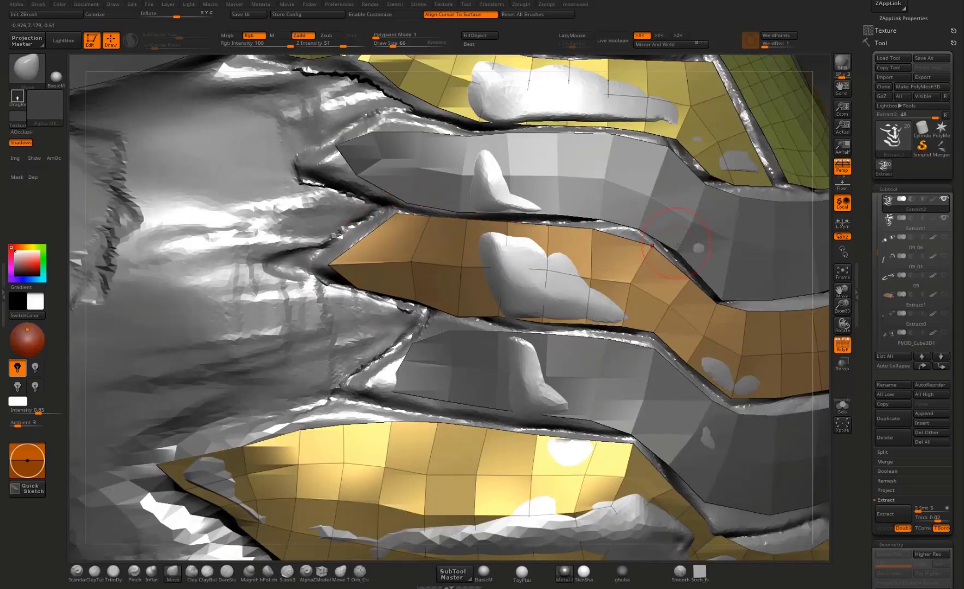
left_click_drag(808, 193, 785, 192)
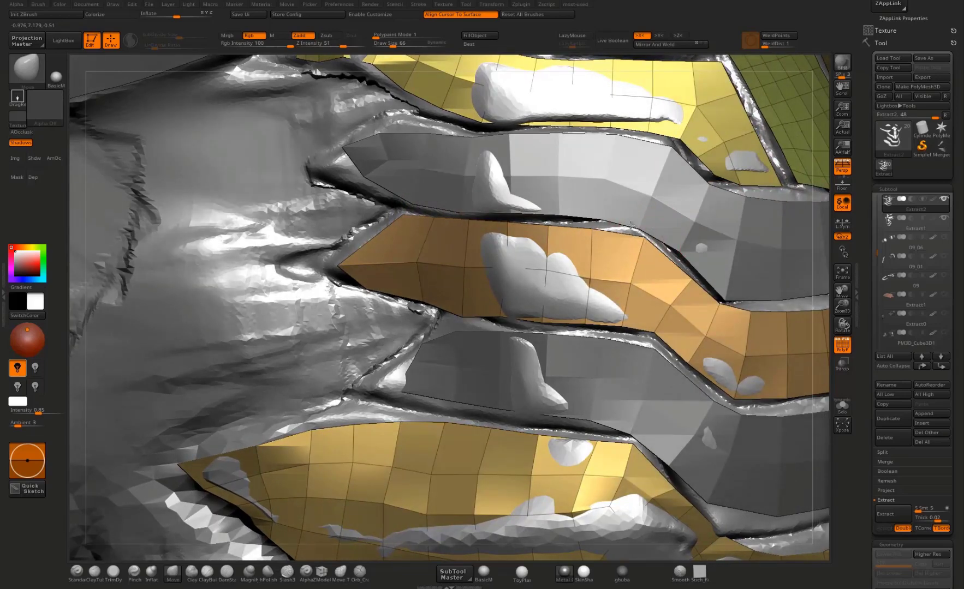
Step: Switch to Extract1 and stretch the upper band's side end into a point, raising its upper corner to the sculpted plate edge
left_click(636, 206, "alt")
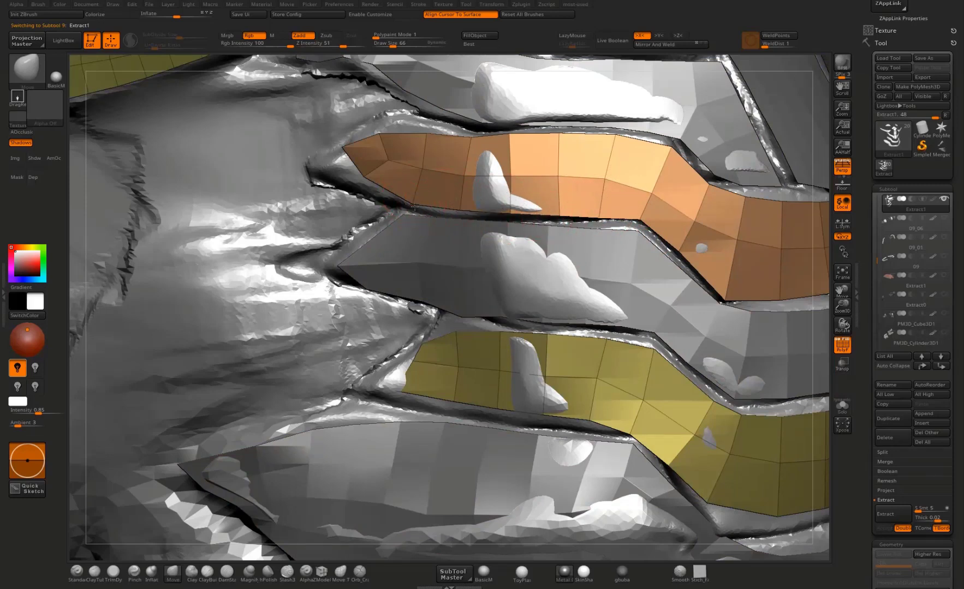
left_click_drag(349, 150, 333, 165)
mouse_move(386, 128)
left_mouse_down()
mouse_move(410, 110)
mouse_move(458, 123)
left_mouse_up()
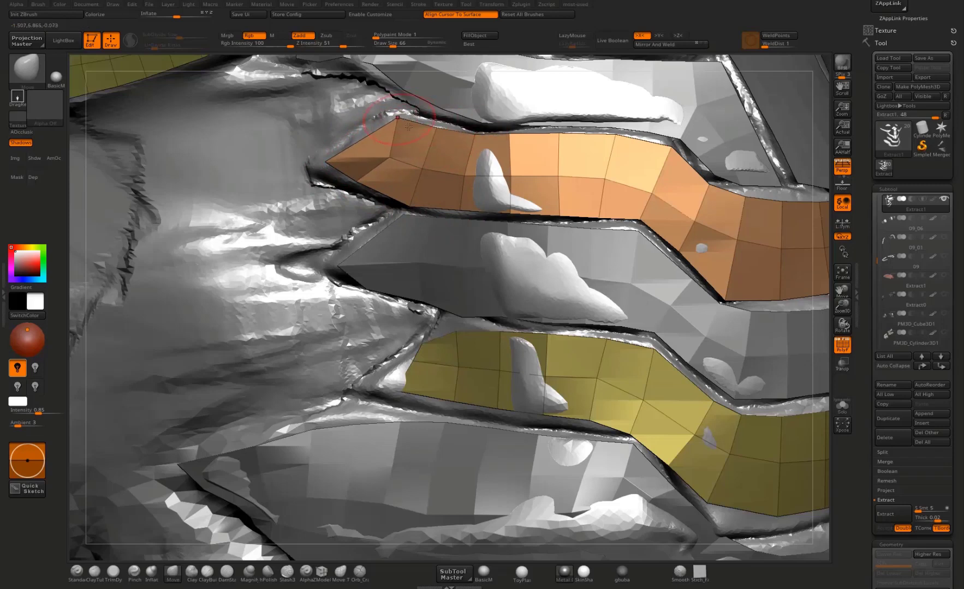
left_click_drag(335, 159, 334, 165)
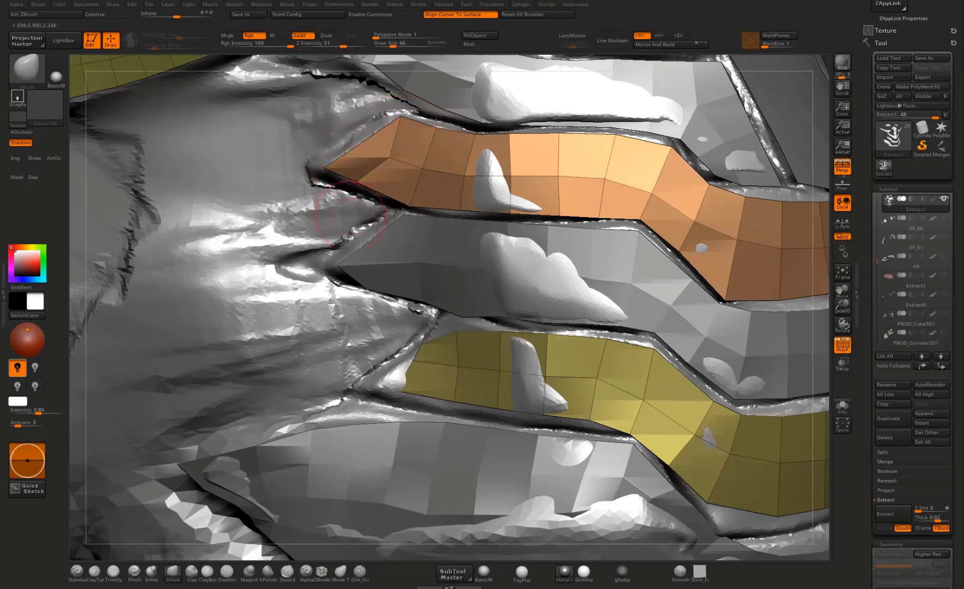
Step: Nudge the lower edge of Extract2's middle band, and extend the side end of Extract1's lower band to the sculpted corner
left_click(385, 285, "alt")
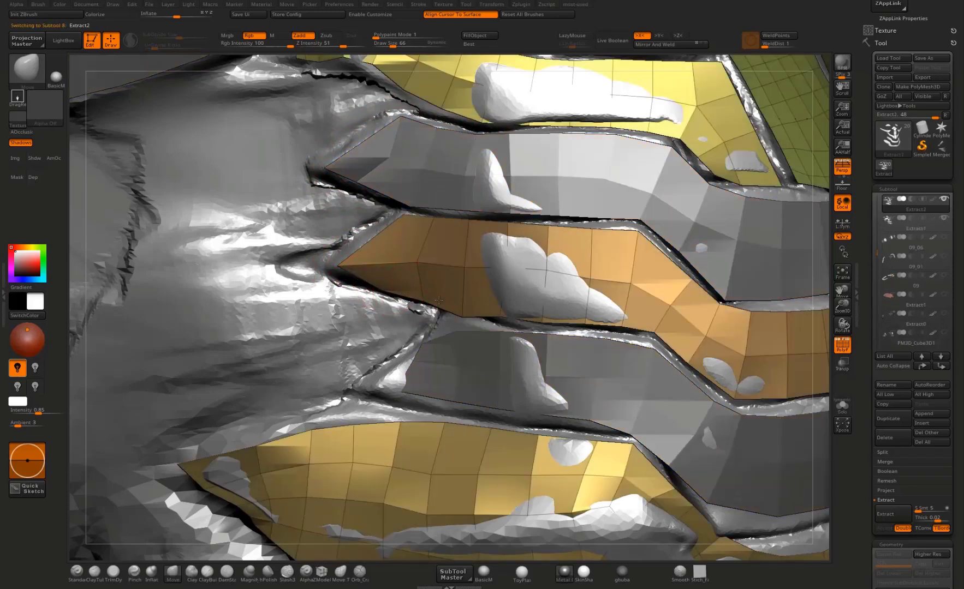
left_click_drag(466, 303, 471, 300)
left_click(469, 349, "alt")
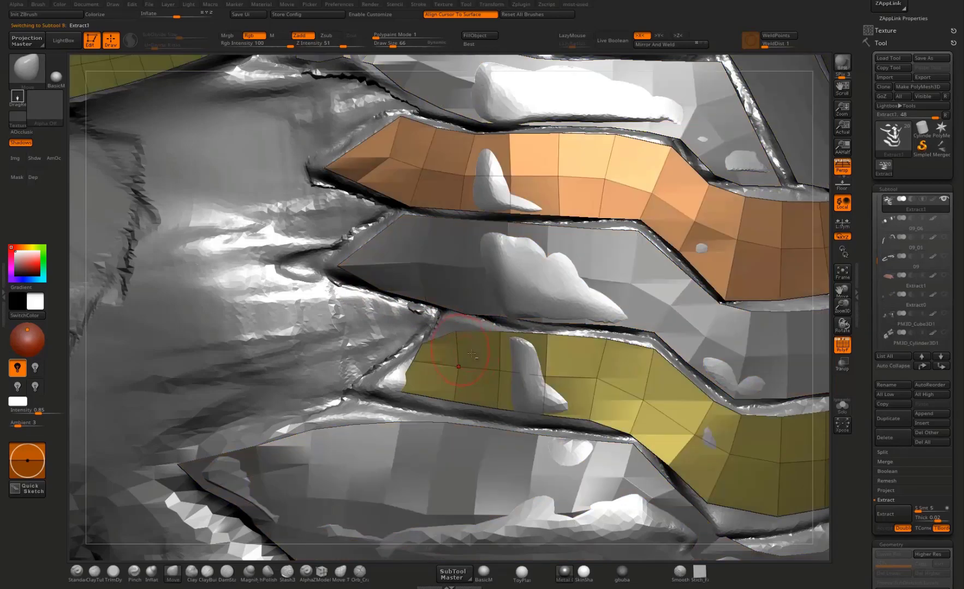
mouse_move(414, 366)
left_mouse_down()
mouse_move(398, 359)
mouse_move(349, 392)
left_mouse_up()
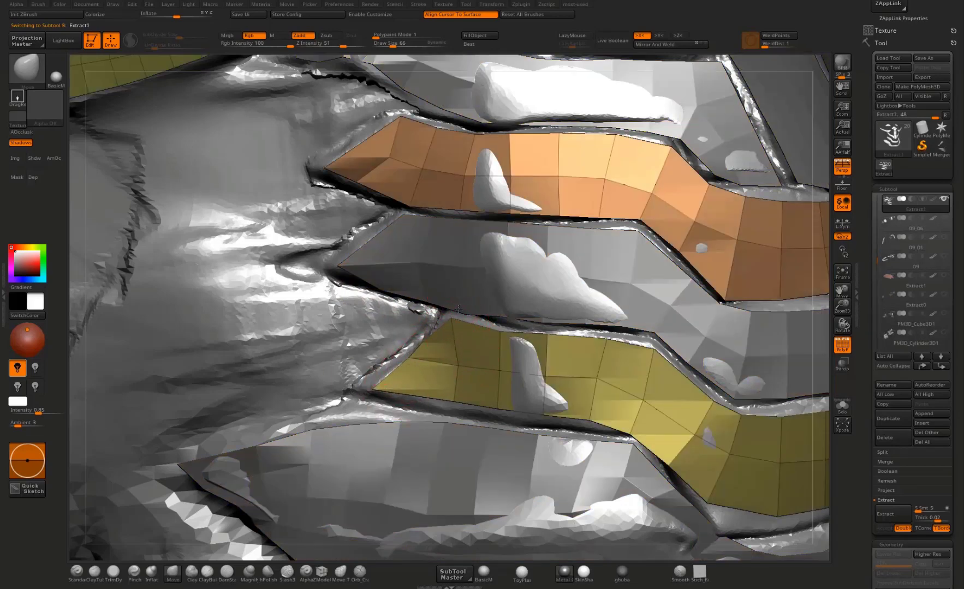
left_click_drag(505, 334, 507, 330)
Step: Pull the lower edge and bend corner of Extract1's lower band down along the sculpted plate's outline
right_click_drag(705, 398, 458, 304, "alt")
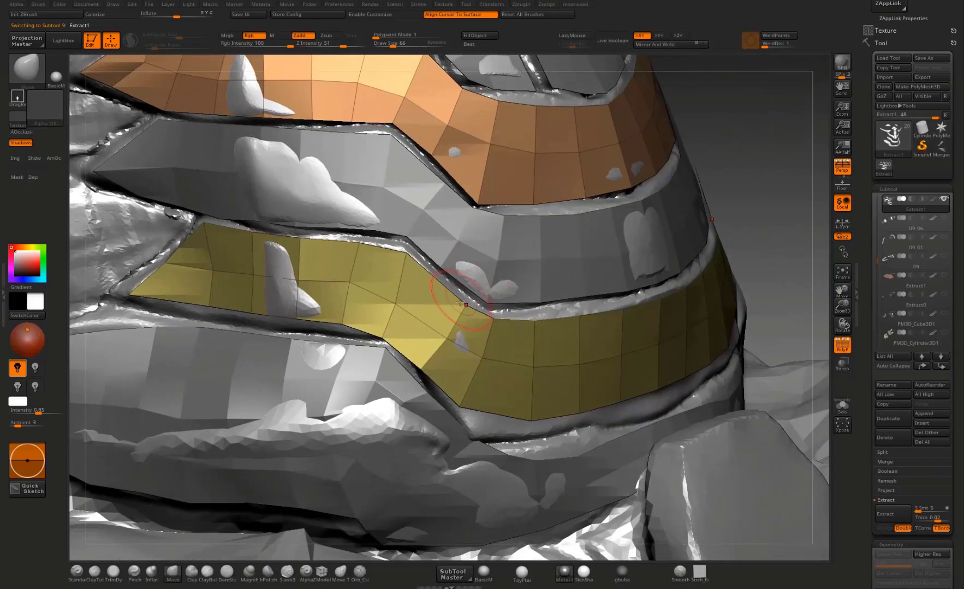
right_click_drag(688, 231, 564, 234)
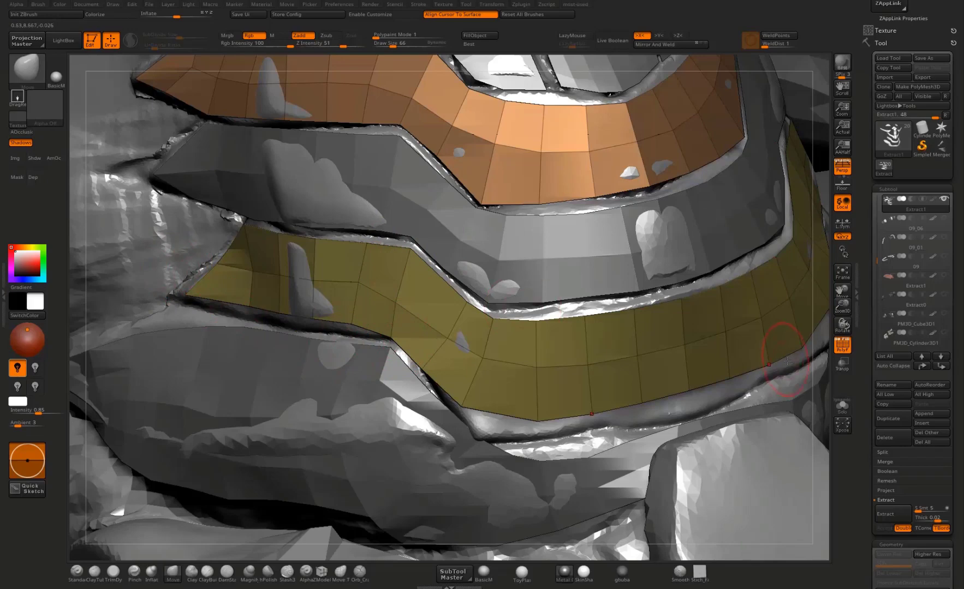
right_click_drag(825, 358, 800, 329)
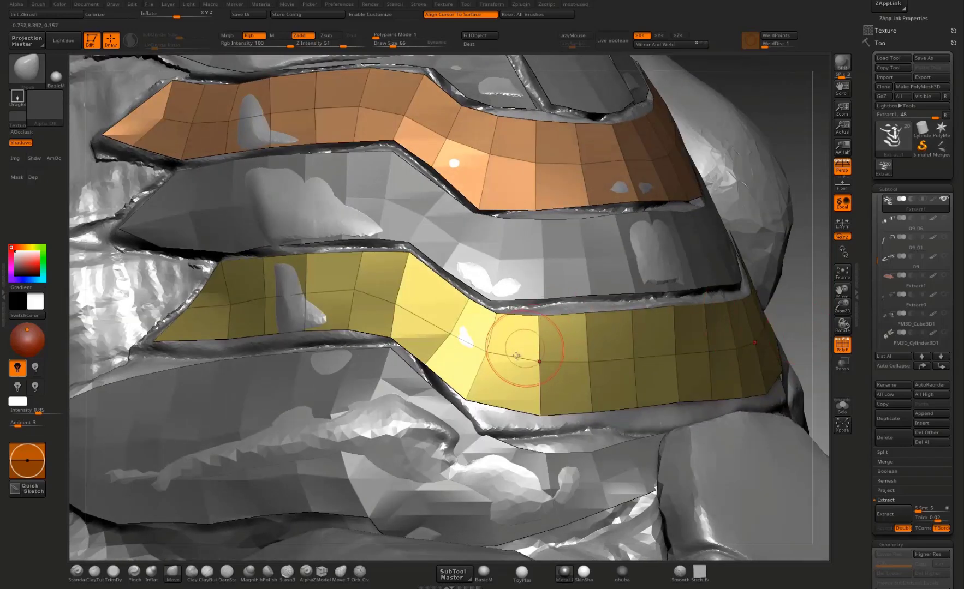
mouse_move(391, 338)
left_mouse_down()
mouse_move(404, 340)
mouse_move(304, 336)
left_mouse_up()
left_click_drag(227, 339, 224, 350)
left_click_drag(161, 344, 149, 347)
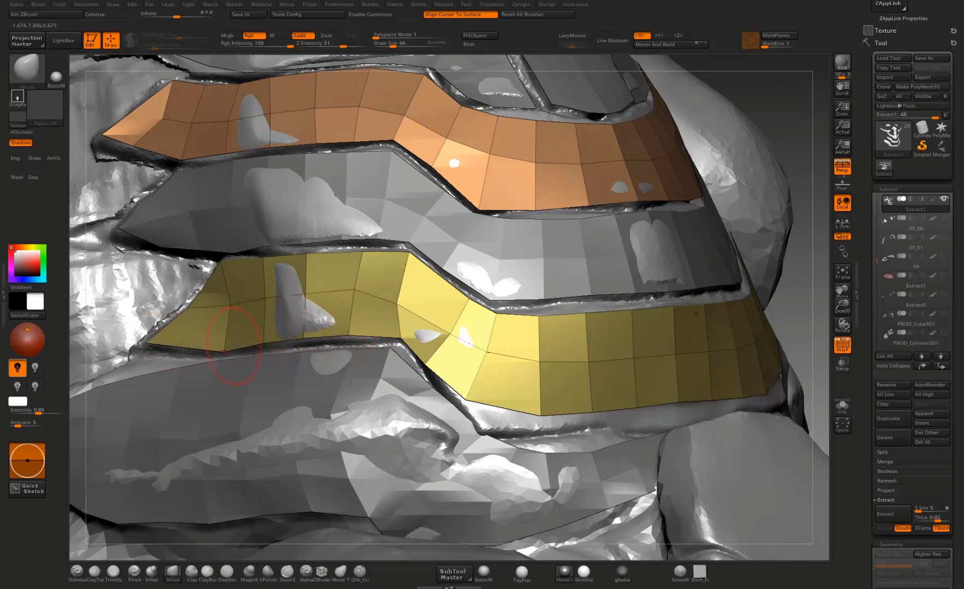
left_click_drag(241, 308, 239, 307)
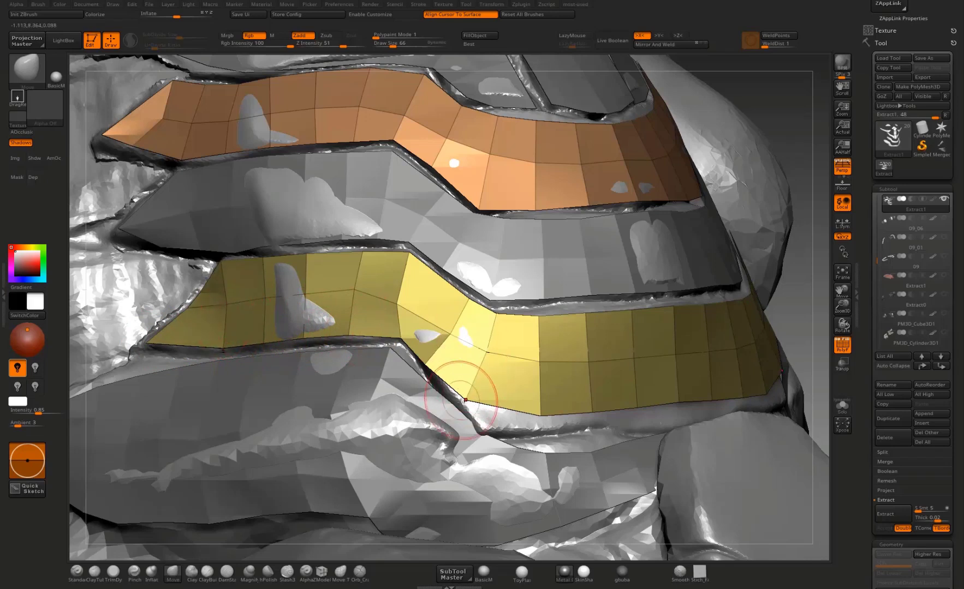
left_click_drag(472, 399, 500, 448)
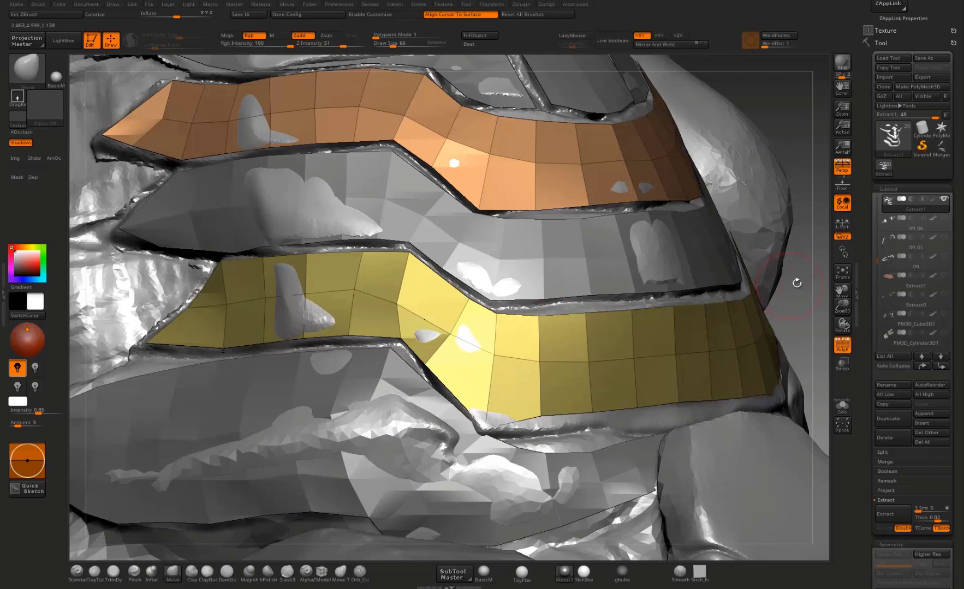
Step: Shift the vertices across the bend of Extract1's lower band so its column of polygons runs evenly to the lower corner
left_click_drag(797, 283, 756, 349)
left_click_drag(484, 311, 469, 306)
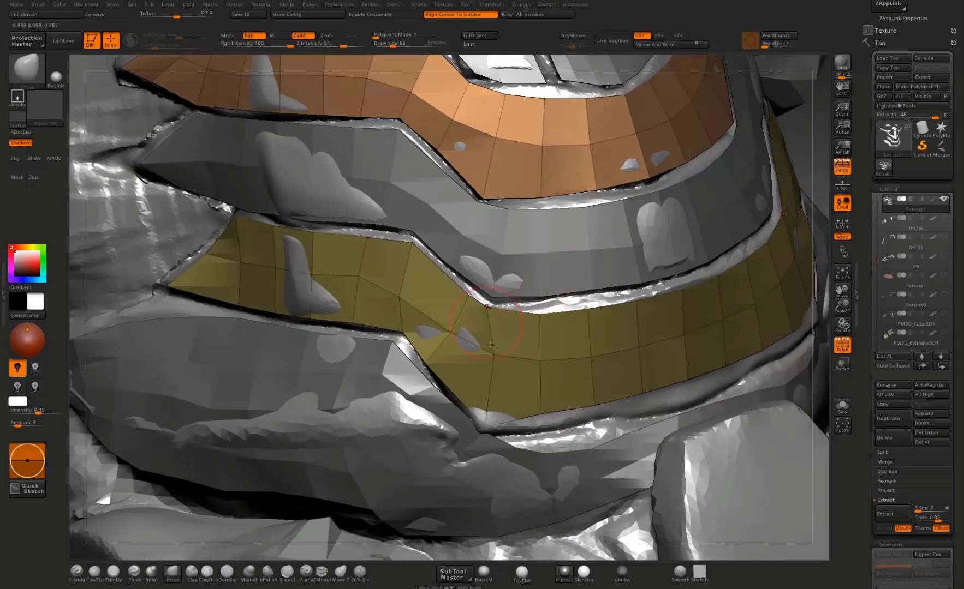
left_click_drag(490, 345, 483, 353)
left_click_drag(487, 418, 487, 429)
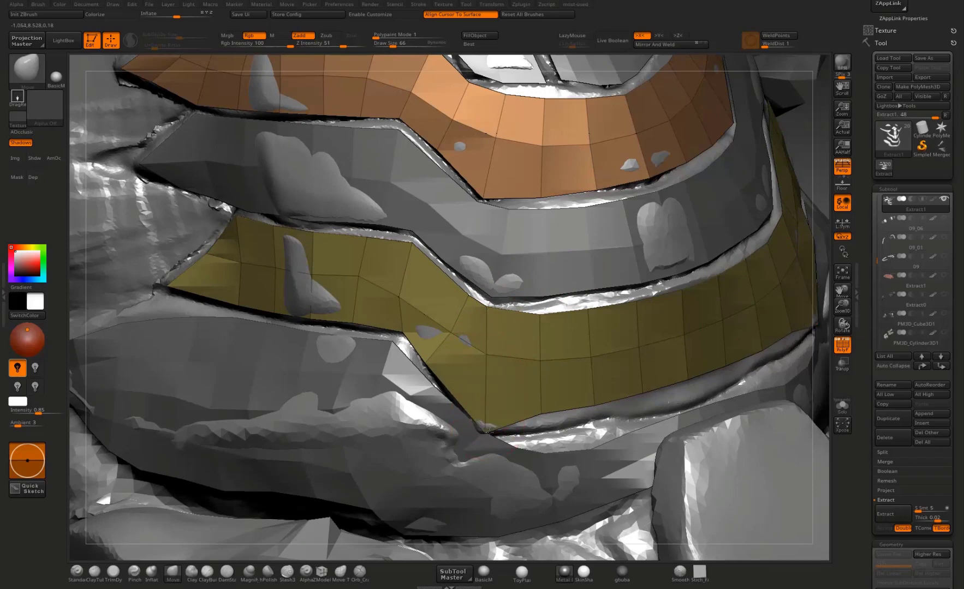
Step: Refine the lower bend corner of Extract1's lower band and pull its front lower edge down to narrow the gap
left_click_drag(820, 334, 490, 333)
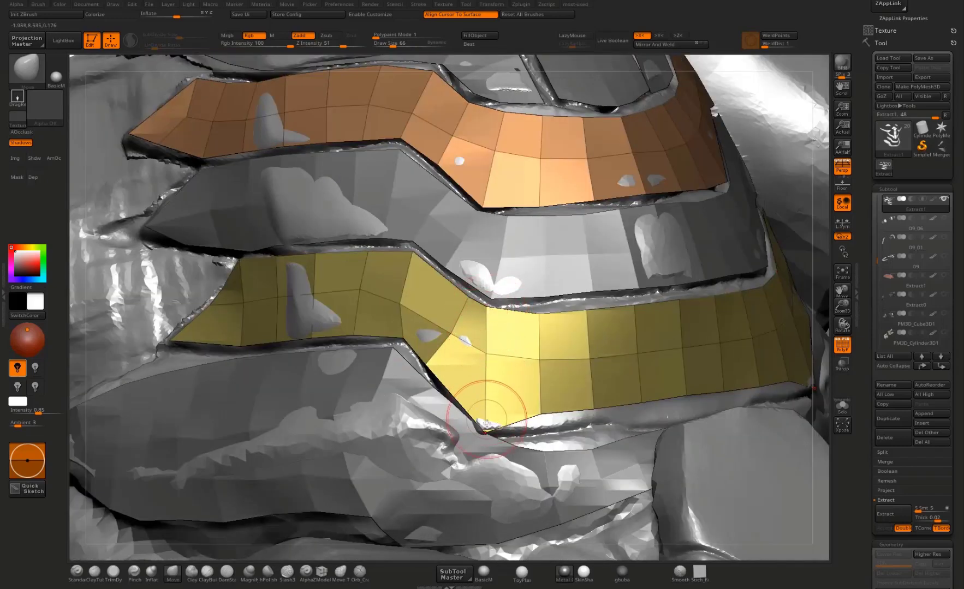
left_click_drag(485, 429, 479, 422)
left_click_drag(428, 366, 431, 365)
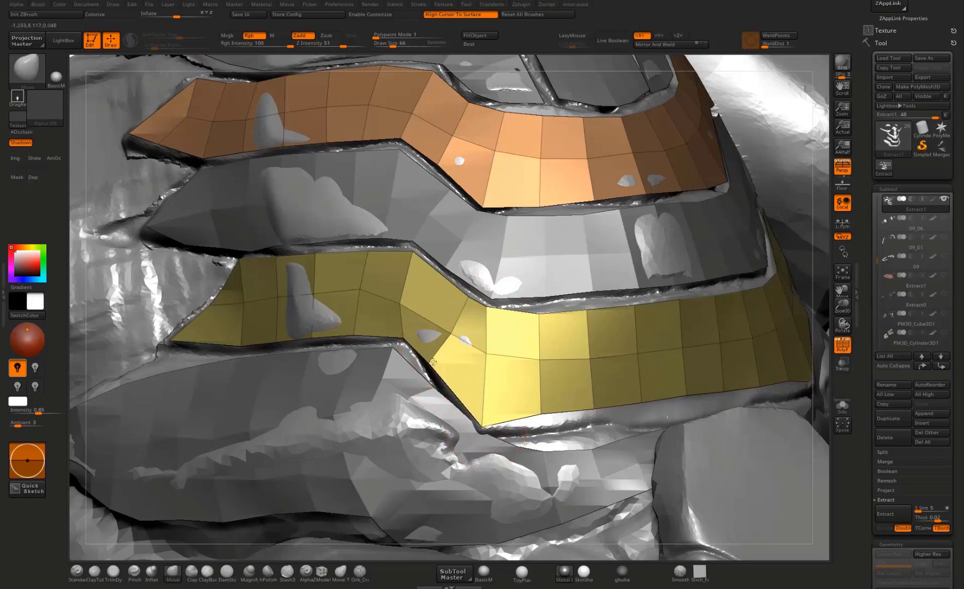
left_click_drag(551, 415, 555, 431)
left_click_drag(601, 406, 691, 408)
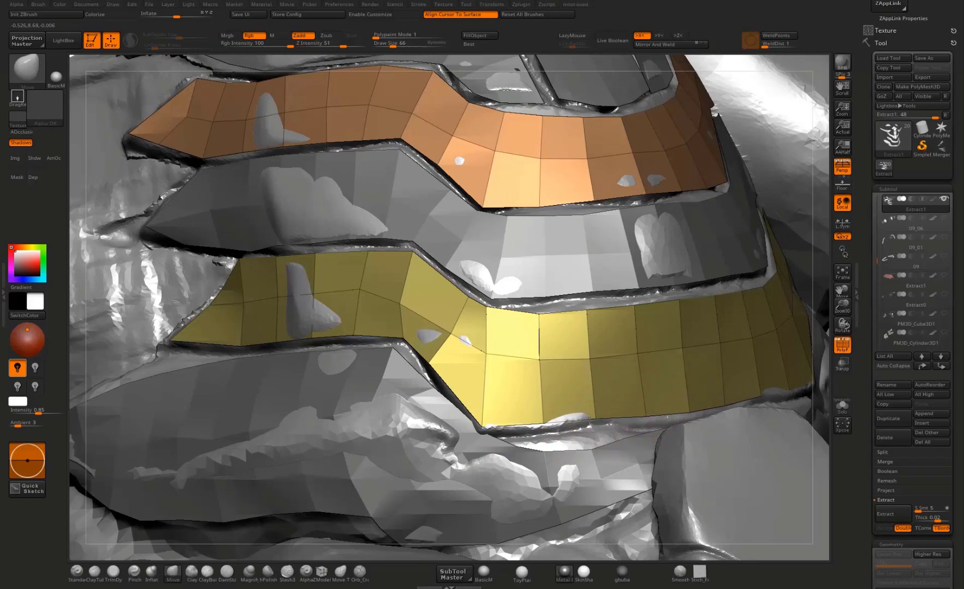
Step: Switch to Extract2 and reposition the vertices around the middle band's bend to even the polygons and the gap above
left_click_drag(824, 254, 815, 333)
left_click(580, 382, "alt")
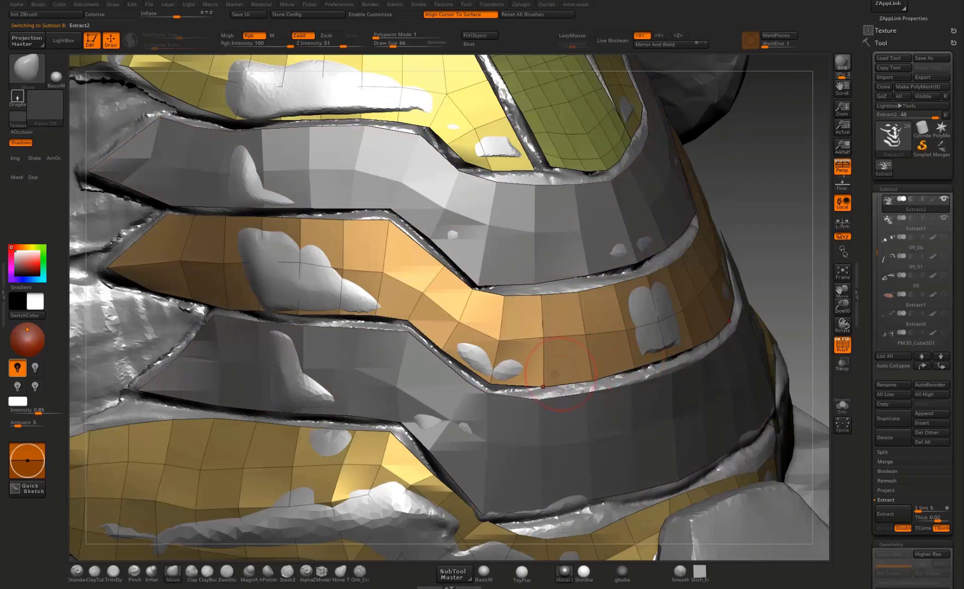
left_click_drag(787, 206, 794, 262, "alt")
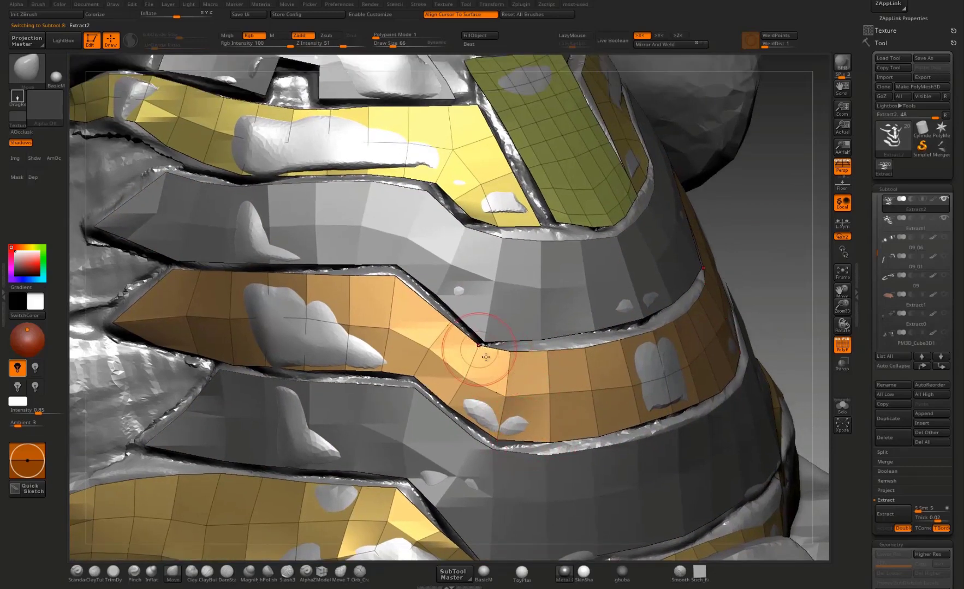
left_click_drag(485, 357, 476, 368)
left_click_drag(512, 397, 503, 400)
mouse_move(463, 356)
left_mouse_down()
mouse_move(452, 381)
mouse_move(449, 350)
left_mouse_up()
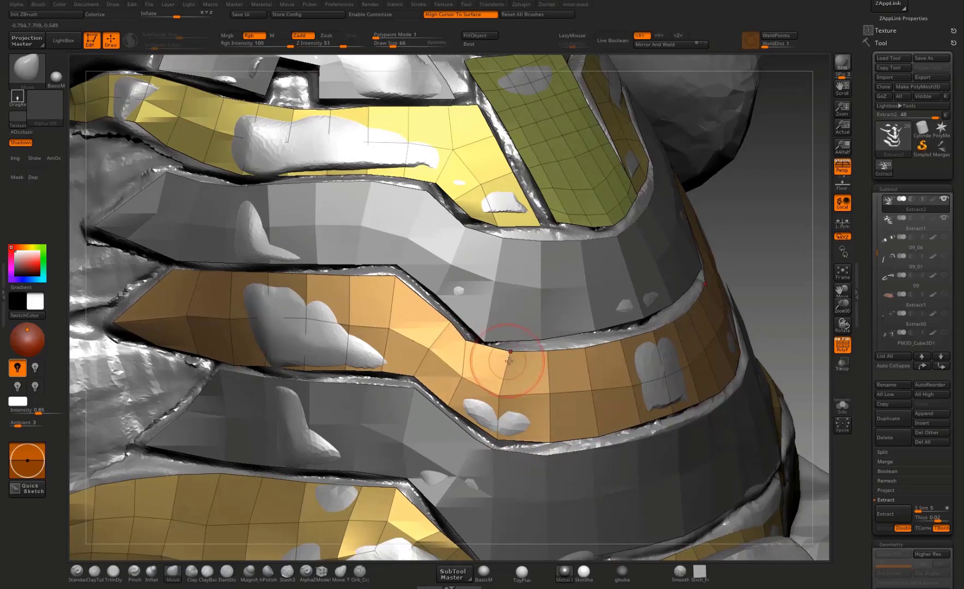
mouse_move(509, 360)
left_mouse_down()
mouse_move(450, 375)
mouse_move(461, 371)
mouse_move(483, 398)
mouse_move(455, 376)
left_mouse_up()
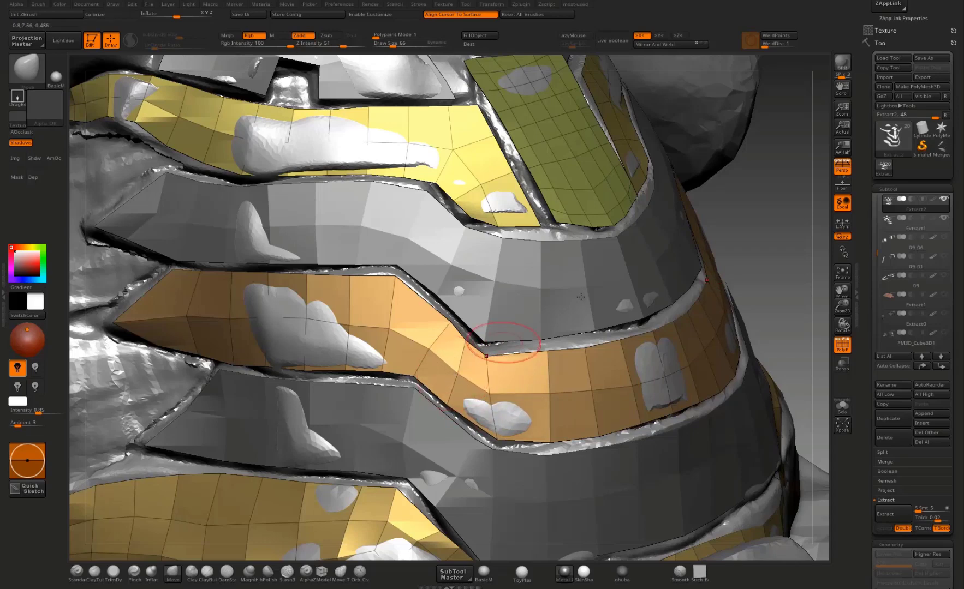
left_click_drag(759, 246, 600, 248)
left_click_drag(447, 355, 459, 374)
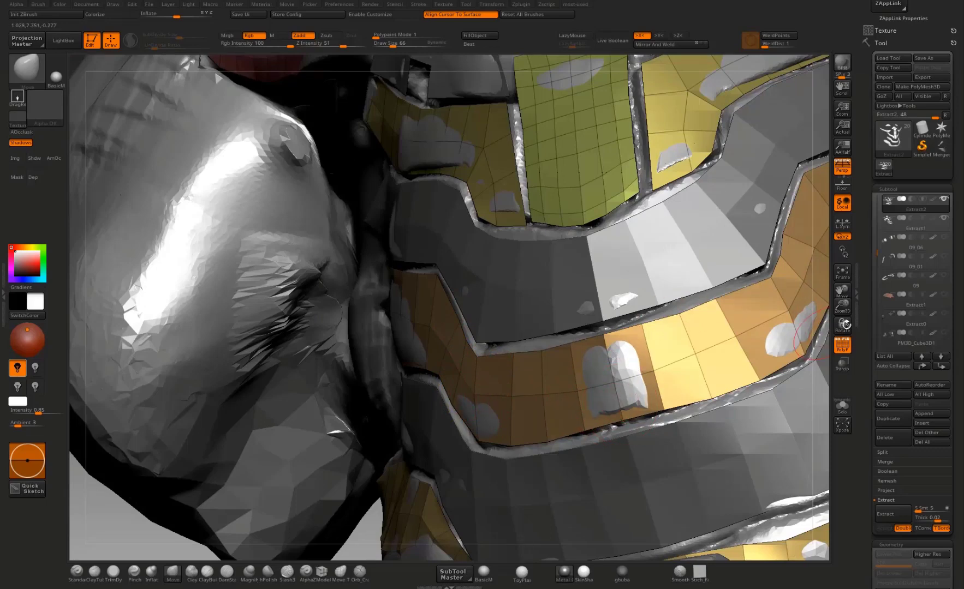
Step: Switch to Extract1 and adjust the upper band's upper edge and inner vertices where it bends toward the side
left_click_drag(846, 325, 727, 267)
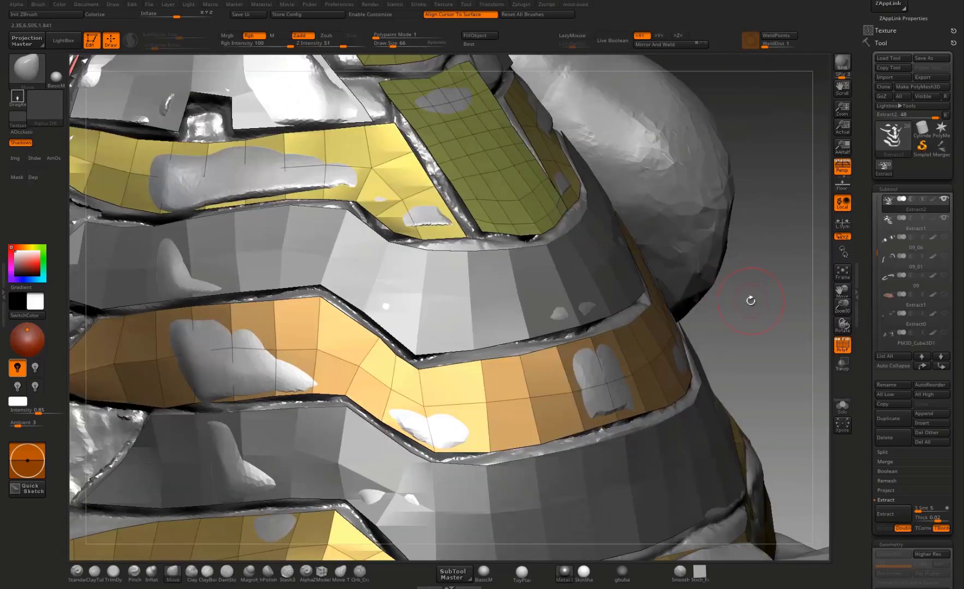
left_click_drag(750, 300, 464, 426)
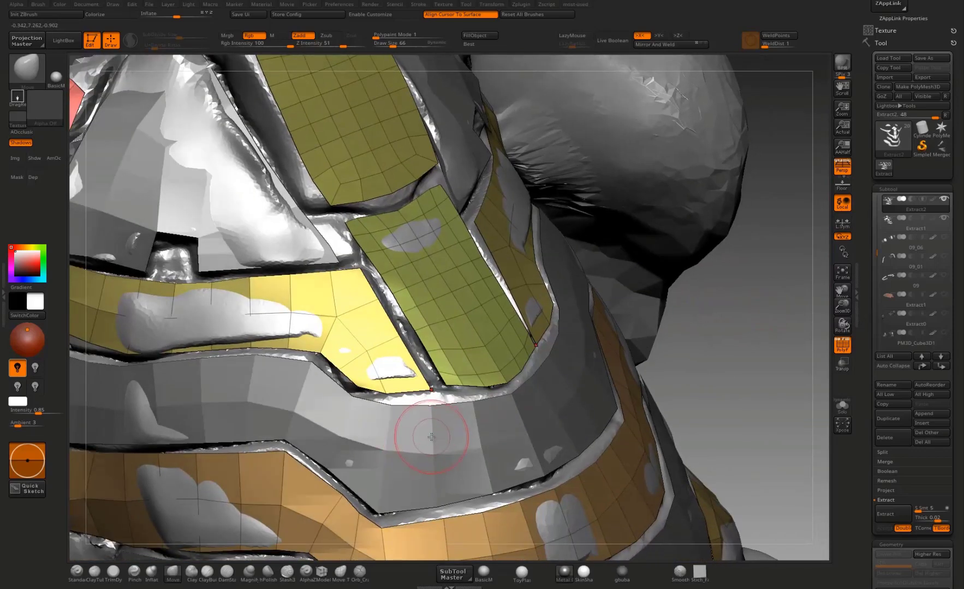
left_click(431, 436, "alt")
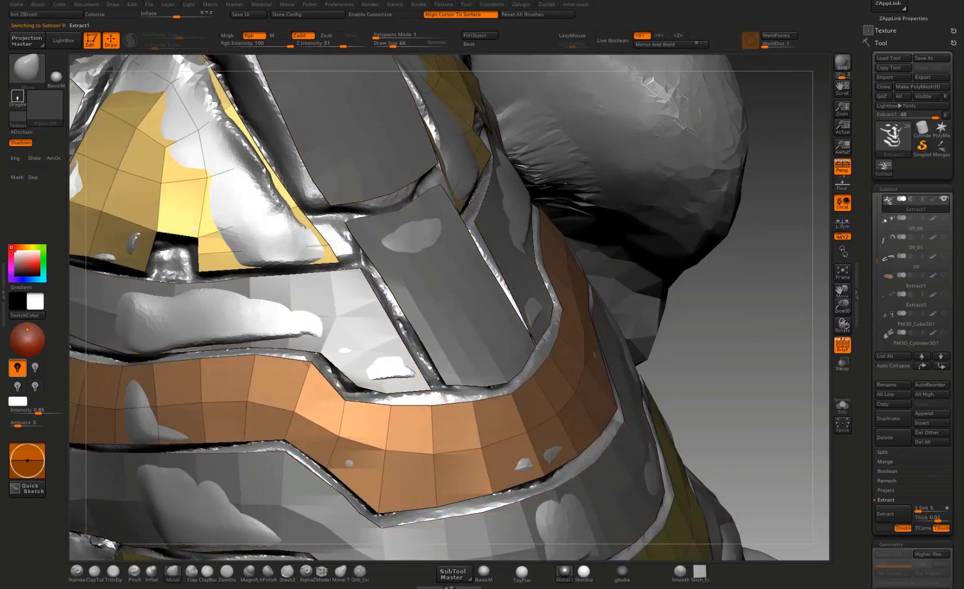
left_click_drag(307, 363, 300, 354)
left_click_drag(296, 409, 298, 403)
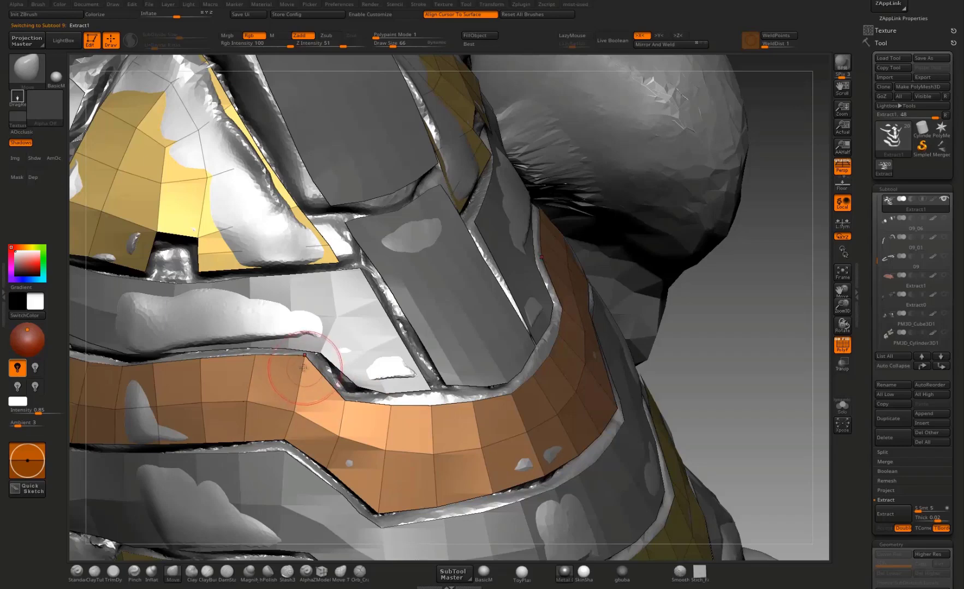
right_click_drag(735, 312, 509, 292)
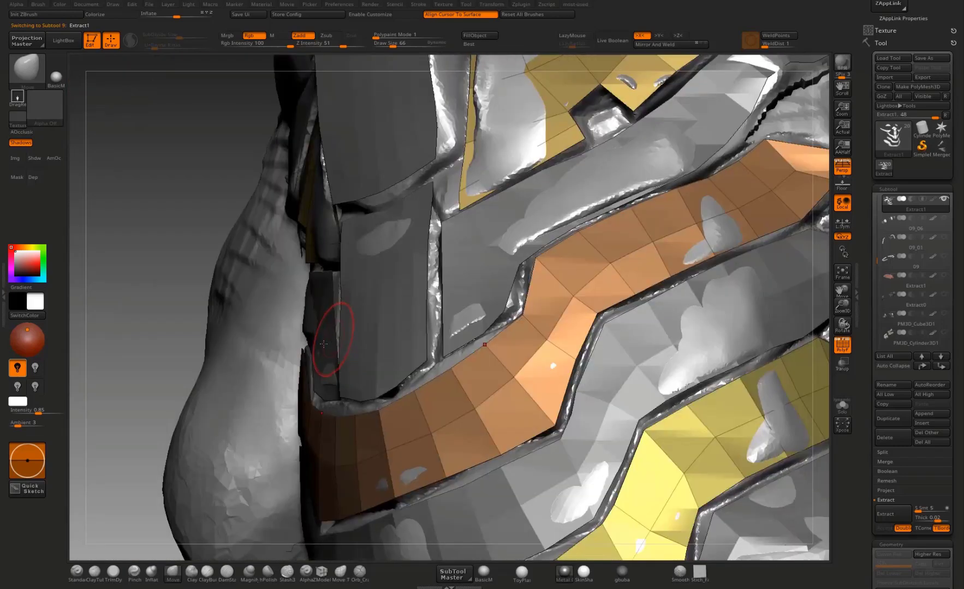
mouse_move(193, 310)
right_mouse_down()
mouse_move(329, 312)
mouse_move(361, 401)
right_mouse_up()
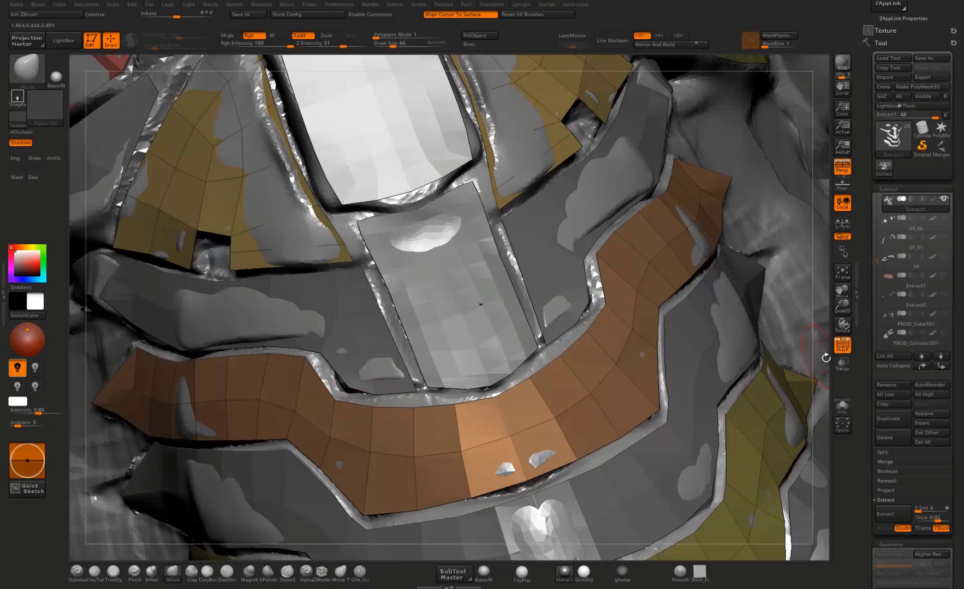
mouse_move(480, 304)
right_mouse_down()
mouse_move(738, 342)
mouse_move(667, 337)
mouse_move(724, 333)
mouse_move(406, 313)
right_mouse_up()
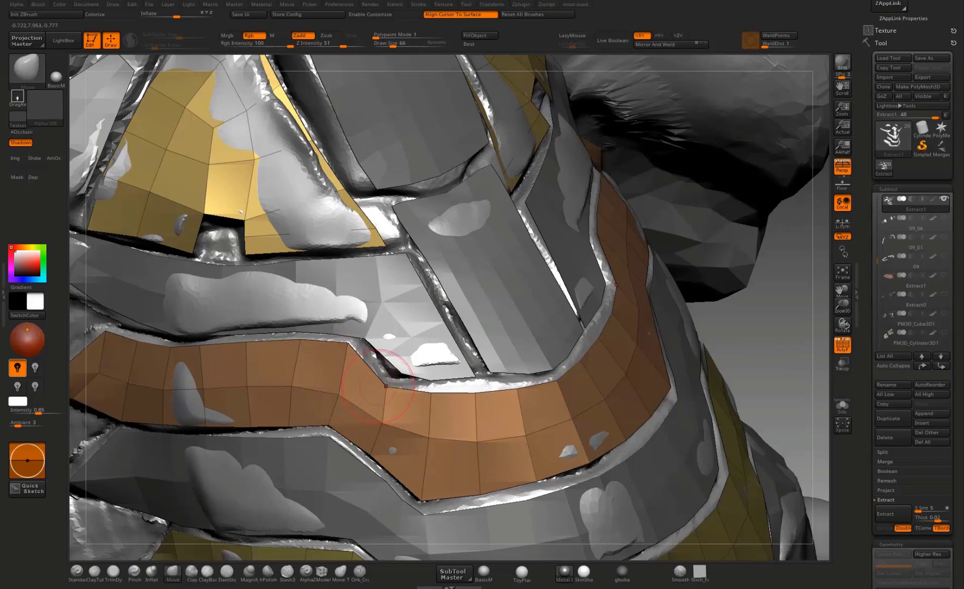
Step: Move the upper and middle vertices at the bend of Extract1's upper band to sharpen the corner and even the polygon flow
right_click_drag(743, 327, 677, 313)
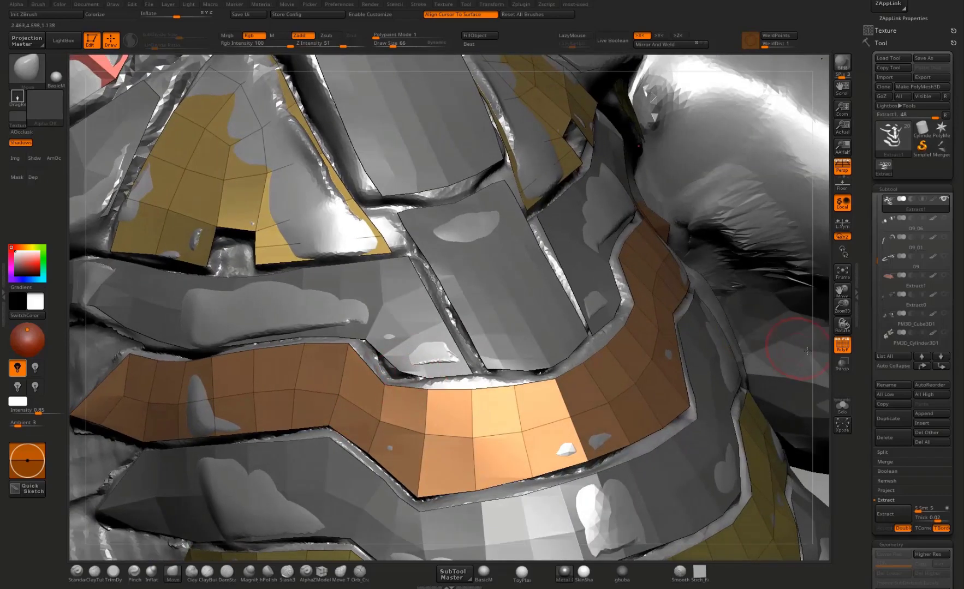
right_click_drag(826, 369, 409, 387)
left_click_drag(384, 385, 360, 370)
left_click_drag(380, 420, 347, 397)
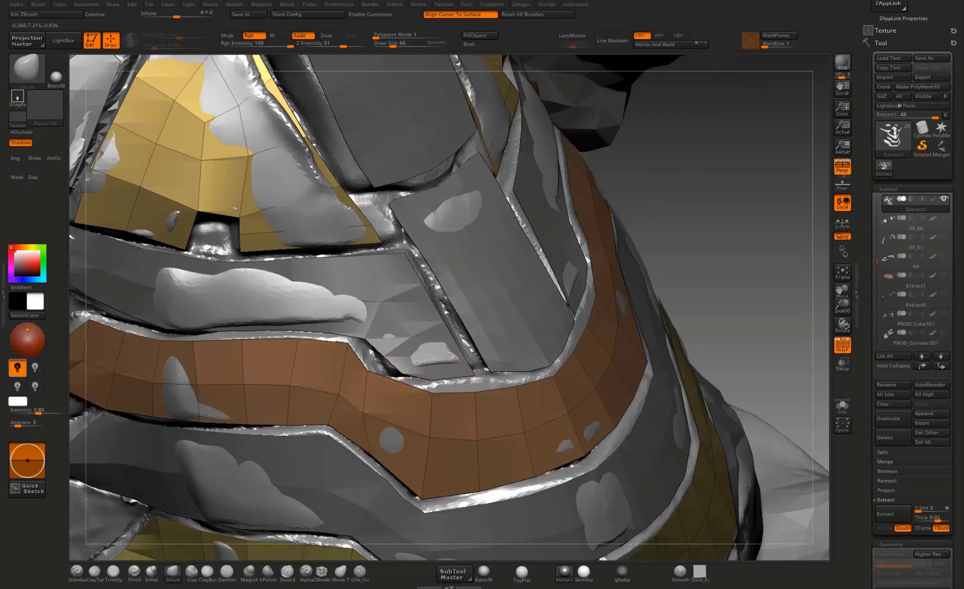
left_click_drag(421, 389, 354, 387)
left_click_drag(427, 438, 407, 441)
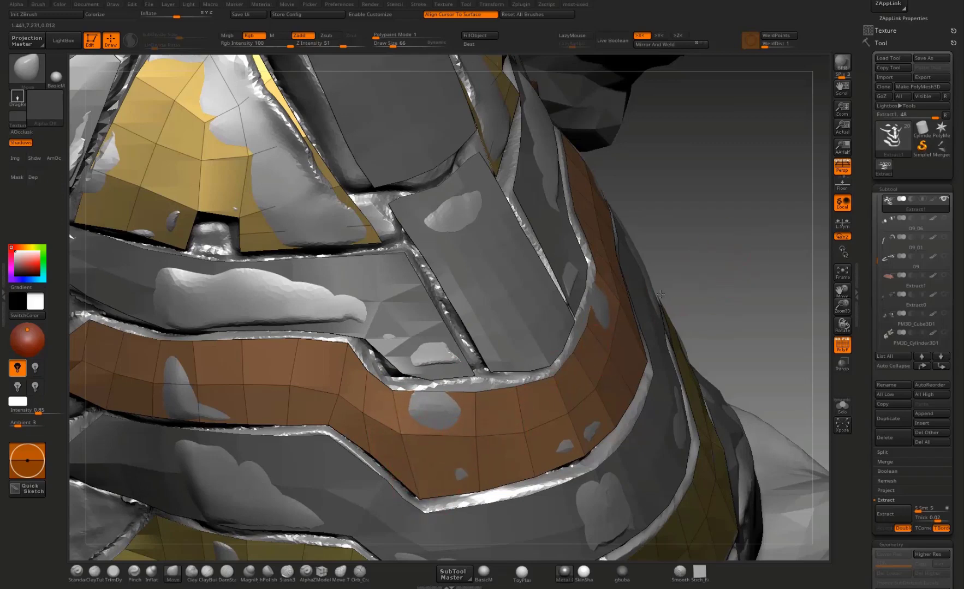
left_click_drag(660, 295, 440, 402)
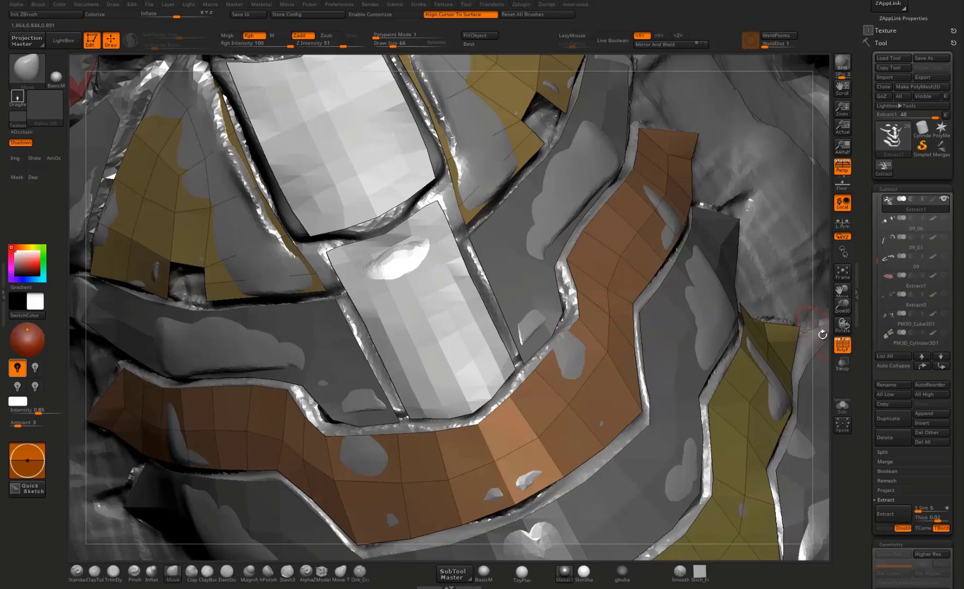
Step: Switch to Extract2 and move the upper and lower edge vertices near the side end of the band beneath the side plate
left_click_drag(770, 309, 764, 360, "alt")
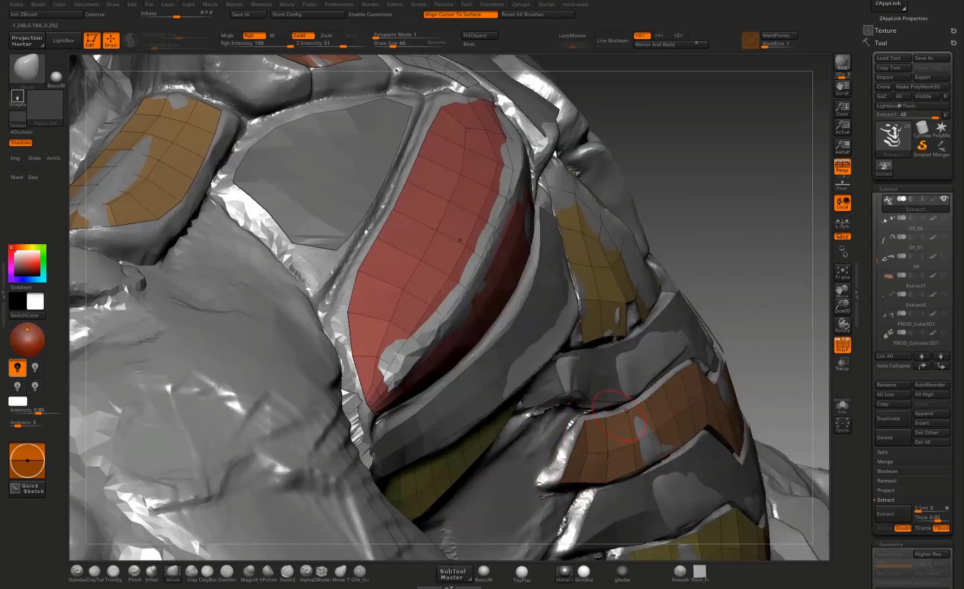
left_click_drag(742, 304, 632, 323, "alt")
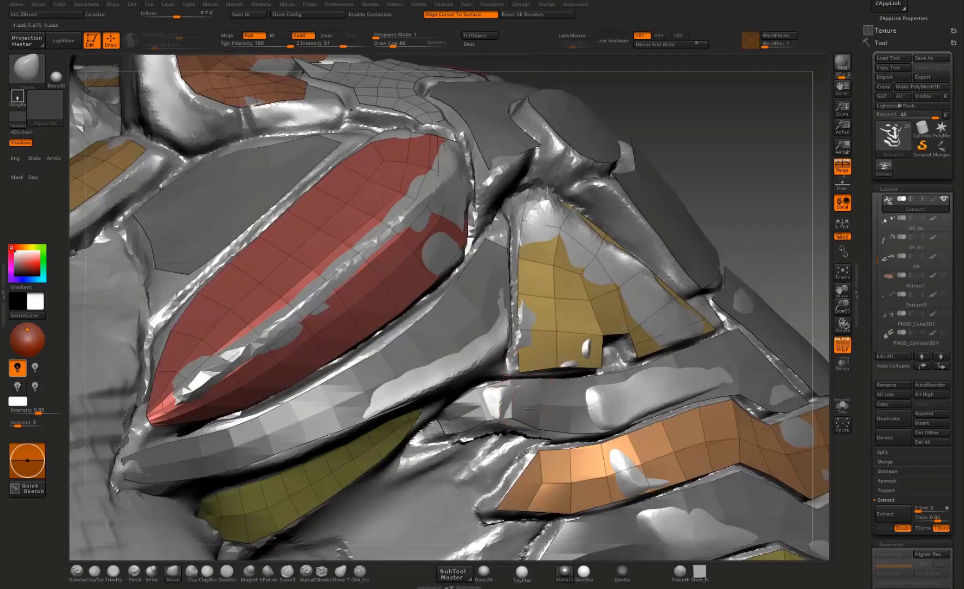
left_click(514, 416, "alt")
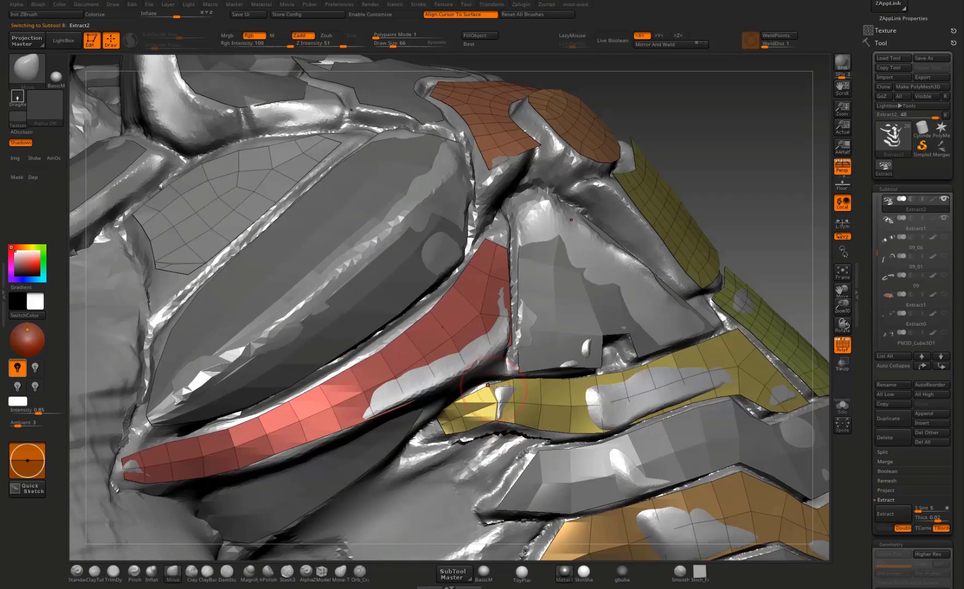
mouse_move(732, 306)
right_mouse_down()
mouse_move(745, 308)
mouse_move(728, 376)
right_mouse_up()
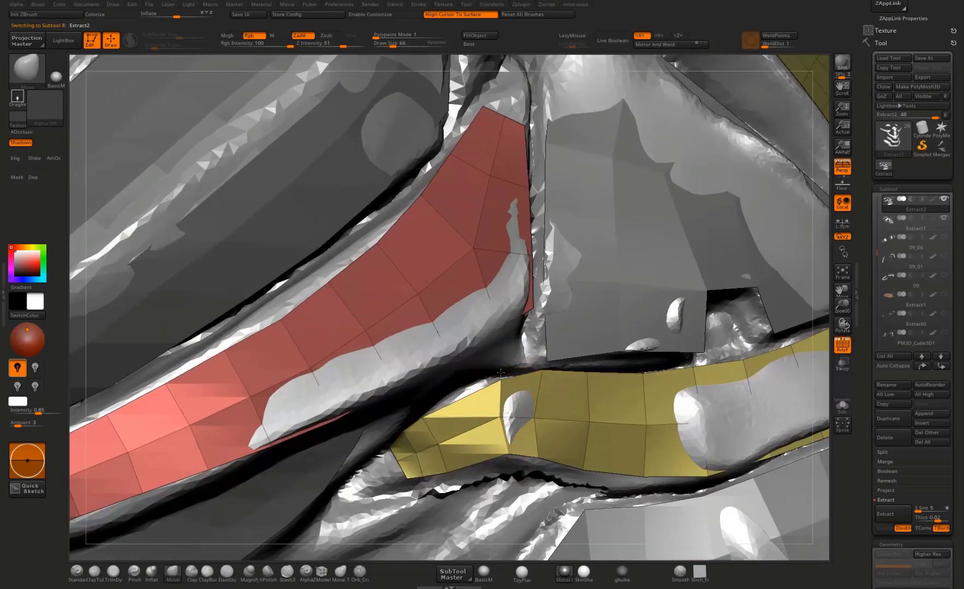
left_click_drag(499, 378, 491, 384)
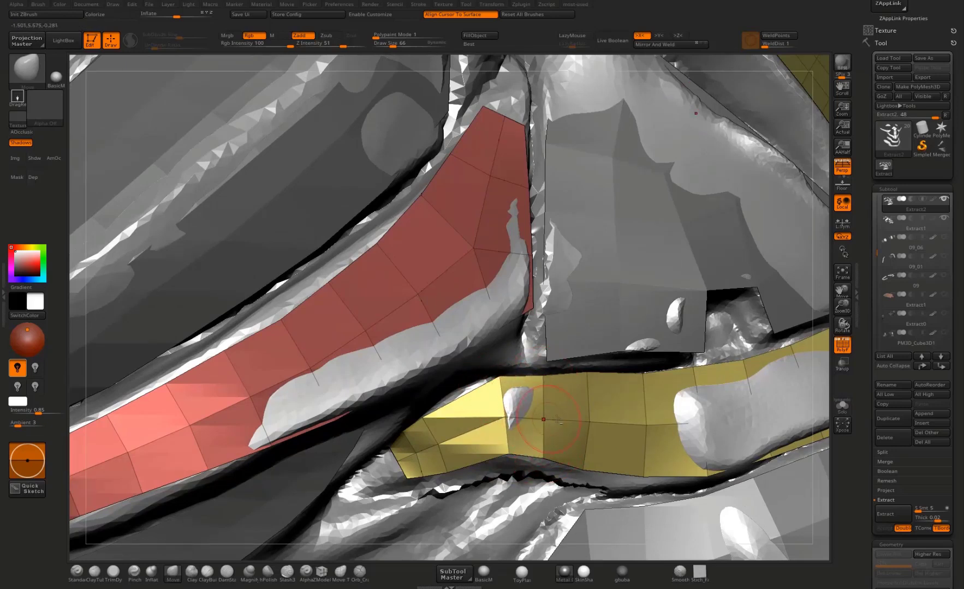
left_click_drag(587, 469, 587, 474)
left_click_drag(645, 477, 646, 480)
Step: Reposition the inner vertices near the side end of Extract2's middle band to fit the plate over the sculpt
right_click_drag(825, 411, 578, 449)
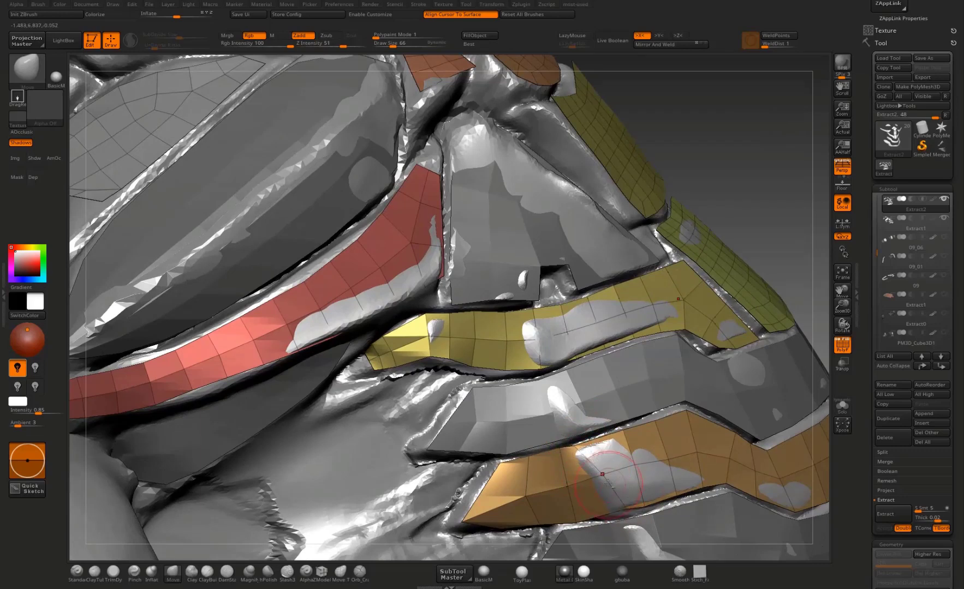
left_click_drag(608, 483, 635, 511)
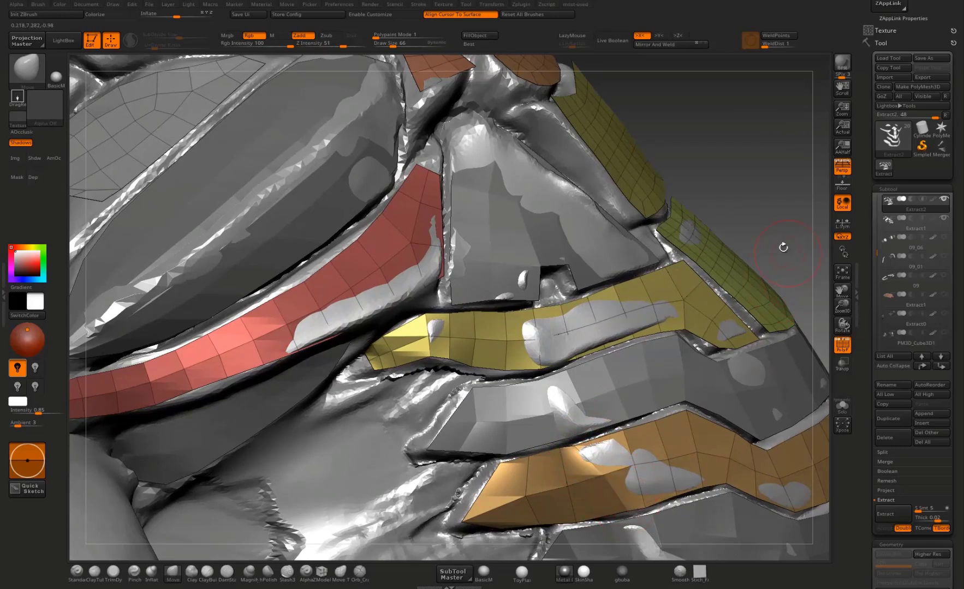
left_click_drag(783, 247, 752, 216, "alt")
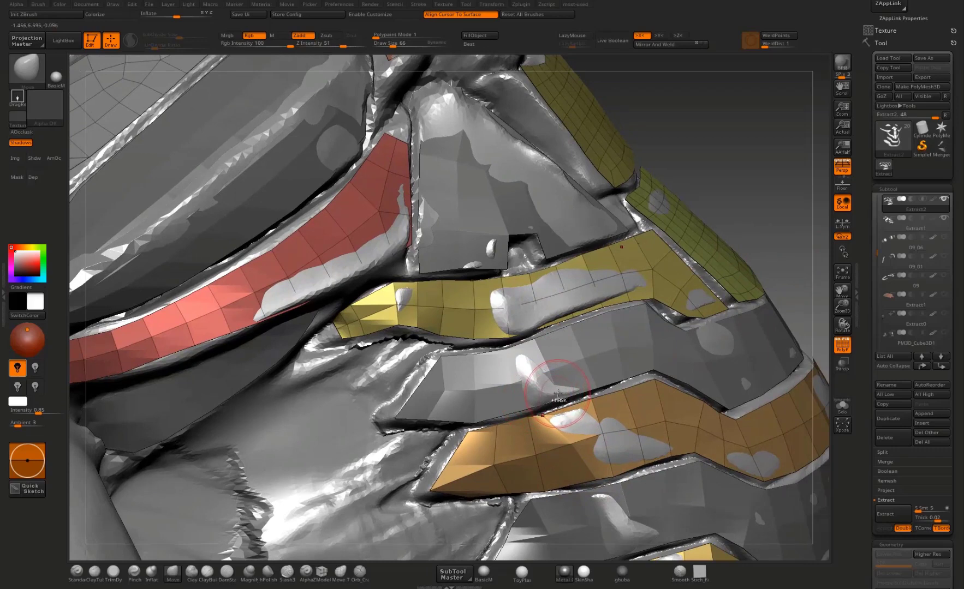
Step: Switch to Extract1 and shift the inner vertices of its upper and lower bands to even the polygons toward the side
left_click(557, 390, "alt")
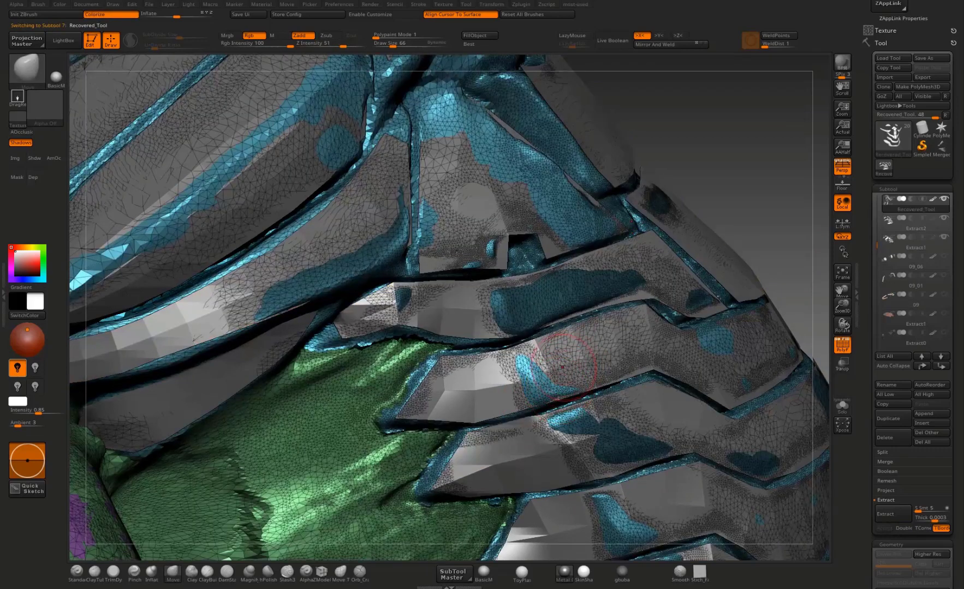
left_click(489, 390, "alt")
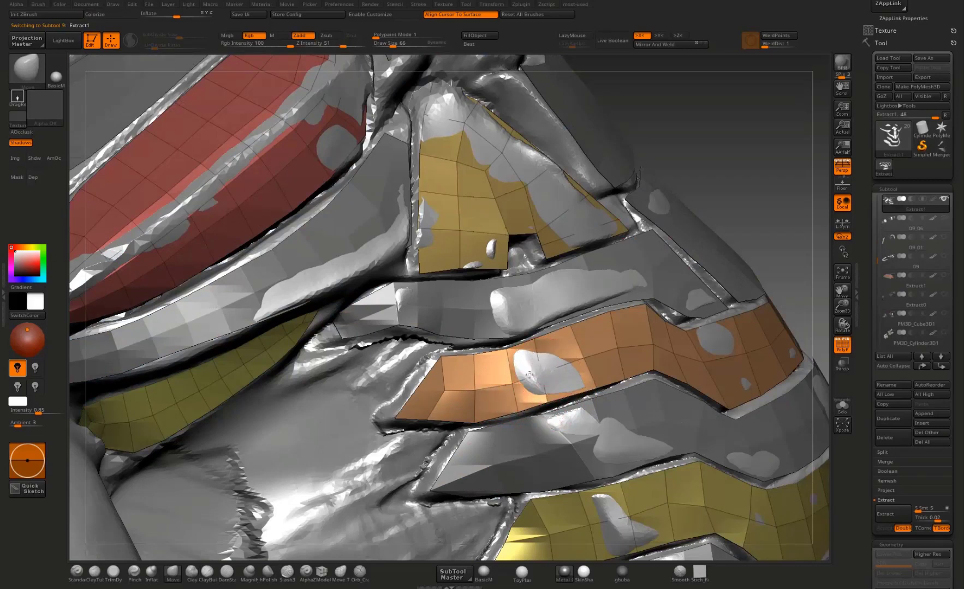
mouse_move(521, 381)
left_mouse_down()
mouse_move(553, 376)
mouse_move(536, 372)
mouse_move(528, 344)
mouse_move(490, 380)
mouse_move(499, 354)
mouse_move(521, 351)
left_mouse_up()
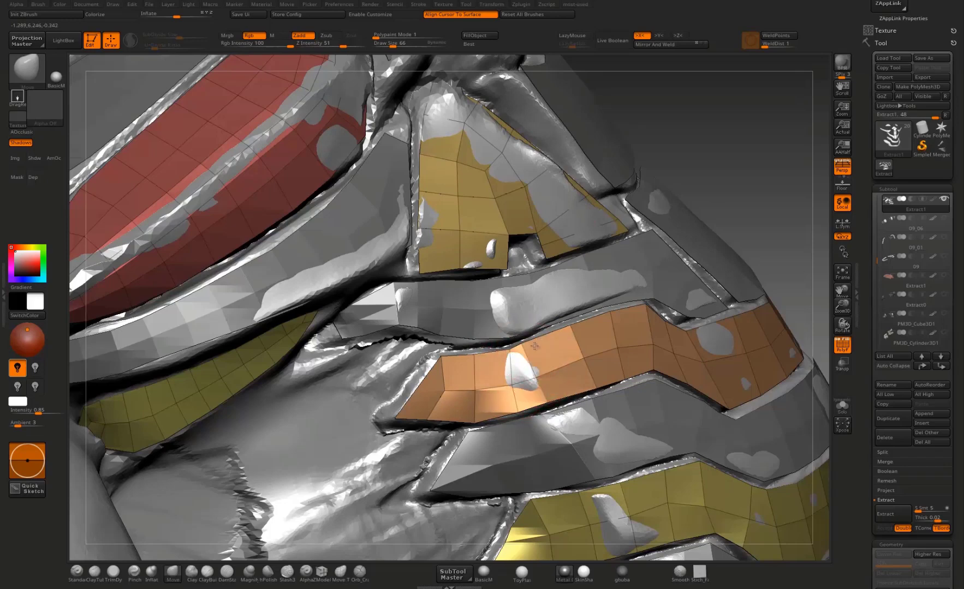
left_click_drag(767, 240, 338, 480)
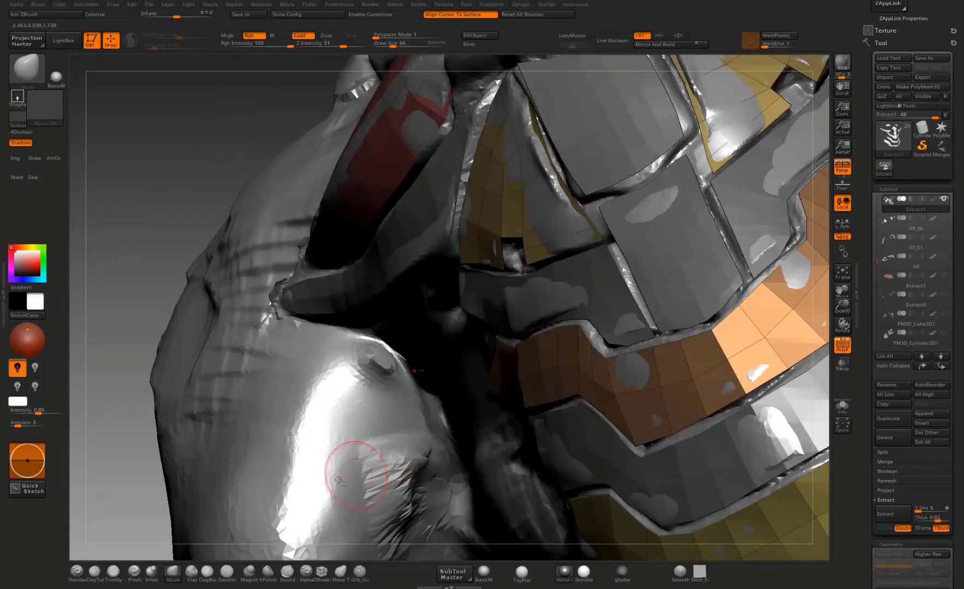
mouse_move(124, 500)
left_mouse_down()
mouse_move(184, 409)
mouse_move(366, 419)
left_mouse_up()
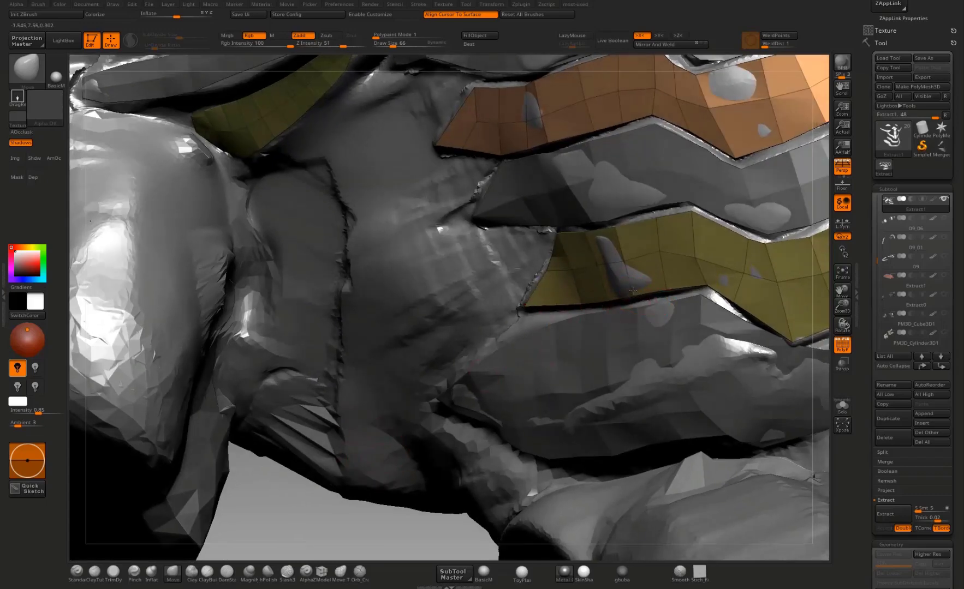
mouse_move(359, 525)
left_mouse_down()
mouse_move(627, 248)
mouse_move(624, 260)
mouse_move(618, 244)
mouse_move(579, 233)
left_mouse_up()
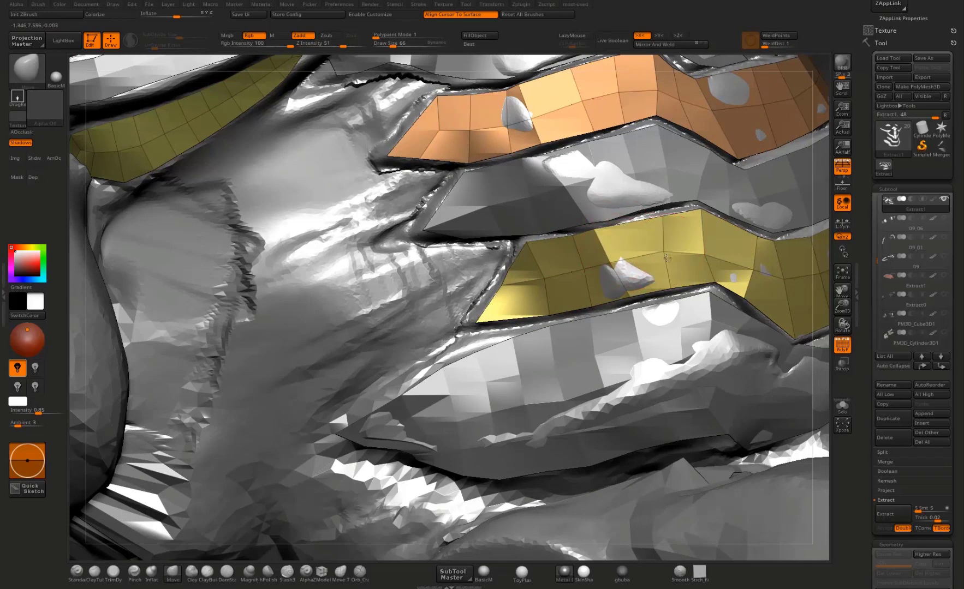
left_click_drag(661, 246, 703, 251)
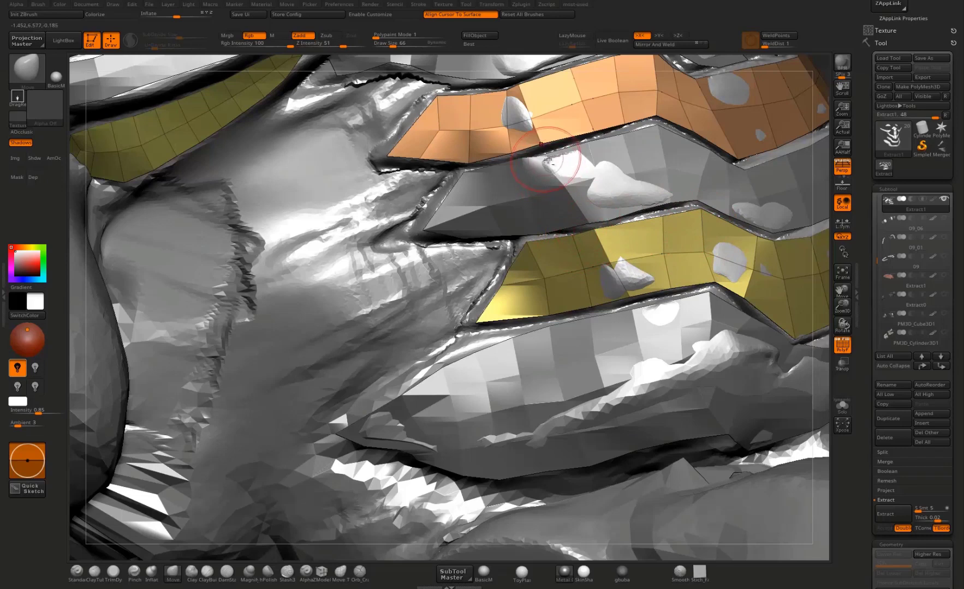
Step: Switch to Extract2 and adjust the upper edge of its middle band near the side end
left_click(543, 181, "alt")
left_click_drag(555, 156, 552, 152)
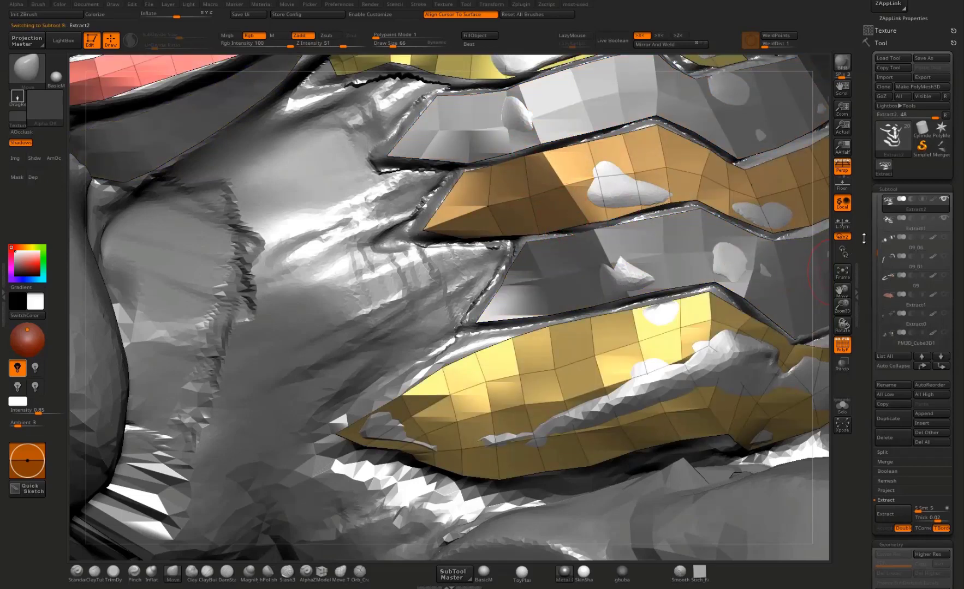
left_click_drag(821, 258, 551, 155)
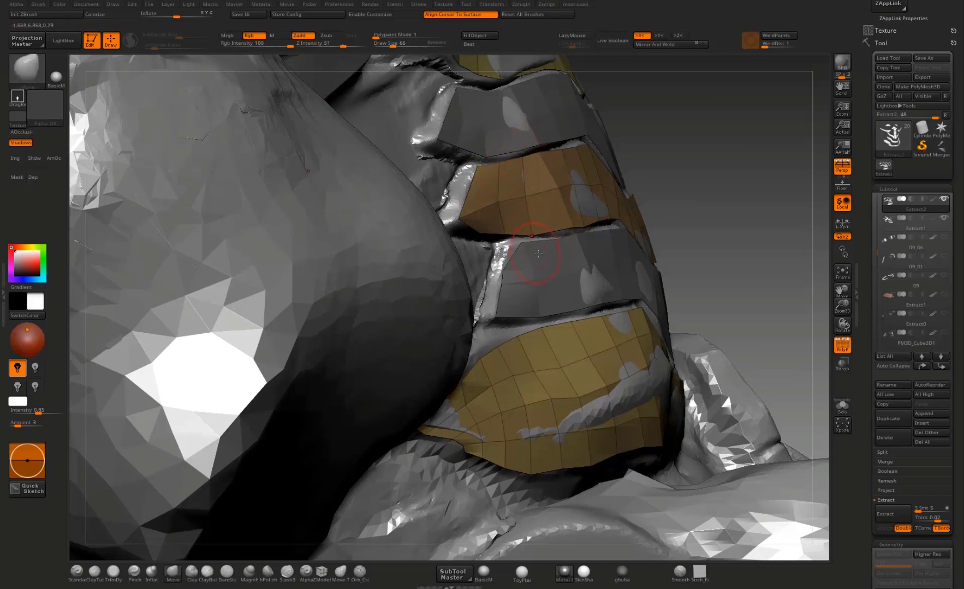
Step: Switch to Extract1 and adjust the vertices near the side end of its lower band
left_click(519, 244, "alt")
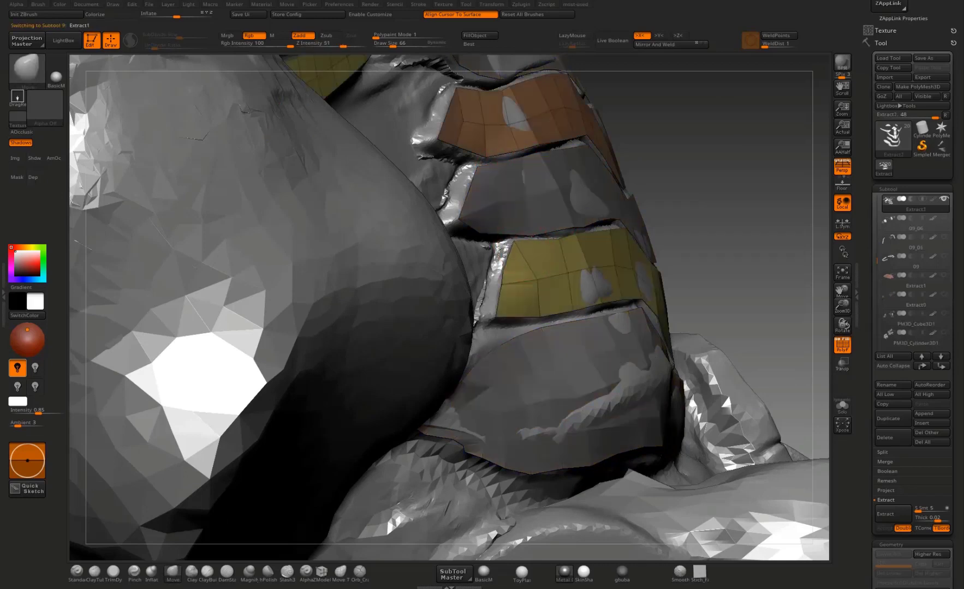
left_click_drag(631, 190, 503, 239)
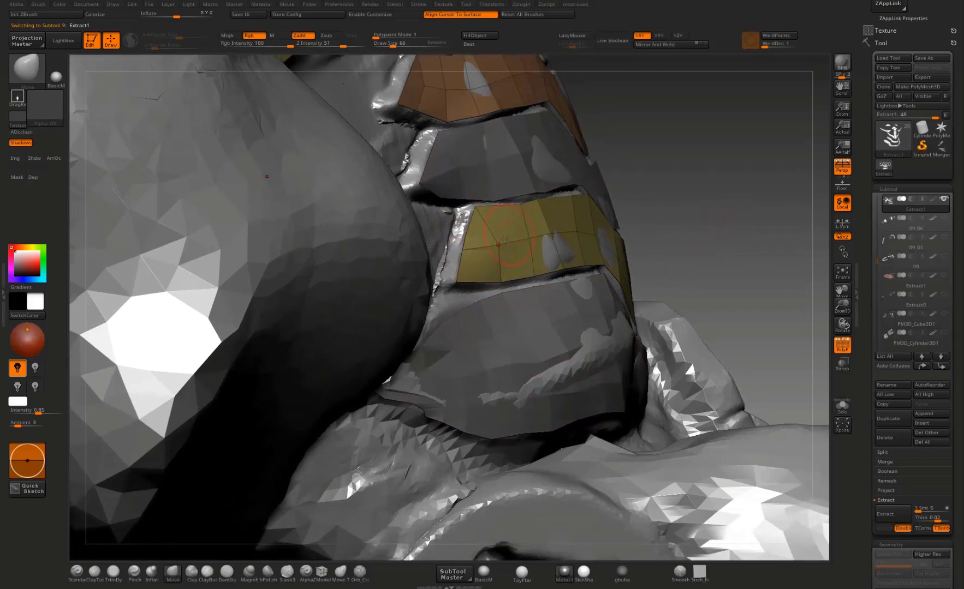
left_click_drag(696, 203, 573, 188)
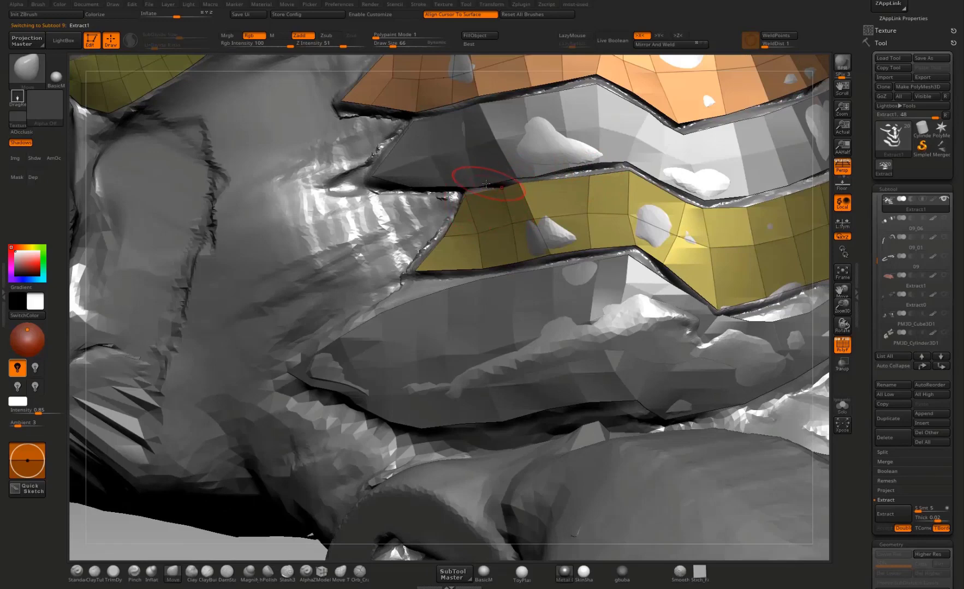
Step: Switch to Extract2 and reposition the lower edge vertices of its middle band before the bend to even the gap
left_click(586, 129, "alt")
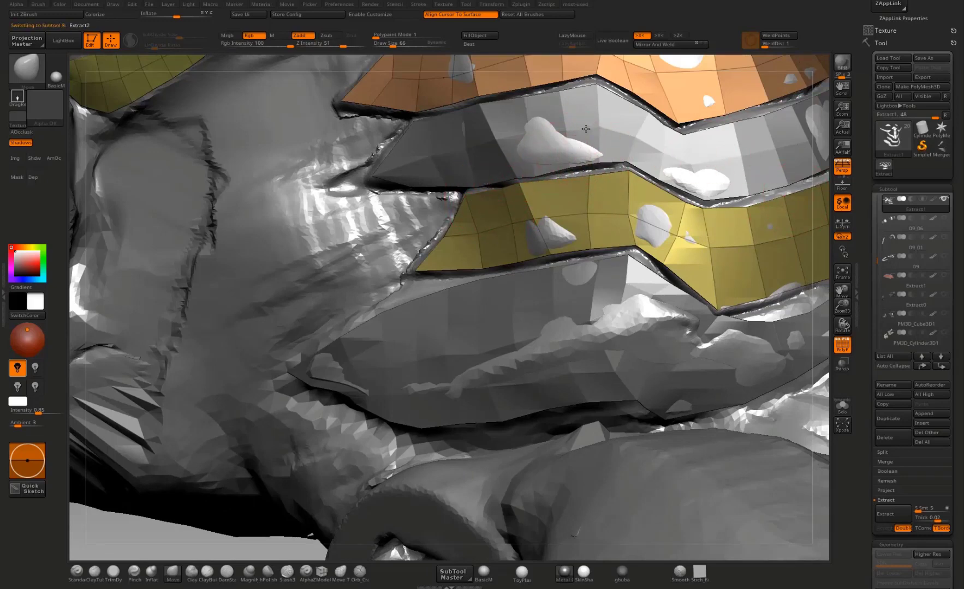
left_click_drag(567, 168, 568, 169)
left_click_drag(591, 162, 628, 163)
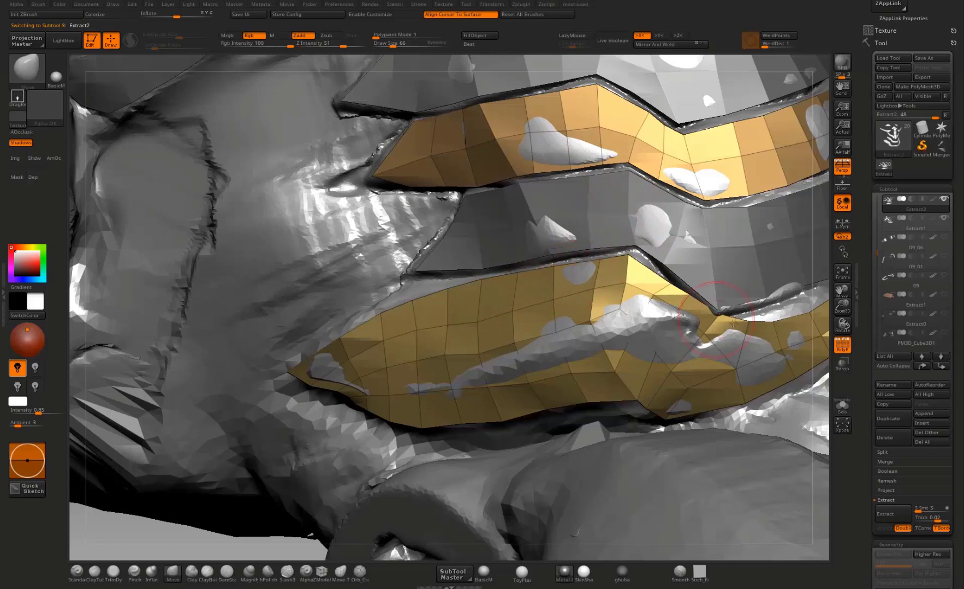
Step: Hide the polygon lines and move the vertices of Extract2's lowest band around and in front of its bend
left_click(842, 344)
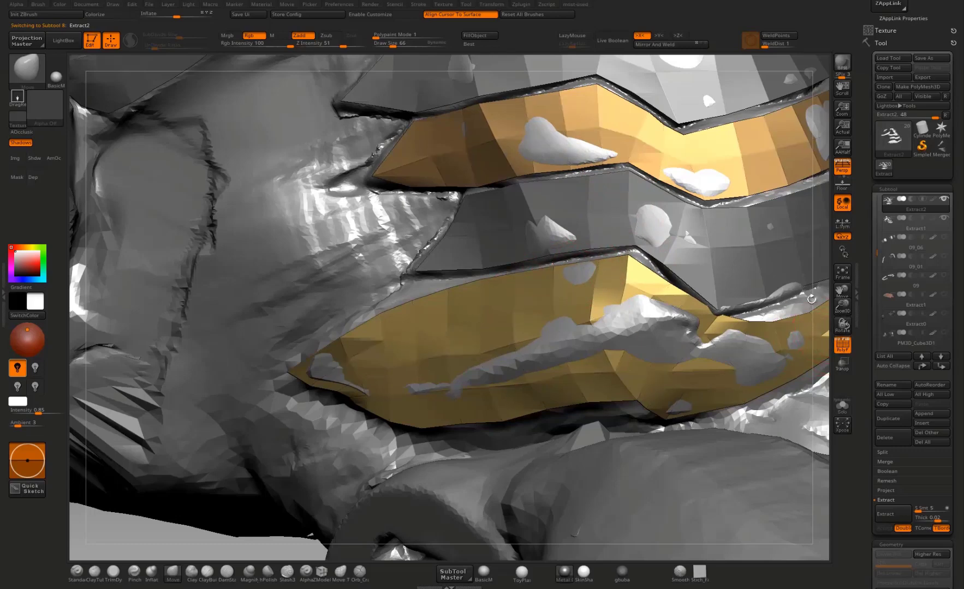
left_click_drag(811, 299, 770, 196, "alt")
left_click_drag(817, 274, 802, 303)
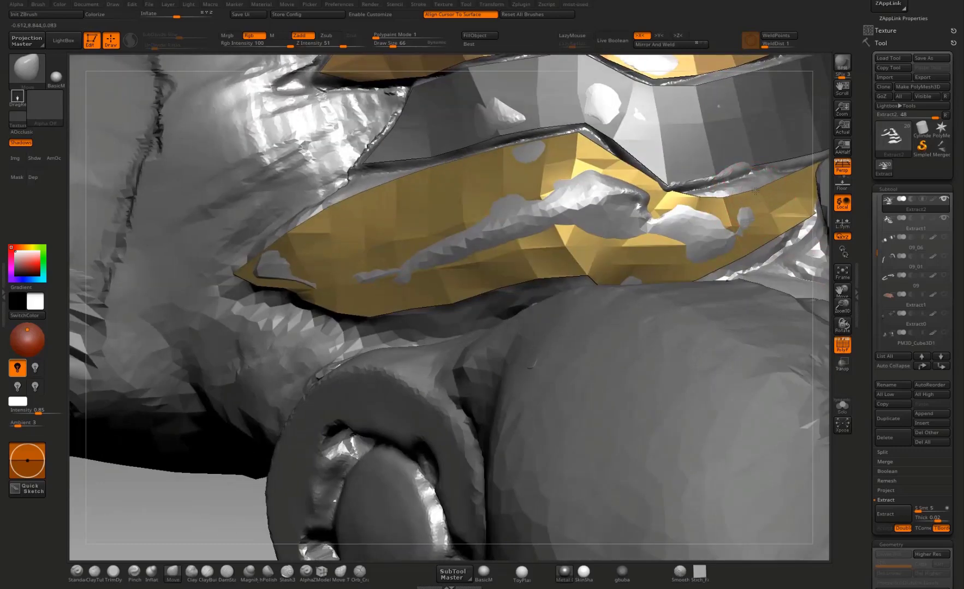
left_click_drag(755, 191, 717, 191)
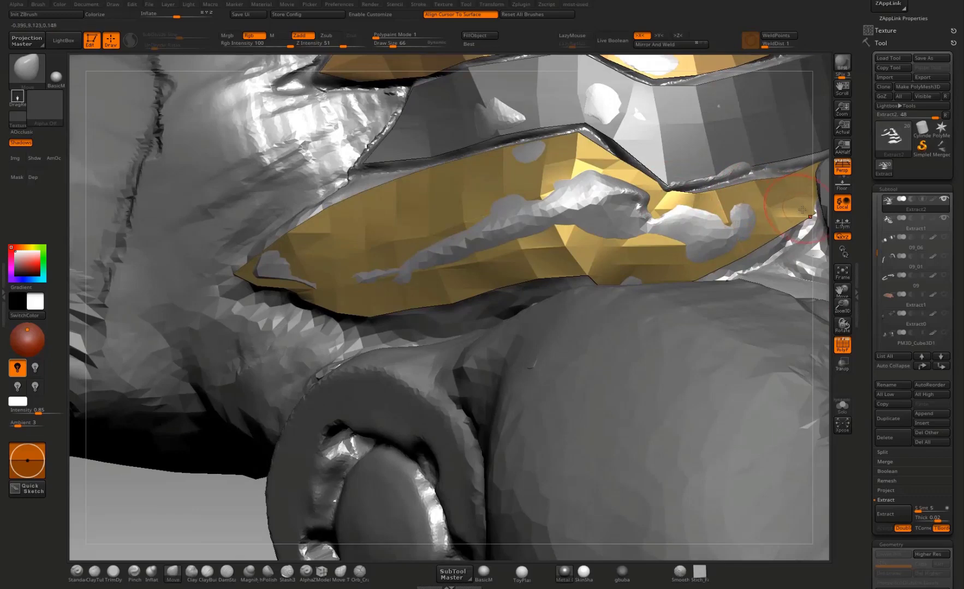
left_click_drag(807, 222, 671, 159)
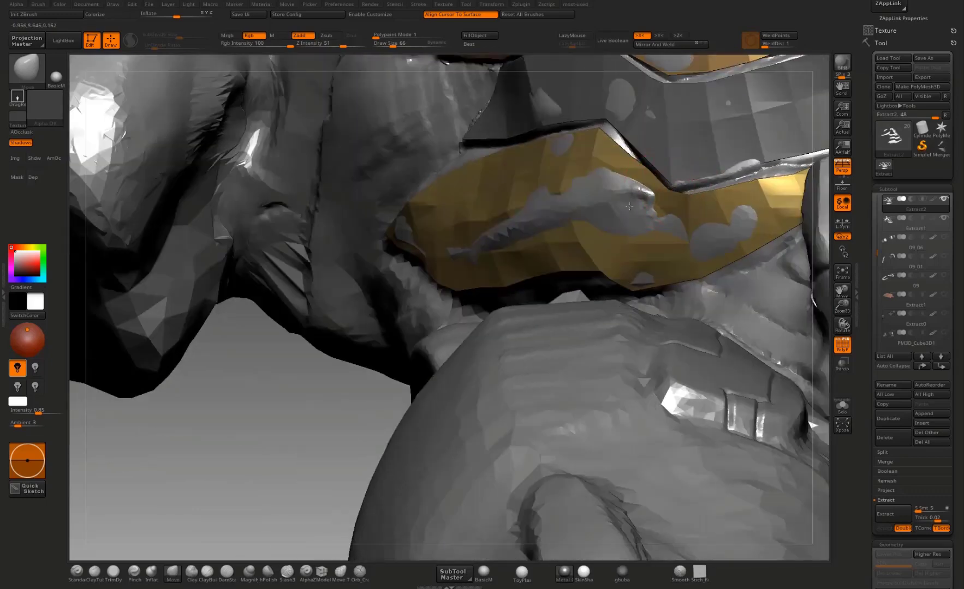
mouse_move(356, 397)
left_mouse_down()
mouse_move(642, 212)
mouse_move(652, 194)
left_mouse_up()
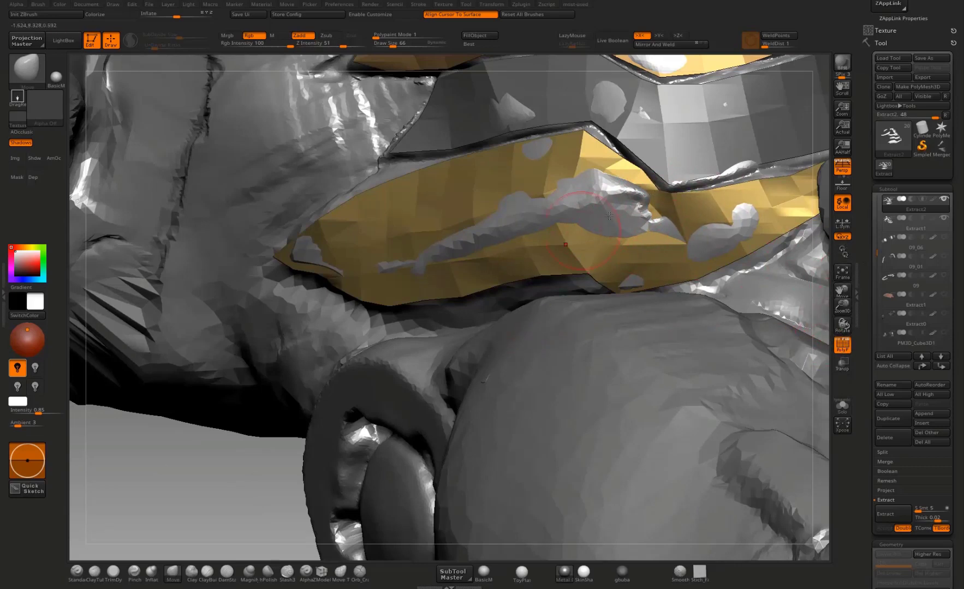
left_click_drag(247, 502, 231, 571, "alt")
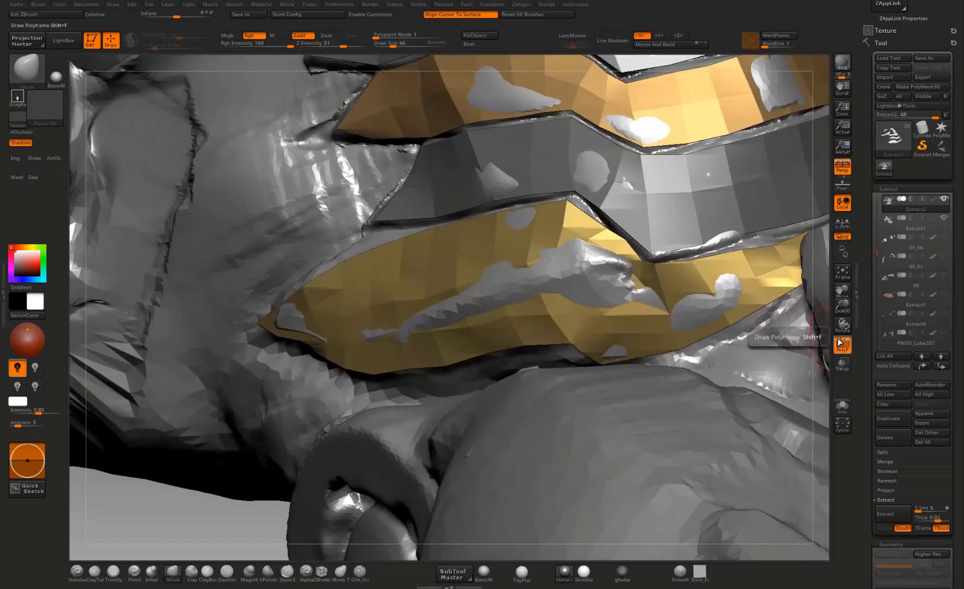
Step: Show the polygon lines again and adjust the upper edge of Extract2's lowest band toward its side tip
left_click(840, 344)
left_click(839, 343)
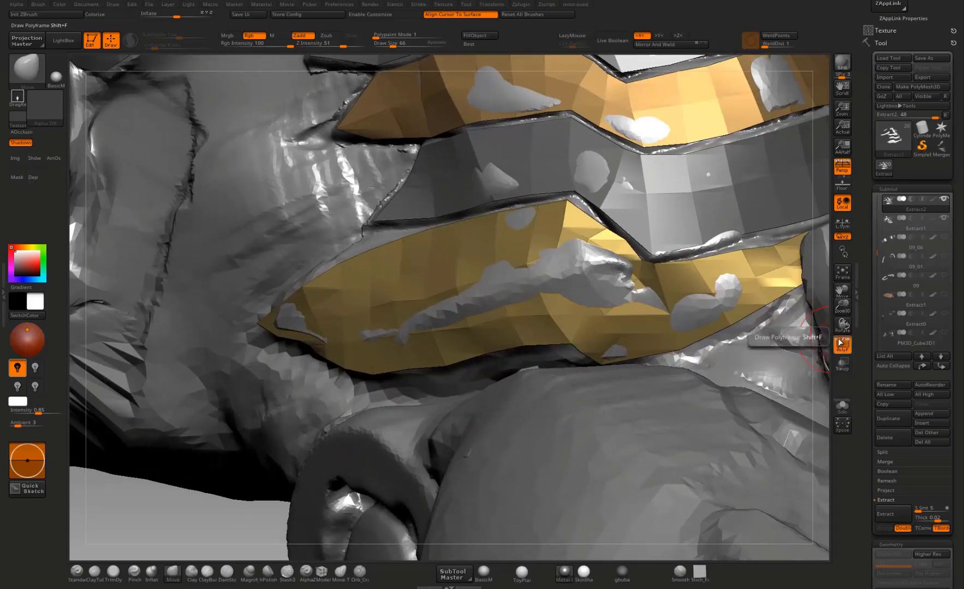
left_click(840, 344)
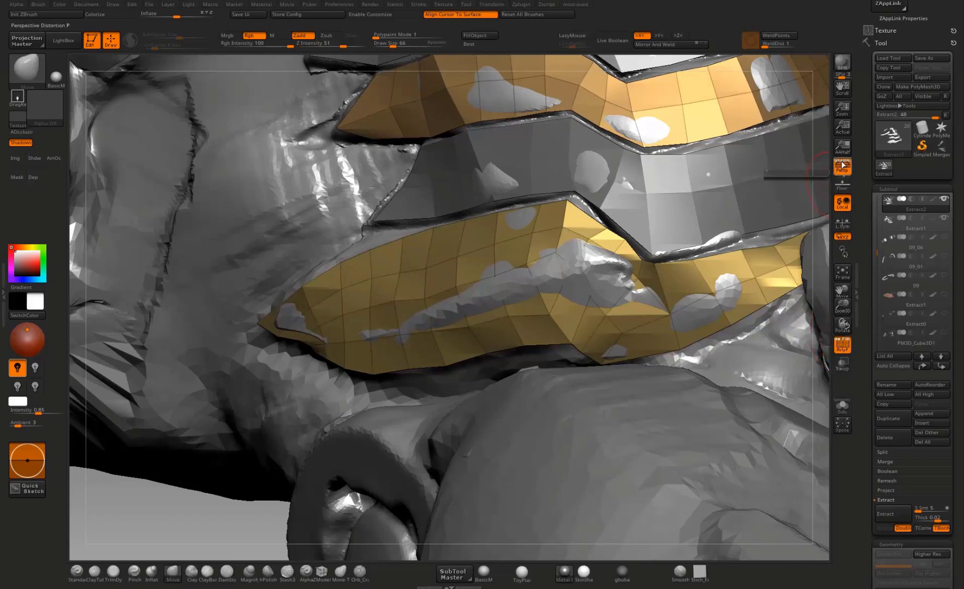
left_click_drag(222, 522, 263, 517)
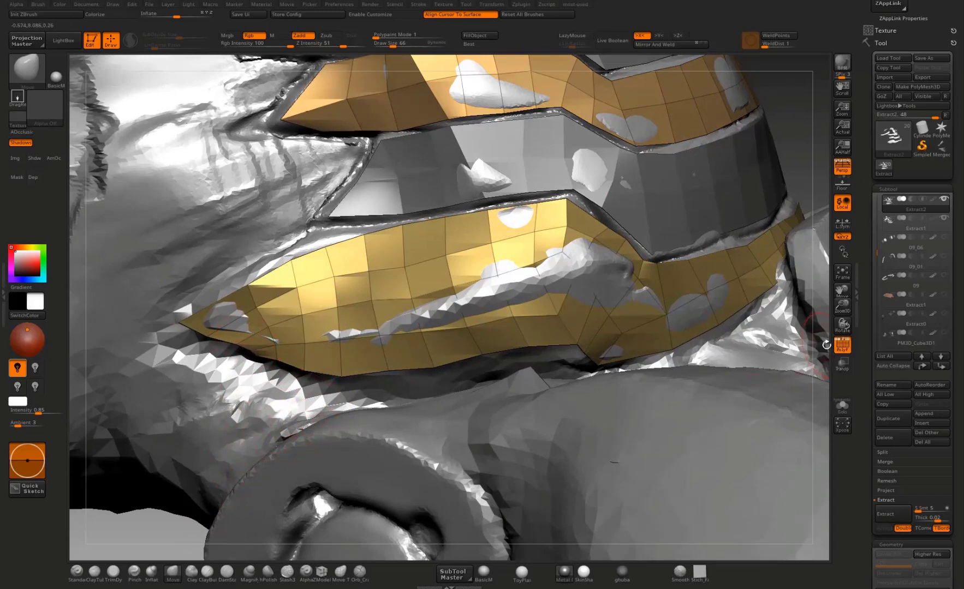
left_click_drag(809, 186, 633, 282)
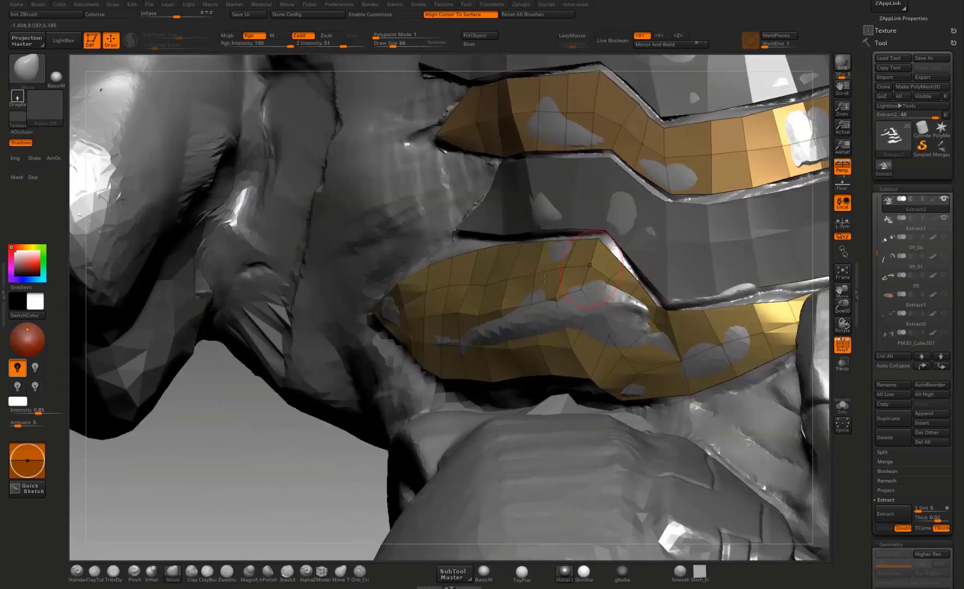
left_click_drag(269, 454, 480, 437)
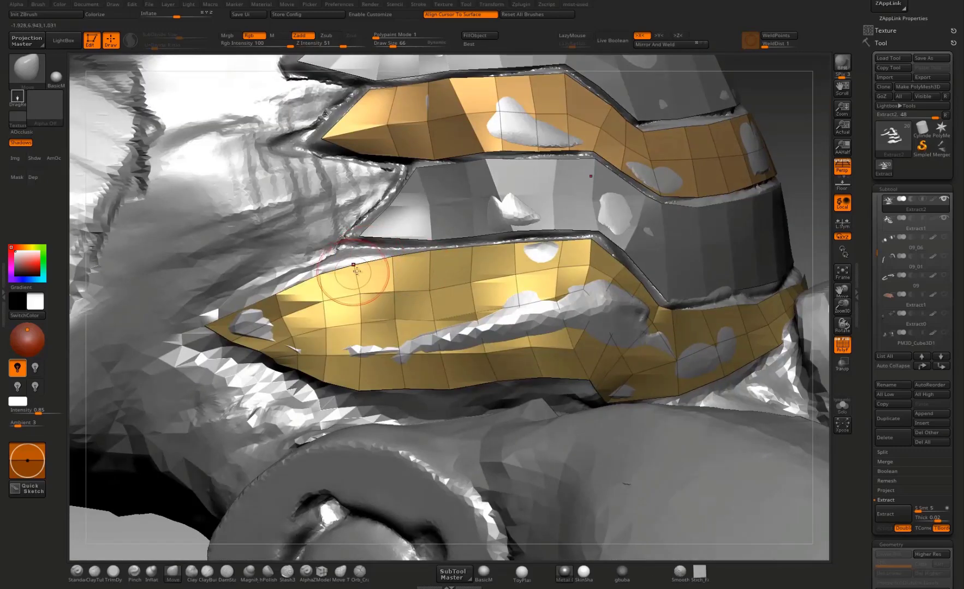
left_click_drag(353, 270, 349, 264)
Step: Move the inner vertices of Extract2's middle band near its side end to even the polygon flow
mouse_move(790, 183)
left_mouse_down()
mouse_move(770, 165)
mouse_move(680, 473)
mouse_move(680, 307)
mouse_move(676, 327)
mouse_move(746, 185)
mouse_move(649, 190)
left_mouse_up()
left_click_drag(440, 268, 466, 300)
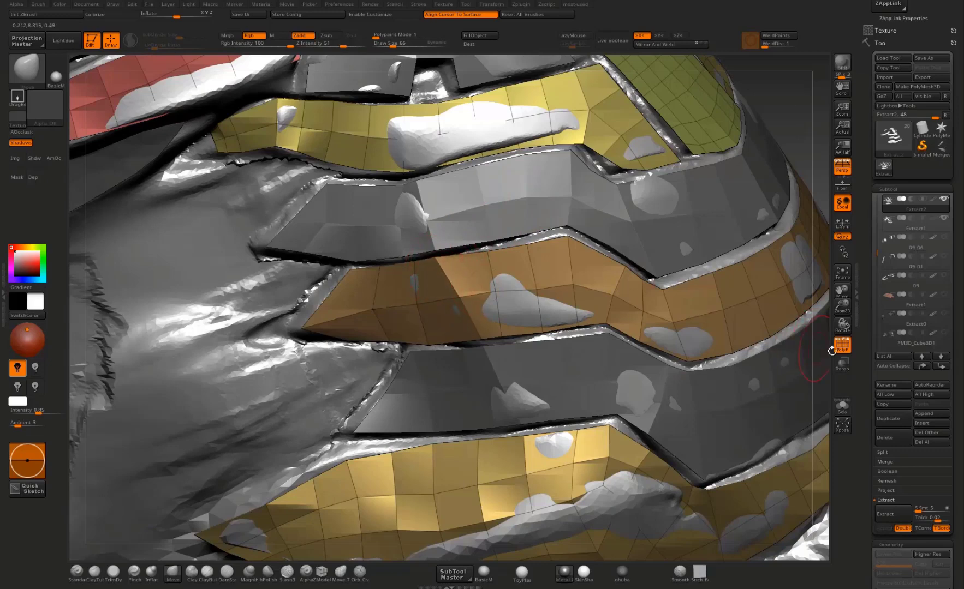
left_click(848, 343)
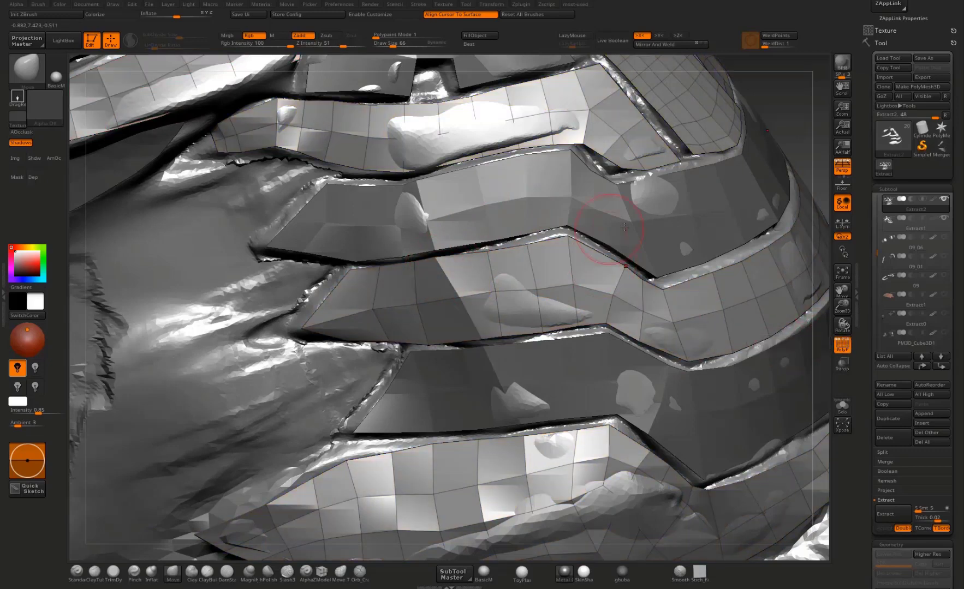
left_click(842, 344)
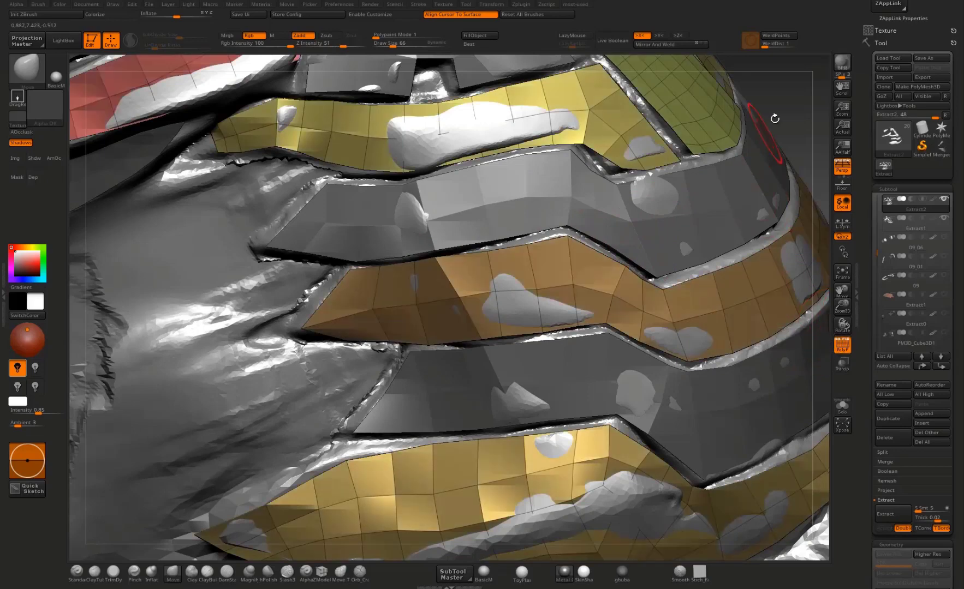
Step: Switch to Extract1 and shift the vertices of its upper band near the side end to straighten the crease across it
right_click_drag(515, 243, 462, 269)
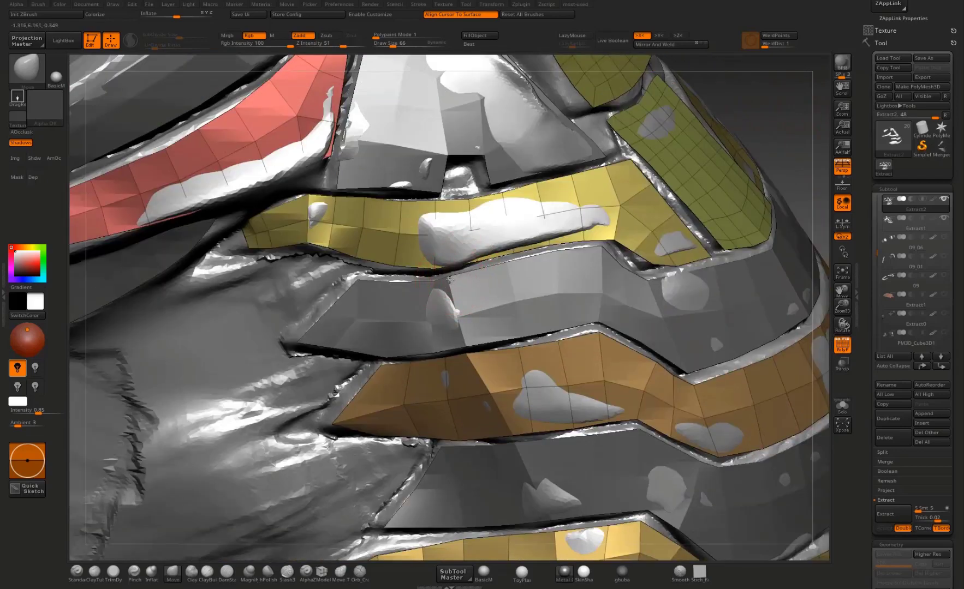
left_click(448, 278, "alt")
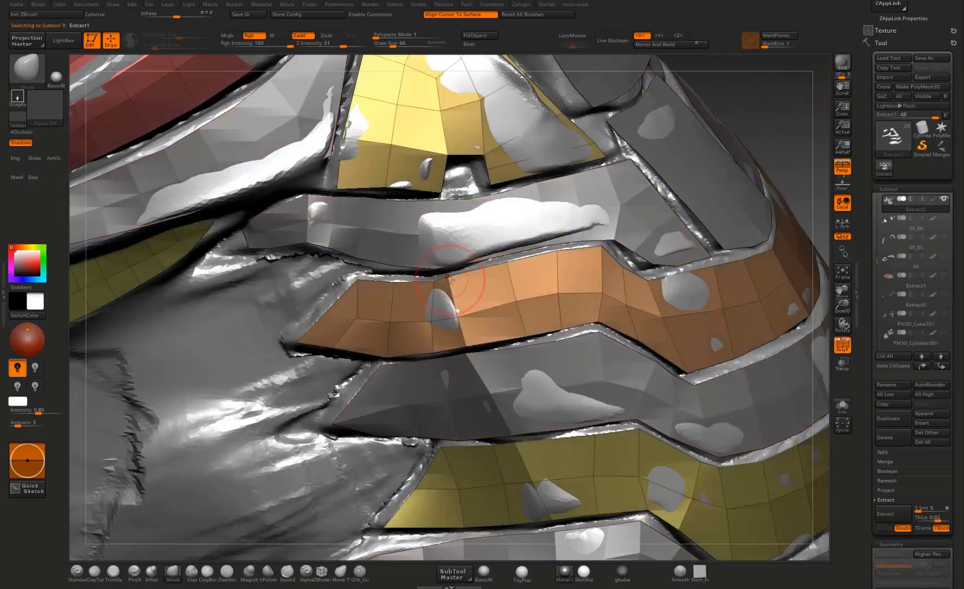
left_click_drag(449, 279, 423, 279)
left_click_drag(445, 315, 451, 317)
left_click_drag(434, 282, 426, 284)
left_click_drag(457, 324, 451, 324)
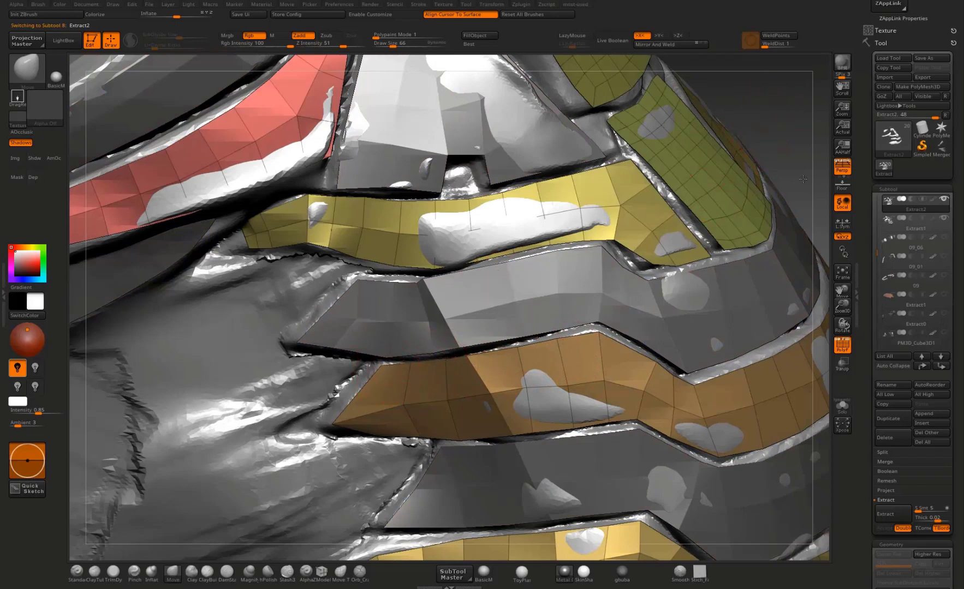
Step: Return to Extract2 and adjust the lower edge of its top band at the bend to even the gap to the band below
left_click_drag(803, 179, 830, 261, "alt")
left_click(460, 348, "alt")
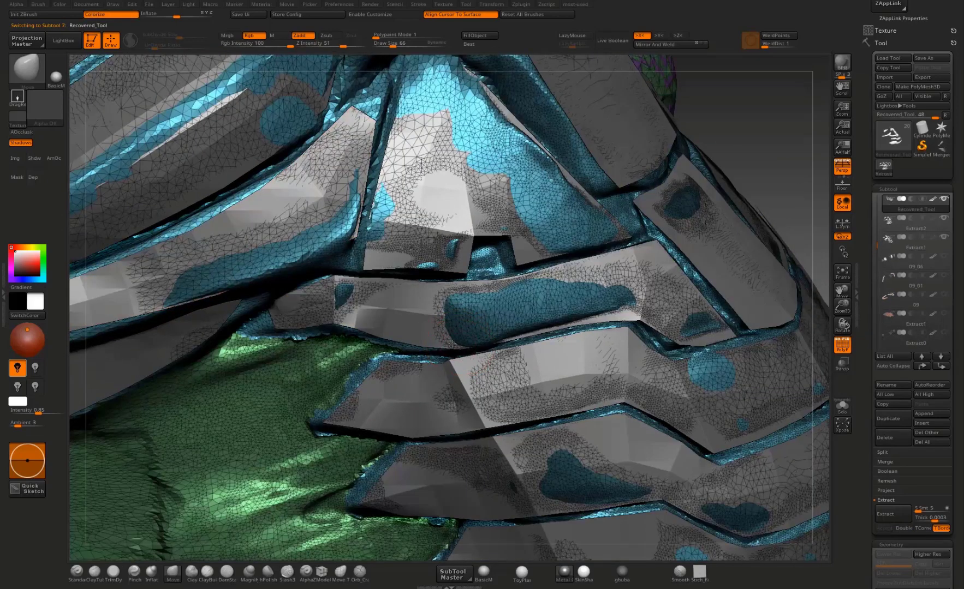
left_click(404, 313, "alt")
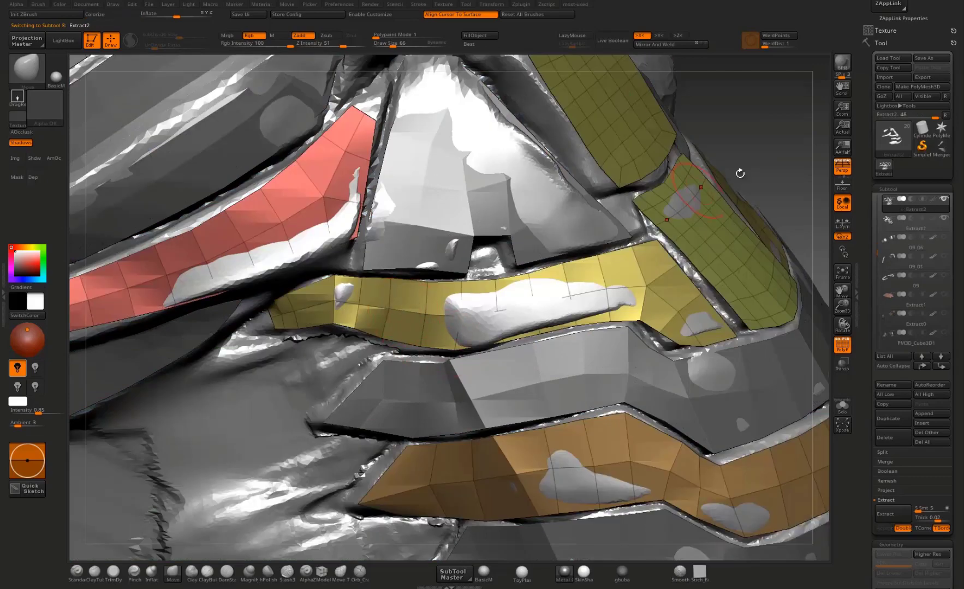
left_click_drag(772, 184, 738, 191)
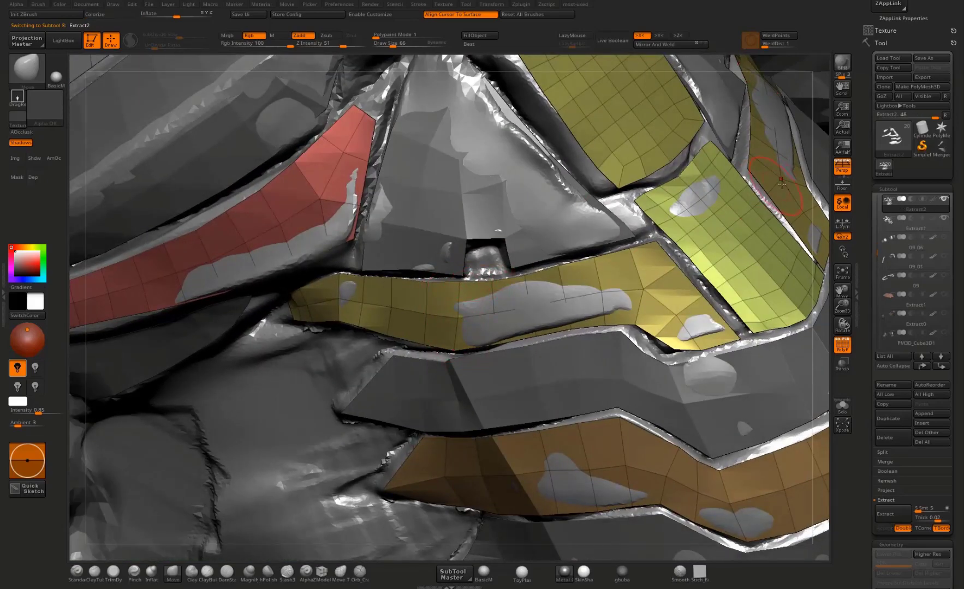
mouse_move(827, 213)
left_mouse_down()
mouse_move(791, 192)
mouse_move(756, 228)
mouse_move(720, 243)
left_mouse_up()
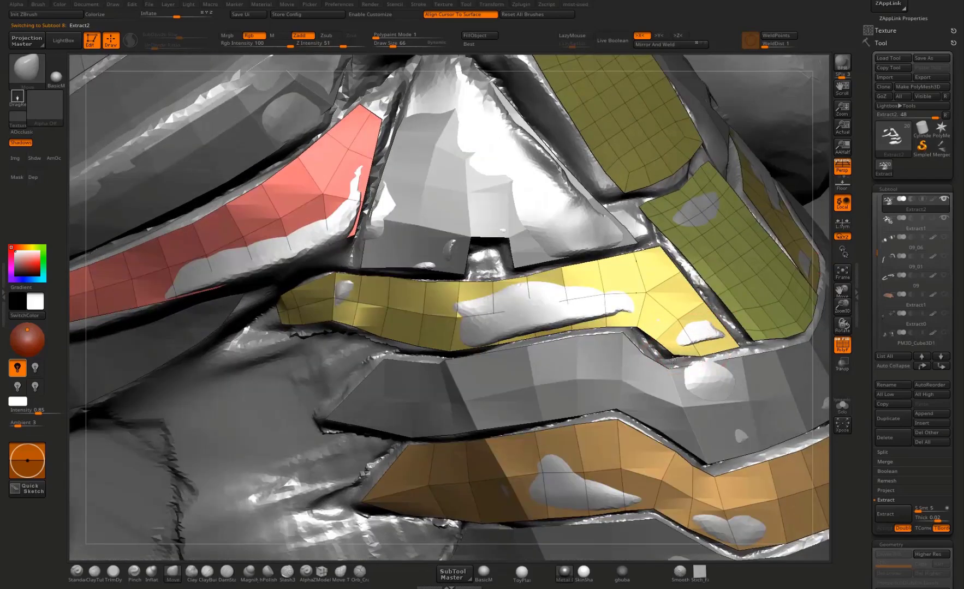
left_click_drag(640, 328, 622, 318)
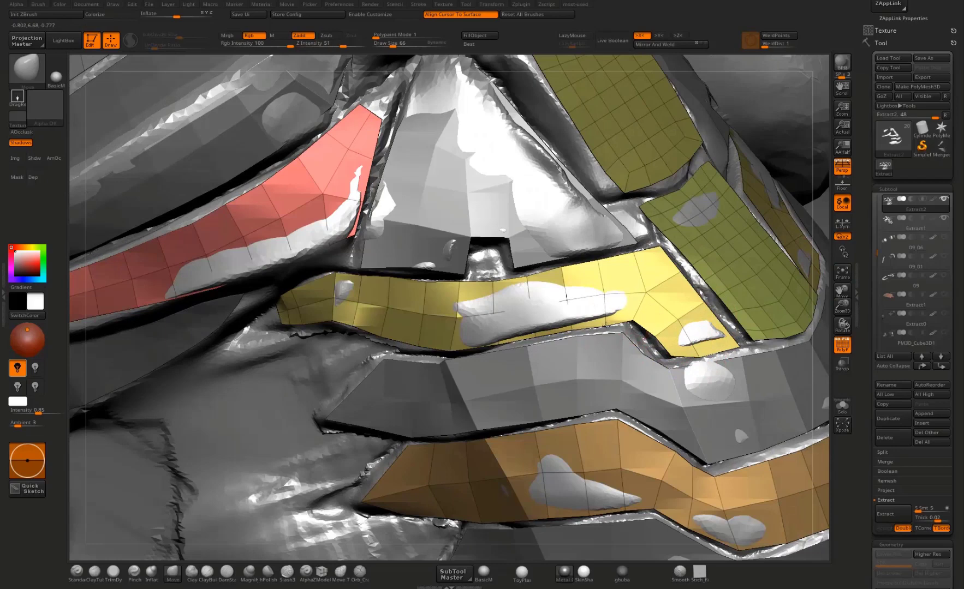
left_click(621, 342, "alt")
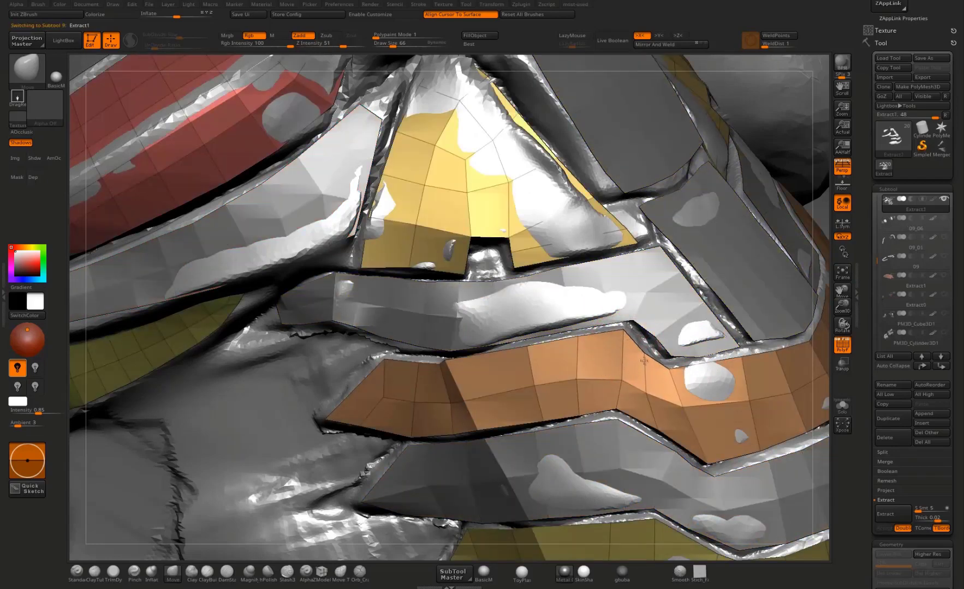
left_click(654, 335, "alt")
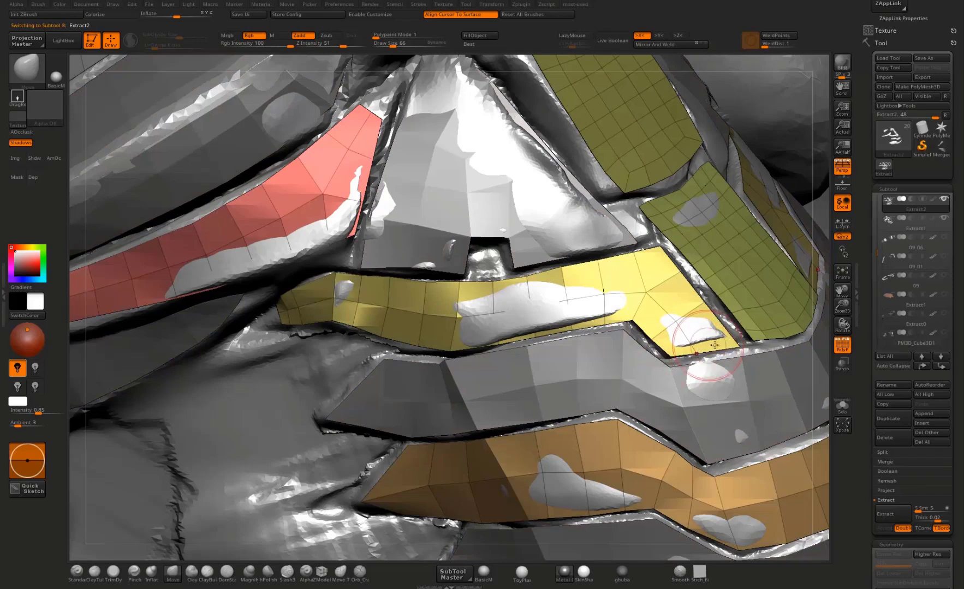
left_click_drag(825, 186, 667, 240)
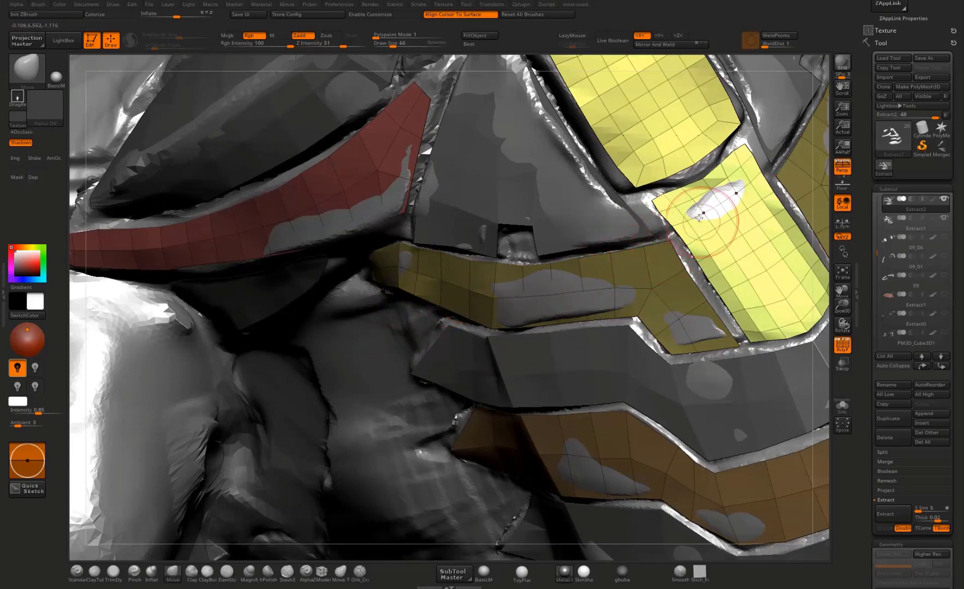
mouse_move(827, 241)
left_mouse_down()
mouse_move(753, 190)
mouse_move(681, 190)
left_mouse_up()
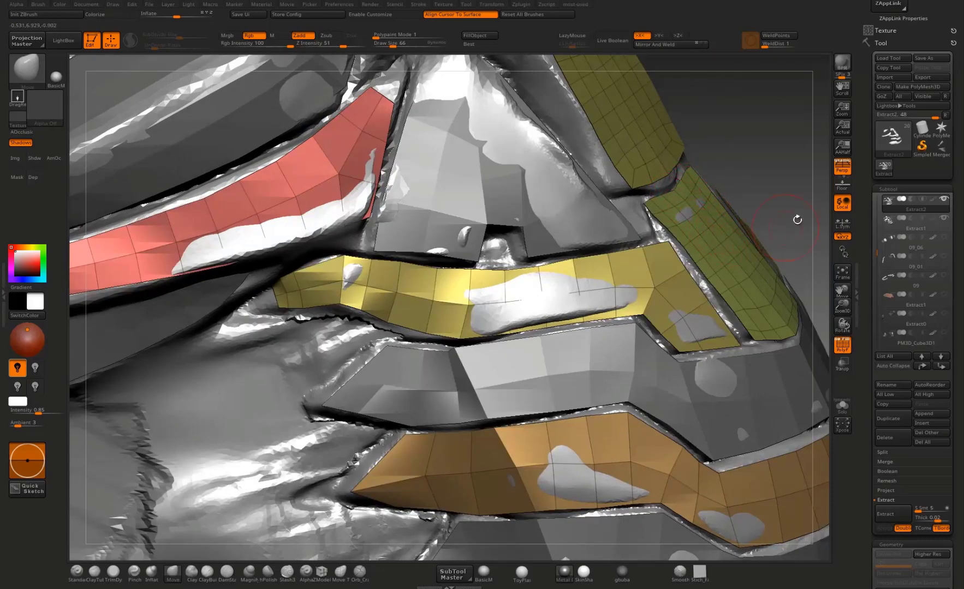
Step: Pull the inner vertices of Extract2's lowest band below its bend to fit it over the body sculpt
left_click_drag(797, 220, 513, 71, "alt")
left_click_drag(667, 114, 419, 400, "alt")
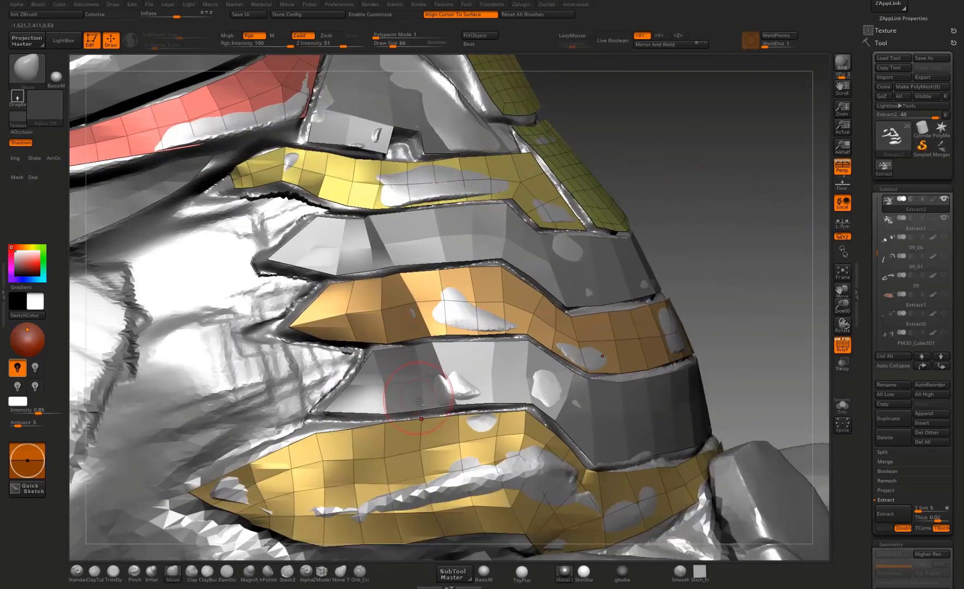
mouse_move(713, 301)
left_mouse_down("alt")
mouse_move(740, 157)
mouse_move(713, 181)
mouse_move(616, 190)
left_mouse_up("alt")
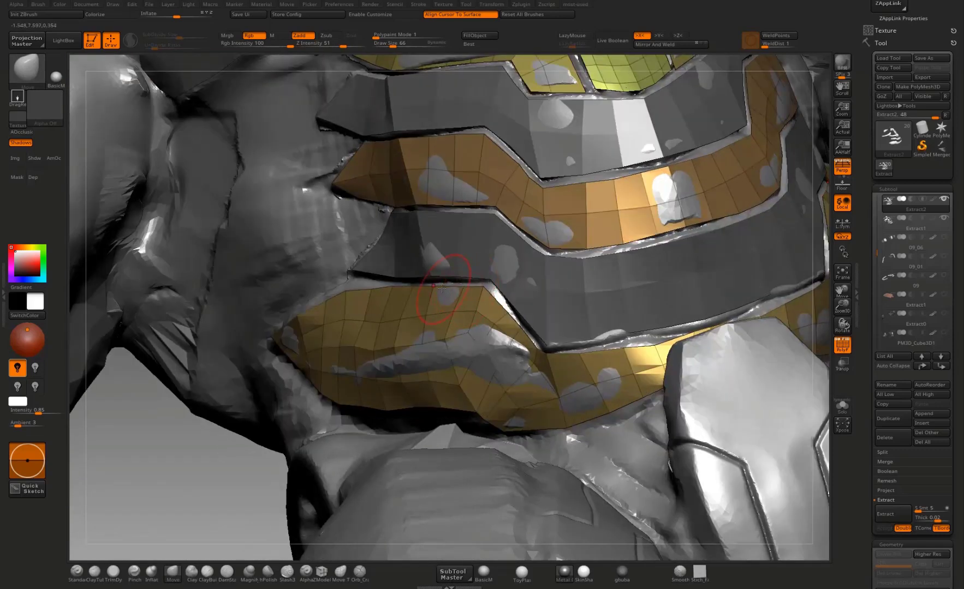
left_click_drag(430, 347, 422, 370)
left_click_drag(192, 505, 178, 512)
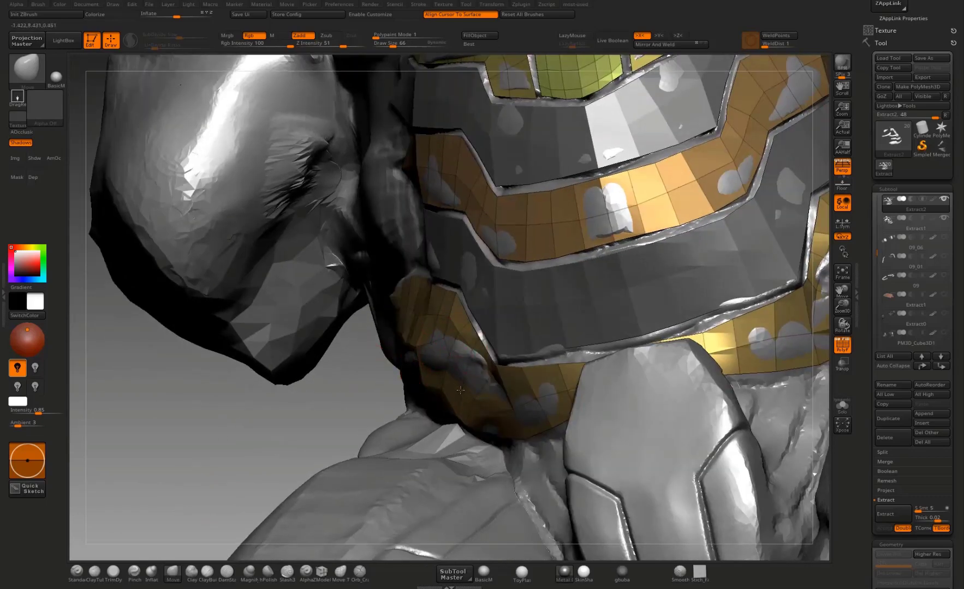
left_click_drag(309, 430, 423, 417)
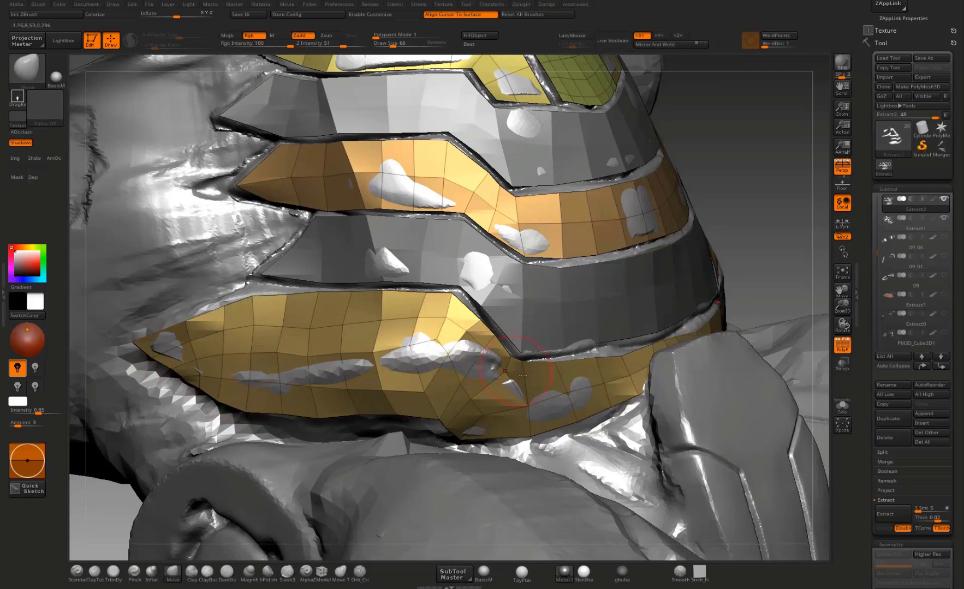
Step: Move the middle row of vertices on Extract2's lowest band from the bend toward its side end
left_click_drag(421, 333, 432, 374)
mouse_move(381, 352)
left_mouse_down()
mouse_move(267, 389)
mouse_move(174, 369)
mouse_move(211, 384)
mouse_move(240, 381)
left_mouse_up()
left_click_drag(340, 357, 375, 363)
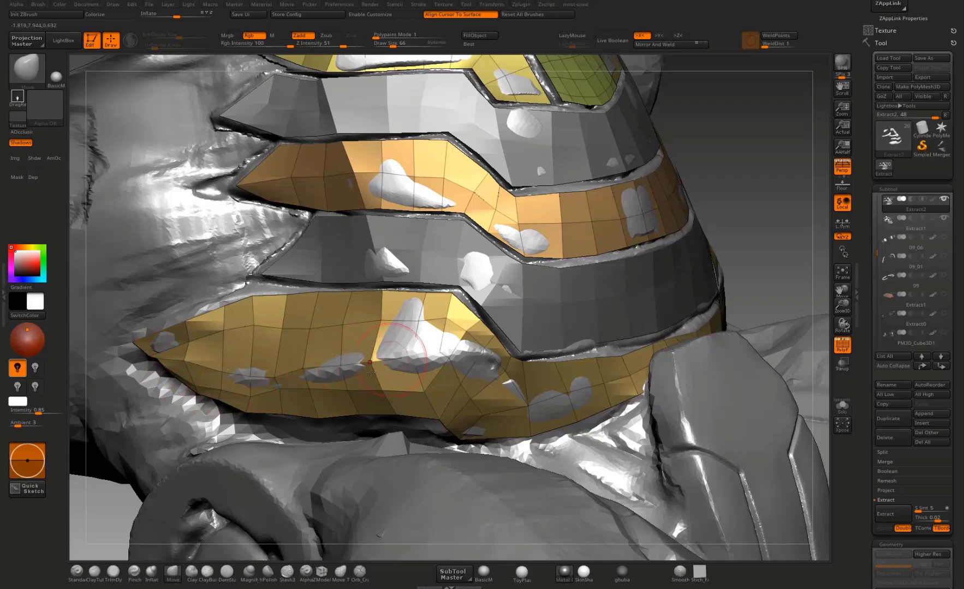
Step: Reposition the lower edge vertices of Extract2's lowest band and smooth the surface above them
left_click_drag(354, 416, 360, 423)
mouse_move(757, 230)
left_mouse_down()
mouse_move(794, 191)
mouse_move(798, 205)
left_mouse_up()
mouse_move(427, 415)
left_mouse_down()
mouse_move(424, 427)
mouse_move(358, 436)
left_mouse_up()
left_click_drag(266, 433, 223, 427)
mouse_move(203, 394)
left_mouse_down("shift")
mouse_move(371, 406)
mouse_move(426, 386)
left_mouse_up("shift")
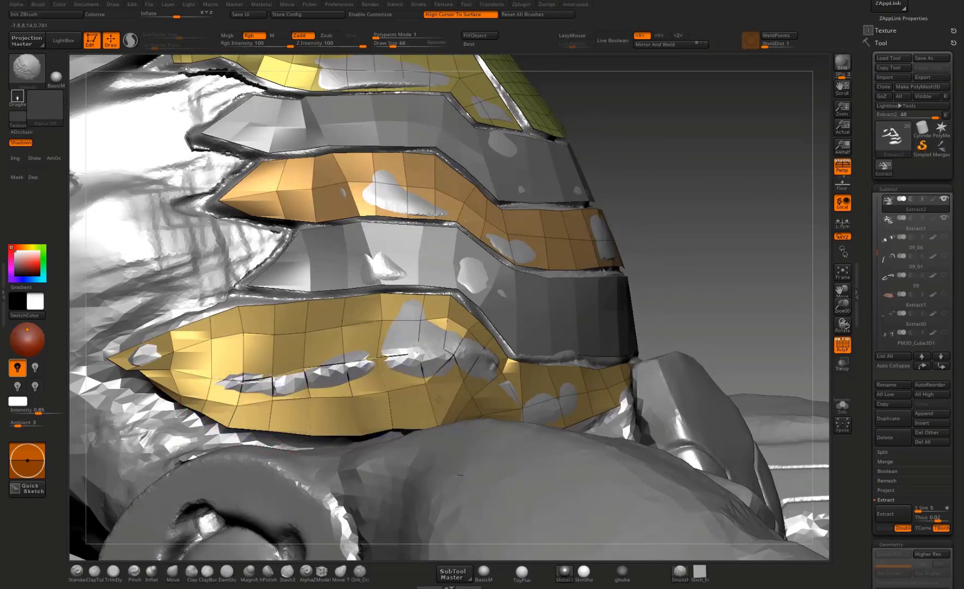
Step: Refine the side portion of Extract2's lowest band from the side so its curvature follows the waist
mouse_move(659, 278)
left_mouse_down()
mouse_move(551, 295)
mouse_move(464, 349)
mouse_move(334, 393)
left_mouse_up()
left_click_drag(268, 405, 263, 408)
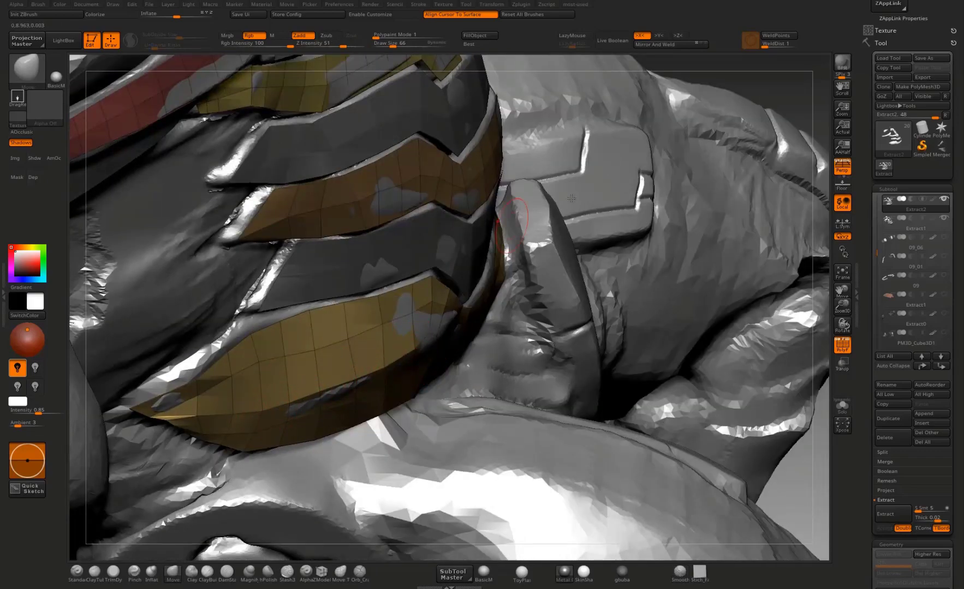
mouse_move(783, 89)
left_mouse_down()
mouse_move(338, 350)
mouse_move(358, 365)
left_mouse_up()
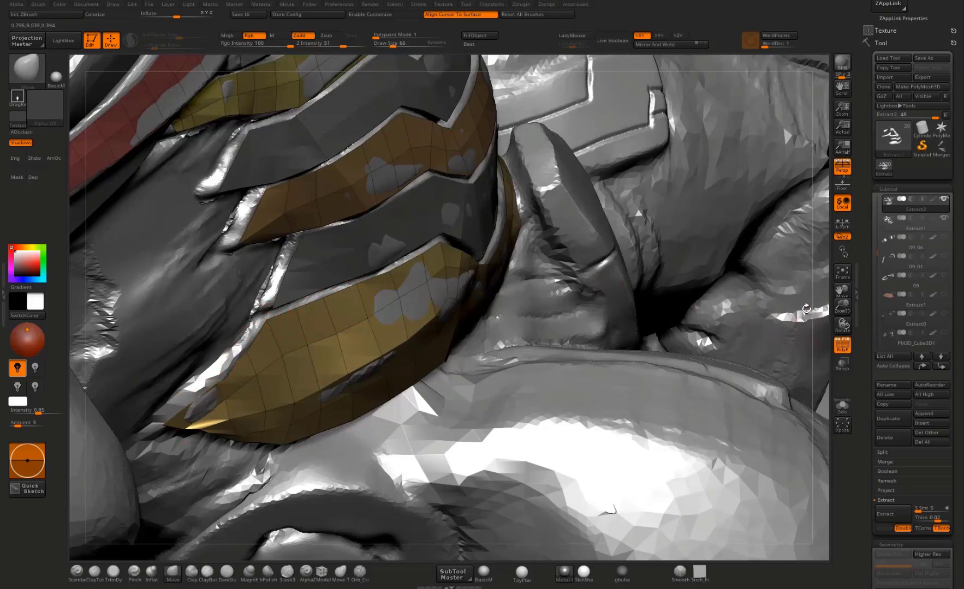
mouse_move(807, 309)
right_mouse_down()
mouse_move(791, 278)
mouse_move(527, 272)
right_mouse_up()
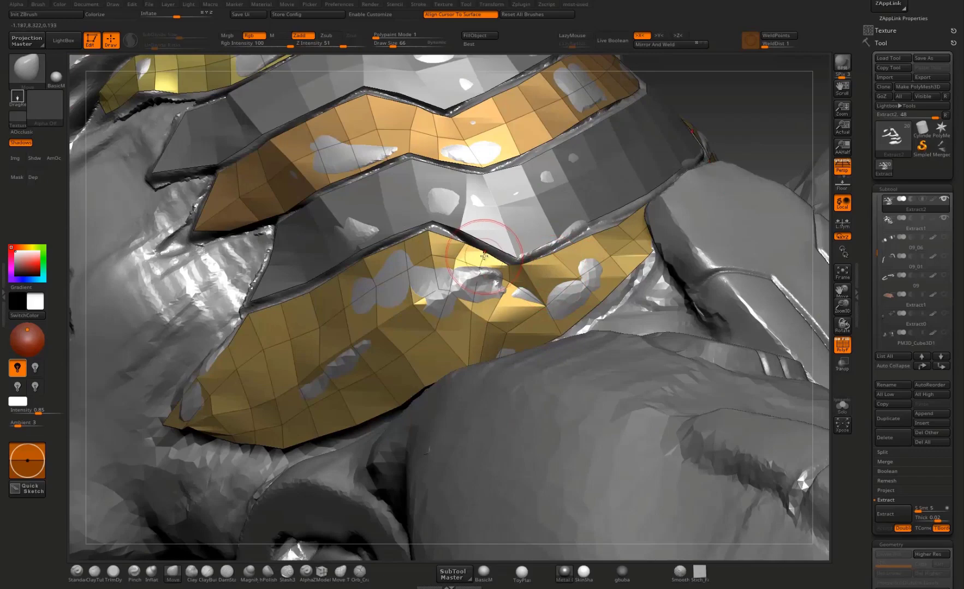
Step: Adjust Extract2's lowest band around its lower front corner, working from several angles to even the polygon flow
left_click_drag(779, 119, 764, 192, "alt")
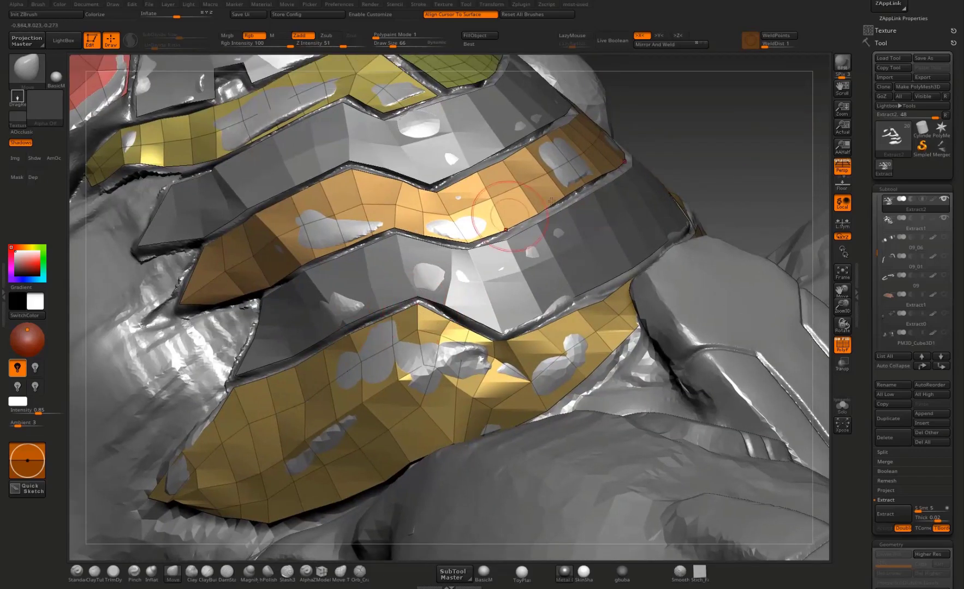
mouse_move(732, 119)
left_mouse_down("alt")
mouse_move(702, 206)
mouse_move(625, 236)
left_mouse_up("alt")
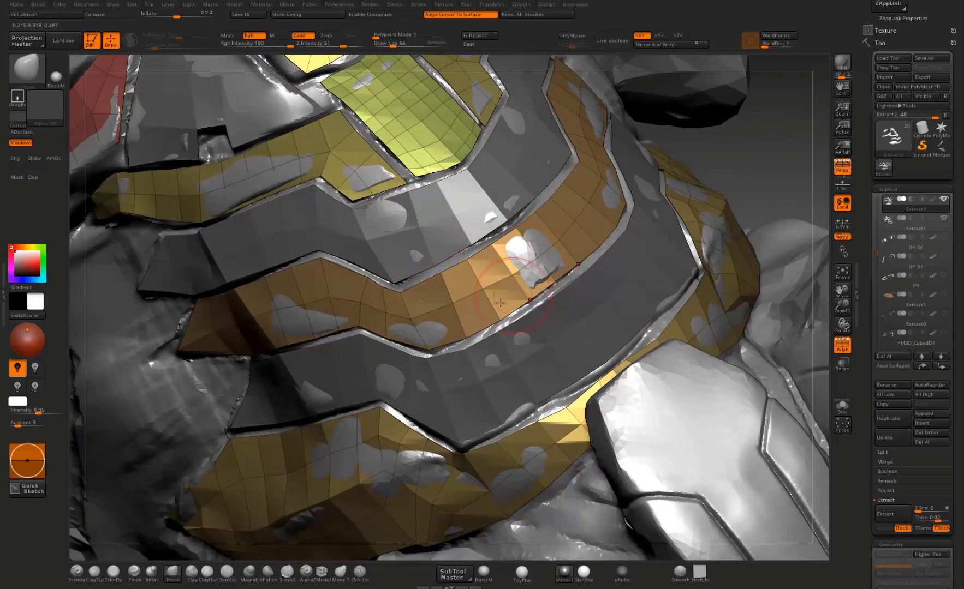
left_click_drag(778, 162, 812, 170)
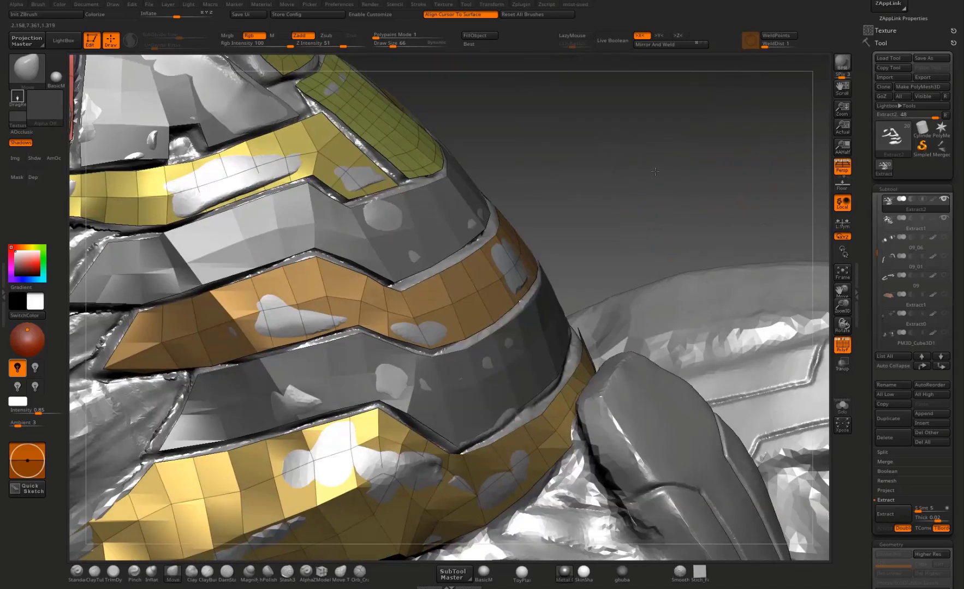
left_click_drag(644, 268, 645, 190, "alt")
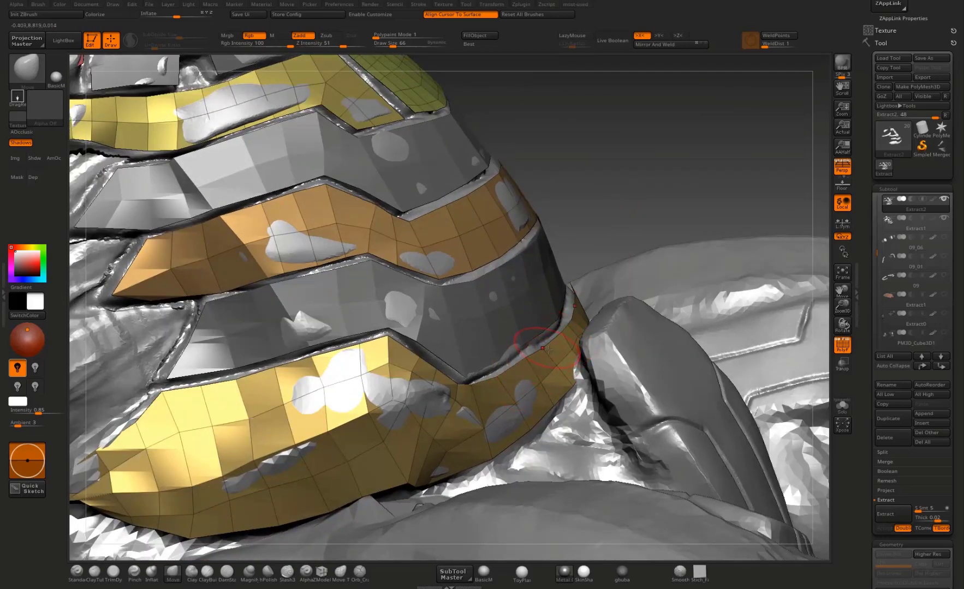
left_click_drag(654, 213, 586, 320)
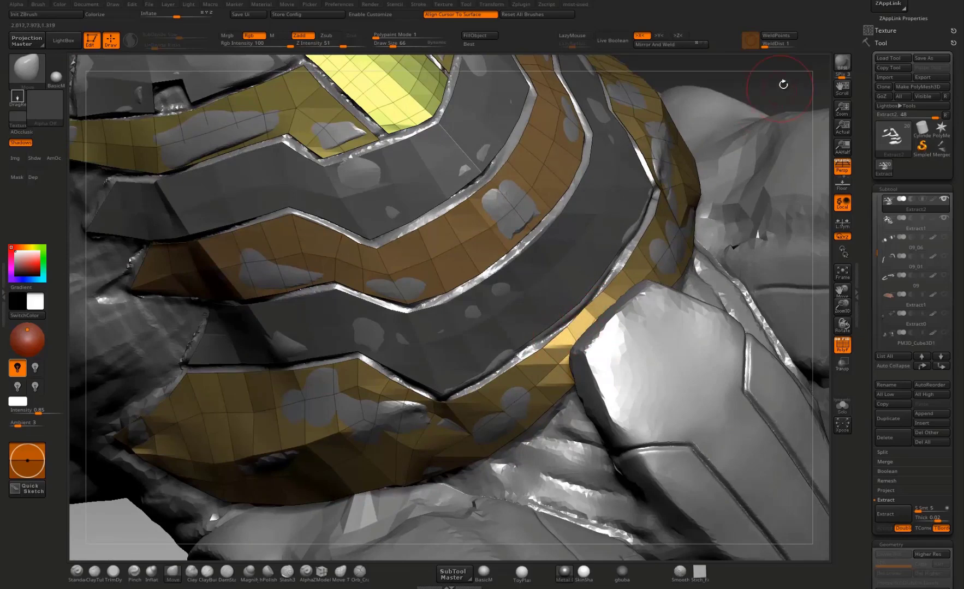
left_click_drag(783, 84, 637, 231)
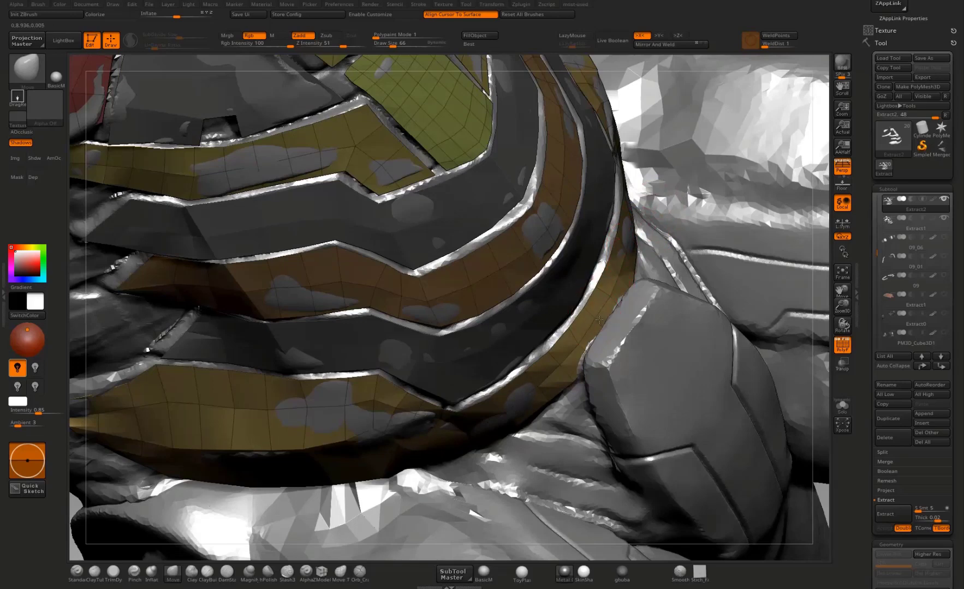
left_click_drag(823, 387, 640, 201)
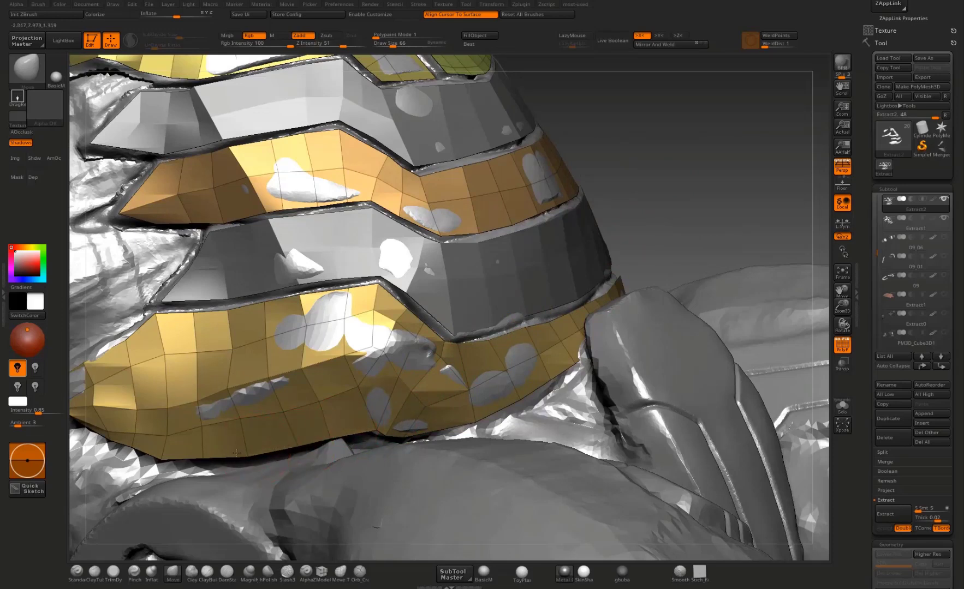
Step: Move the lower edge vertices of Extract2's lowest band near its side tip to fill the notch in the outline
left_click_drag(161, 452, 191, 452)
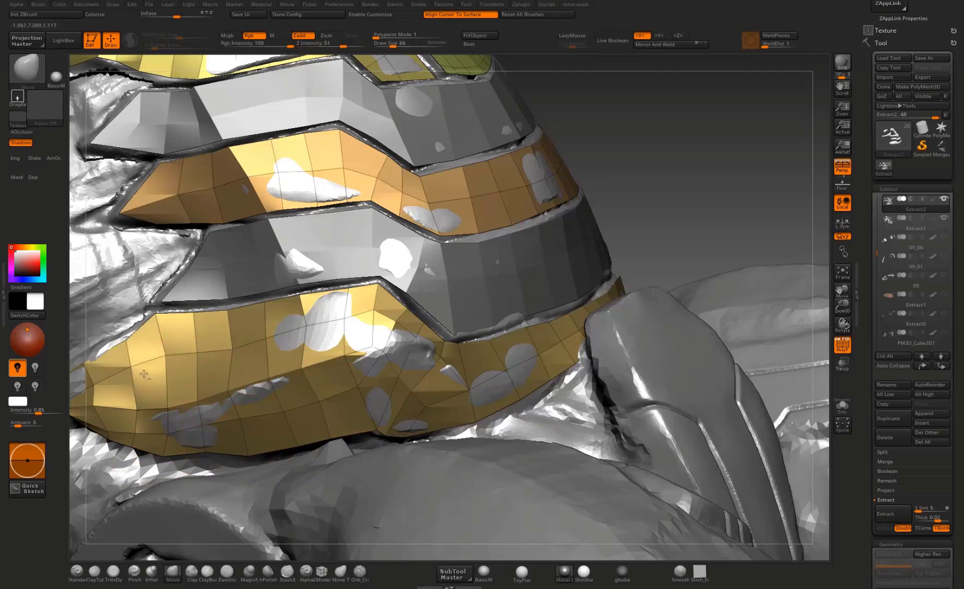
mouse_move(631, 188)
left_mouse_down()
mouse_move(731, 161)
mouse_move(644, 159)
left_mouse_up()
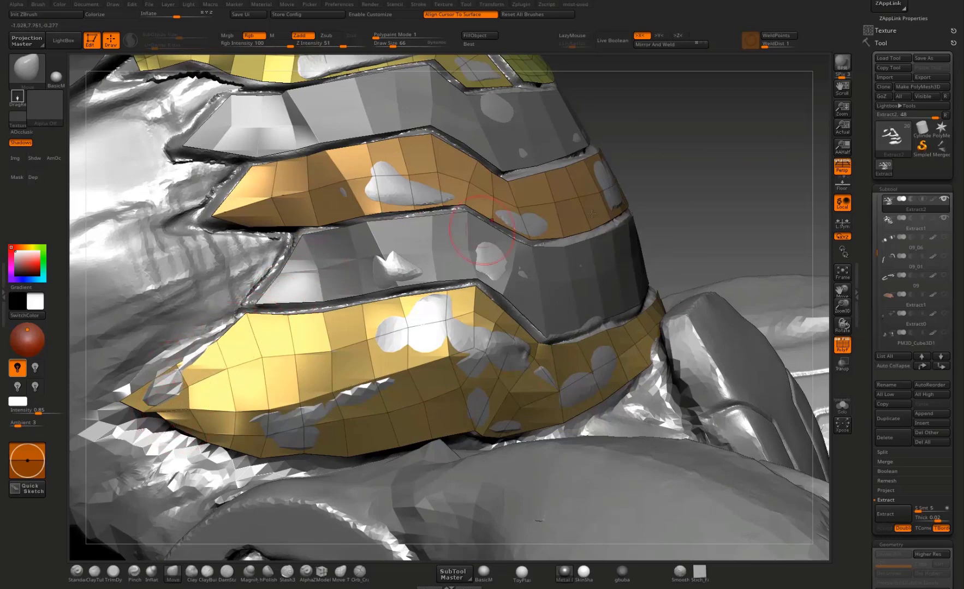
mouse_move(666, 164)
left_mouse_down()
mouse_move(688, 158)
mouse_move(578, 199)
mouse_move(731, 156)
mouse_move(720, 262)
left_mouse_up()
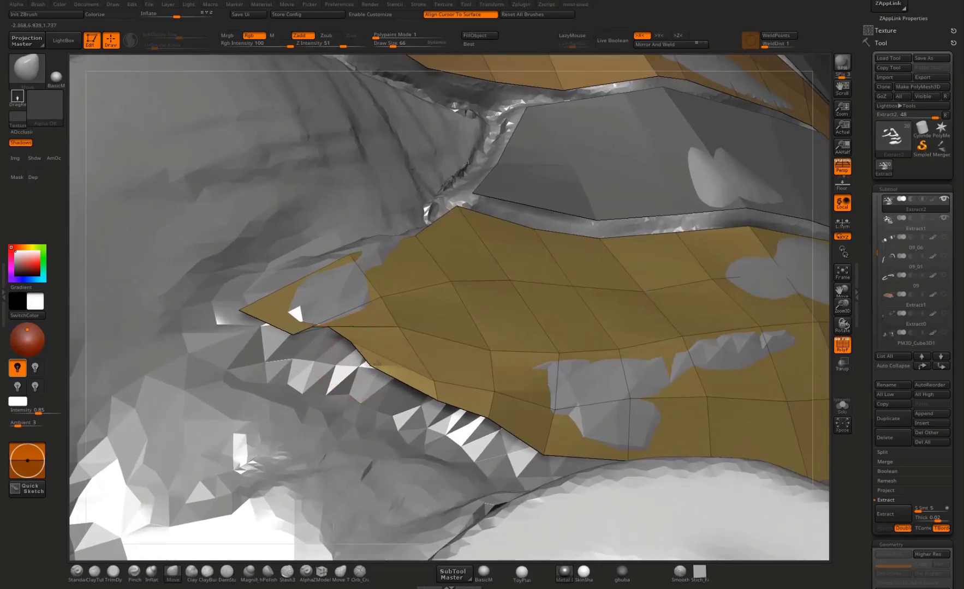
left_click_drag(376, 363, 318, 373)
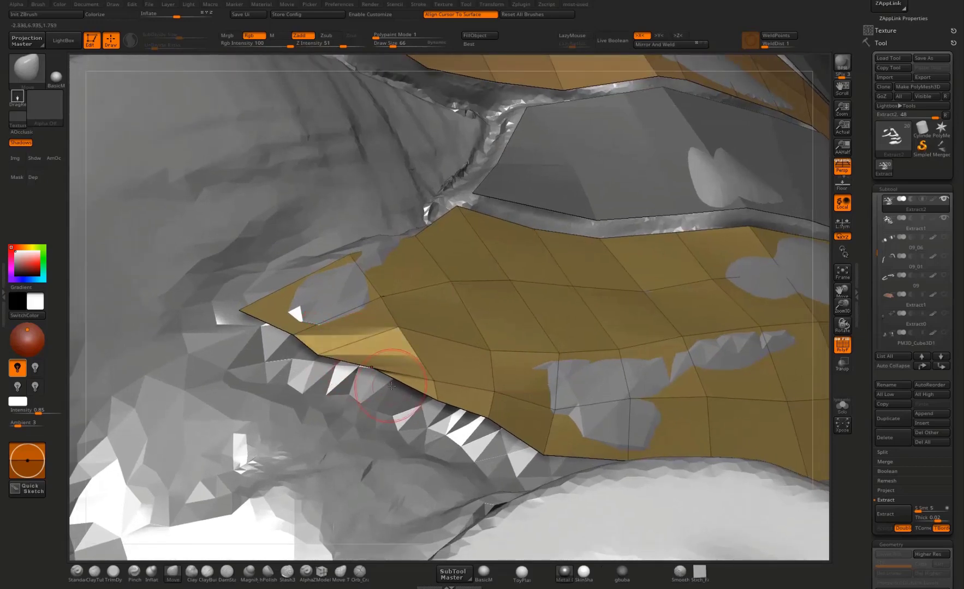
left_click_drag(391, 373, 394, 377)
Step: Refine the side tip of Extract2's lowest band by nudging its lower edge and neighbouring inner vertices into a clean taper
left_click_drag(829, 428, 750, 379)
left_click_drag(473, 387, 464, 392)
left_click_drag(531, 400, 516, 389)
left_click_drag(407, 363, 381, 377)
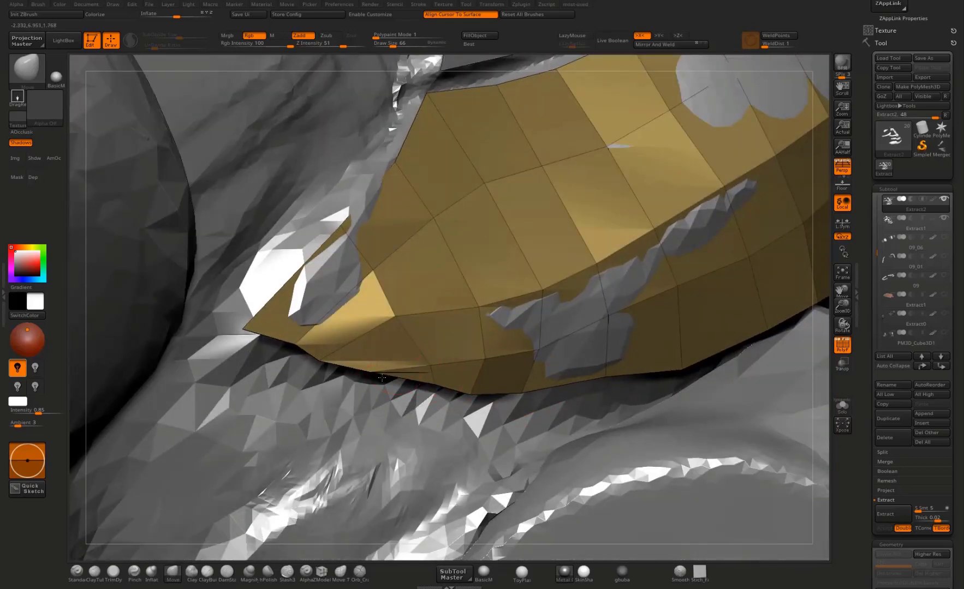
mouse_move(404, 312)
left_mouse_down()
mouse_move(389, 310)
mouse_move(396, 308)
left_mouse_up()
Step: Examine the abdomen bands and central plates from several angles, checking their fit against the body and the topology at the uppermost band's inner end
right_click_drag(486, 266, 399, 443, "ctrl")
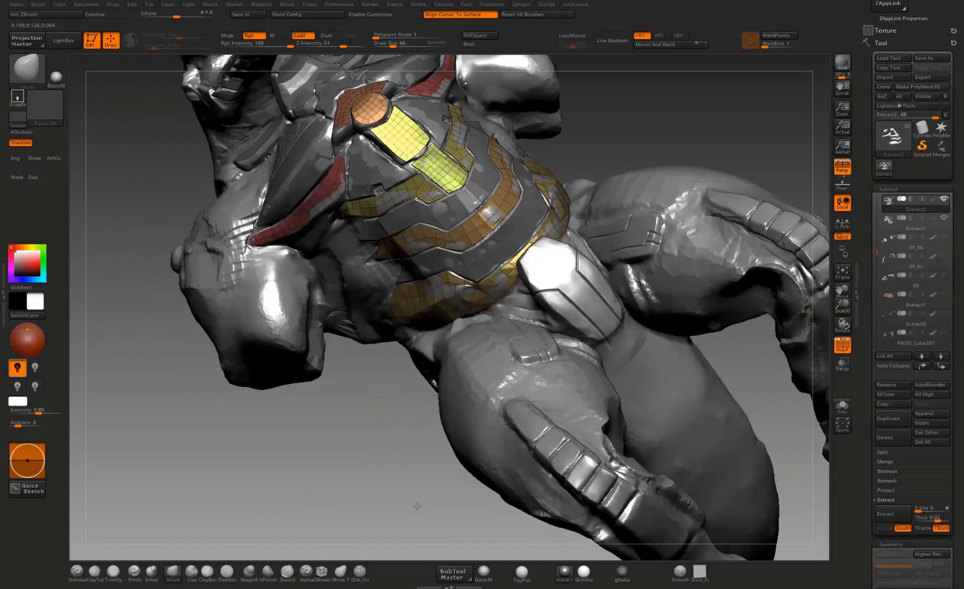
mouse_move(417, 506)
right_mouse_down("ctrl")
mouse_move(425, 449)
mouse_move(344, 528)
right_mouse_up("ctrl")
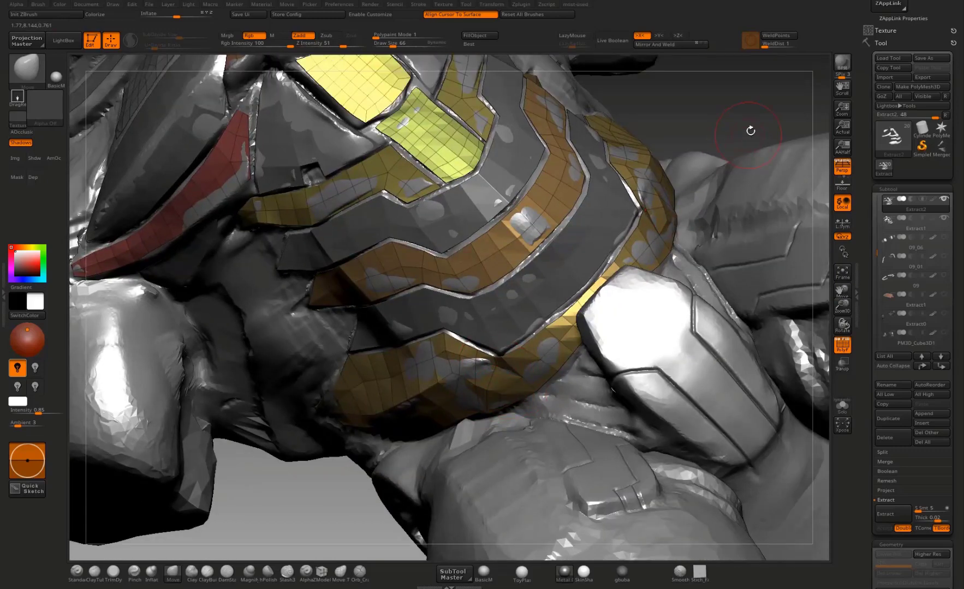
right_click_drag(750, 131, 742, 183)
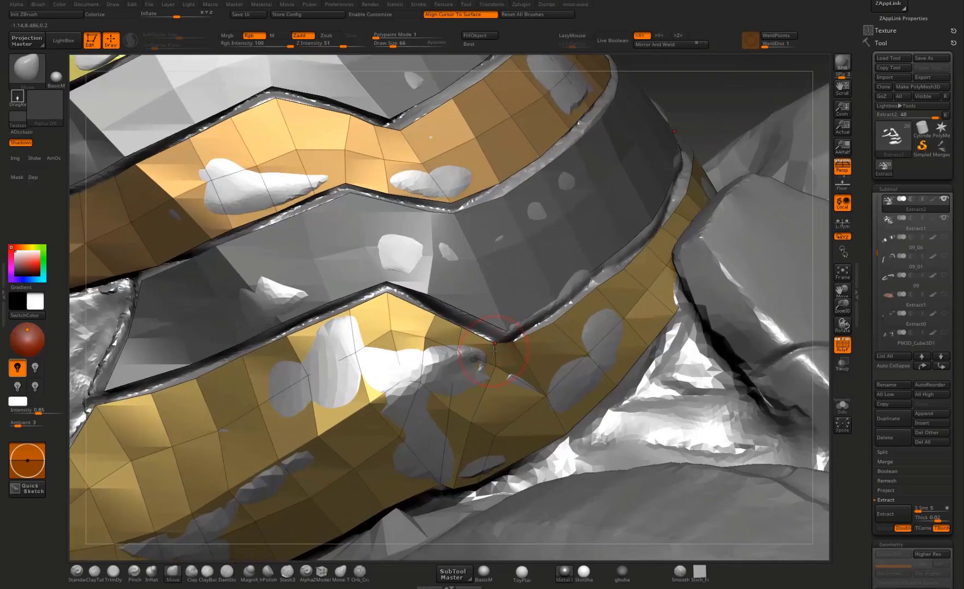
mouse_move(811, 84)
right_mouse_down()
mouse_move(800, 223)
mouse_move(720, 226)
mouse_move(648, 247)
right_mouse_up()
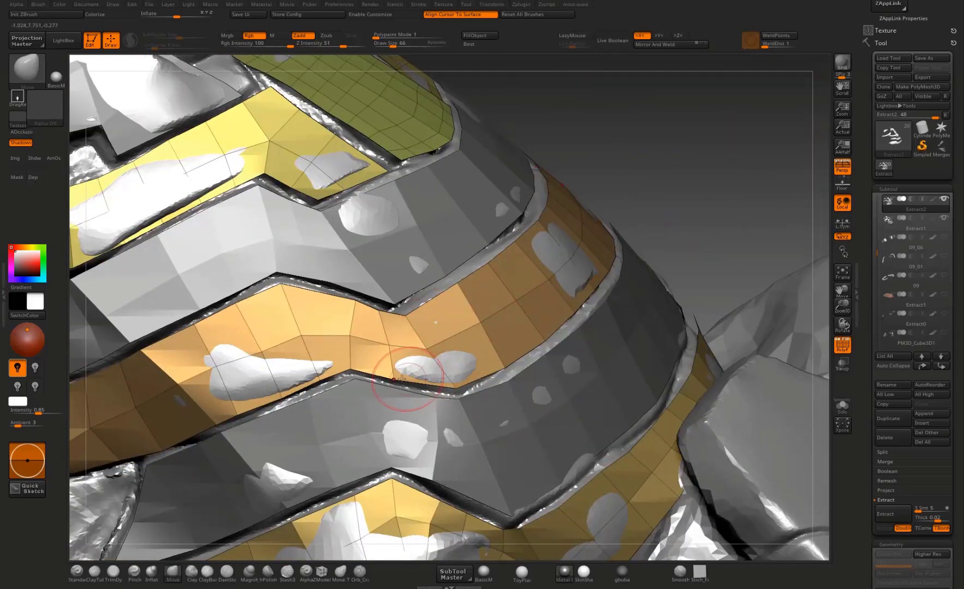
mouse_move(658, 207)
right_mouse_down()
mouse_move(692, 245)
mouse_move(600, 283)
right_mouse_up()
mouse_move(774, 93)
right_mouse_down()
mouse_move(628, 197)
mouse_move(491, 262)
right_mouse_up()
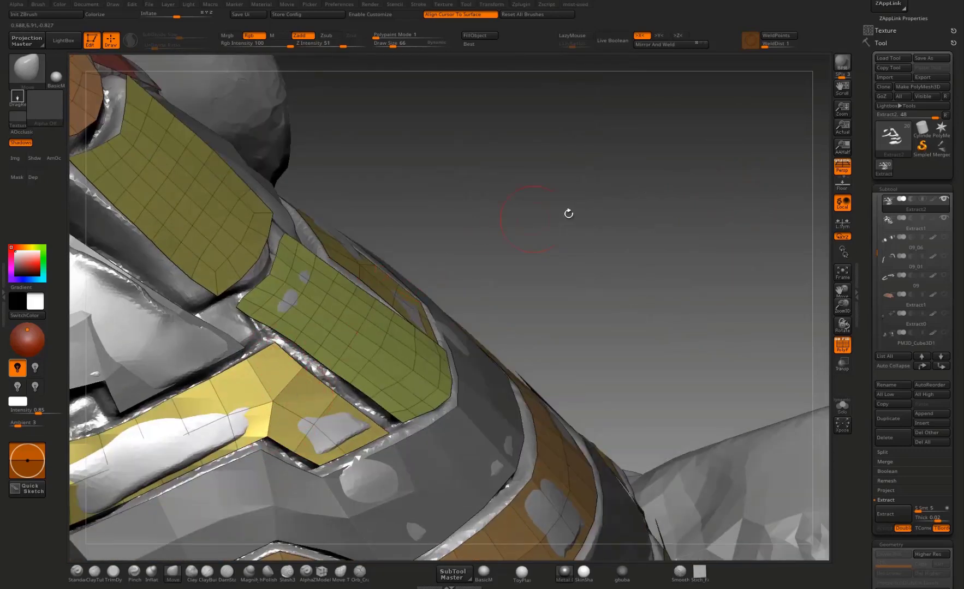
right_click_drag(568, 213, 342, 415)
right_click_drag(360, 375, 468, 299)
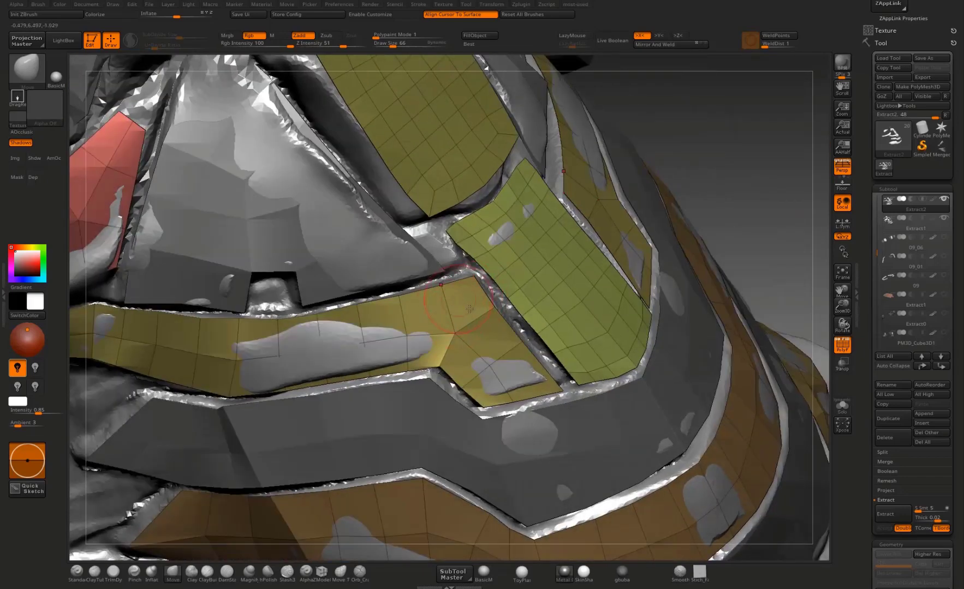
Step: Isolate Extract2 and, with ZModeler's Stitch point action at draw size 289, merge the neighbouring edge points into the uppermost abdomen band's inner corner
left_click(842, 407)
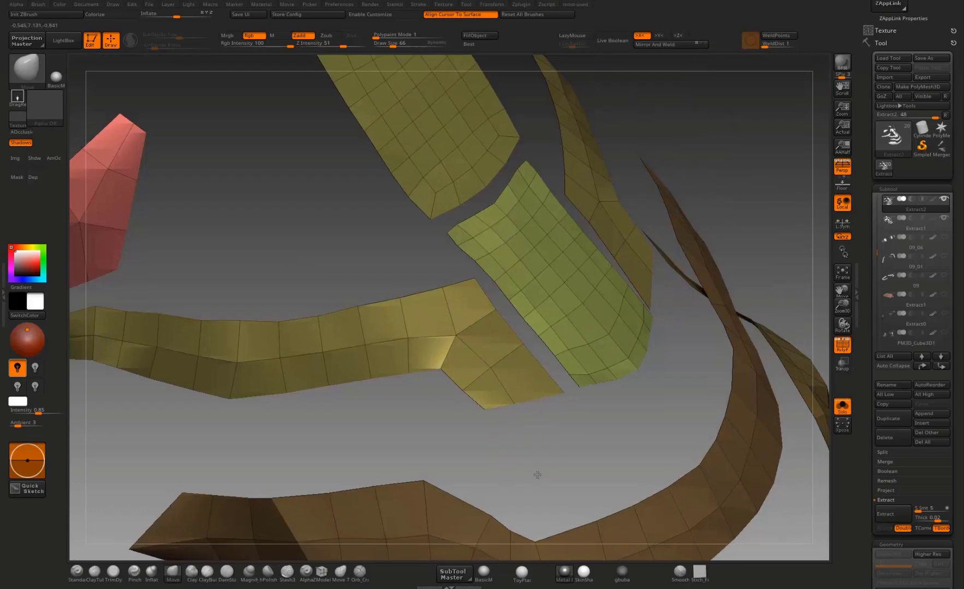
mouse_move(534, 473)
right_mouse_down("ctrl")
mouse_move(477, 327)
mouse_move(432, 322)
right_mouse_up("ctrl")
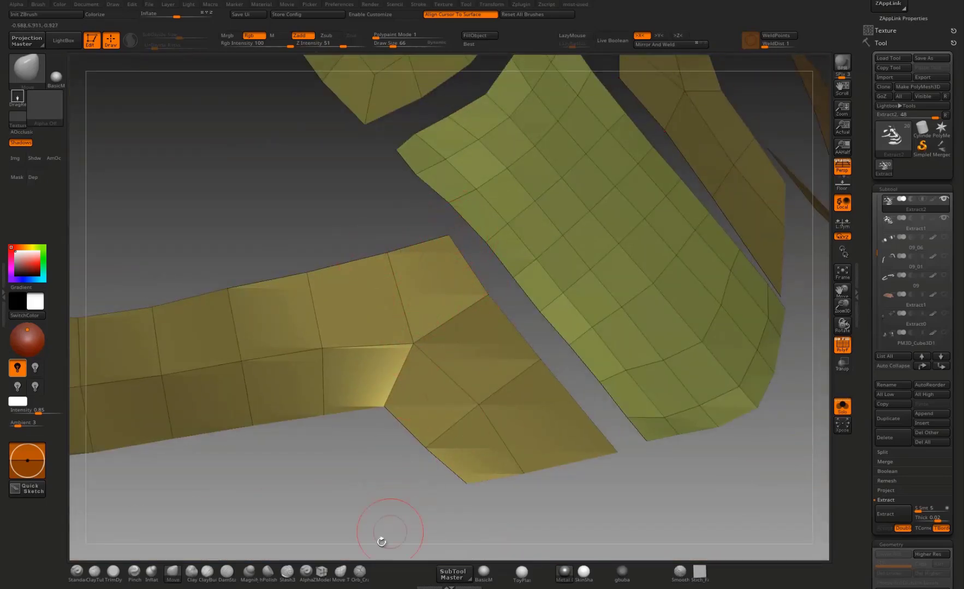
left_click(322, 571)
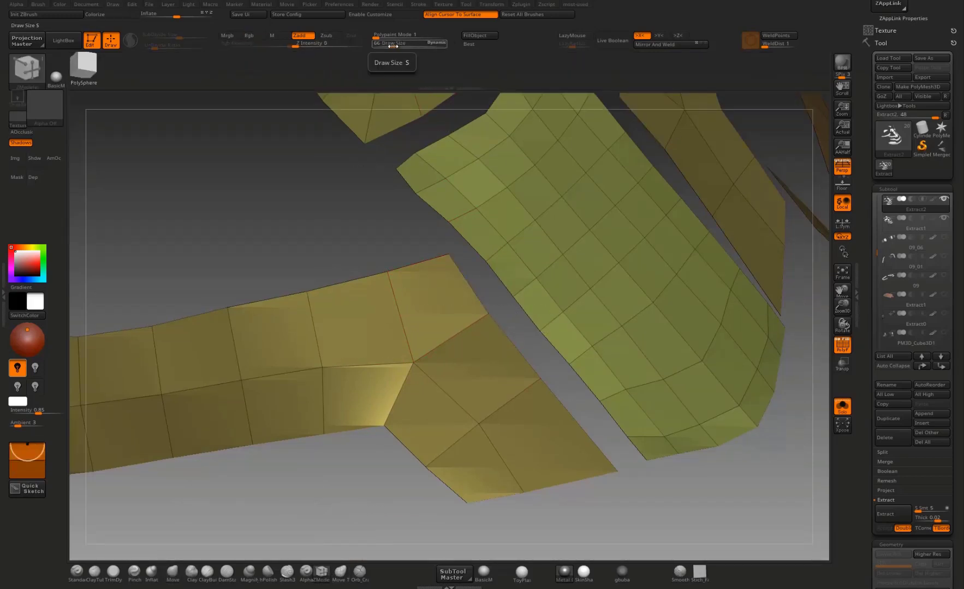
left_click_drag(393, 46, 412, 45)
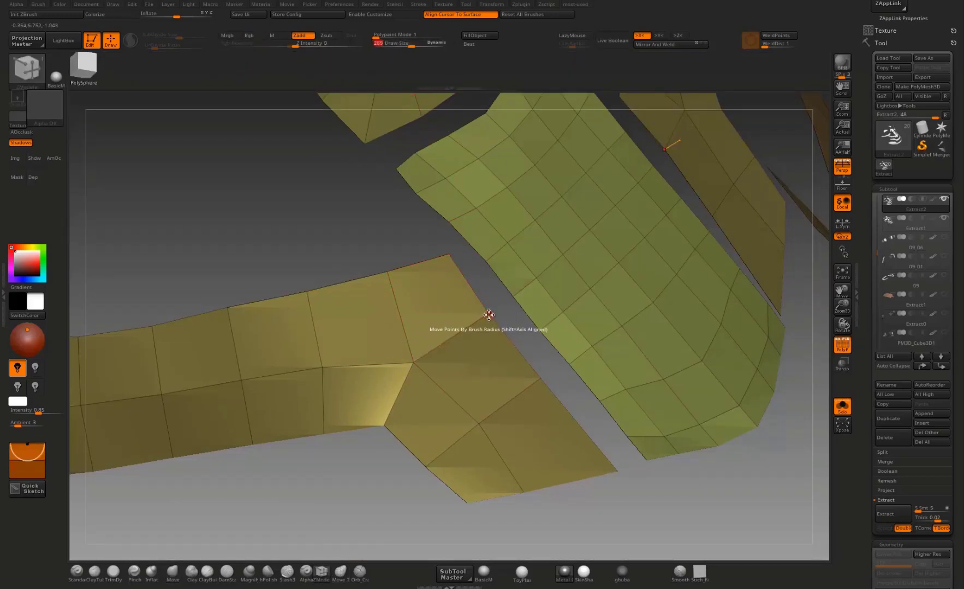
key("space")
key("space")
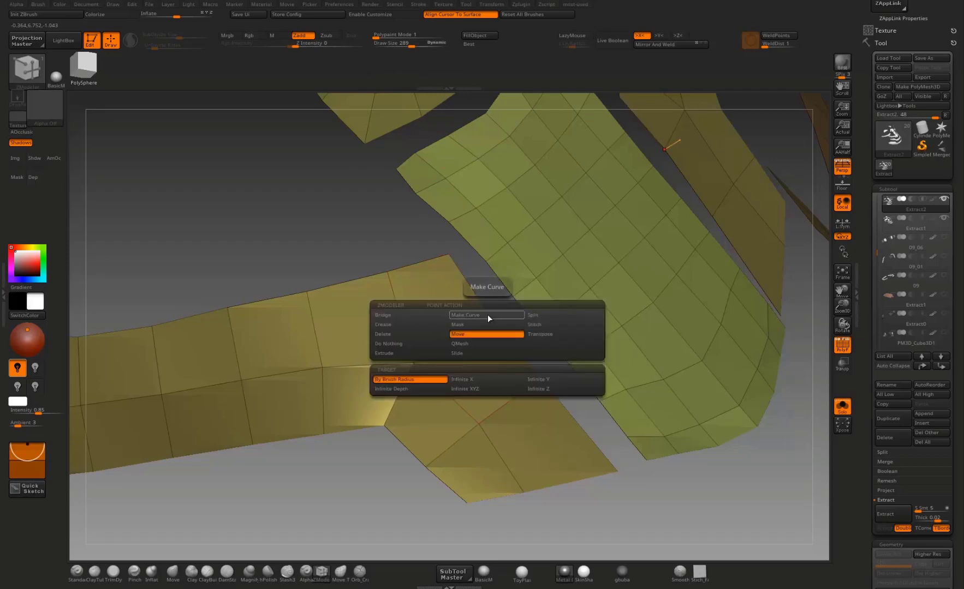
left_click(548, 325)
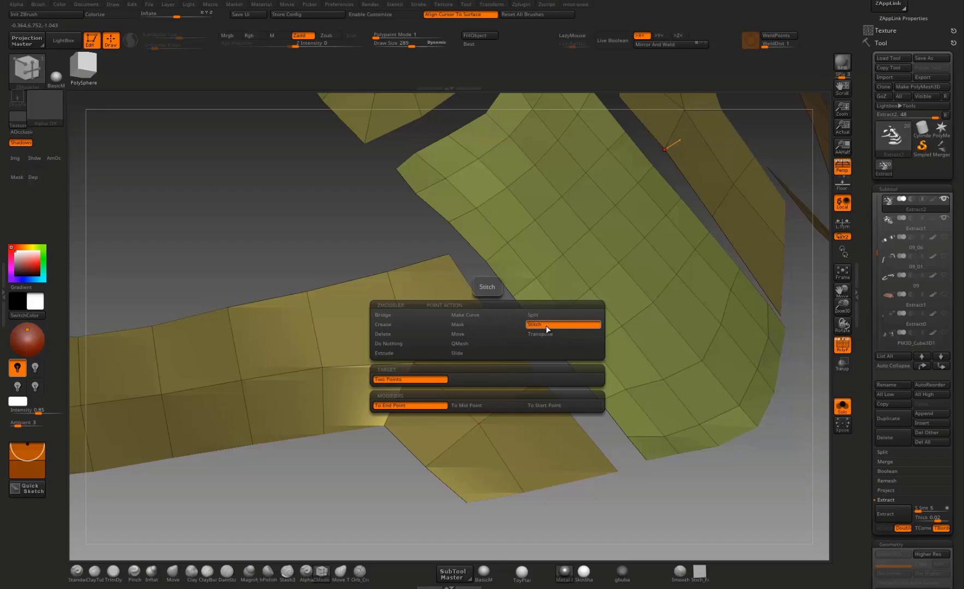
left_click(450, 255)
left_click(389, 271)
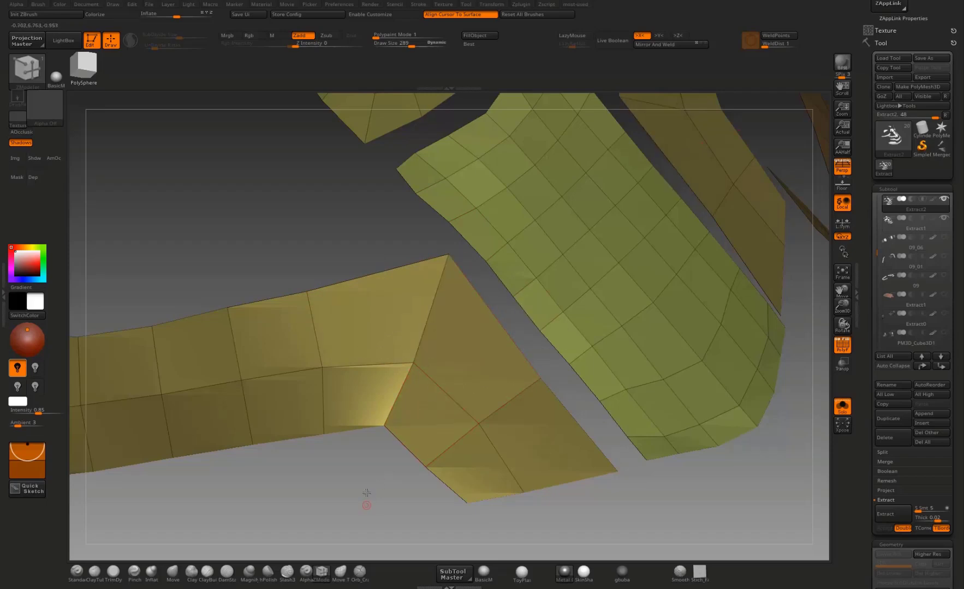
Step: With a smaller Move brush, nudge the inner vertex below the stitched corner to even the surrounding polygons
left_click_drag(370, 446, 464, 256)
left_click_drag(408, 376, 392, 395)
key("b")
key("m")
key("v")
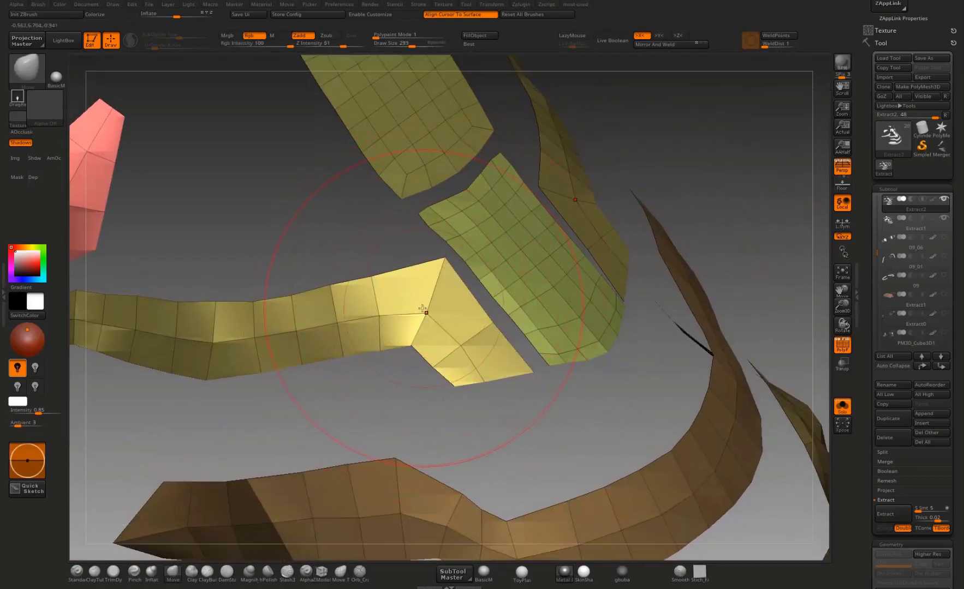
key("bracketleft")
key("bracketleft")
key("bracketleft")
key("bracketleft")
key("bracketleft")
key("bracketleft")
left_click_drag(431, 311, 428, 301)
Step: Refine the uppermost band's inner end alongside the central abdomen plate from several angles, and show the other subtools again
left_click_drag(535, 432, 459, 384)
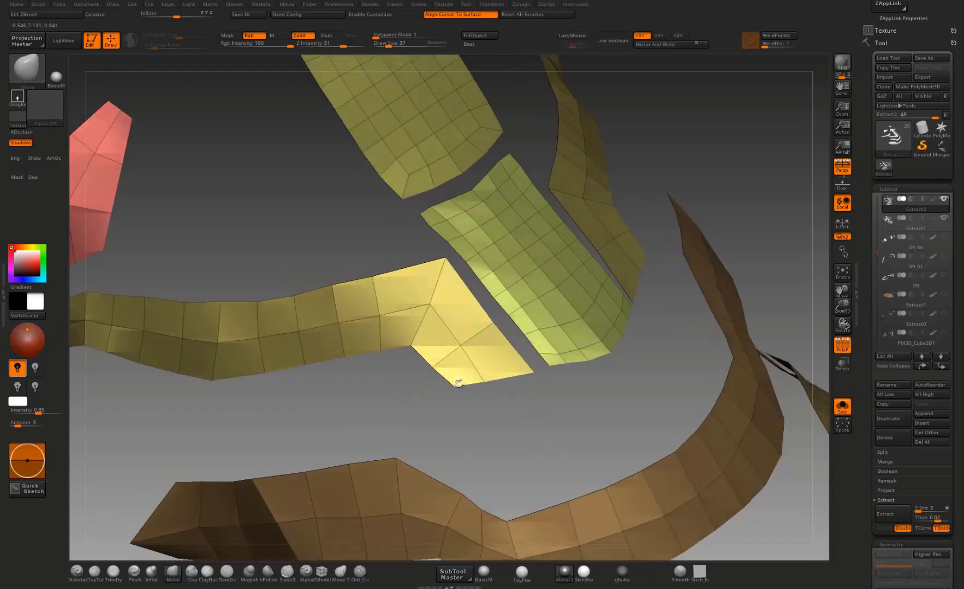
left_click_drag(316, 411, 293, 397)
left_click_drag(493, 381, 500, 316)
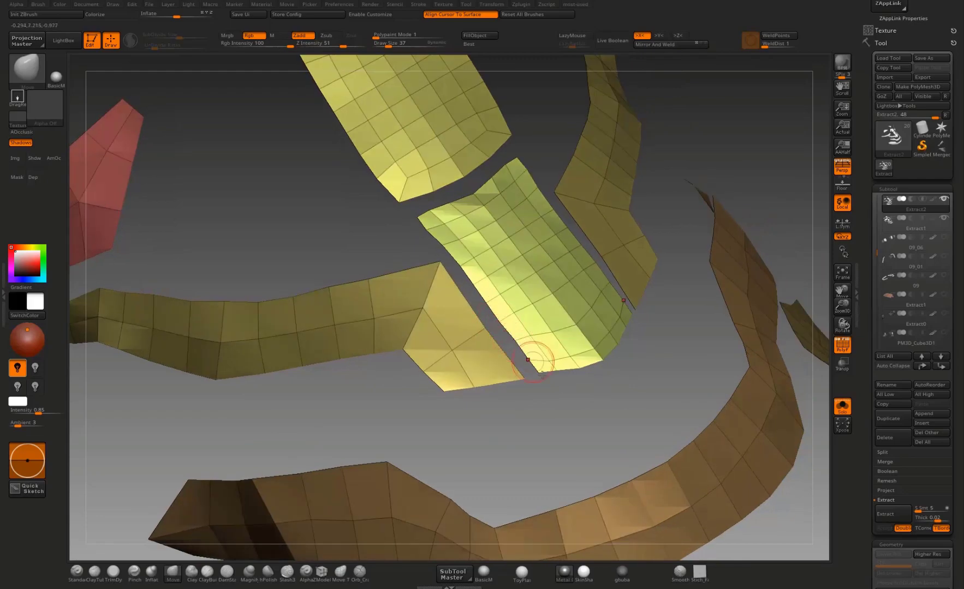
mouse_move(538, 354)
left_mouse_down()
mouse_move(534, 434)
mouse_move(527, 251)
left_mouse_up()
left_click_drag(523, 189, 493, 209)
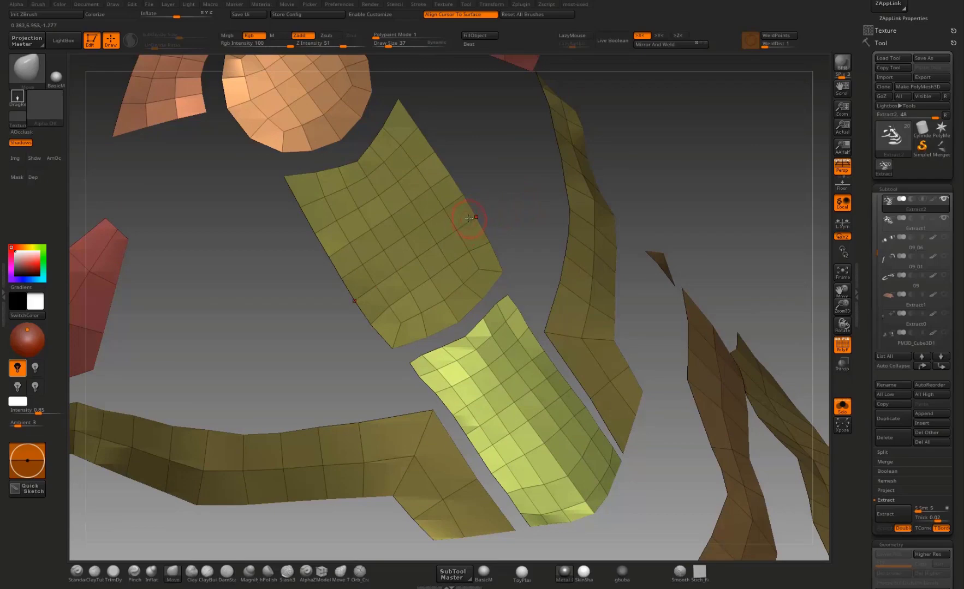
left_click(842, 407)
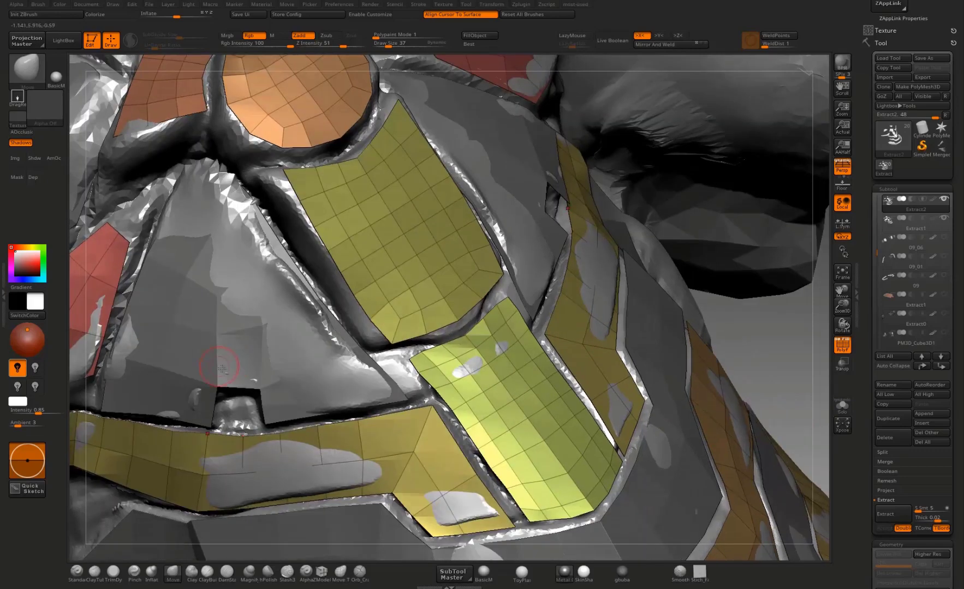
Step: Make Extract1 the active subtool and adjust its triangular plate beside the central plates, nudging its inner area, outer corner and upper tip
left_click(235, 366, "alt")
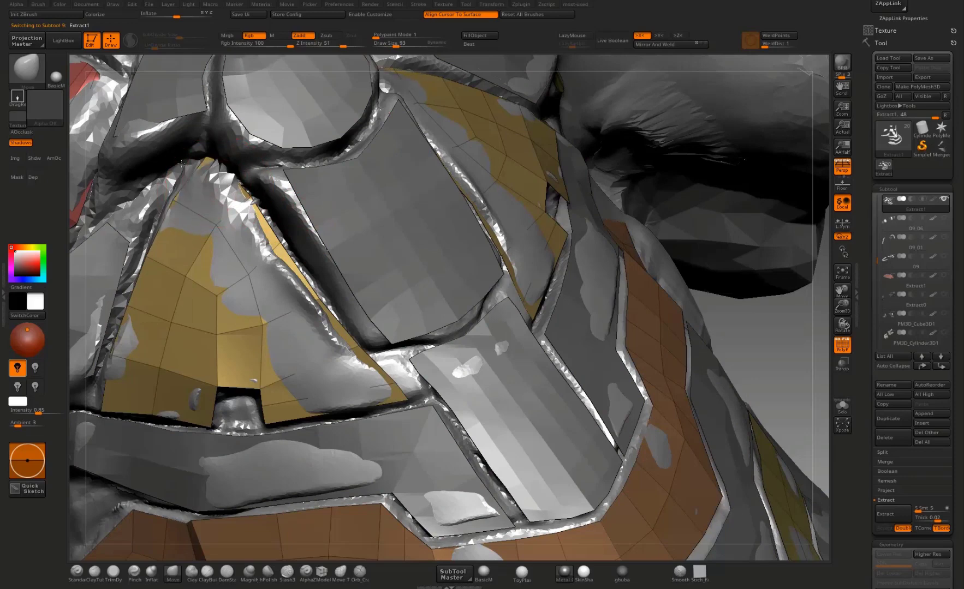
left_click_drag(737, 310, 486, 258)
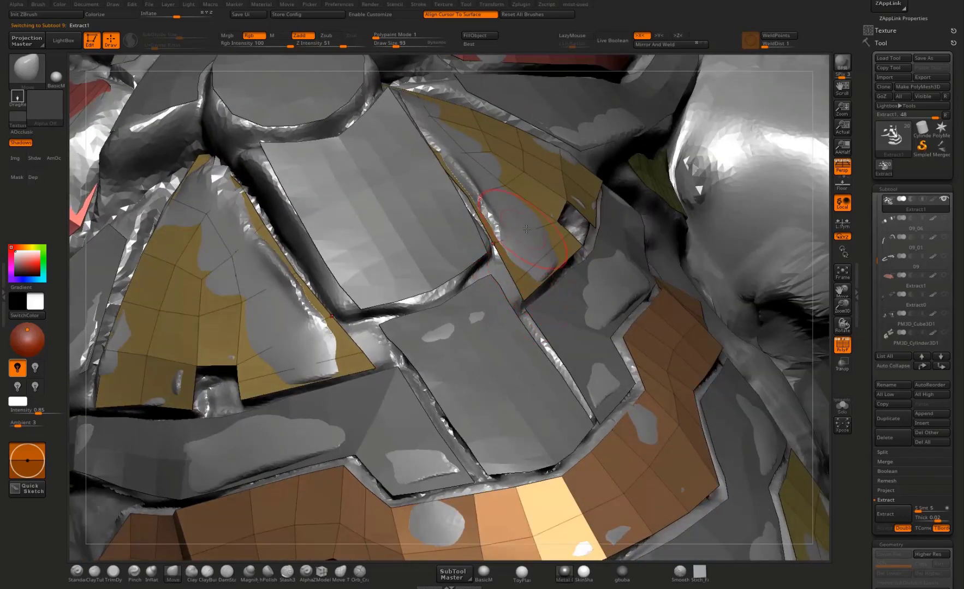
left_click_drag(800, 326, 537, 176)
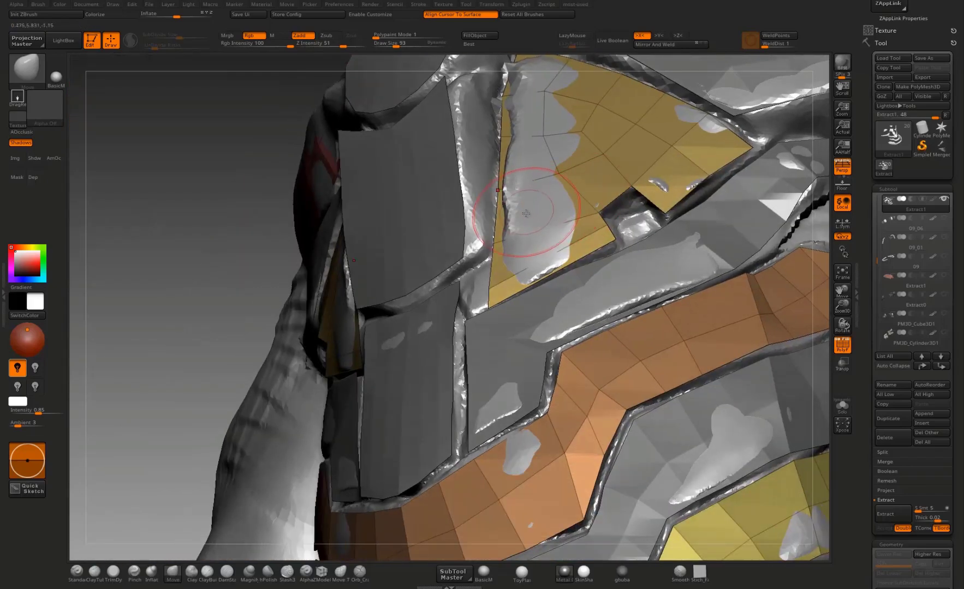
left_click(548, 213, "alt")
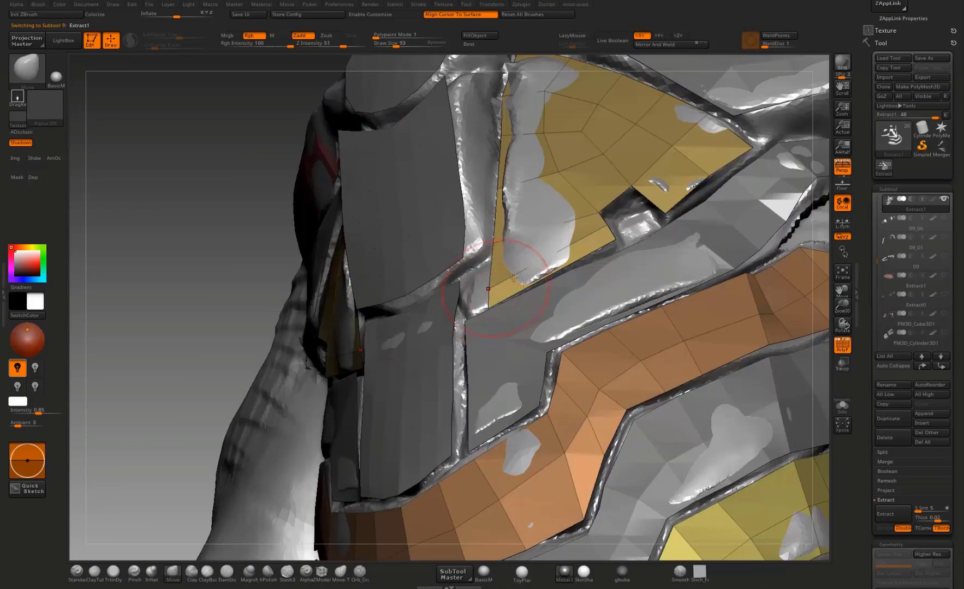
left_click_drag(209, 313, 546, 238)
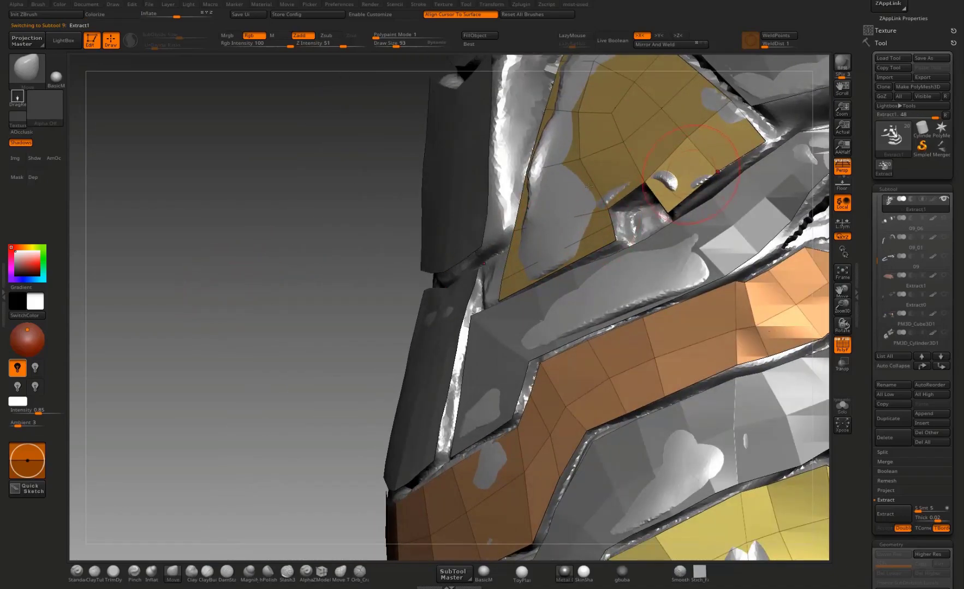
left_click_drag(292, 263, 448, 191)
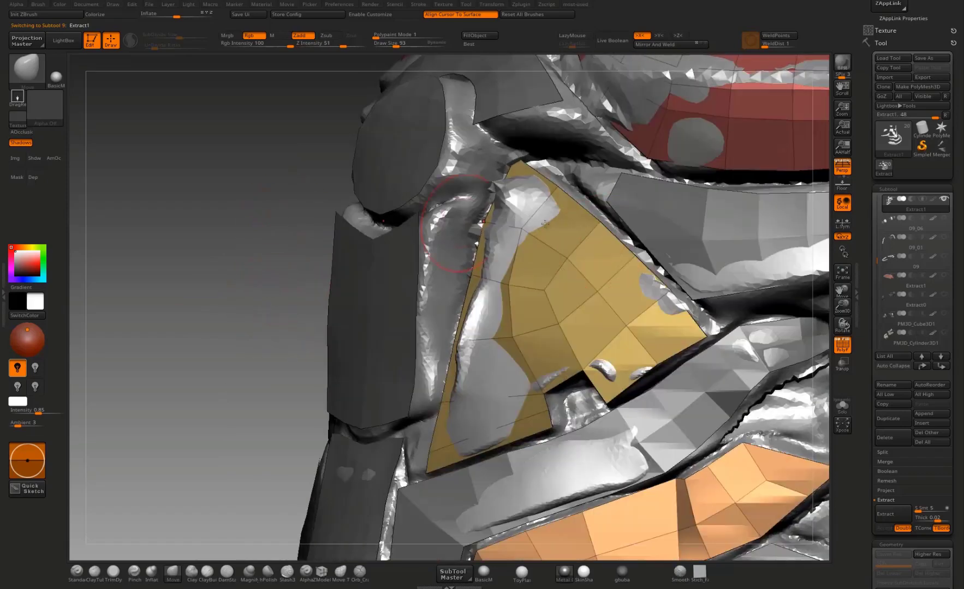
left_click_drag(703, 335, 711, 333)
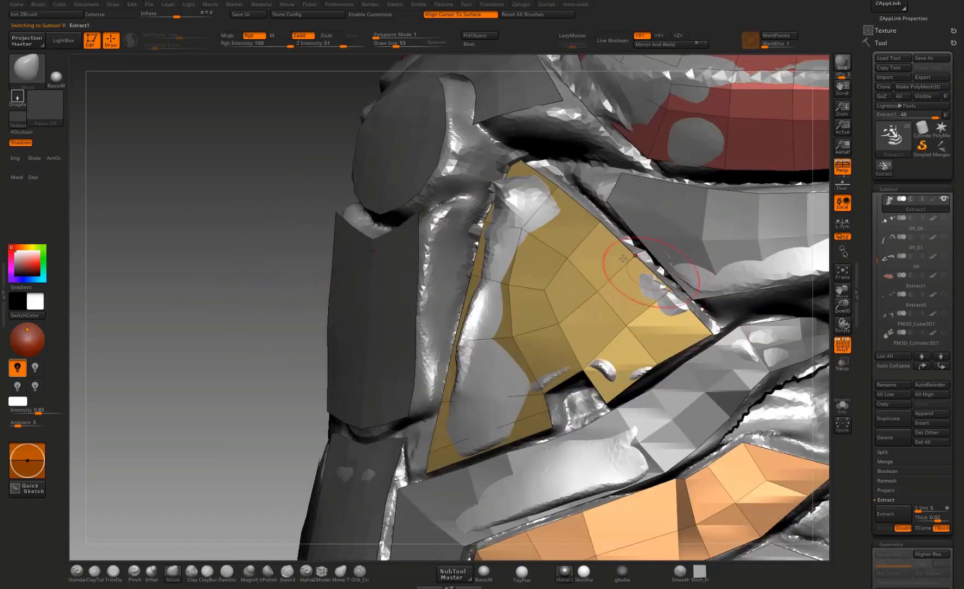
left_click_drag(522, 165, 530, 161)
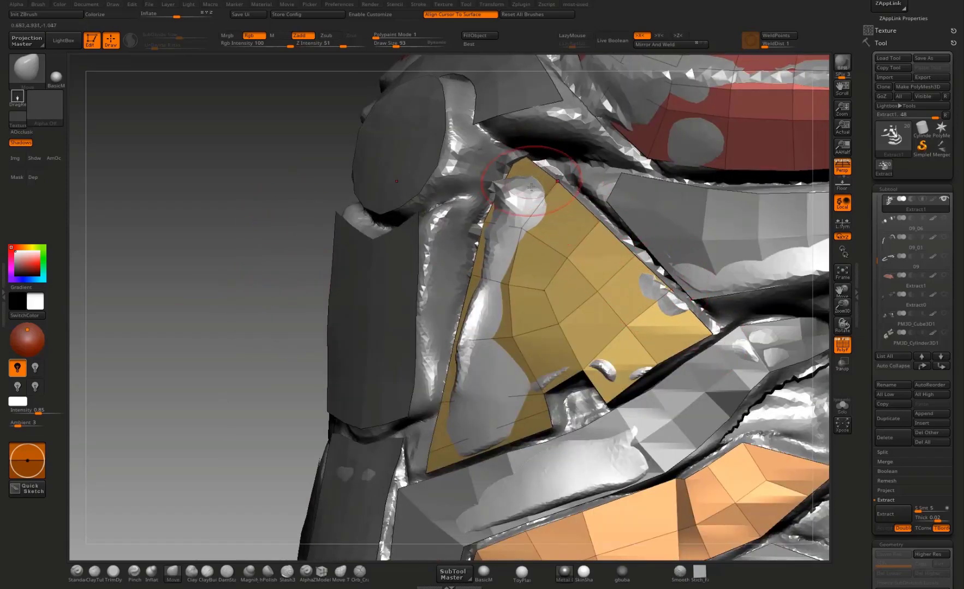
Step: Make Extract2 active and, with a smaller Move brush, pull the front end of its side band below the chest inward to a long point
left_click_drag(272, 254, 605, 327)
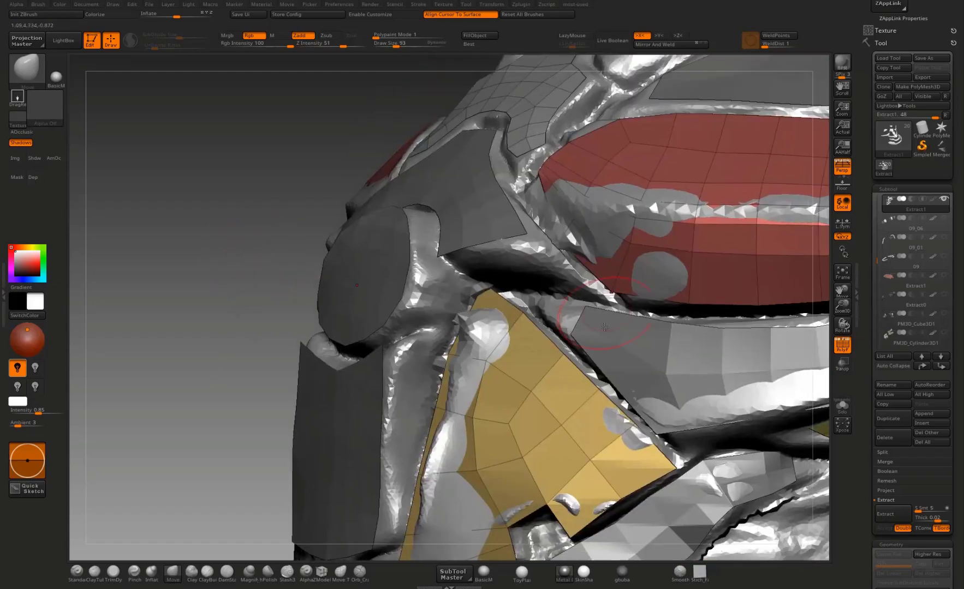
left_click(606, 341, "alt")
left_click_drag(187, 355, 273, 353)
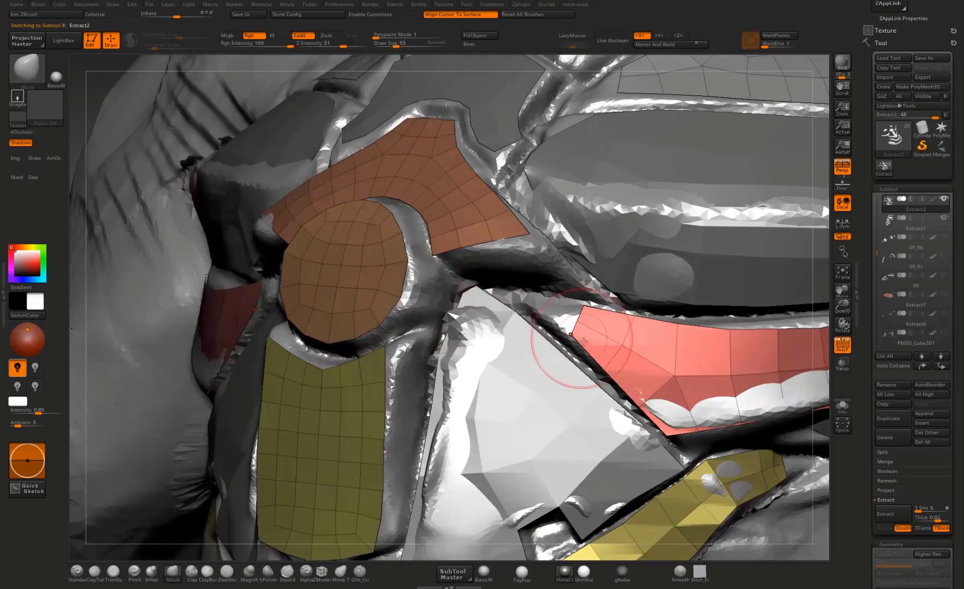
key("bracketleft")
key("bracketleft")
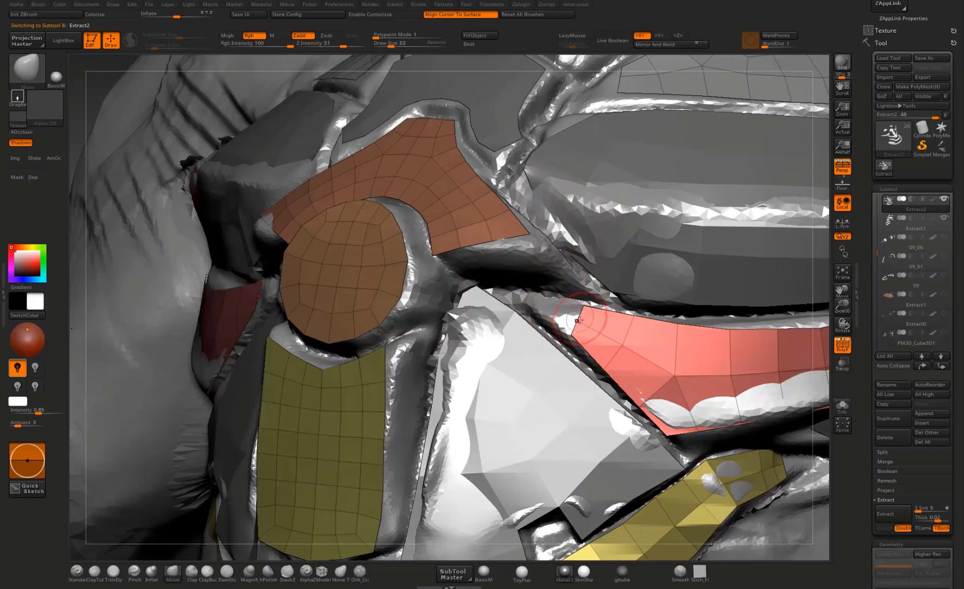
left_click_drag(575, 321, 449, 275)
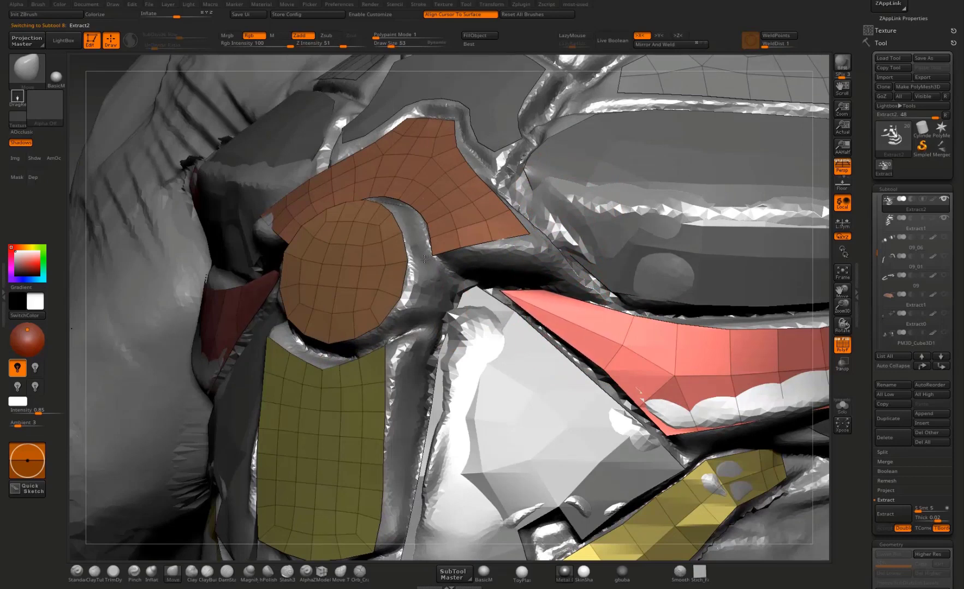
left_click_drag(556, 292, 545, 282)
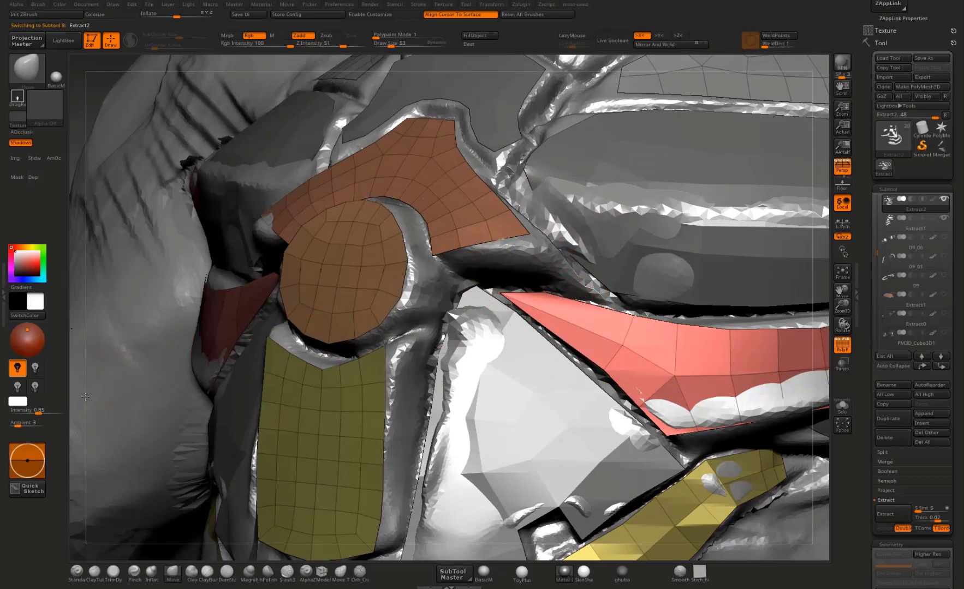
Step: With a Move brush of size 149, pull the side band's rear end forward into a slanted edge and nudge its lower edge downward
left_click_drag(63, 424, 34, 408)
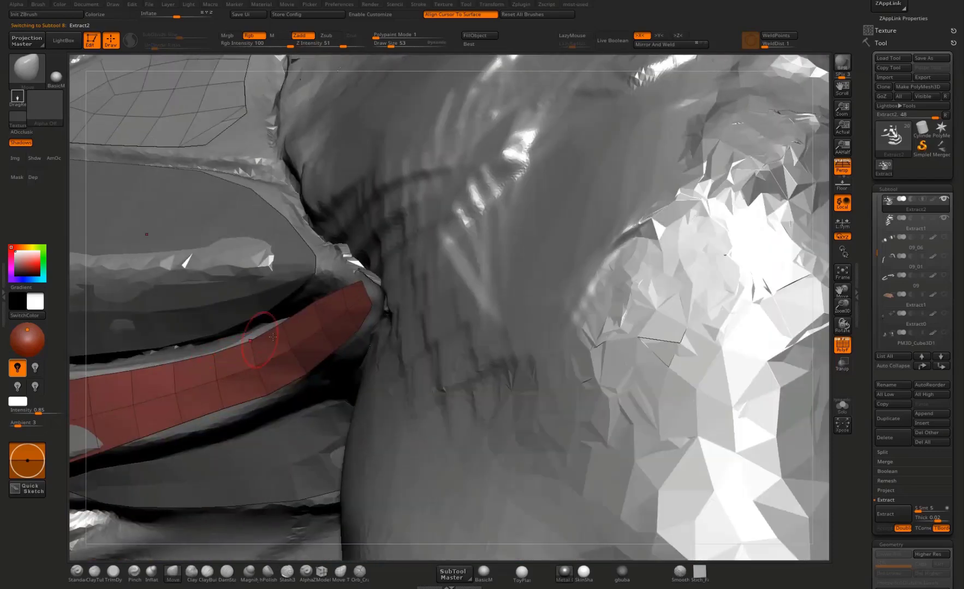
mouse_move(832, 310)
left_mouse_down()
mouse_move(862, 306)
mouse_move(168, 373)
mouse_move(361, 275)
mouse_move(631, 276)
left_mouse_up()
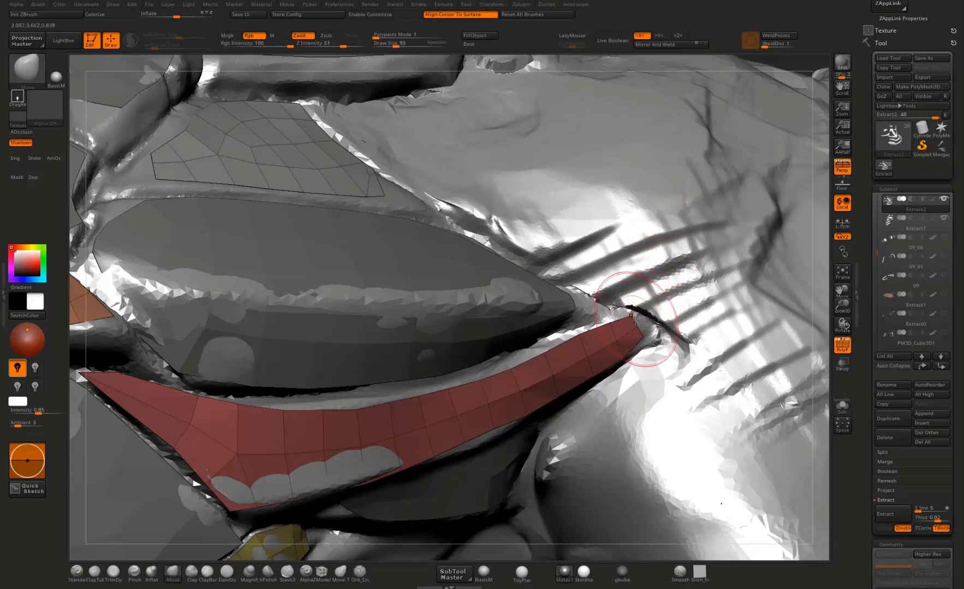
key("]")
key("]")
key("]")
key("]")
key("]")
left_click_drag(633, 323, 568, 349)
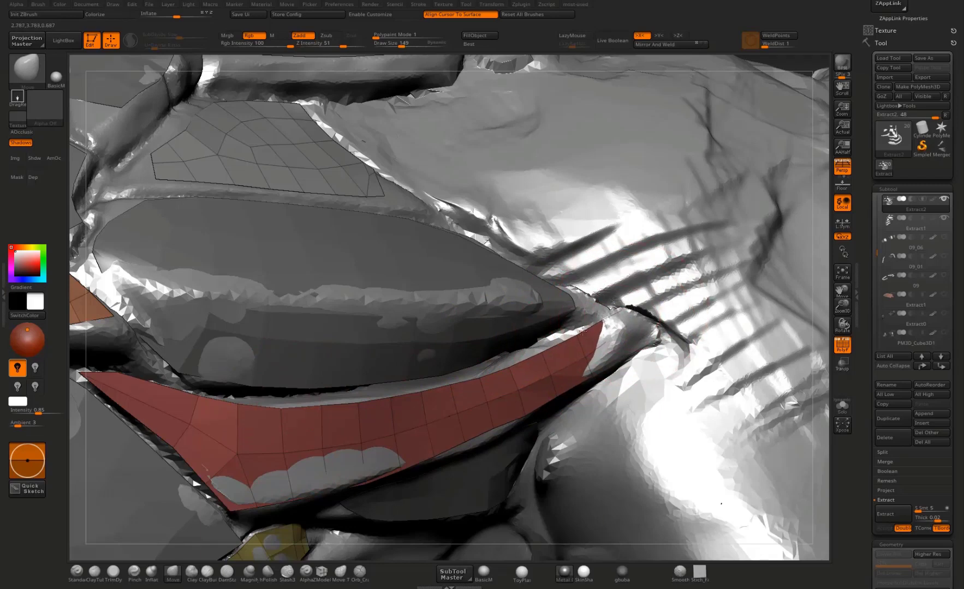
left_click_drag(484, 425, 478, 438)
left_click_drag(384, 468, 381, 474)
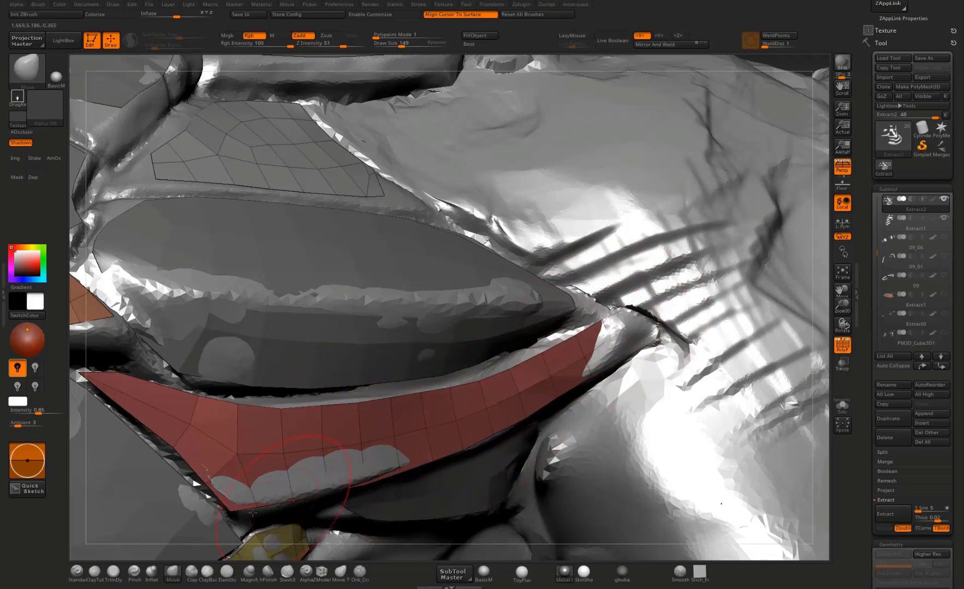
Step: Nudge the side band's lower front corner and slanted inner edge with the Move brush
left_click_drag(234, 490, 226, 500)
left_click_drag(178, 449, 251, 395)
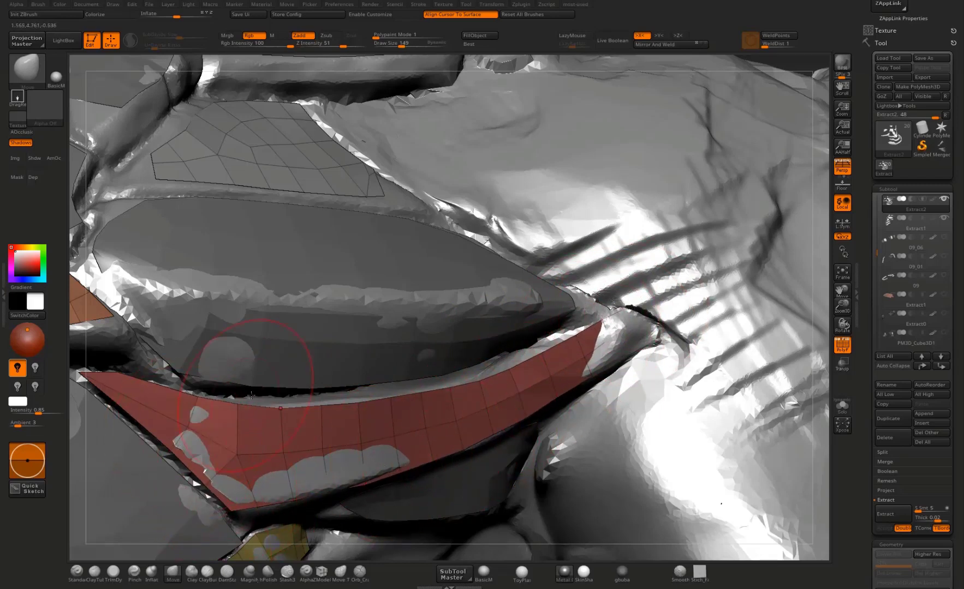
Step: Make Extract1 the active subtool and pull the chest plate's inner corner and lower edge down toward the side band
left_click(188, 358, "alt")
left_click_drag(182, 377, 176, 381)
left_click_drag(242, 384, 268, 393)
left_click_drag(329, 384, 330, 390)
left_click_drag(416, 370, 417, 378)
left_click_drag(481, 356, 485, 363)
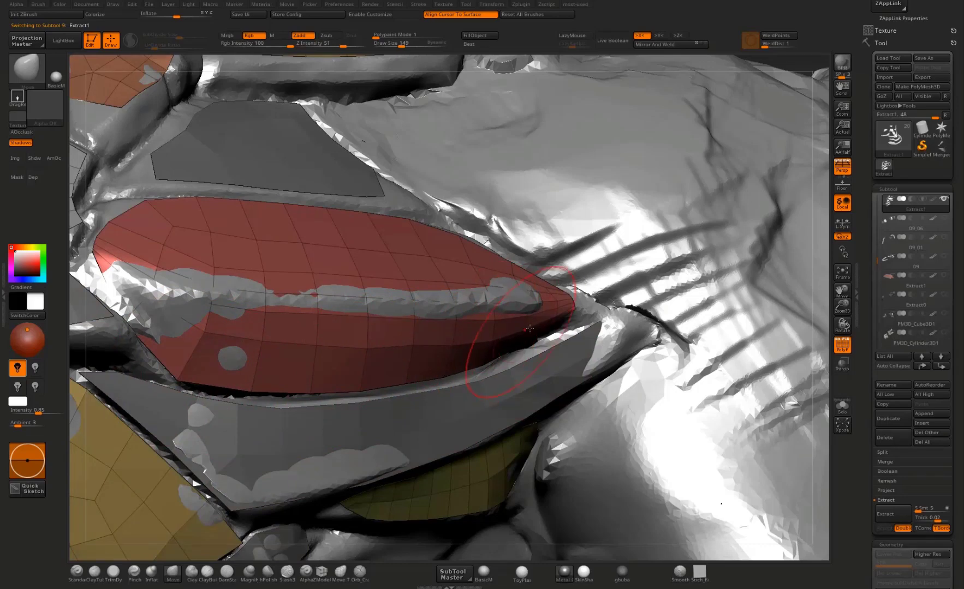
Step: Pull the chest plate's outer tip outward toward the armpit and refine its pointed end
left_click_drag(569, 307, 577, 309)
right_click_drag(789, 402, 779, 326)
left_click_drag(584, 304, 636, 320)
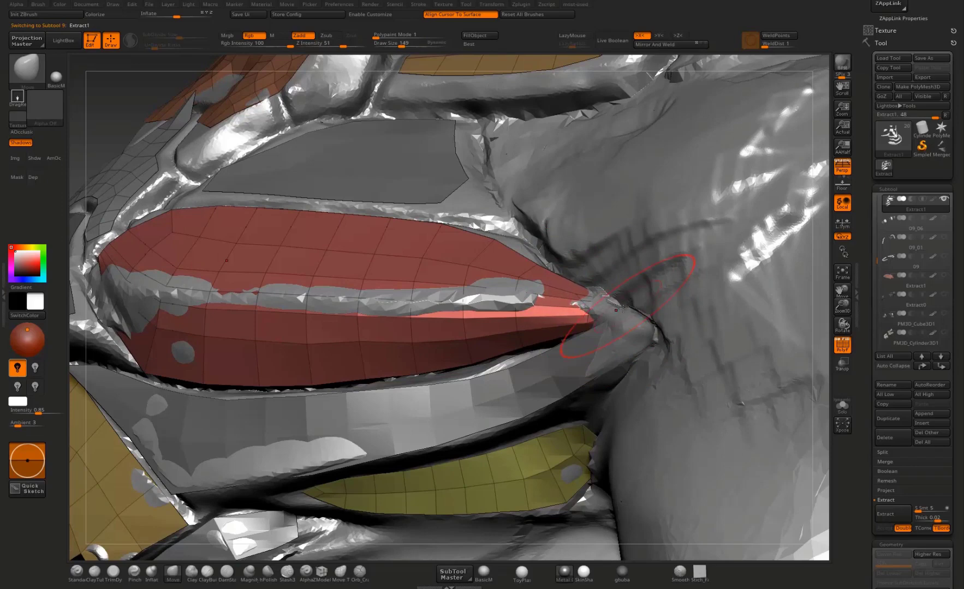
left_click_drag(602, 312, 596, 306)
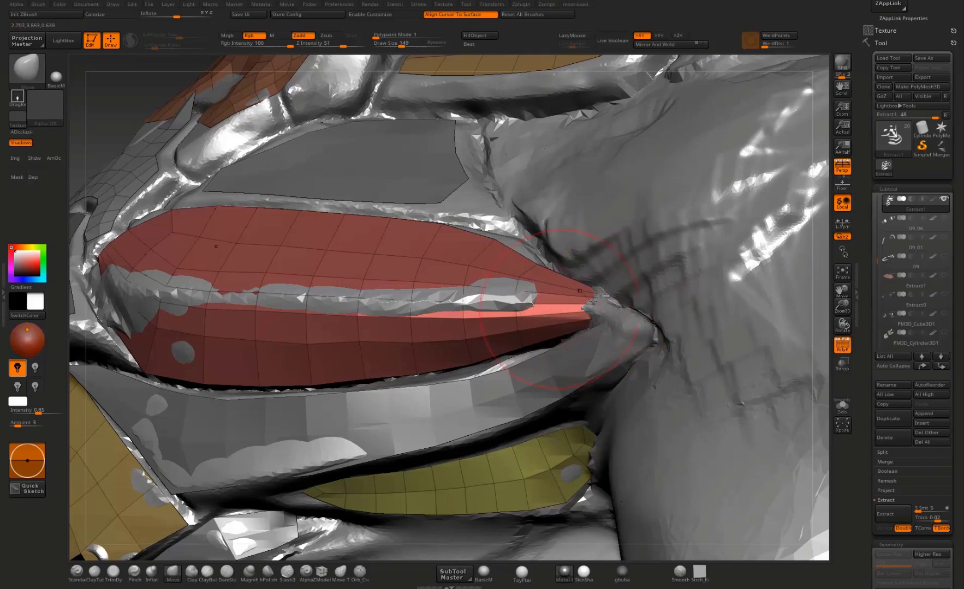
mouse_move(820, 328)
right_mouse_down()
mouse_move(823, 309)
mouse_move(743, 378)
right_mouse_up()
Step: Raise the chest plate's surface with the Standard brush at size 45 along the strip where the body sculpt pokes through
key("1")
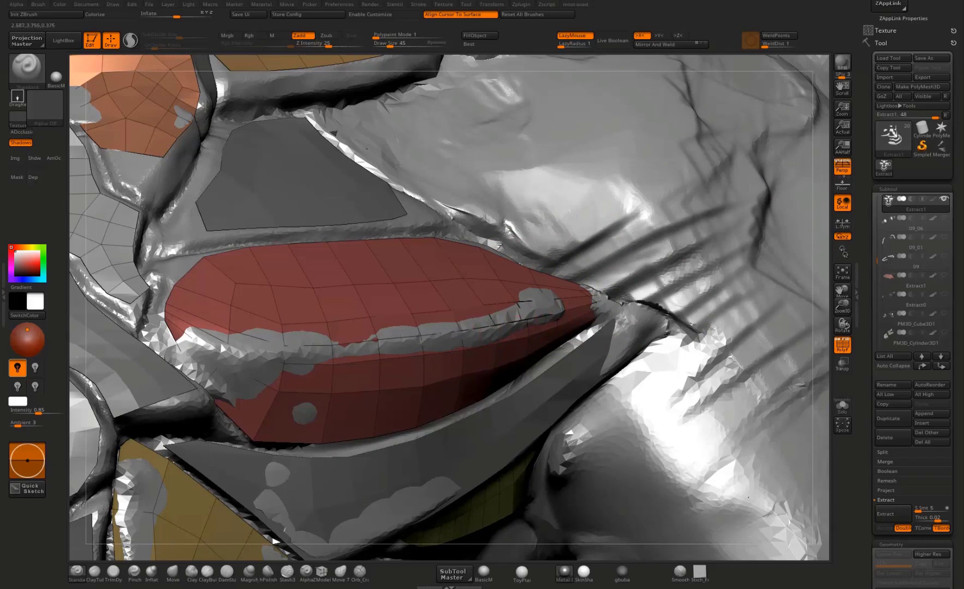
mouse_move(490, 323)
left_mouse_down()
mouse_move(505, 320)
mouse_move(371, 341)
mouse_move(567, 315)
mouse_move(347, 347)
mouse_move(191, 331)
left_mouse_up()
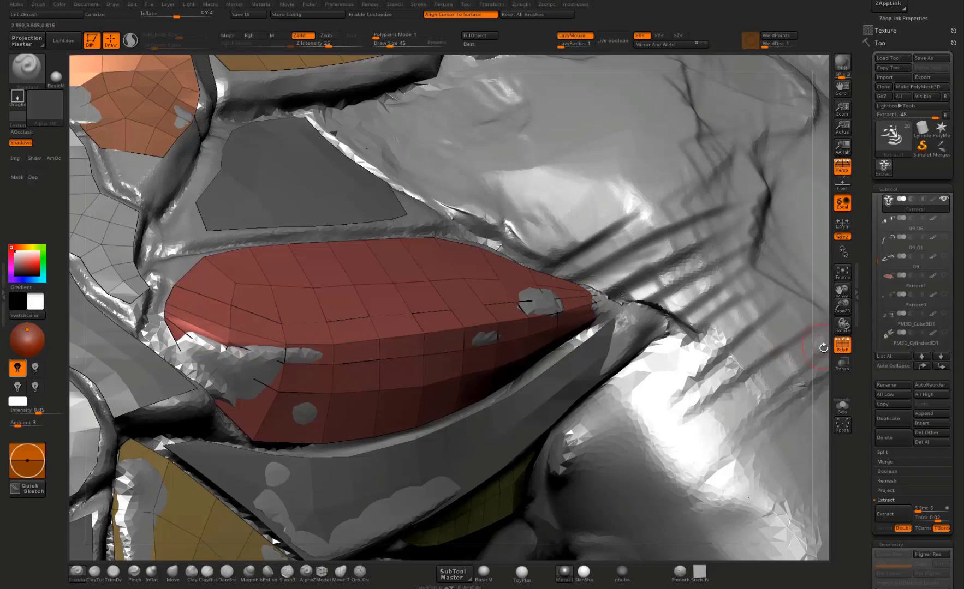
left_click_drag(823, 347, 582, 211)
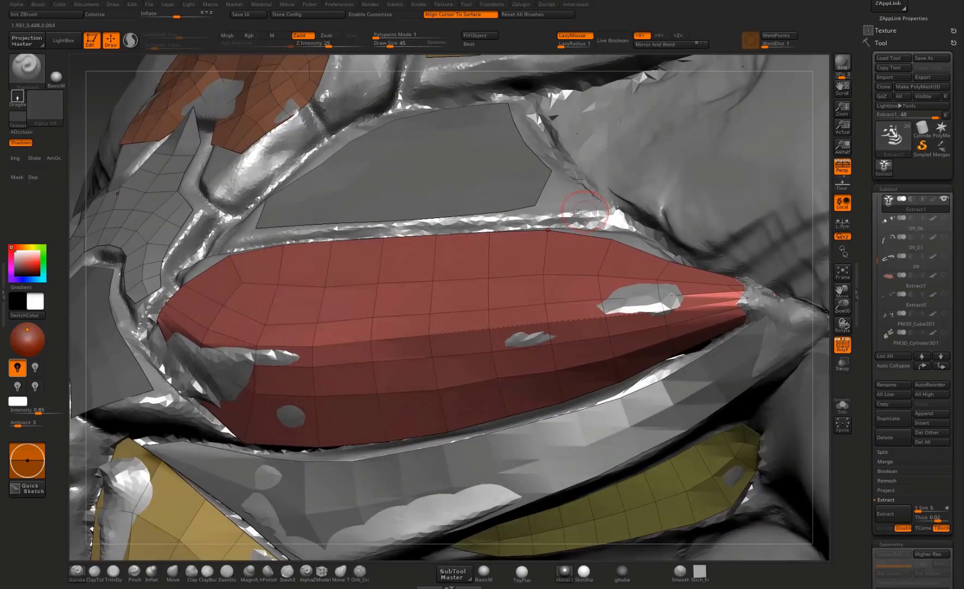
Step: With a Move brush of size 93, reshape the chest plate's inner end and pull its lower inner corner outward
key("b")
key("m")
key("v")
mouse_move(205, 328)
left_mouse_down()
mouse_move(212, 354)
mouse_move(262, 351)
left_mouse_up()
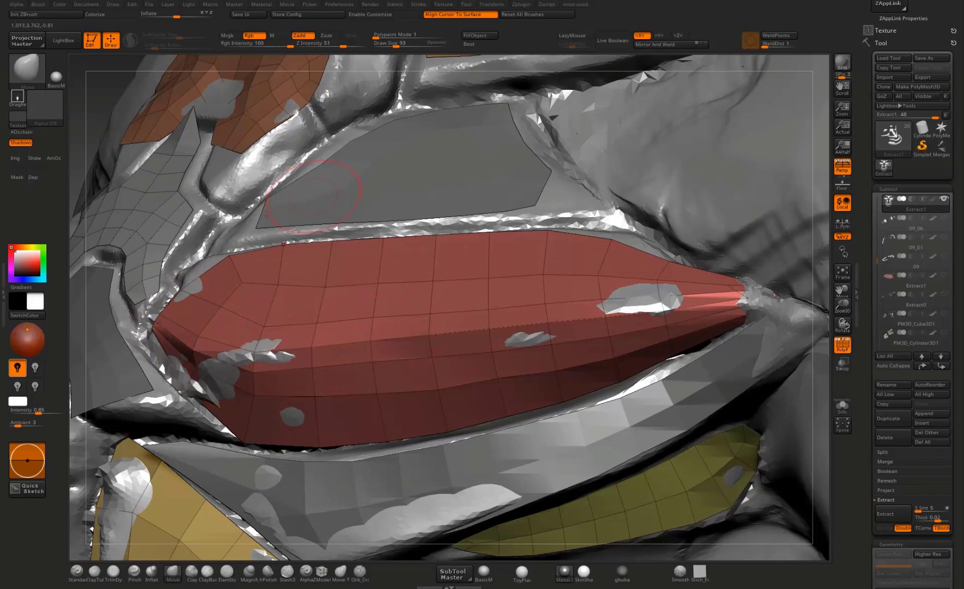
mouse_move(71, 243)
left_mouse_down()
mouse_move(265, 351)
mouse_move(258, 359)
left_mouse_up()
left_click_drag(256, 449, 264, 451)
Step: Nudge the chest plate's underside from below to even out its lower faces along the side band
left_click_drag(313, 428, 317, 430)
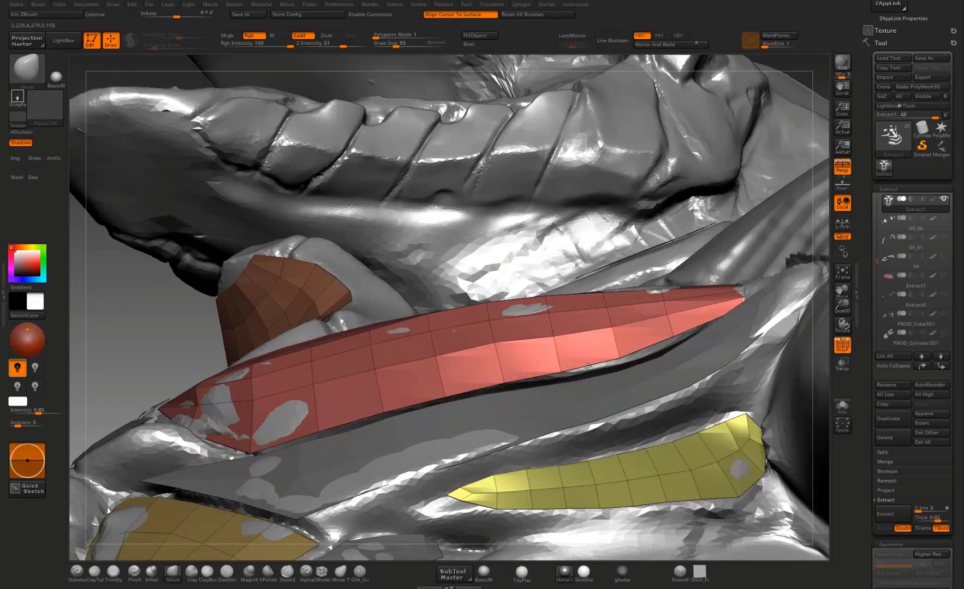
left_click_drag(671, 314, 671, 319)
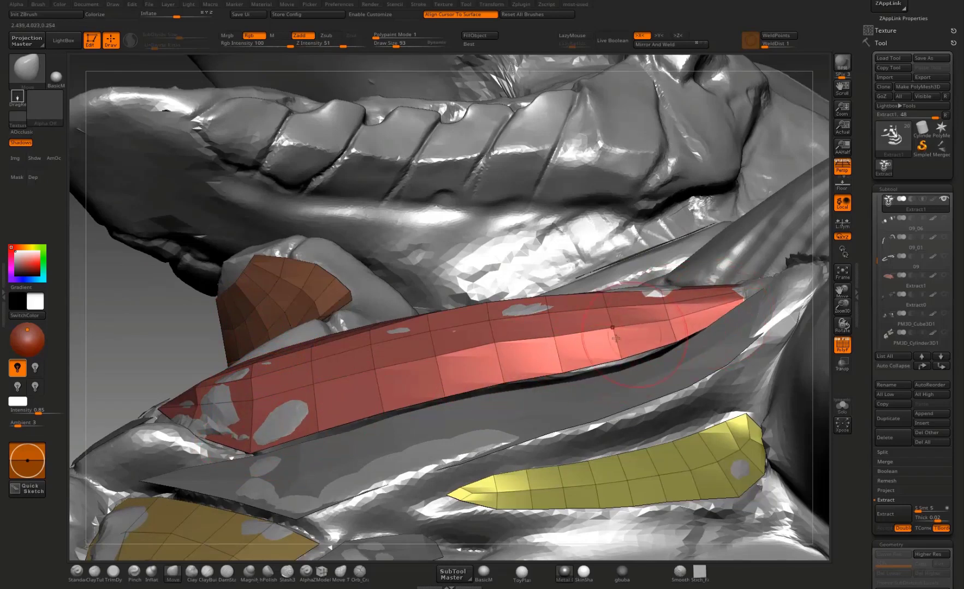
left_click_drag(495, 344, 498, 351)
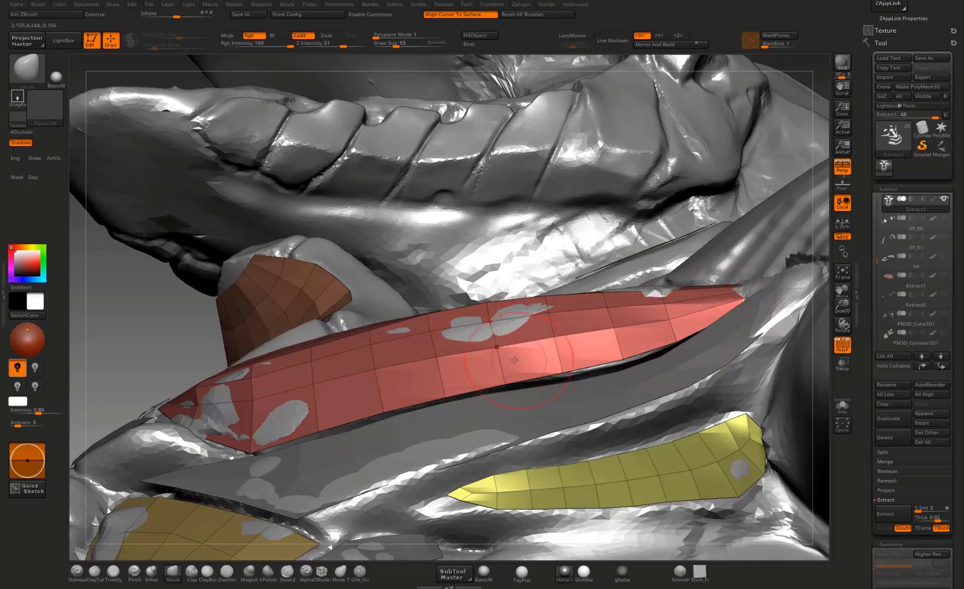
Step: Adjust the chest plate's upper edge near its outer tip from several angles
left_click_drag(846, 384, 510, 327)
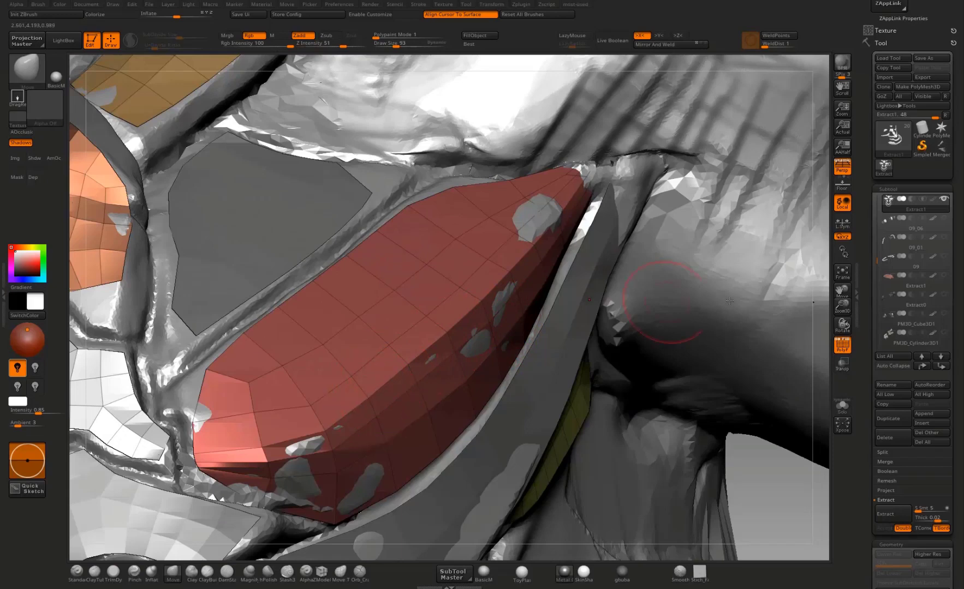
left_click_drag(819, 348, 572, 178)
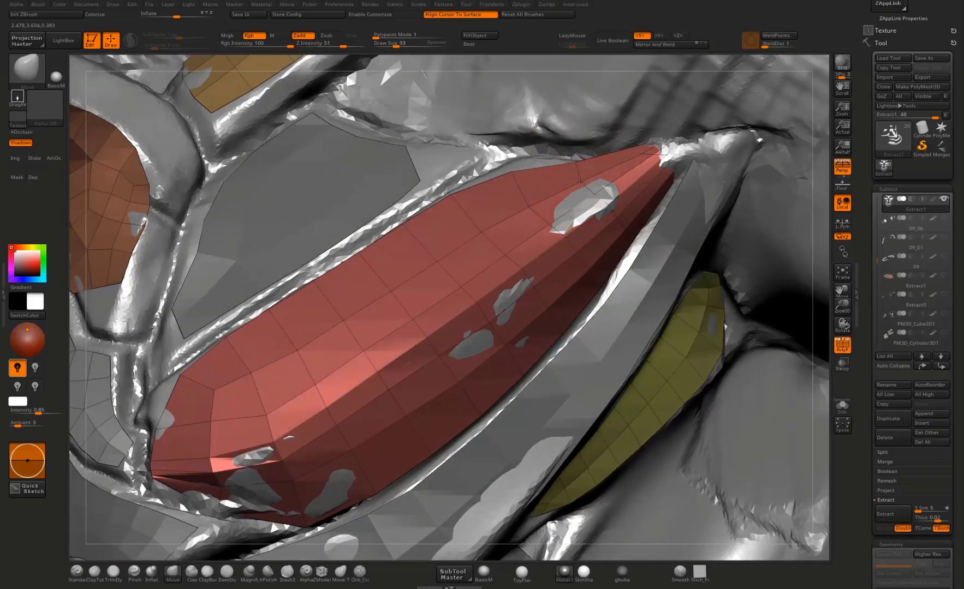
left_click_drag(821, 248, 595, 164)
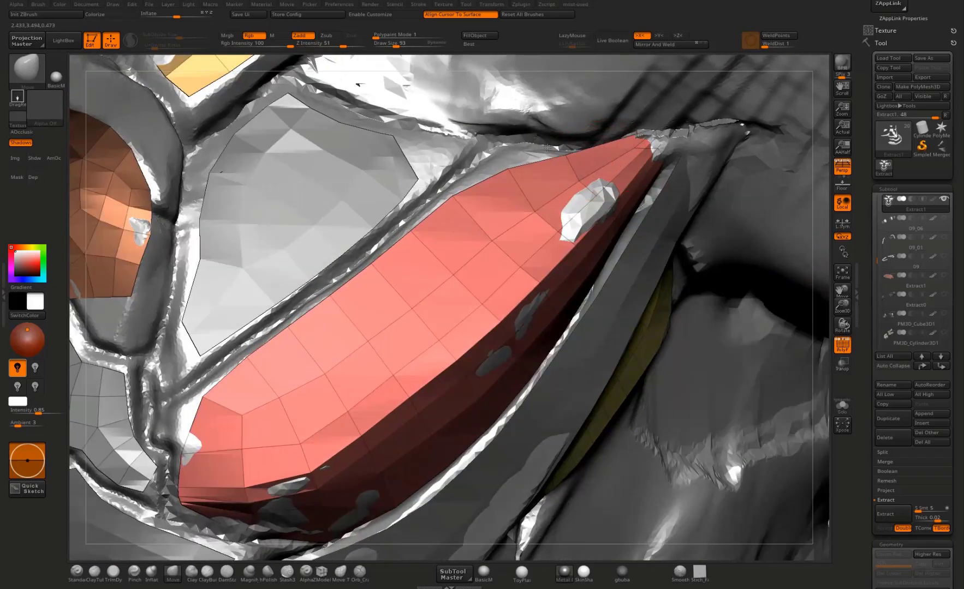
mouse_move(821, 252)
left_mouse_down()
mouse_move(652, 334)
mouse_move(651, 422)
mouse_move(566, 226)
mouse_move(549, 218)
mouse_move(510, 234)
mouse_move(500, 219)
left_mouse_up()
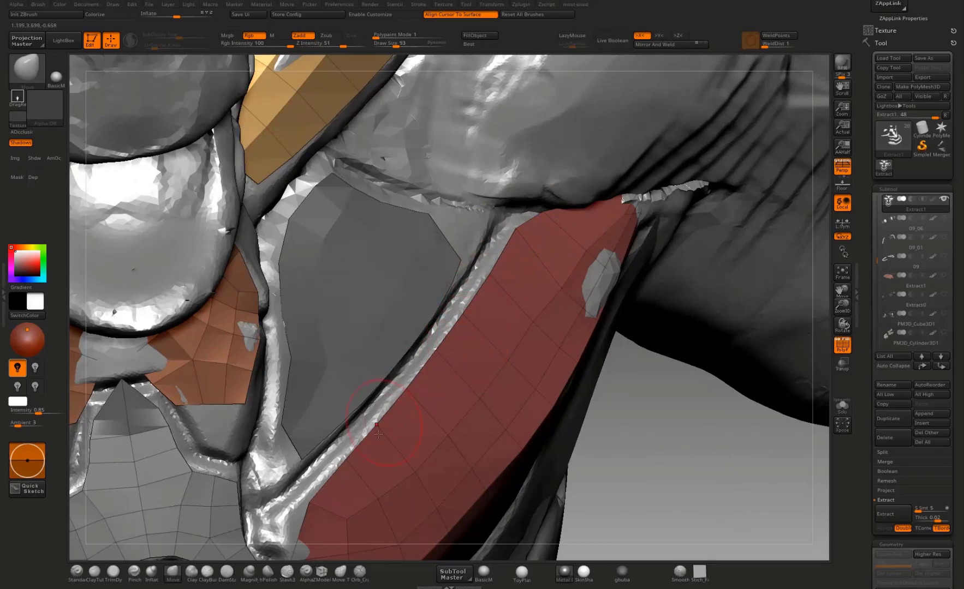
Step: Pull the chest plate's upper inner corner and inner edge toward the gap beside the central plate
left_click_drag(655, 440, 699, 300, "alt")
mouse_move(371, 386)
left_mouse_down()
mouse_move(323, 391)
mouse_move(351, 395)
left_mouse_up()
mouse_move(360, 435)
left_mouse_down()
mouse_move(344, 436)
mouse_move(358, 452)
left_mouse_up()
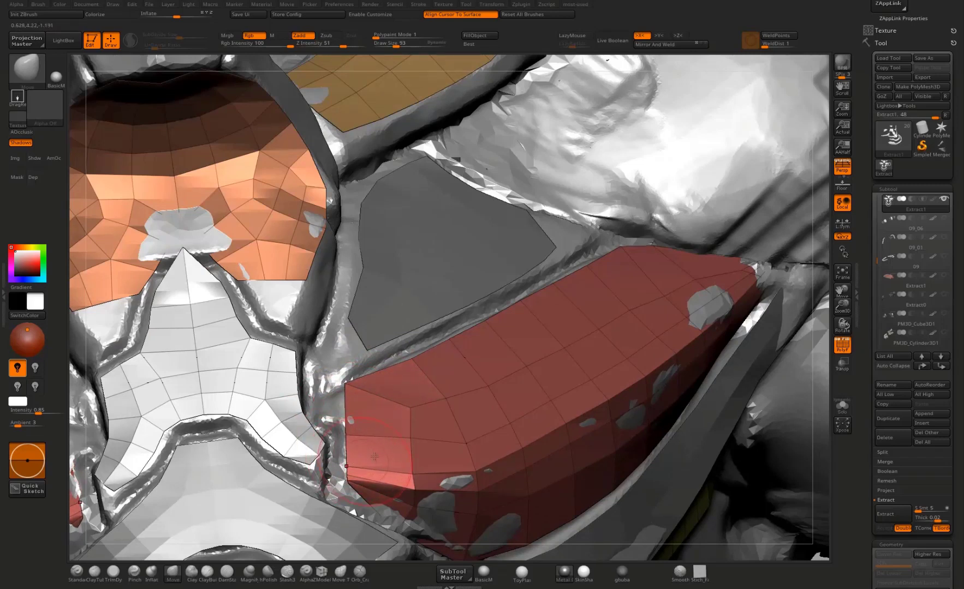
Step: Make Extract2 active and, with the Move Topological brush, widen the central abdomen plate below the round disc to its surrounding gaps
left_click_drag(787, 382, 660, 185, "alt")
mouse_move(671, 276)
left_mouse_down("alt")
mouse_move(677, 489)
mouse_move(673, 471)
mouse_move(537, 485)
left_mouse_up("alt")
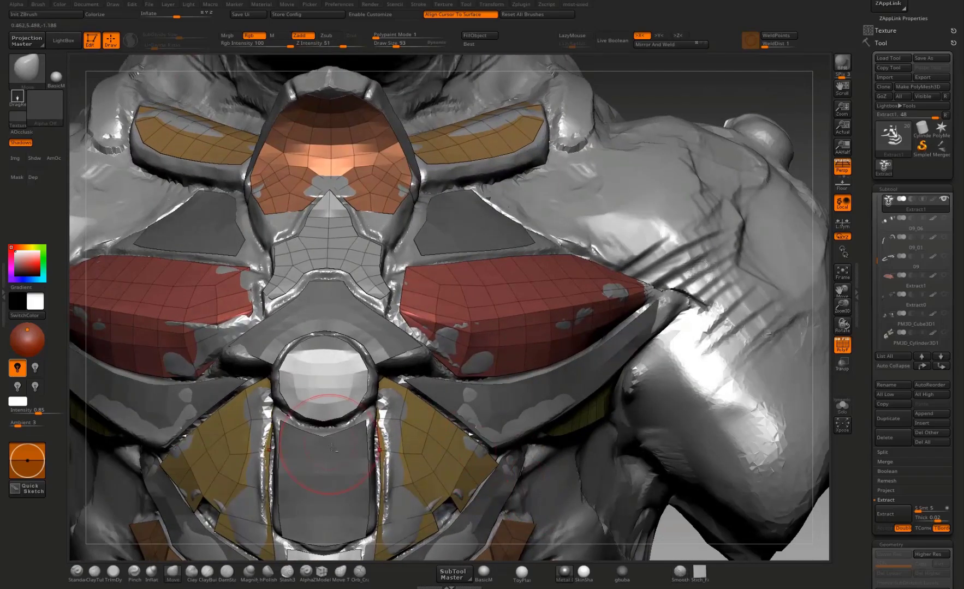
left_click(332, 447, "alt")
left_click_drag(816, 475, 963, 237, "alt")
left_click_drag(157, 524, 131, 575, "alt")
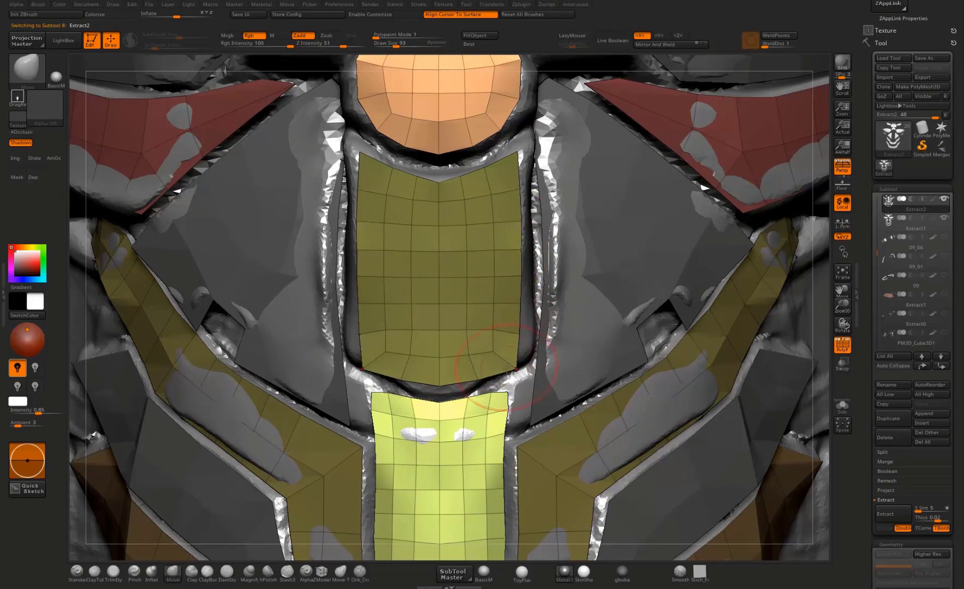
left_click(340, 571)
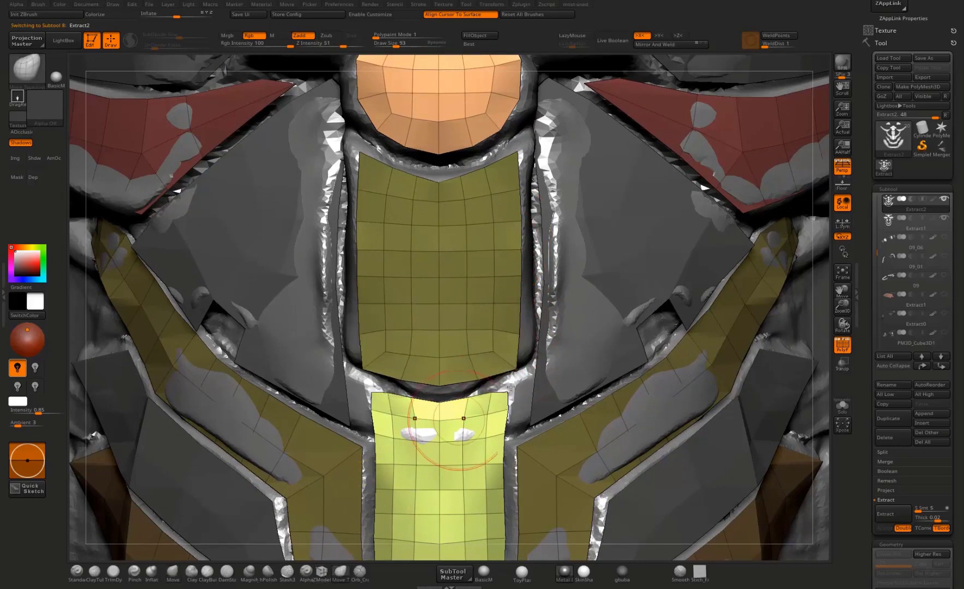
mouse_move(514, 367)
left_mouse_down()
mouse_move(524, 364)
mouse_move(518, 258)
left_mouse_up()
left_click_drag(514, 161, 520, 156)
left_click_drag(512, 198, 515, 198)
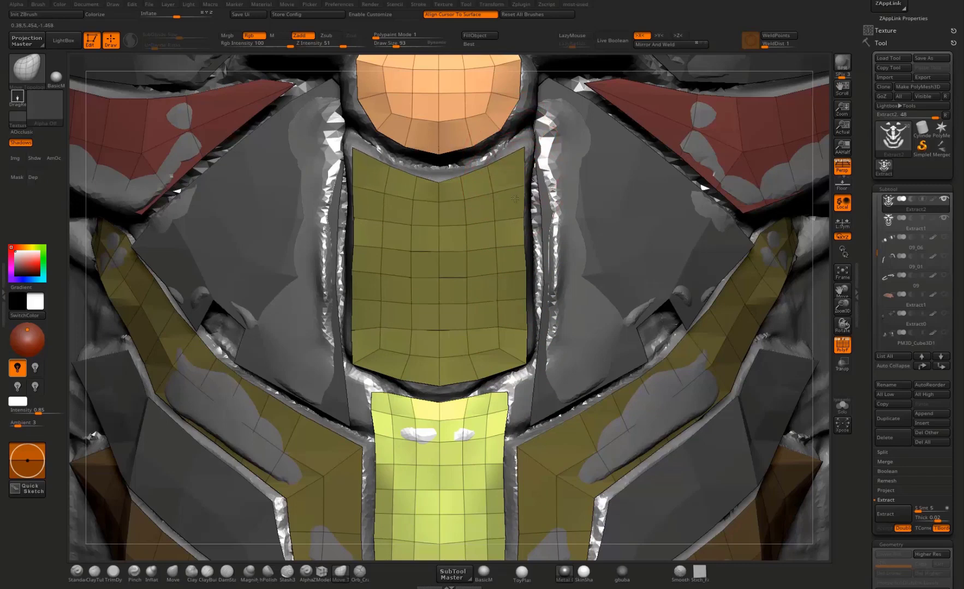
Step: Even out the central abdomen plate's side edges and lower corners with small outward nudges
left_click_drag(515, 245, 520, 244)
left_click_drag(511, 352, 519, 332)
left_click_drag(523, 253, 518, 220)
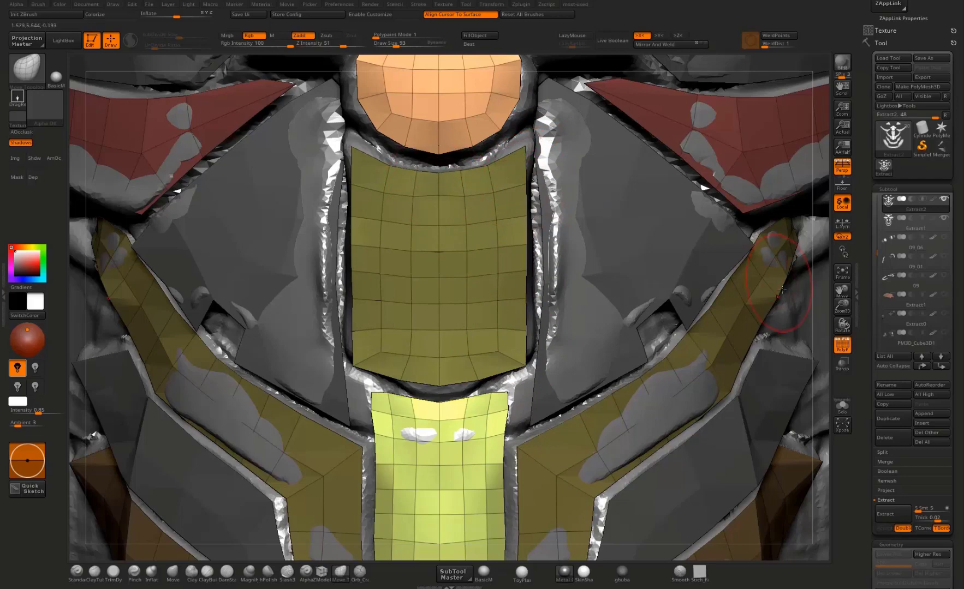
Step: Reshape the winged plate above the round disc, pulling its outer tip outward and its upper edge toward the plate above
right_click_drag(578, 322, 580, 556, "alt")
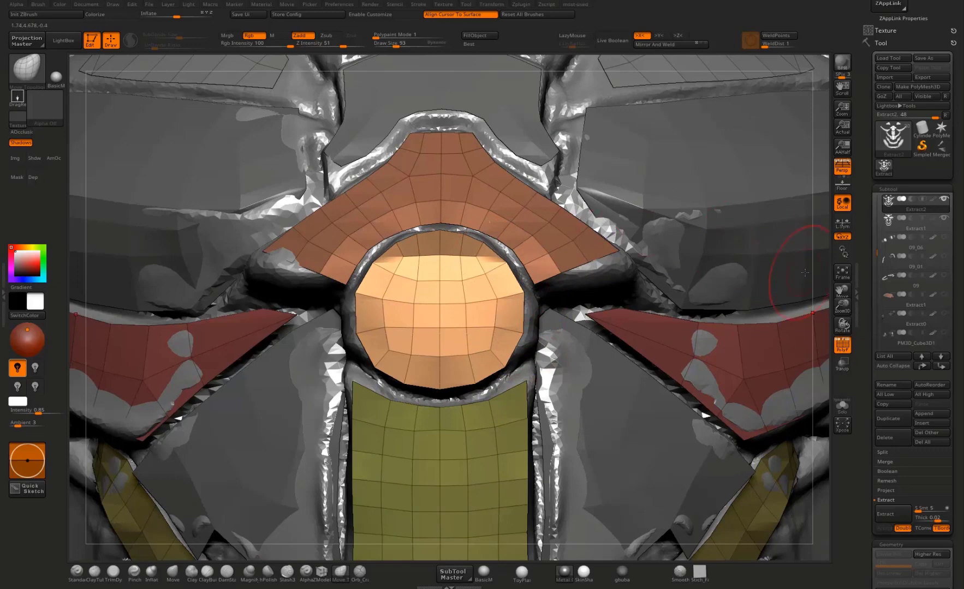
mouse_move(794, 267)
right_mouse_down()
mouse_move(497, 247)
mouse_move(456, 337)
right_mouse_up()
right_click_drag(403, 288, 540, 330)
mouse_move(604, 357)
left_mouse_down()
mouse_move(616, 361)
mouse_move(587, 375)
mouse_move(603, 381)
mouse_move(562, 392)
mouse_move(619, 369)
mouse_move(622, 376)
left_mouse_up()
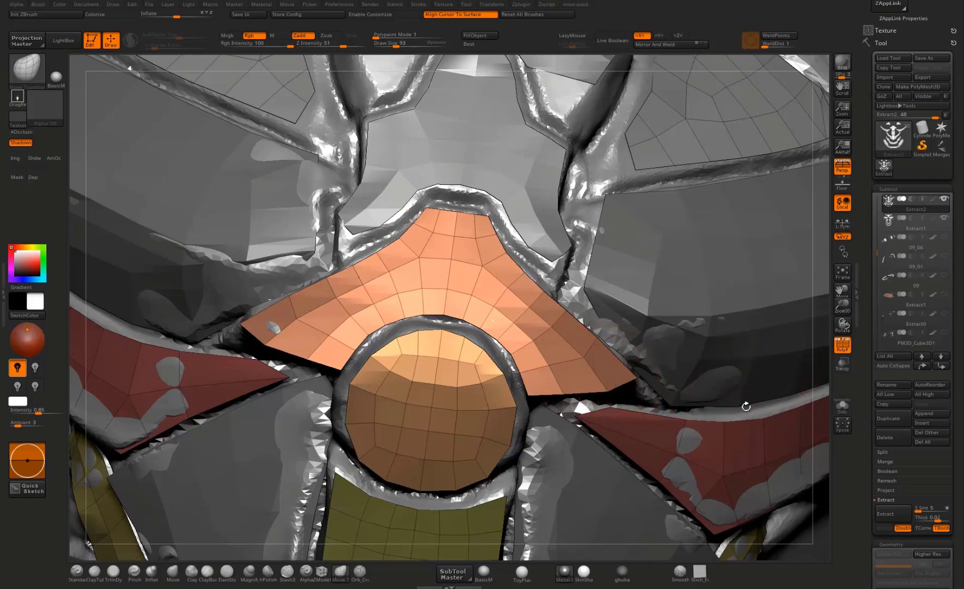
mouse_move(745, 406)
left_mouse_down()
mouse_move(646, 381)
mouse_move(497, 393)
left_mouse_up()
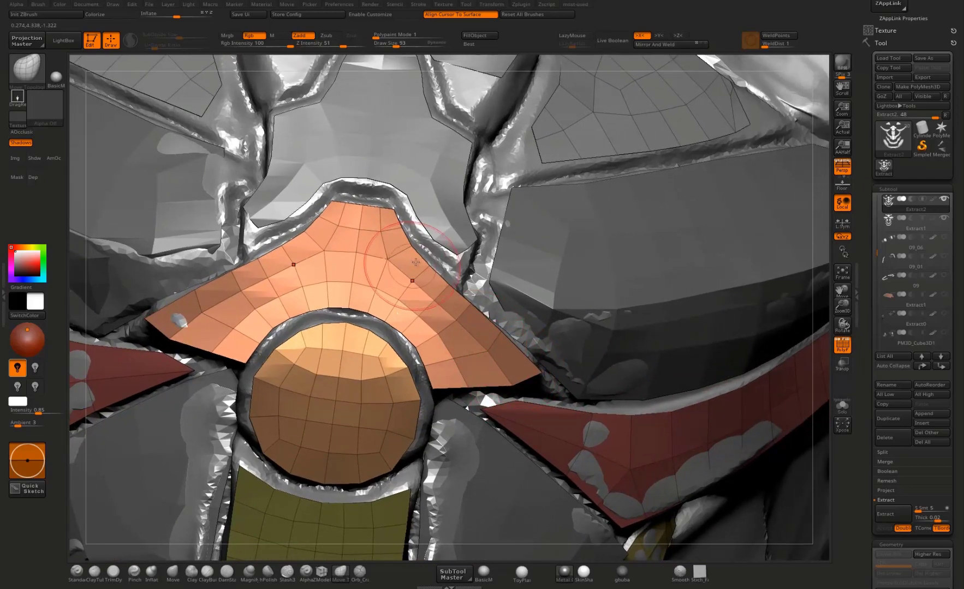
left_click_drag(402, 245, 389, 210)
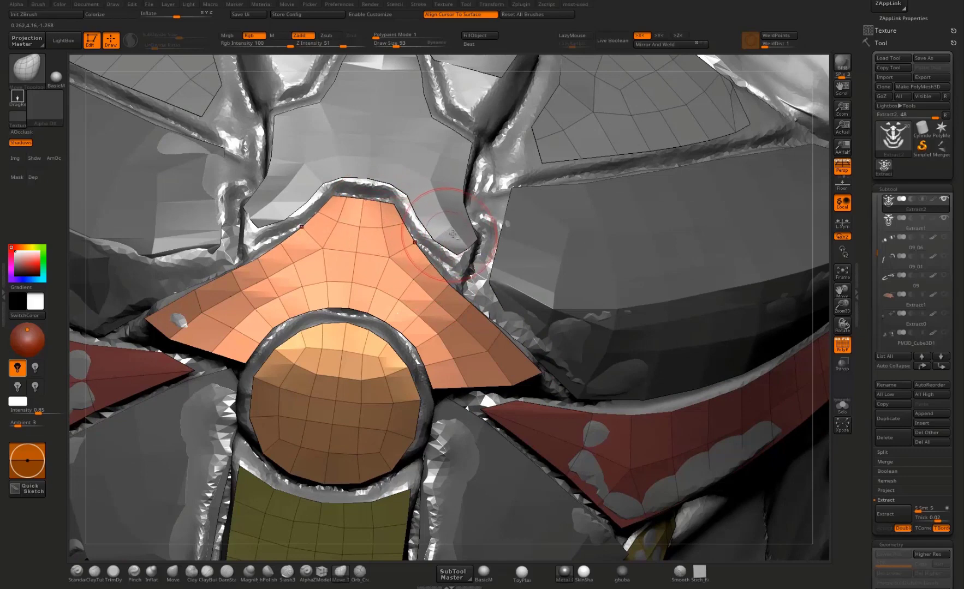
Step: Make Extract1 active and adjust the lower tip of the central plate above the winged plate
left_click(443, 243, "alt")
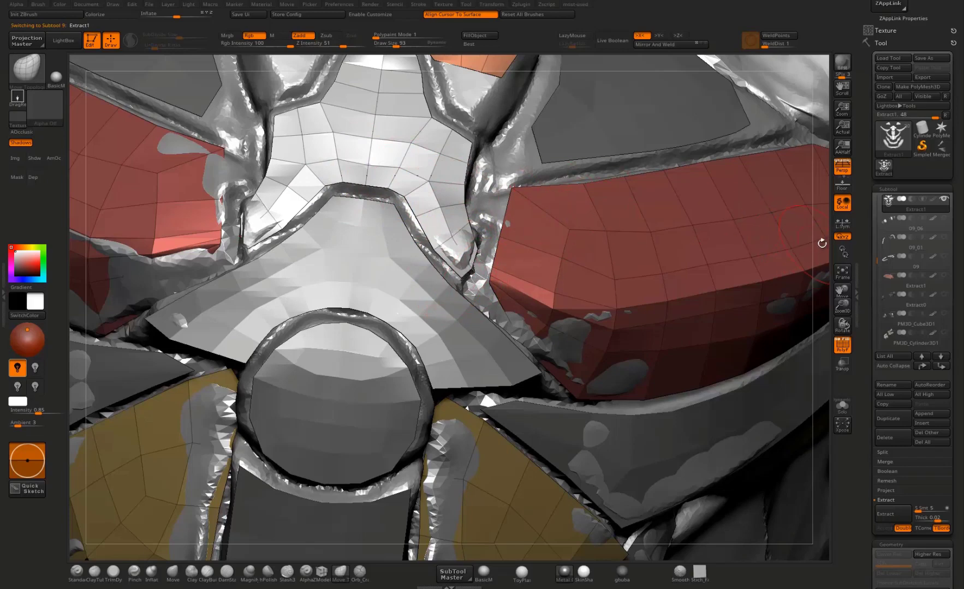
left_click_drag(822, 244, 816, 412, "alt")
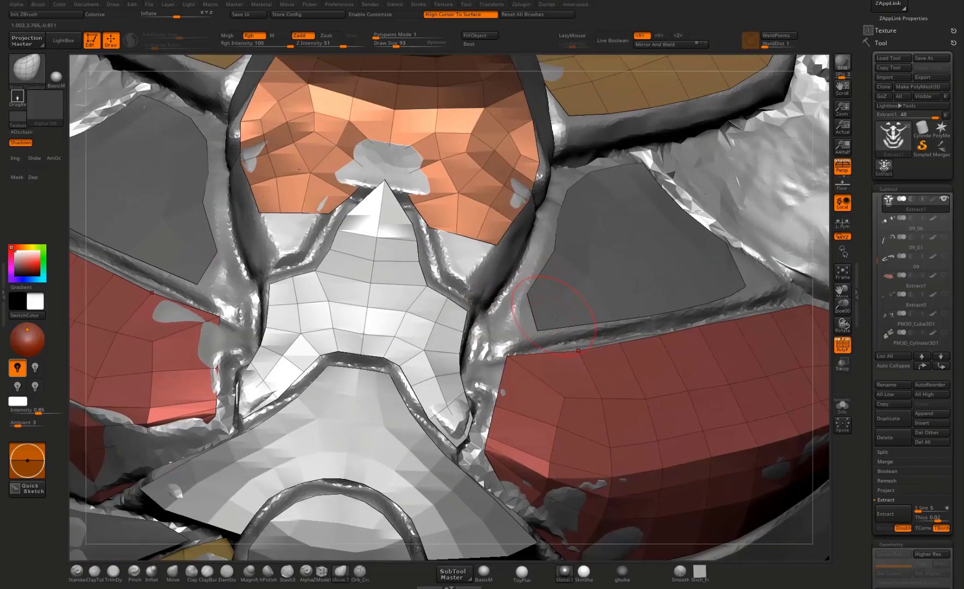
Step: Make Extract2 active and pull the triangular upper chest plate's lower outer corner outward to a point
left_click(552, 318, "alt")
left_click_drag(819, 307, 564, 345)
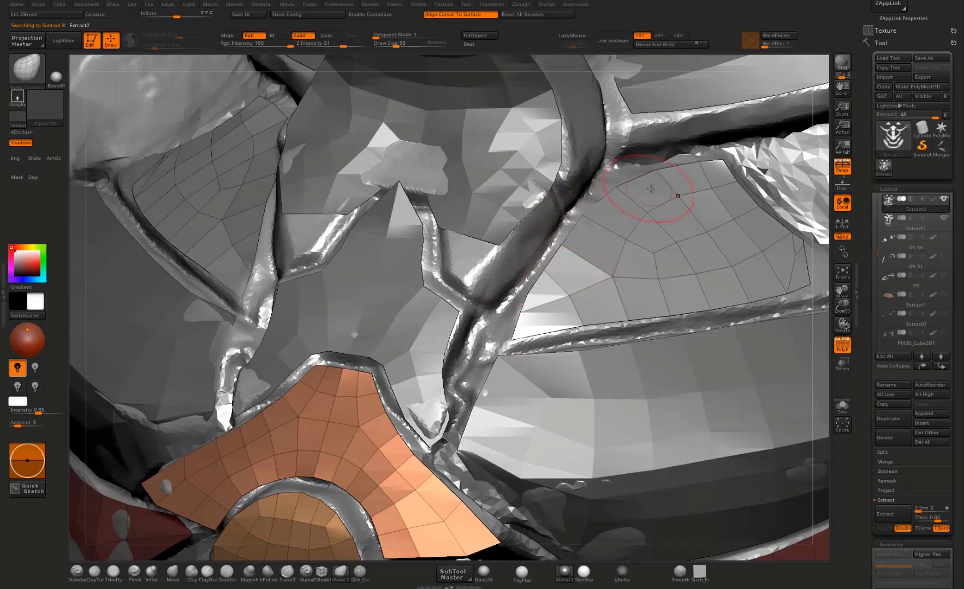
left_click_drag(824, 212, 936, 227)
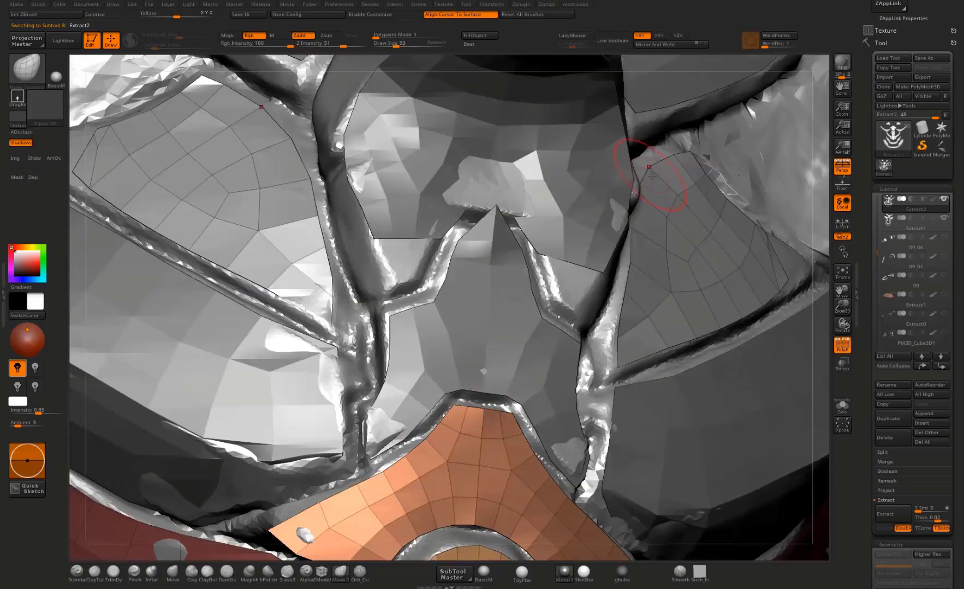
left_click_drag(813, 208, 725, 305)
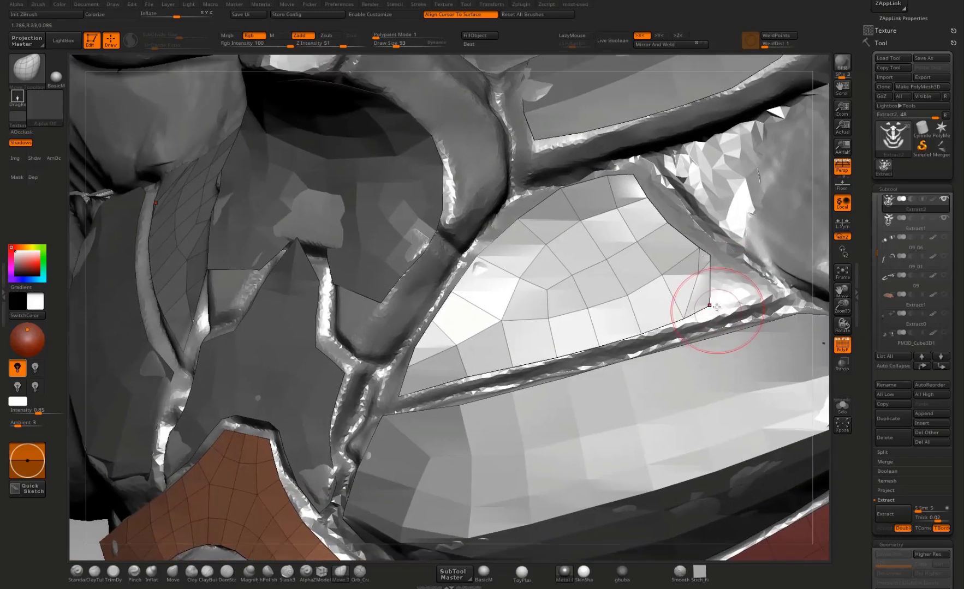
left_click_drag(710, 261, 724, 267)
mouse_move(780, 295)
left_mouse_down()
mouse_move(789, 295)
mouse_move(731, 254)
left_mouse_up()
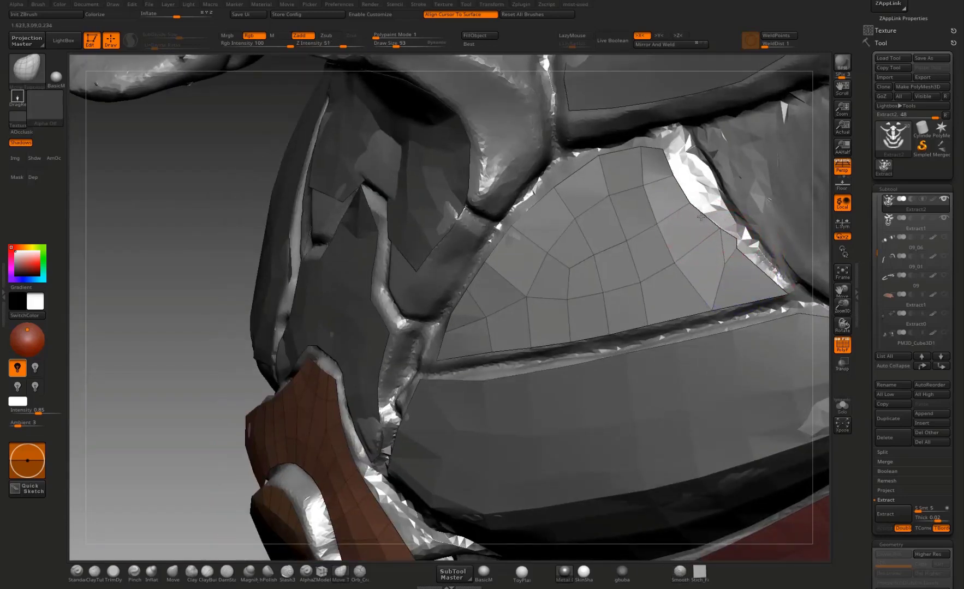
Step: Pull the triangular plate's upper outer corner and outer edge outward to follow the neighbouring gap
left_click_drag(692, 205, 676, 139)
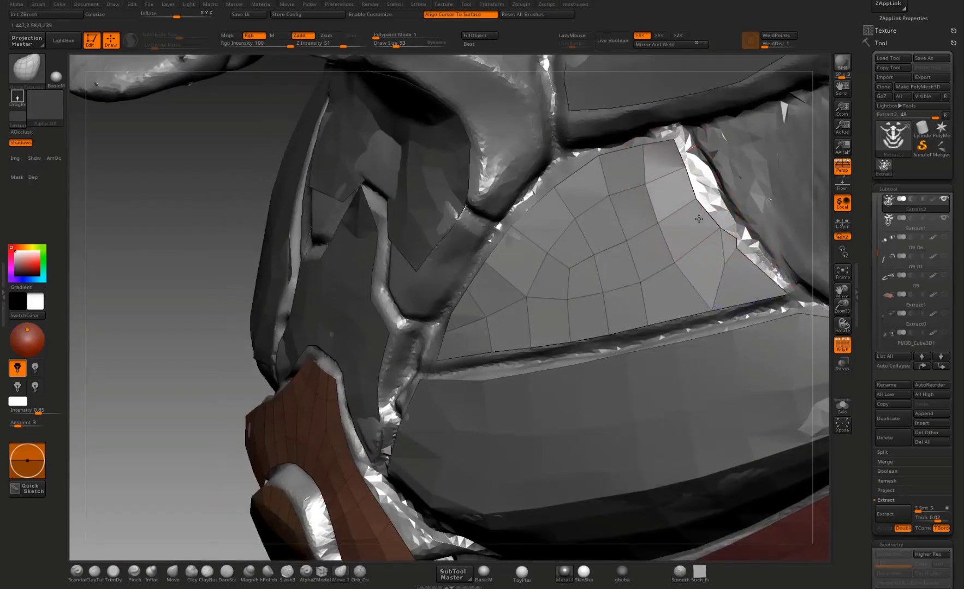
left_click_drag(698, 219, 701, 218)
left_click_drag(737, 250, 741, 247)
left_click_drag(825, 309, 813, 411)
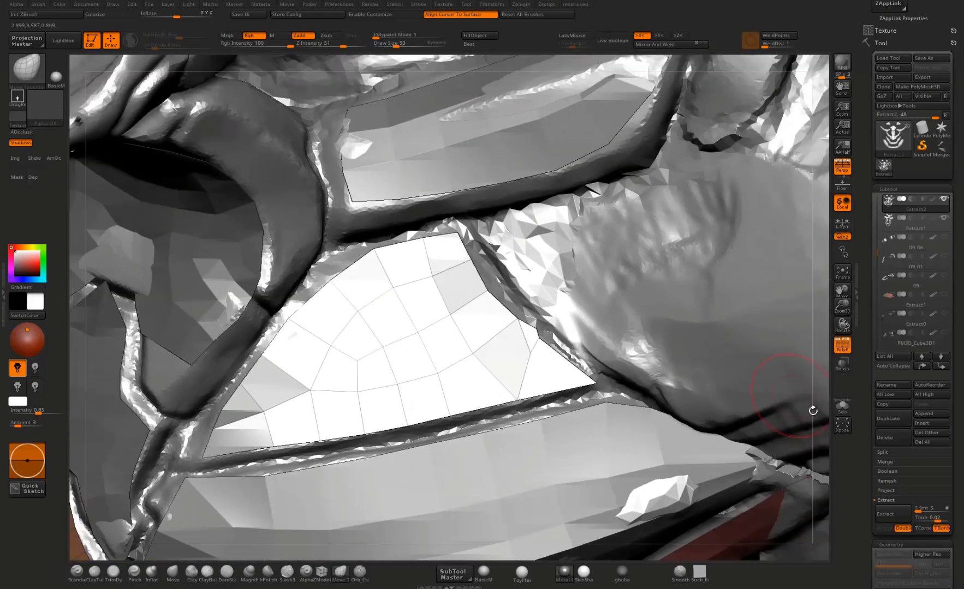
Step: Isolate the triangular chest plates and stitch the stray points on the outer edge into neighbouring corners with ZModeler
left_click(842, 407)
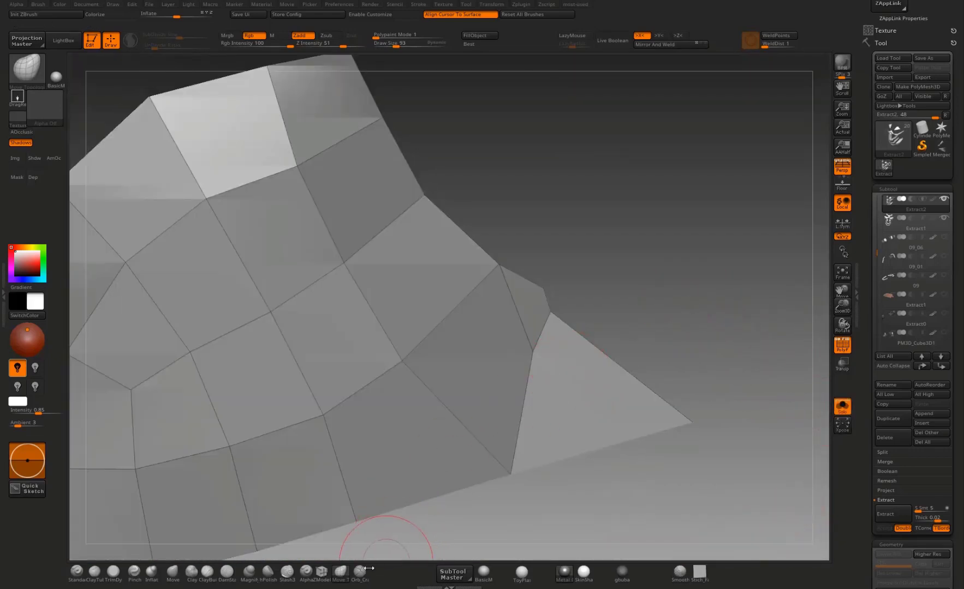
left_click(325, 572)
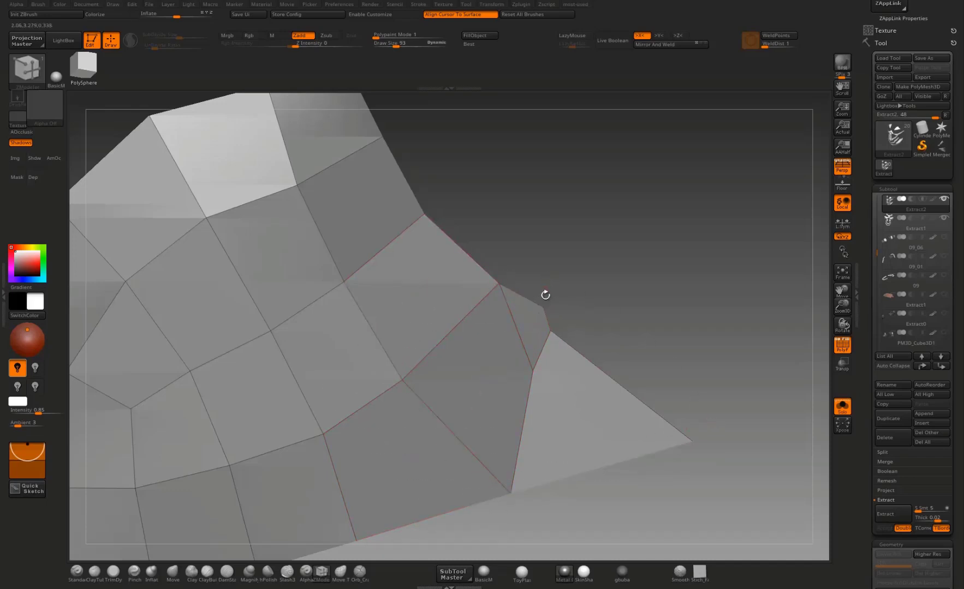
left_click(532, 371)
left_click(550, 331)
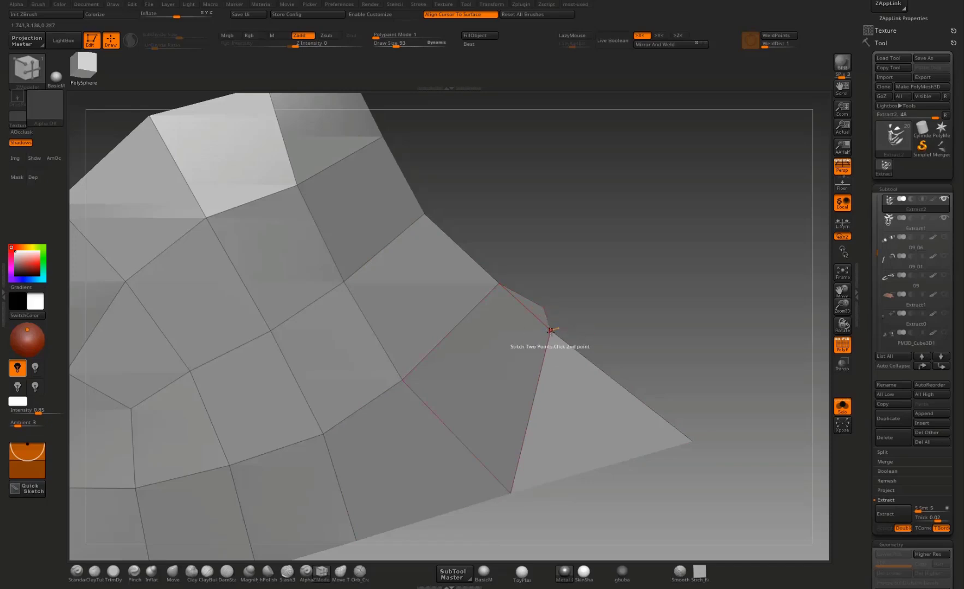
left_click(498, 285)
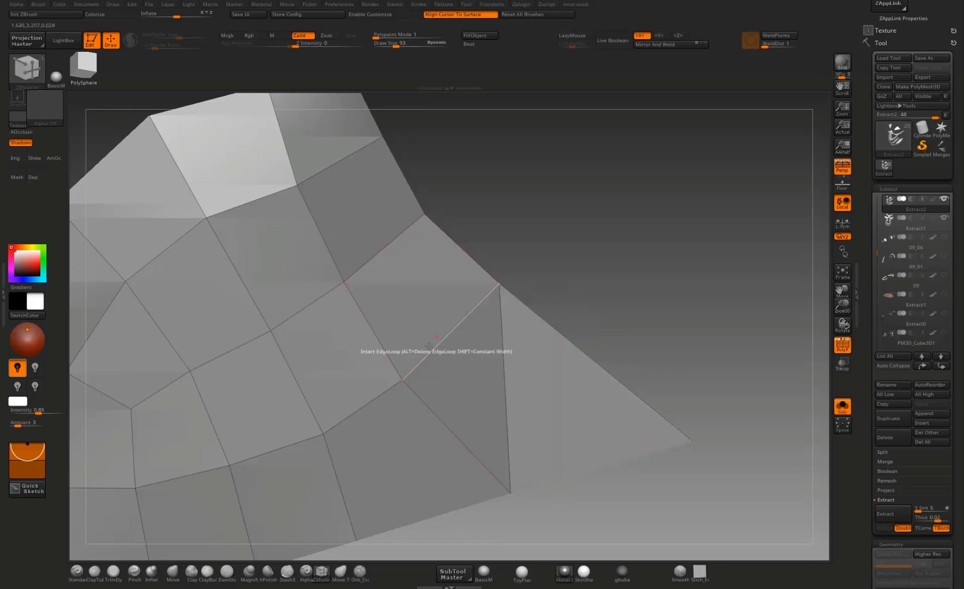
left_click_drag(647, 302, 552, 312)
mouse_move(595, 257)
left_mouse_down("alt")
mouse_move(618, 293)
mouse_move(635, 290)
left_mouse_up("alt")
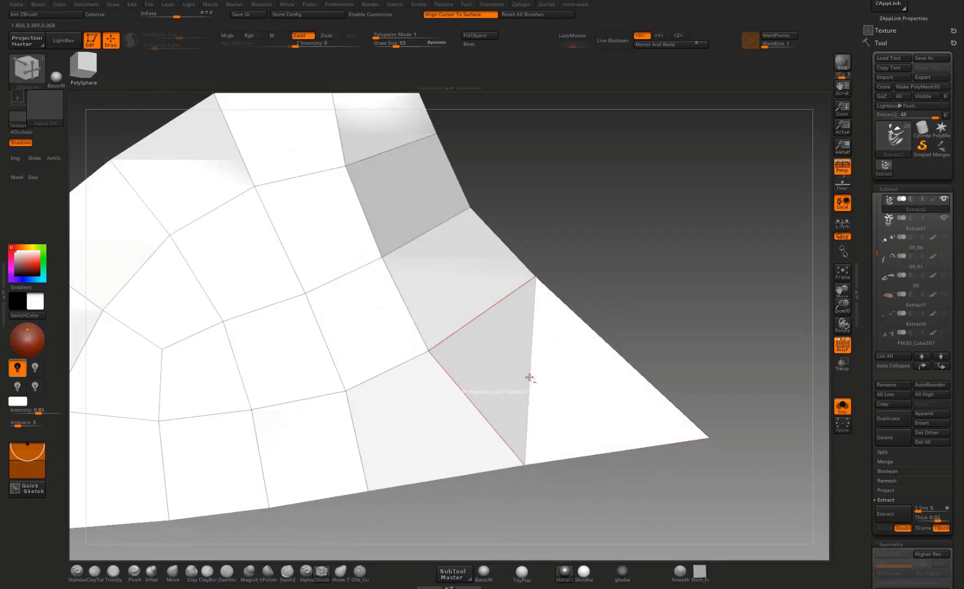
left_click(529, 378, "alt")
key("ctrl+z")
Step: Pull the triangular plate's outer edge outward with the Move brush to straighten it along the gap
mouse_move(606, 366)
left_mouse_down("alt")
mouse_move(659, 323)
mouse_move(596, 331)
mouse_move(621, 285)
mouse_move(499, 441)
mouse_move(499, 410)
mouse_move(514, 419)
mouse_move(775, 386)
left_mouse_up("alt")
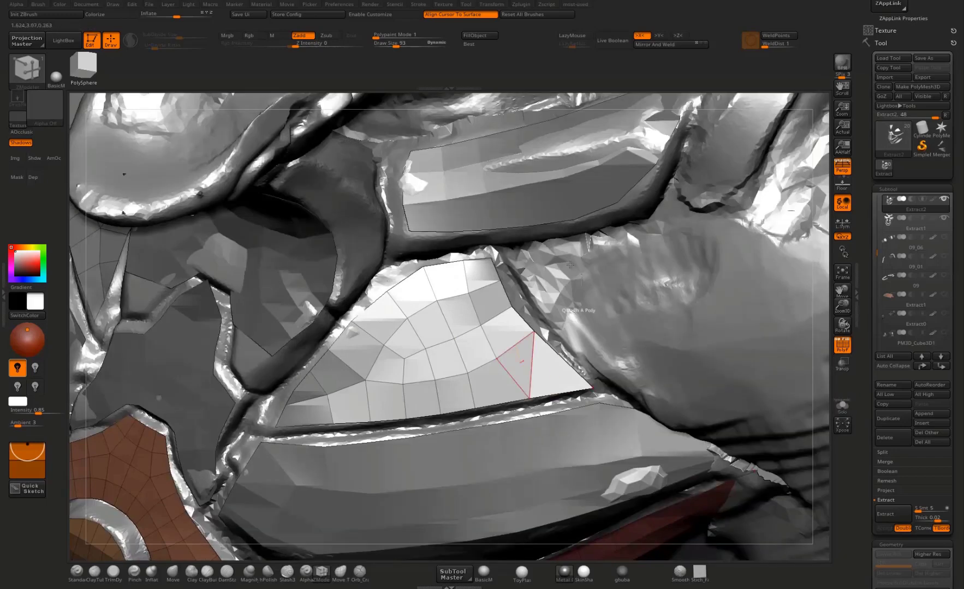
key("b")
key("m")
key("v")
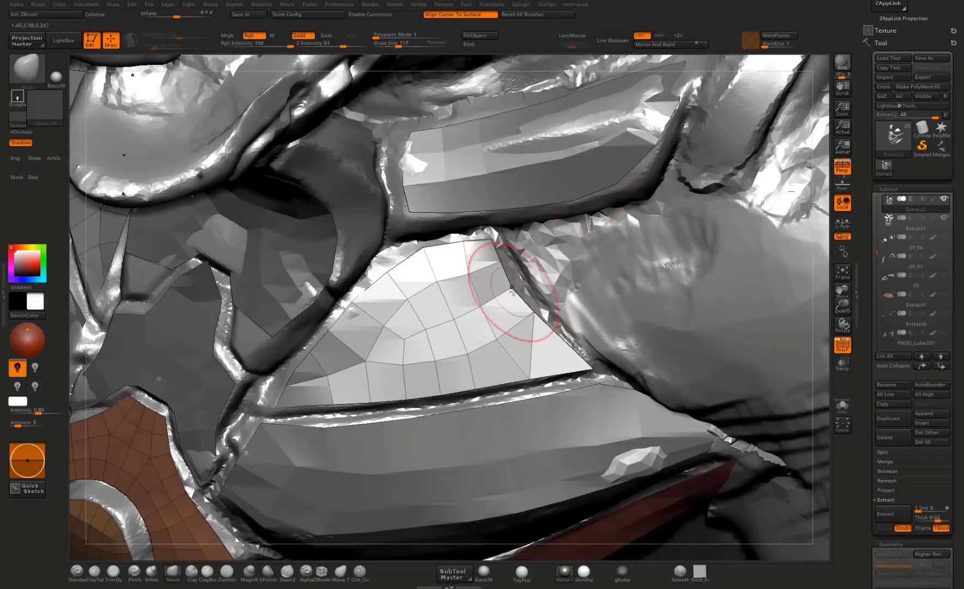
left_click_drag(511, 290, 536, 303)
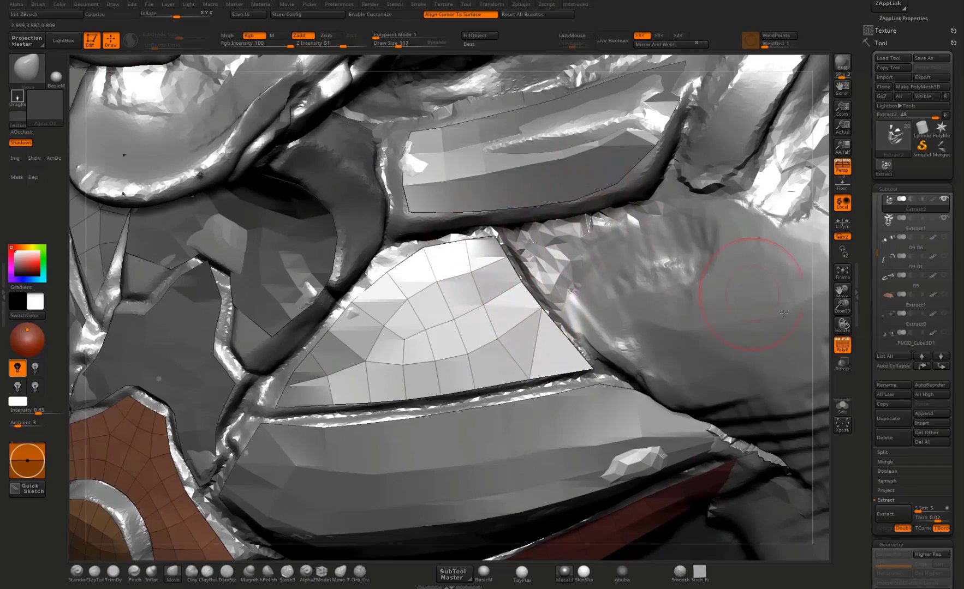
Step: Make Extract1 active and move the upper outer corner of the long red plate below the triangular plate outward
right_click_drag(672, 240, 613, 366, "ctrl")
left_click(613, 366, "alt")
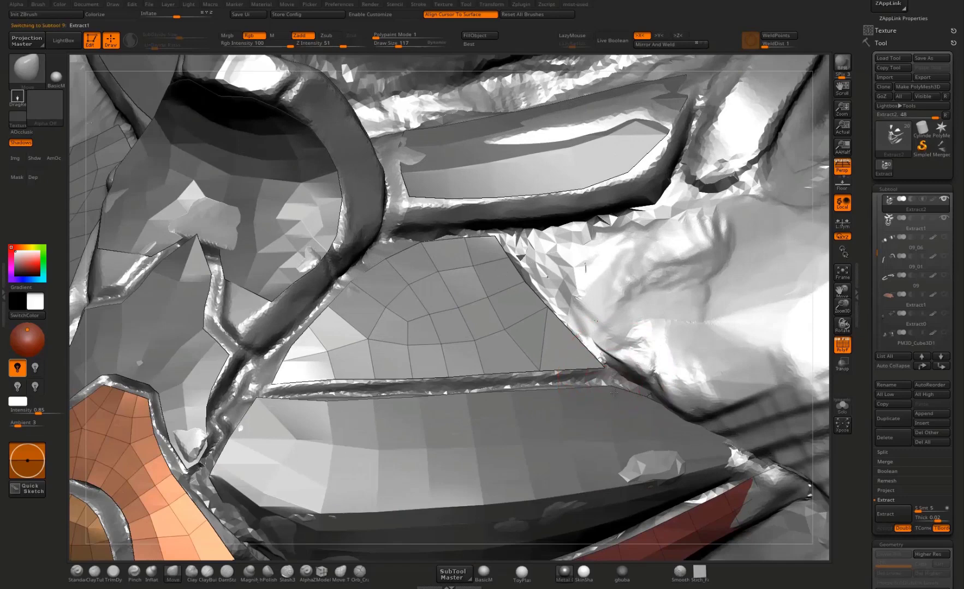
left_click_drag(638, 389, 642, 384)
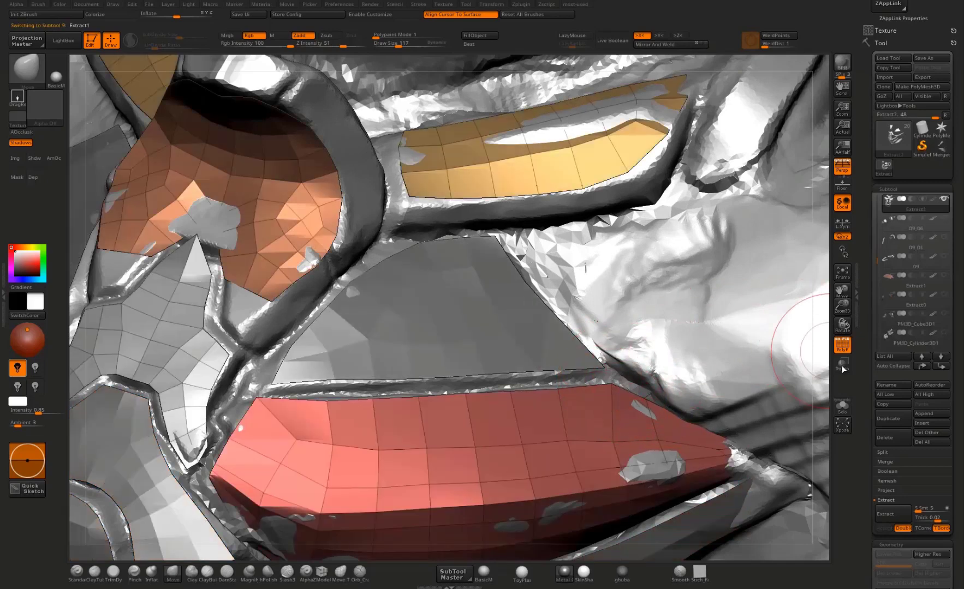
right_click_drag(813, 404, 675, 393)
left_click_drag(663, 399, 619, 388)
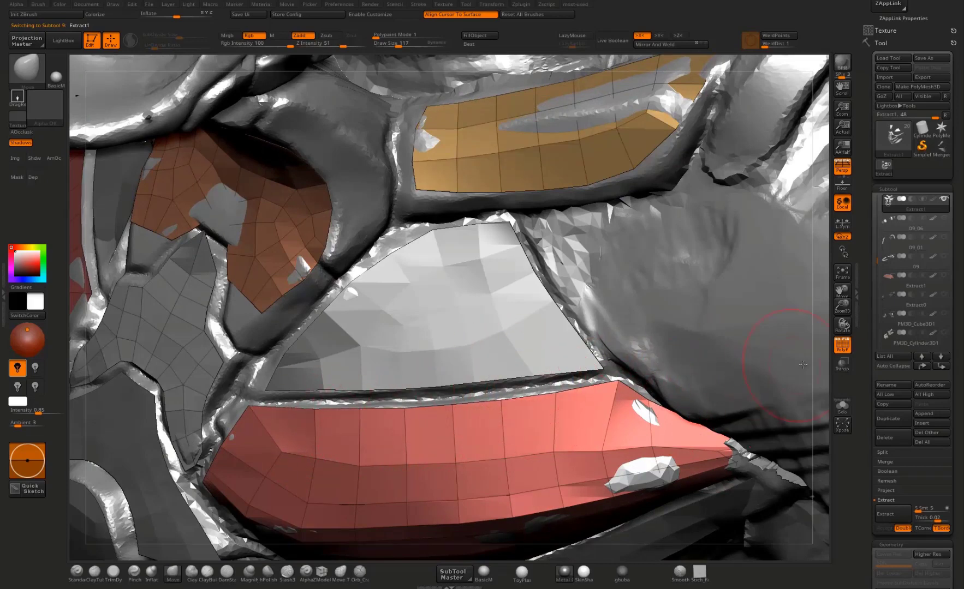
left_click(842, 364)
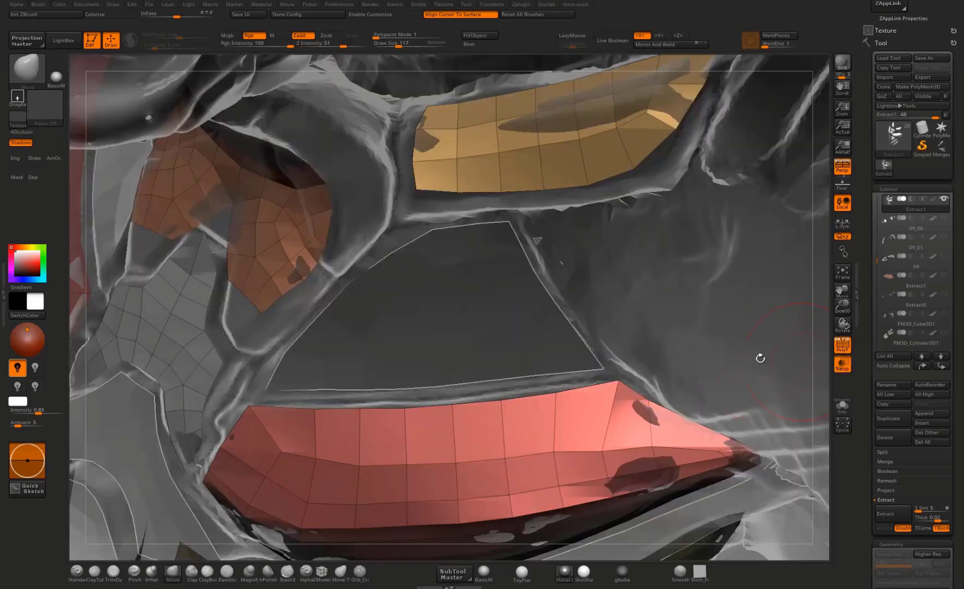
left_click(843, 366)
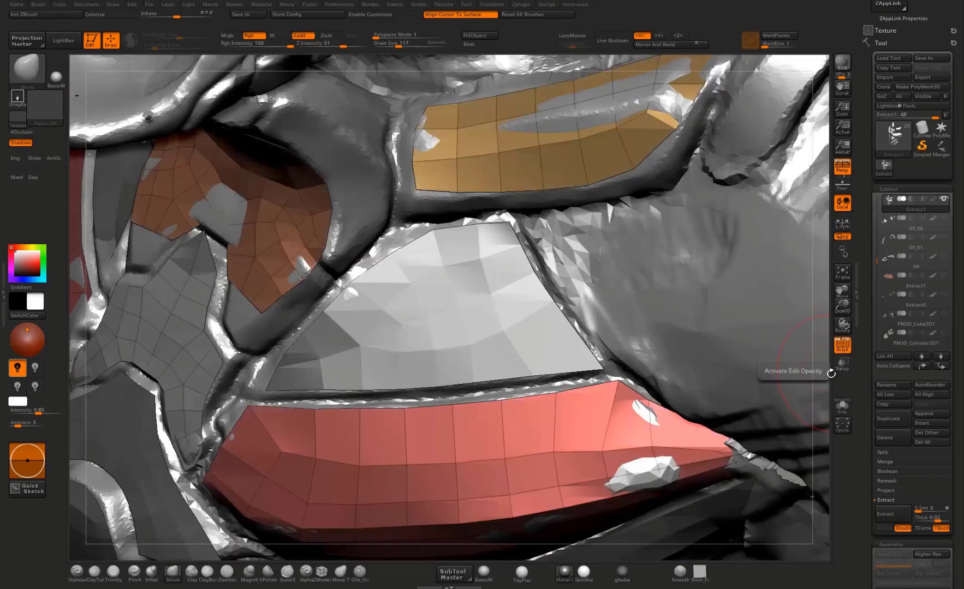
left_click_drag(827, 366, 798, 350)
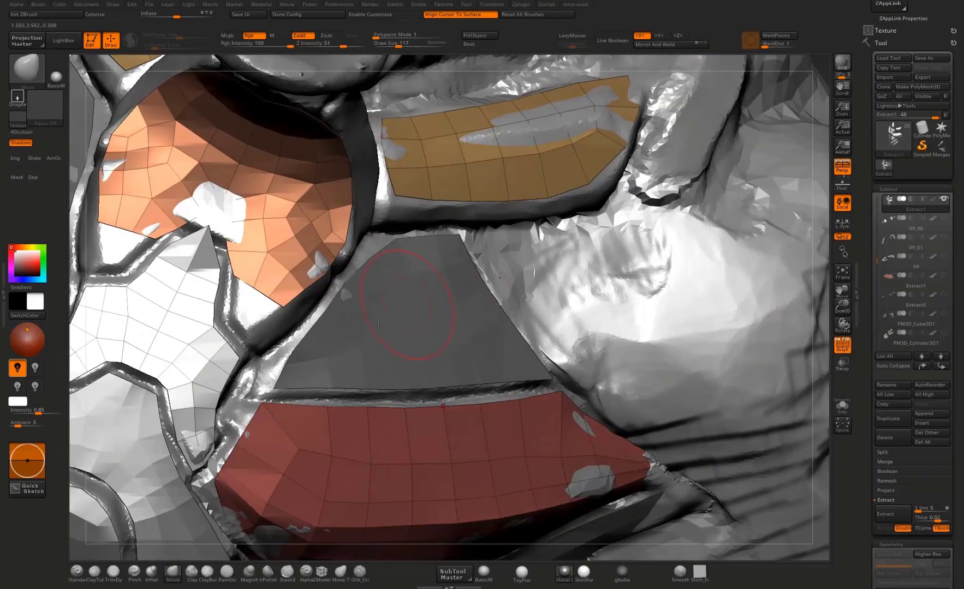
Step: Extend the arched orange plate's lower tips down along the central plate with the Move and Move Topological brushes
left_click(288, 371, "alt")
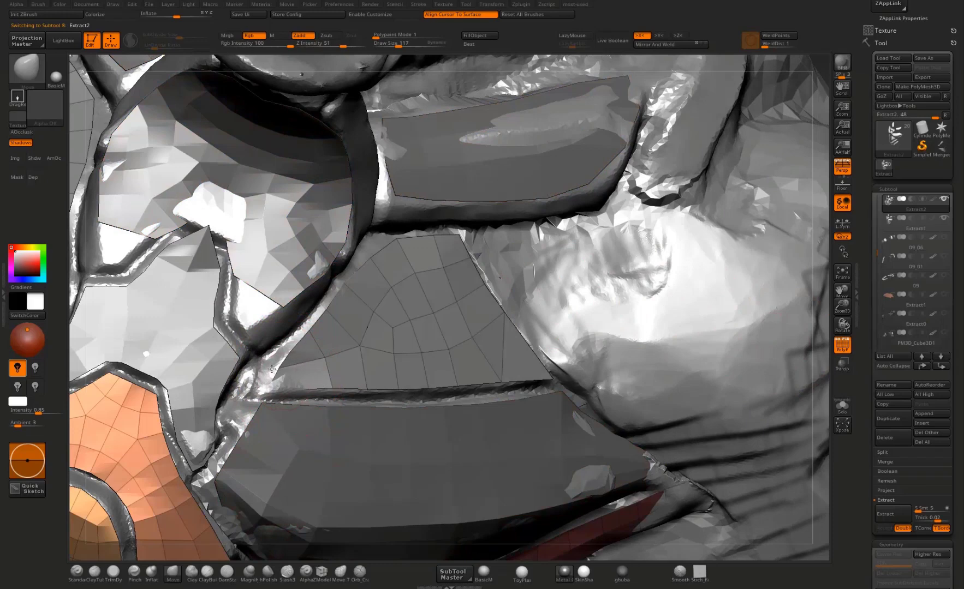
left_click(264, 283, "alt")
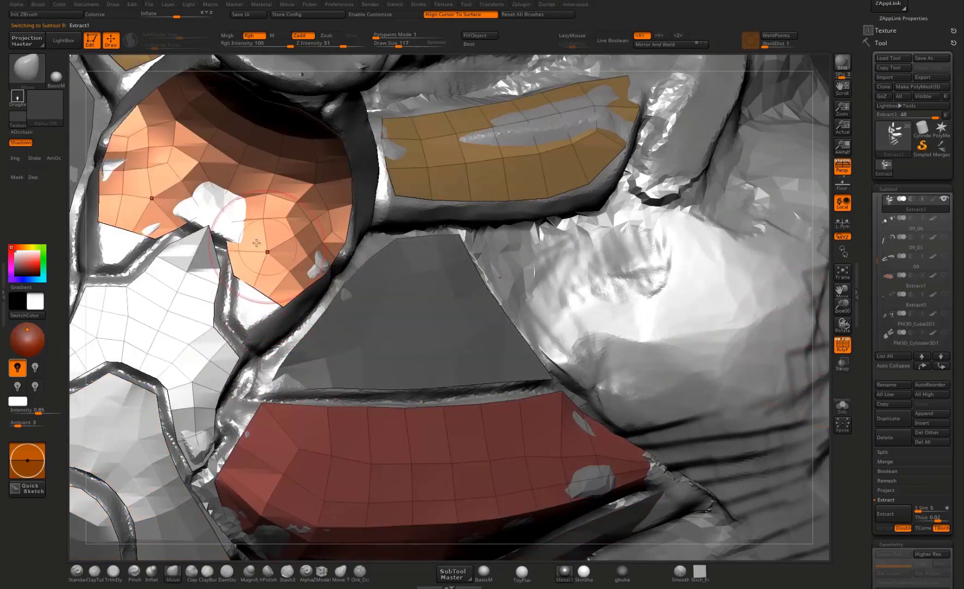
left_click_drag(226, 220, 224, 226)
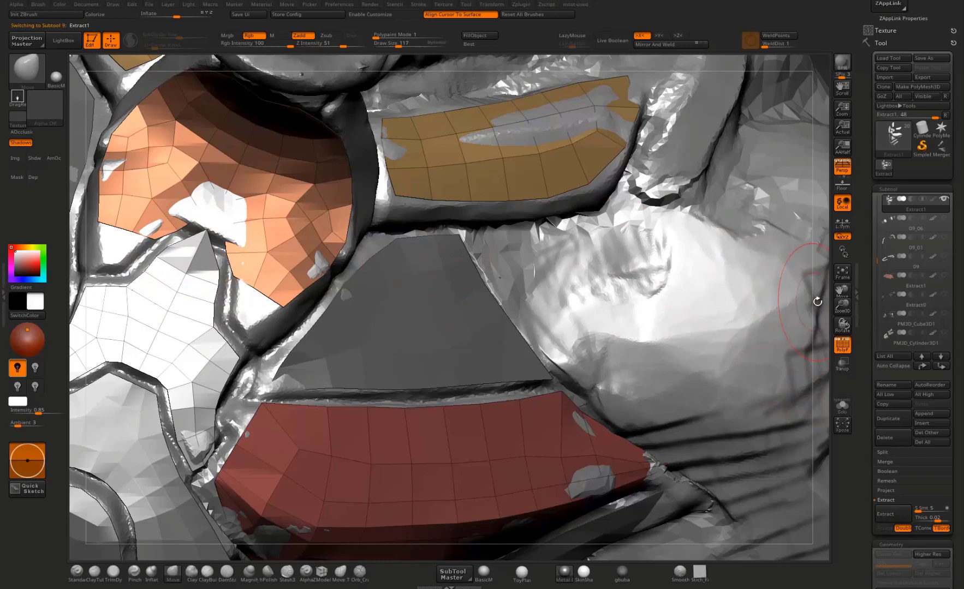
left_click_drag(820, 302, 961, 306, "alt")
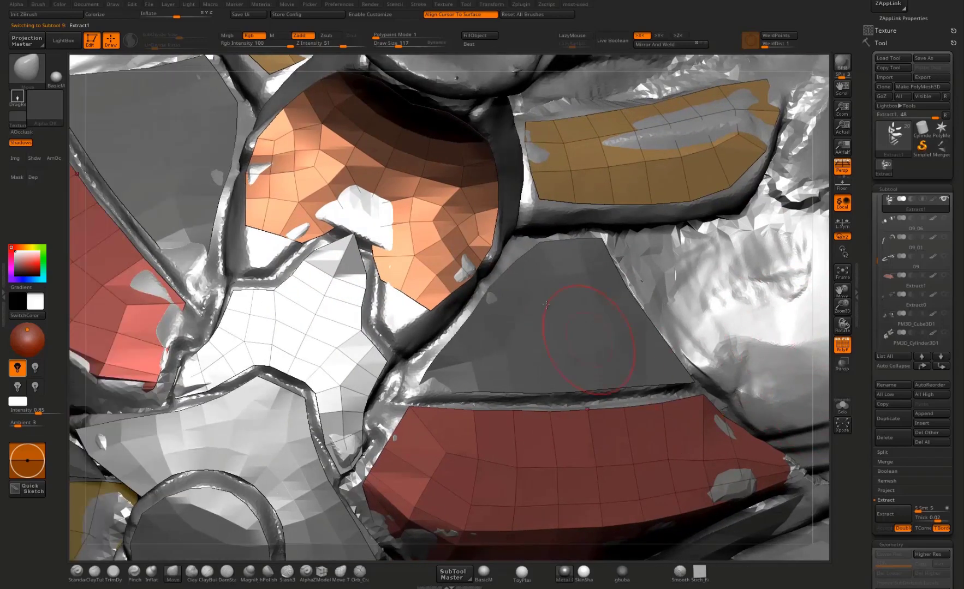
left_click_drag(76, 249, 366, 327)
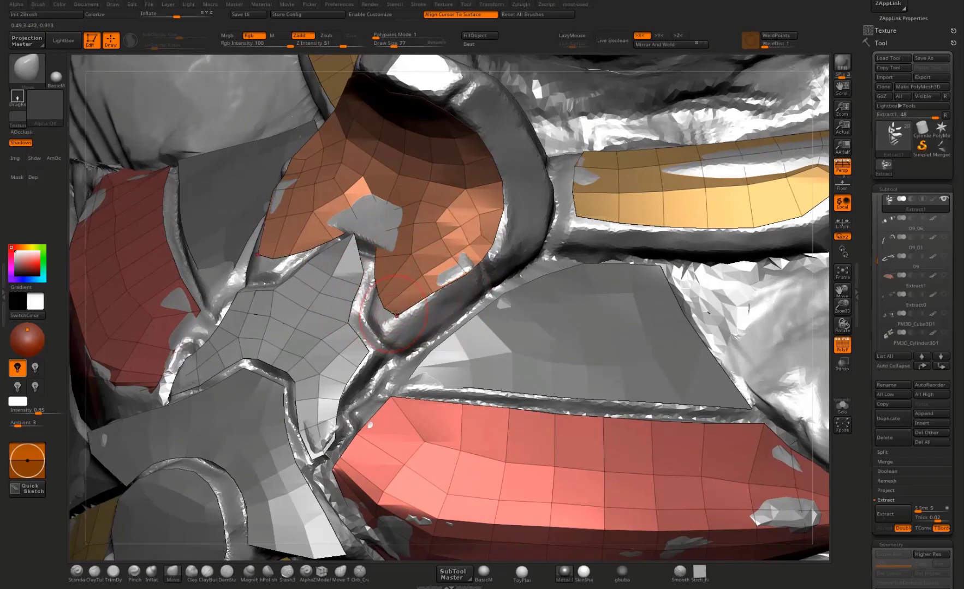
left_click_drag(376, 297, 359, 303)
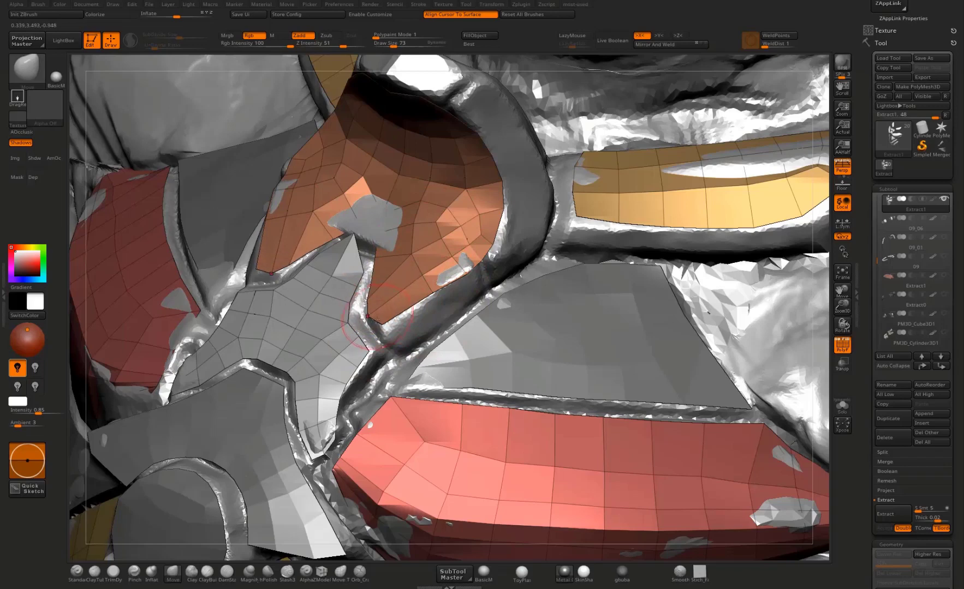
left_click(338, 577)
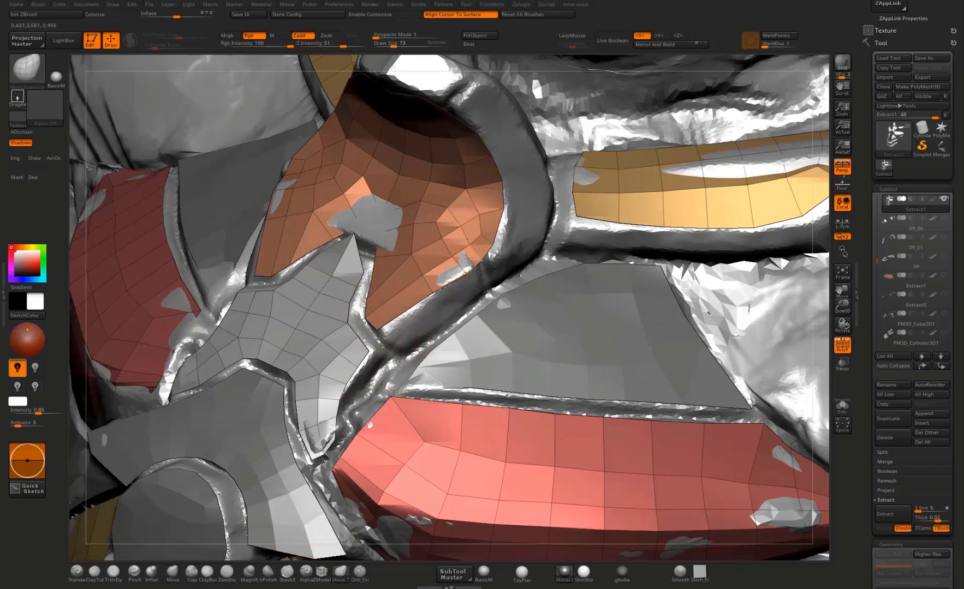
left_click_drag(377, 348, 396, 331)
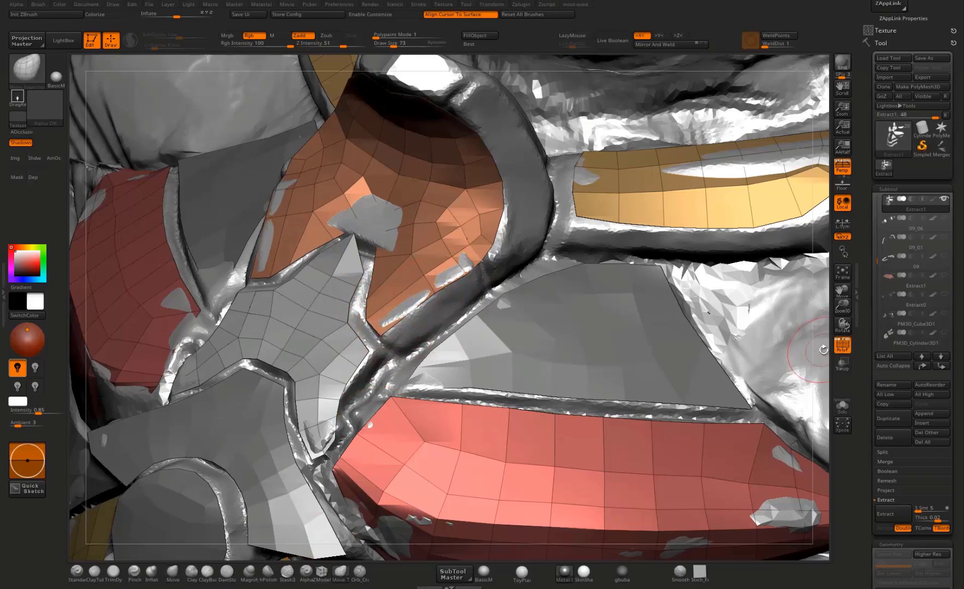
Step: Pull the central star-shaped plate's upper tip further up into the notch of the arched plate
left_click_drag(822, 350, 879, 352)
left_click_drag(377, 295, 353, 261)
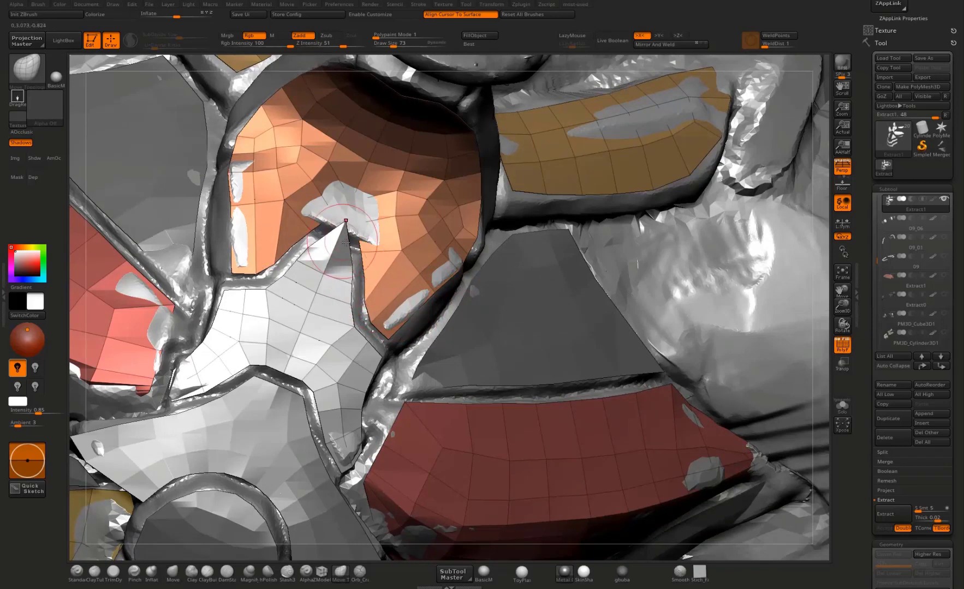
left_click_drag(821, 278, 720, 273)
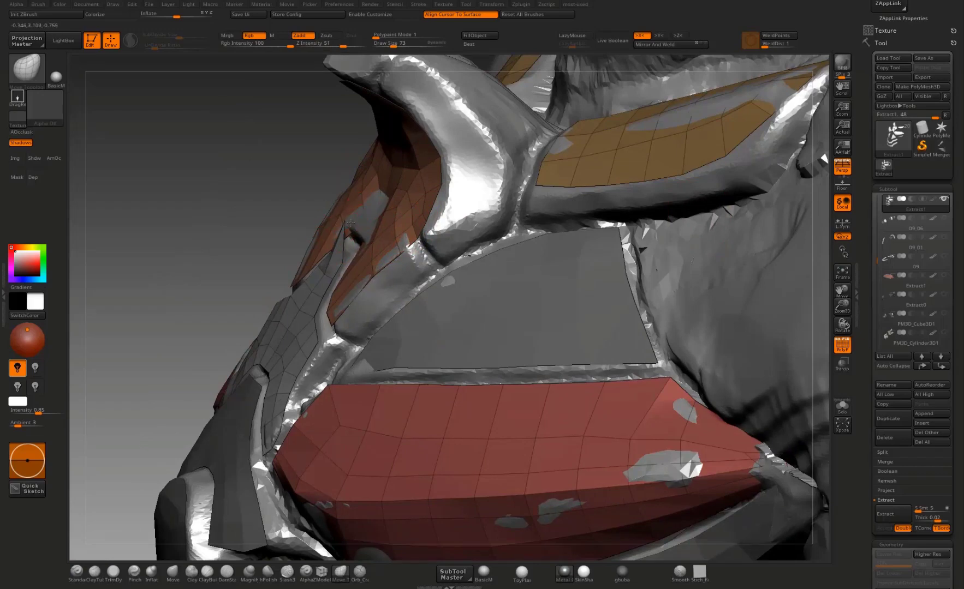
left_click_drag(263, 216, 368, 229)
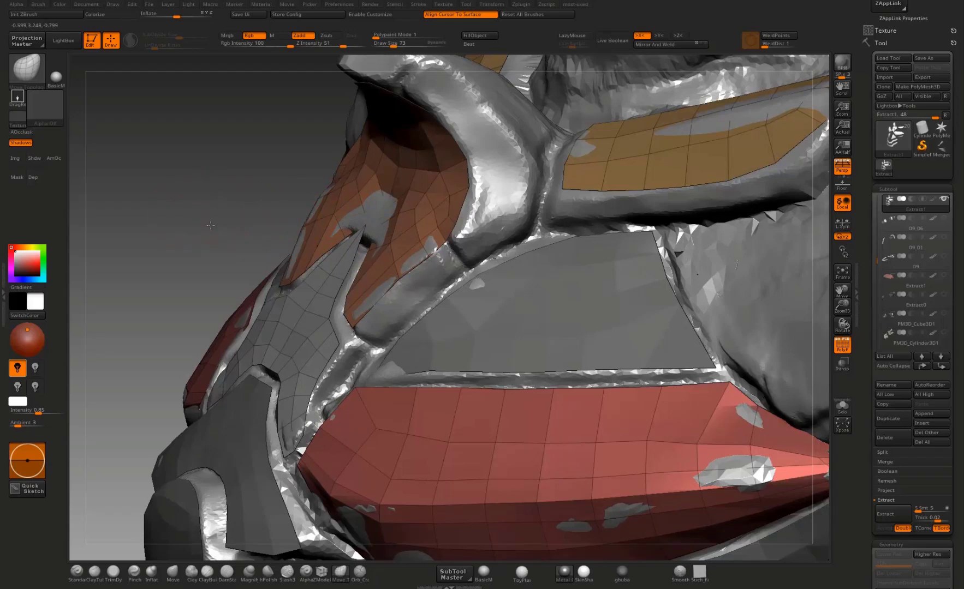
left_click_drag(211, 225, 316, 248)
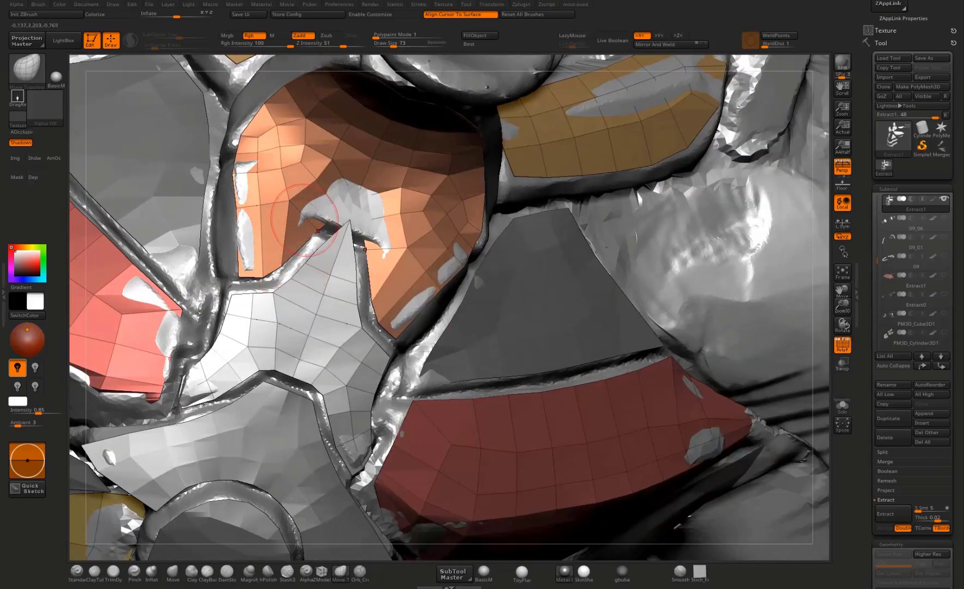
Step: Try to remesh the Extract1 plates with ZRemesher at a target polygon count of 0.1
left_click_drag(313, 185, 303, 165)
key("ctrl+space")
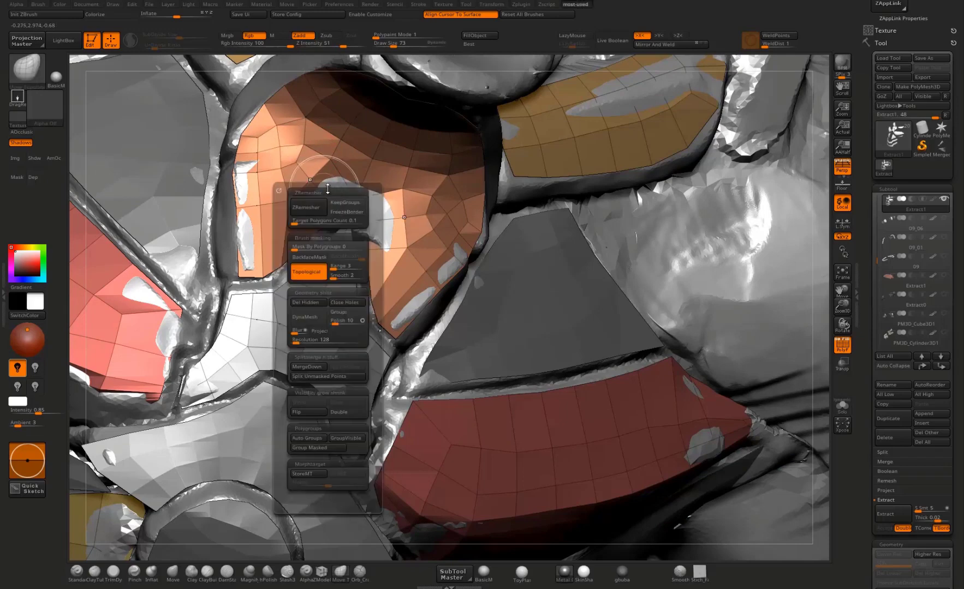
left_click(300, 206)
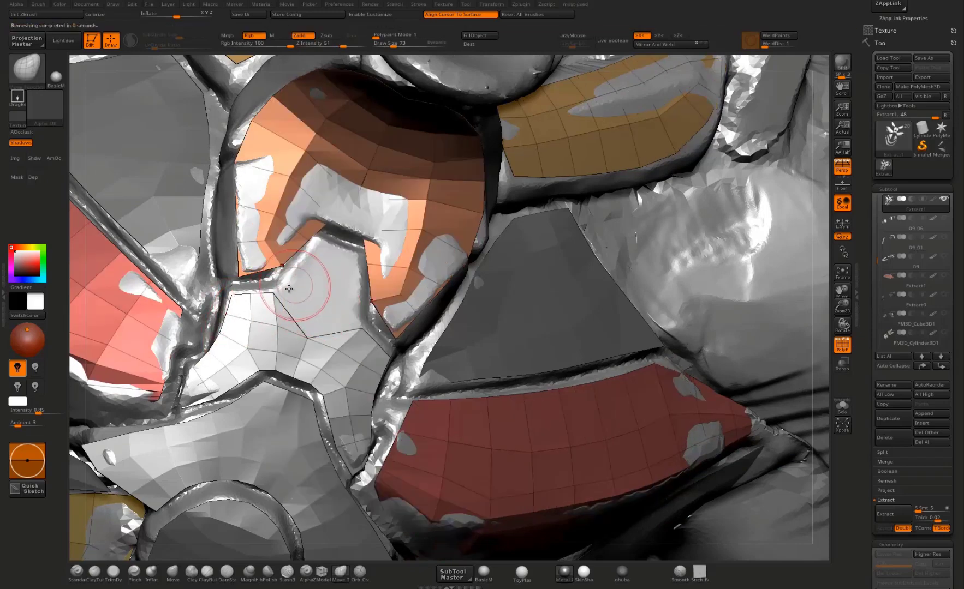
left_click_drag(824, 346, 382, 355)
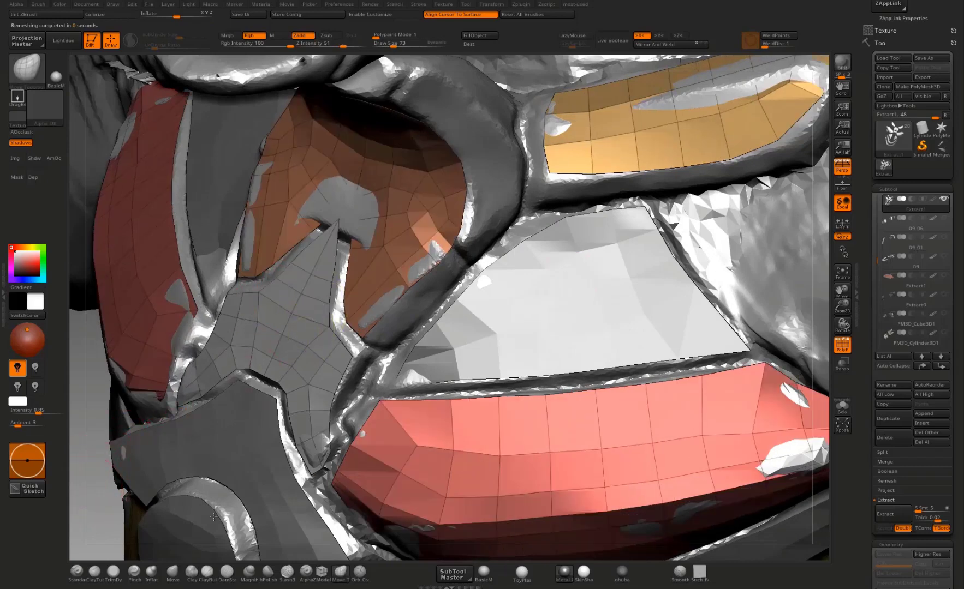
Step: Make Extract2 active and pull the triangular plate's lower inner corner inward toward the central plate
mouse_move(213, 517)
left_mouse_down()
mouse_move(165, 468)
mouse_move(327, 382)
mouse_move(313, 377)
left_mouse_up()
left_click_drag(305, 421, 317, 382, "alt")
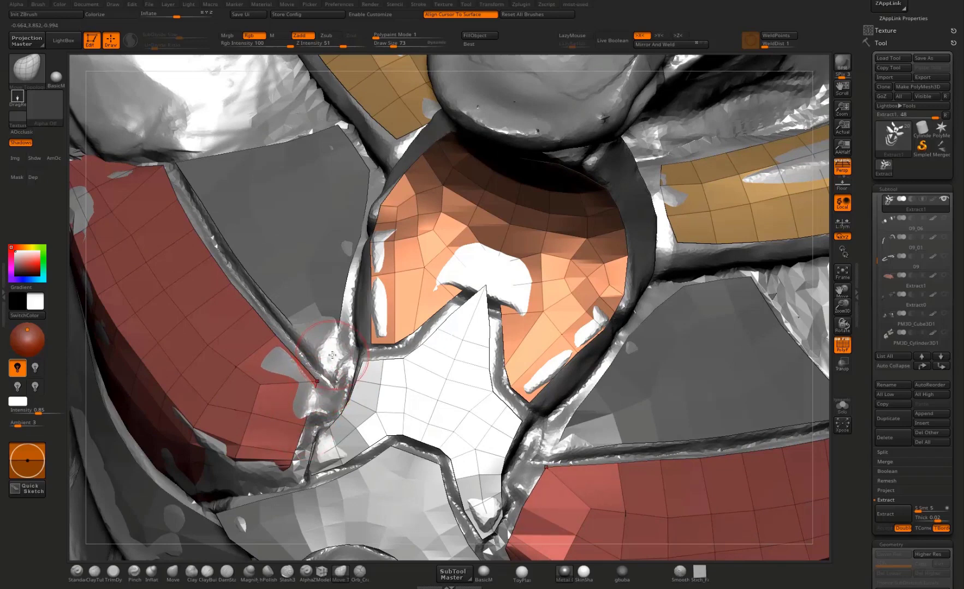
left_click(612, 413, "alt")
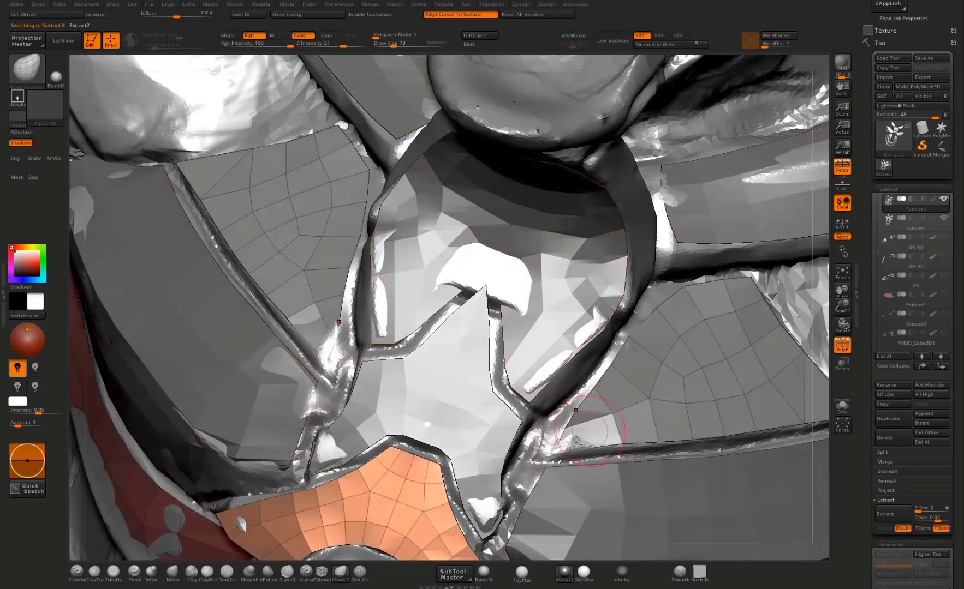
mouse_move(548, 452)
left_mouse_down()
mouse_move(571, 454)
mouse_move(541, 457)
mouse_move(554, 430)
mouse_move(547, 434)
left_mouse_up()
Step: Make Extract1 active and adjust the central star-shaped plate's lower edge and lower tip to follow the surrounding gap
left_click(513, 420, "alt")
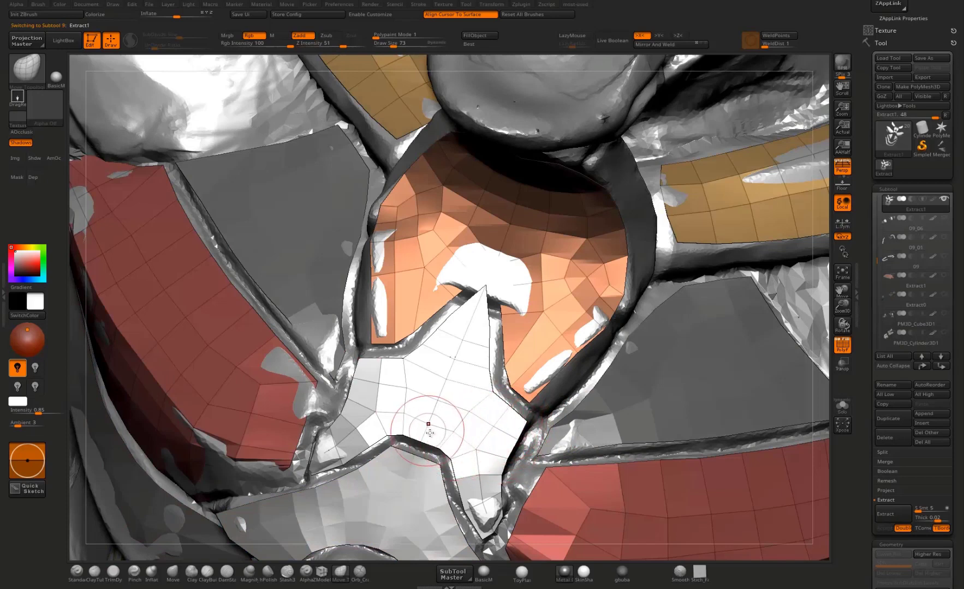
mouse_move(441, 435)
left_mouse_down()
mouse_move(427, 434)
mouse_move(454, 461)
left_mouse_up()
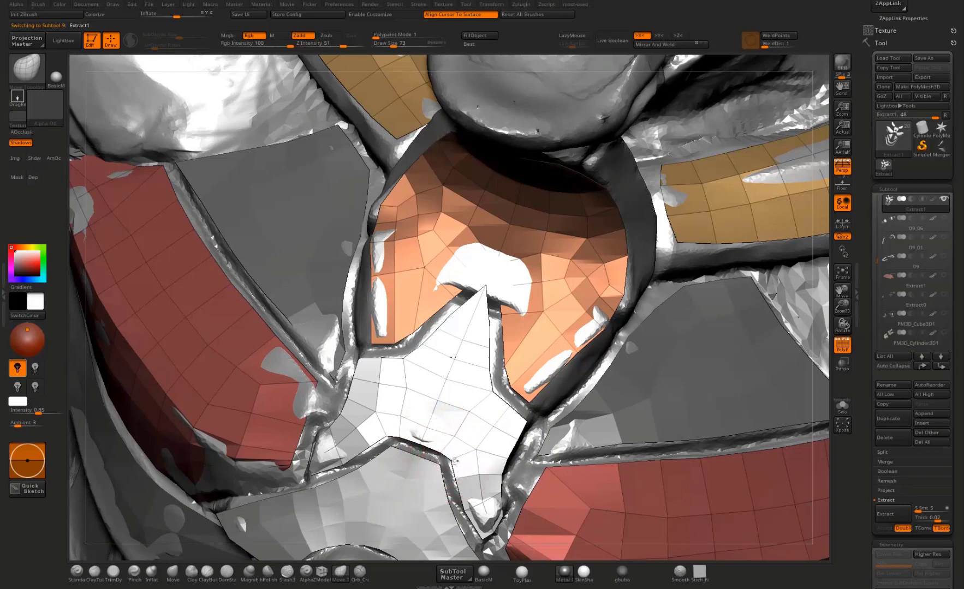
left_click_drag(512, 441, 511, 440)
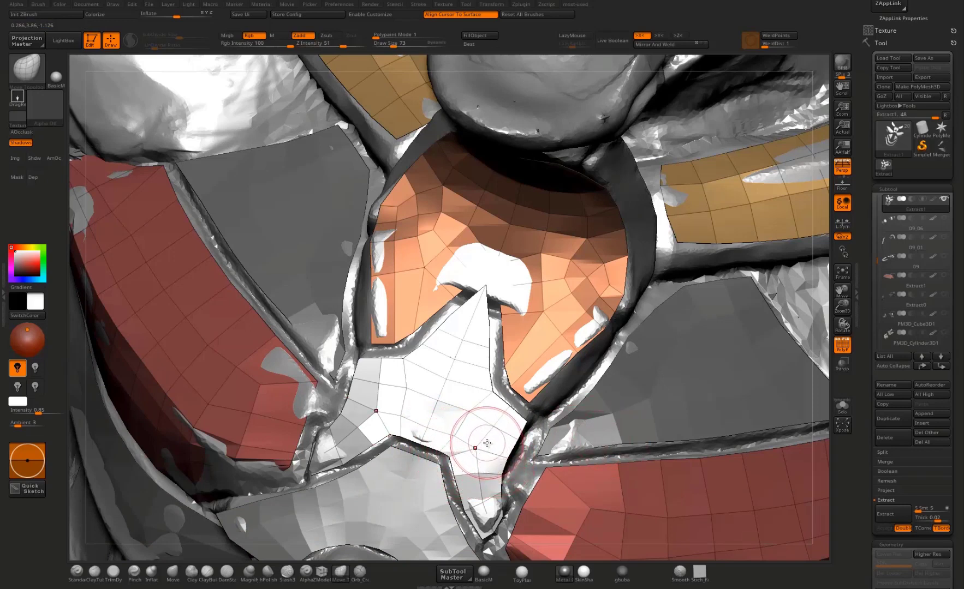
left_click_drag(478, 455, 485, 497)
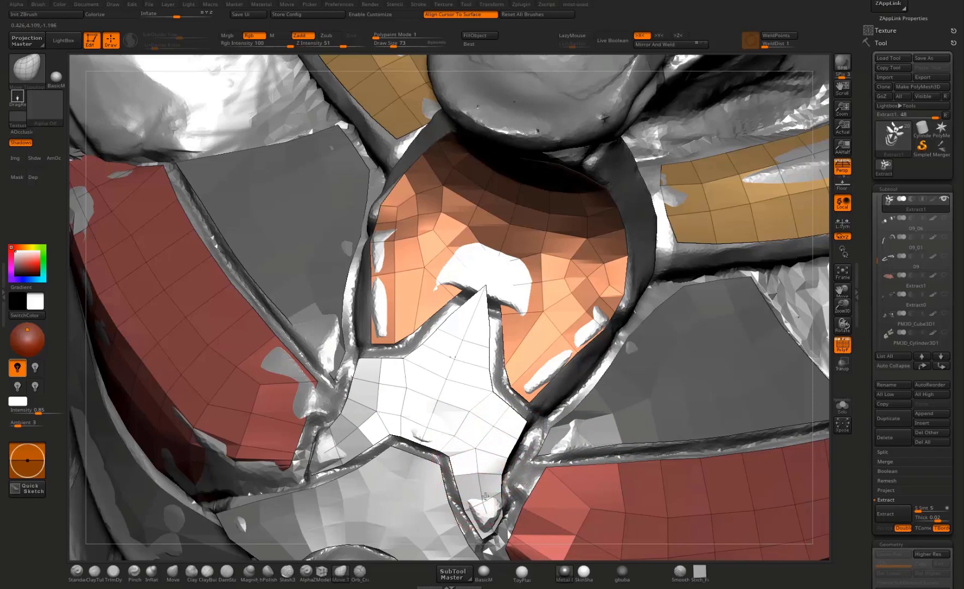
Step: Make Extract1 active and pull the yellow collar plate's inner and outer upper corners outward to the surrounding gap
left_click(580, 428, "alt")
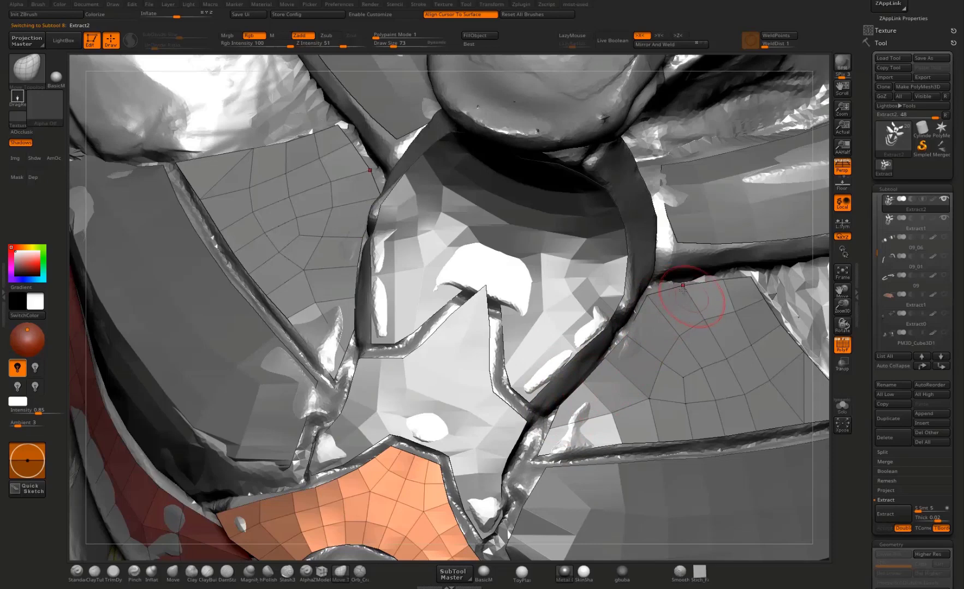
right_click_drag(821, 330, 686, 284)
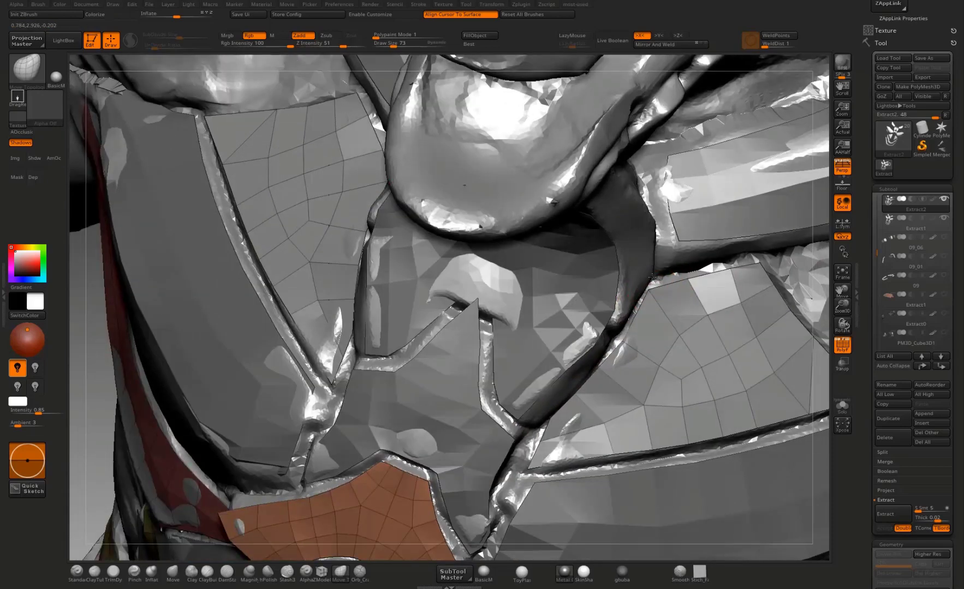
left_click(685, 230, "alt")
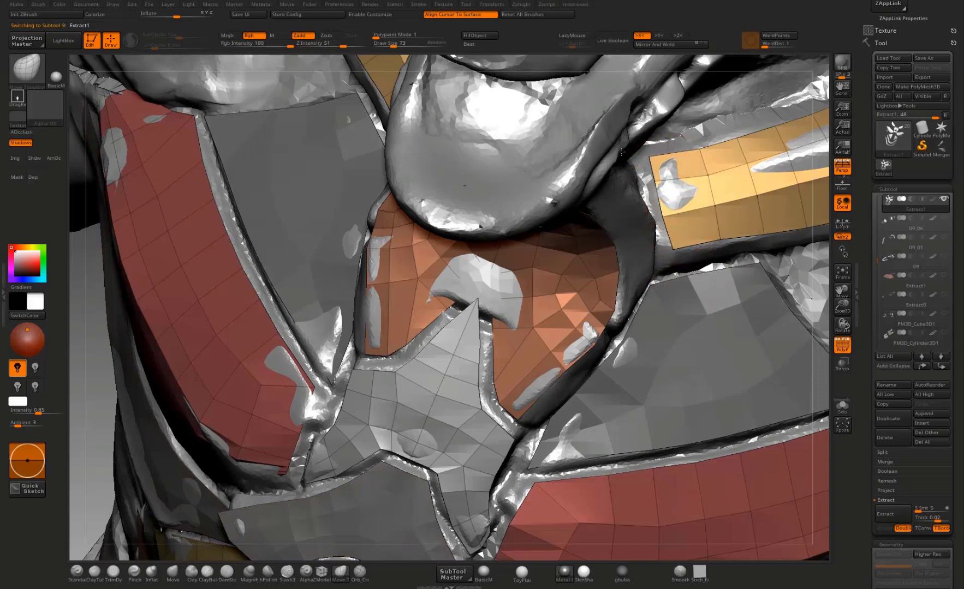
left_click_drag(645, 160, 651, 193)
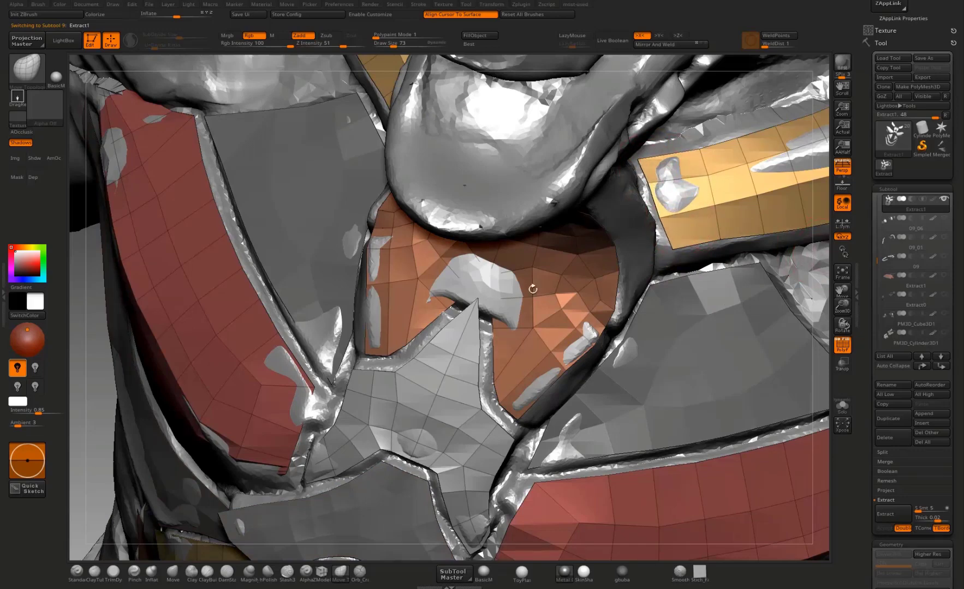
mouse_move(532, 290)
right_mouse_down("alt")
mouse_move(488, 241)
mouse_move(152, 310)
right_mouse_up("alt")
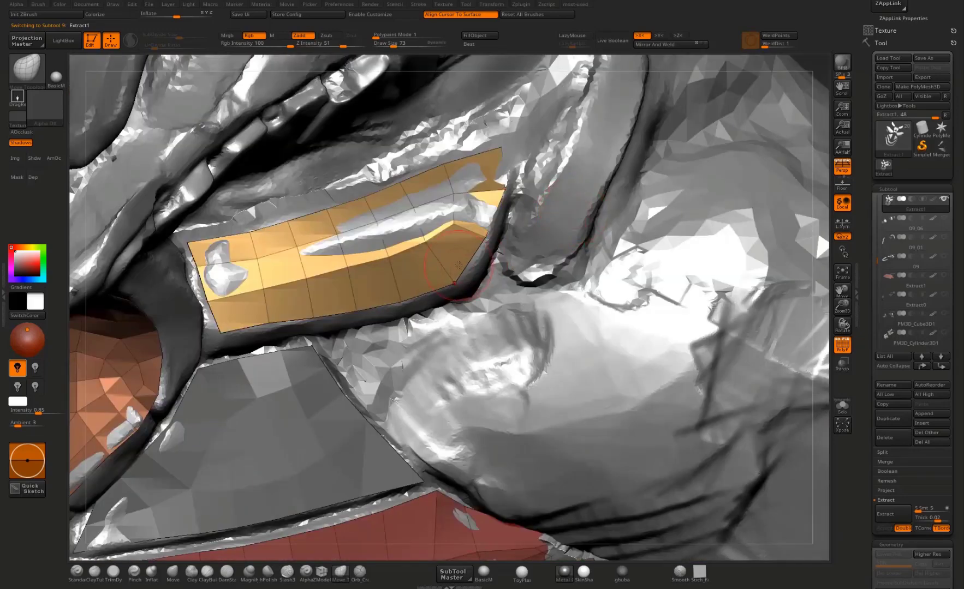
left_click_drag(504, 189, 501, 146)
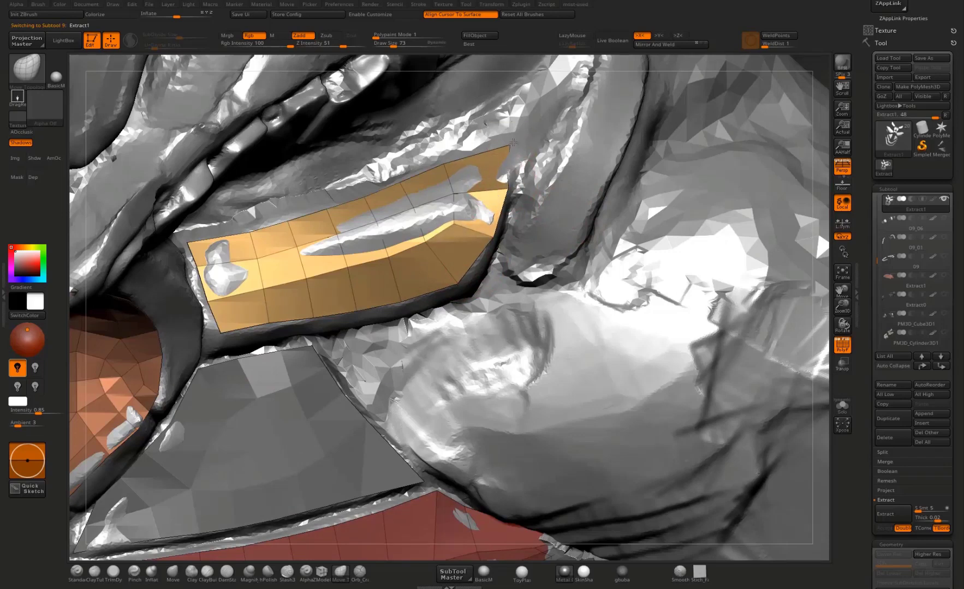
right_click_drag(668, 231, 508, 179, "ctrl")
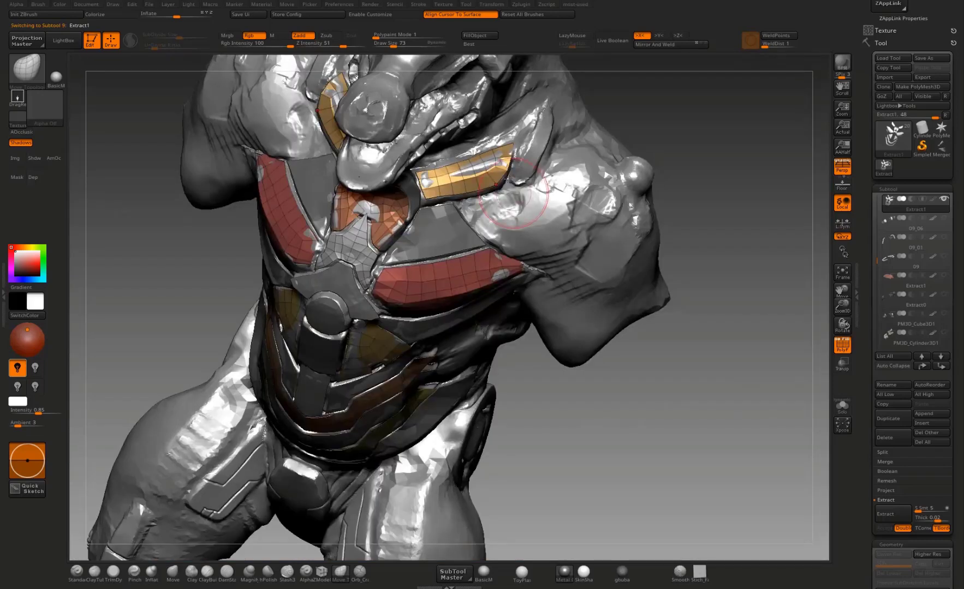
left_click_drag(491, 149, 493, 142)
Step: Make Extract2 active and inspect the fit of its chest and abdomen plates from several angles, including the exploded Xpose view
mouse_move(709, 224)
right_mouse_down()
mouse_move(674, 169)
mouse_move(763, 138)
mouse_move(699, 382)
mouse_move(693, 348)
mouse_move(626, 389)
mouse_move(655, 399)
mouse_move(655, 285)
mouse_move(682, 338)
mouse_move(665, 295)
mouse_move(773, 245)
mouse_move(751, 309)
right_mouse_up()
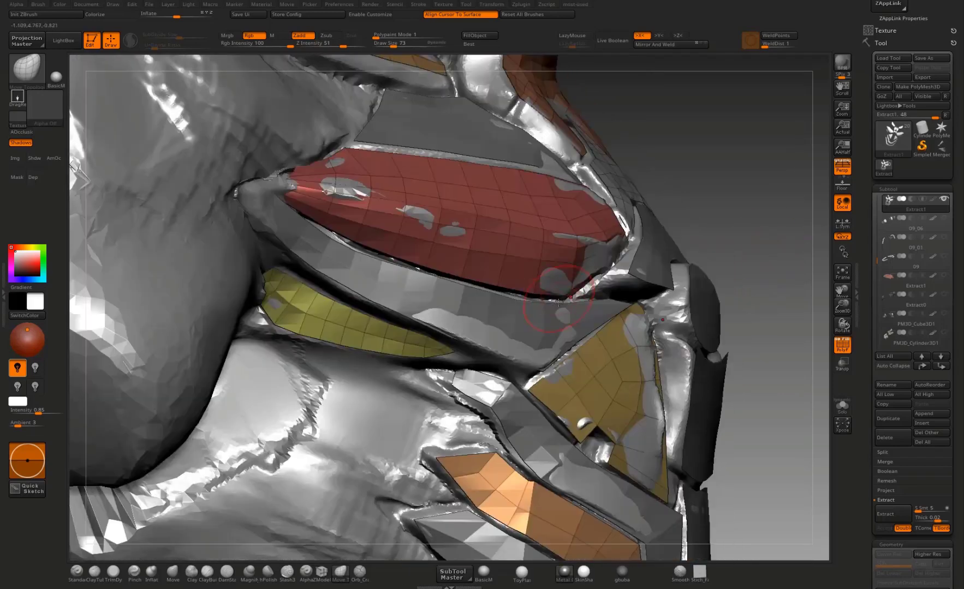
left_click(539, 339, "alt")
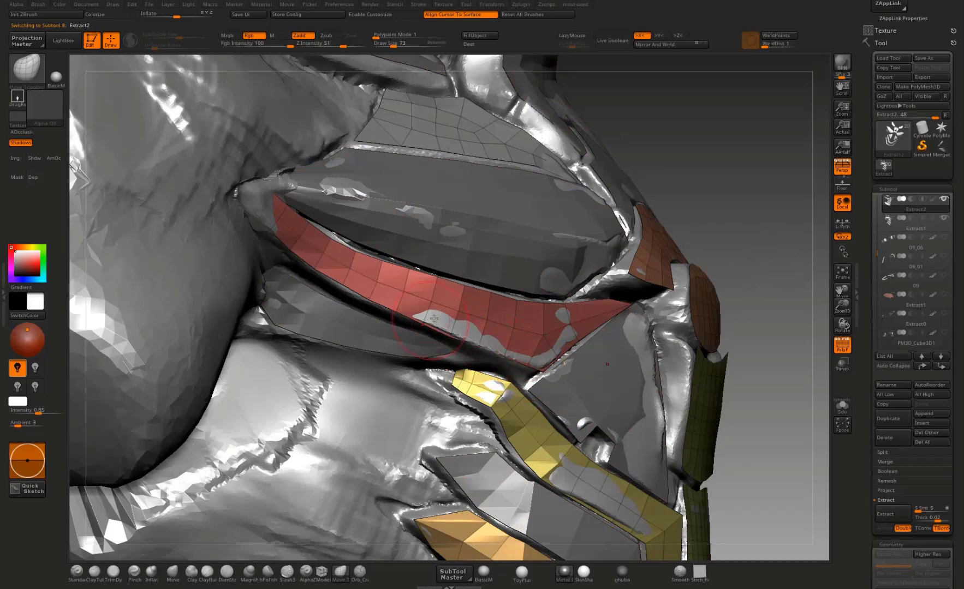
left_click_drag(810, 289, 715, 300)
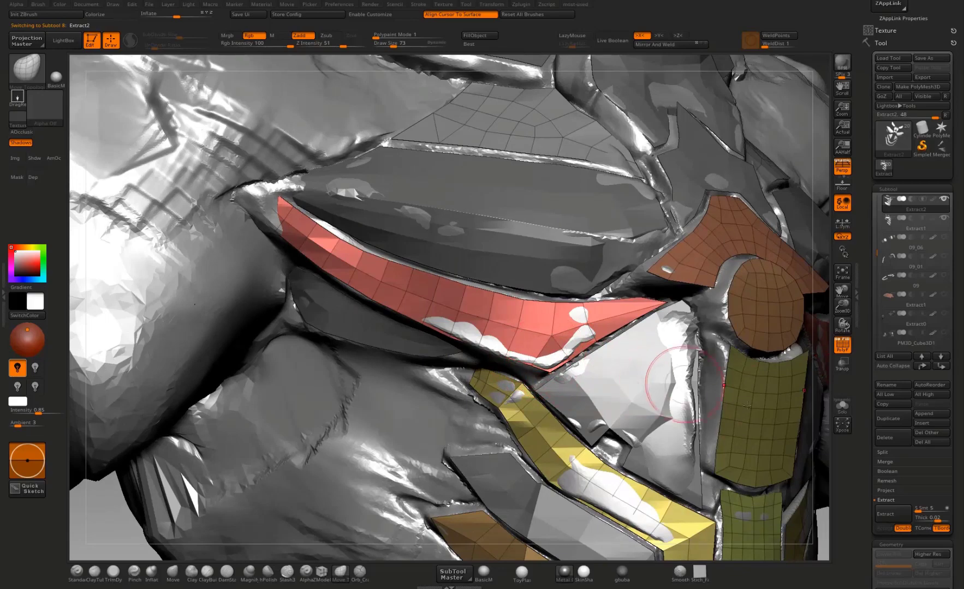
left_click(838, 421)
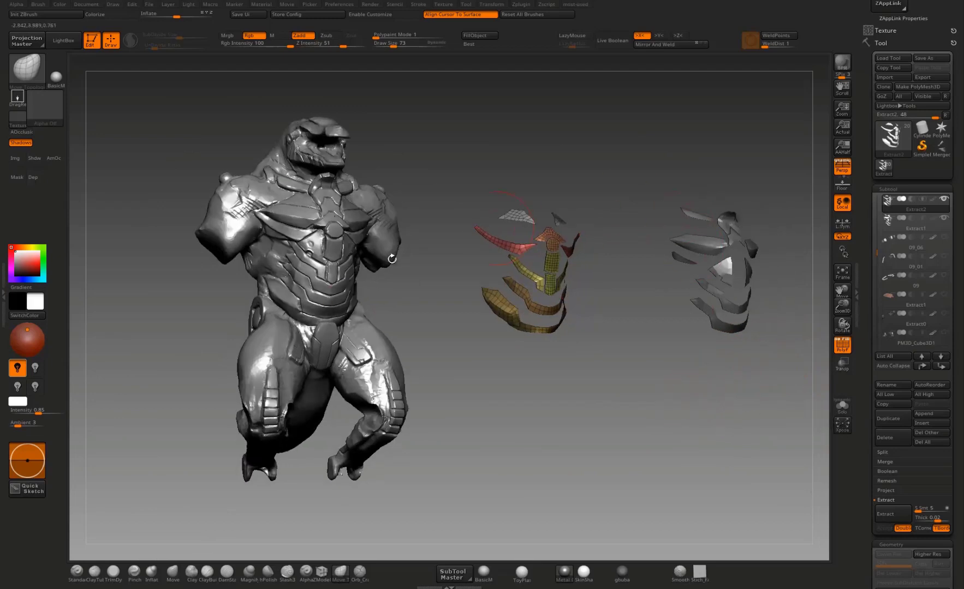
left_click(843, 426)
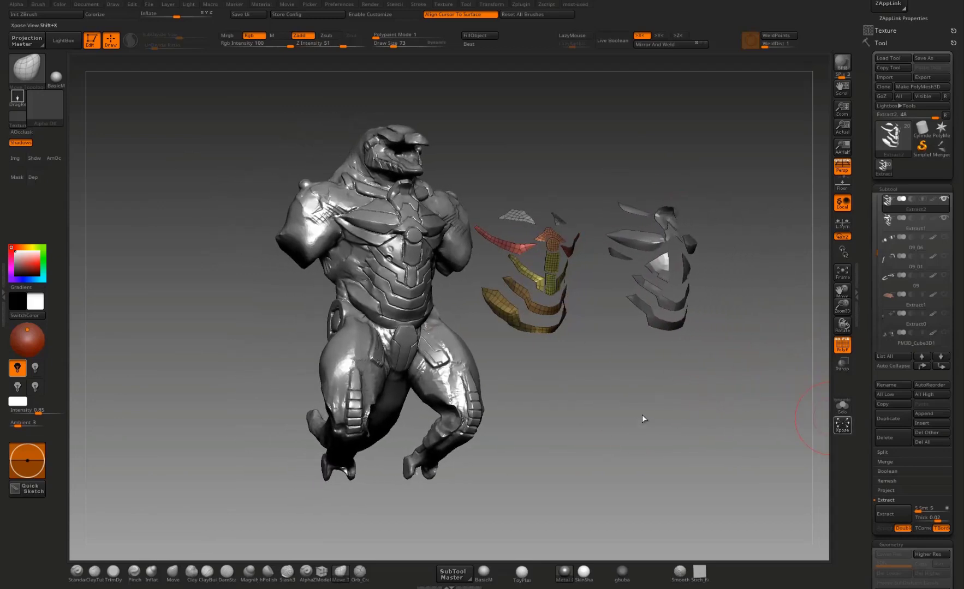
left_click_drag(683, 361, 816, 353)
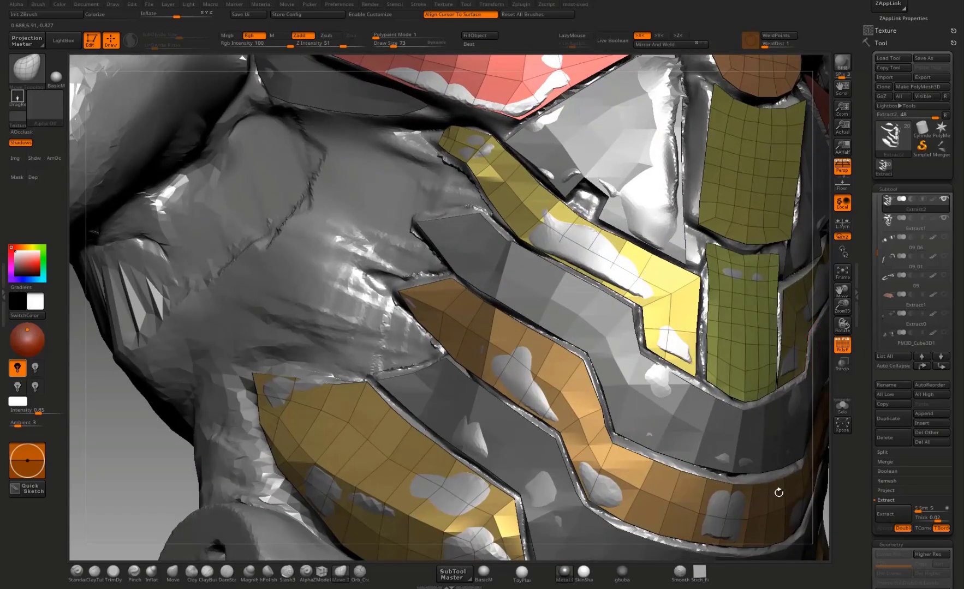
mouse_move(765, 333)
right_mouse_down("alt")
mouse_move(738, 449)
mouse_move(681, 568)
right_mouse_up("alt")
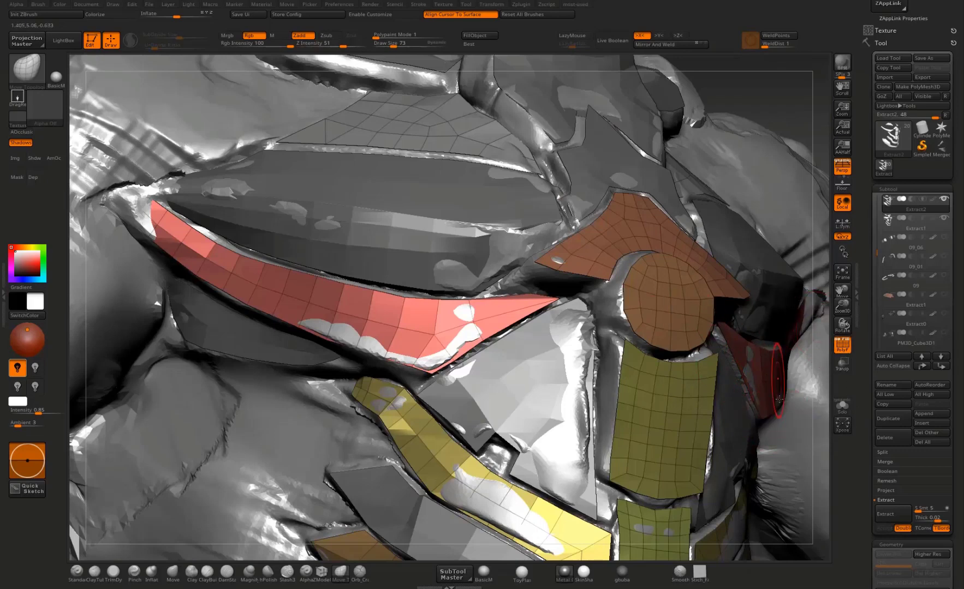
mouse_move(836, 410)
left_mouse_down()
mouse_move(734, 334)
mouse_move(731, 275)
mouse_move(671, 252)
left_mouse_up()
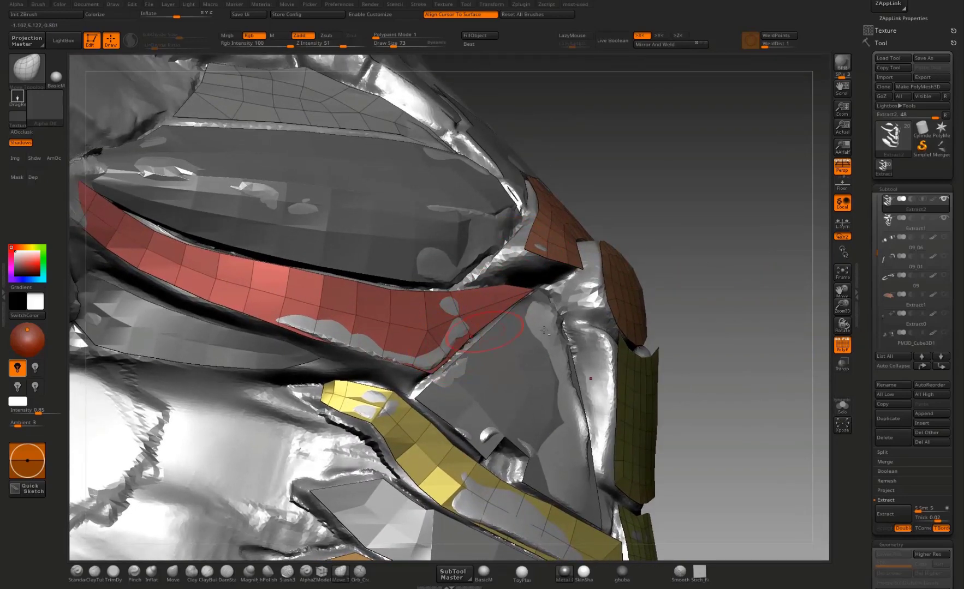
Step: Isolate Extract2 and bring the ZModeler brush to the lower corner of the red strip below the chest
left_click(842, 407)
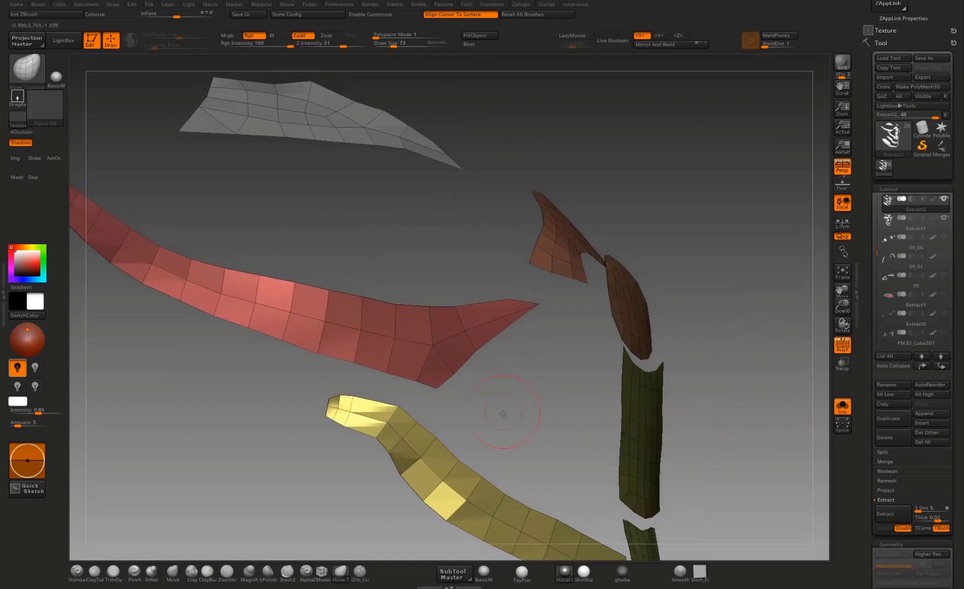
left_click_drag(506, 408, 321, 579, "alt")
left_click(321, 572)
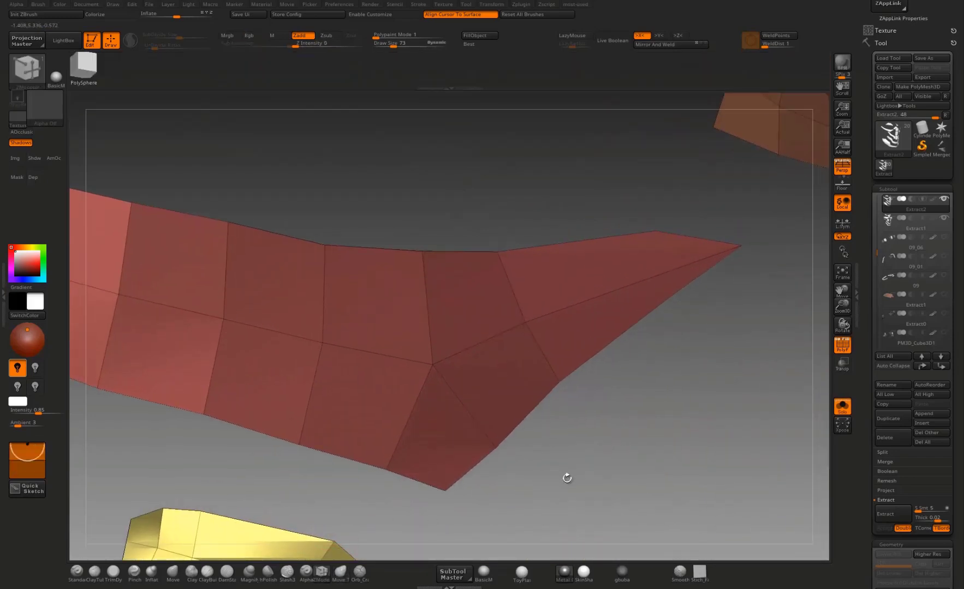
left_click_drag(567, 478, 502, 449)
left_click(435, 490)
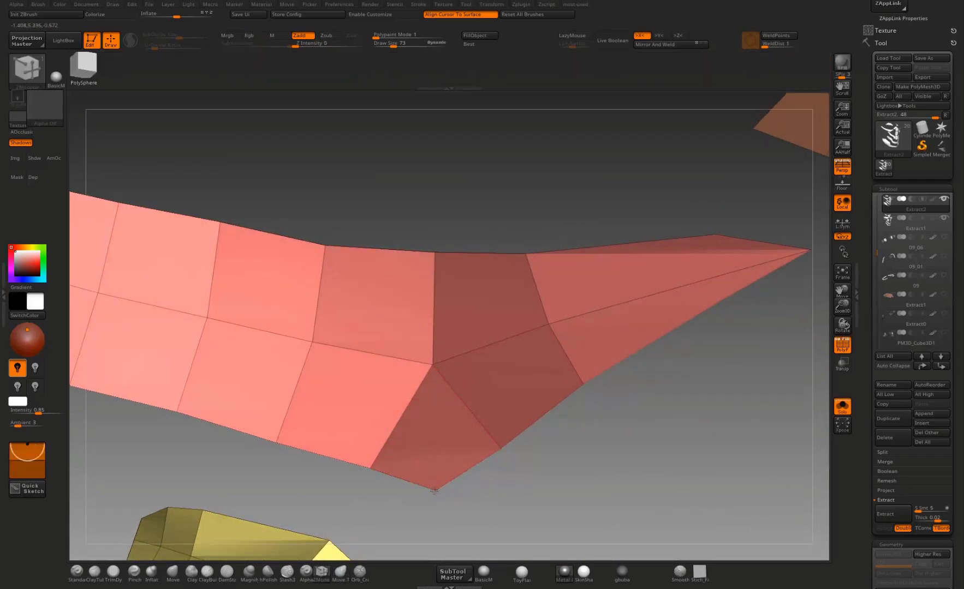
left_click(371, 469)
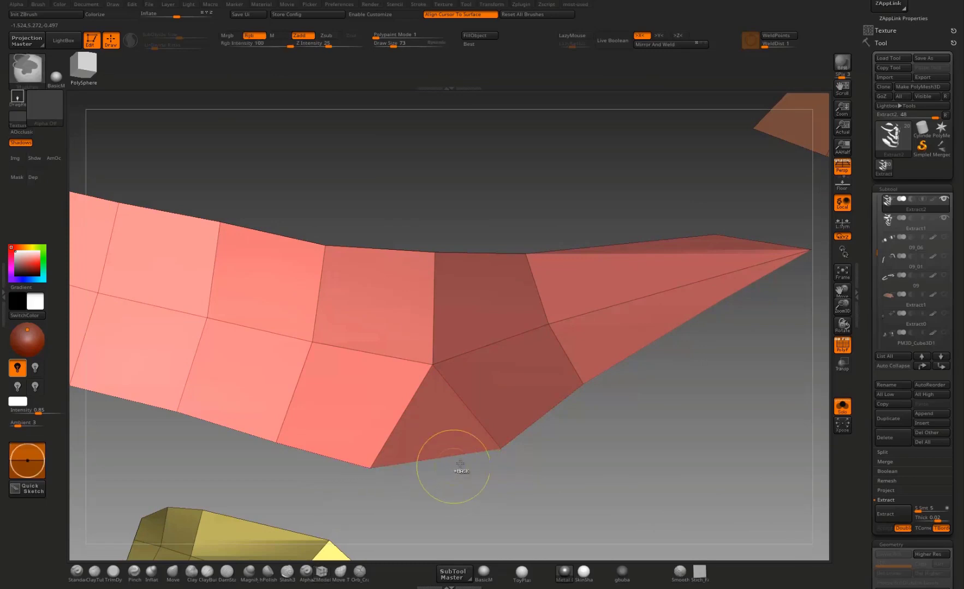
key("ctrl+z")
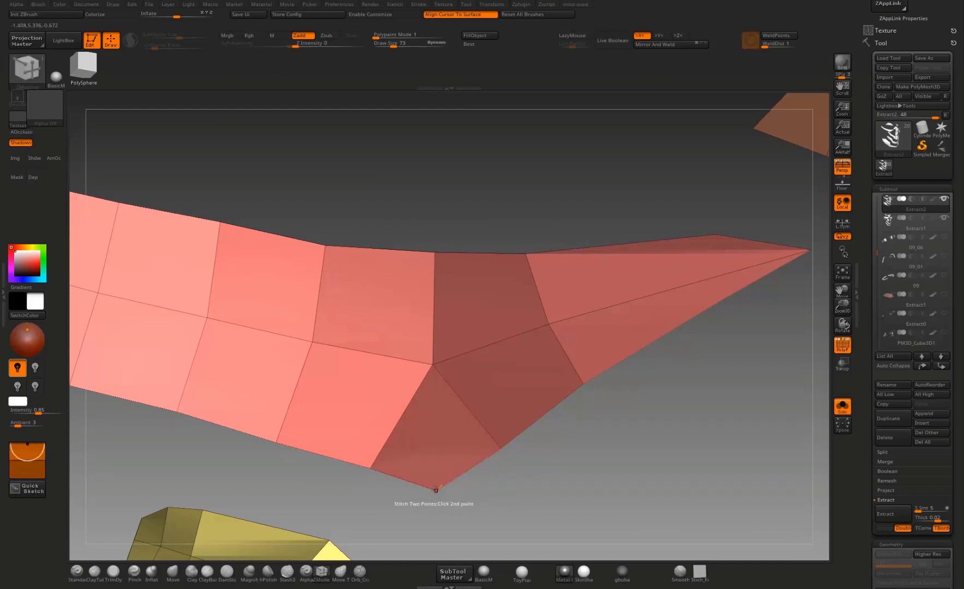
Step: Stitch the neighbouring edge points of the red strip into its lower corner to sharpen it
left_click(436, 489)
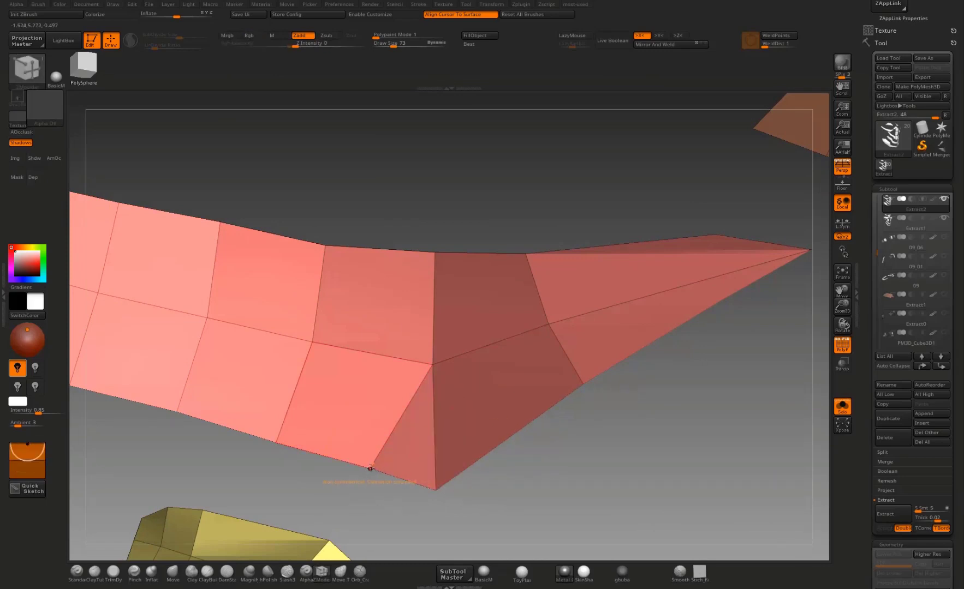
left_click(436, 490)
left_click_drag(513, 485, 516, 396, "alt")
Step: Switch to the Move brush and even out the lumpy surface and inner bend of the lowest yellow abdomen plate
key("b")
key("m")
key("v")
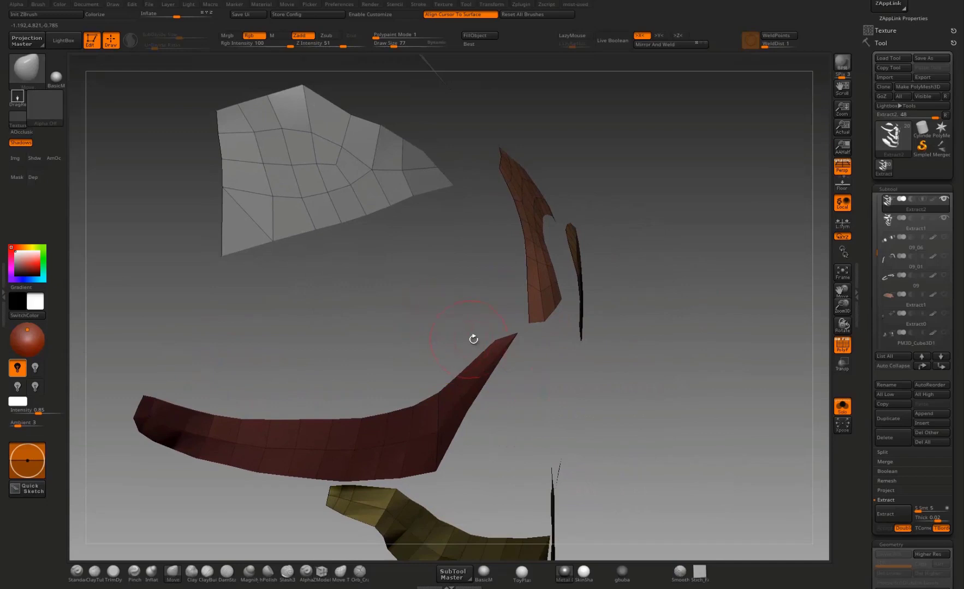
left_click_drag(473, 340, 498, 340)
left_click_drag(572, 370, 712, 252)
left_click_drag(688, 305, 699, 341)
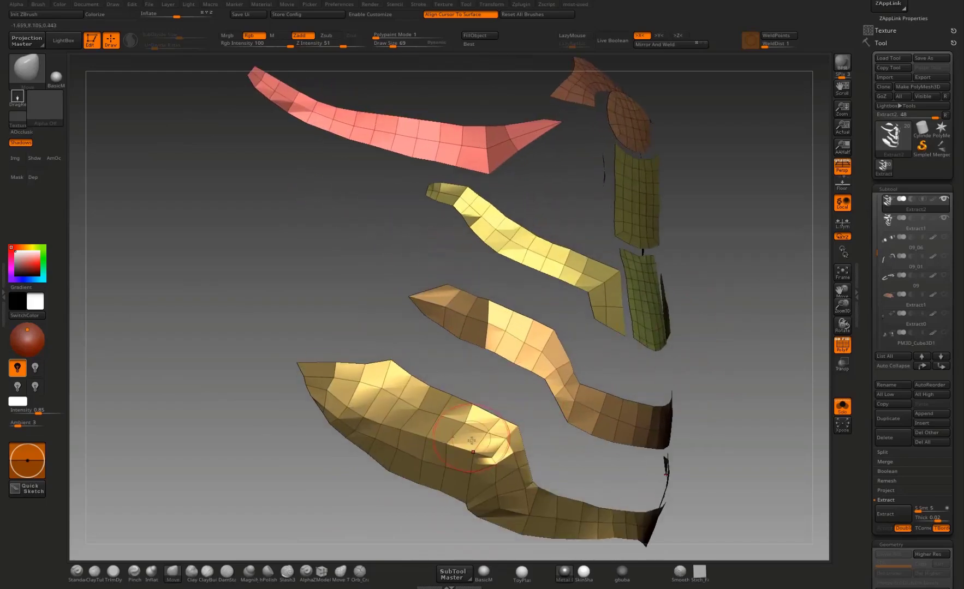
left_click_drag(389, 492, 439, 434, "alt")
left_click_drag(534, 427, 492, 393, "alt")
left_click_drag(575, 385, 564, 356, "alt")
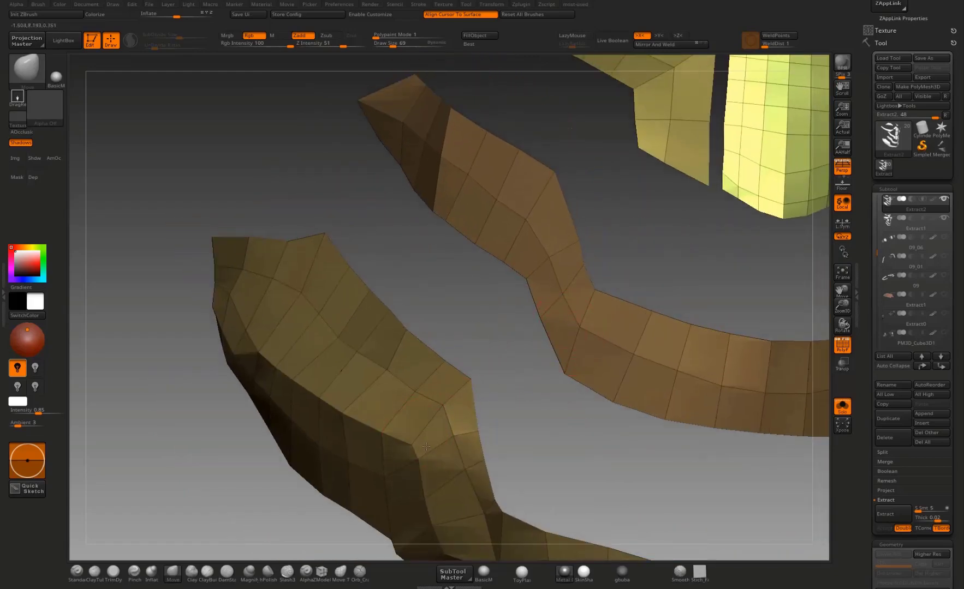
left_click_drag(511, 413, 510, 412, "alt")
left_click_drag(491, 401, 505, 403)
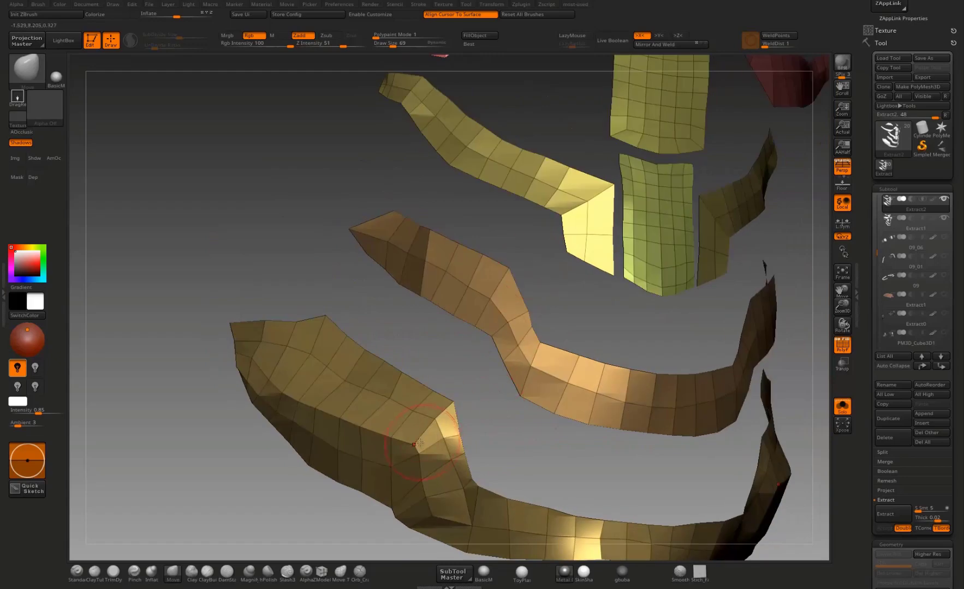
Step: Straighten the lowest abdomen plate's outer upper edge and corner, and show the body sculpt again
left_click_drag(249, 444, 275, 323)
left_click_drag(250, 367, 257, 333, "alt")
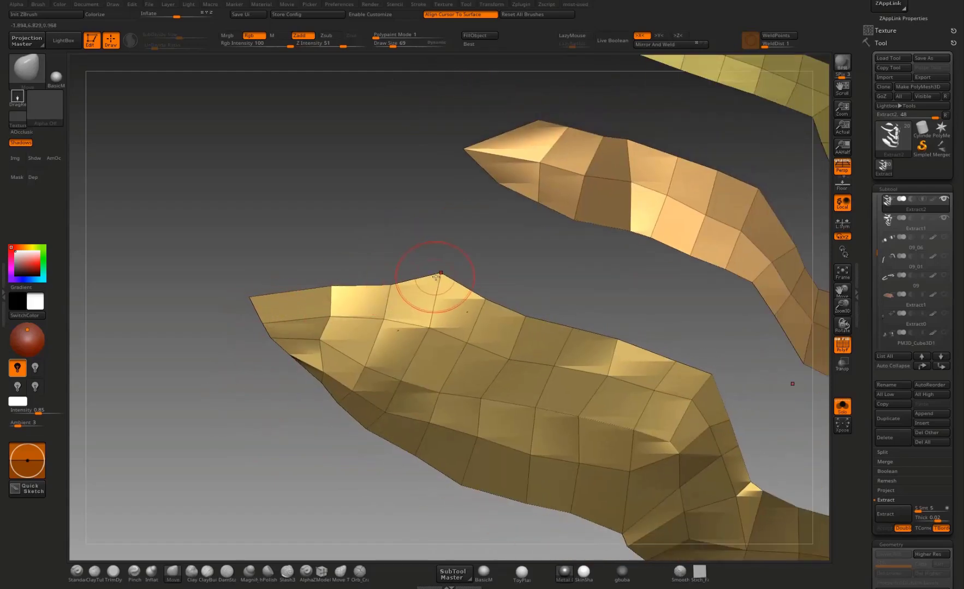
left_click(841, 414)
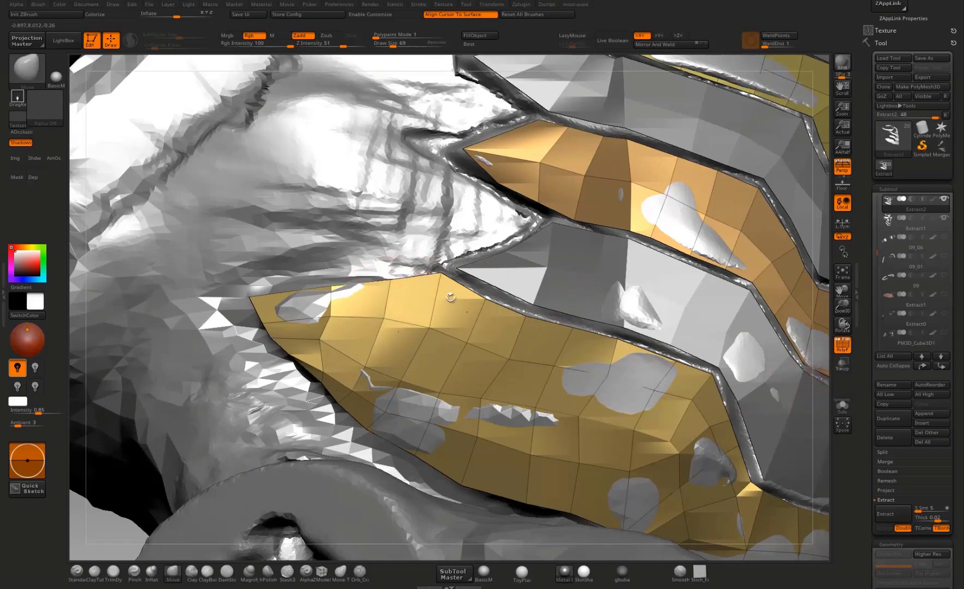
key("f")
key("f")
Step: Set ZModeler to Extrude with All Polygons as the target and extrude the Extract2 plates inward to thicken them
left_click_drag(609, 346, 600, 306)
left_click_drag(668, 284, 321, 536, "alt")
left_click(323, 574)
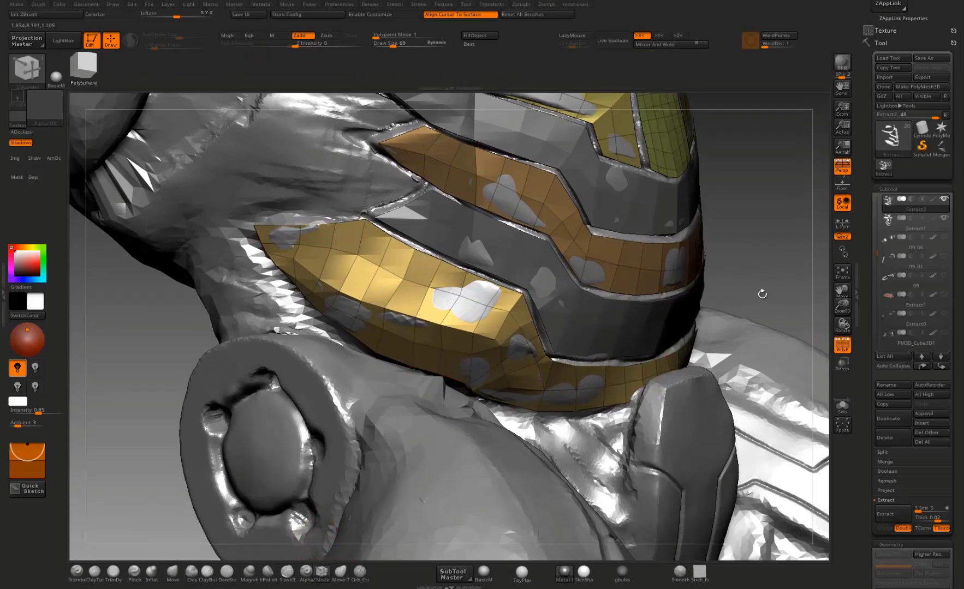
left_click_drag(780, 272, 671, 289)
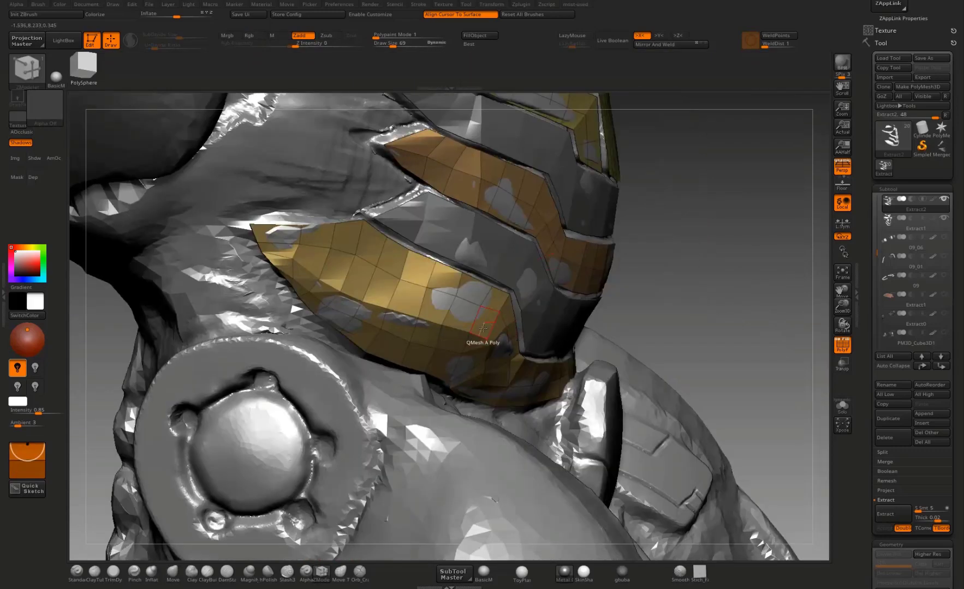
key("space")
left_click(397, 313)
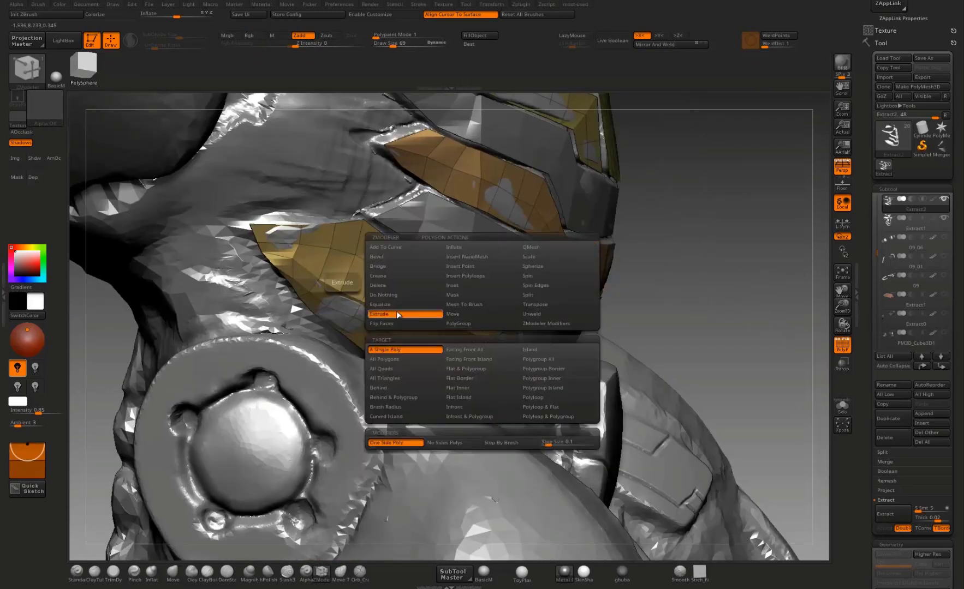
left_click(397, 361)
left_click_drag(676, 284, 603, 292)
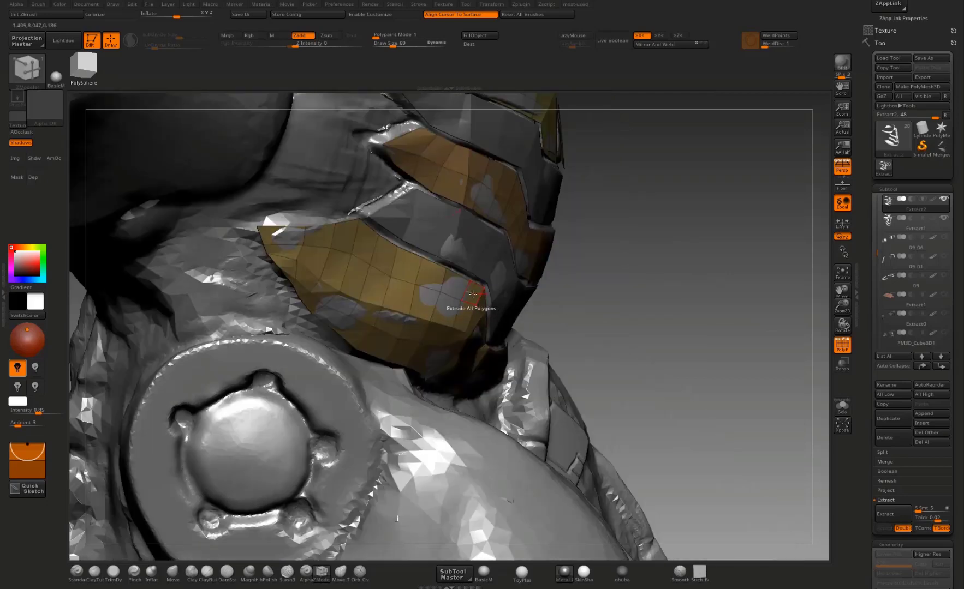
left_click_drag(472, 293, 438, 298)
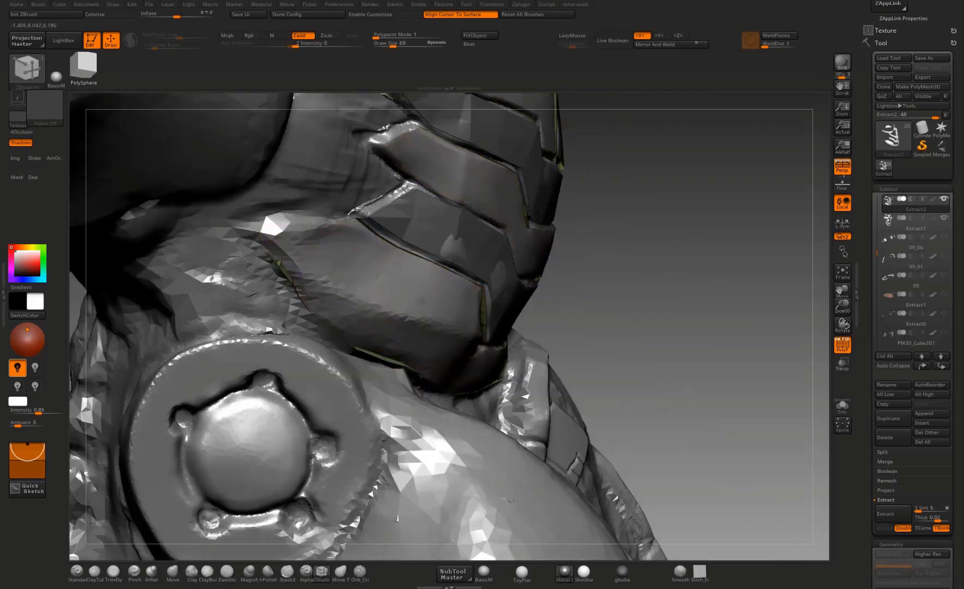
mouse_move(704, 213)
left_mouse_down()
mouse_move(659, 394)
mouse_move(676, 310)
mouse_move(729, 275)
mouse_move(696, 349)
left_mouse_up()
key("ctrl+shift")
key("ctrl+shift+d")
left_click(679, 495)
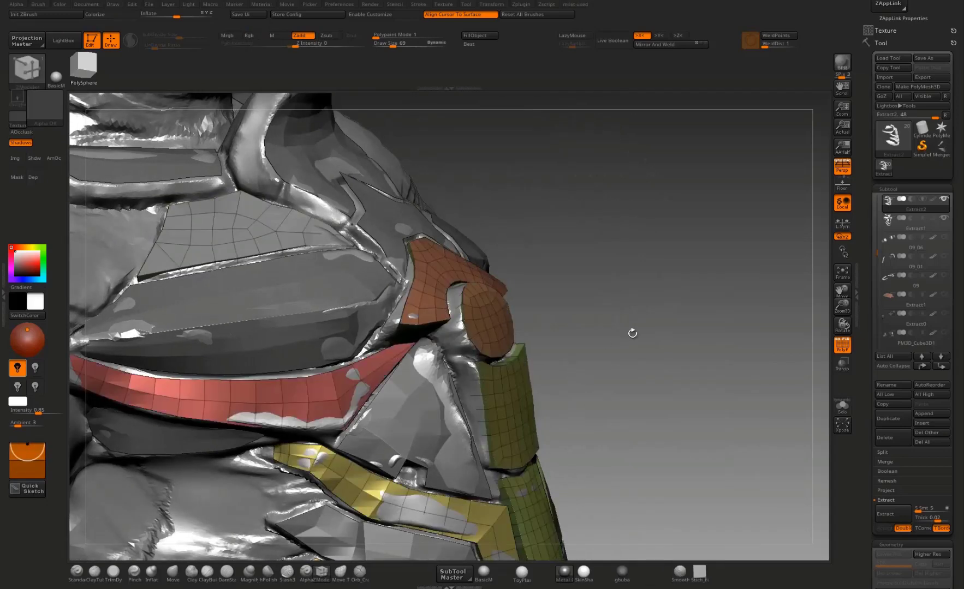
Step: Make Extract1 active and extrude all of its plate polygons inward into the body
left_click_drag(632, 334, 652, 268)
left_click(473, 420, "alt")
left_click_drag(625, 379, 657, 377)
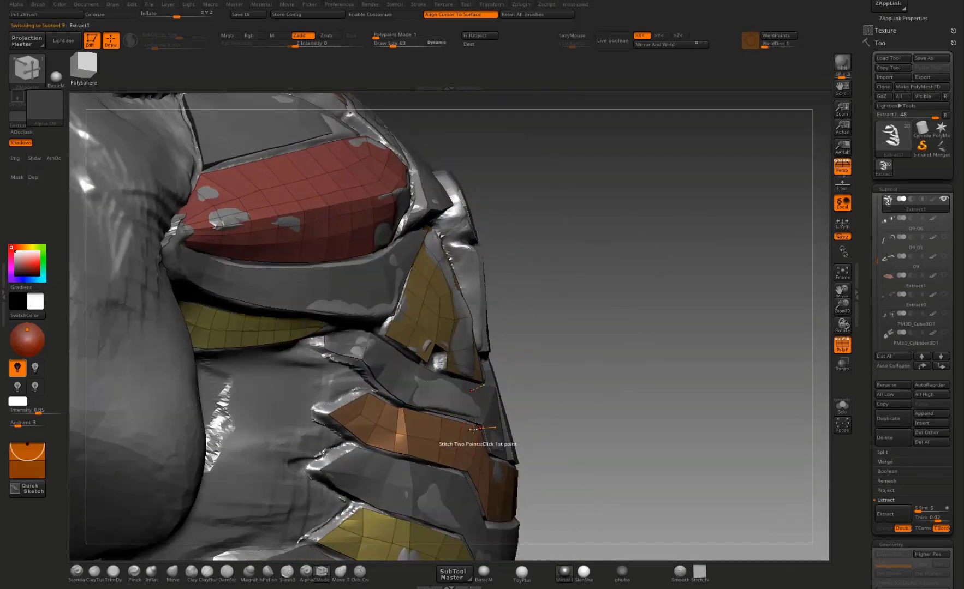
left_click_drag(452, 433, 431, 439)
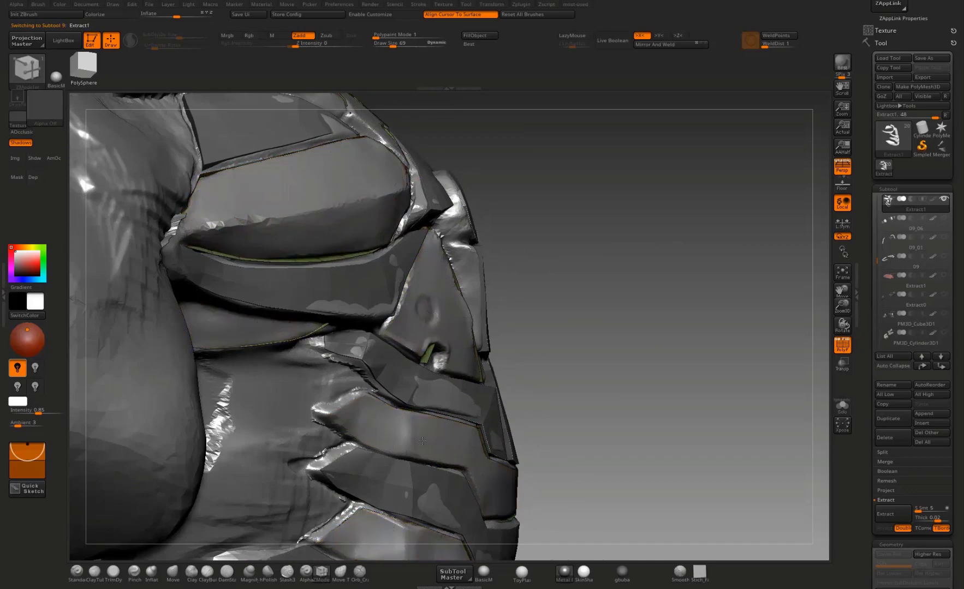
Step: Flip the surface normals of the extruded Extract1 plates and inspect them in isolation before showing the other subtools again
key("space")
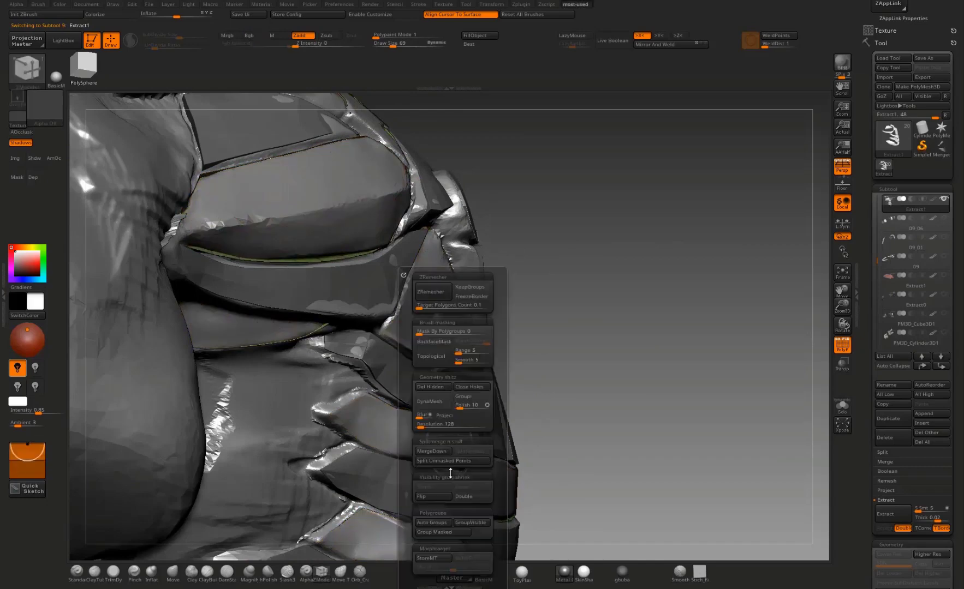
left_click(434, 496)
left_click_drag(620, 390, 779, 397)
left_click(842, 406)
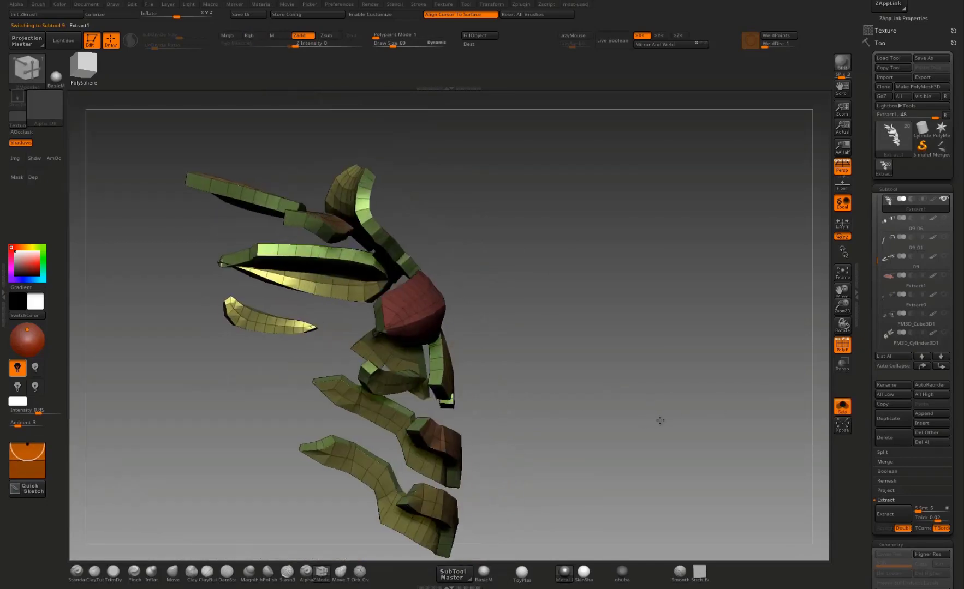
left_click_drag(655, 424, 742, 403)
left_click(842, 407)
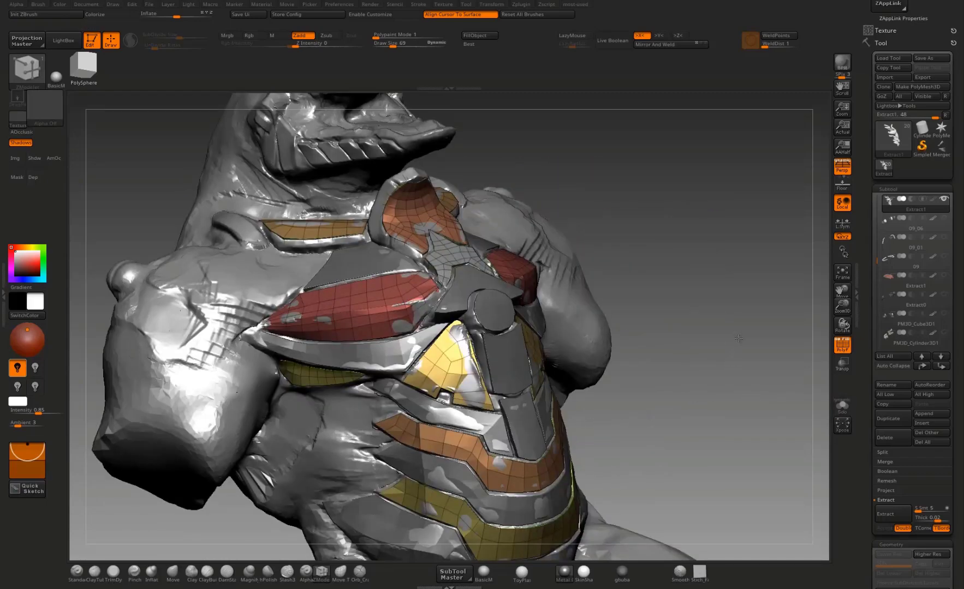
left_click_drag(738, 339, 804, 350)
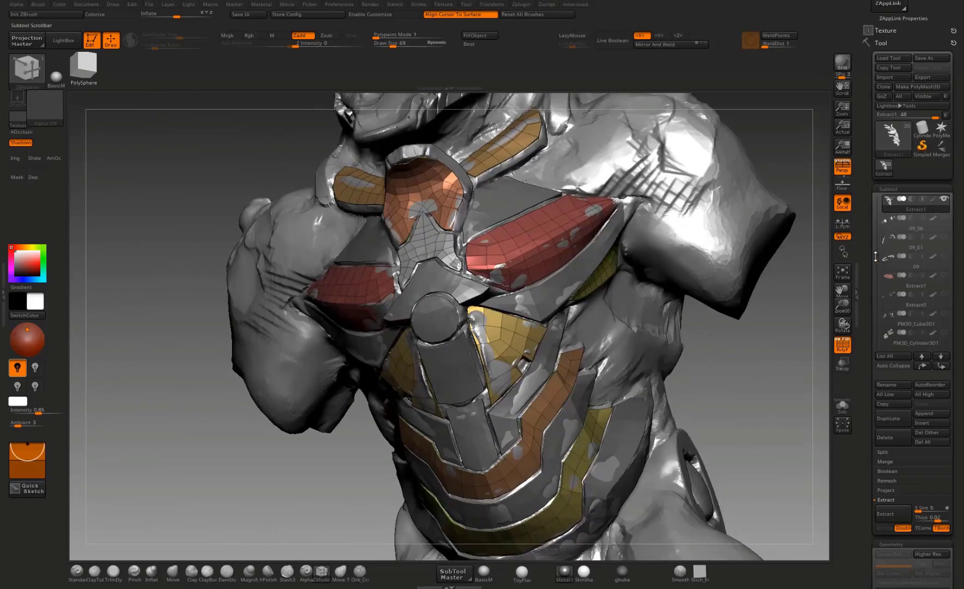
Step: Hide the body sculpt and turn off the polyframe display to inspect the thickened armor plates by themselves
left_click_drag(875, 256, 875, 241)
left_click(944, 219)
left_click_drag(720, 322, 803, 337)
left_click(842, 345)
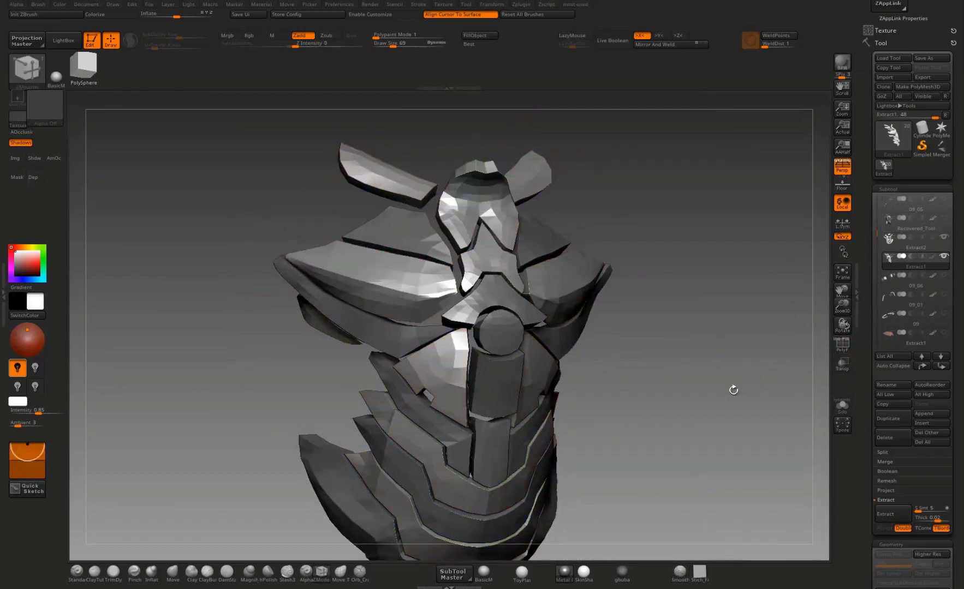
left_click_drag(733, 390, 656, 341)
left_click_drag(656, 342, 714, 426, "alt")
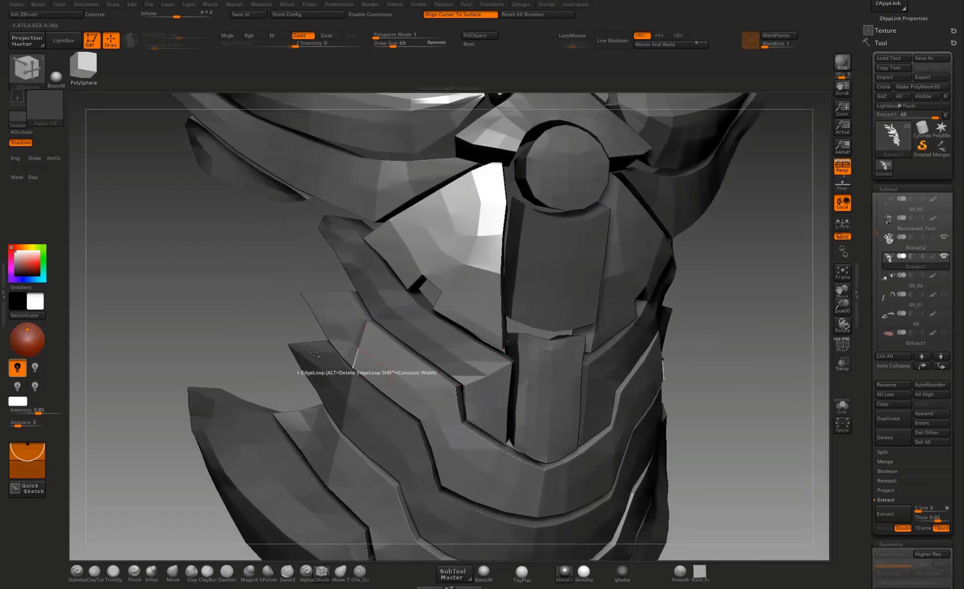
left_click_drag(200, 331, 240, 565, "alt")
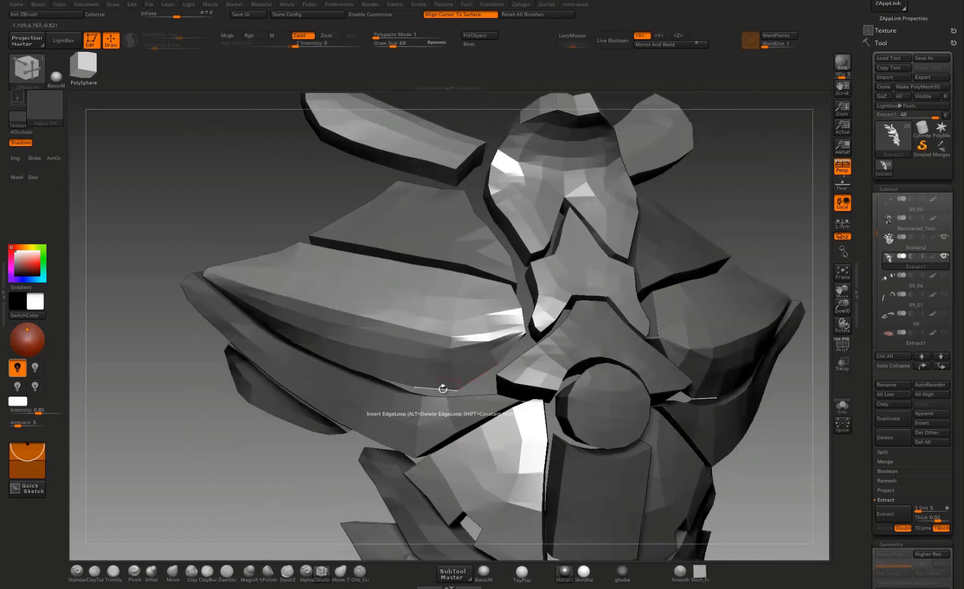
Step: Pull the inner corner of the large chest plate toward the sternum with the Move brush
key("b")
key("m")
key("v")
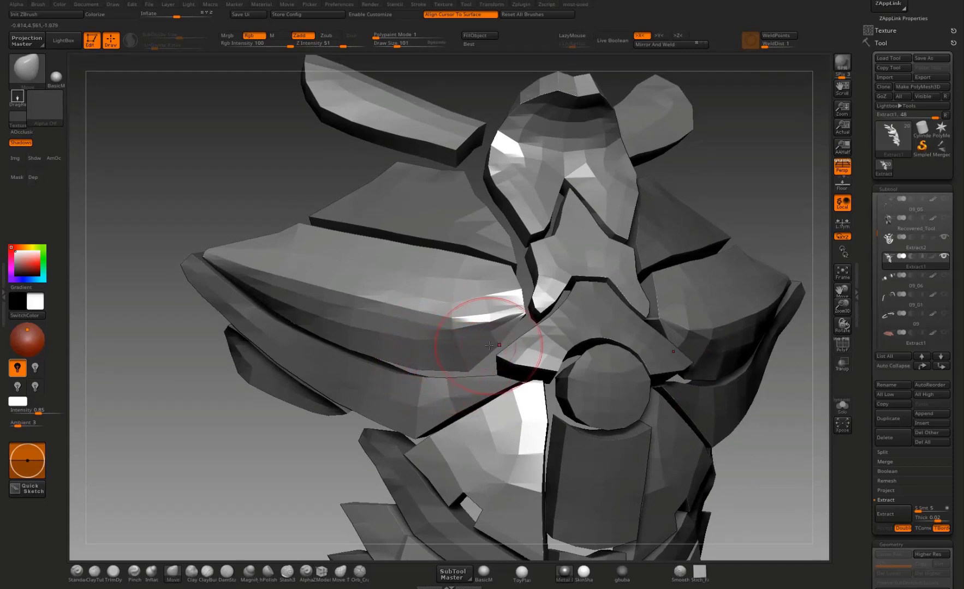
left_click_drag(502, 335, 516, 323)
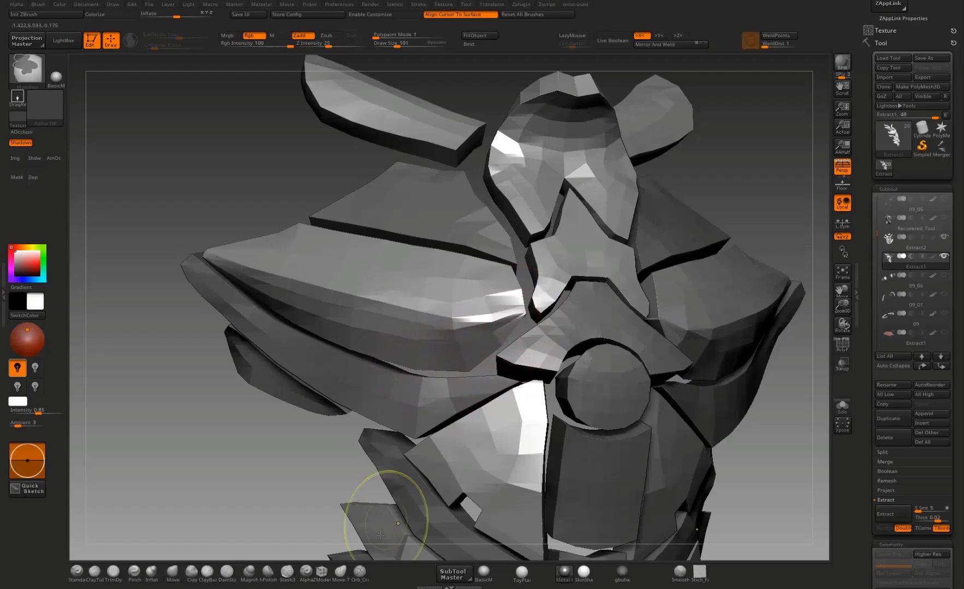
Step: Switch to the Move Topological brush and adjust the large chest plates' inner corner and lower edge against the neighboring plates
left_click(340, 571)
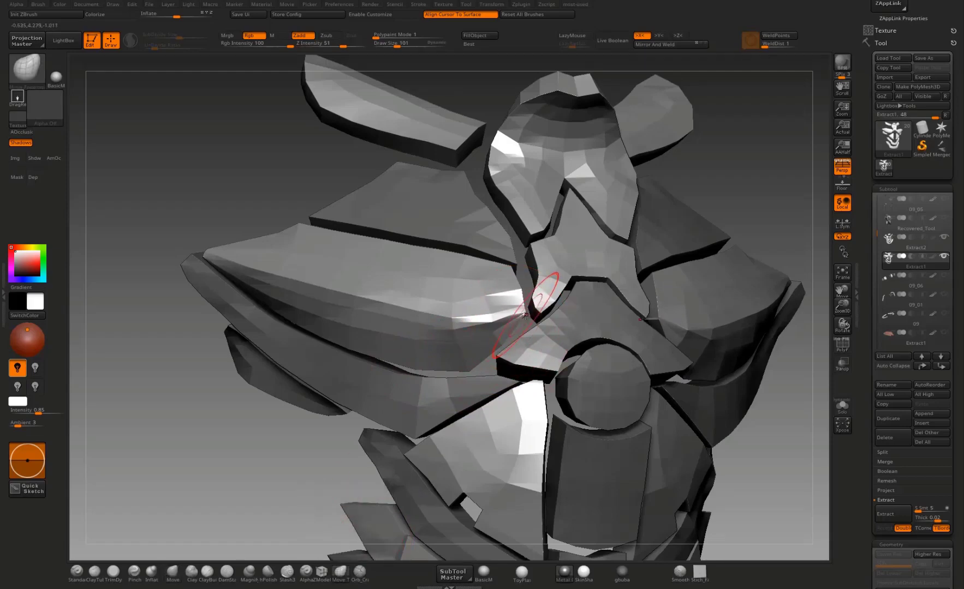
left_click_drag(530, 325, 533, 338)
left_click_drag(747, 256, 644, 349, "alt")
left_click_drag(472, 386, 476, 397)
left_click_drag(196, 501, 131, 447, "alt")
left_click_drag(734, 219, 492, 369)
mouse_move(640, 379)
left_mouse_down()
mouse_move(671, 368)
mouse_move(639, 399)
left_mouse_up()
left_click_drag(737, 397, 658, 351)
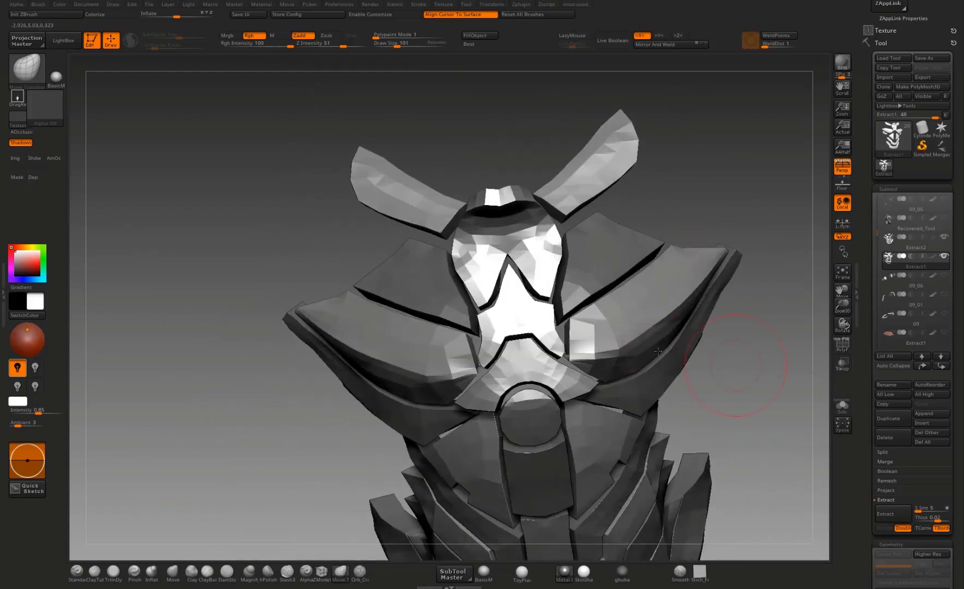
left_click_drag(751, 197, 538, 349)
key("w")
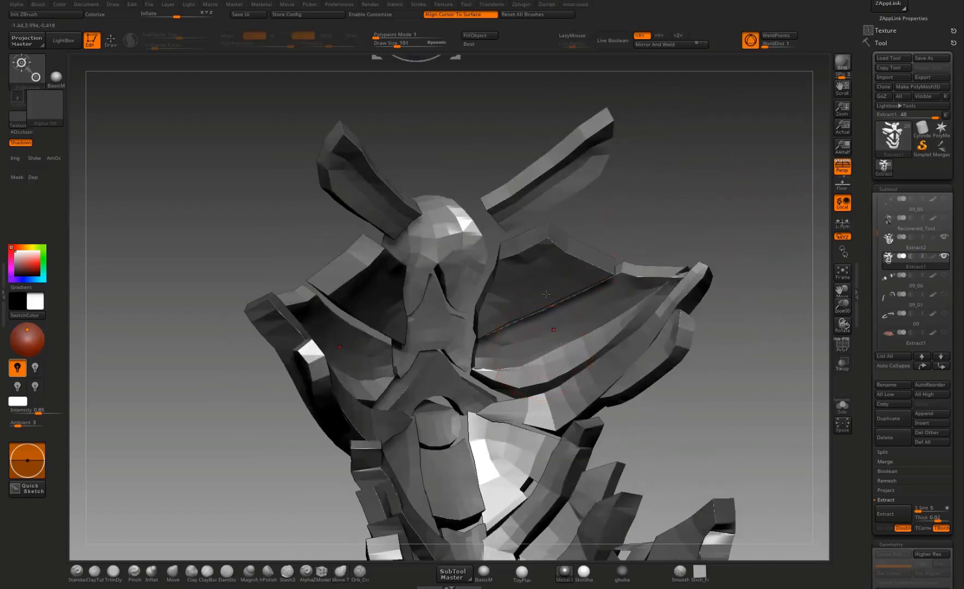
left_click(555, 363, "ctrl")
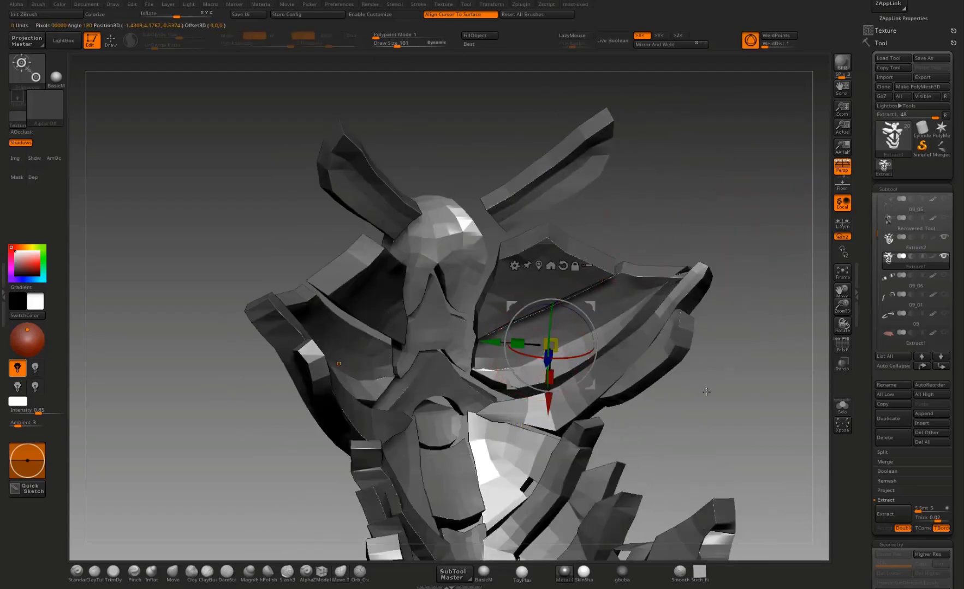
left_click_drag(706, 391, 590, 334)
Step: Show the polyframe again and reshape the surface and upper outer edge of the red chest plate with the Move brush
left_click(842, 344)
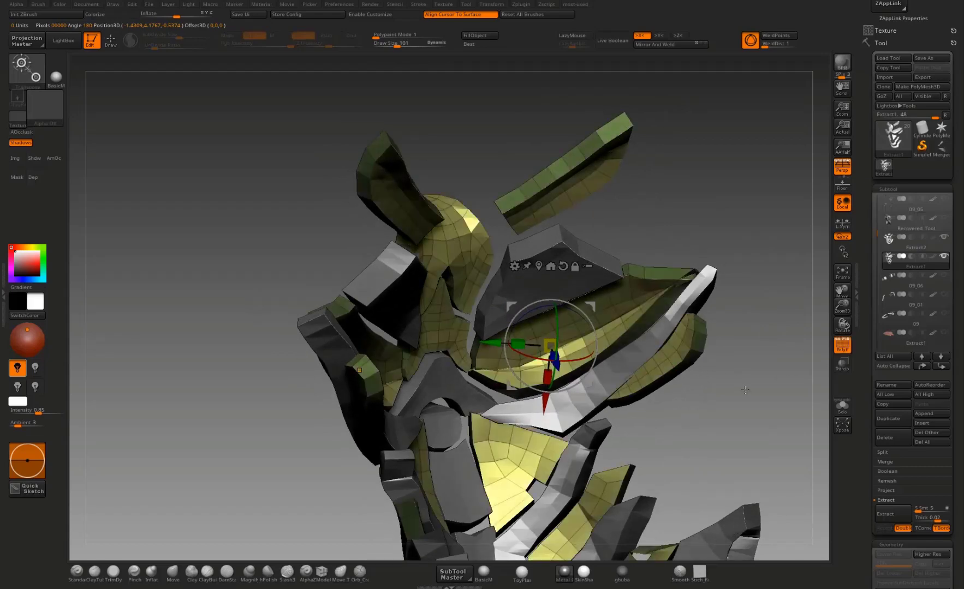
mouse_move(745, 390)
left_mouse_down()
mouse_move(768, 390)
mouse_move(758, 360)
left_mouse_up()
key("q")
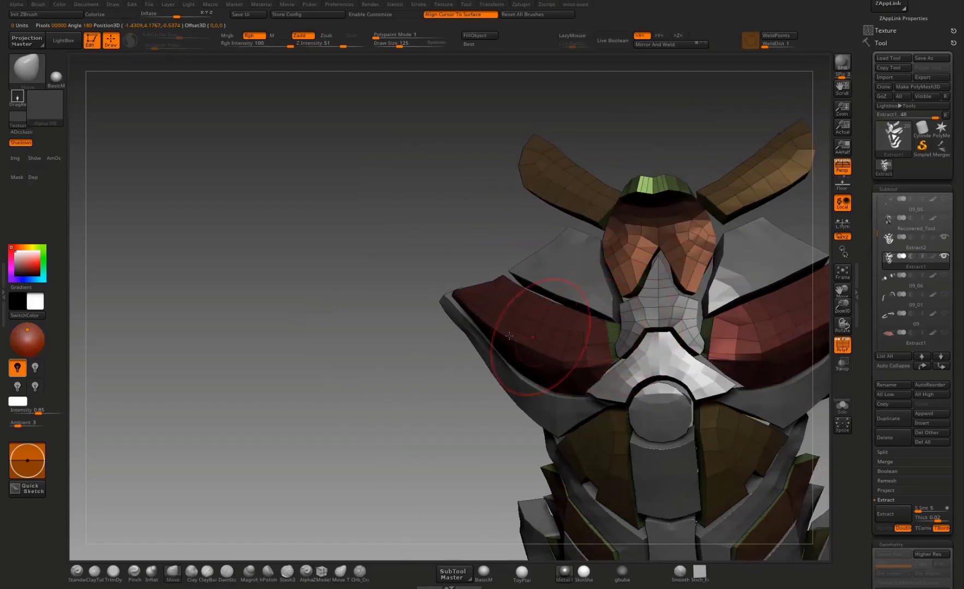
right_click_drag(540, 334, 580, 322)
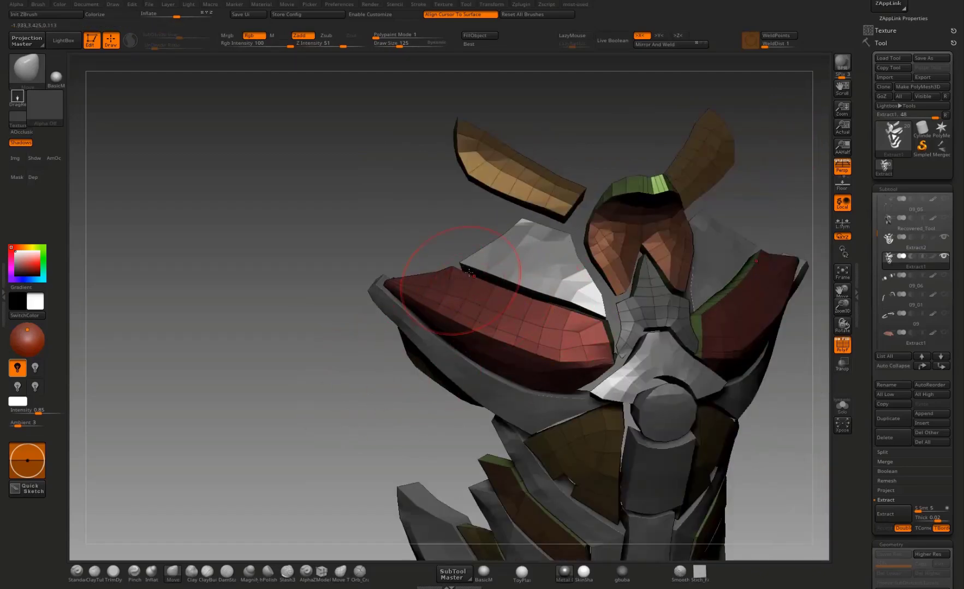
mouse_move(454, 277)
right_mouse_down("alt")
mouse_move(497, 357)
mouse_move(449, 323)
mouse_move(456, 288)
mouse_move(470, 324)
right_mouse_up("alt")
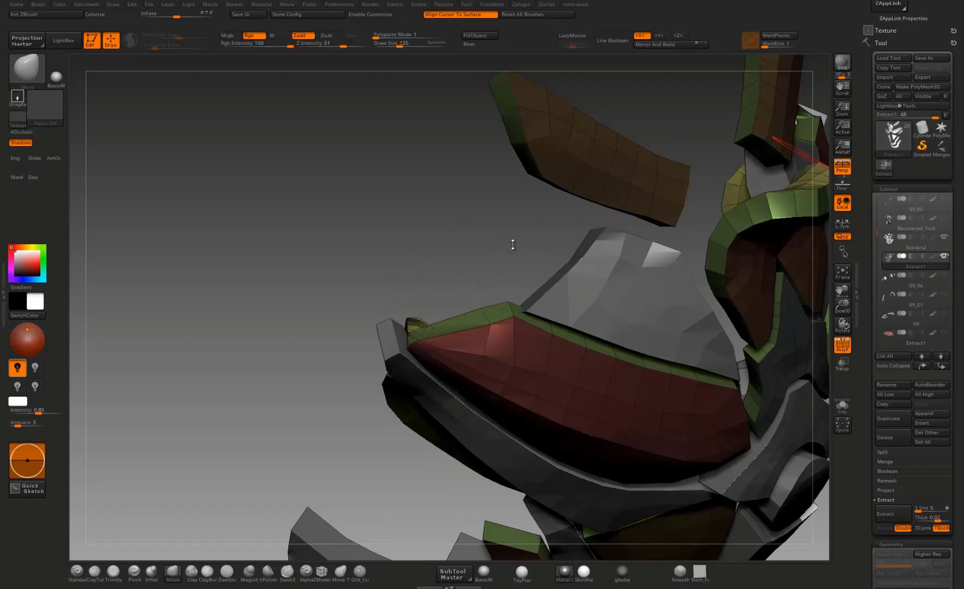
Step: Reshape the red chest plate's thick outer tip so that it tapers toward the plate beneath it
right_click_drag(512, 245, 504, 260)
left_click_drag(432, 331, 419, 322)
mouse_move(420, 318)
right_mouse_down()
mouse_move(432, 329)
mouse_move(435, 320)
right_mouse_up()
left_click_drag(426, 324, 411, 317)
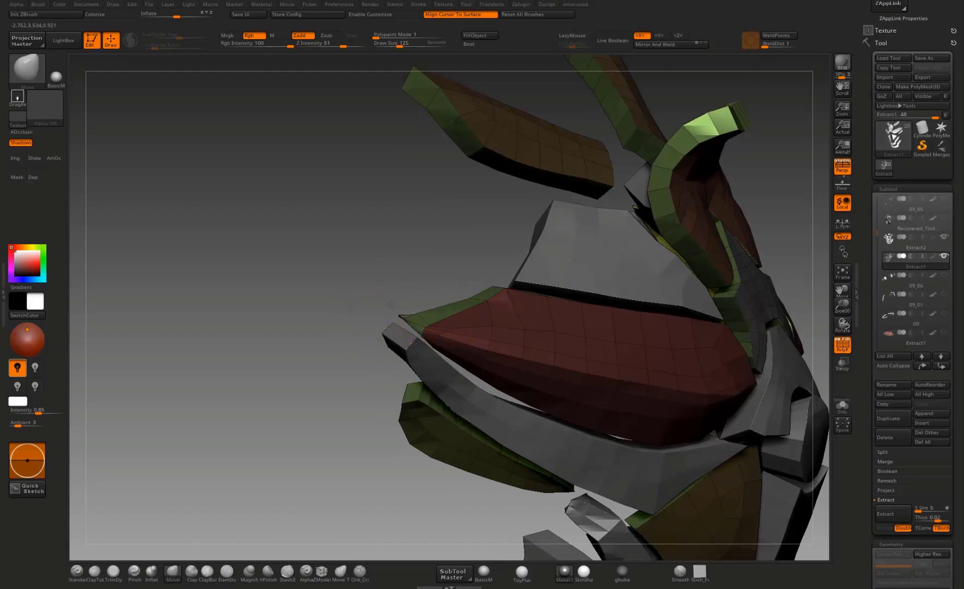
mouse_move(452, 279)
right_mouse_down()
mouse_move(490, 285)
mouse_move(462, 254)
mouse_move(344, 183)
mouse_move(431, 252)
right_mouse_up()
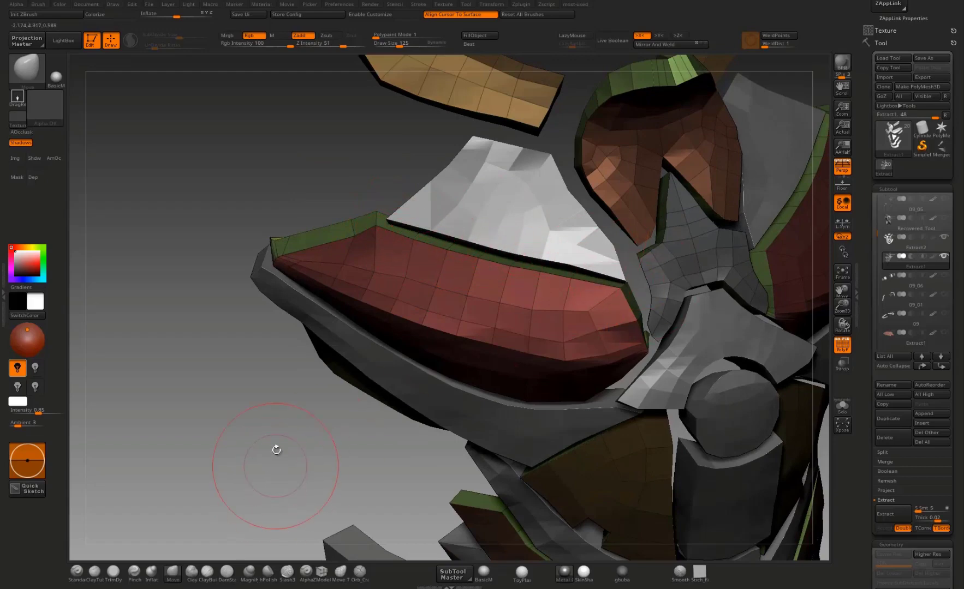
Step: Switch back to the Move Topological brush and refine the plate edges in the gap between the red chest plate and central sternum plate
left_click_drag(275, 447, 505, 344)
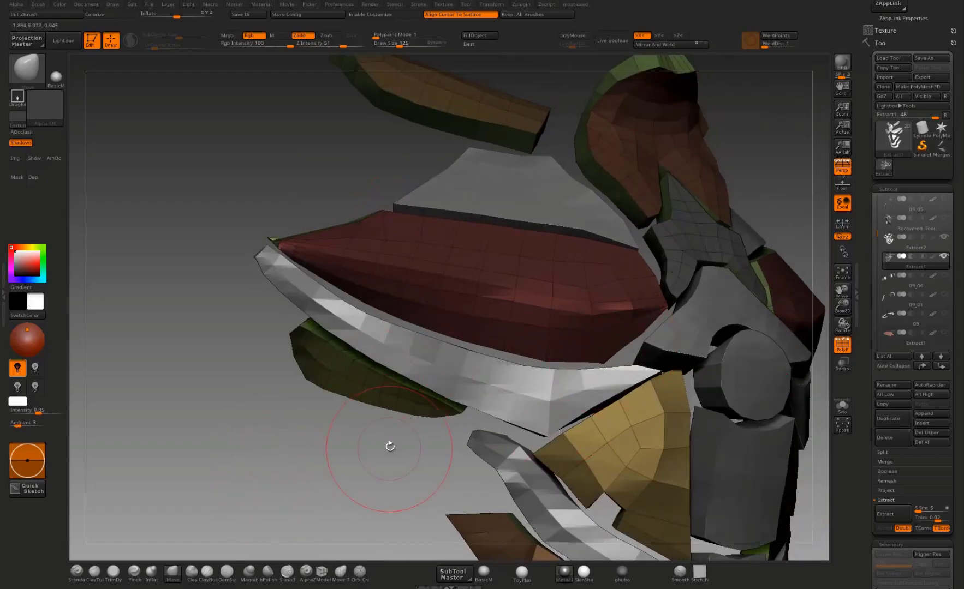
left_click_drag(390, 446, 581, 370)
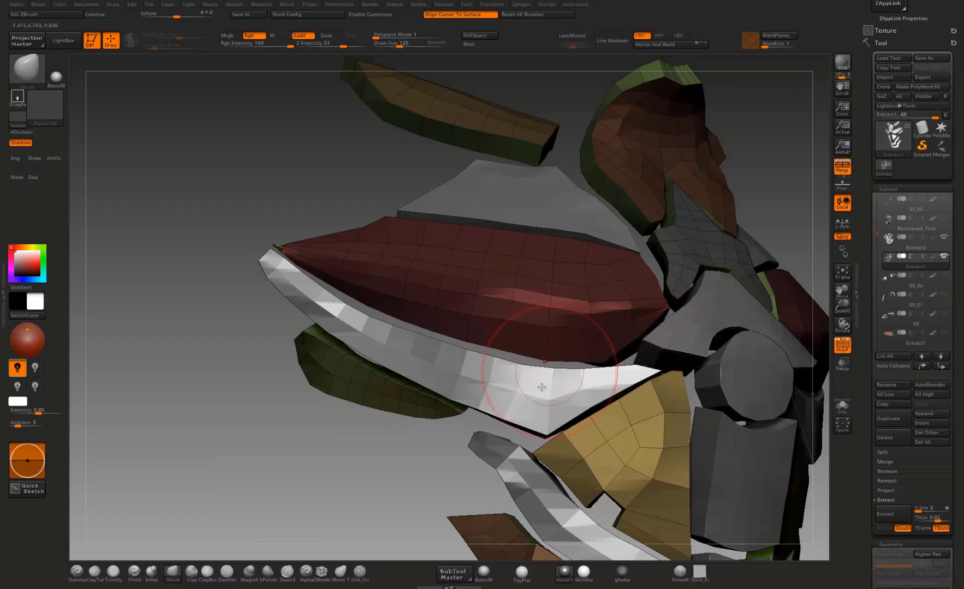
left_click(340, 571)
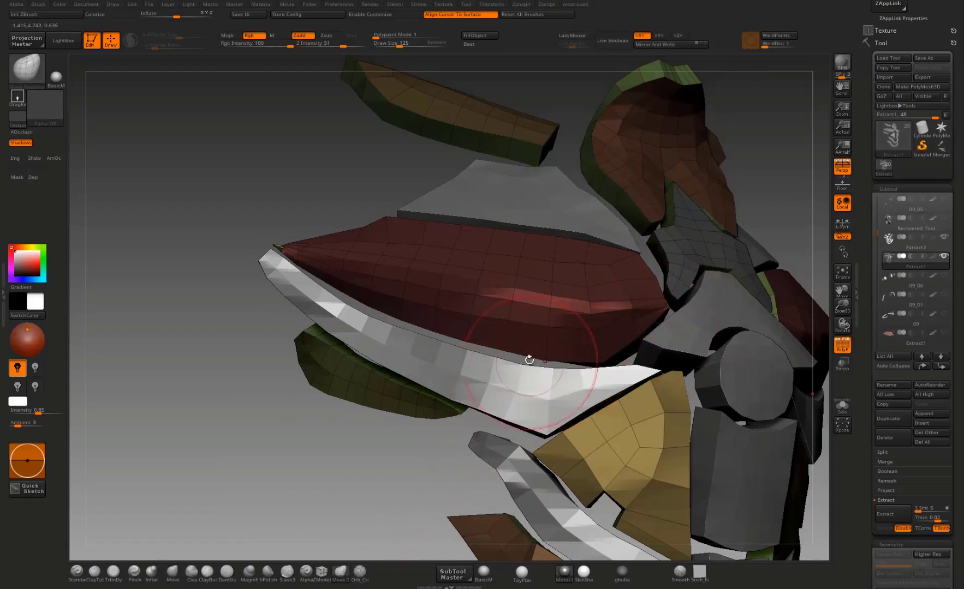
mouse_move(289, 437)
left_mouse_down()
mouse_move(371, 395)
mouse_move(262, 457)
mouse_move(376, 334)
left_mouse_up()
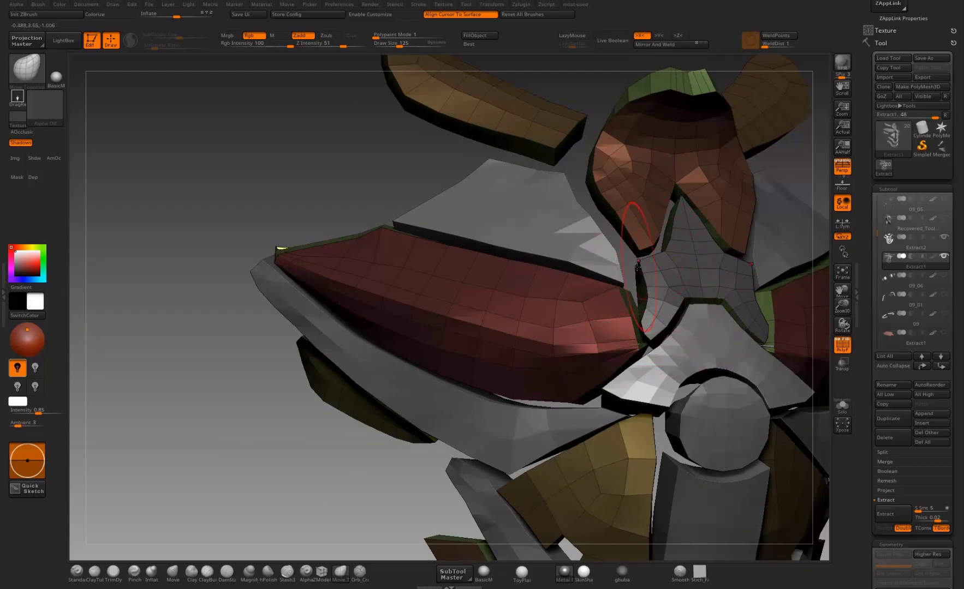
left_click_drag(637, 267, 617, 255)
left_click_drag(323, 181, 561, 325)
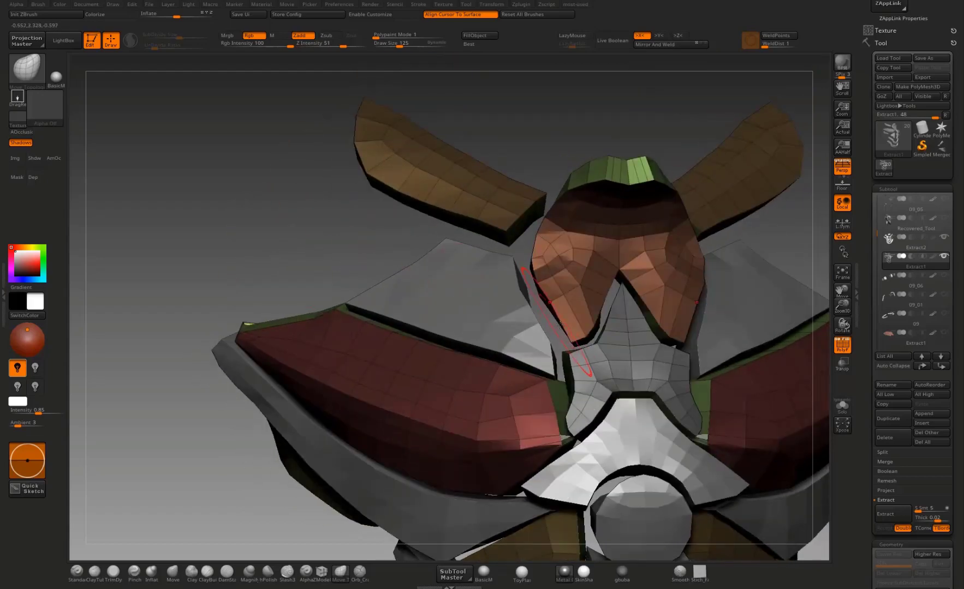
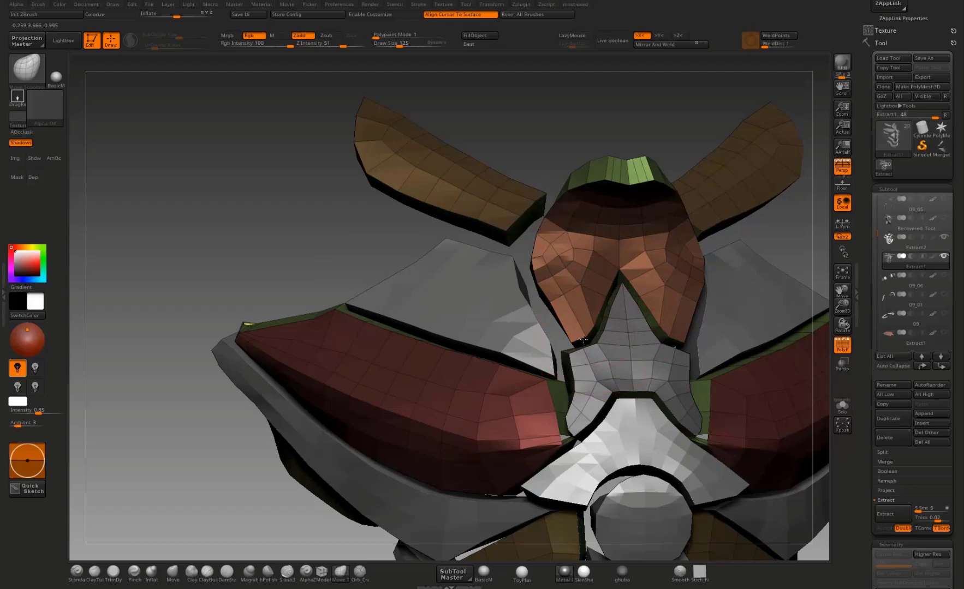
Step: Refine the inner and lower edges of the olive upper-abdominal plates against the central column and neighboring rib plates
mouse_move(715, 269)
left_mouse_down("alt")
mouse_move(701, 213)
mouse_move(736, 153)
mouse_move(681, 202)
left_mouse_up("alt")
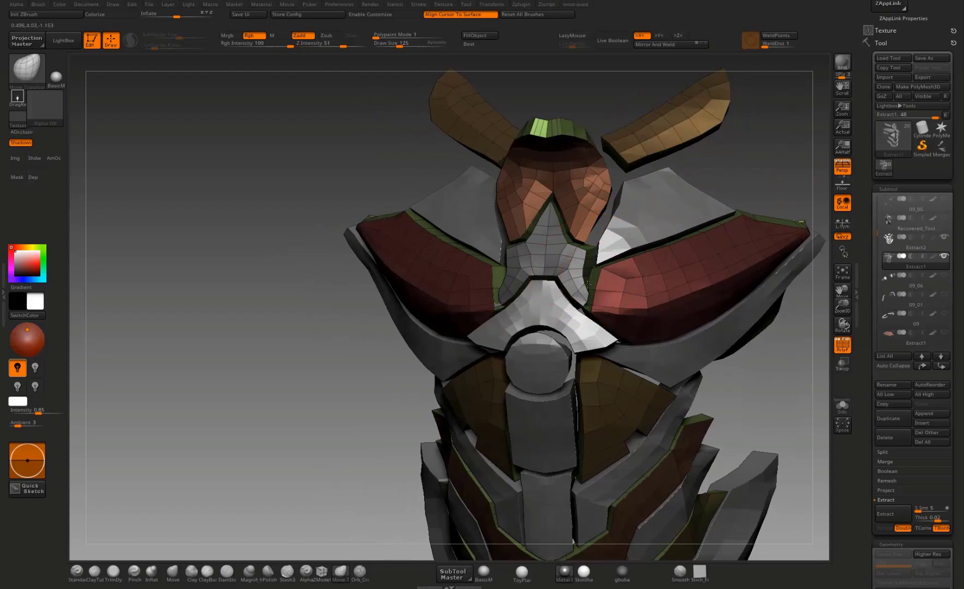
left_click_drag(811, 180, 794, 73, "alt")
left_click_drag(793, 230, 819, 217)
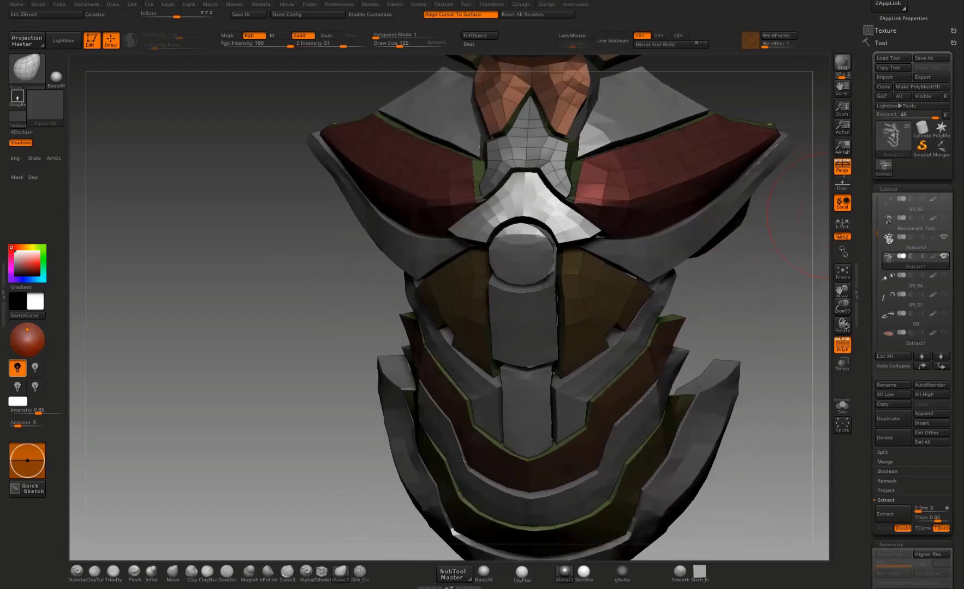
mouse_move(691, 339)
left_mouse_down()
mouse_move(720, 298)
mouse_move(704, 311)
mouse_move(600, 265)
left_mouse_up()
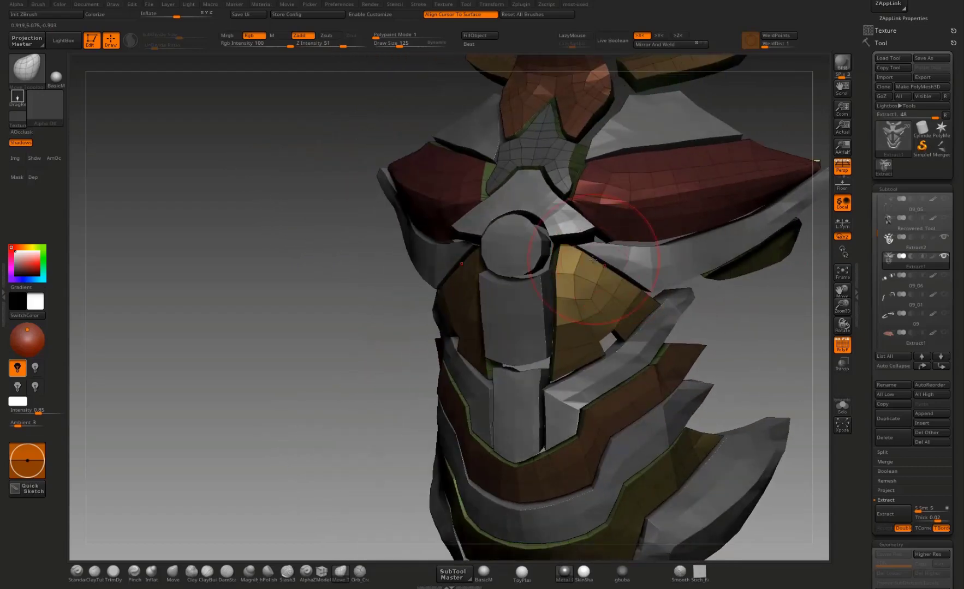
mouse_move(761, 346)
left_mouse_down()
mouse_move(768, 353)
mouse_move(704, 311)
mouse_move(622, 281)
left_mouse_up()
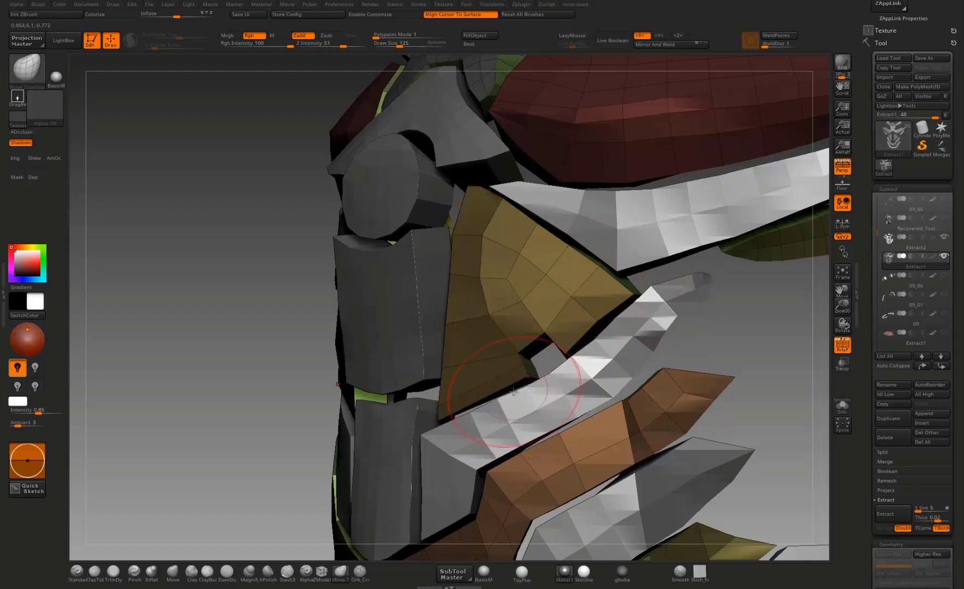
mouse_move(686, 354)
left_mouse_down("shift")
mouse_move(593, 351)
mouse_move(452, 408)
left_mouse_up("shift")
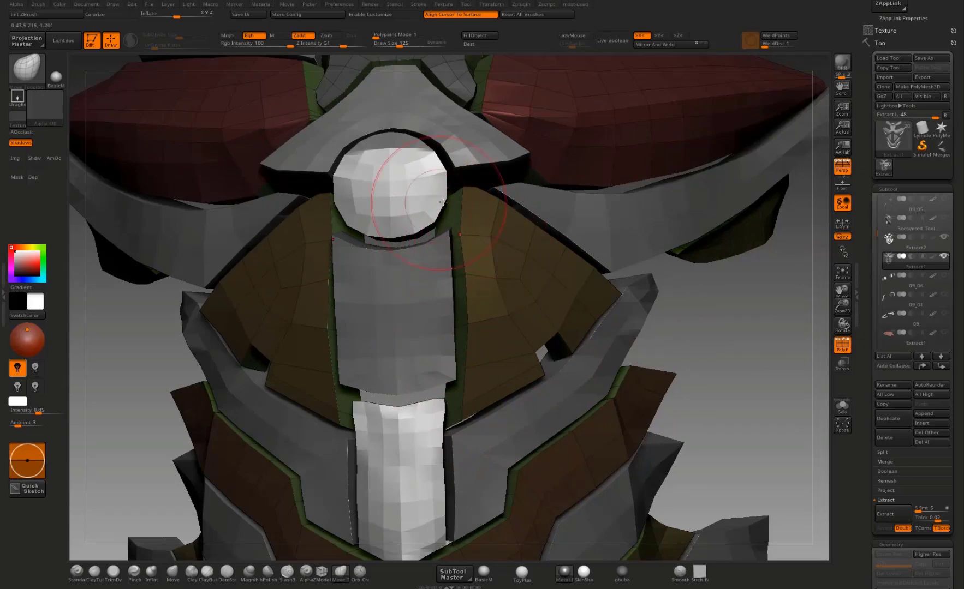
left_click_drag(732, 347, 669, 351)
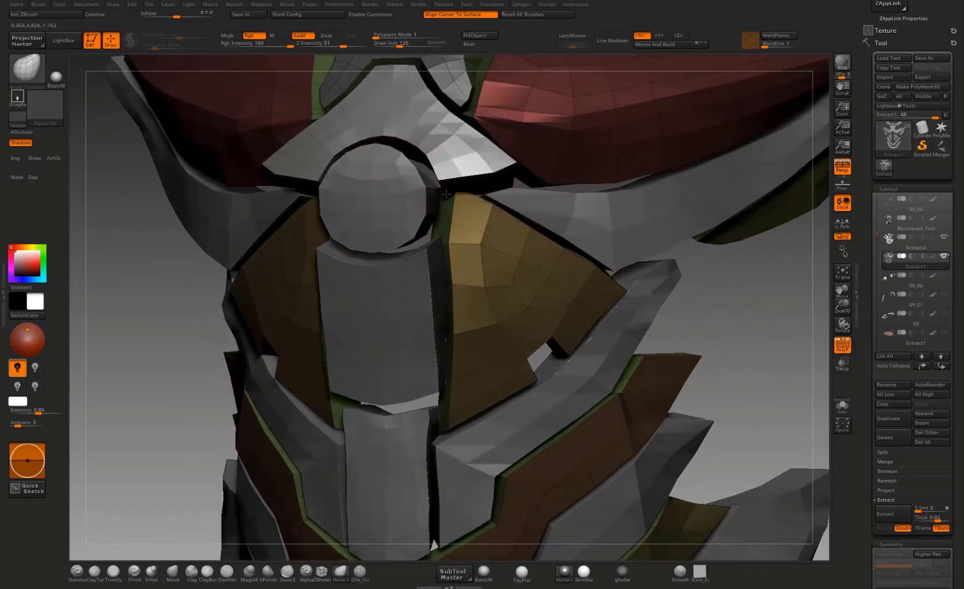
Step: Extend the lower edge of the brown abdominal band to close the gap above the grey band beneath it
mouse_move(756, 319)
left_mouse_down()
mouse_move(737, 320)
mouse_move(728, 227)
mouse_move(683, 199)
mouse_move(635, 216)
left_mouse_up()
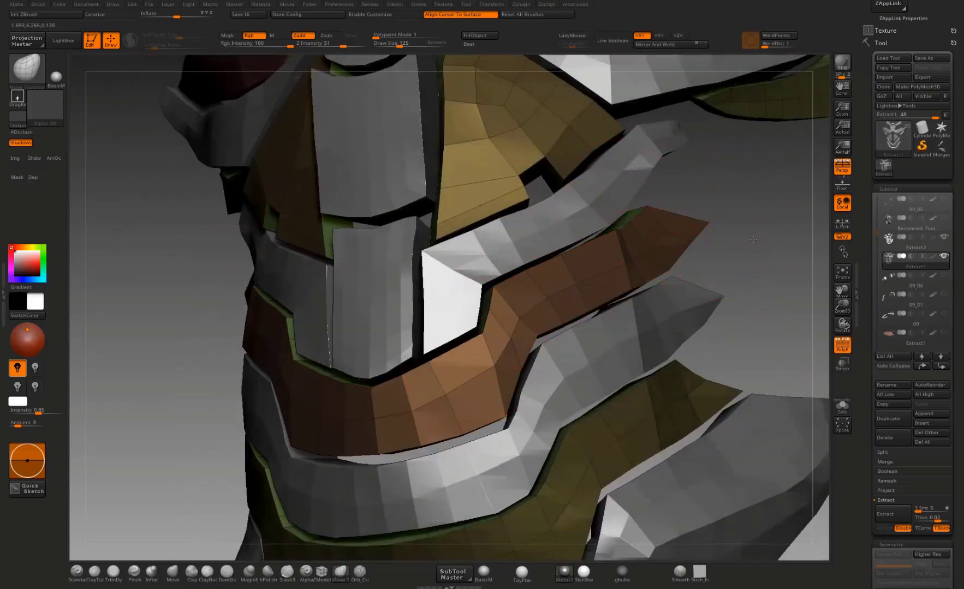
mouse_move(753, 239)
left_mouse_down()
mouse_move(793, 243)
mouse_move(800, 259)
left_mouse_up()
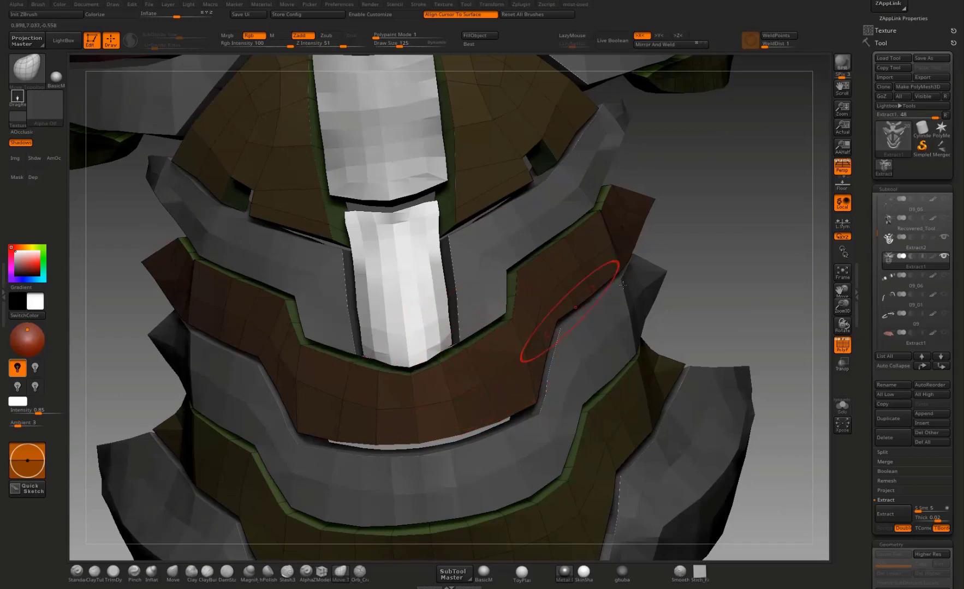
mouse_move(671, 240)
left_mouse_down()
mouse_move(715, 189)
mouse_move(628, 199)
left_mouse_up()
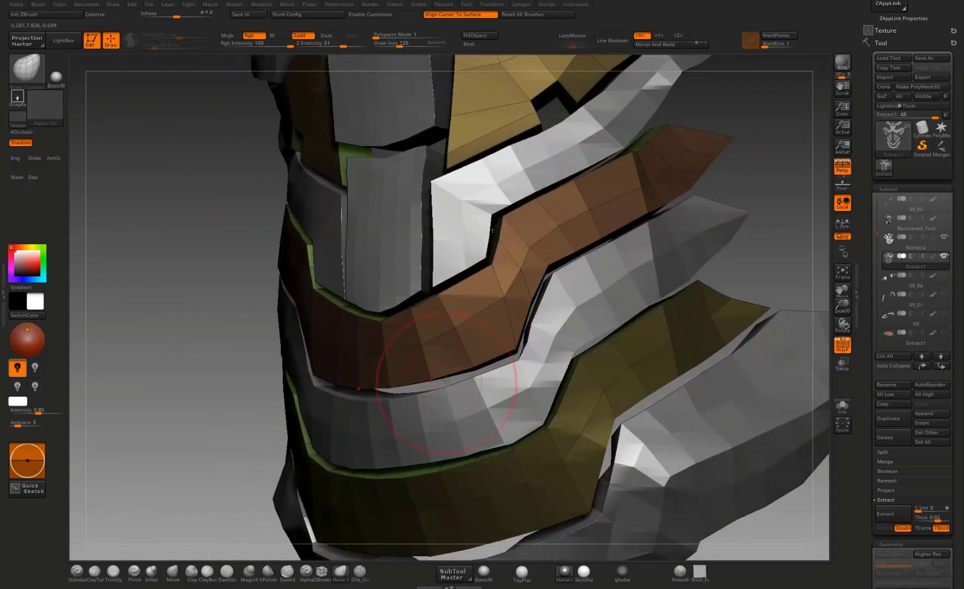
mouse_move(204, 430)
left_mouse_down()
mouse_move(215, 364)
mouse_move(484, 299)
left_mouse_up()
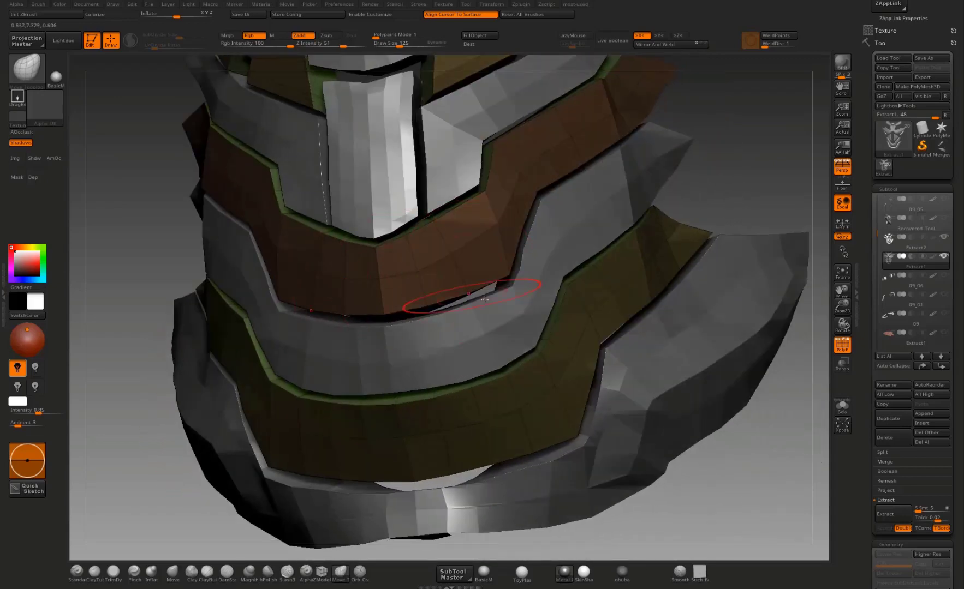
left_click_drag(702, 196, 629, 246)
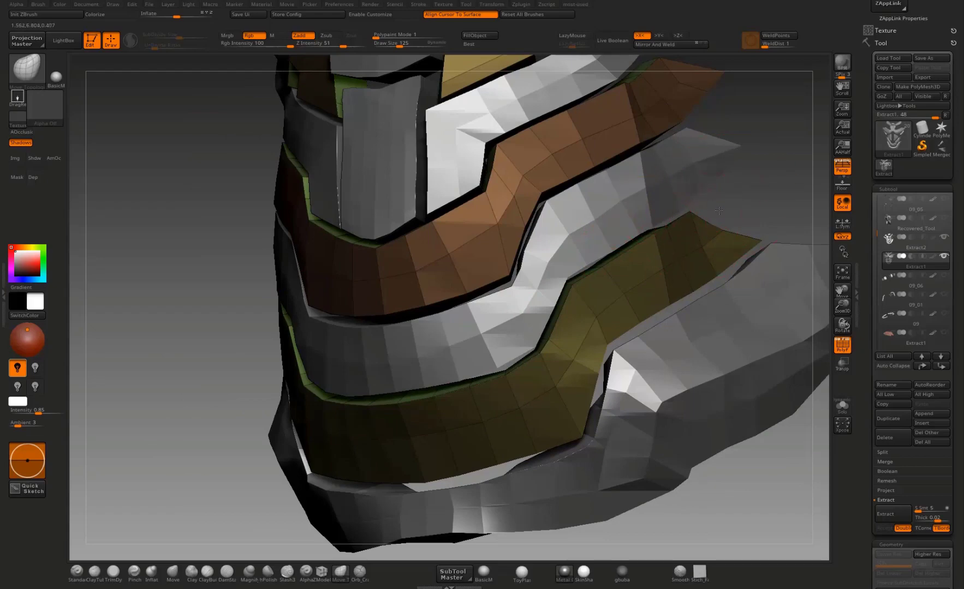
Step: Reshape the outer tip and lower side edge of the olive abdominal band to follow the grey hip plate
mouse_move(718, 210)
left_mouse_down()
mouse_move(703, 206)
mouse_move(719, 201)
mouse_move(702, 205)
mouse_move(793, 152)
left_mouse_up()
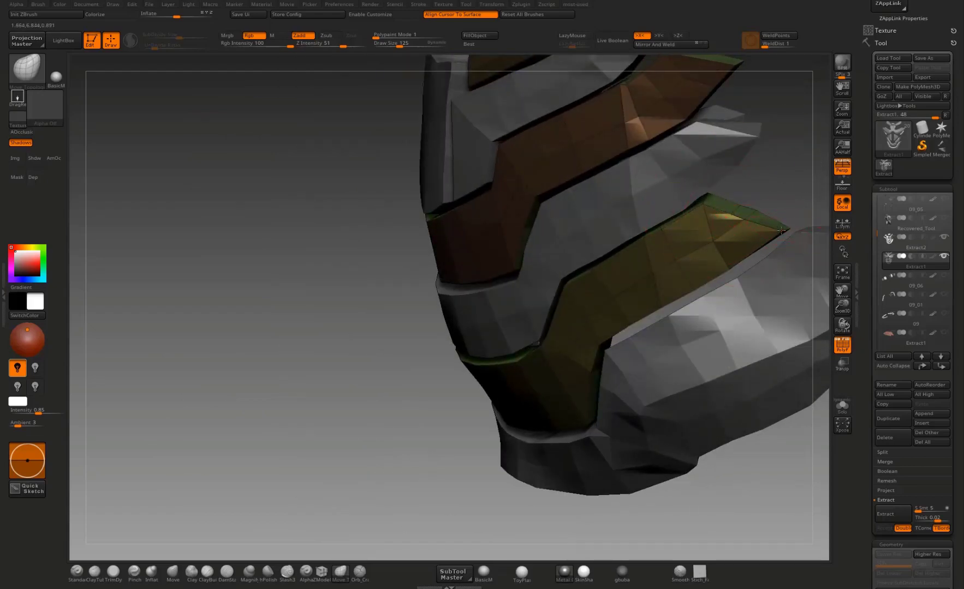
left_click_drag(765, 190, 728, 261)
mouse_move(670, 291)
left_mouse_down()
mouse_move(662, 285)
mouse_move(626, 306)
left_mouse_up()
left_click_drag(596, 337, 591, 331)
mouse_move(691, 281)
left_mouse_down()
mouse_move(685, 274)
mouse_move(722, 251)
left_mouse_up()
mouse_move(777, 193)
left_mouse_down()
mouse_move(770, 224)
mouse_move(697, 196)
left_mouse_up()
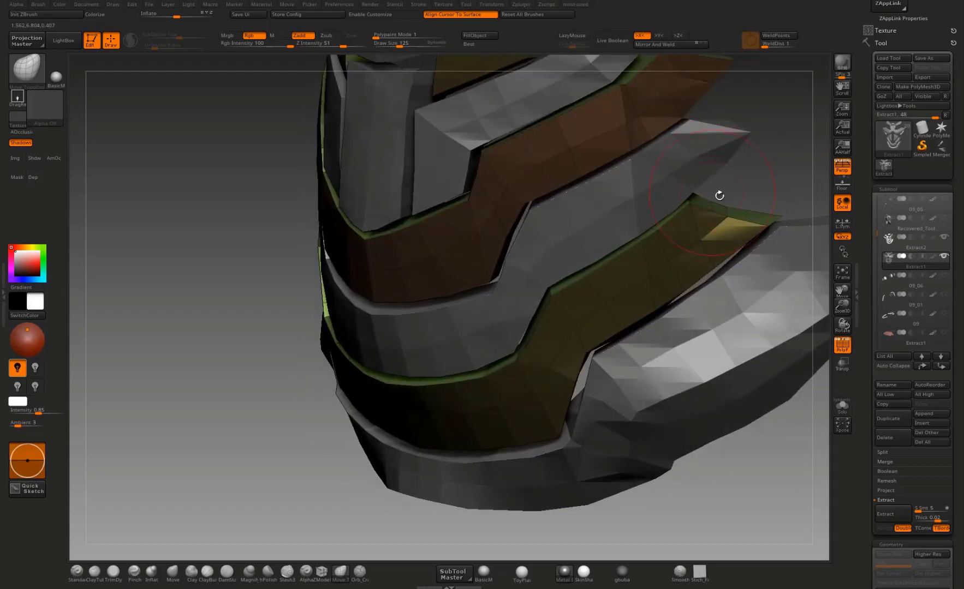
Step: Pull the olive abdominal band's bottom edge toward the pelvis plate to narrow the gap between them
mouse_move(757, 182)
left_mouse_down()
mouse_move(760, 170)
mouse_move(803, 174)
left_mouse_up()
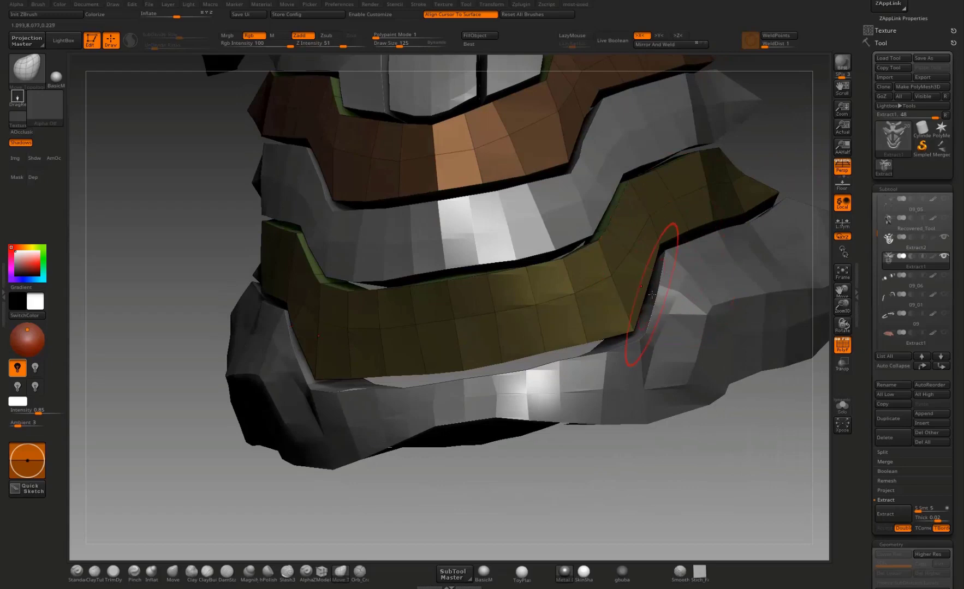
left_click_drag(626, 336, 621, 341)
right_click_drag(523, 349, 499, 363)
left_click_drag(540, 353, 448, 374)
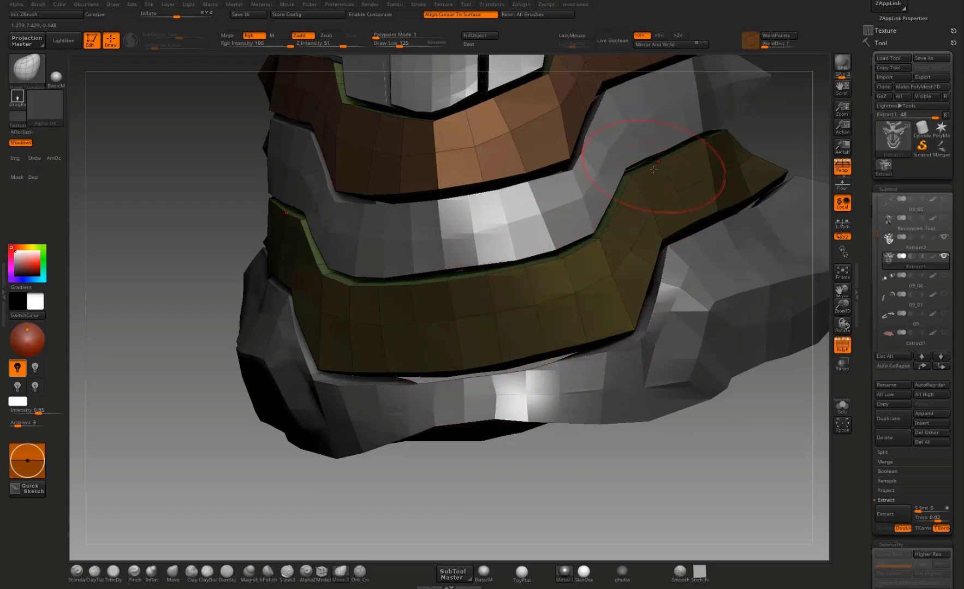
Step: Refine the lower edges of the olive upper-abdominal plates and the brown band where they meet the grey bands
mouse_move(758, 142)
left_mouse_down("alt")
mouse_move(747, 132)
mouse_move(721, 306)
mouse_move(729, 261)
mouse_move(716, 263)
mouse_move(747, 282)
mouse_move(668, 267)
left_mouse_up("alt")
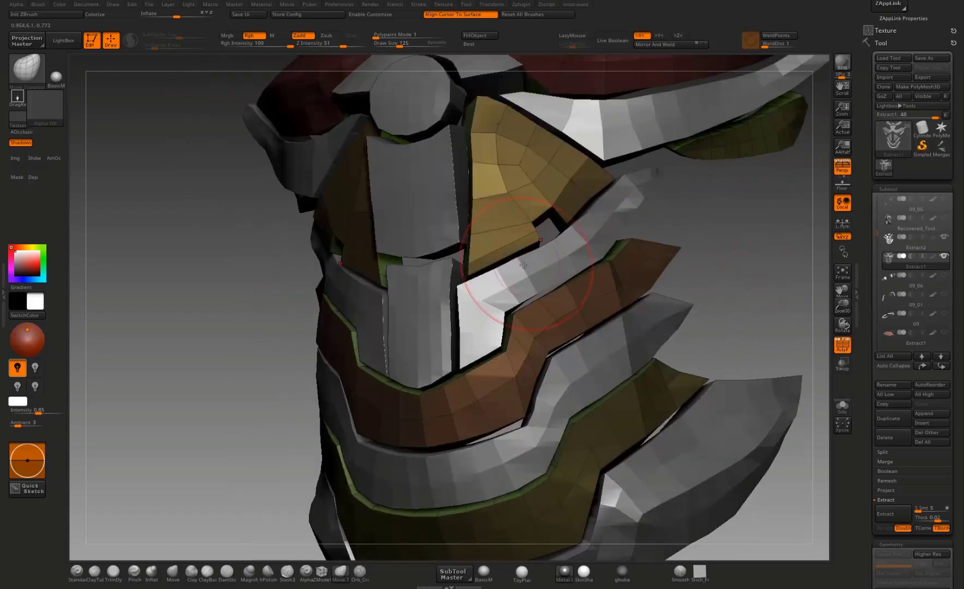
left_click_drag(569, 242, 609, 243)
left_click_drag(713, 243, 764, 240)
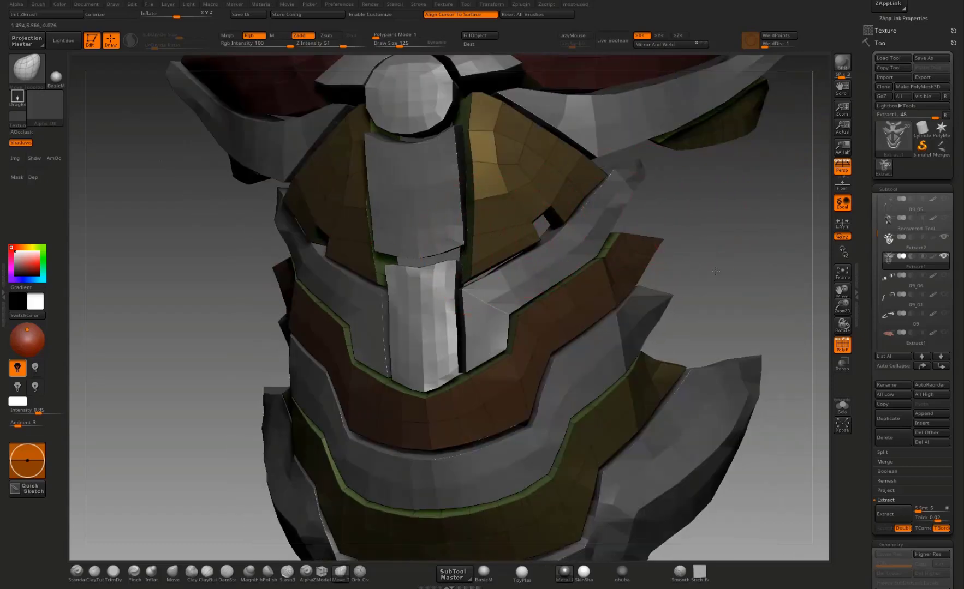
left_click_drag(716, 271, 716, 326, "alt")
left_click_drag(381, 423, 374, 423)
left_click_drag(695, 272, 641, 264)
mouse_move(709, 243)
left_mouse_down("alt")
mouse_move(611, 321)
mouse_move(622, 298)
left_mouse_up("alt")
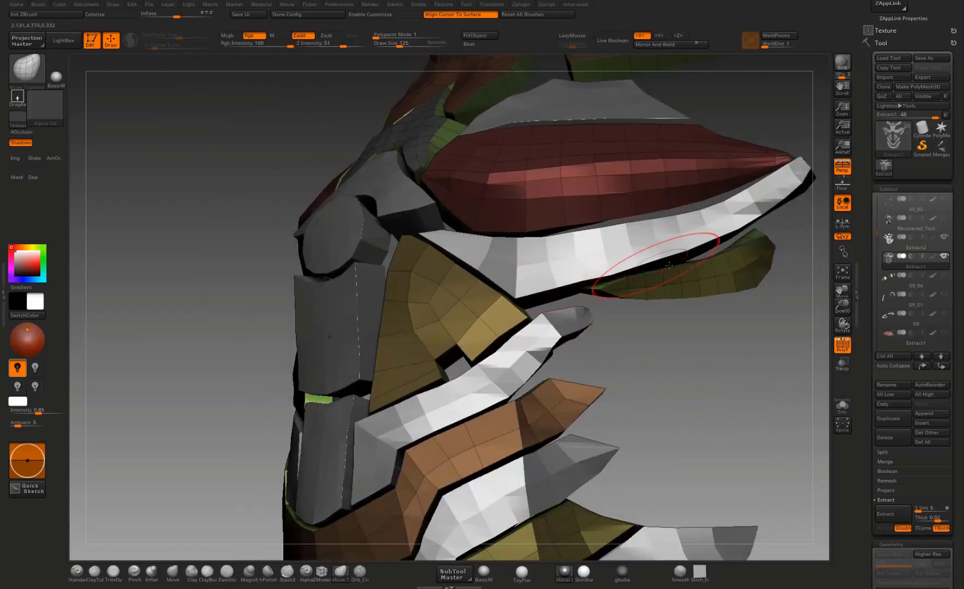
Step: Adjust the olive side plate's upper edge and outer end beneath the long grey chest strip
mouse_move(794, 293)
left_mouse_down("alt")
mouse_move(718, 346)
mouse_move(699, 323)
mouse_move(682, 328)
mouse_move(661, 368)
mouse_move(532, 373)
left_mouse_up("alt")
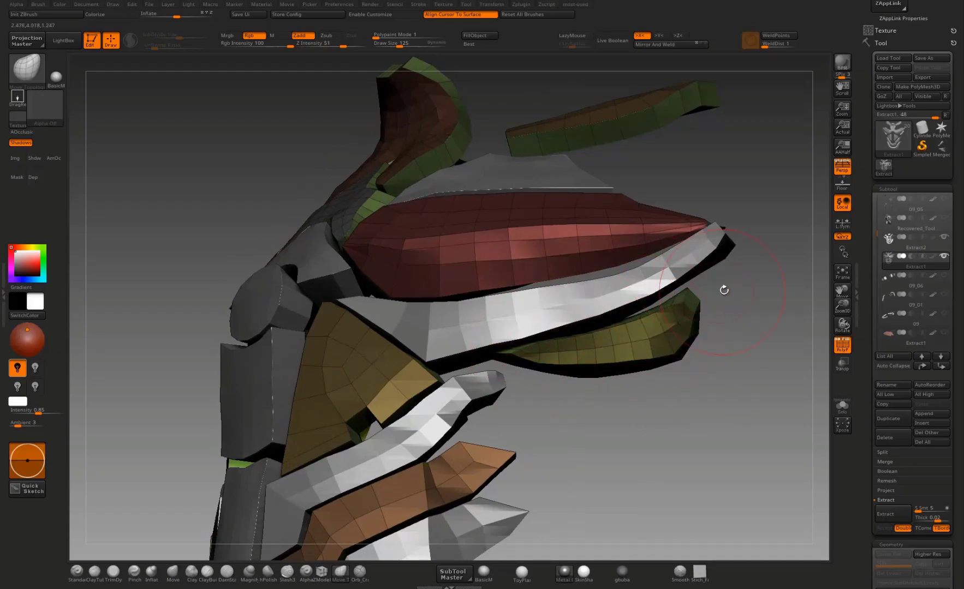
left_click_drag(724, 288, 684, 312)
left_click_drag(743, 309, 713, 323)
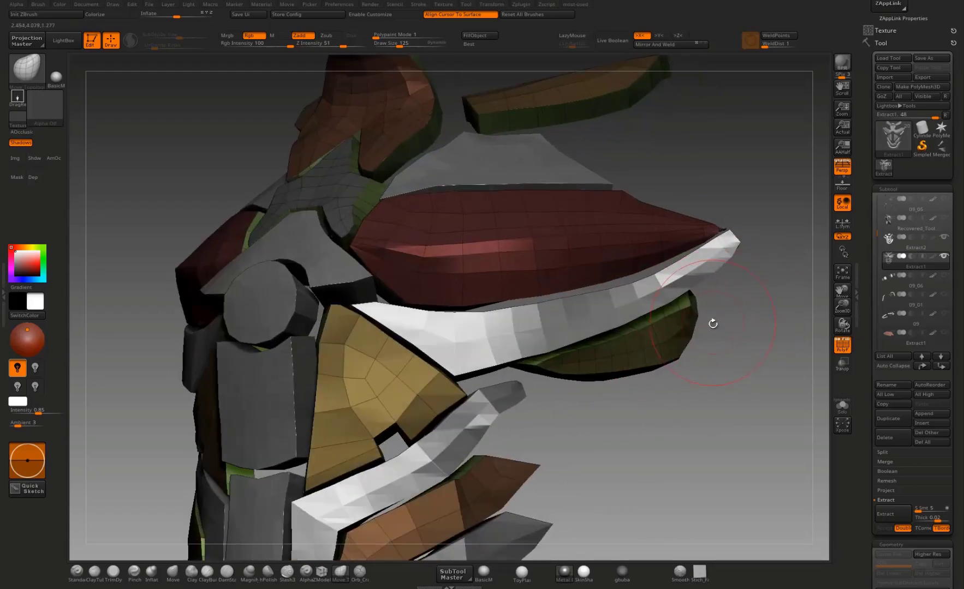
left_click_drag(720, 376, 689, 399)
Step: Smooth the back of the red chest plate's outer tip where it meets the grey strip
left_click_drag(733, 357, 657, 268)
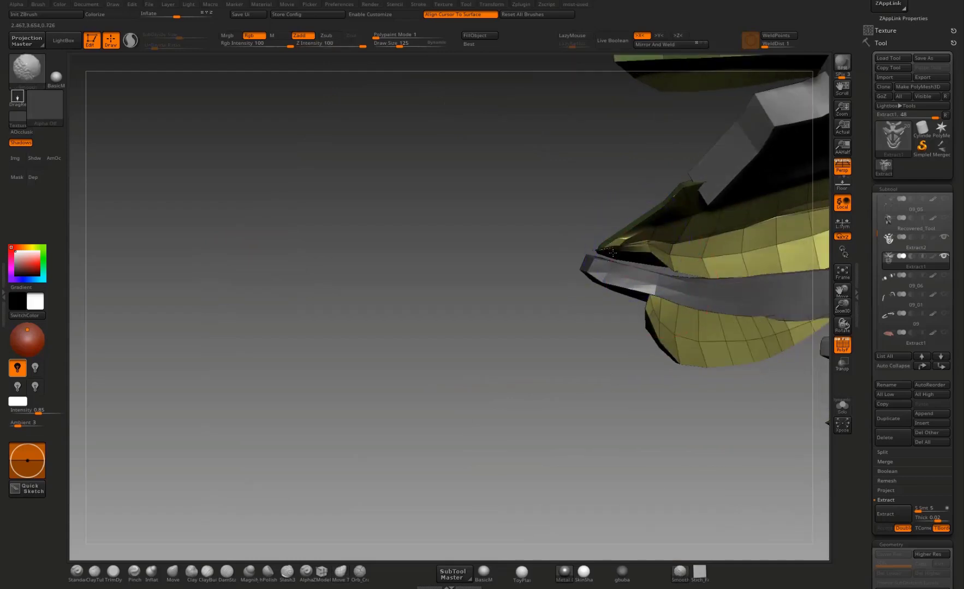
mouse_move(612, 252)
left_mouse_down("shift")
mouse_move(627, 244)
mouse_move(628, 271)
mouse_move(596, 284)
left_mouse_up("shift")
mouse_move(625, 234)
left_mouse_down()
mouse_move(628, 226)
mouse_move(647, 249)
left_mouse_up()
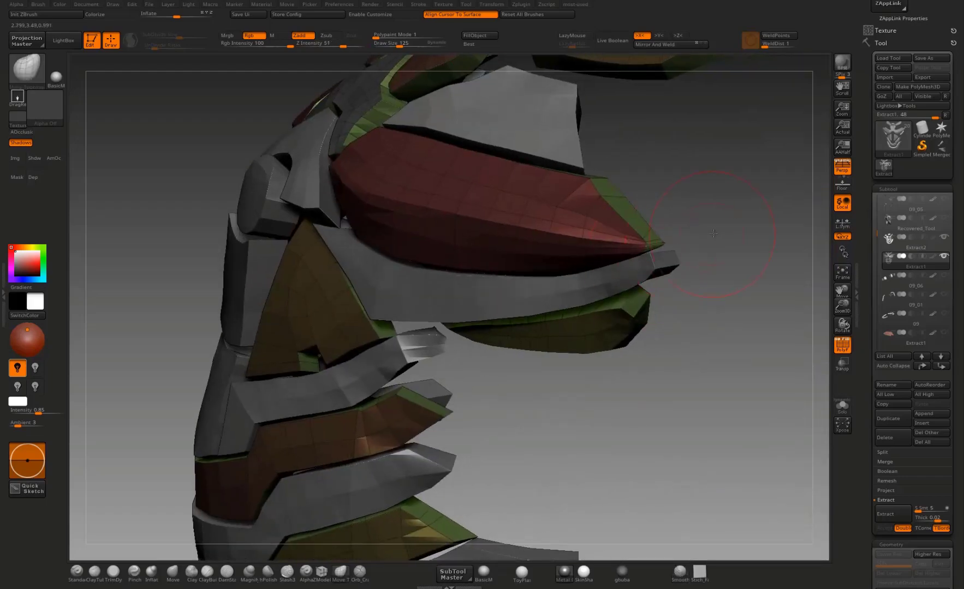
left_click_drag(713, 233, 717, 262)
Step: Examine the fit of the neck, collar and chest plates from the front, side and above
mouse_move(736, 347)
left_mouse_down()
mouse_move(723, 375)
mouse_move(691, 381)
mouse_move(695, 397)
mouse_move(637, 391)
left_mouse_up()
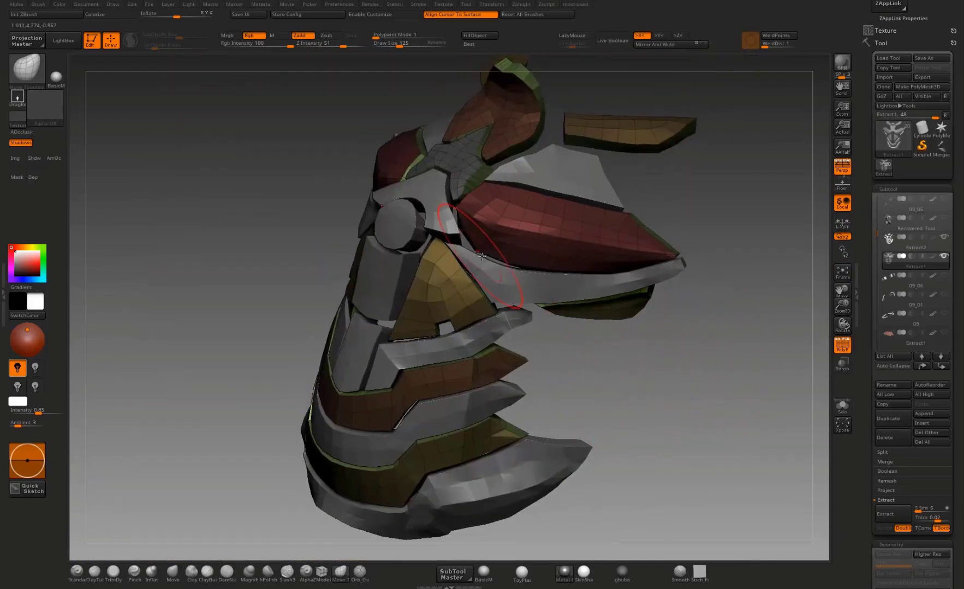
left_click_drag(709, 185, 660, 327)
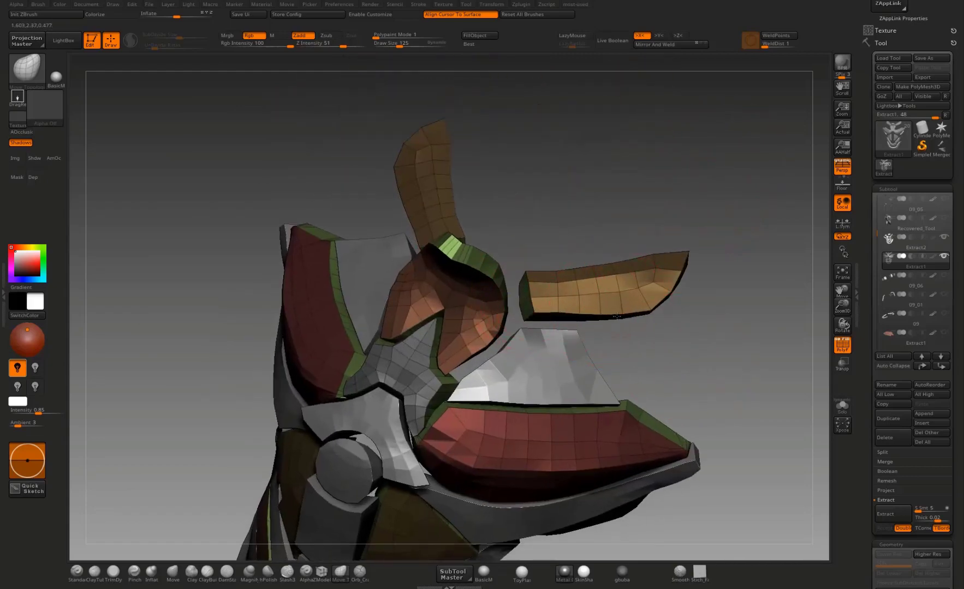
mouse_move(720, 255)
left_mouse_down()
mouse_move(661, 268)
mouse_move(676, 257)
left_mouse_up()
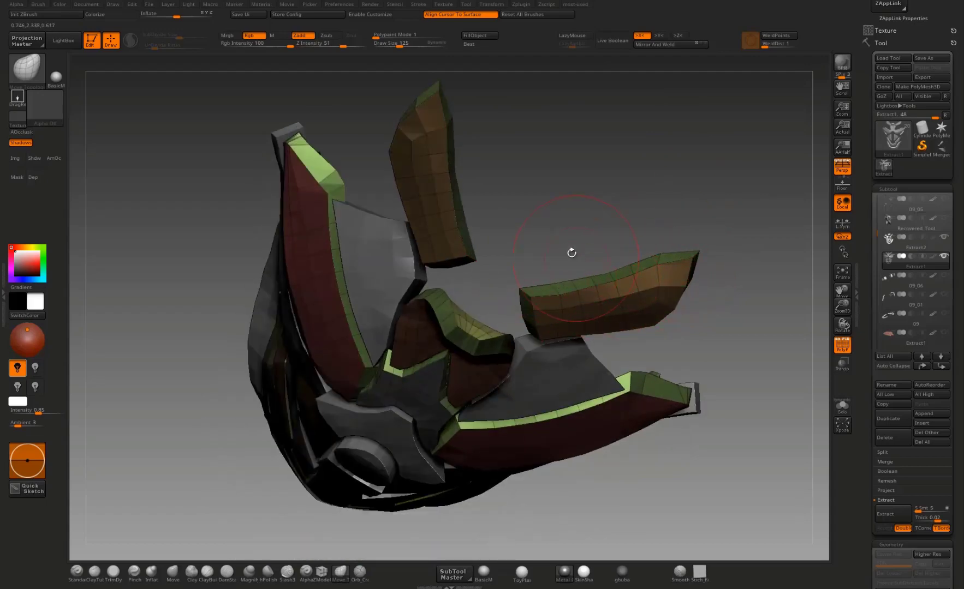
mouse_move(572, 253)
left_mouse_down()
mouse_move(574, 217)
mouse_move(617, 217)
mouse_move(651, 193)
mouse_move(664, 217)
mouse_move(677, 211)
mouse_move(693, 137)
mouse_move(628, 186)
mouse_move(652, 185)
mouse_move(650, 197)
left_mouse_up()
mouse_move(667, 153)
left_mouse_down()
mouse_move(647, 138)
mouse_move(706, 155)
mouse_move(702, 180)
left_mouse_up()
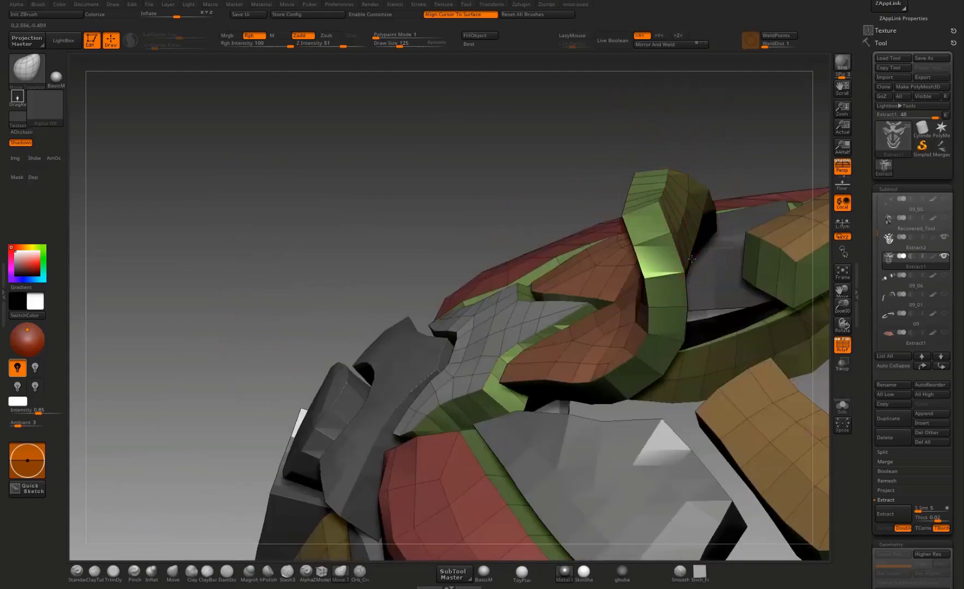
left_click_drag(538, 178, 624, 277)
left_click_drag(552, 127, 444, 322)
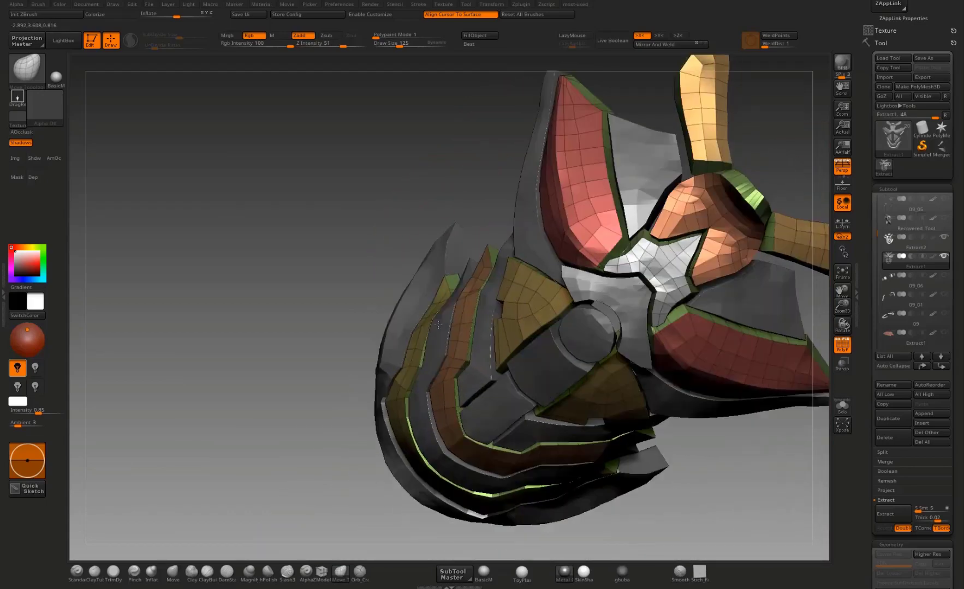
Step: Switch to the Extract2 subtool and check the upper chest plate's inner corner using the transform gizmo and Move Topological brush
left_click(739, 297, "alt")
left_click_drag(761, 425, 570, 441)
key("w")
left_click(671, 298, "ctrl")
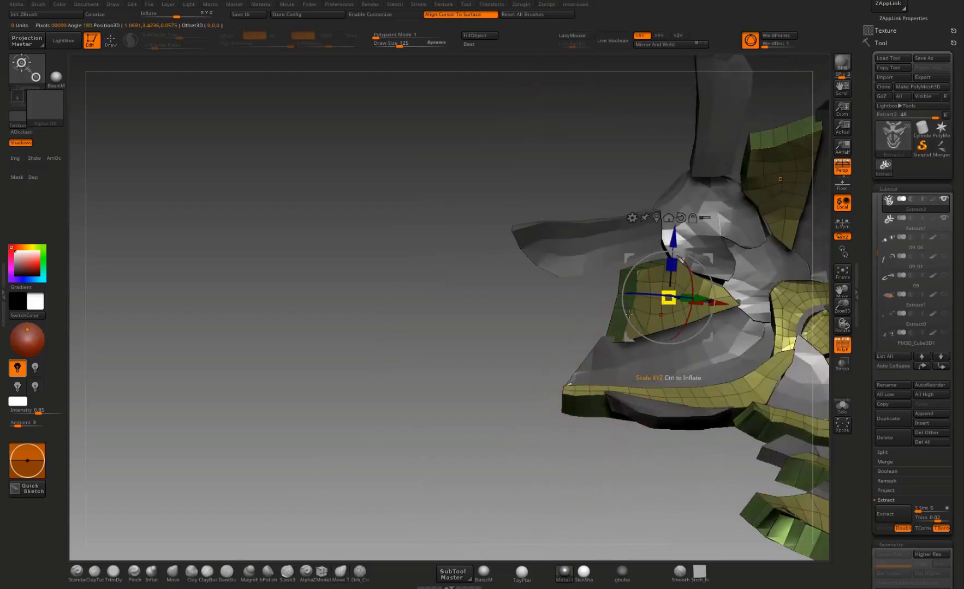
left_click_drag(538, 341, 649, 322)
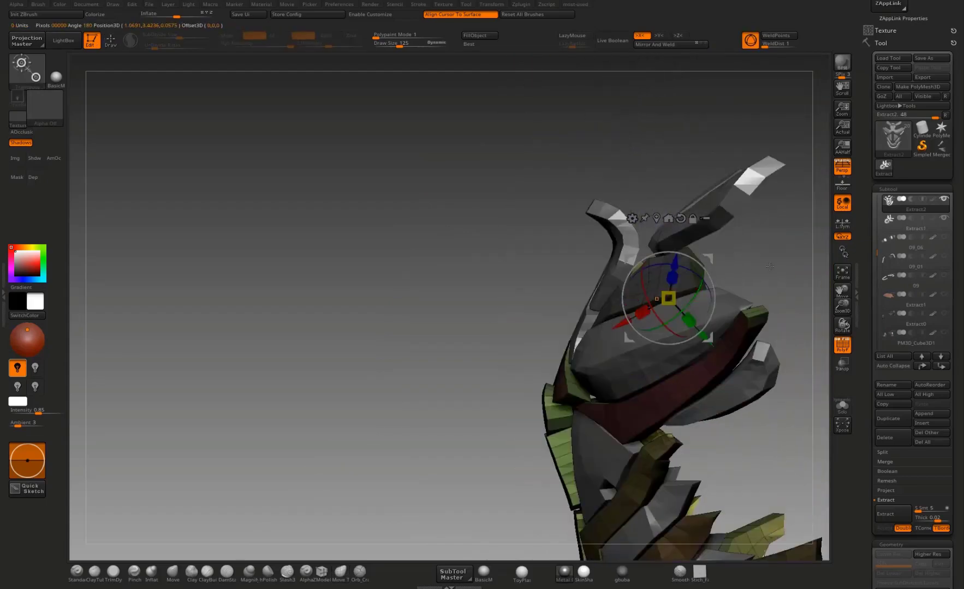
left_click_drag(770, 266, 805, 260)
key("q")
mouse_move(710, 272)
left_mouse_down()
mouse_move(727, 277)
mouse_move(716, 283)
mouse_move(705, 242)
mouse_move(718, 271)
left_mouse_up()
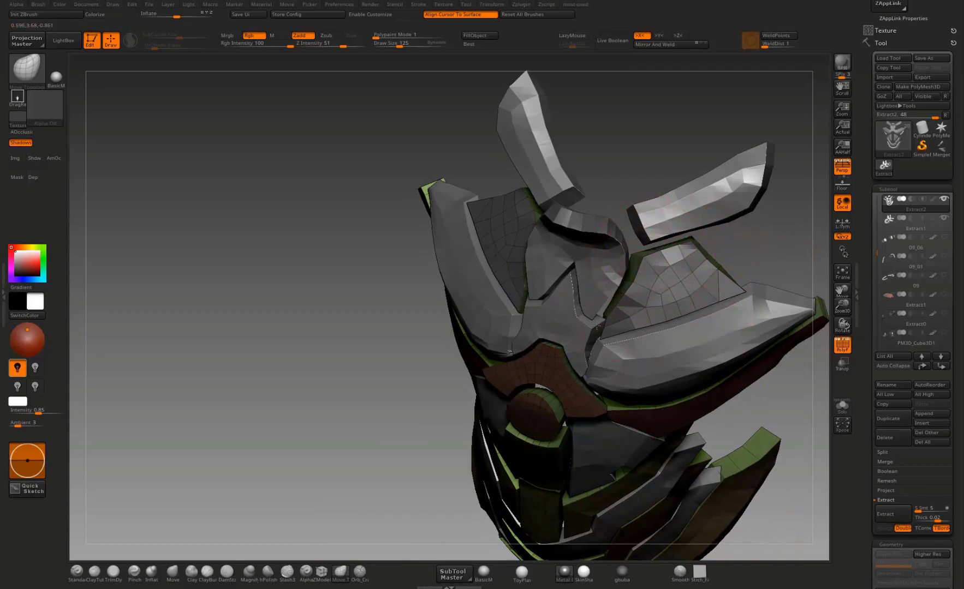
left_click_drag(778, 235, 600, 309)
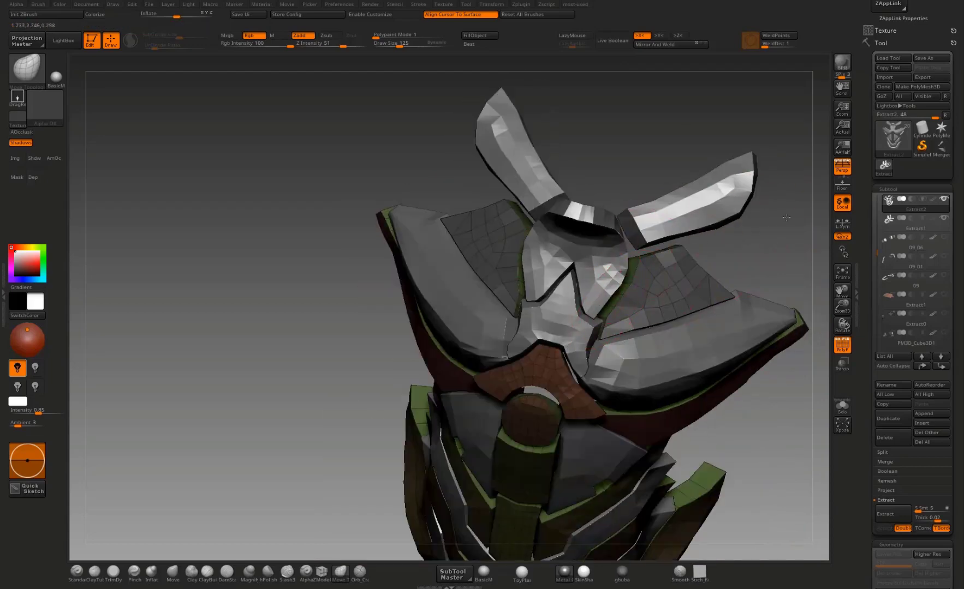
Step: Reshape the inner back edge of the long red chest plate, smoothing its upper border toward the outer tip
left_click_drag(786, 217, 545, 289)
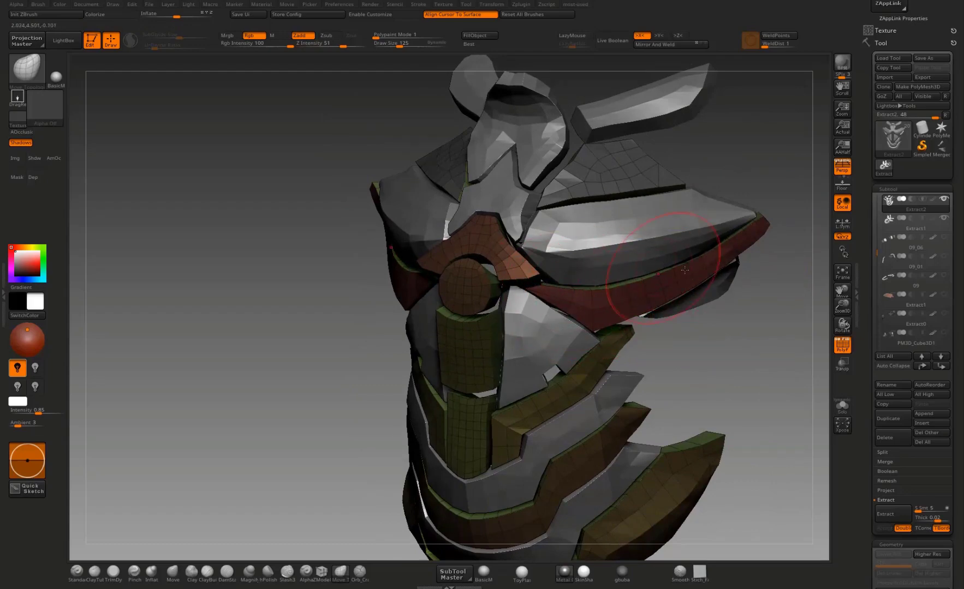
left_click_drag(778, 273, 711, 245)
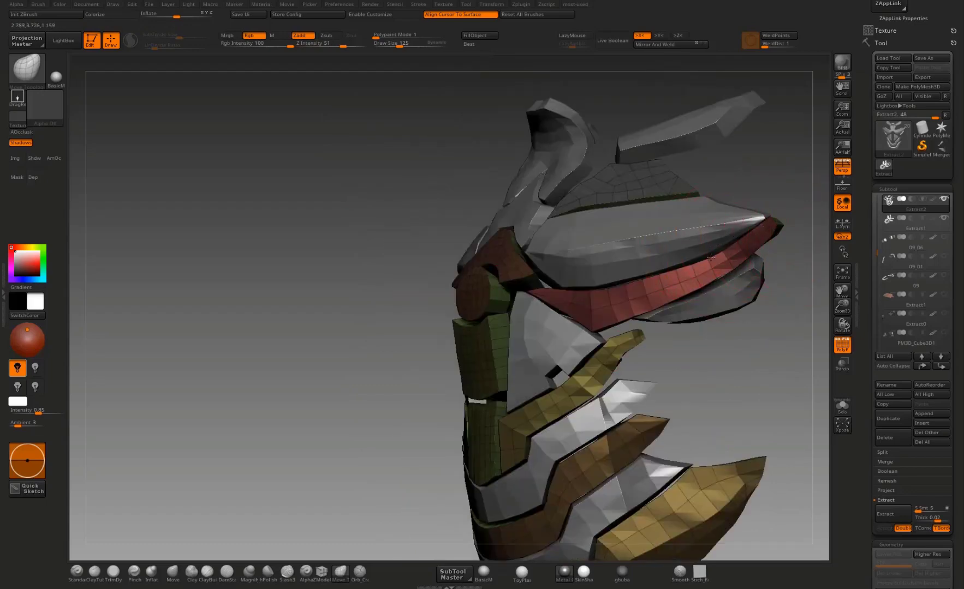
left_click_drag(805, 222, 782, 252, "alt")
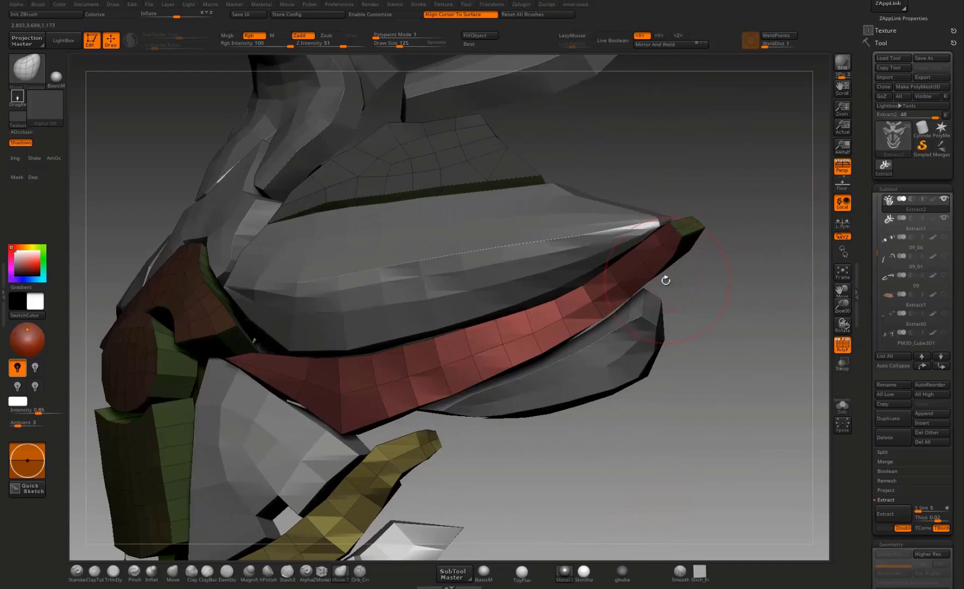
left_click_drag(701, 319, 499, 320)
left_click_drag(639, 310, 642, 330)
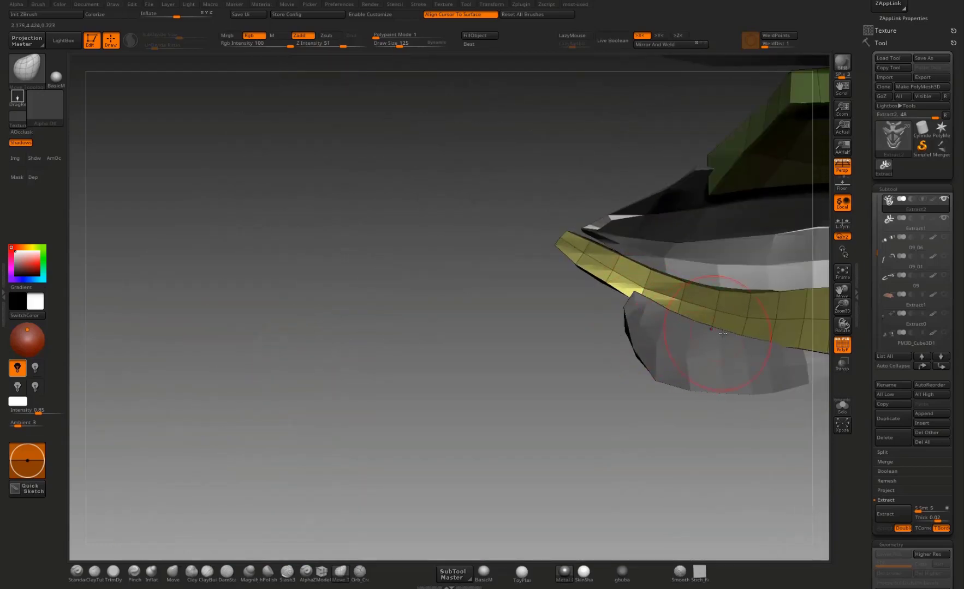
left_click_drag(785, 413, 588, 428)
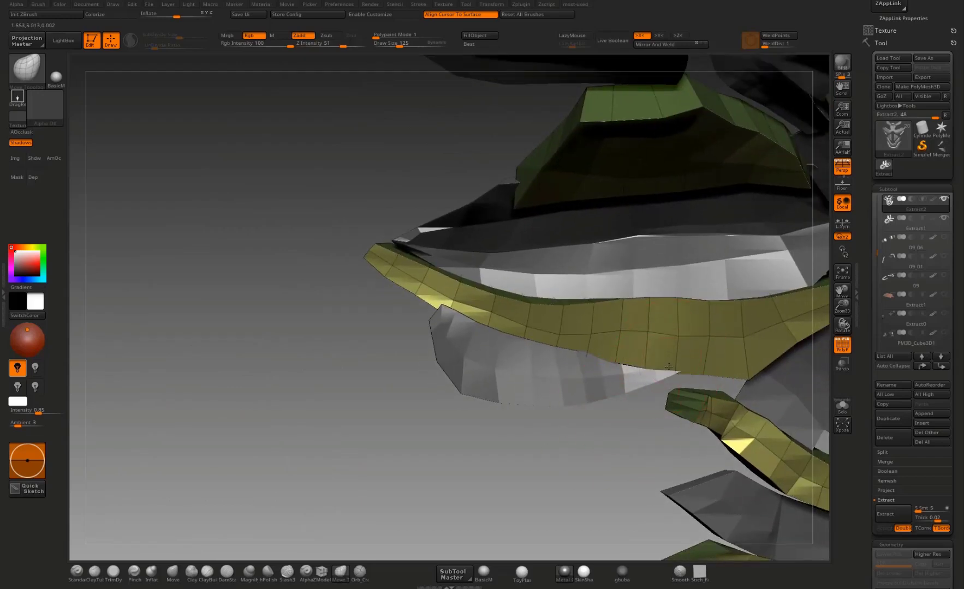
mouse_move(564, 300)
left_mouse_down()
mouse_move(566, 292)
mouse_move(492, 283)
left_mouse_up()
mouse_move(432, 269)
left_mouse_down()
mouse_move(437, 258)
mouse_move(396, 243)
mouse_move(481, 275)
left_mouse_up()
left_click_drag(503, 290, 540, 293)
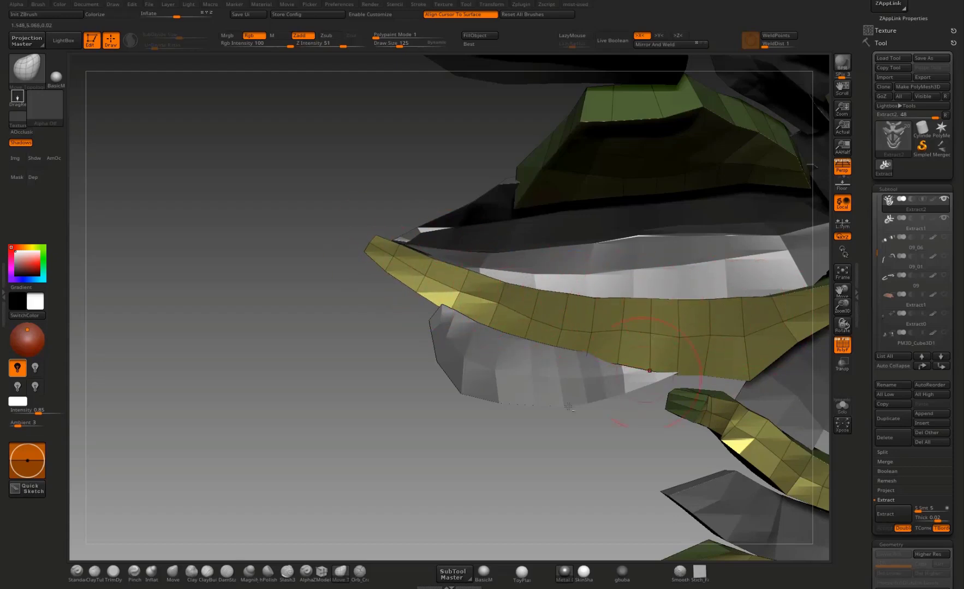
left_click_drag(384, 472, 260, 450, "alt")
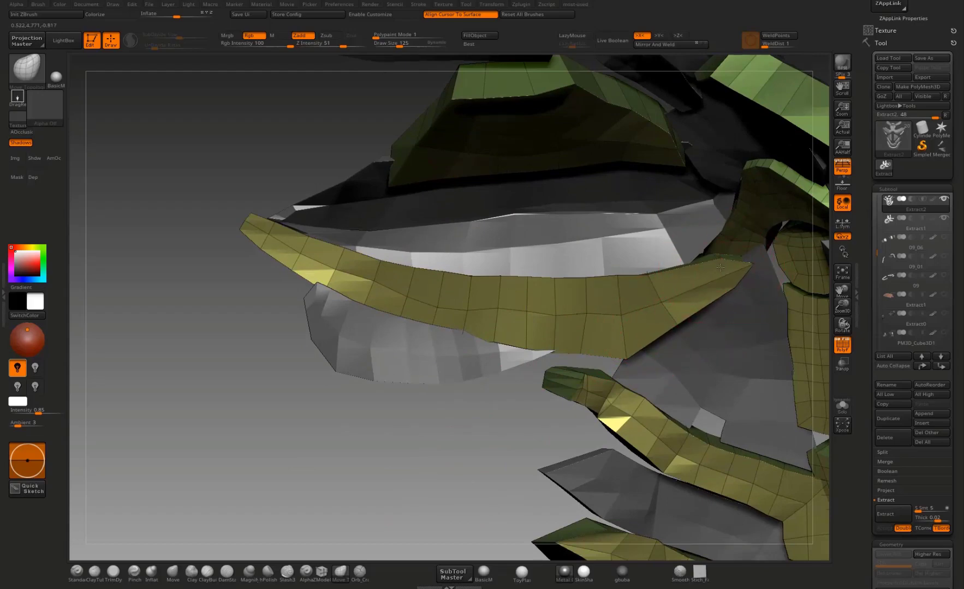
Step: Pull up the back upper edge of the uppermost olive rib plate along its length toward the outer end
mouse_move(493, 402)
left_mouse_down("alt")
mouse_move(438, 384)
mouse_move(532, 327)
mouse_move(482, 324)
left_mouse_up("alt")
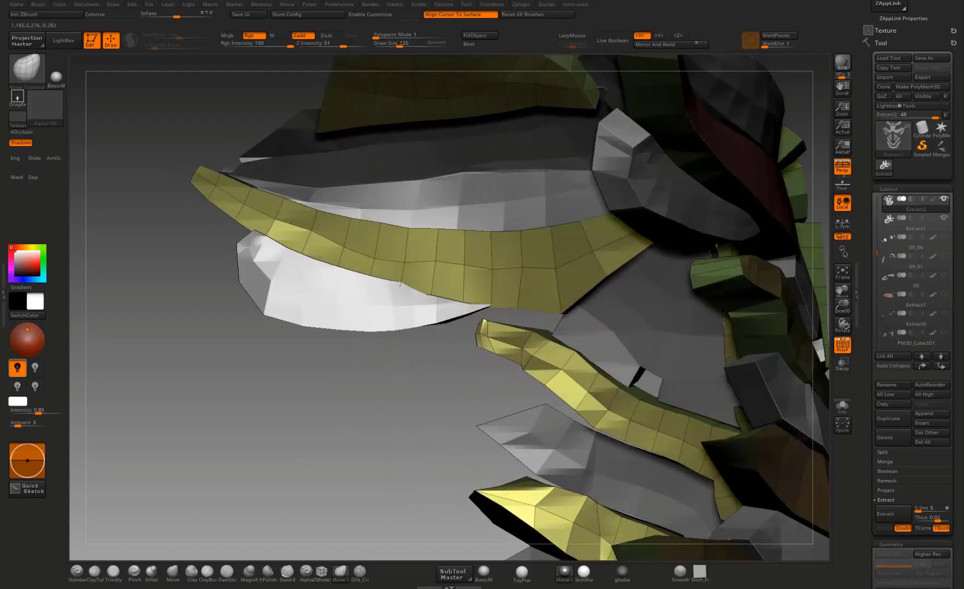
left_click_drag(587, 385, 591, 376)
left_click_drag(647, 404, 651, 398)
left_click_drag(671, 413, 699, 412)
left_click_drag(600, 374, 603, 368)
left_click_drag(564, 356, 529, 337)
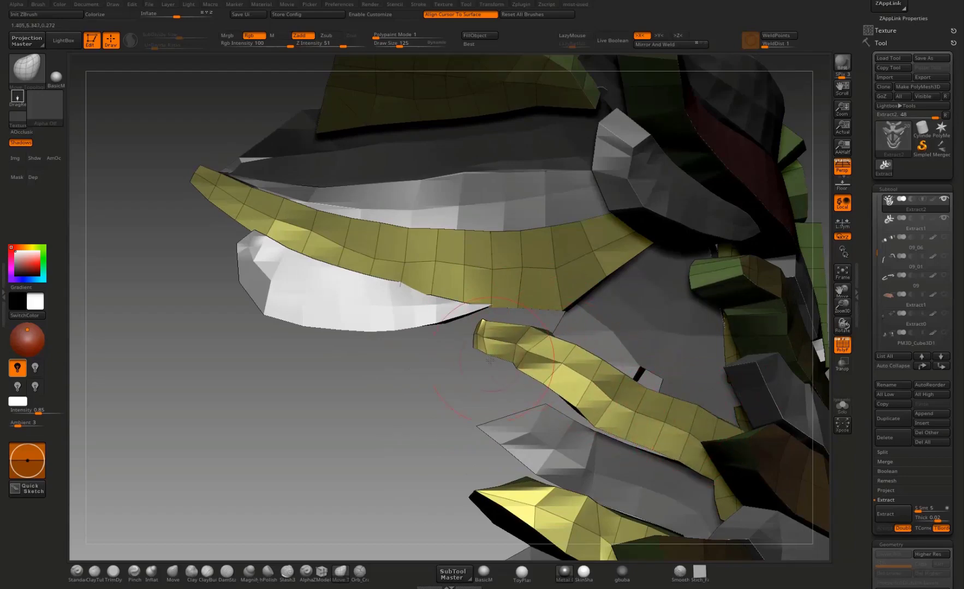
Step: Even out the back lower edge of the uppermost olive rib plate over the grey plate beneath
left_click_drag(441, 401, 390, 400)
mouse_move(502, 414)
left_mouse_down()
mouse_move(554, 413)
mouse_move(644, 460)
left_mouse_up()
left_click_drag(681, 464, 678, 470)
left_click_drag(708, 482, 714, 503)
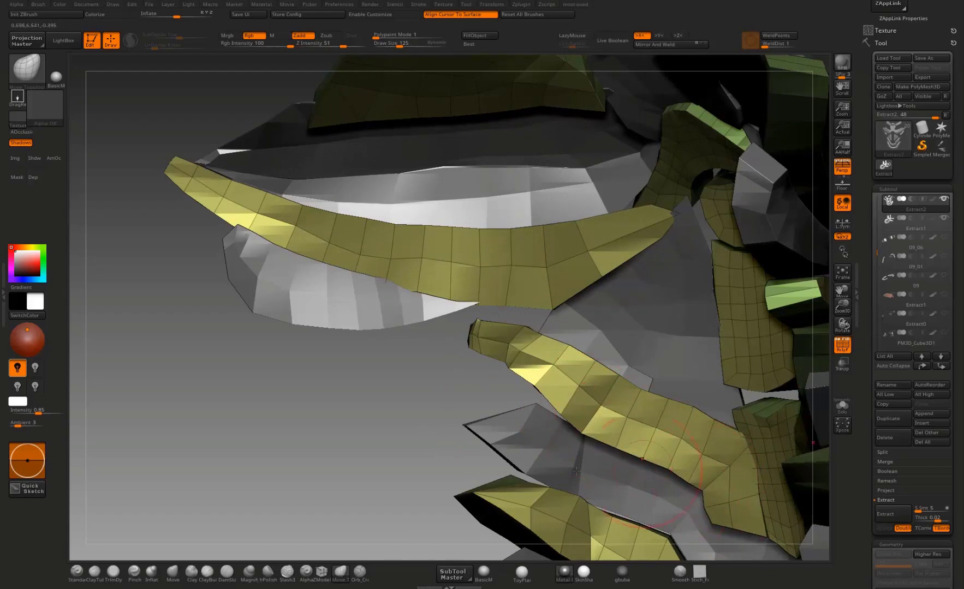
Step: Raise and refine the outer tip of the uppermost olive rib plate on the front side
mouse_move(460, 437)
left_mouse_down()
mouse_move(520, 435)
mouse_move(532, 402)
mouse_move(314, 328)
mouse_move(352, 329)
left_mouse_up()
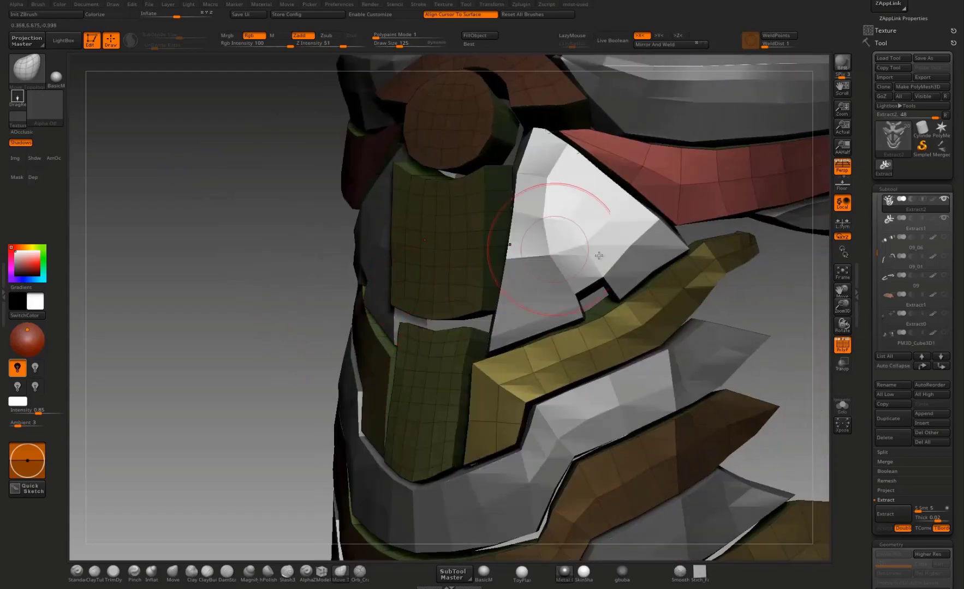
mouse_move(757, 311)
left_mouse_down()
mouse_move(729, 293)
mouse_move(736, 294)
mouse_move(691, 312)
left_mouse_up()
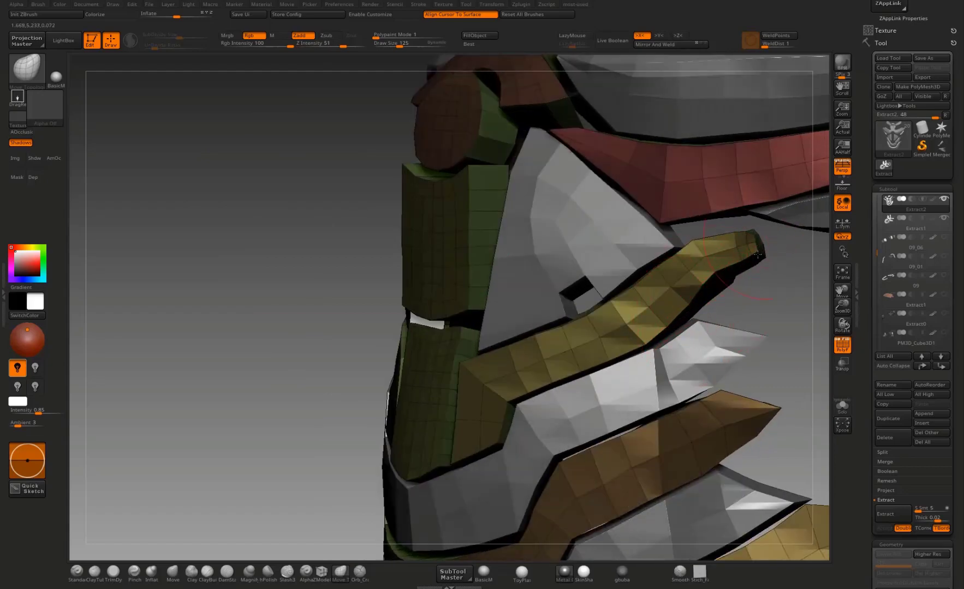
mouse_move(758, 254)
right_mouse_down()
mouse_move(801, 260)
mouse_move(780, 259)
mouse_move(752, 235)
right_mouse_up()
right_click_drag(760, 276, 696, 242)
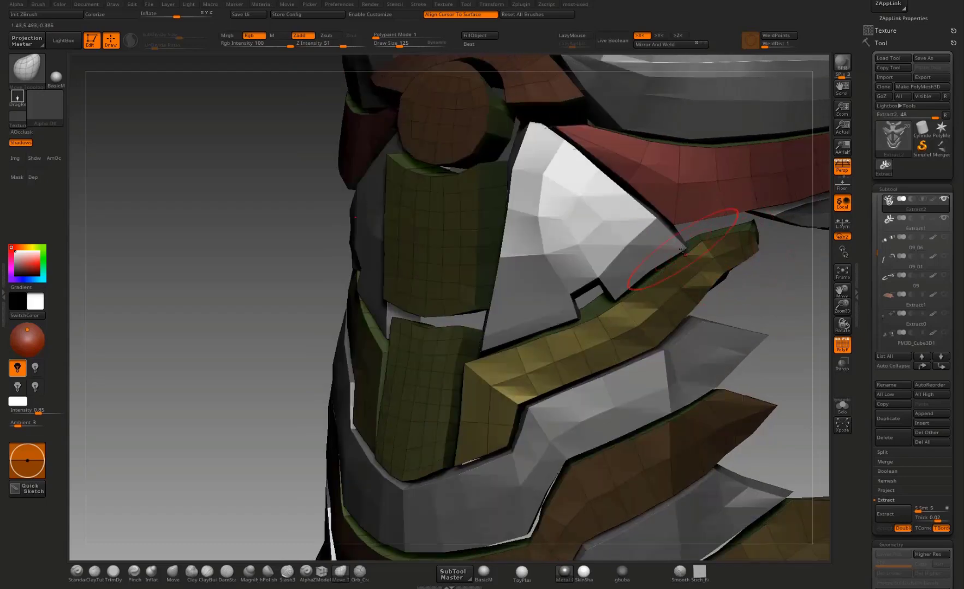
Step: Reshape the outer tips of the grey and brown rib plates so they follow the body's side contour
right_click_drag(622, 321, 667, 269)
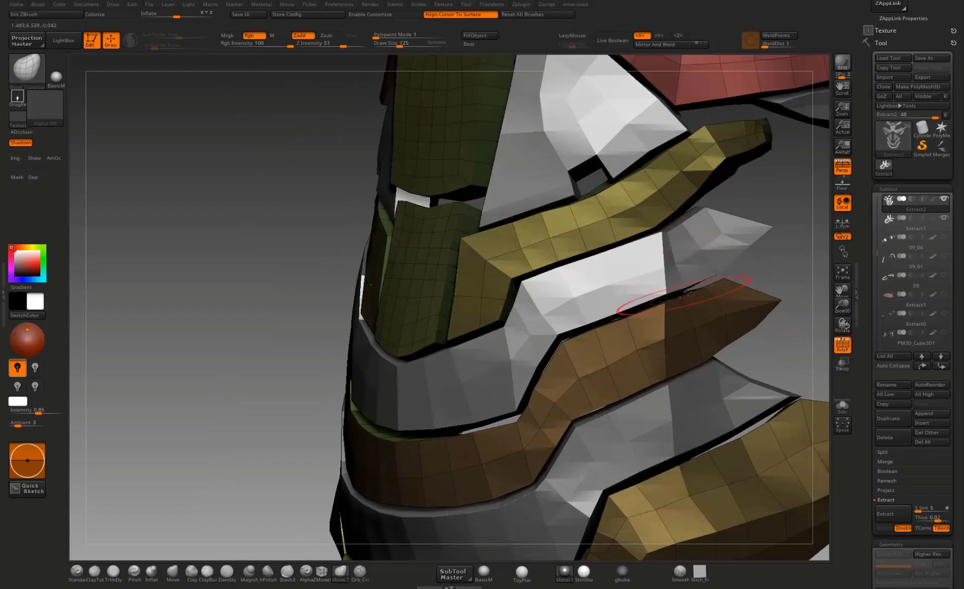
right_click_drag(767, 271, 749, 267)
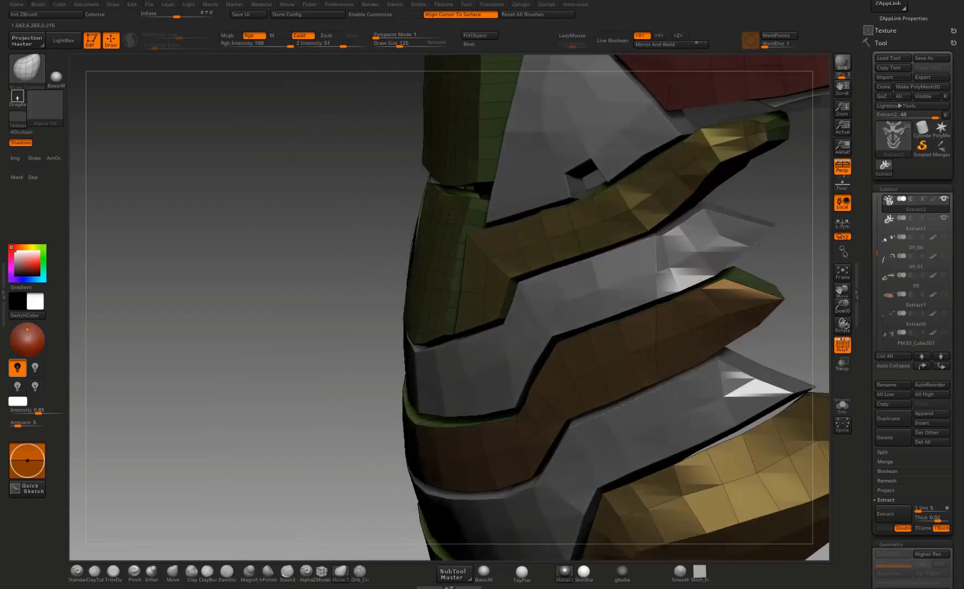
mouse_move(787, 326)
right_mouse_down()
mouse_move(700, 302)
mouse_move(664, 305)
right_mouse_up()
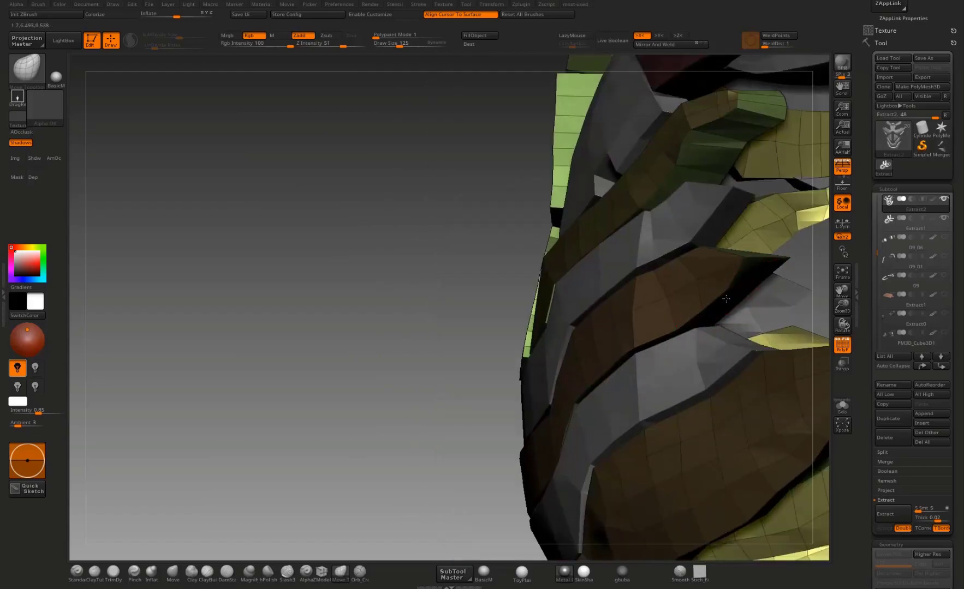
left_click_drag(730, 285, 754, 303)
right_click_drag(652, 318, 708, 311)
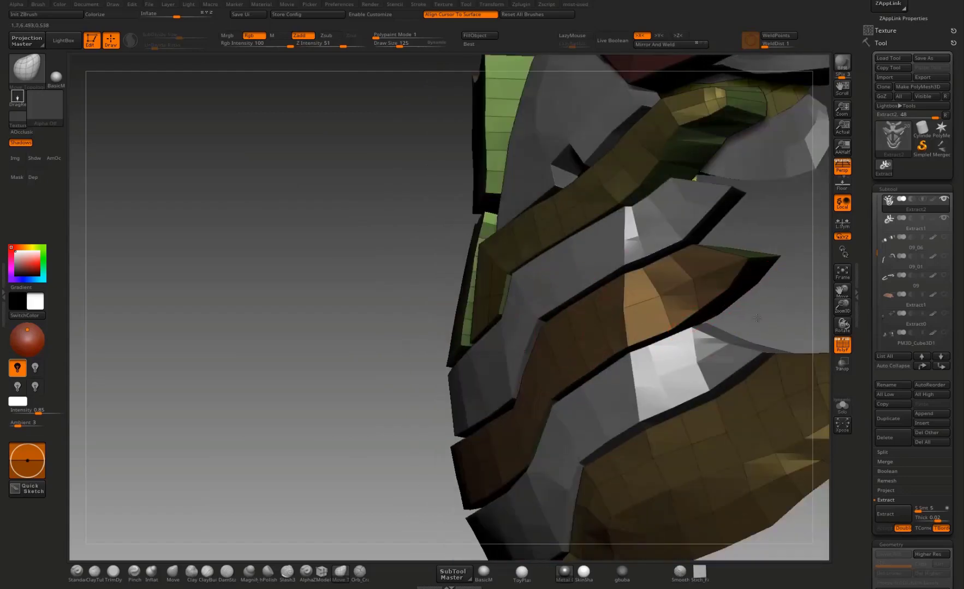
left_click_drag(758, 320, 799, 324)
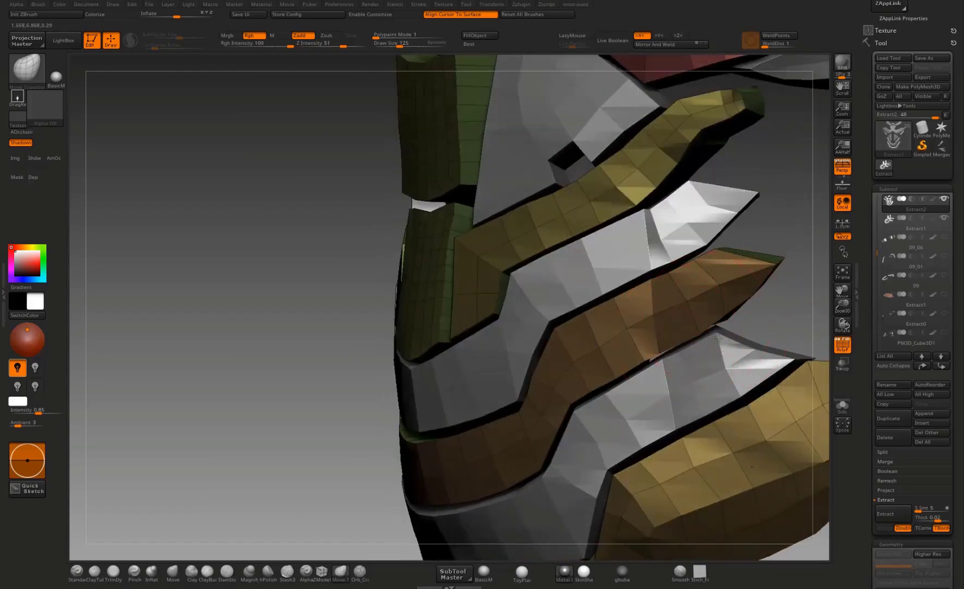
right_click_drag(707, 347, 698, 336)
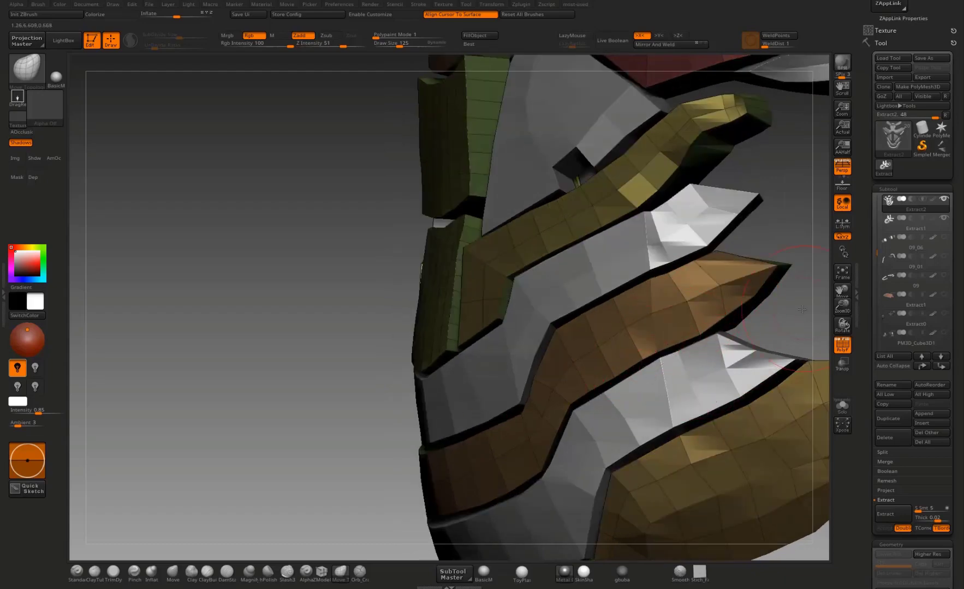
Step: Adjust the back of the brown middle rib plate, pulling its upper and lower edges over the neighbouring grey plates
left_click_drag(802, 309, 679, 330)
left_click_drag(403, 303, 286, 230)
mouse_move(597, 303)
left_mouse_down()
mouse_move(601, 317)
mouse_move(669, 365)
left_mouse_up()
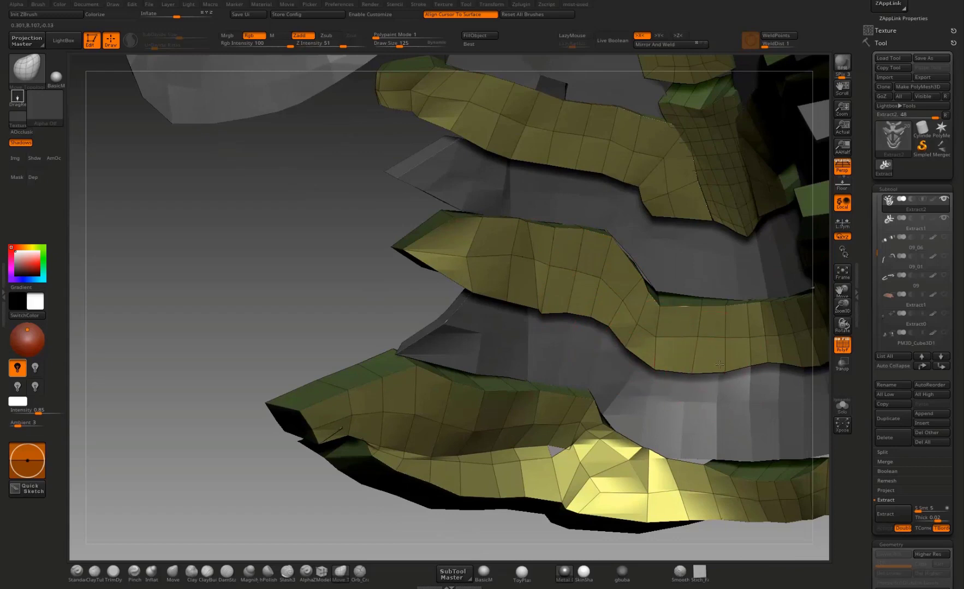
left_click_drag(760, 360, 763, 374)
left_click_drag(655, 308, 728, 309)
left_click_drag(639, 283, 644, 278)
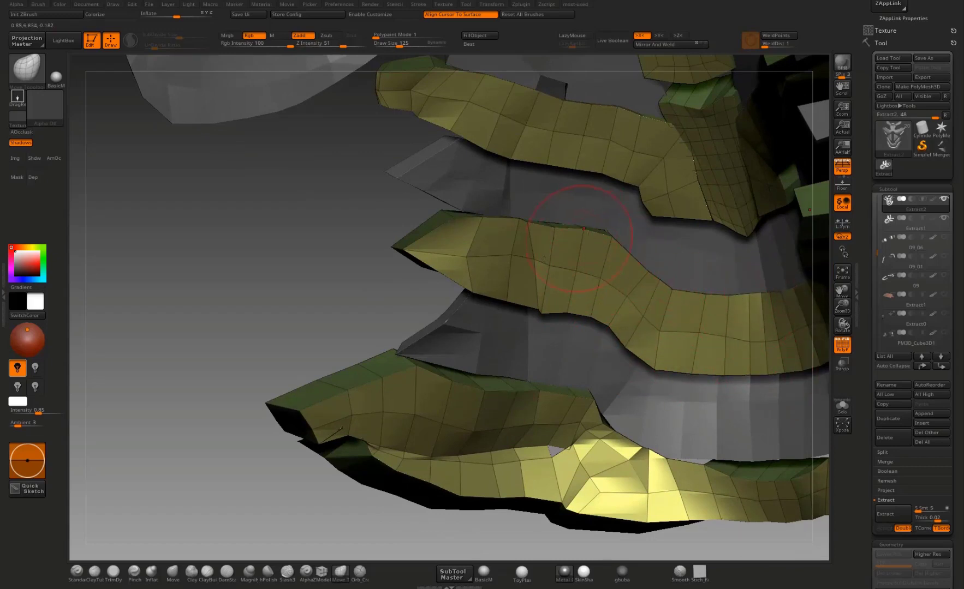
Step: Nudge the back upper edge of the lowest waist plate on its outer section to meet the grey plate
left_click_drag(372, 295, 327, 224, "alt")
left_click_drag(327, 224, 263, 211)
mouse_move(371, 286)
left_mouse_down()
mouse_move(374, 296)
mouse_move(376, 290)
left_mouse_up()
left_click_drag(476, 323, 481, 317)
left_click_drag(547, 344, 551, 336)
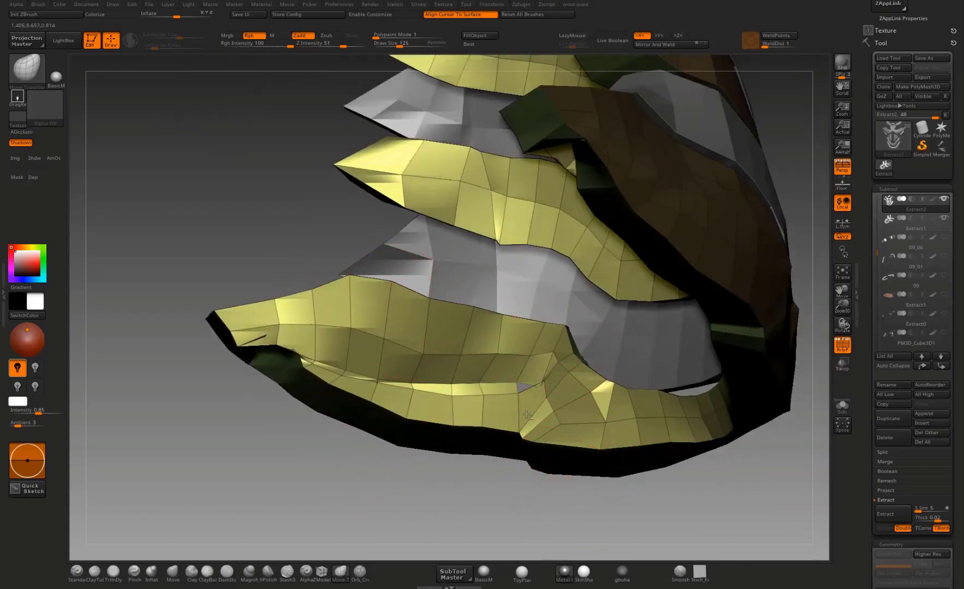
Step: Extend the back upper edge of the lowest waist plate near the body's centre to cover the gap under the grey plate
left_click_drag(526, 480, 471, 469, "alt")
left_click_drag(539, 369, 540, 359)
left_click_drag(581, 387, 584, 378)
left_click_drag(667, 460, 720, 464)
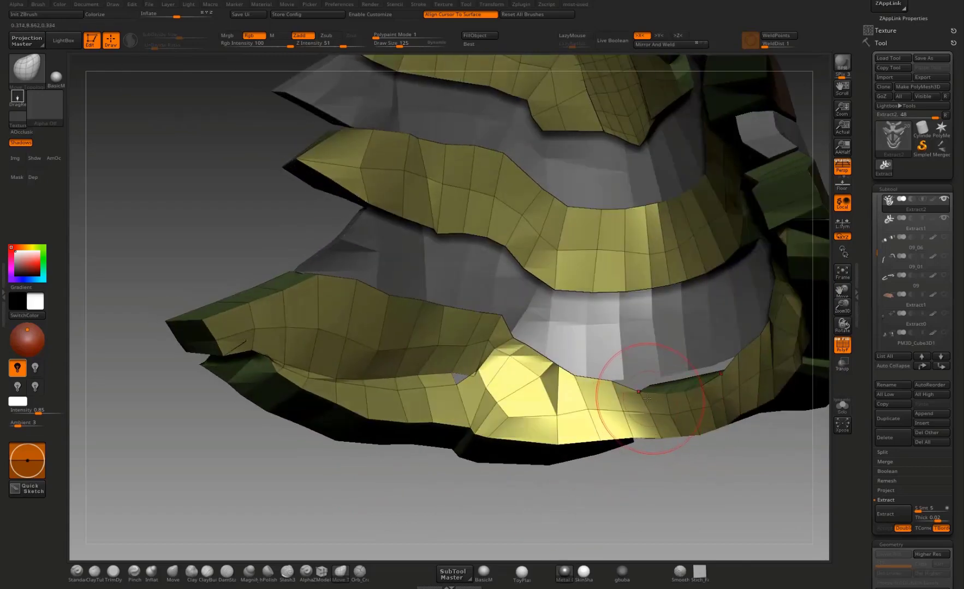
mouse_move(647, 398)
left_mouse_down()
mouse_move(649, 377)
mouse_move(690, 373)
left_mouse_up()
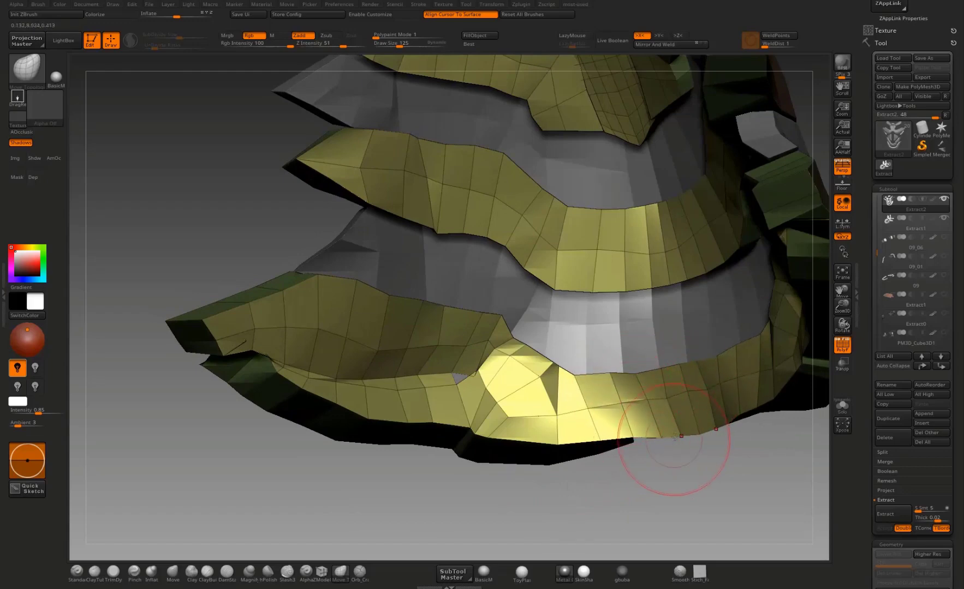
Step: Adjust the back edges of the central abdomen plate to close its gaps with the round chest piece and lower centre plate
mouse_move(627, 453)
left_mouse_down()
mouse_move(617, 485)
mouse_move(571, 488)
mouse_move(514, 460)
mouse_move(548, 491)
mouse_move(541, 402)
mouse_move(471, 376)
left_mouse_up()
mouse_move(555, 460)
left_mouse_down()
mouse_move(497, 511)
mouse_move(452, 523)
mouse_move(371, 488)
mouse_move(286, 371)
mouse_move(254, 362)
mouse_move(258, 317)
mouse_move(297, 263)
mouse_move(299, 286)
mouse_move(306, 276)
mouse_move(266, 426)
mouse_move(281, 445)
left_mouse_up()
mouse_move(306, 382)
left_mouse_down()
mouse_move(287, 376)
mouse_move(327, 410)
mouse_move(282, 418)
left_mouse_up()
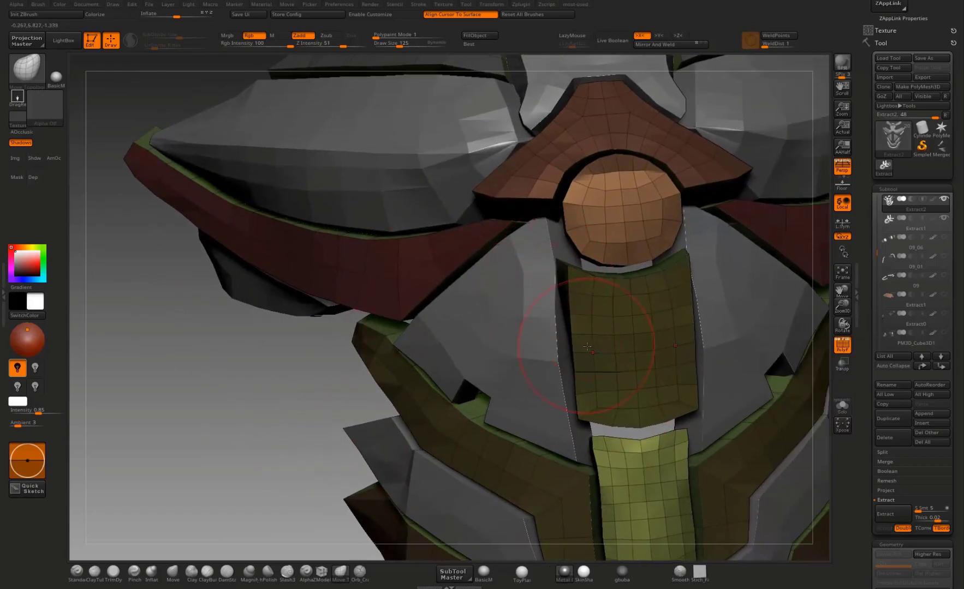
left_click_drag(337, 408, 575, 405)
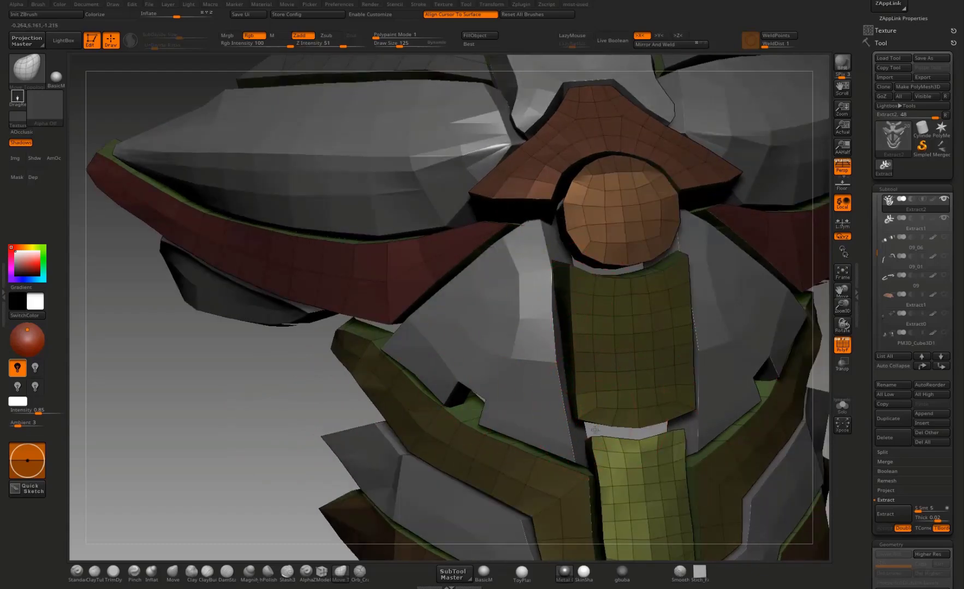
left_click_drag(219, 492, 208, 489)
mouse_move(547, 422)
left_mouse_down()
mouse_move(551, 435)
mouse_move(586, 448)
mouse_move(589, 431)
mouse_move(596, 449)
mouse_move(639, 422)
left_mouse_up()
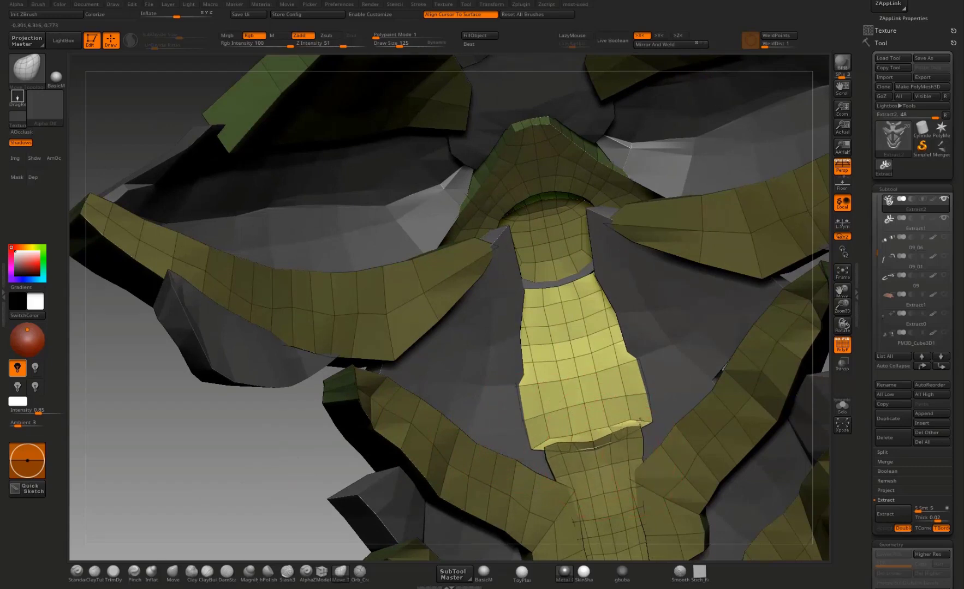
left_click_drag(520, 293, 583, 266)
Step: Extend the back of the round chest piece up beneath the arched plate and pull out the arched plate's upper edge
left_click_drag(263, 425, 226, 377)
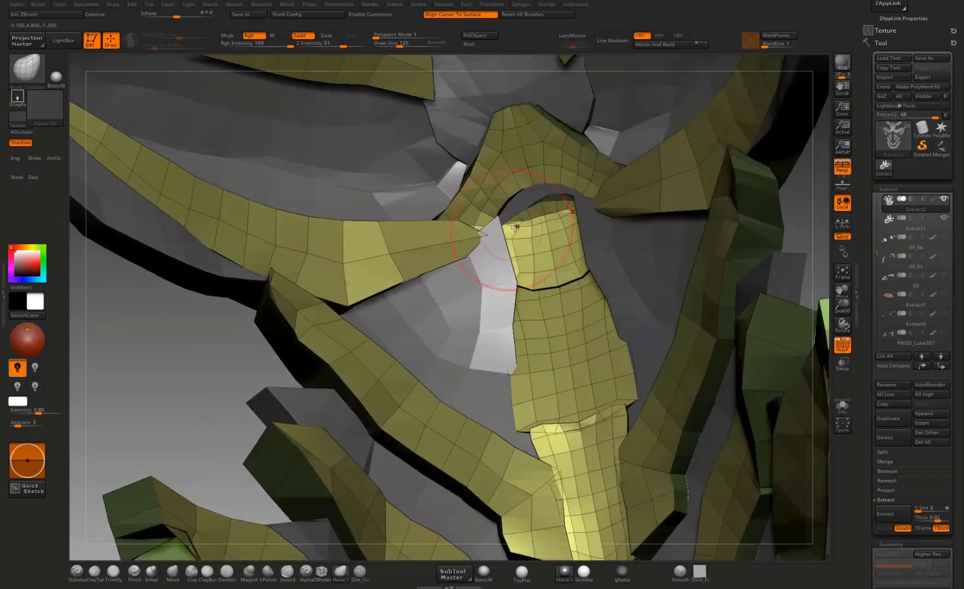
mouse_move(515, 223)
left_mouse_down()
mouse_move(521, 185)
mouse_move(540, 191)
left_mouse_up()
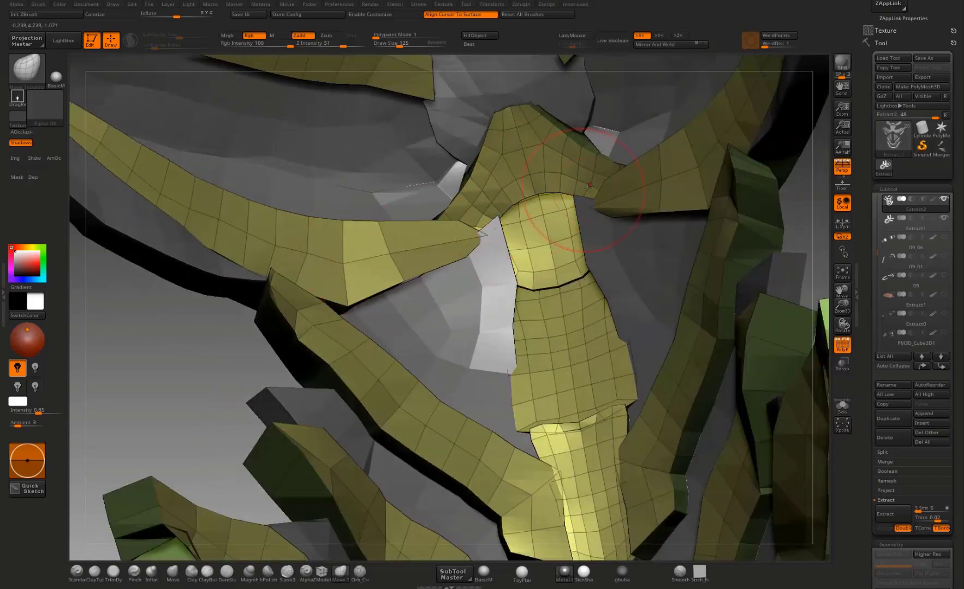
left_click_drag(472, 173, 463, 169)
left_click_drag(521, 111, 520, 98)
left_click_drag(563, 126, 575, 119)
mouse_move(216, 400)
left_mouse_down()
mouse_move(256, 391)
mouse_move(273, 303)
left_mouse_up()
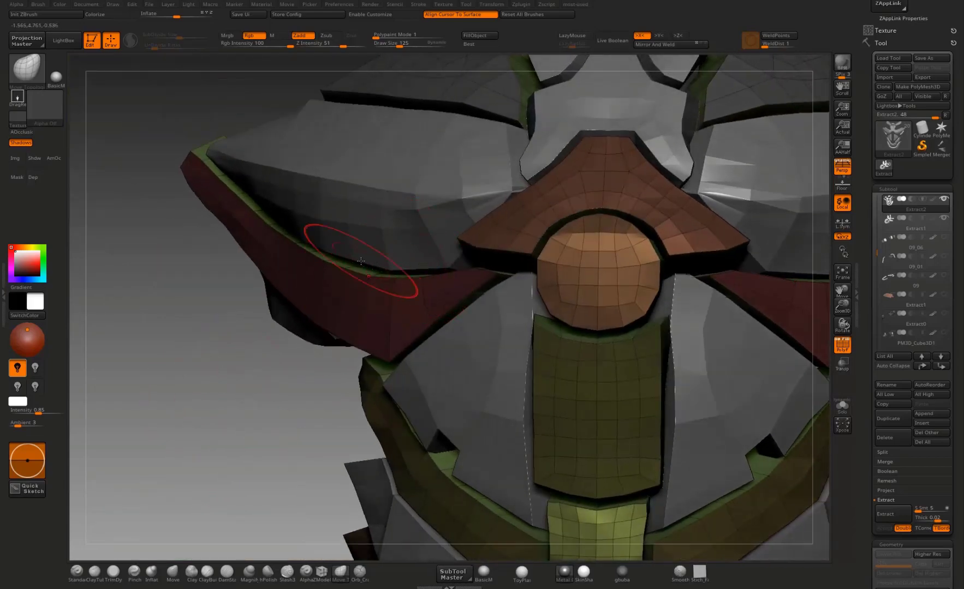
Step: Switch to the Extract1 subtool, check the chest and side plates from several angles, and turn off the polyframe display
key("f")
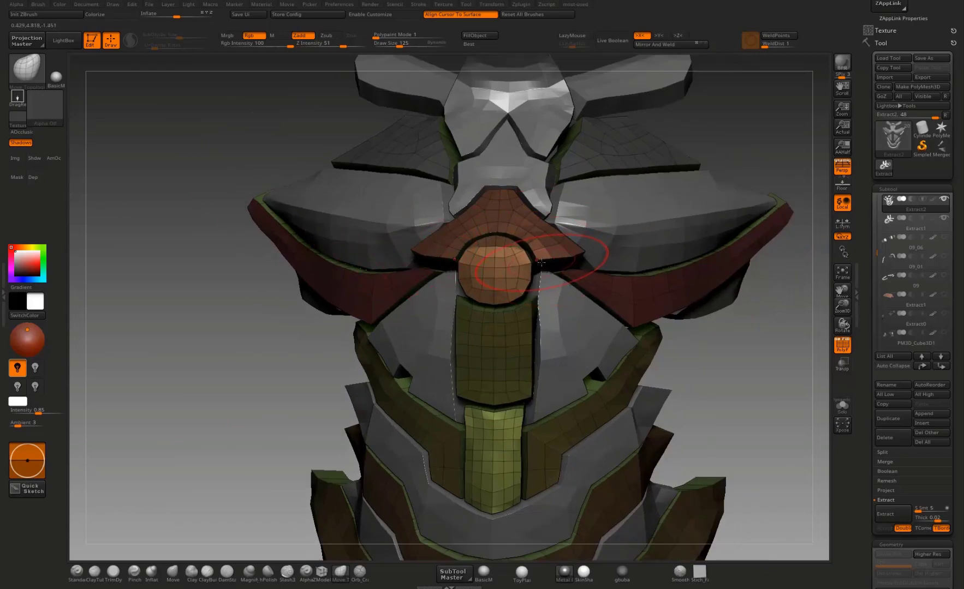
right_click_drag(553, 274, 708, 325)
key("f")
left_click(714, 328, "alt")
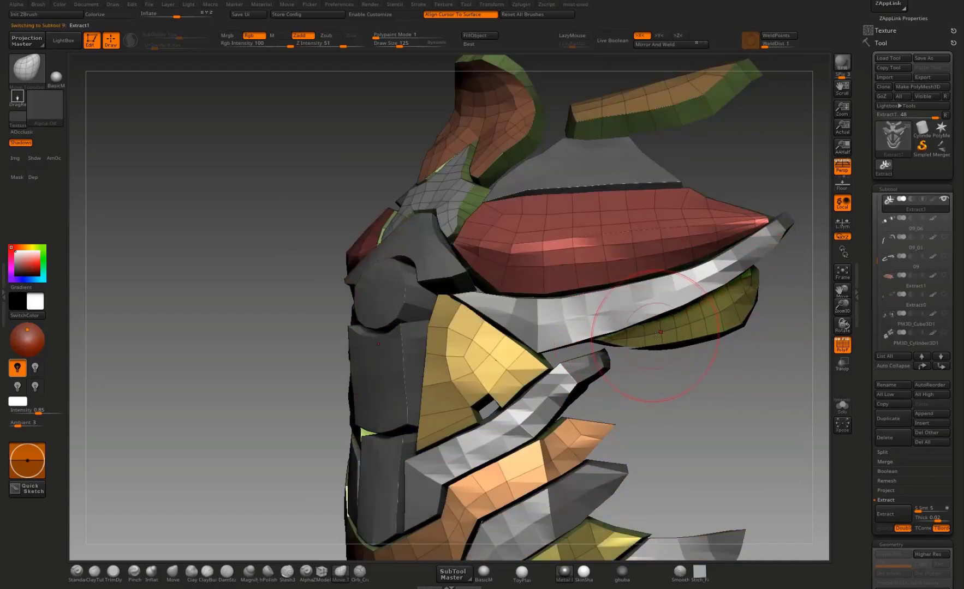
left_click_drag(714, 369, 642, 360)
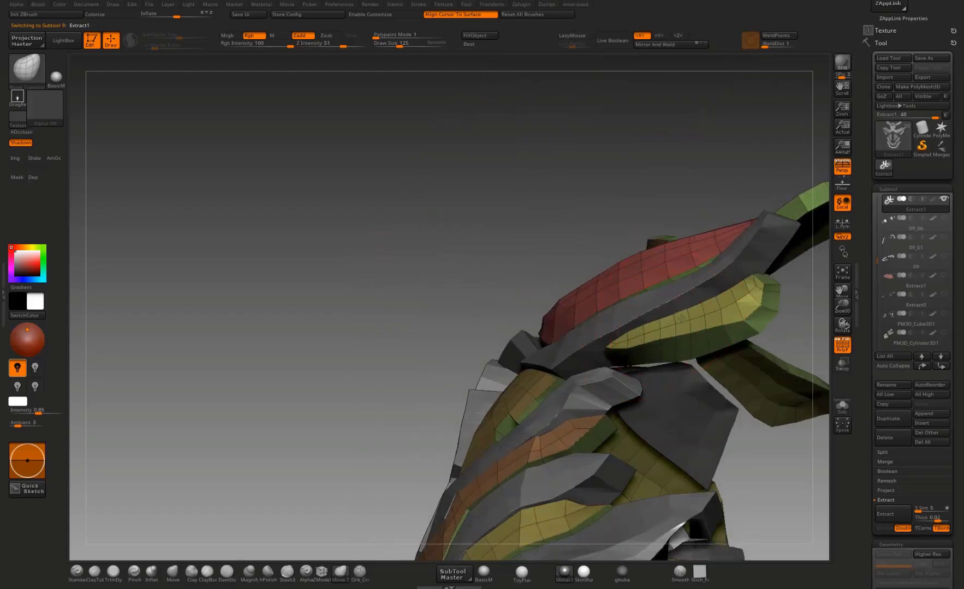
mouse_move(806, 294)
left_mouse_down()
mouse_move(717, 338)
mouse_move(665, 326)
left_mouse_up()
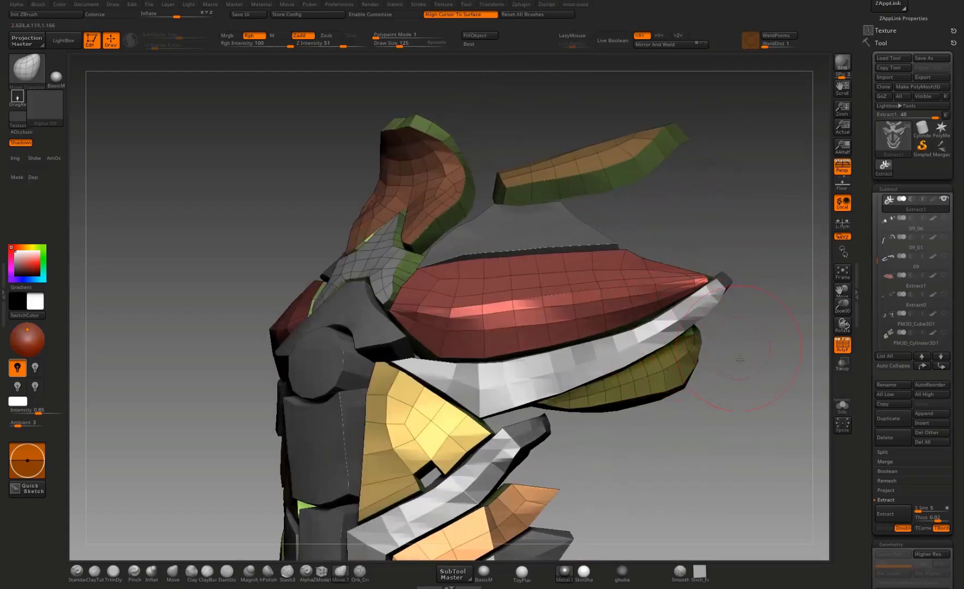
left_click_drag(742, 350, 755, 436)
key("shift+f")
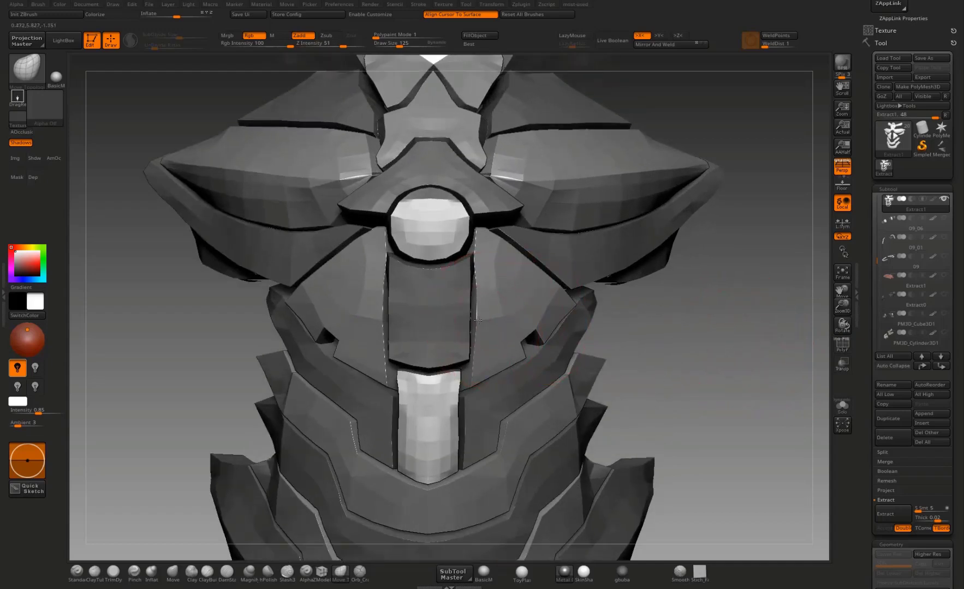
Step: Make the Extract2 subtool active after checking the abdomen and waist plates from the front and side
left_click_drag(676, 345, 622, 338, "alt")
left_click_drag(701, 345, 564, 298, "alt")
left_click_drag(677, 306, 382, 478)
mouse_move(325, 505)
left_mouse_down()
mouse_move(369, 475)
mouse_move(429, 458)
mouse_move(417, 461)
left_mouse_up()
key("shift")
left_click(425, 460, "alt")
left_click_drag(349, 497, 431, 475)
left_click_drag(292, 553, 322, 467)
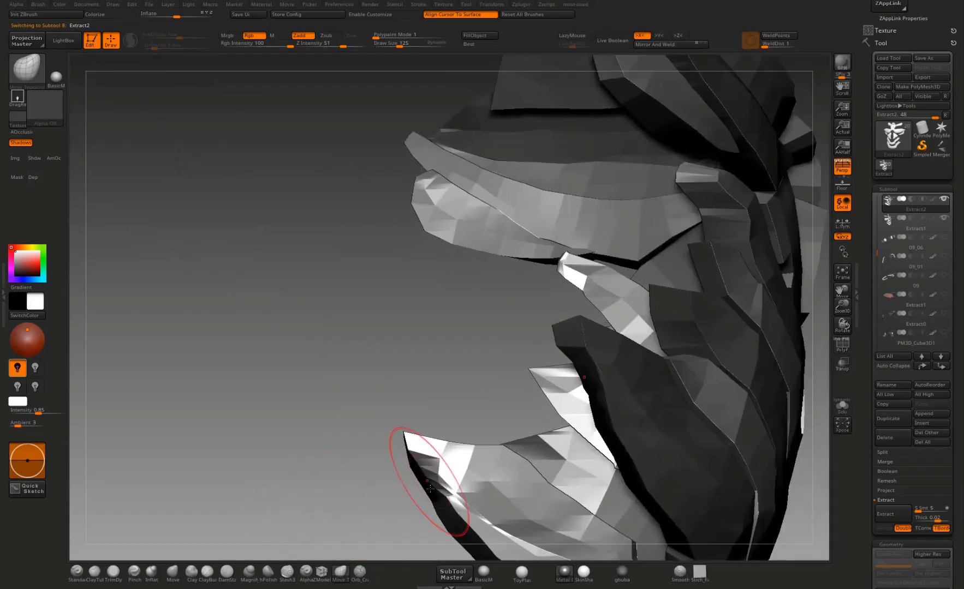
Step: Adjust the pointed side end of the lowest waist plate and undo the last change to it
left_click_drag(464, 488, 448, 528)
mouse_move(425, 528)
left_mouse_down("alt")
mouse_move(426, 419)
mouse_move(457, 410)
mouse_move(486, 436)
left_mouse_up("alt")
left_click_drag(548, 467, 552, 491)
left_click_drag(464, 411, 455, 414)
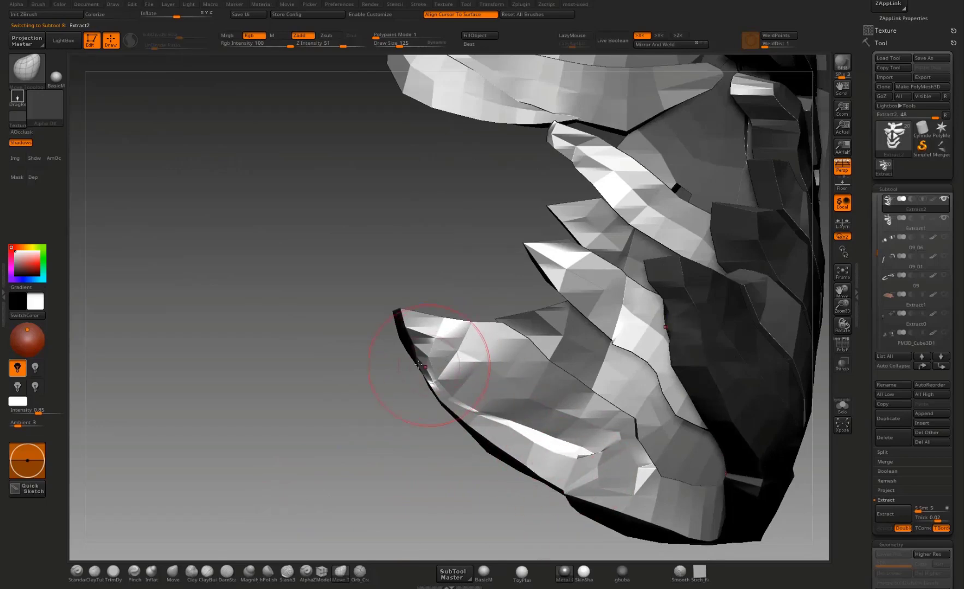
left_click_drag(426, 366, 417, 368)
mouse_move(403, 328)
left_mouse_down()
mouse_move(391, 323)
mouse_move(441, 353)
left_mouse_up()
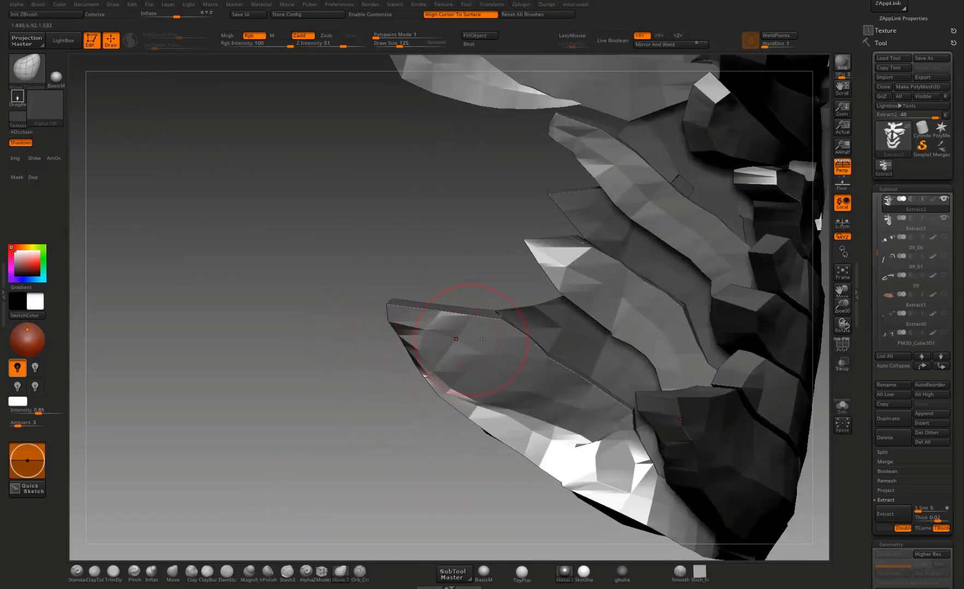
mouse_move(370, 312)
left_mouse_down()
mouse_move(458, 348)
mouse_move(504, 355)
left_mouse_up()
key("ctrl+z")
left_click_drag(501, 394, 491, 423, "alt")
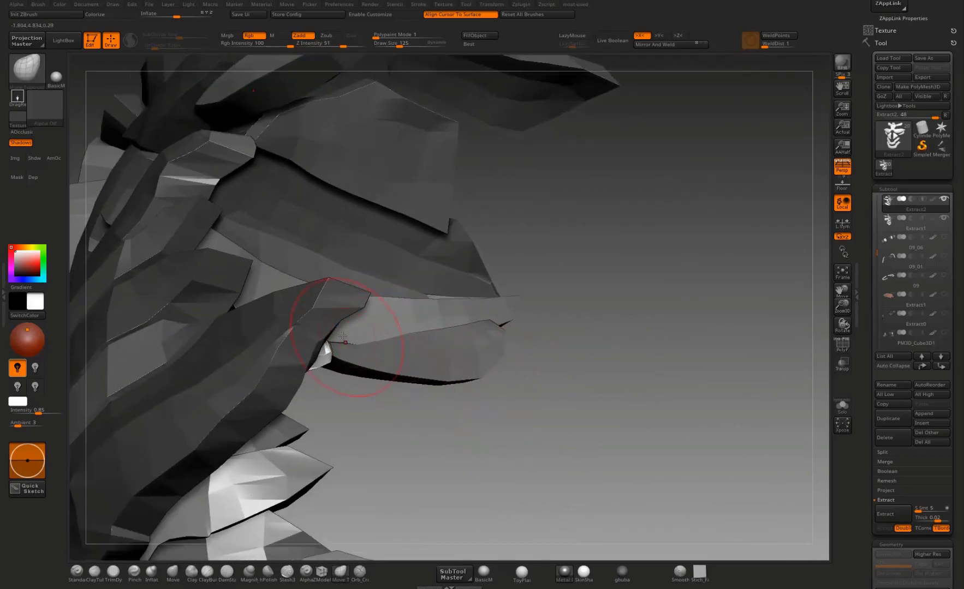
Step: Refine the lower outer edge of the lowest waist plate, from its pointed end towards the front corner
mouse_move(269, 419)
left_mouse_down()
mouse_move(418, 378)
mouse_move(377, 391)
left_mouse_up()
left_click_drag(307, 426, 318, 438)
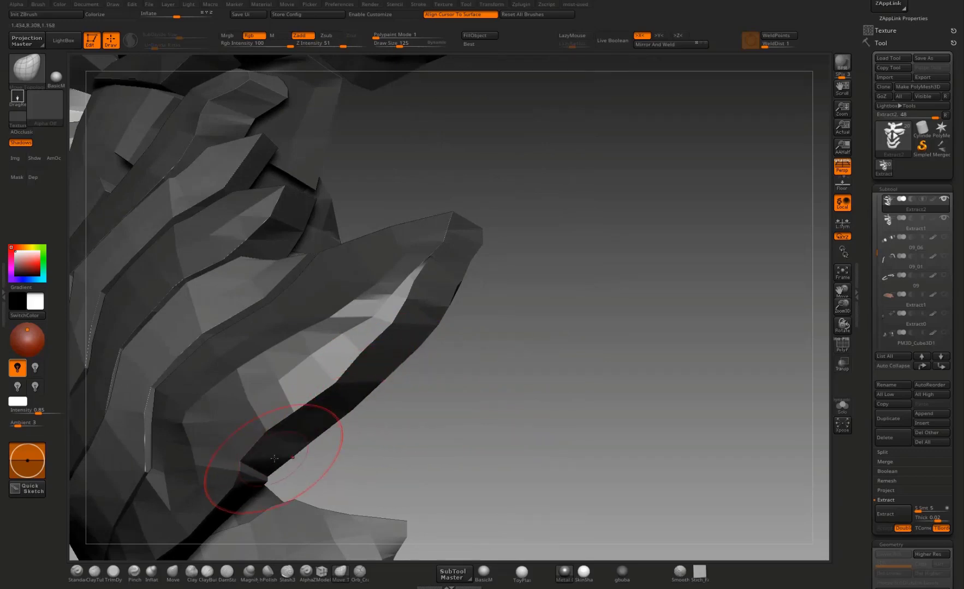
left_click_drag(407, 438, 468, 397, "alt")
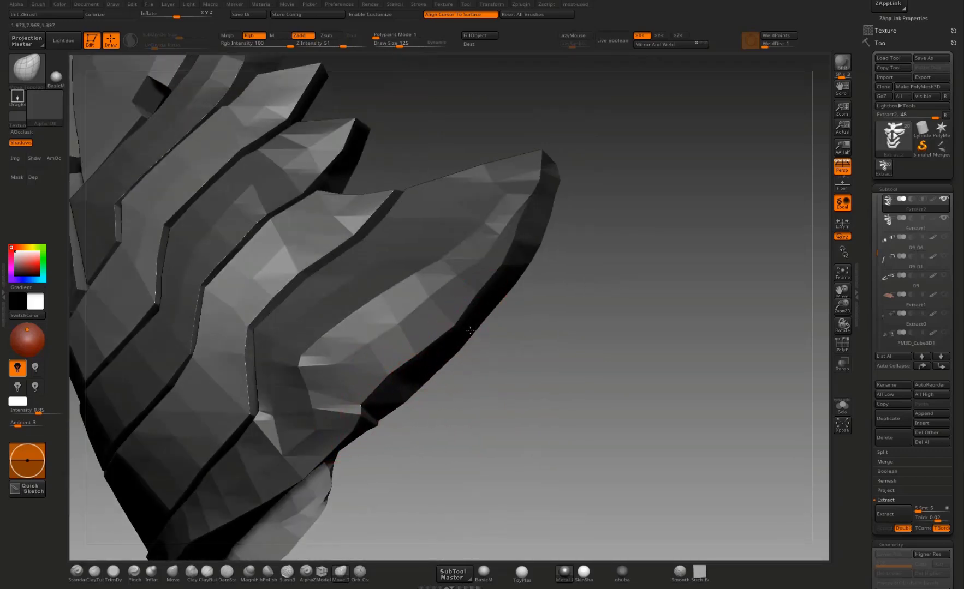
mouse_move(485, 309)
left_mouse_down()
mouse_move(495, 299)
mouse_move(506, 357)
mouse_move(425, 424)
mouse_move(421, 357)
mouse_move(482, 370)
mouse_move(425, 360)
left_mouse_up()
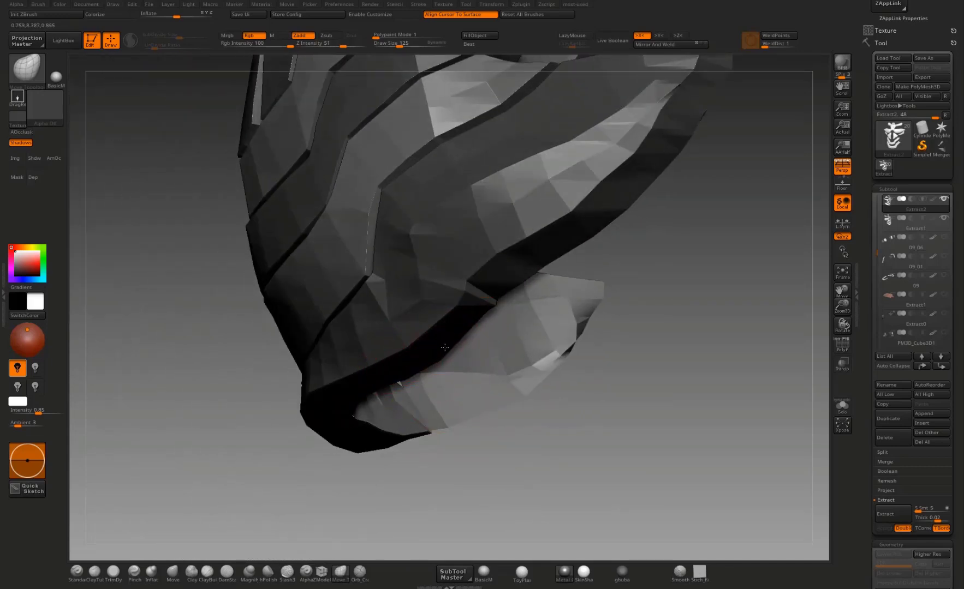
left_click_drag(458, 464, 451, 344)
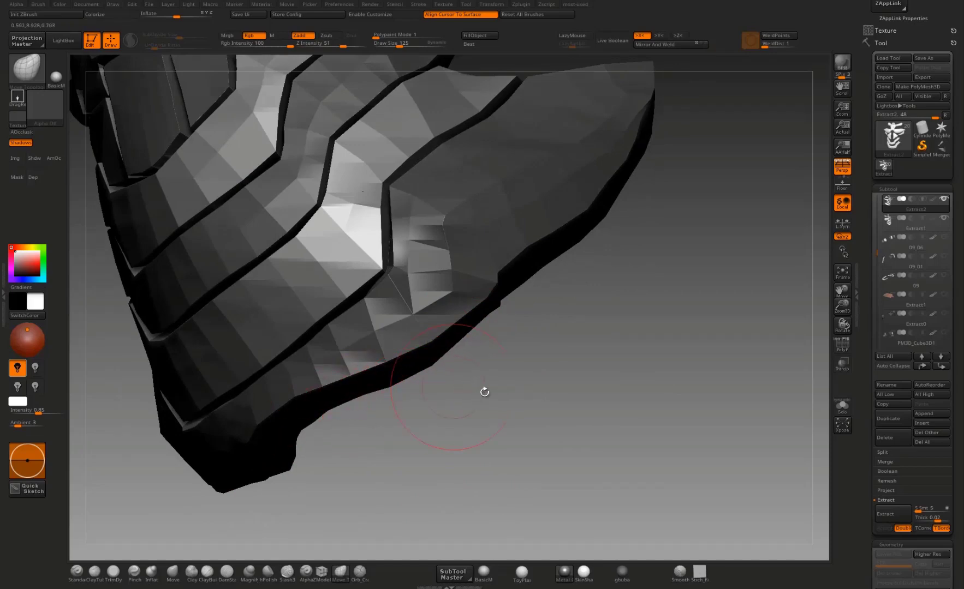
Step: Refine the front band of the lowest waist plate around its corner, along the border with the plate above
mouse_move(484, 391)
left_mouse_down()
mouse_move(527, 370)
mouse_move(535, 382)
mouse_move(498, 387)
mouse_move(491, 424)
mouse_move(530, 361)
mouse_move(304, 419)
left_mouse_up()
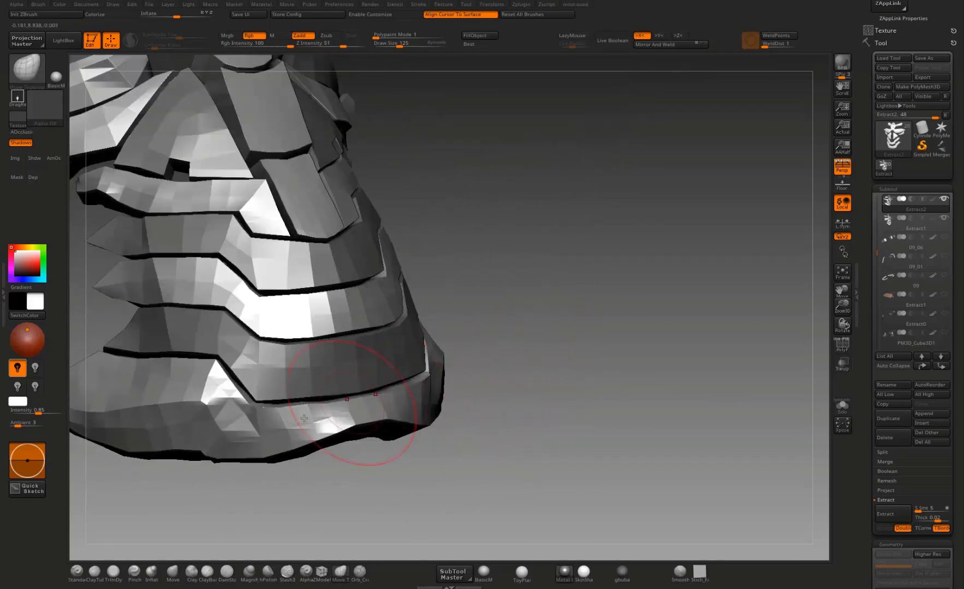
left_click_drag(269, 461, 325, 391)
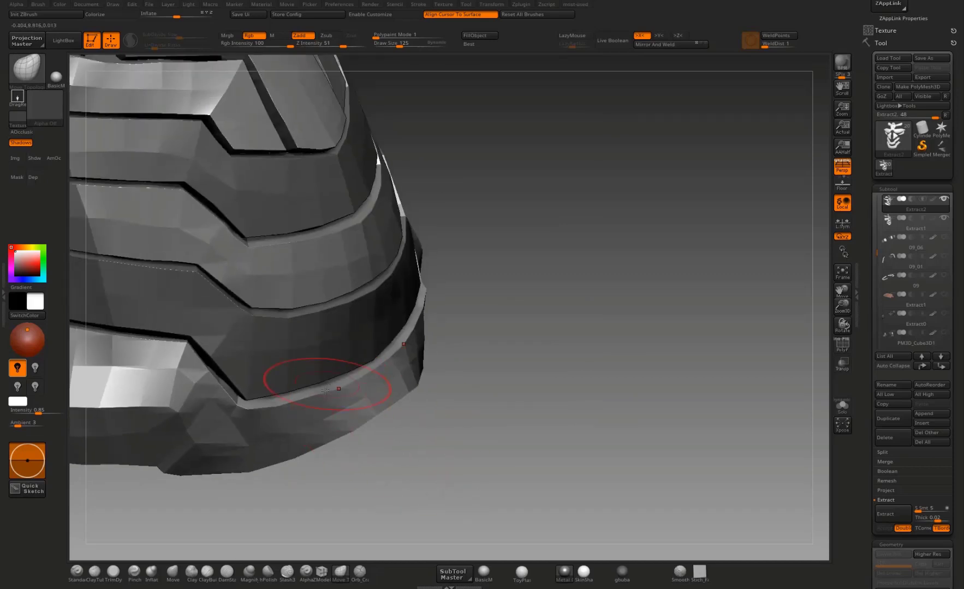
left_click_drag(440, 427, 253, 422)
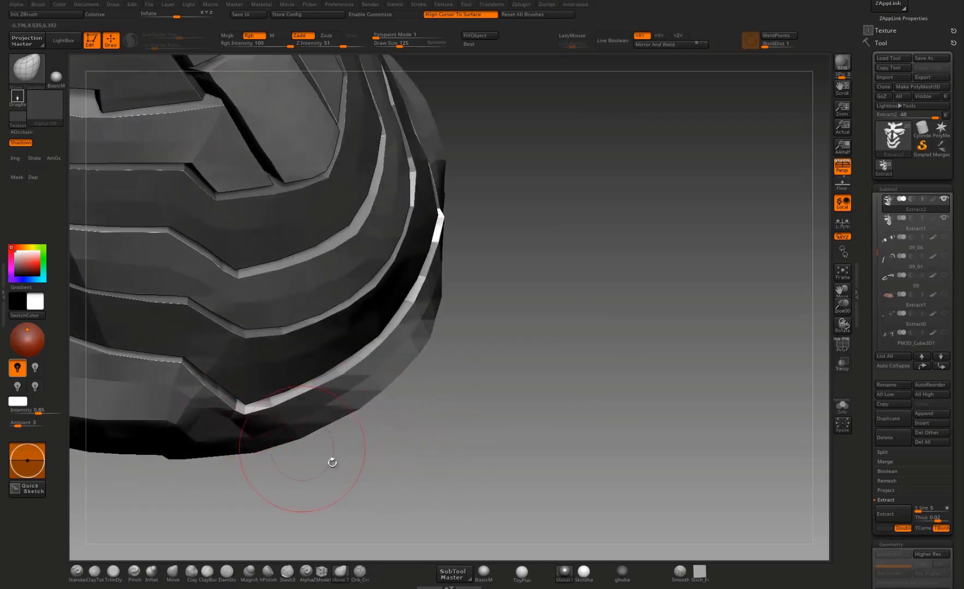
left_click_drag(331, 461, 273, 368)
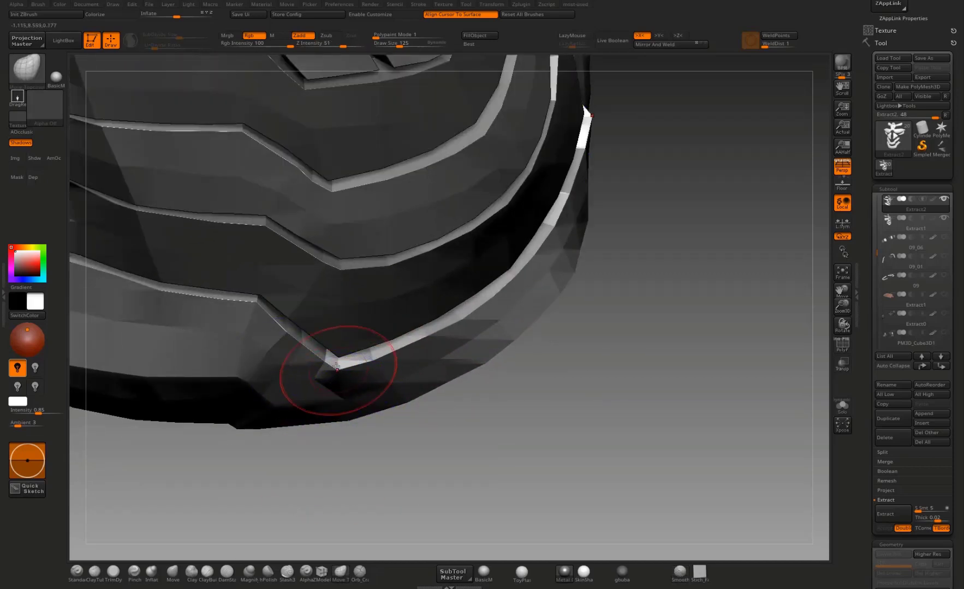
mouse_move(471, 431)
left_mouse_down("alt")
mouse_move(485, 402)
mouse_move(295, 392)
left_mouse_up("alt")
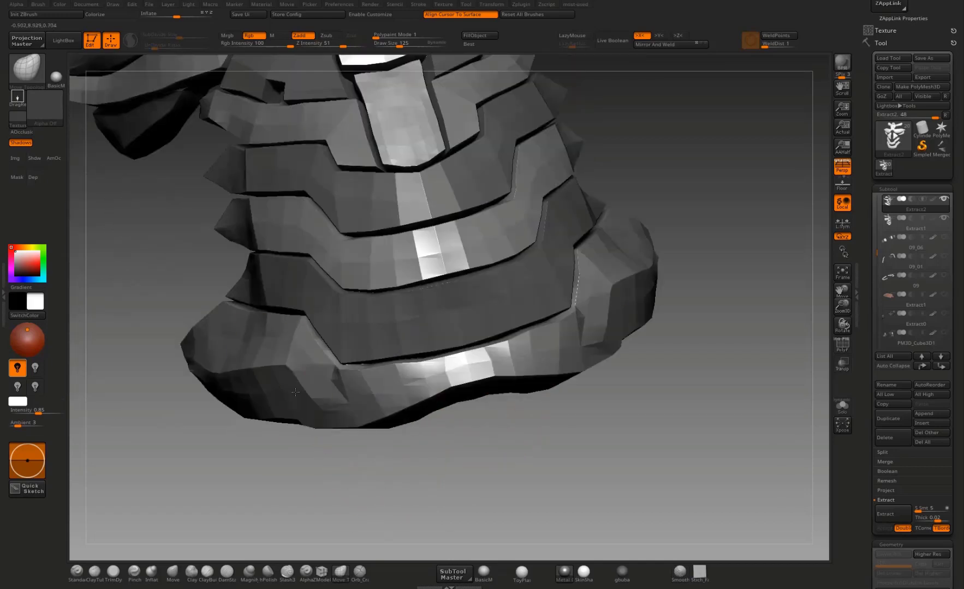
left_click_drag(365, 433, 430, 366)
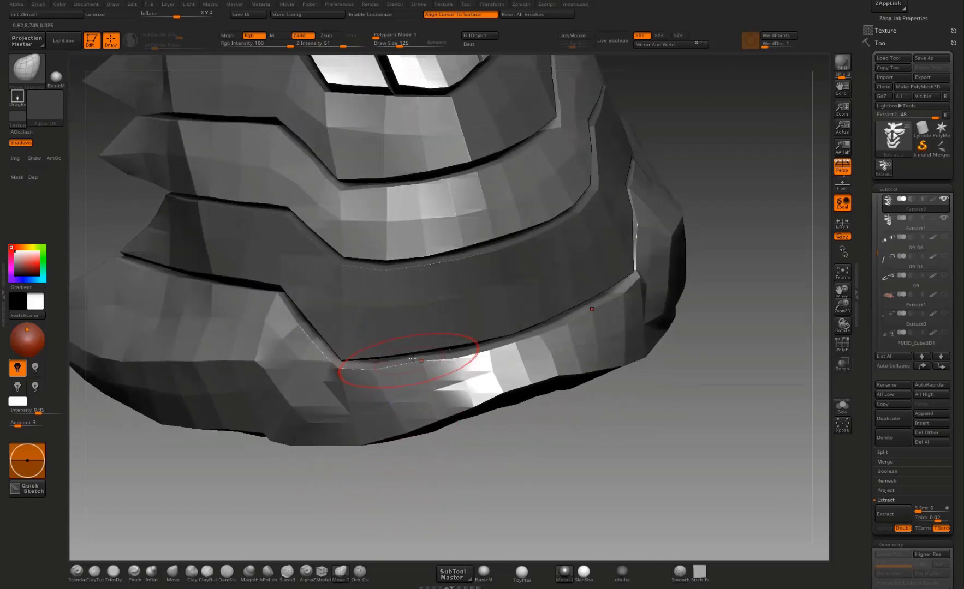
left_click_drag(682, 372, 689, 395, "alt")
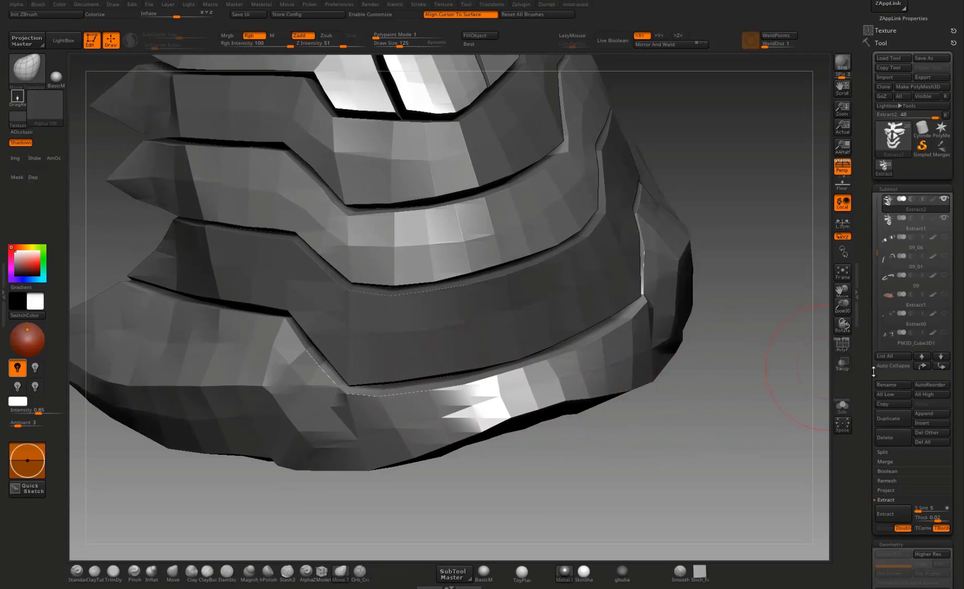
Step: Adjust the crease level of the Extract2 plates and turn on dynamic subdivision to preview their smoothed edges
left_click_drag(868, 373, 869, 66)
left_click(887, 344)
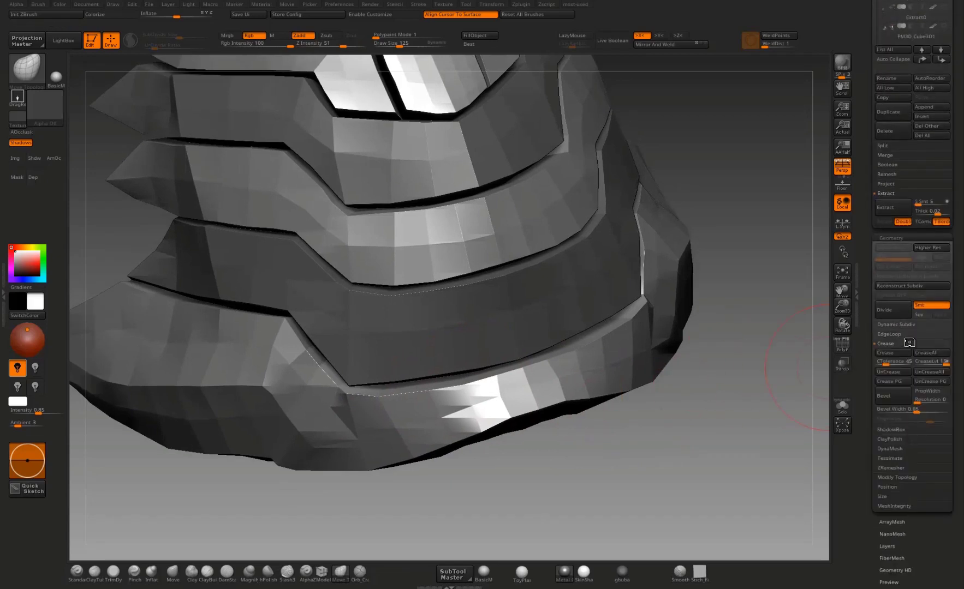
left_click(923, 366)
left_click(906, 325)
key("d")
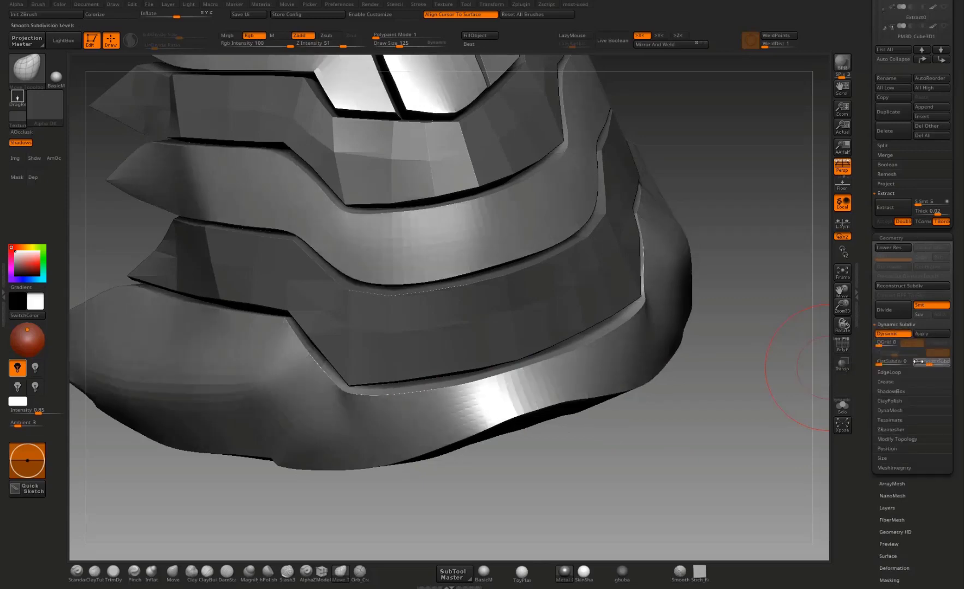
left_click_drag(723, 430, 633, 404)
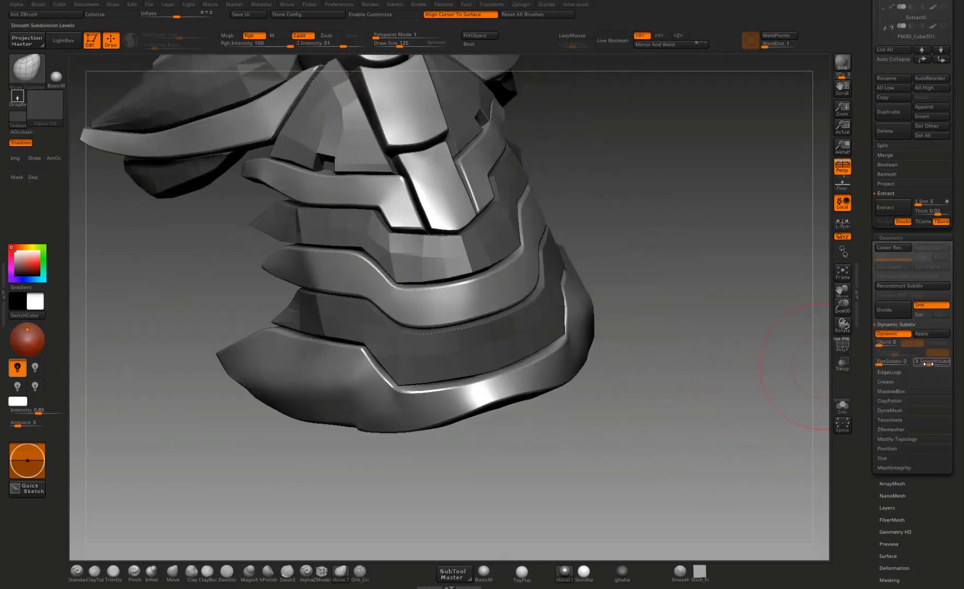
left_click_drag(708, 421, 571, 344)
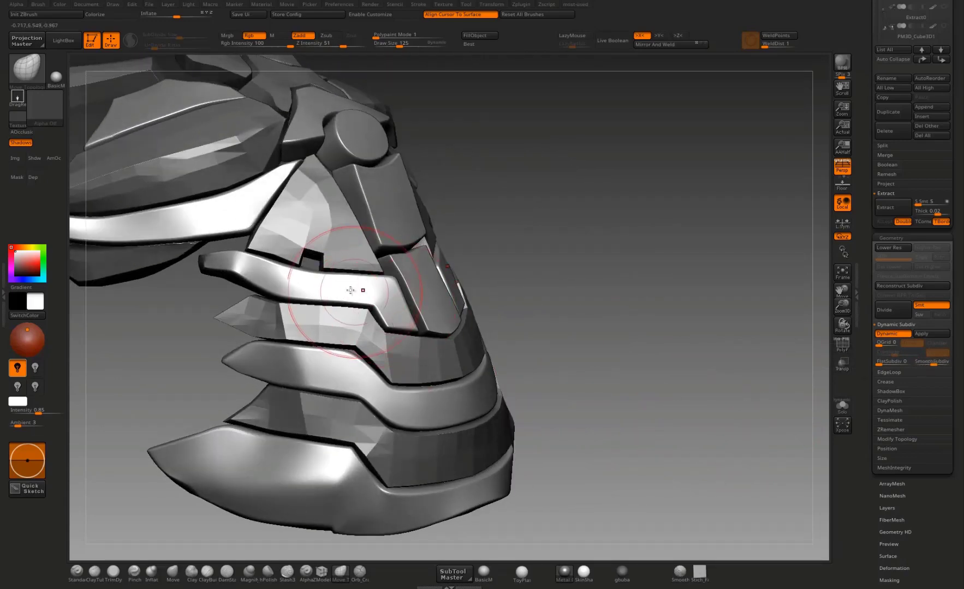
left_click_drag(521, 313, 491, 254)
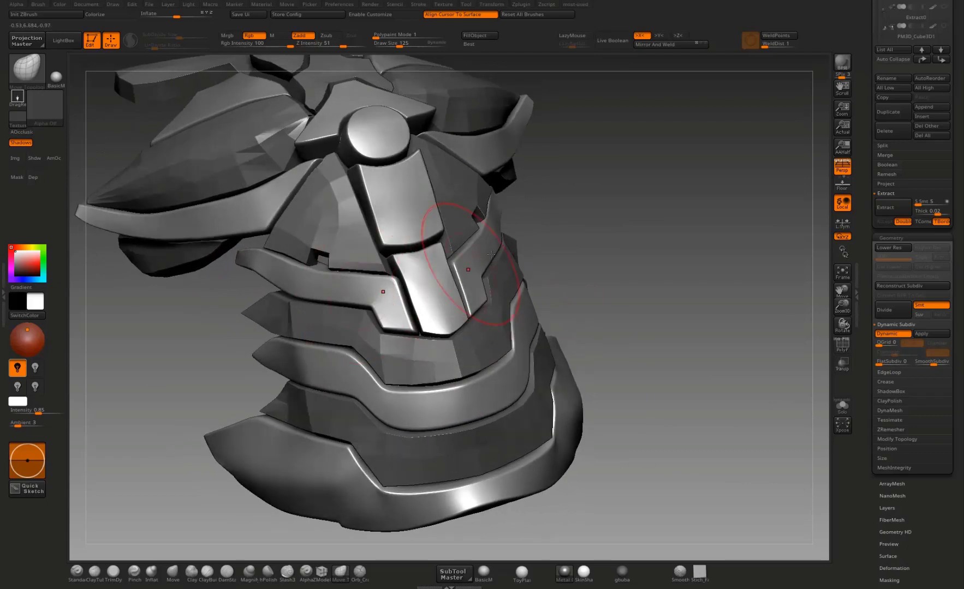
left_click_drag(585, 266, 578, 277)
left_click_drag(603, 240, 606, 283)
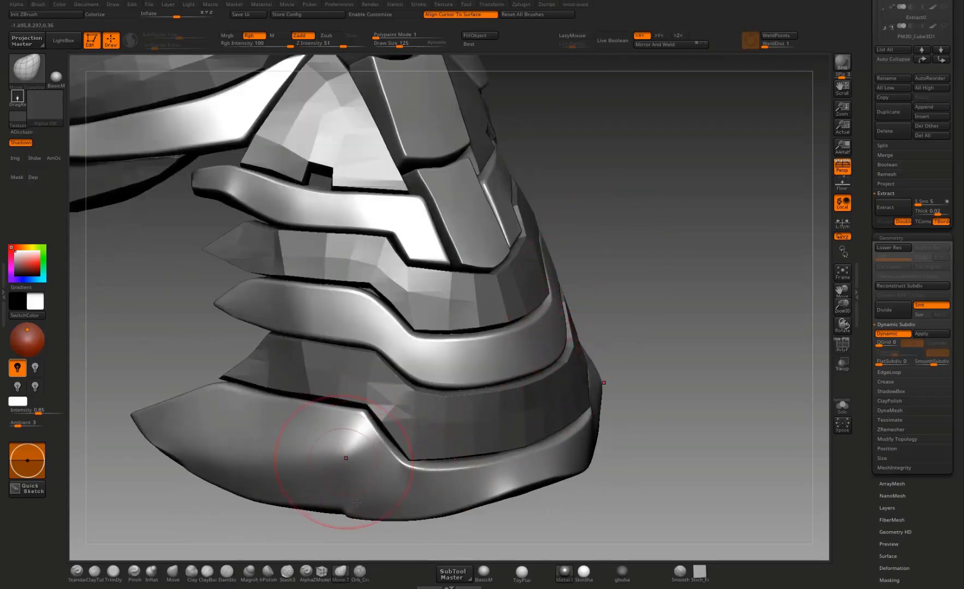
left_click_drag(299, 521, 341, 529)
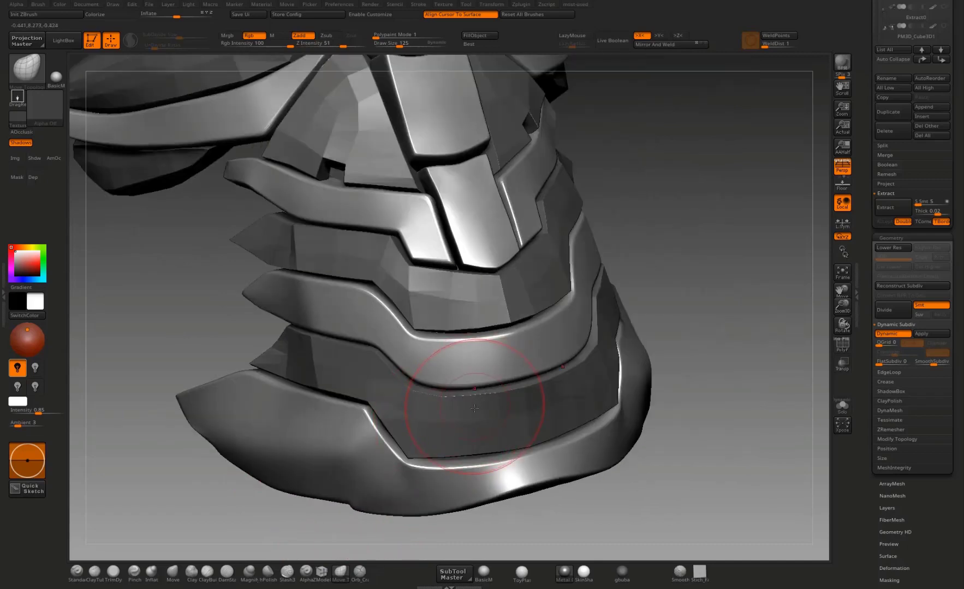
Step: Switch to the Extract1 subtool, adjust its crease level and turn on its dynamic subdivision
key("shift+d")
left_click(883, 382)
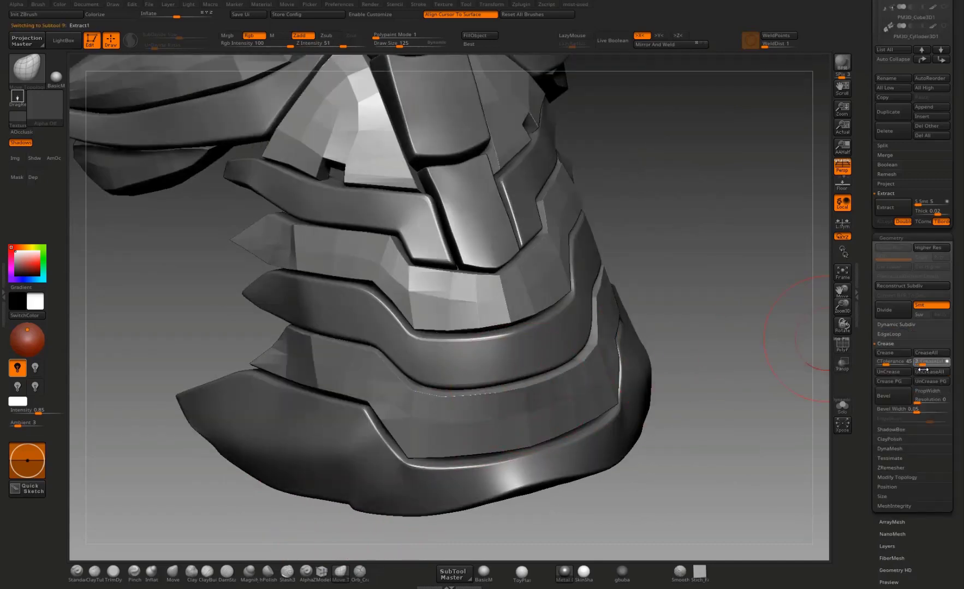
left_click(912, 325)
left_click(902, 334)
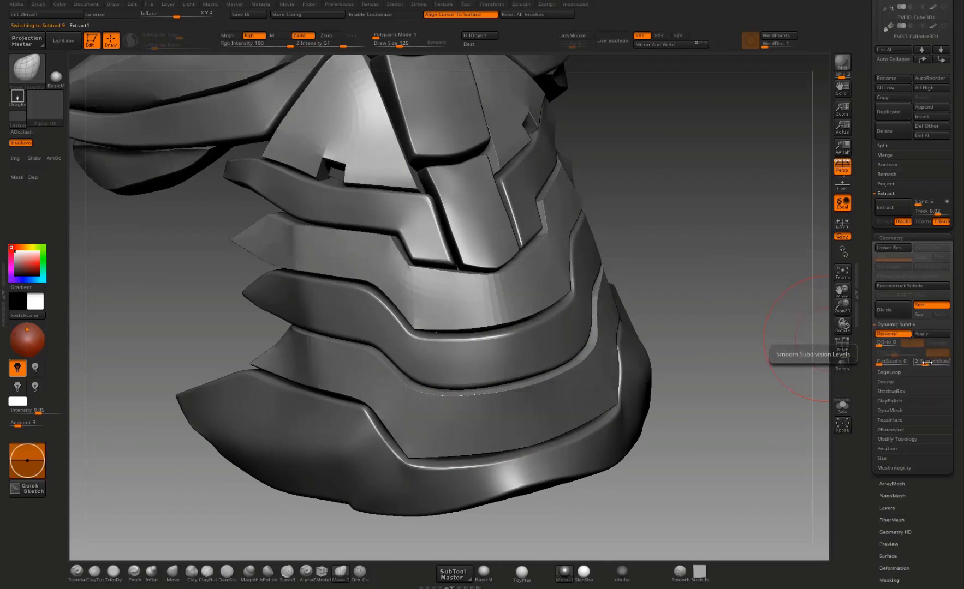
Step: Switch back to the Extract2 subtool at the lower centre abdomen plate and select the Move Topological brush
mouse_move(766, 434)
left_mouse_down()
mouse_move(677, 360)
mouse_move(660, 361)
mouse_move(645, 382)
mouse_move(610, 383)
mouse_move(631, 354)
mouse_move(697, 329)
mouse_move(674, 393)
mouse_move(699, 331)
mouse_move(702, 366)
mouse_move(755, 319)
mouse_move(546, 308)
left_mouse_up()
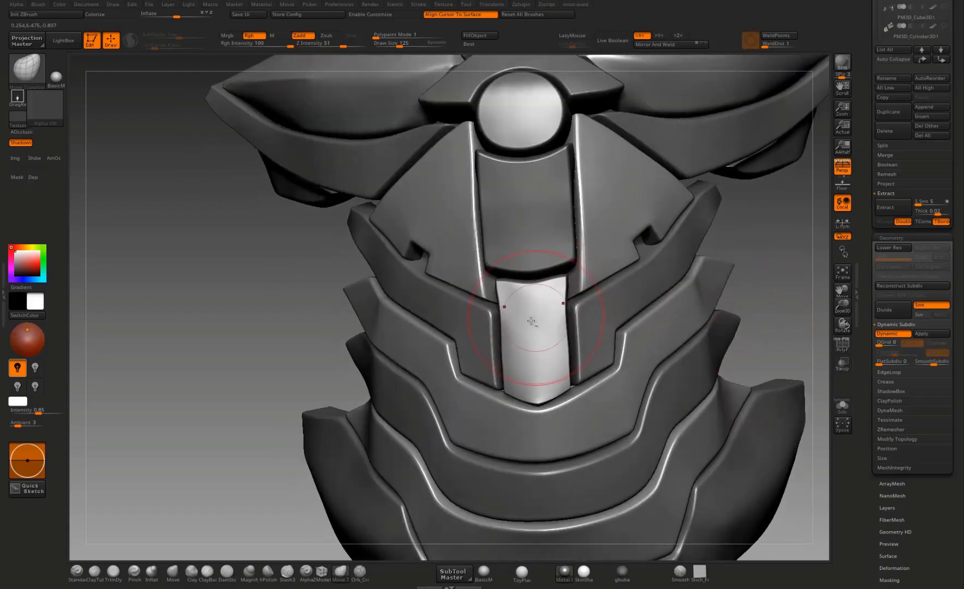
key("b")
key("m")
key("v")
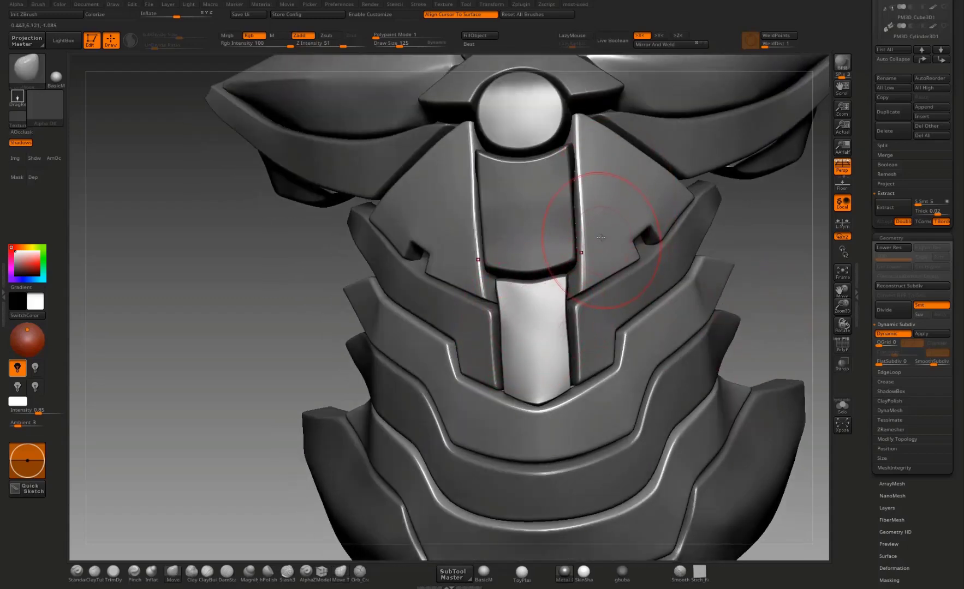
left_click(557, 306, "alt")
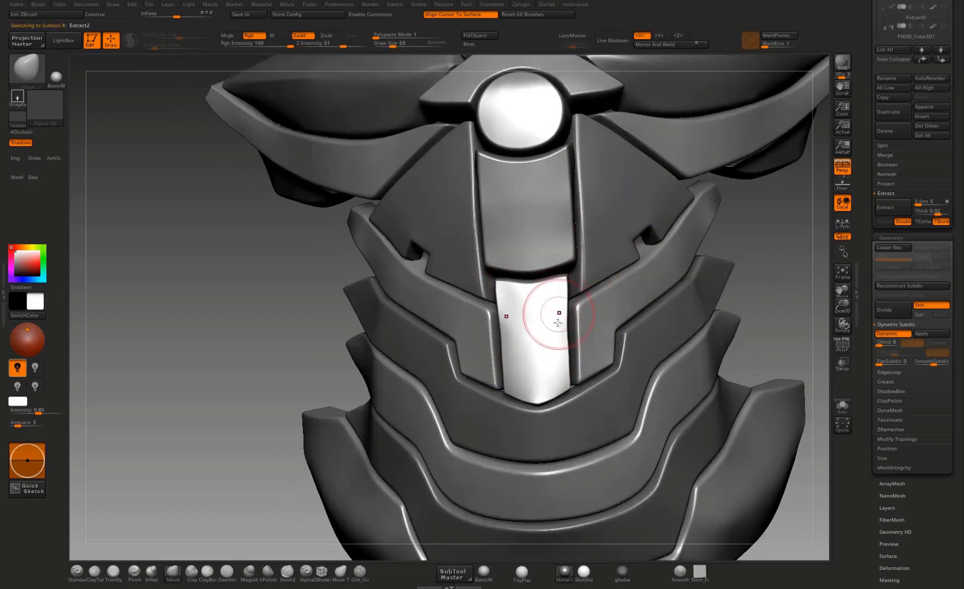
left_click(339, 579)
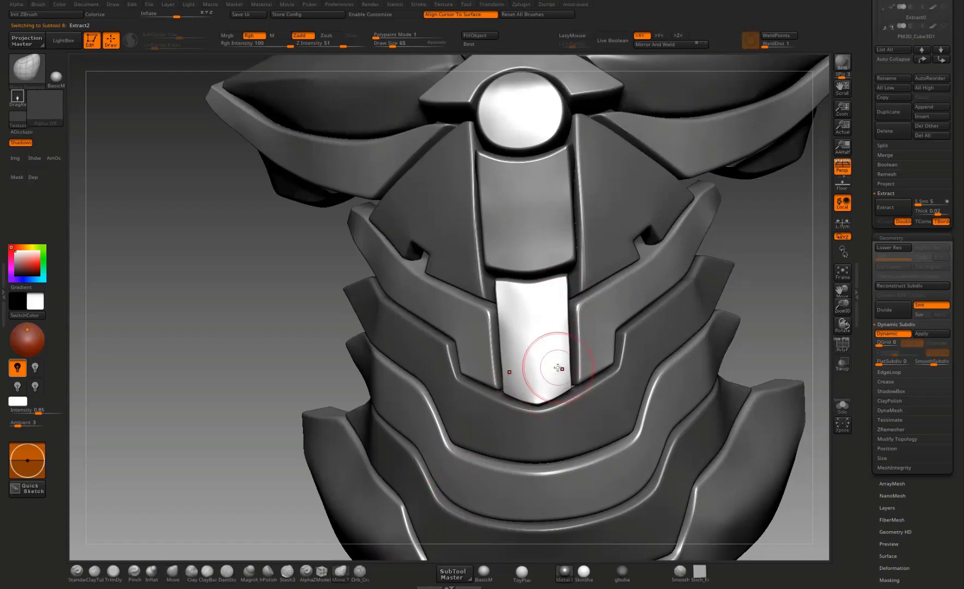
Step: Select the ZModeler brush, activate the Extract1 subtool at the large side chest plate and set the edge action to Crease
mouse_move(739, 366)
left_mouse_down("alt")
mouse_move(708, 497)
mouse_move(649, 459)
left_mouse_up("alt")
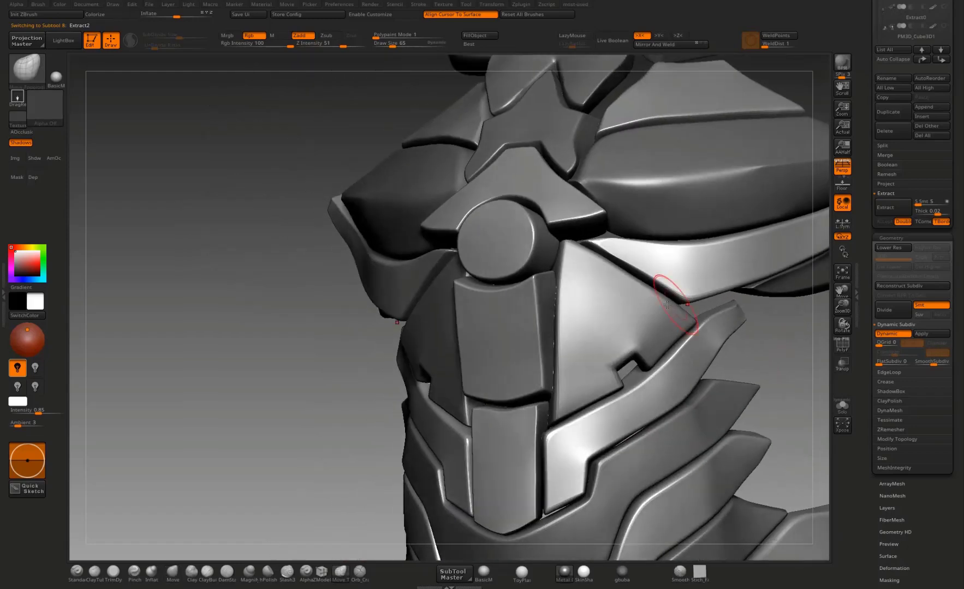
mouse_move(801, 366)
left_mouse_down("alt")
mouse_move(729, 311)
mouse_move(728, 507)
left_mouse_up("alt")
left_click_drag(699, 235, 522, 314)
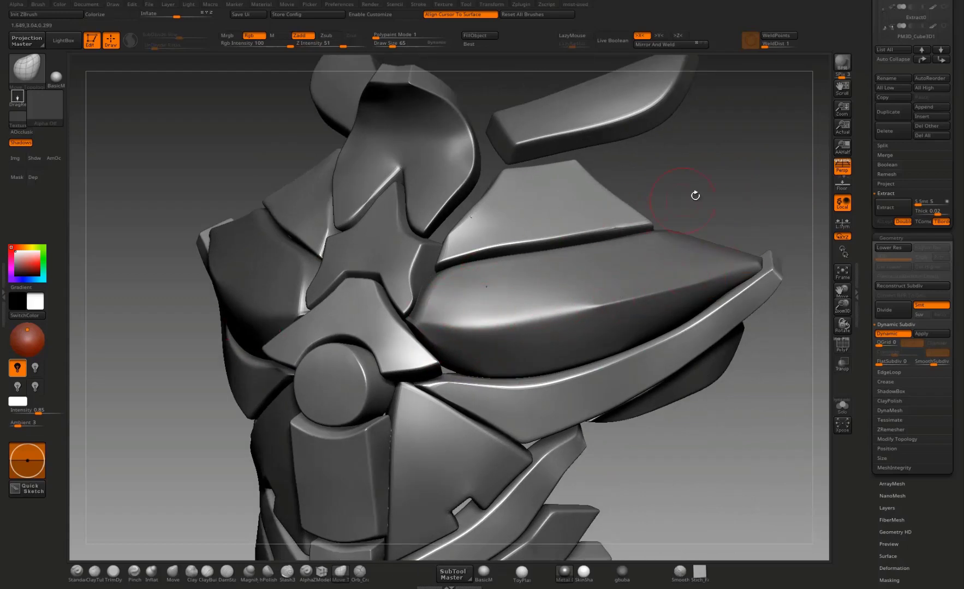
mouse_move(695, 195)
left_mouse_down()
mouse_move(707, 194)
mouse_move(704, 246)
left_mouse_up()
left_click(322, 572)
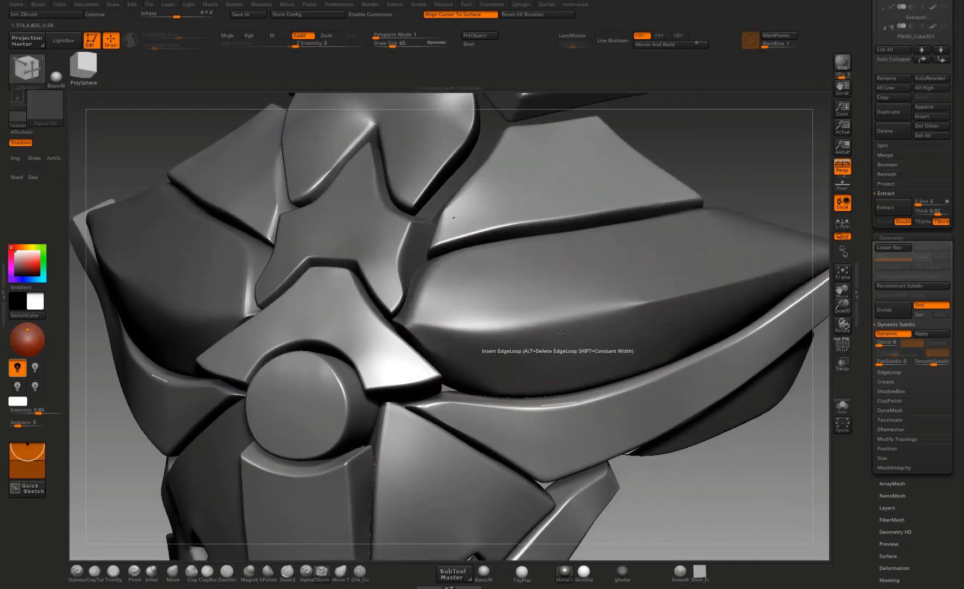
left_click(844, 350)
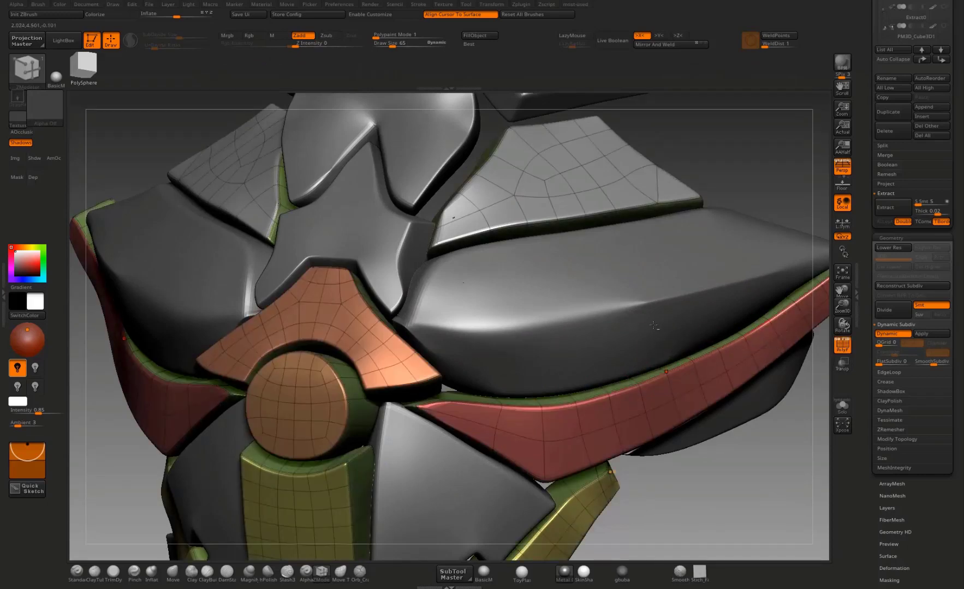
left_click(655, 333, "alt")
key("space")
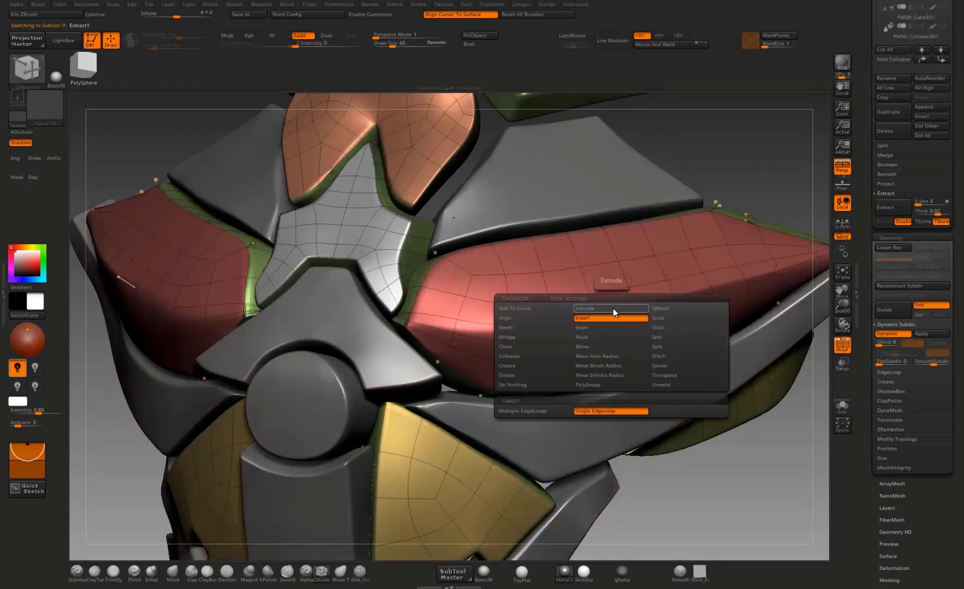
left_click(513, 365)
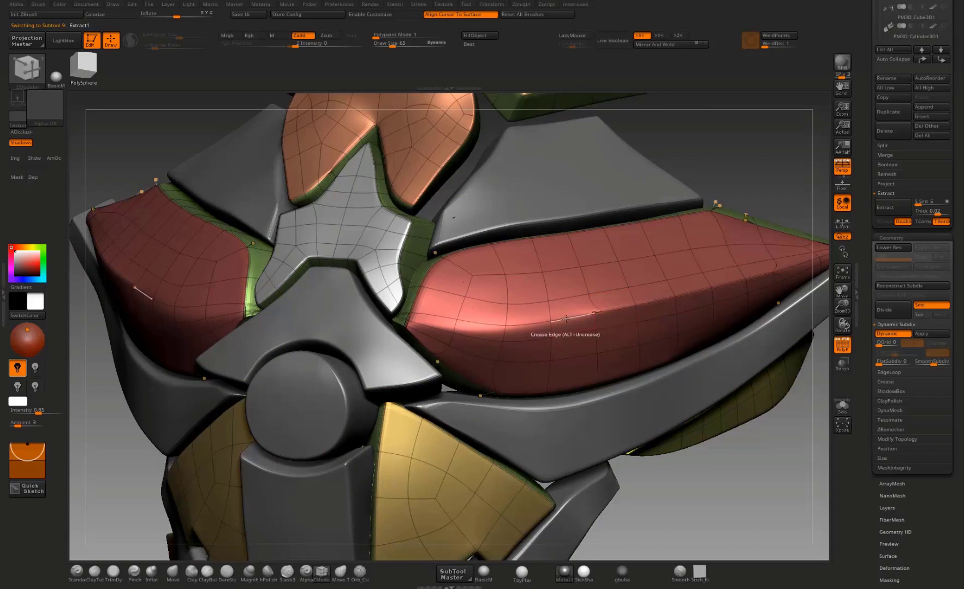
Step: Try a crease edit on the ridge at the inner corner of the large chest plate and undo it
left_click(837, 348)
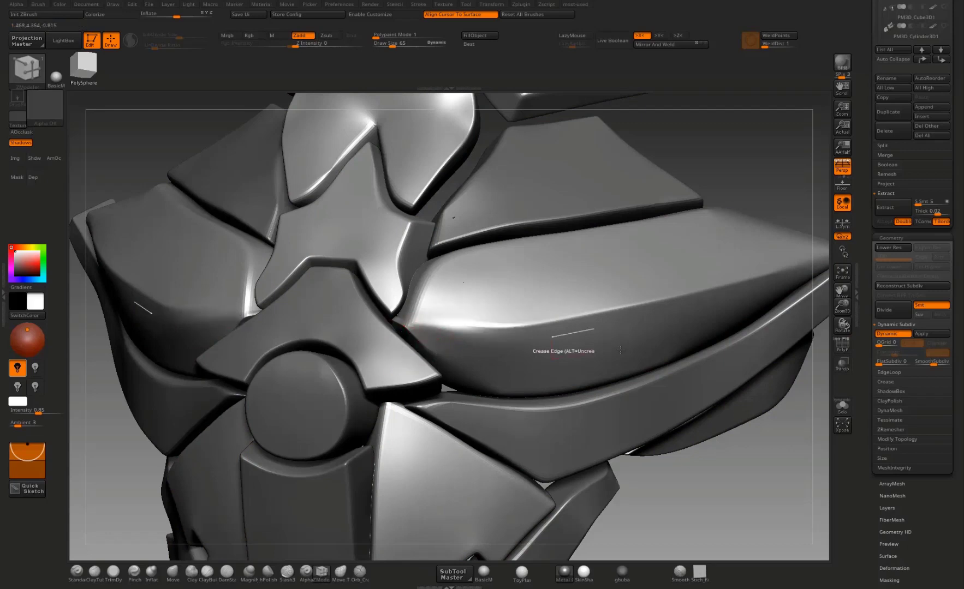
left_click_drag(745, 513, 655, 485)
left_click_drag(774, 444, 828, 356)
left_click(841, 347)
left_click_drag(729, 461, 715, 521, "alt")
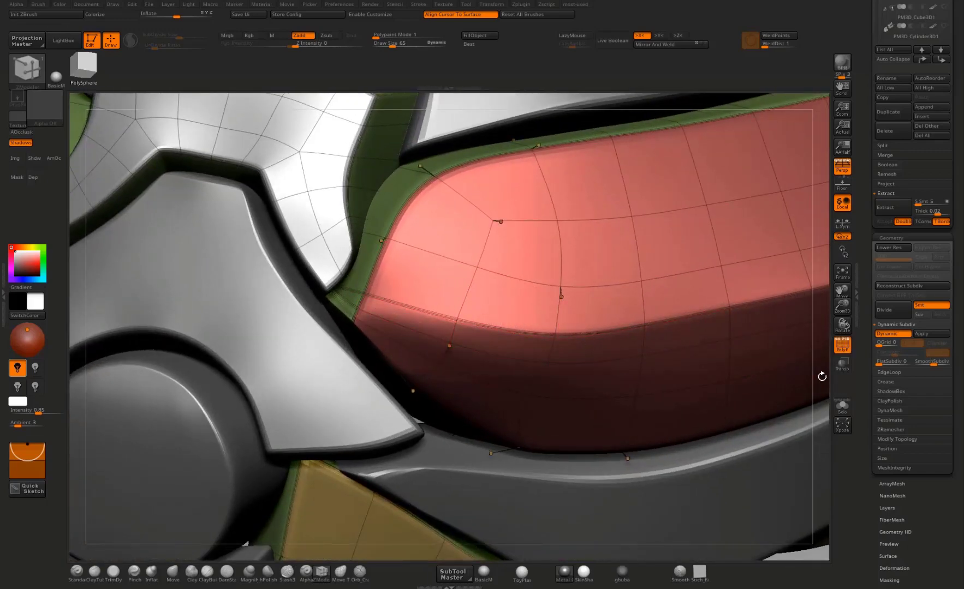
left_click_drag(822, 376, 600, 322)
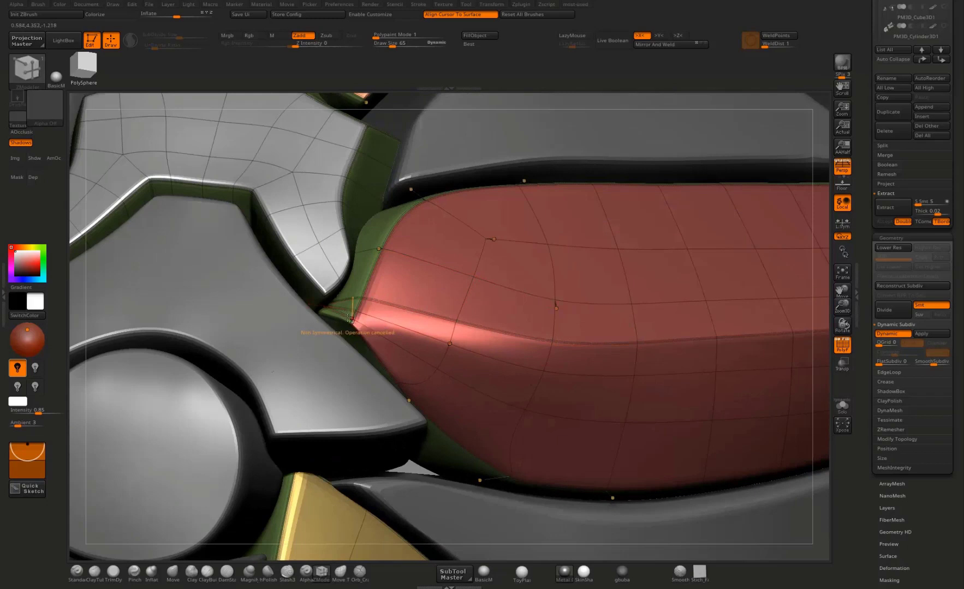
key("ctrl+z")
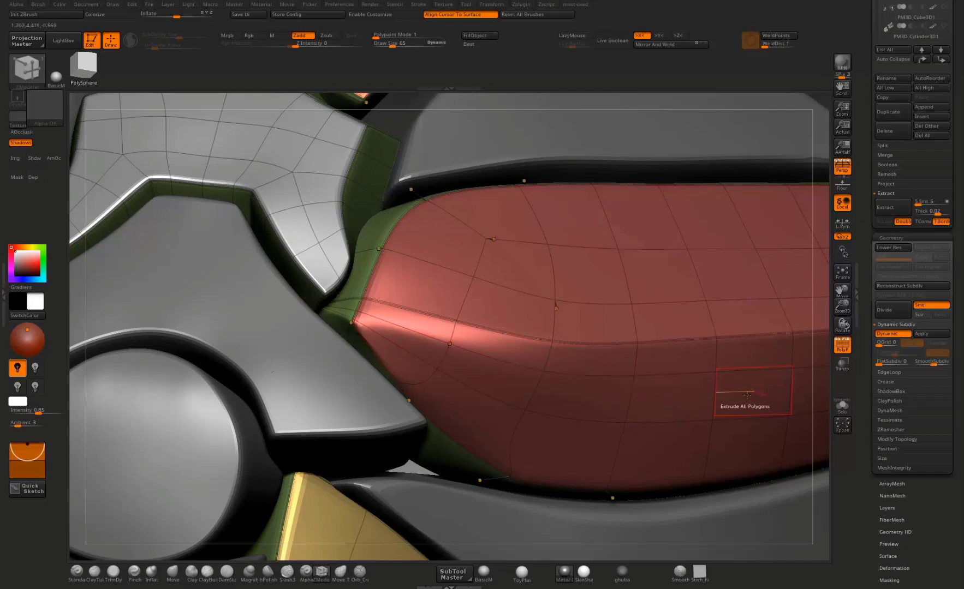
Step: Inspect the smoothed chest and waist plates from several angles with the wireframe hidden
left_click_drag(799, 345, 808, 314, "alt")
left_click(839, 348)
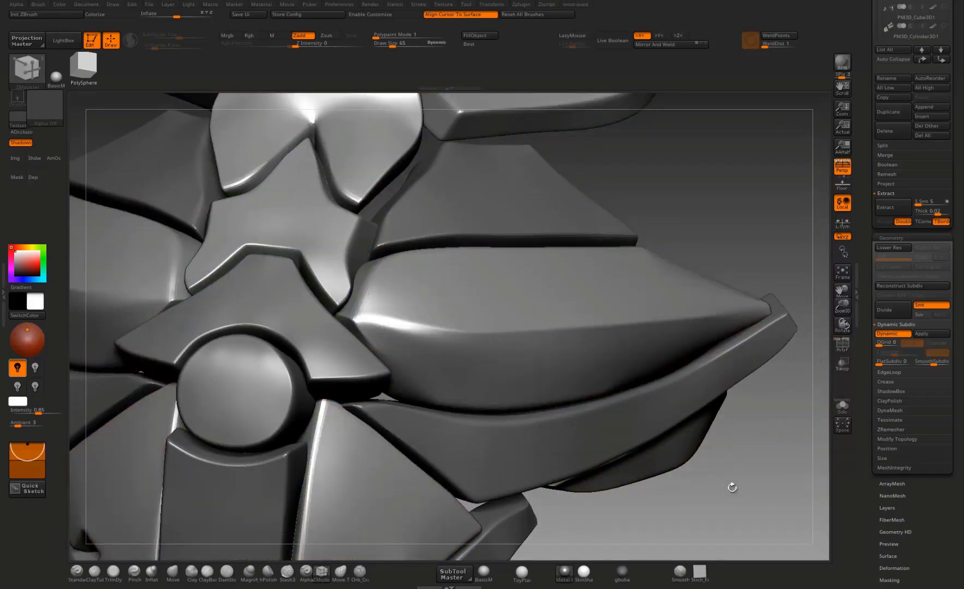
mouse_move(732, 488)
left_mouse_down()
mouse_move(730, 517)
mouse_move(733, 488)
left_mouse_up()
key("f")
left_click_drag(611, 409, 732, 406, "alt")
left_click_drag(731, 338, 707, 303)
left_click_drag(681, 513, 677, 350, "alt")
left_click_drag(756, 371, 692, 419)
left_click_drag(691, 458, 405, 354, "alt")
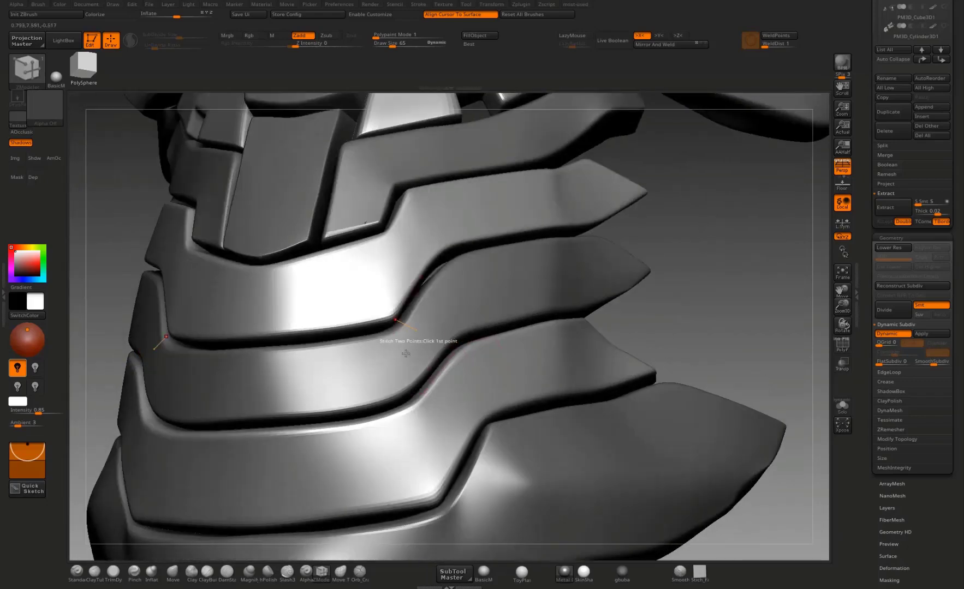
Step: Set the Crease target to EdgeLoop Complete and crease the cross loops at the front corner bends of the lowest Extract1 waist plate
key("shift+f")
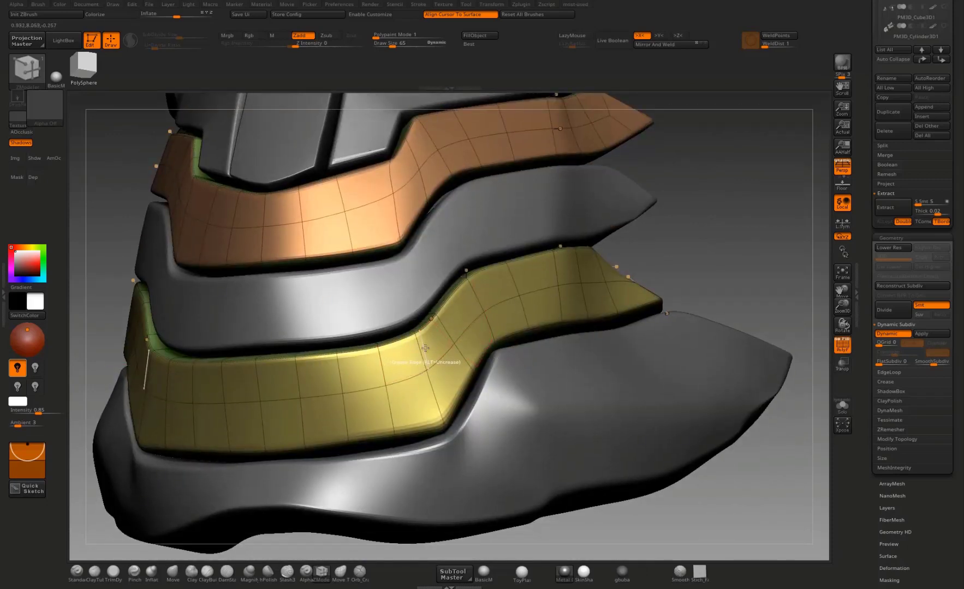
key("space")
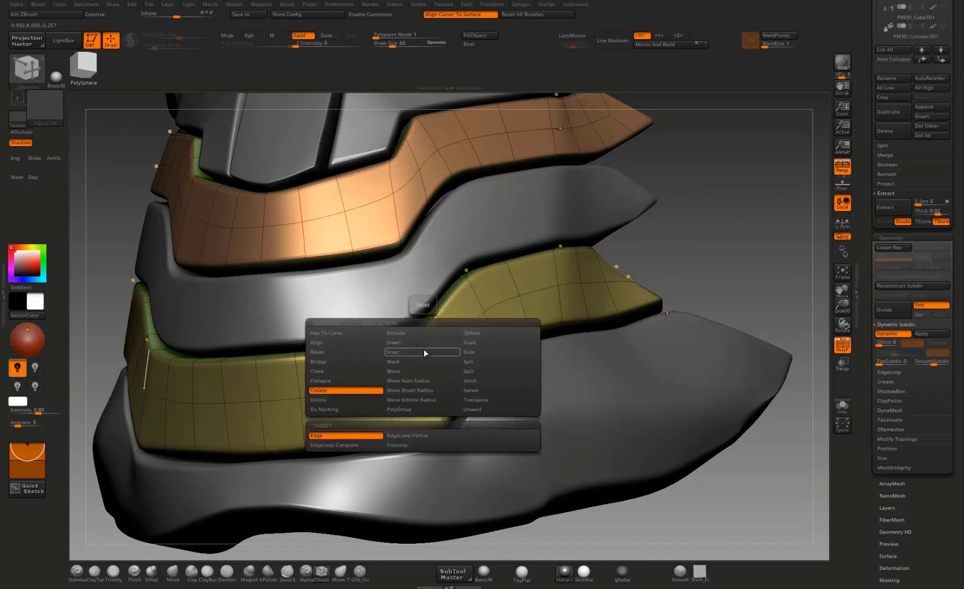
left_click(344, 445)
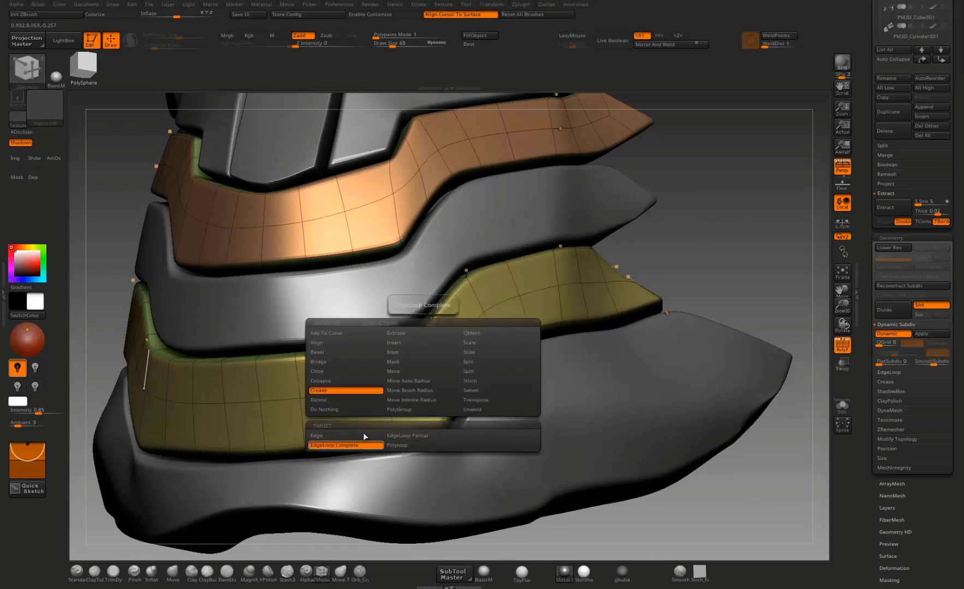
left_click(423, 351)
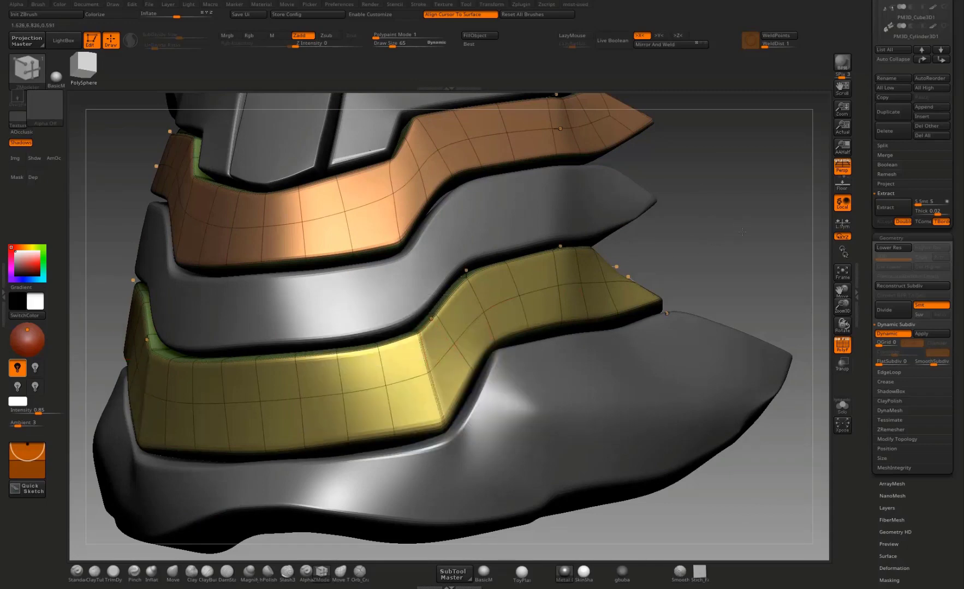
left_click_drag(741, 231, 698, 257)
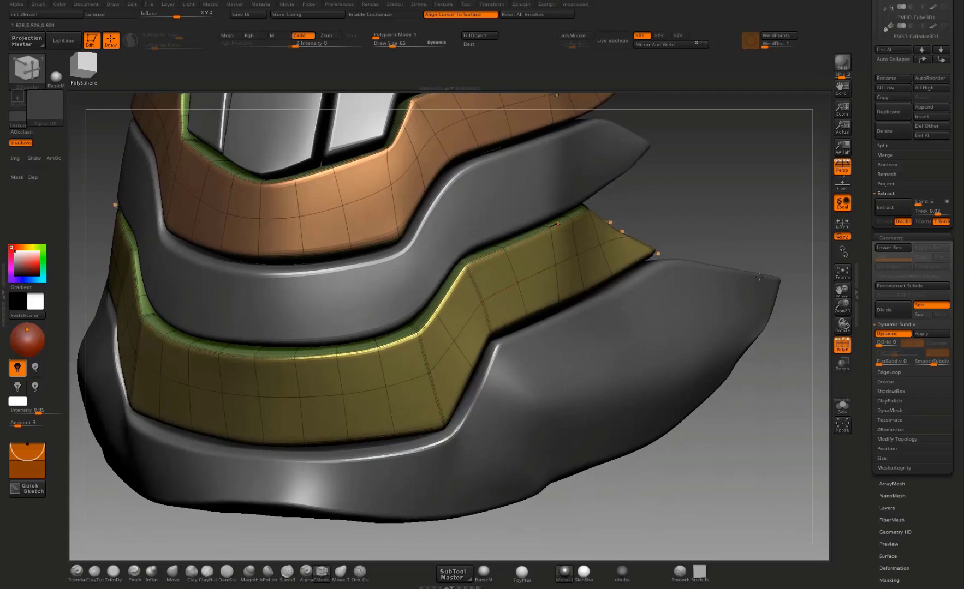
left_click_drag(759, 277, 501, 288)
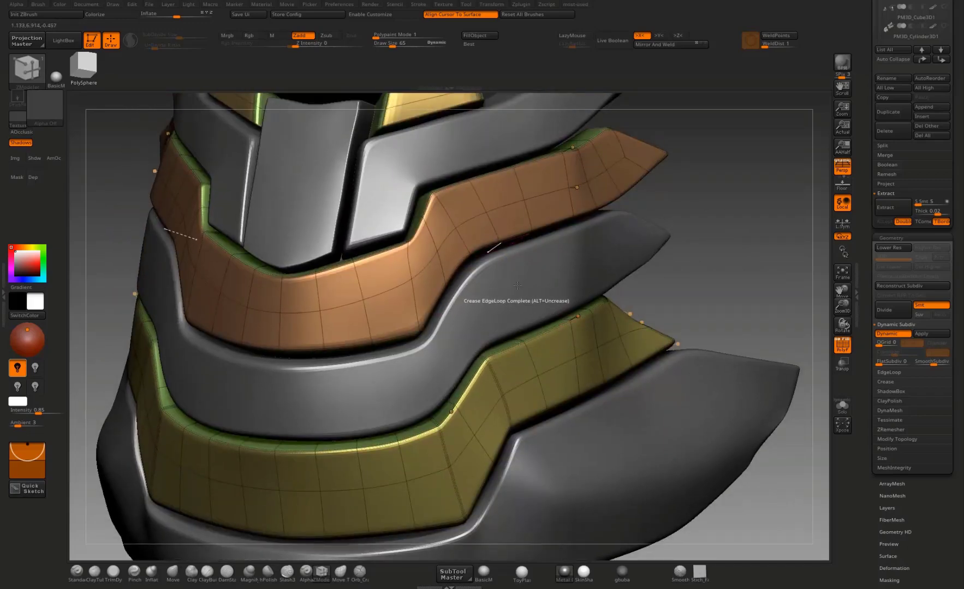
Step: Switch to the Extract2 subtool and crease the cross loops at both front corner bends of the middle waist plate
left_click(517, 287, "alt")
left_click(482, 286)
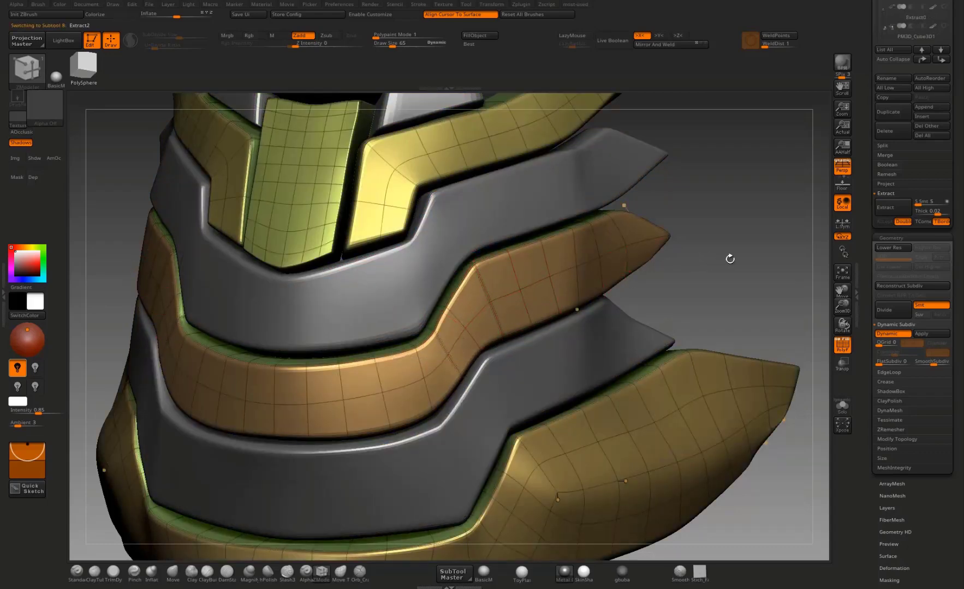
left_click(424, 361)
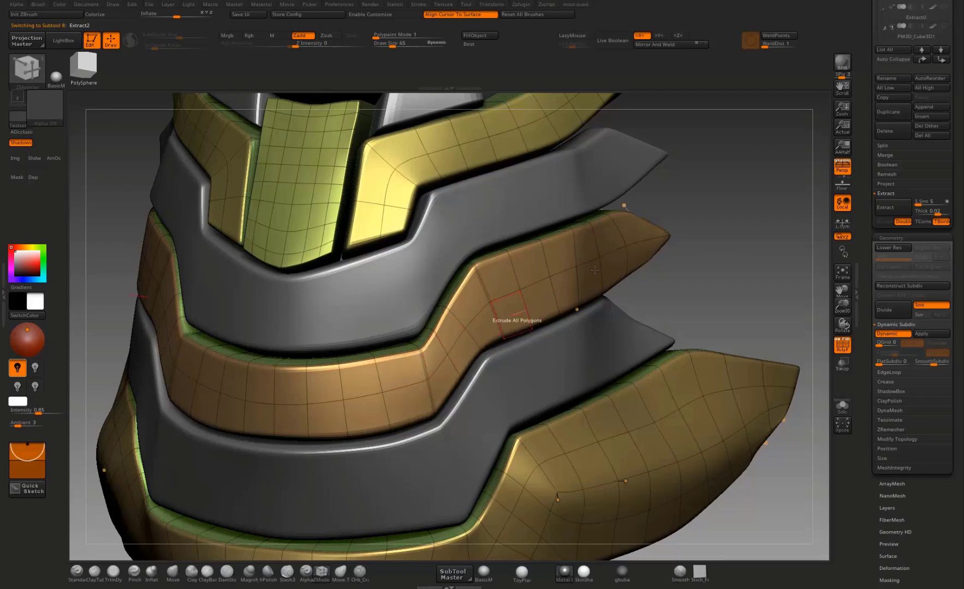
Step: Switch to the Extract1 subtool and crease the cross loops at the front corner bends of the upper waist plate
left_click_drag(746, 224, 437, 289)
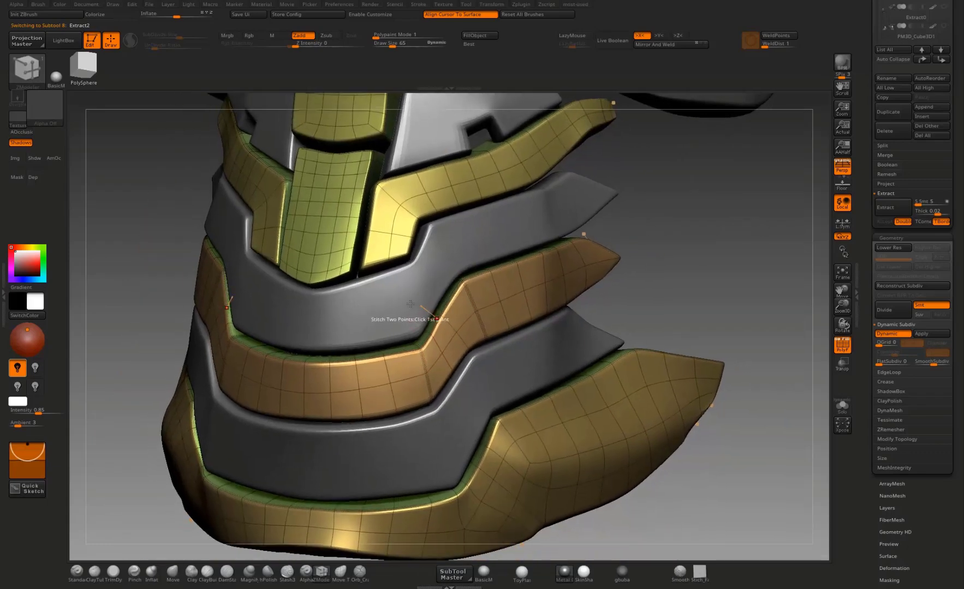
left_click(417, 293, "alt")
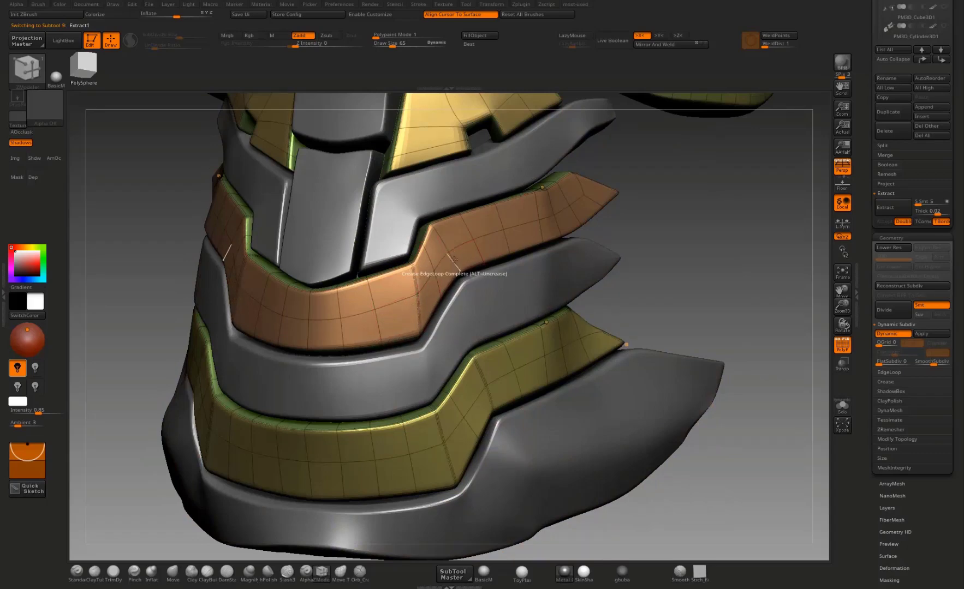
left_click_drag(635, 229, 627, 200, "alt")
left_click_drag(551, 257, 616, 314)
left_click_drag(728, 221, 710, 329, "alt")
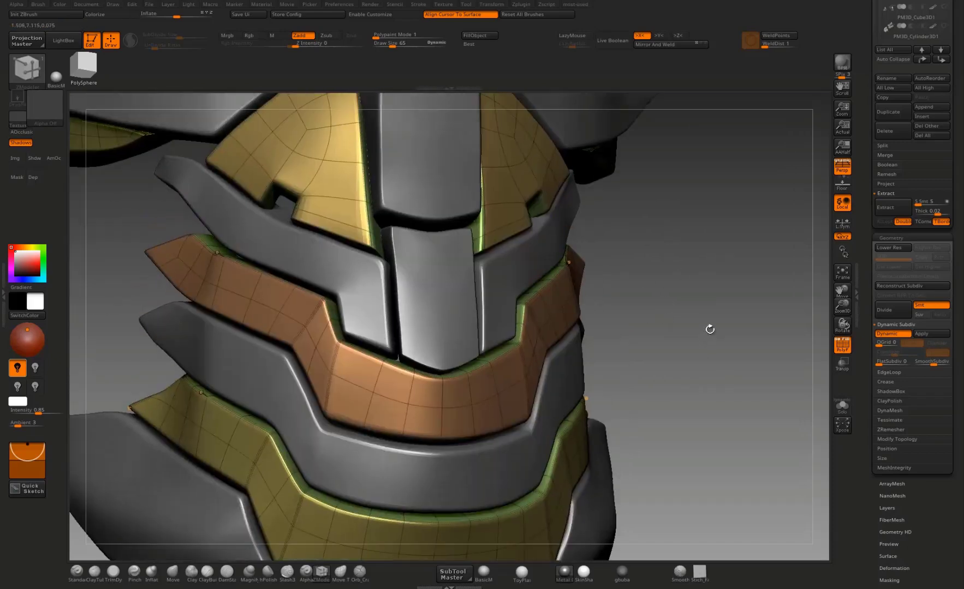
Step: Crease the cross loops where the side tips bend on the Extract1 and Extract2 waist plates, and hide the wireframe
mouse_move(606, 305)
left_mouse_down()
mouse_move(546, 305)
mouse_move(598, 302)
left_mouse_up()
left_click_drag(699, 279, 644, 276)
left_click(353, 281)
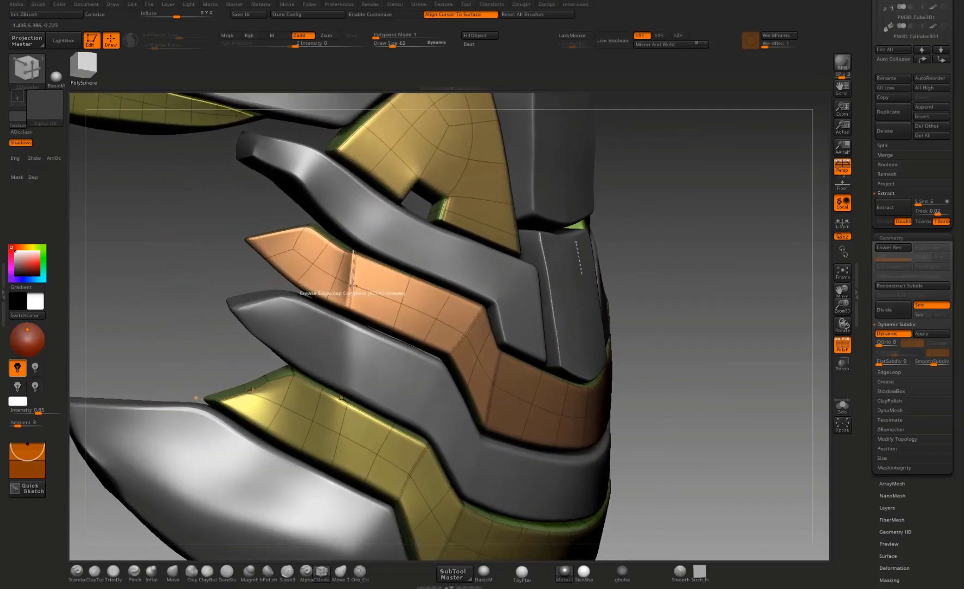
left_click(352, 348, "alt")
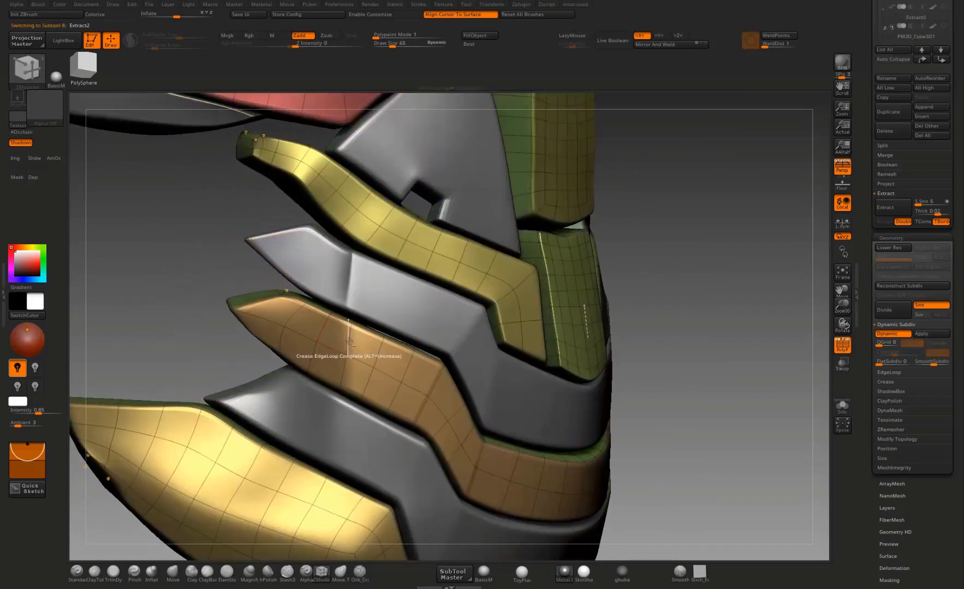
left_click_drag(658, 338, 555, 280)
left_click(358, 317, "alt")
left_click(843, 347)
Step: Examine the creased abdomen and chest plates from several angles, switching between Extract1 and Extract2 with the Move Topological brush
left_click_drag(611, 258, 708, 278)
left_click_drag(692, 228, 605, 218)
left_click(581, 225, "alt")
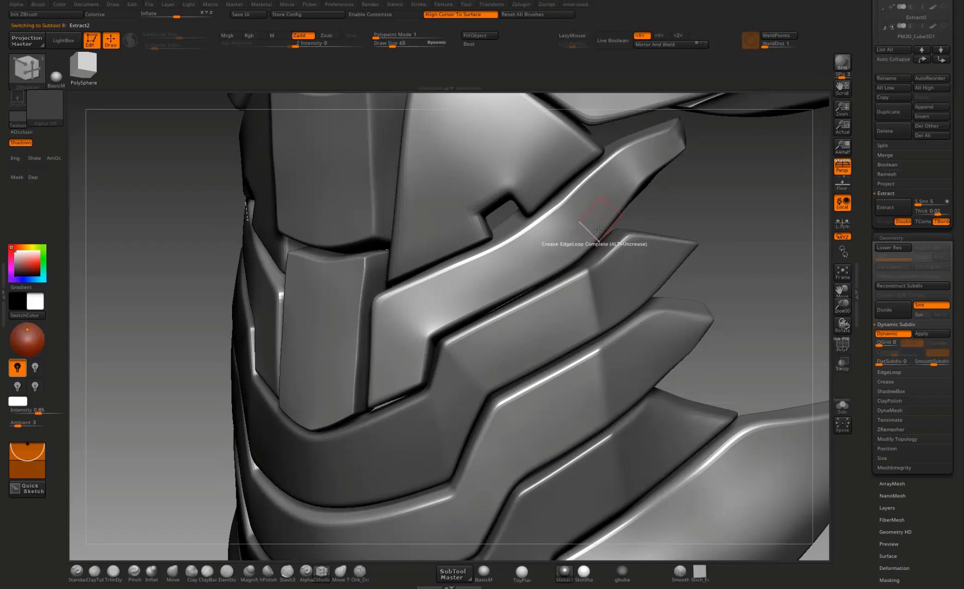
mouse_move(694, 211)
left_mouse_down()
mouse_move(705, 214)
mouse_move(617, 214)
mouse_move(723, 222)
mouse_move(650, 189)
mouse_move(684, 204)
left_mouse_up()
left_click_drag(684, 204, 676, 249, "alt")
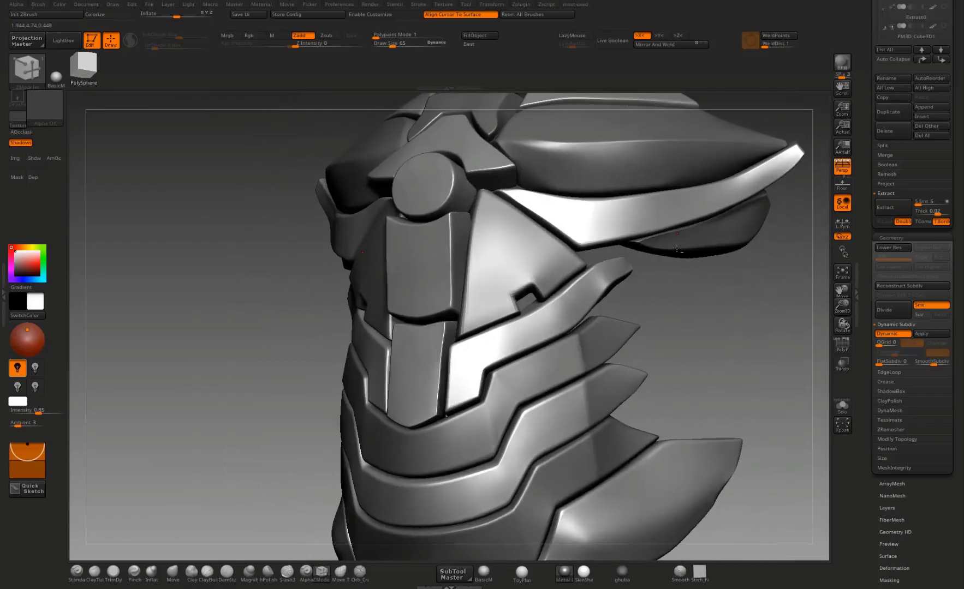
left_click(676, 249, "alt")
left_click(341, 572)
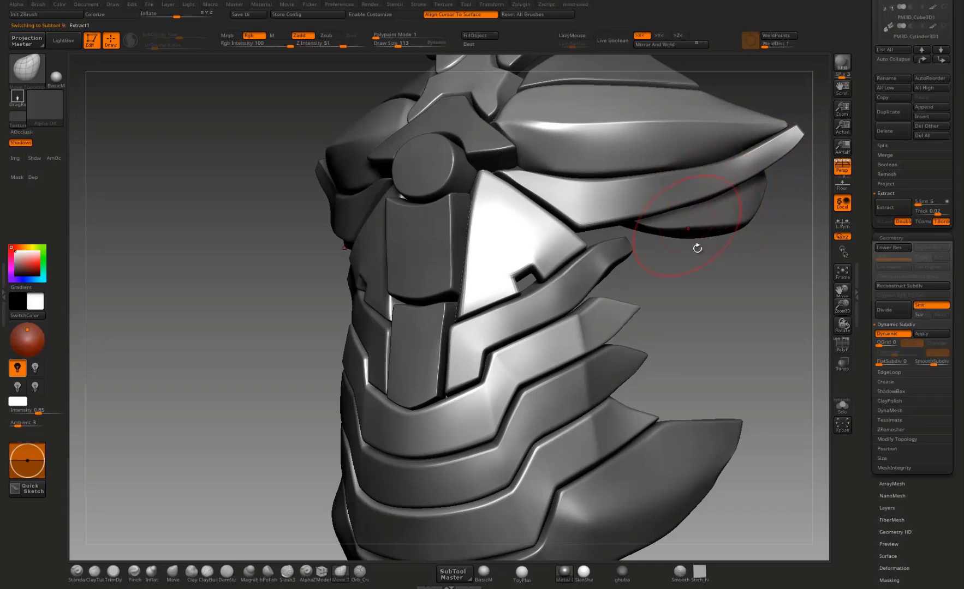
left_click_drag(722, 268, 715, 241, "alt")
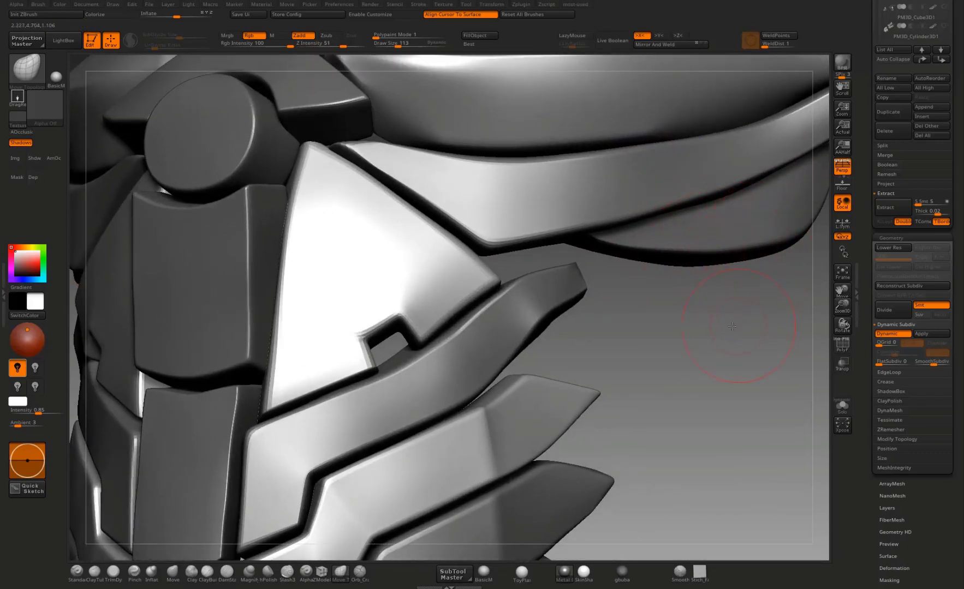
left_click_drag(732, 326, 689, 278)
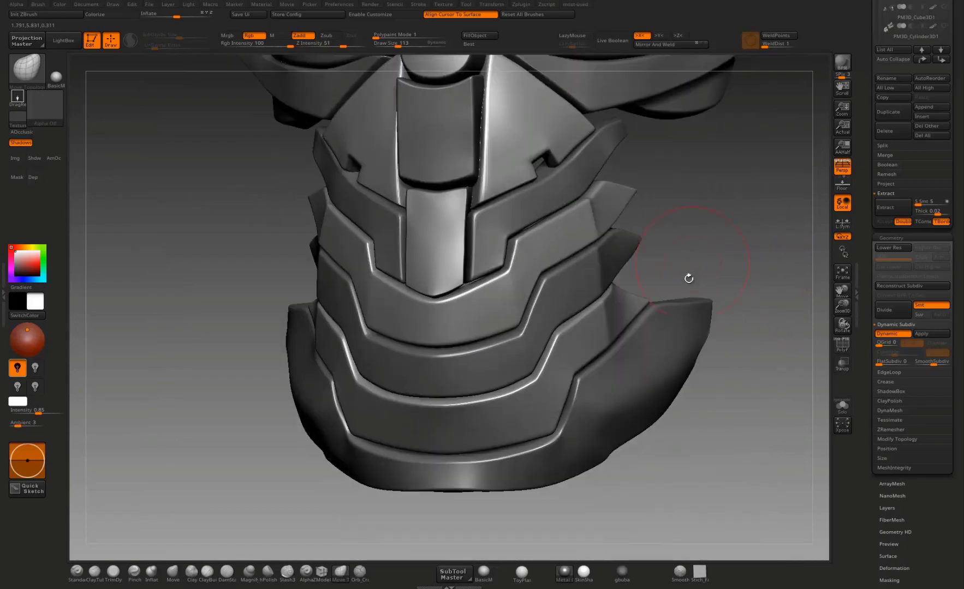
left_click_drag(730, 394, 687, 309)
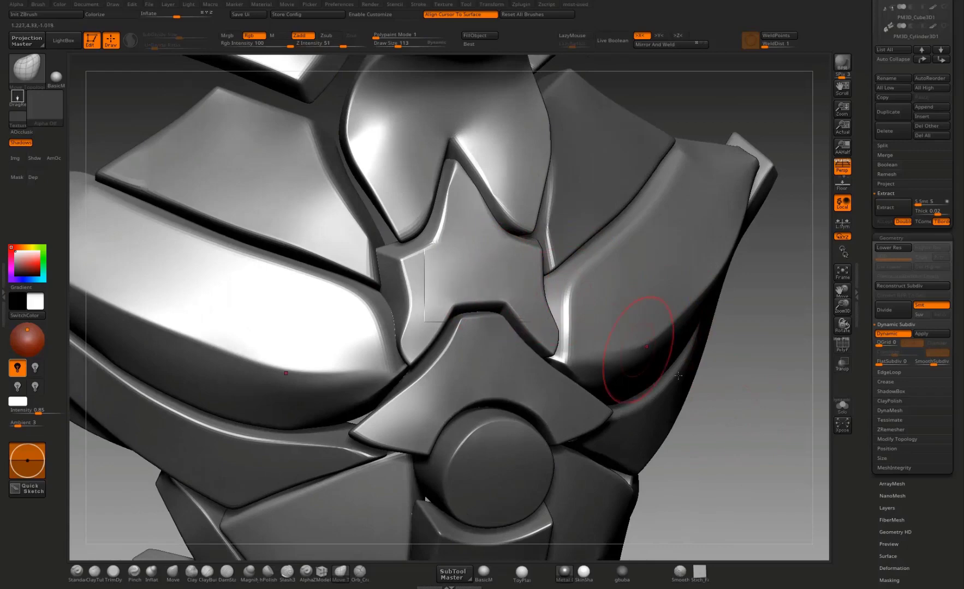
left_click_drag(722, 392, 494, 377)
left_click(487, 345, "alt")
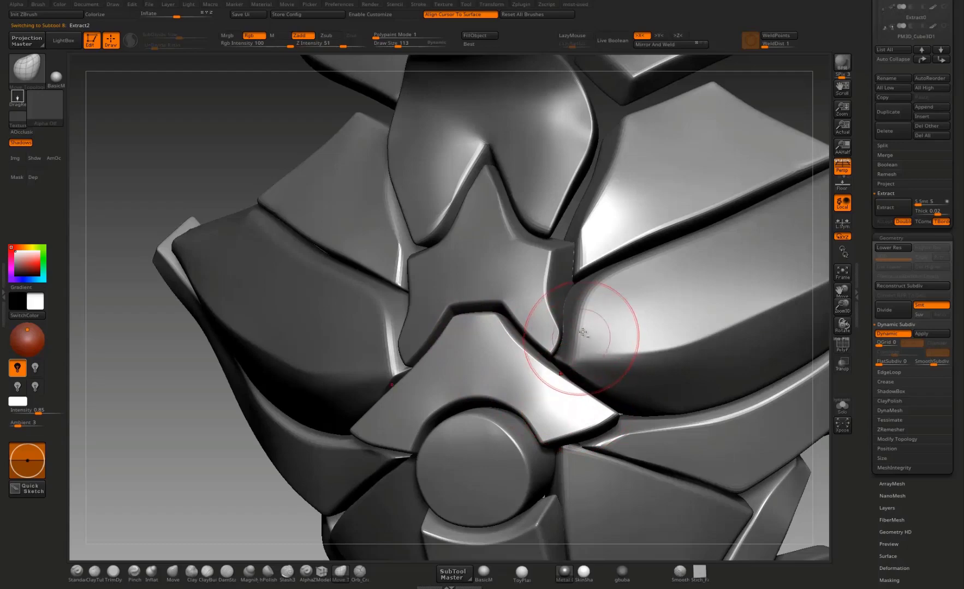
left_click_drag(825, 323, 858, 325)
left_click_drag(803, 411, 756, 431)
Step: Switch to the Extract1 chest plate subtool and, with ZModeler, try creasing the complete edge loop at the lower plate's front corner
left_click(620, 298, "alt")
left_click(841, 343)
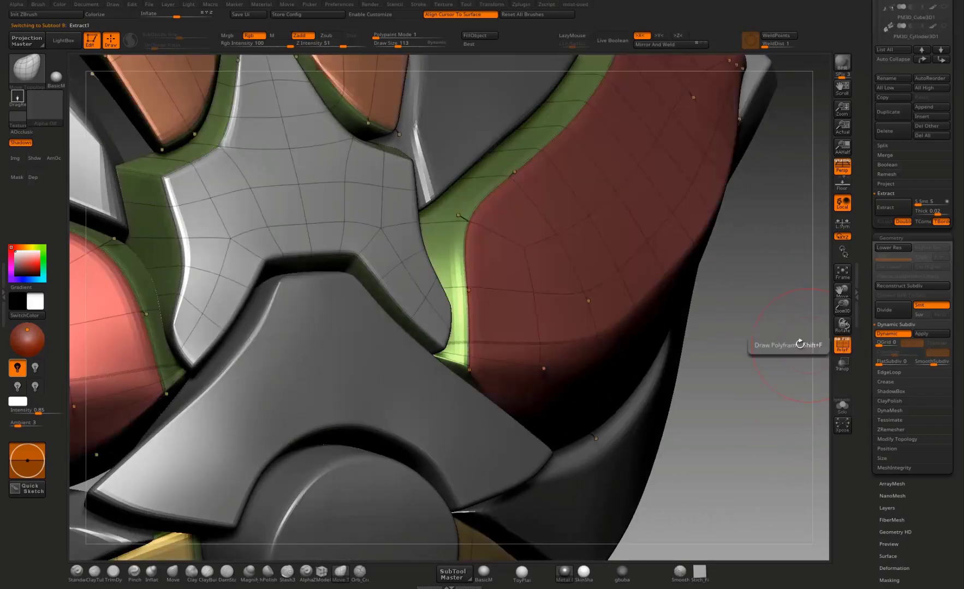
left_click_drag(745, 367, 668, 435)
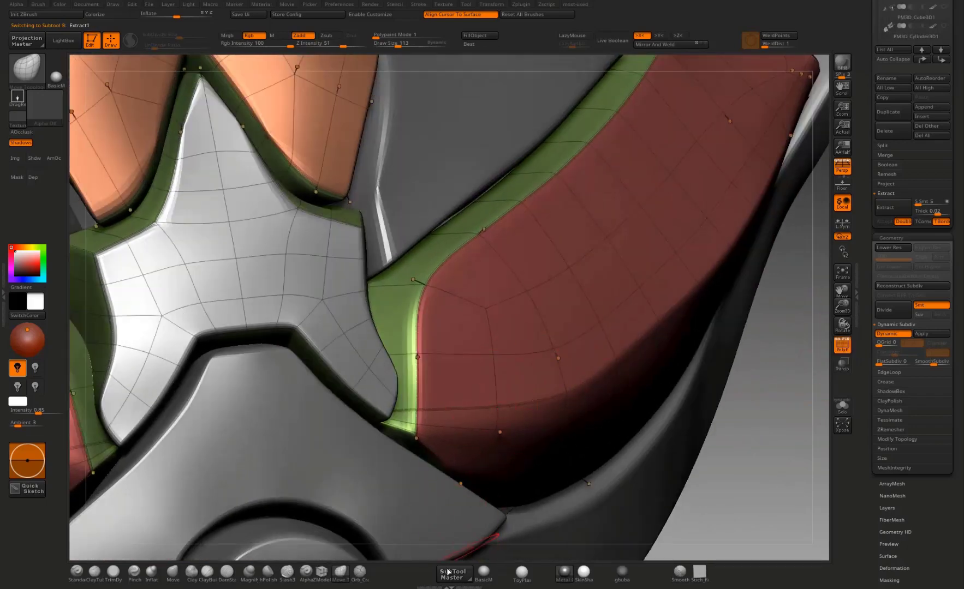
left_click(322, 573)
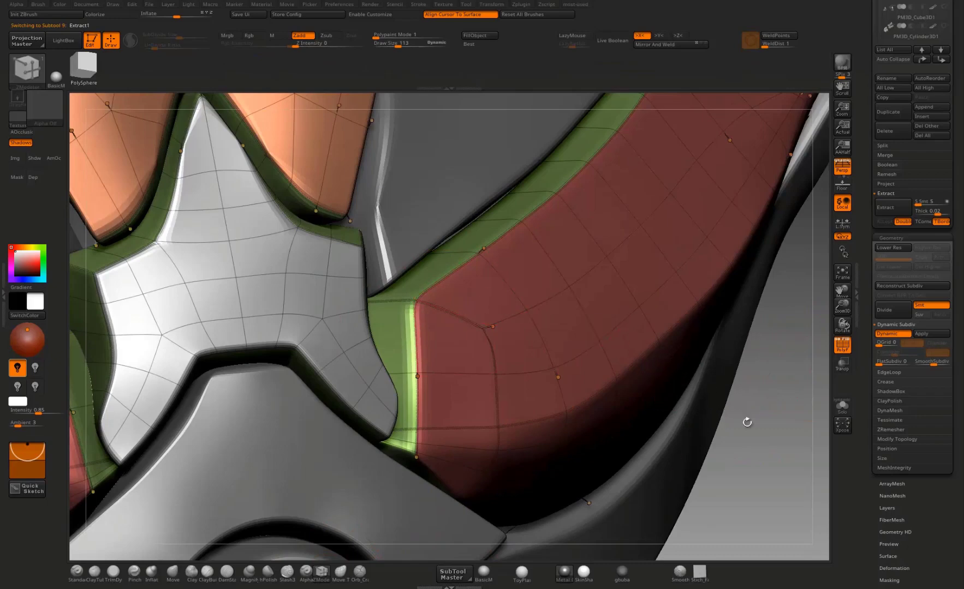
mouse_move(747, 423)
left_mouse_down("alt")
mouse_move(749, 390)
mouse_move(701, 419)
mouse_move(718, 421)
mouse_move(547, 315)
mouse_move(650, 389)
mouse_move(644, 447)
mouse_move(634, 419)
mouse_move(654, 367)
mouse_move(695, 380)
mouse_move(693, 356)
left_mouse_up("alt")
left_click(842, 344)
left_click(483, 307)
left_click_drag(751, 332, 749, 438)
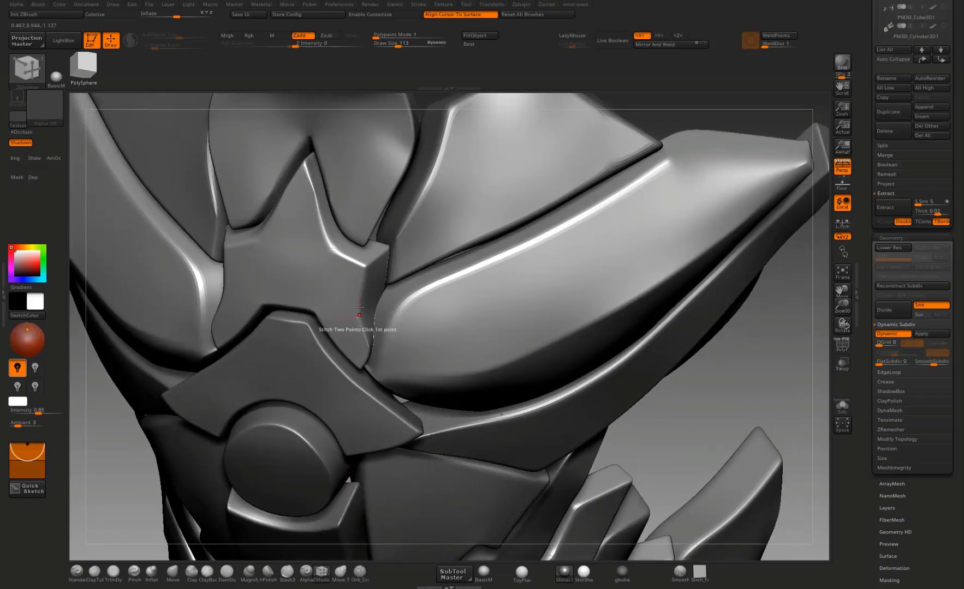
Step: Set the ZModeler edge crease target to Edge and crease the single edges at the lower chest plate's front corners
key("space")
key("space")
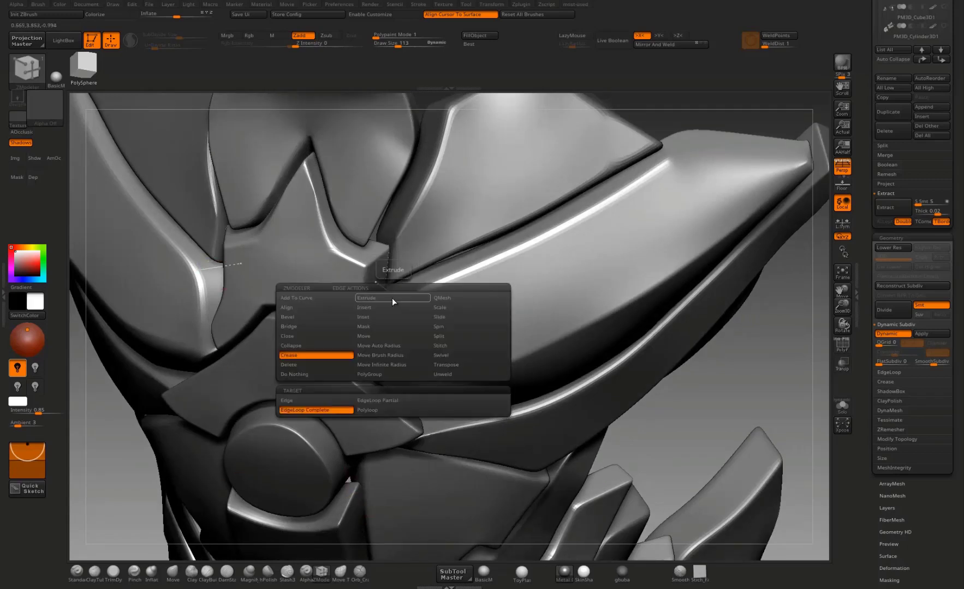
left_click(314, 402)
key("shift+d")
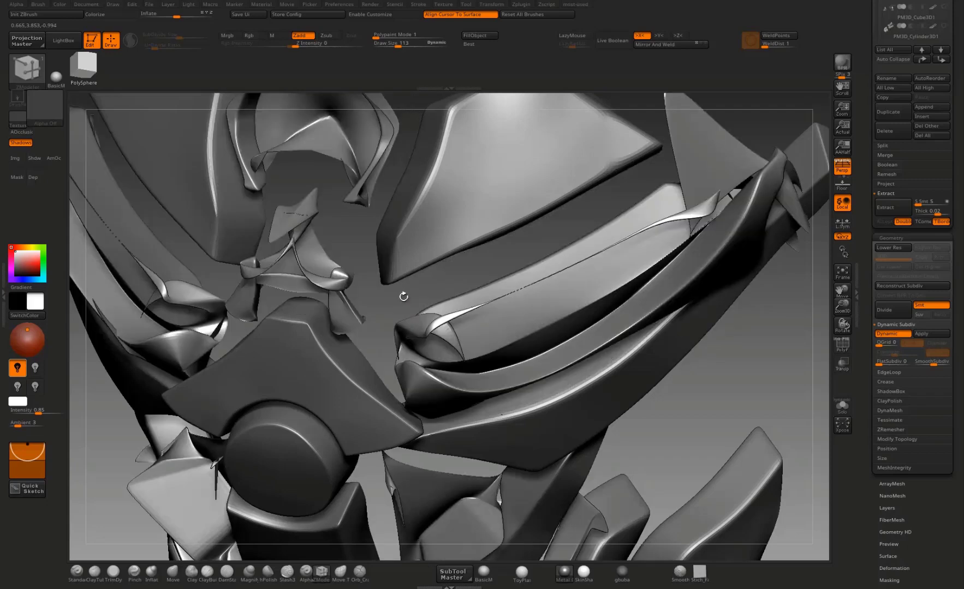
key("d")
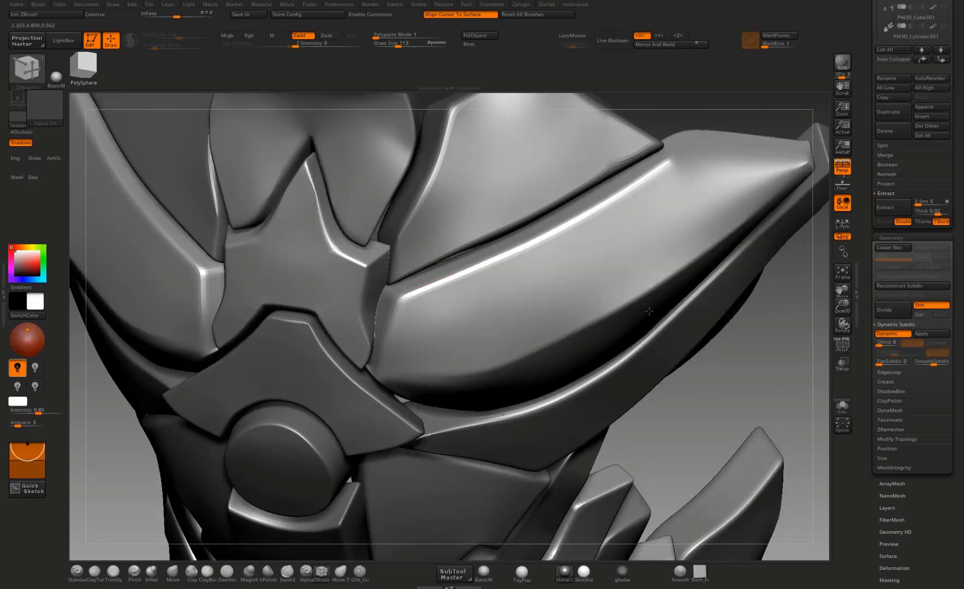
Step: Crease the upper rim edges of the lower chest plate where it bends toward the side tip
key("f")
left_click_drag(617, 240, 557, 323)
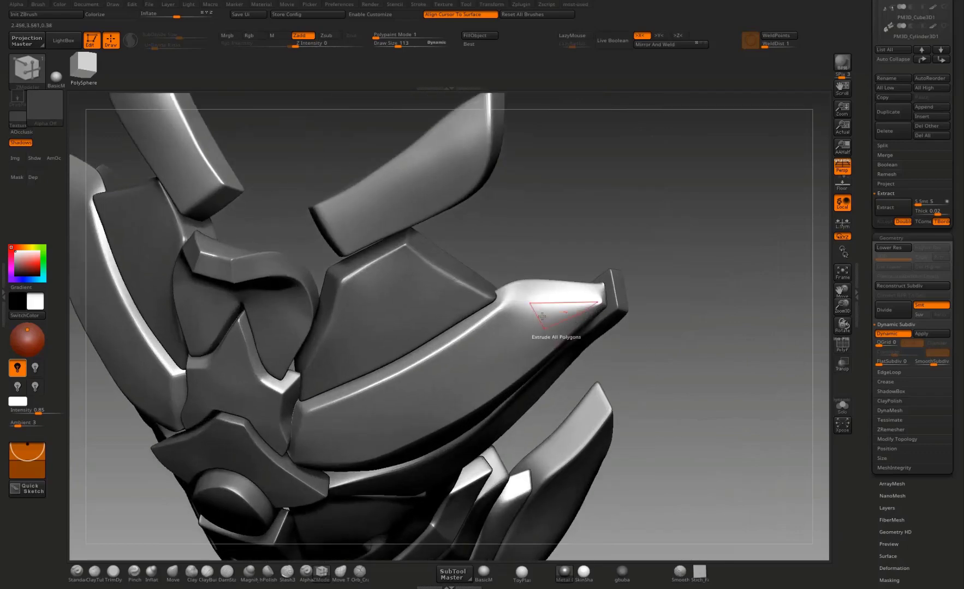
left_click(550, 301)
left_click(528, 303)
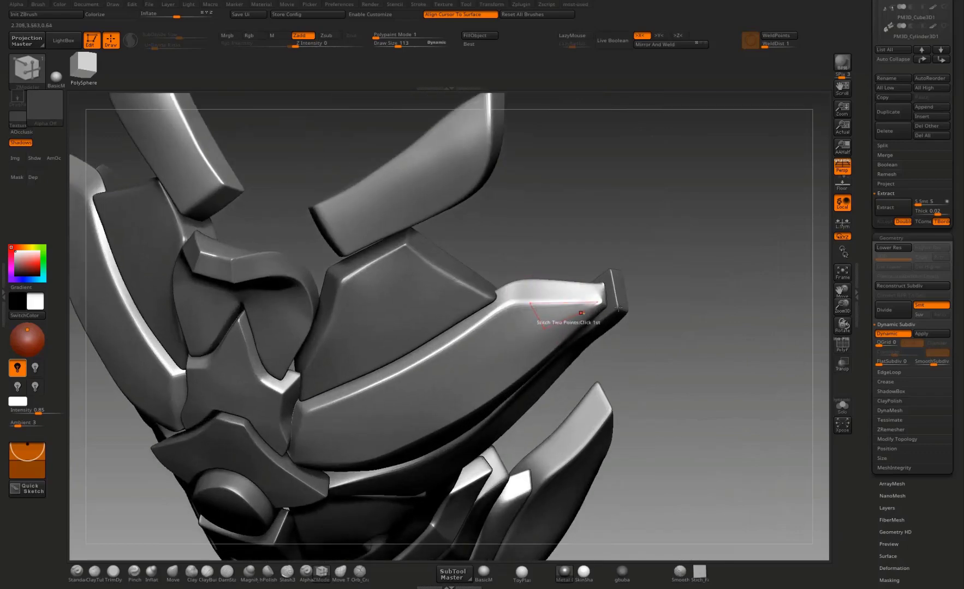
left_click_drag(710, 259, 723, 306)
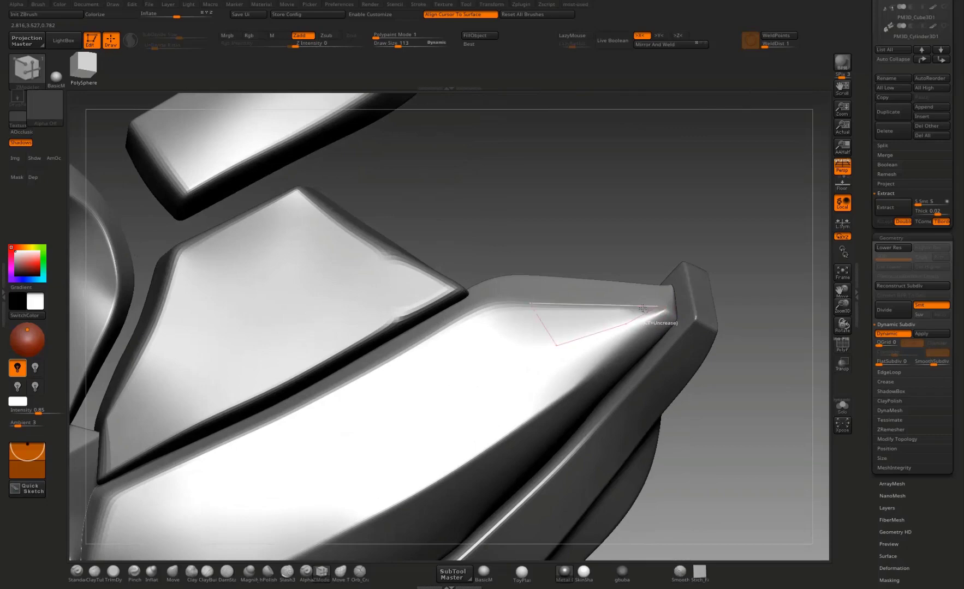
Step: Show the wireframe, crease the remaining edge at the chest plate's side tip, and hide the wireframe to review the whole armor
key("shift+f")
left_click_drag(772, 353, 765, 317, "alt")
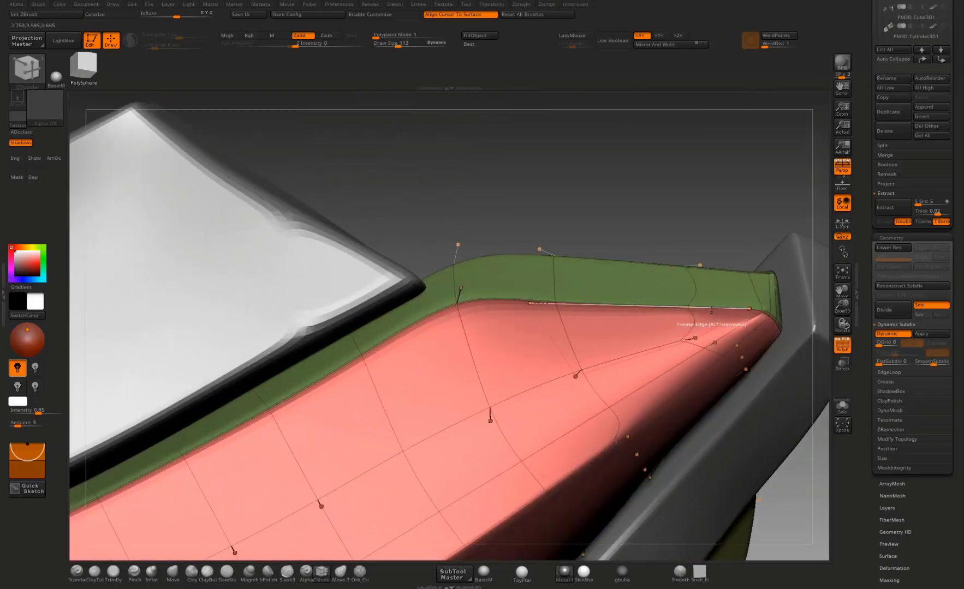
left_click_drag(741, 222, 740, 302)
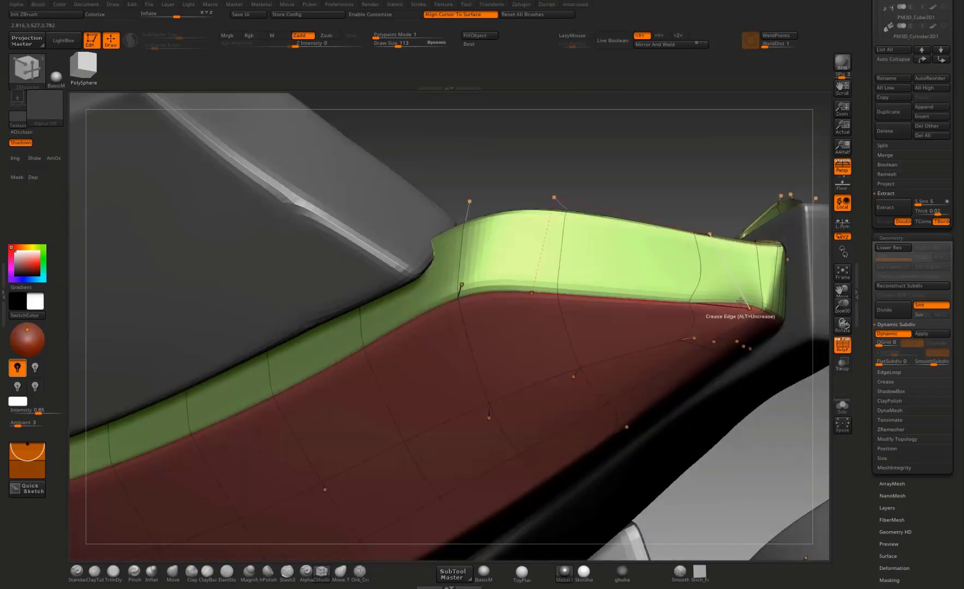
left_click(757, 306)
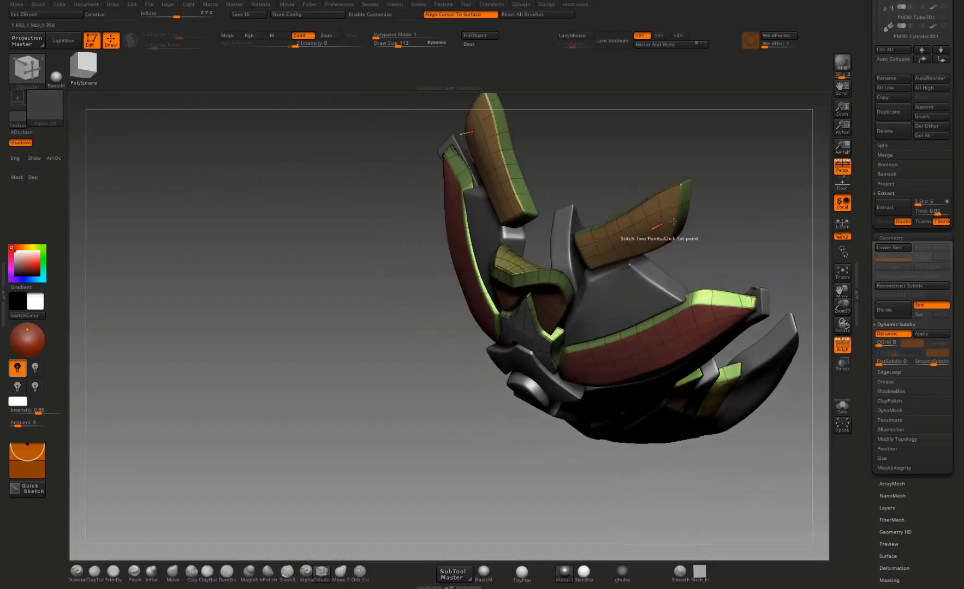
left_click_drag(754, 382, 710, 294)
key("shift+f")
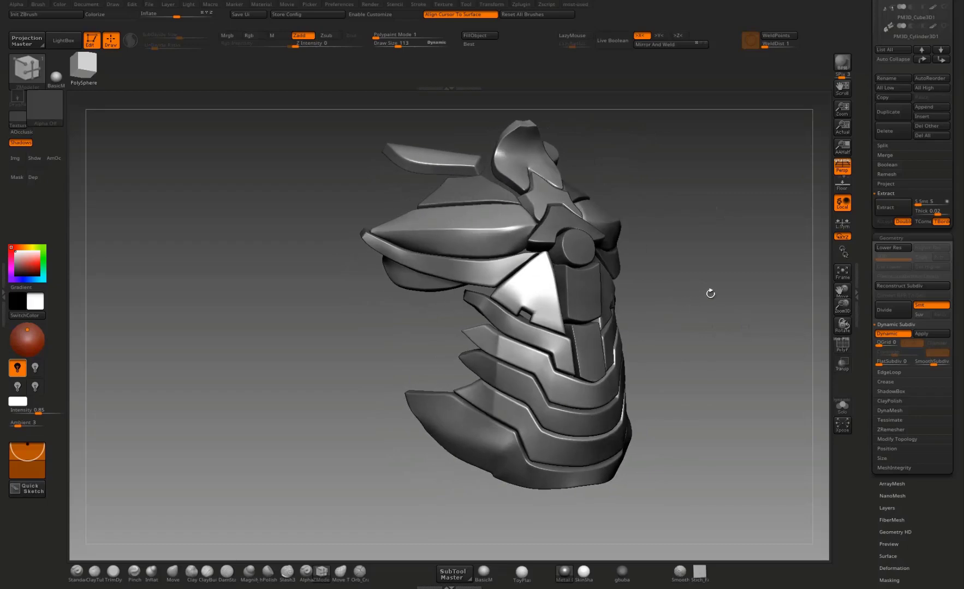